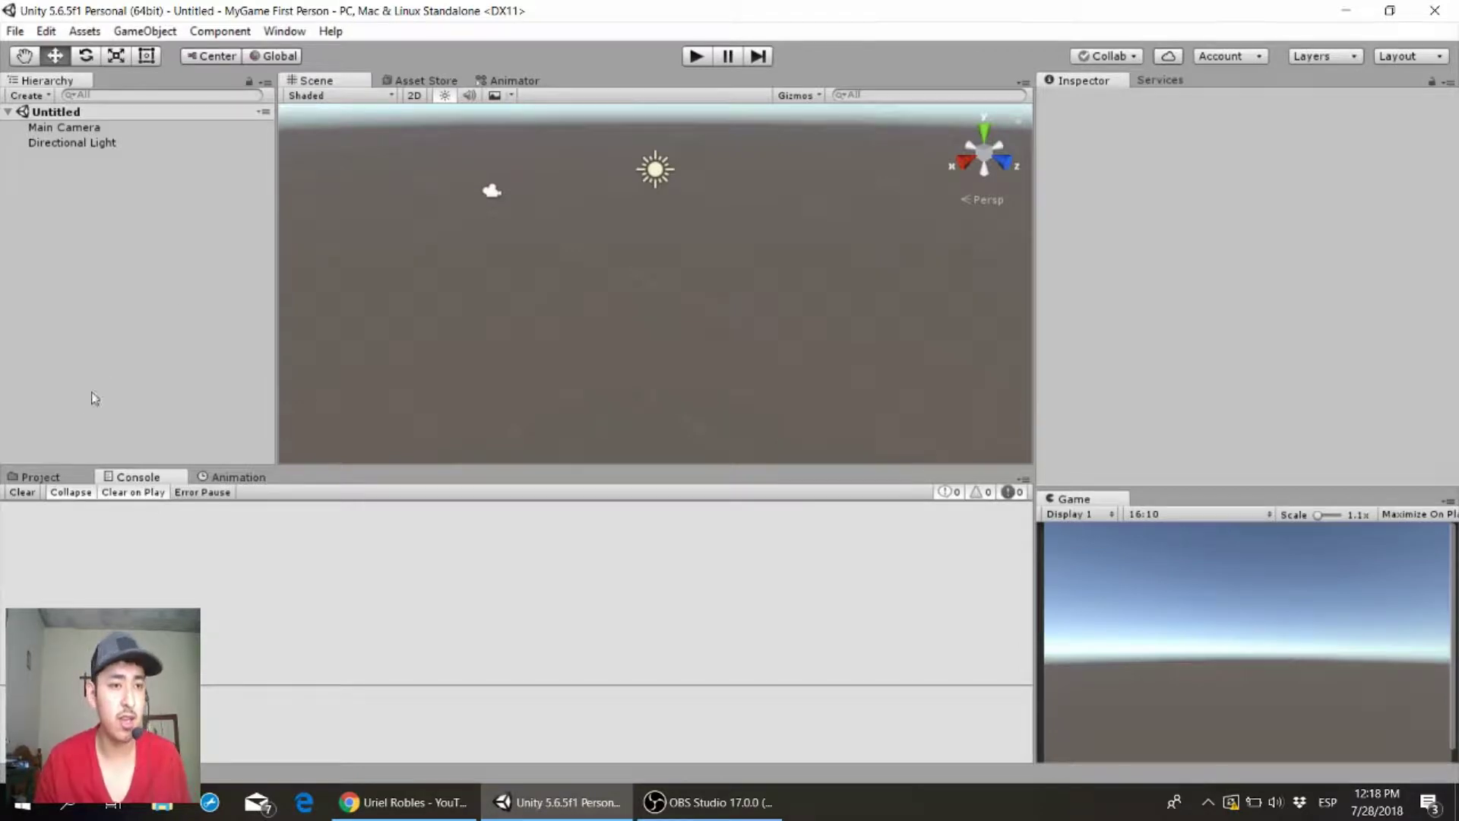
- Show the Project panel's empty Assets folder and bring up the saved workspace layouts list
left_click(33, 477)
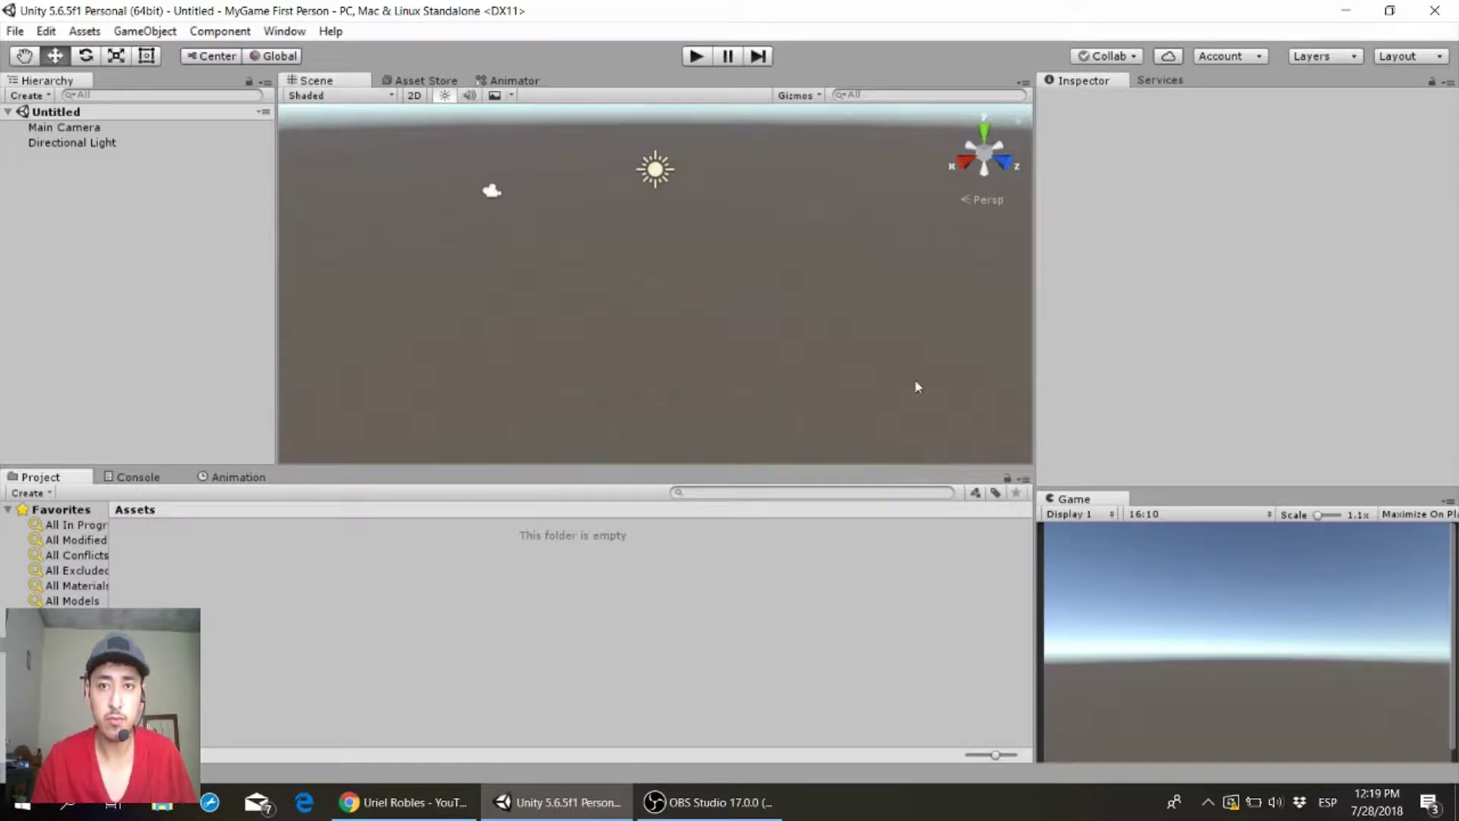
left_click(1393, 56)
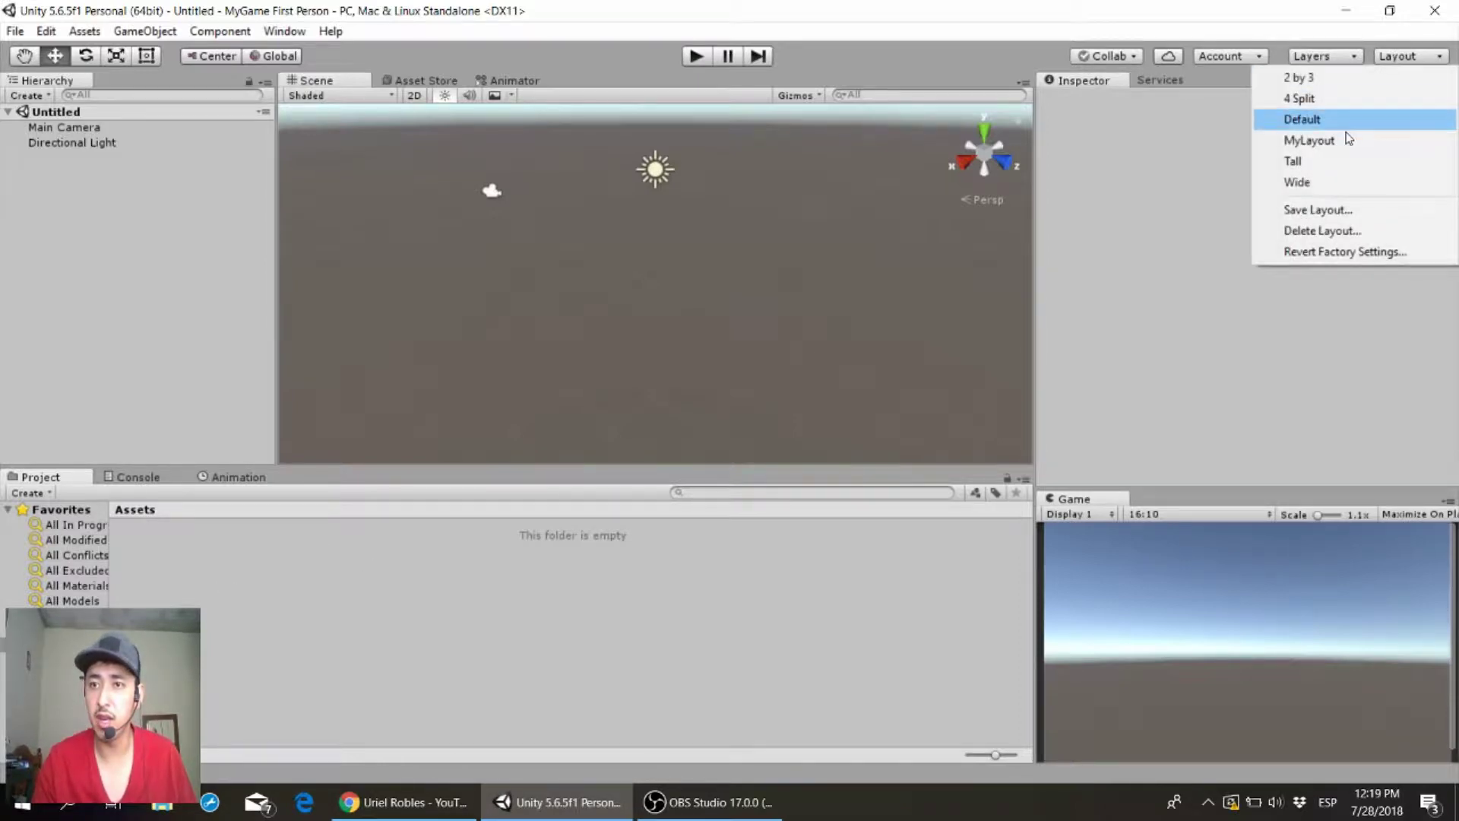
- Switch the workspace to MyLayout and import the Characters standard asset package into Assets
left_click(1334, 133)
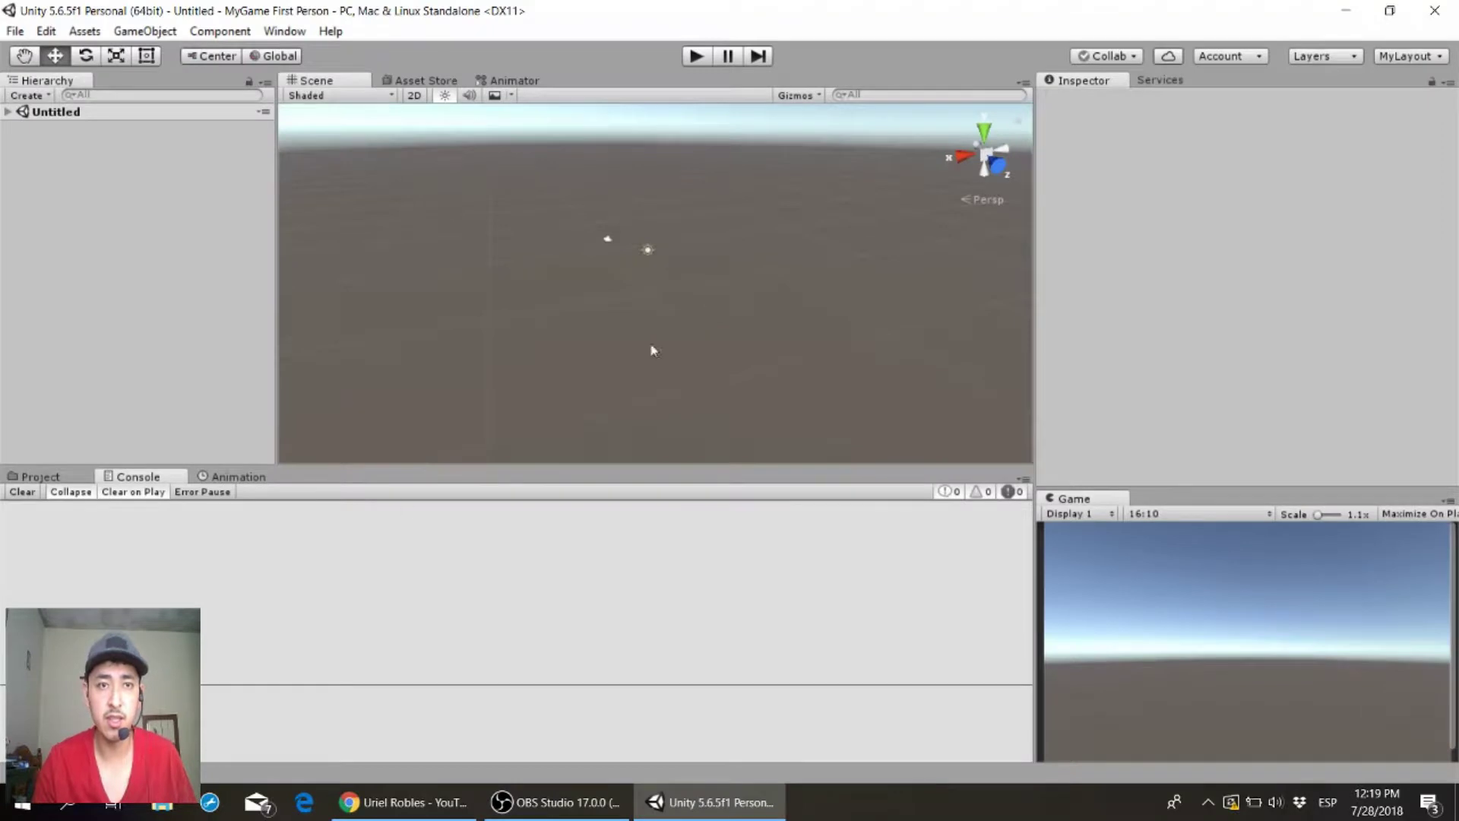
left_click(24, 478)
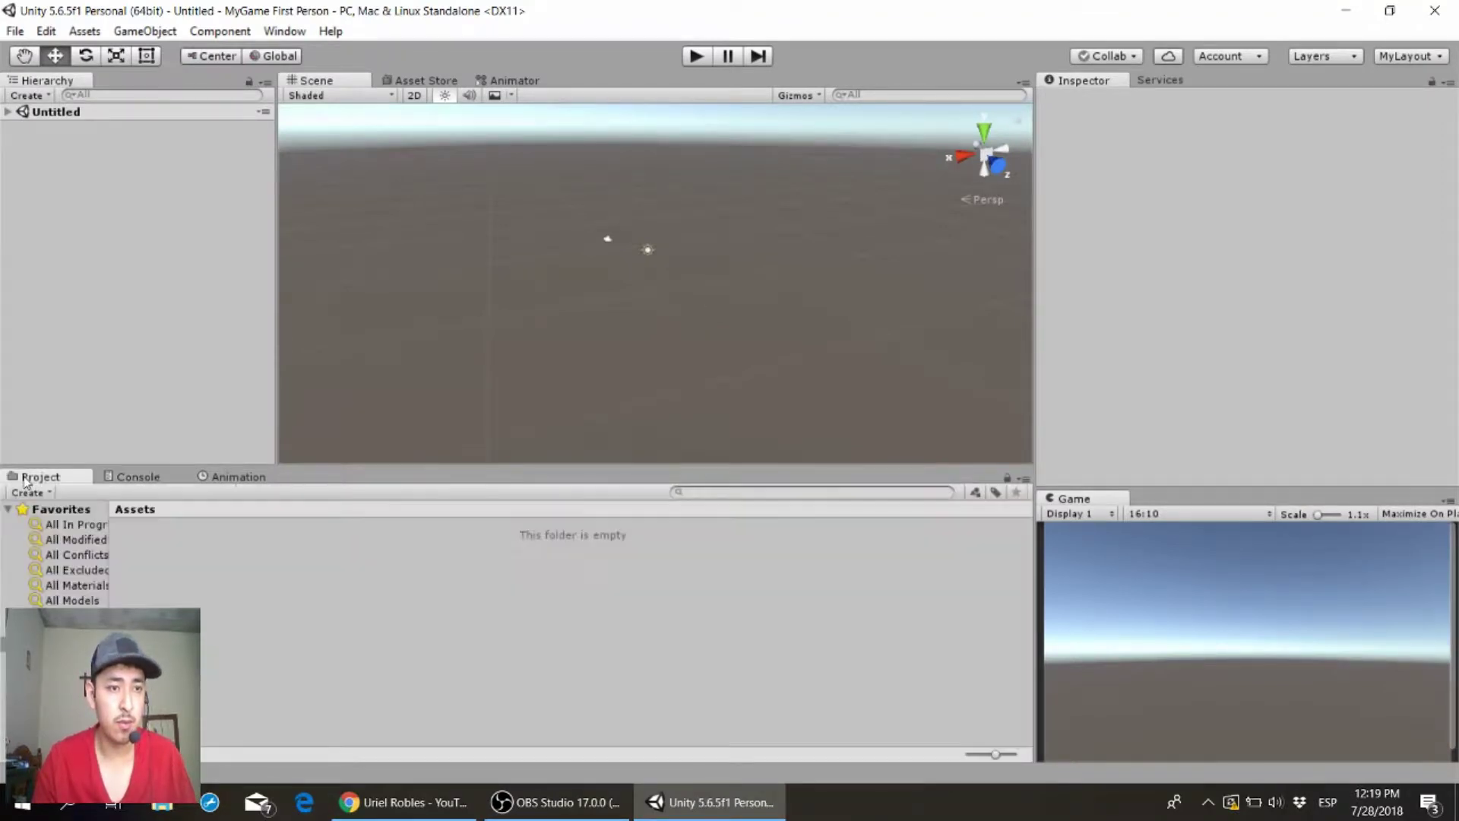
right_click(262, 592)
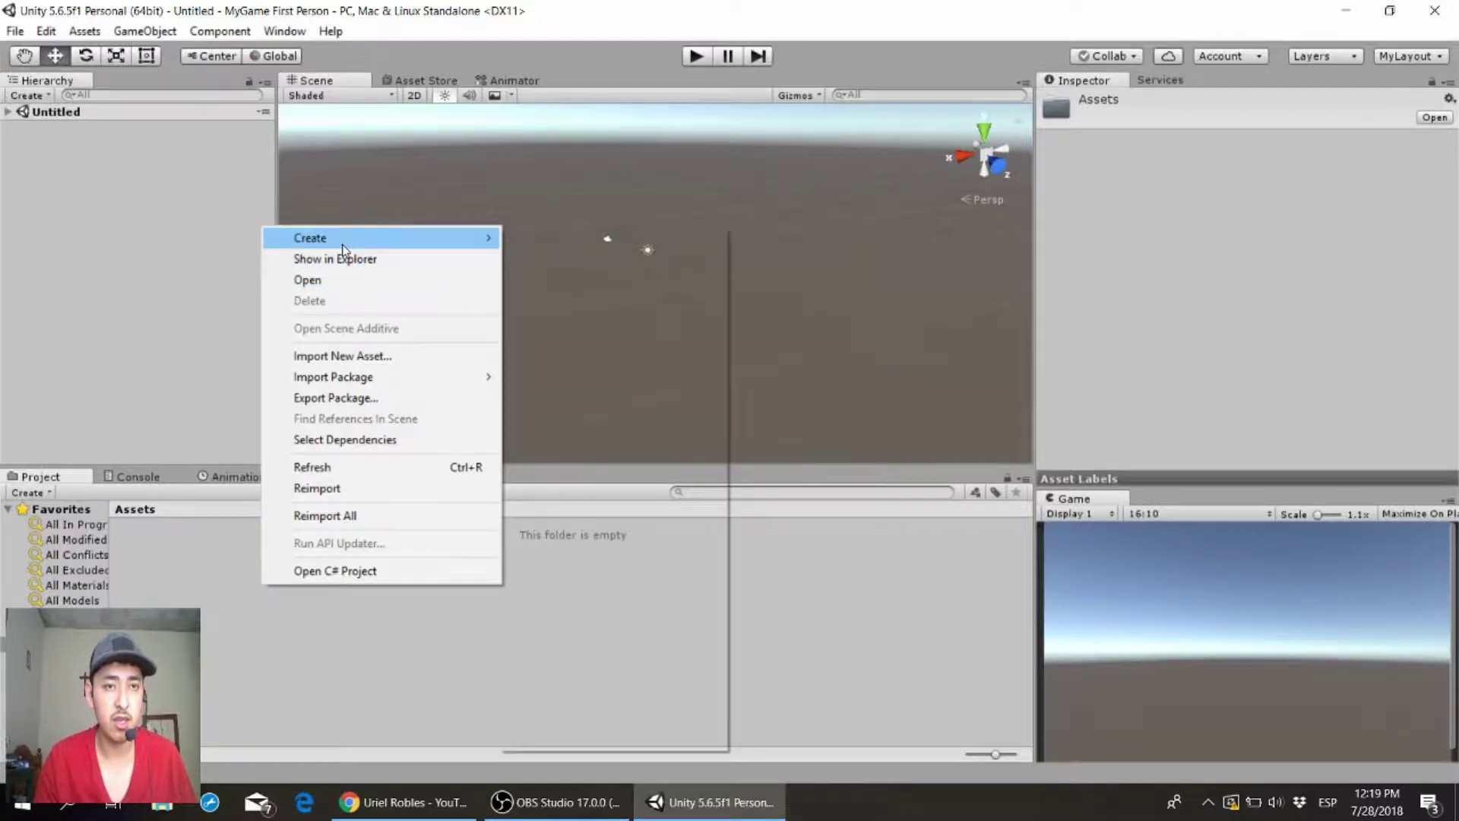
mouse_move(363, 245)
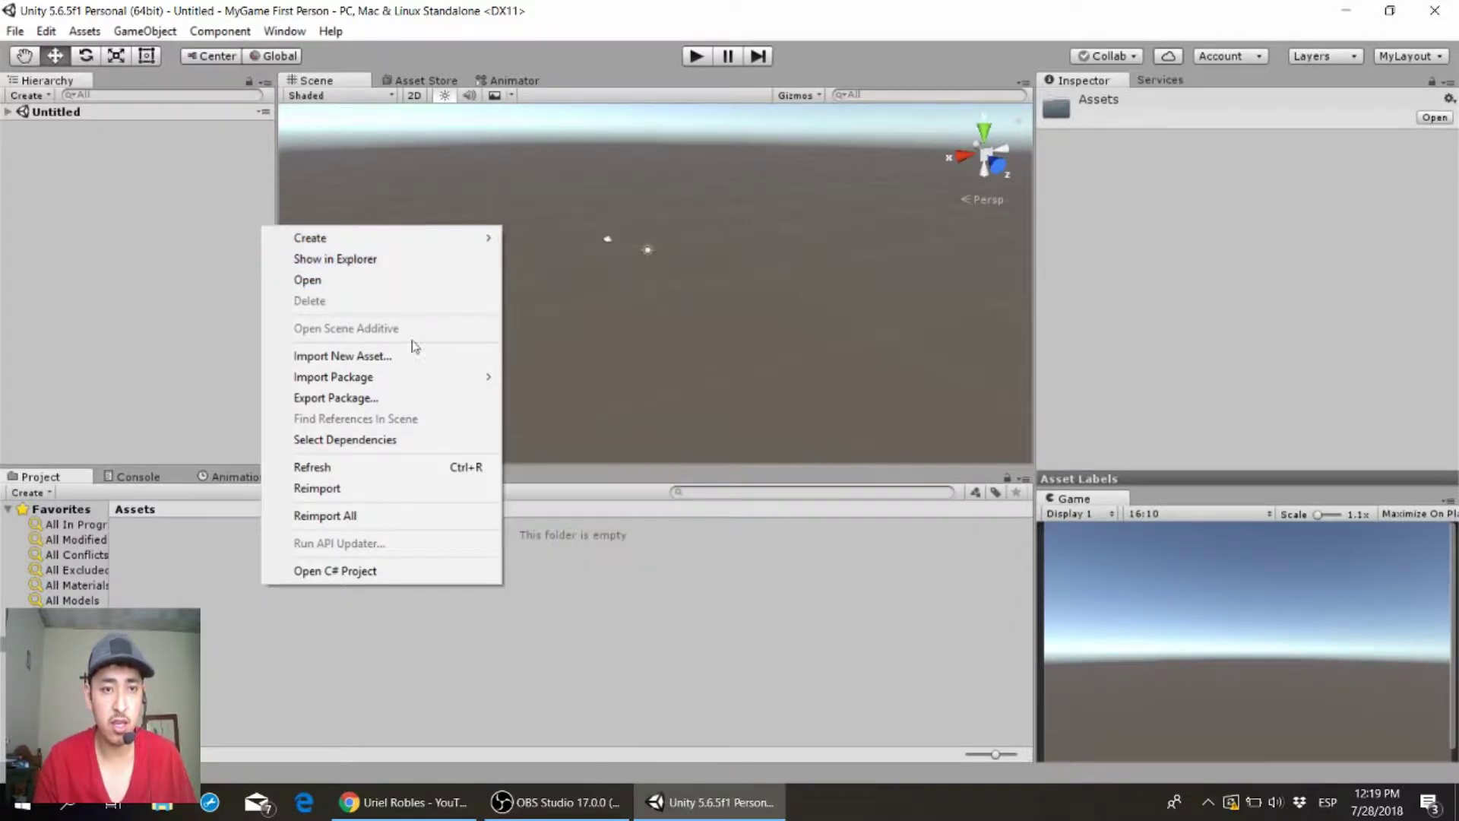
mouse_move(415, 375)
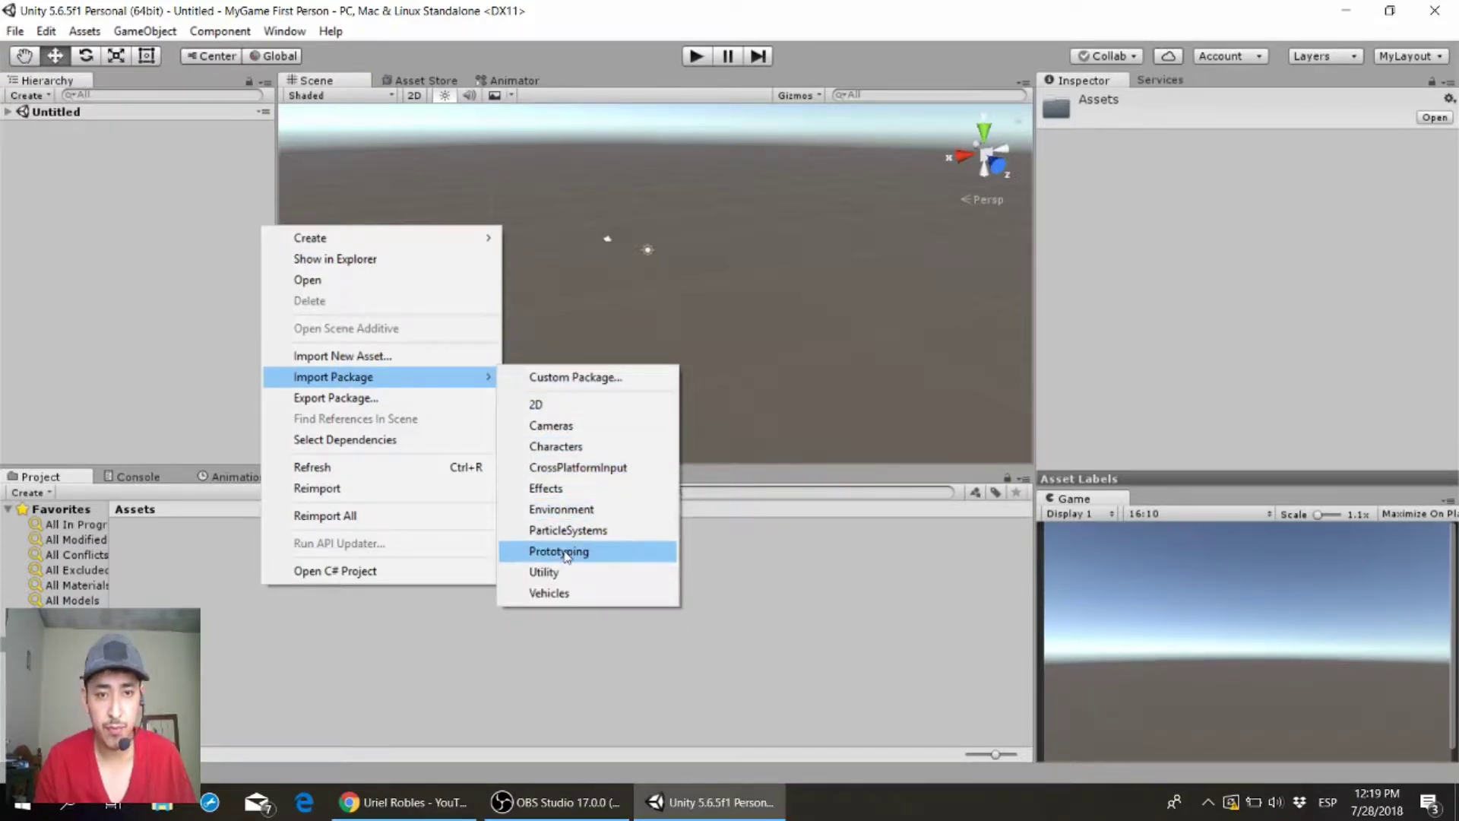
left_click(544, 449)
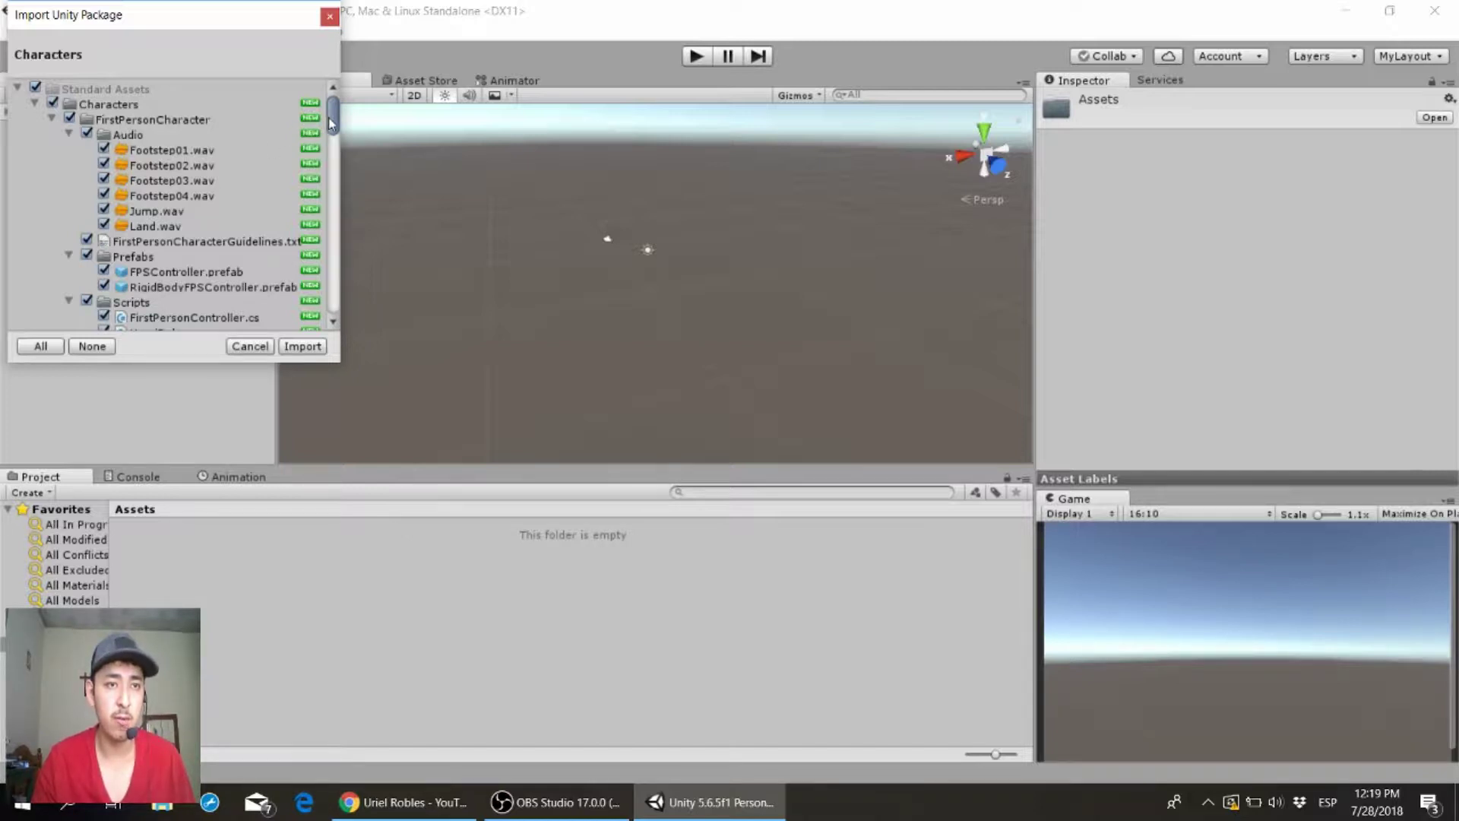
- Collapse the package's top-level folders and expand Characters to review its subfolders
mouse_move(330, 120)
left_mouse_down()
mouse_move(330, 147)
mouse_move(330, 120)
left_mouse_up()
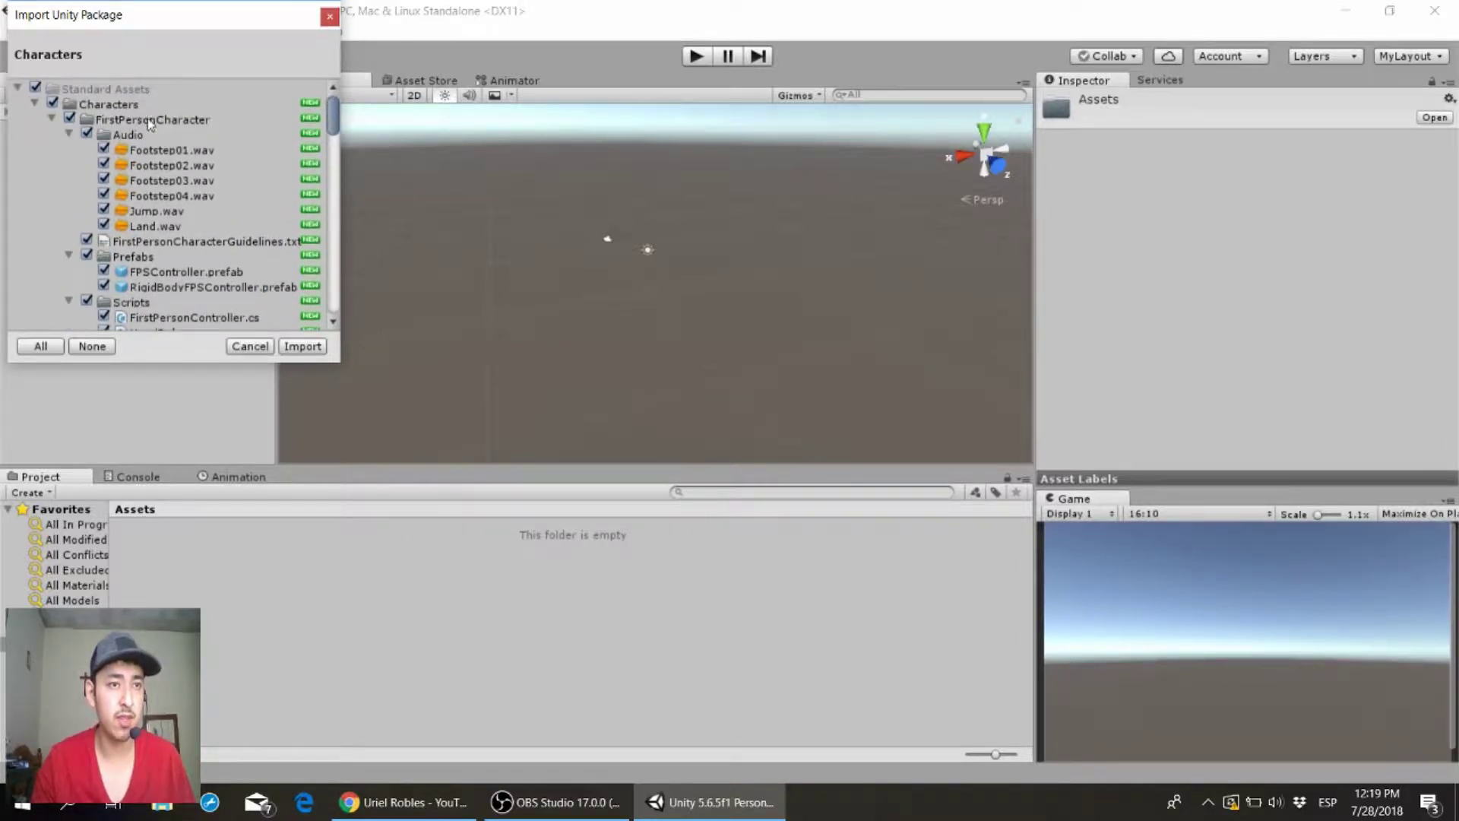
left_click(33, 105)
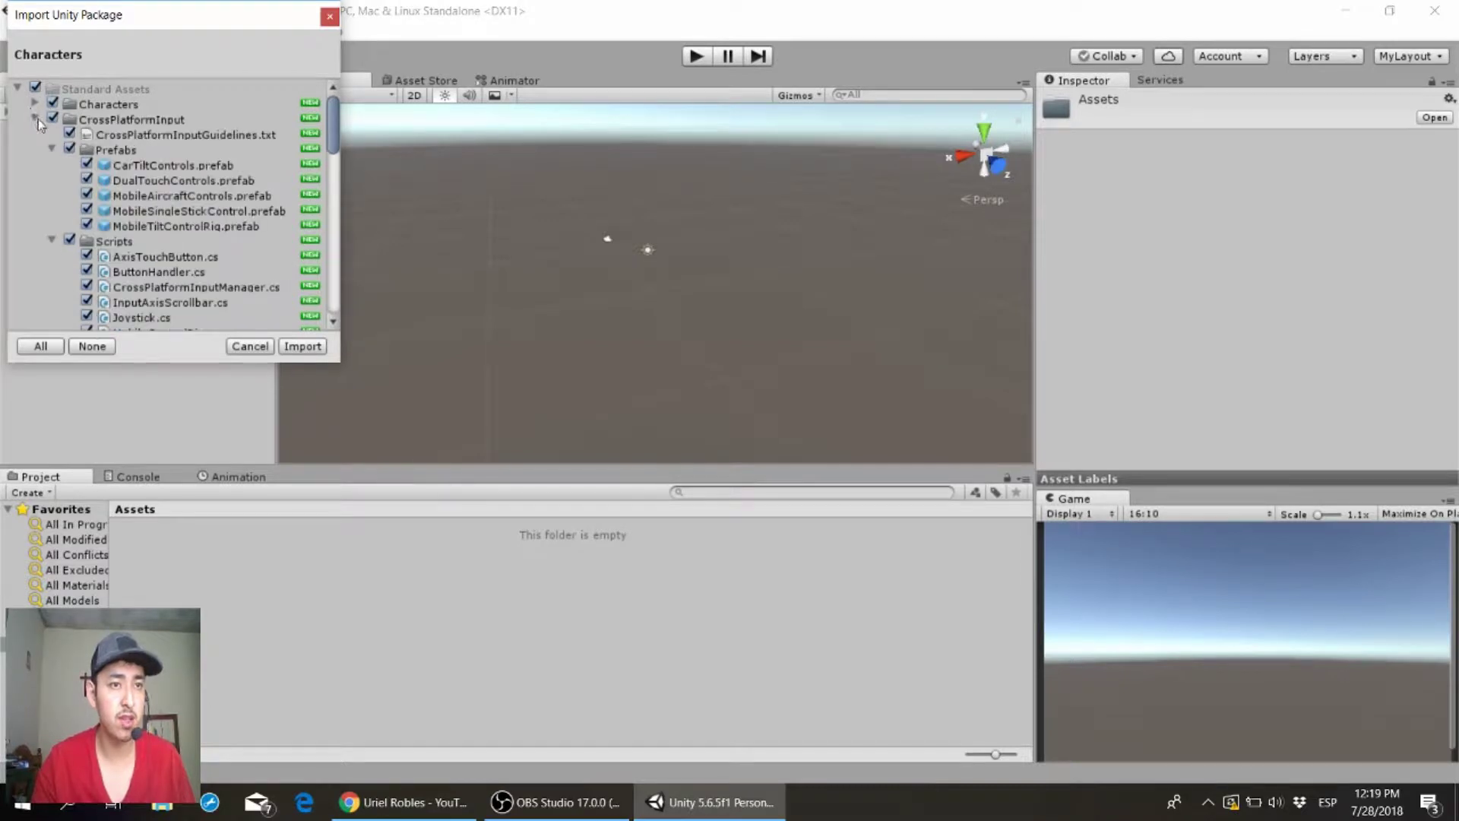
left_click(36, 119)
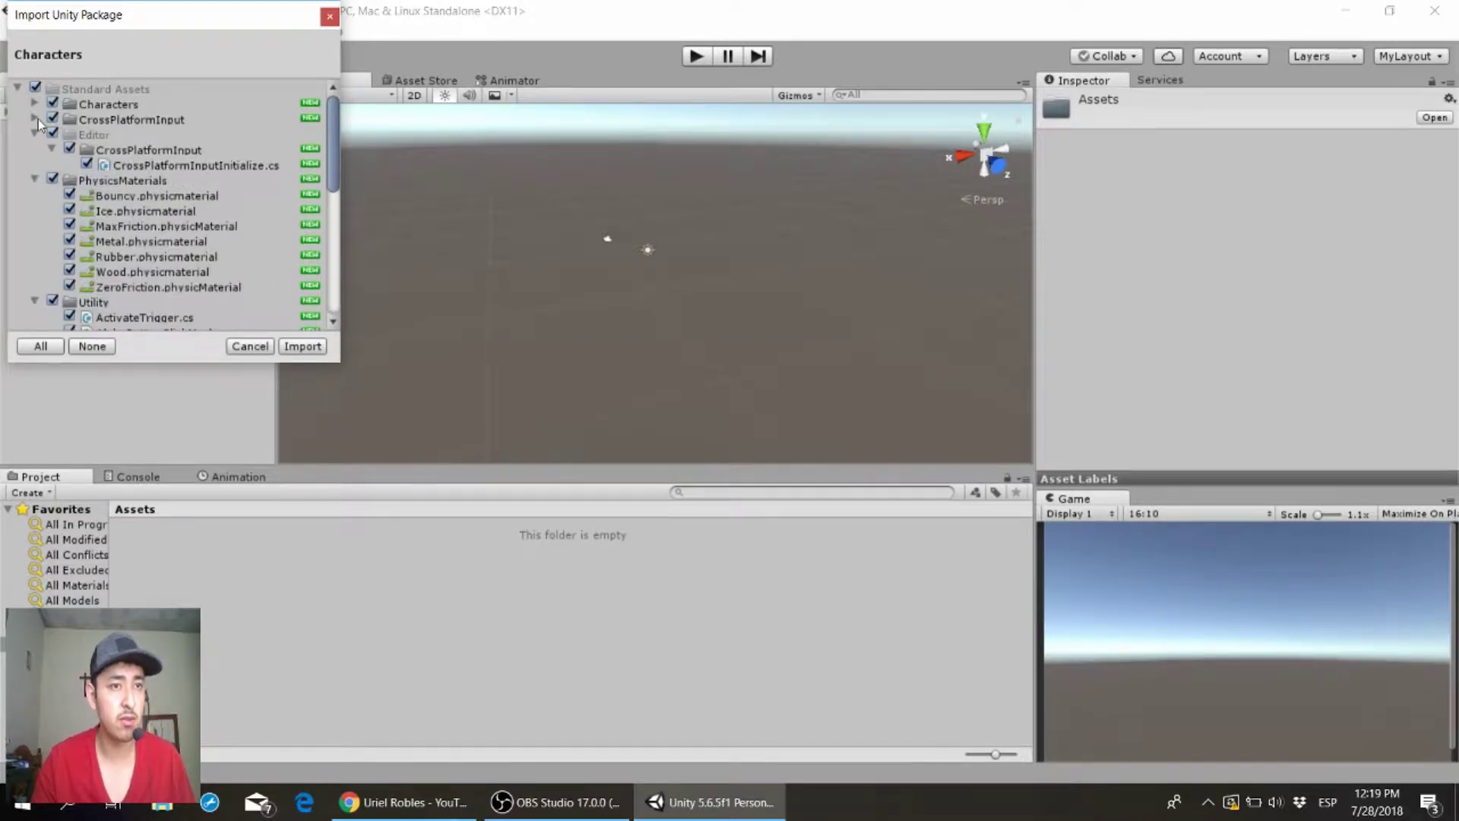
left_click(36, 134)
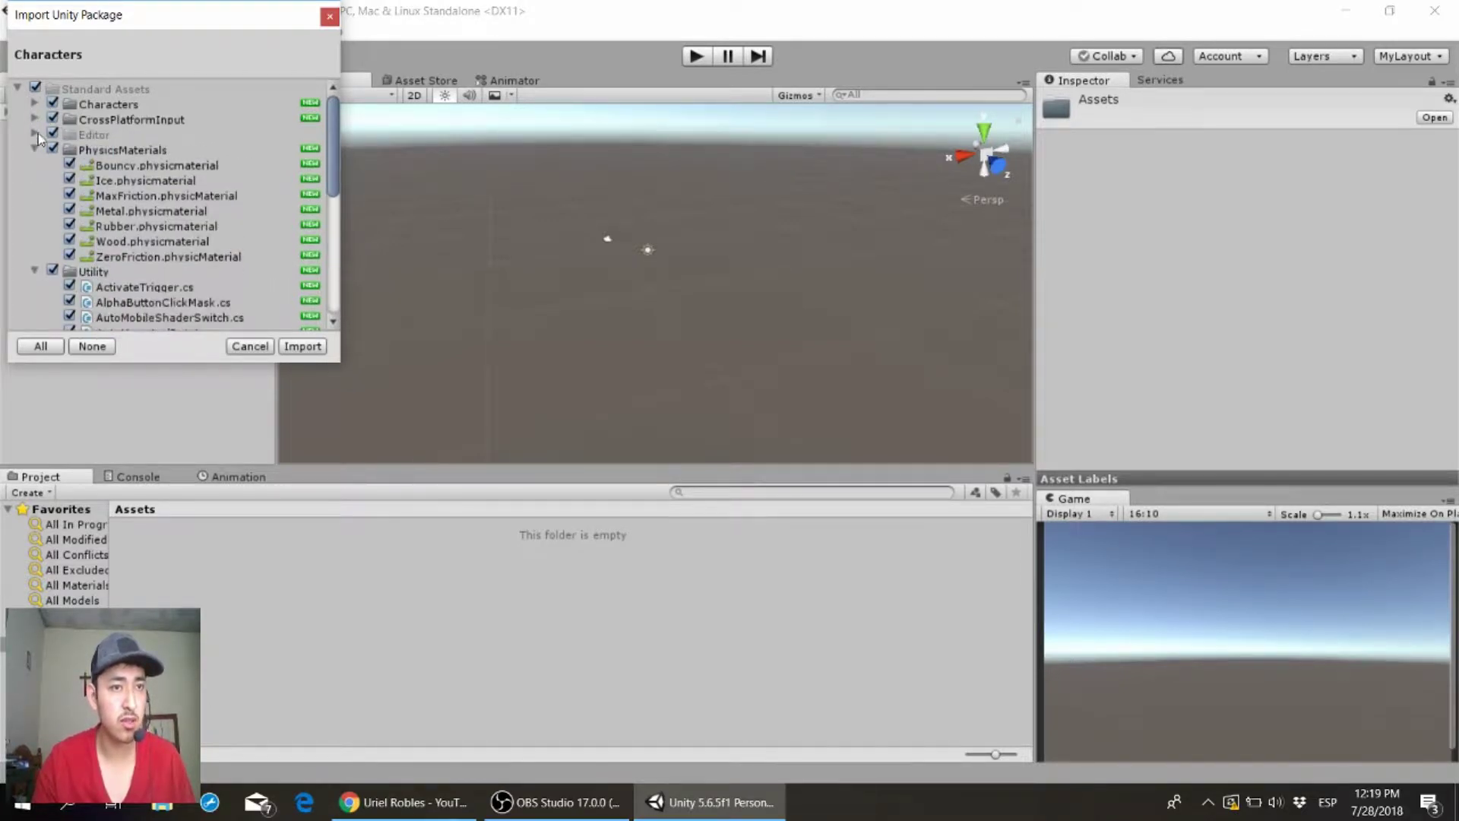
left_click(35, 149)
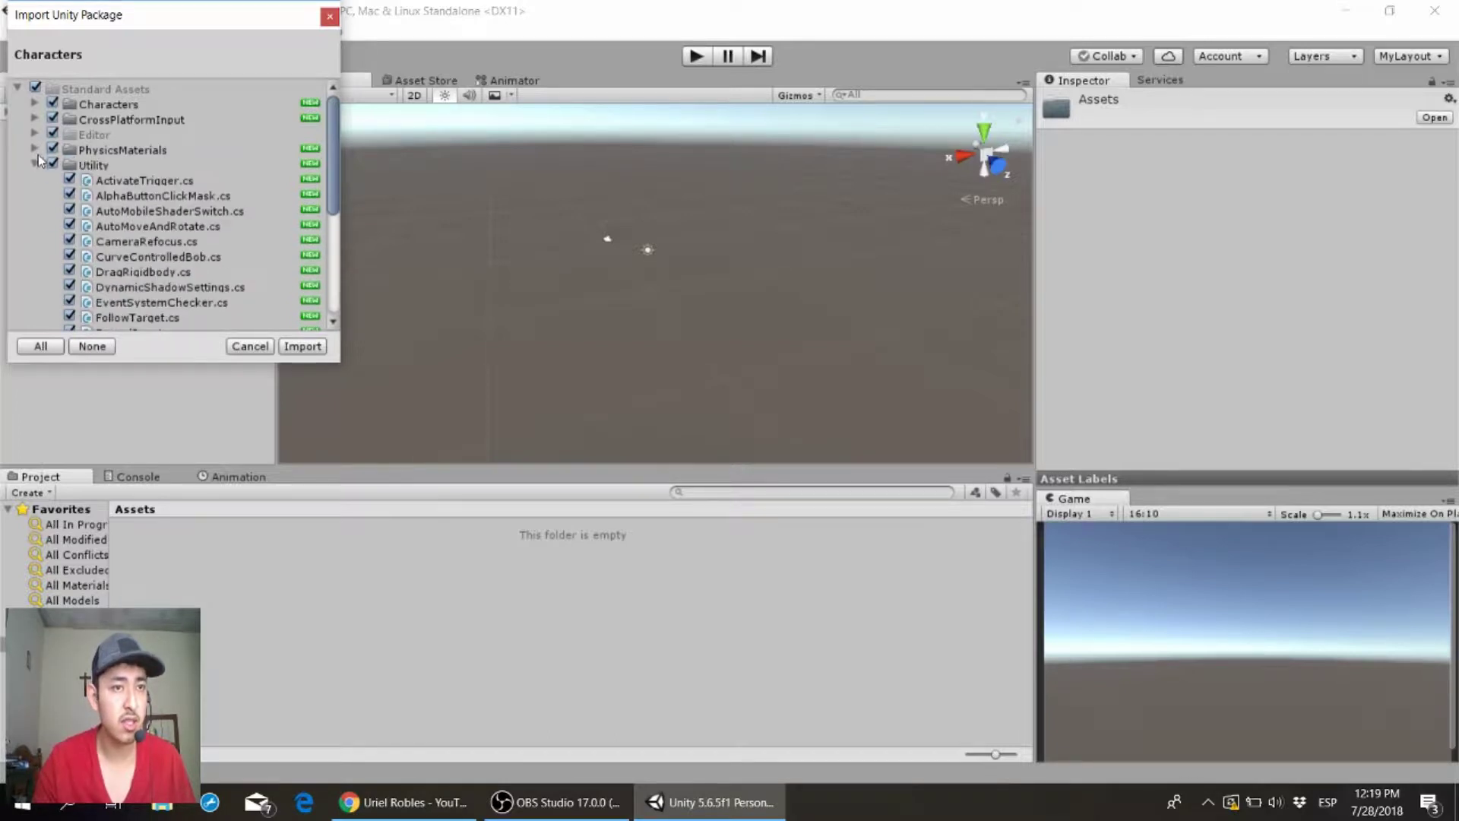
left_click(34, 164)
left_click(34, 105)
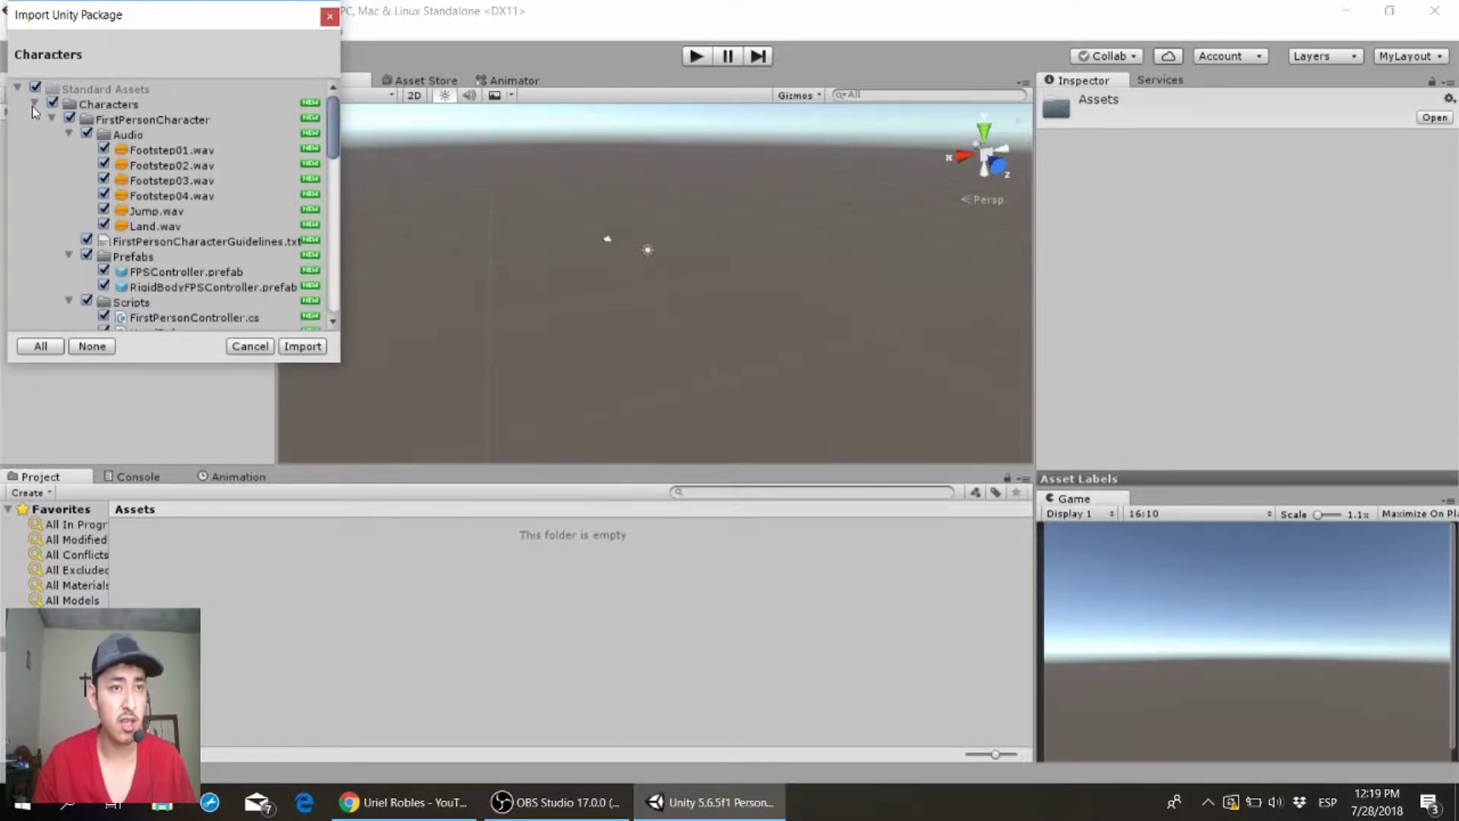
left_click(51, 120)
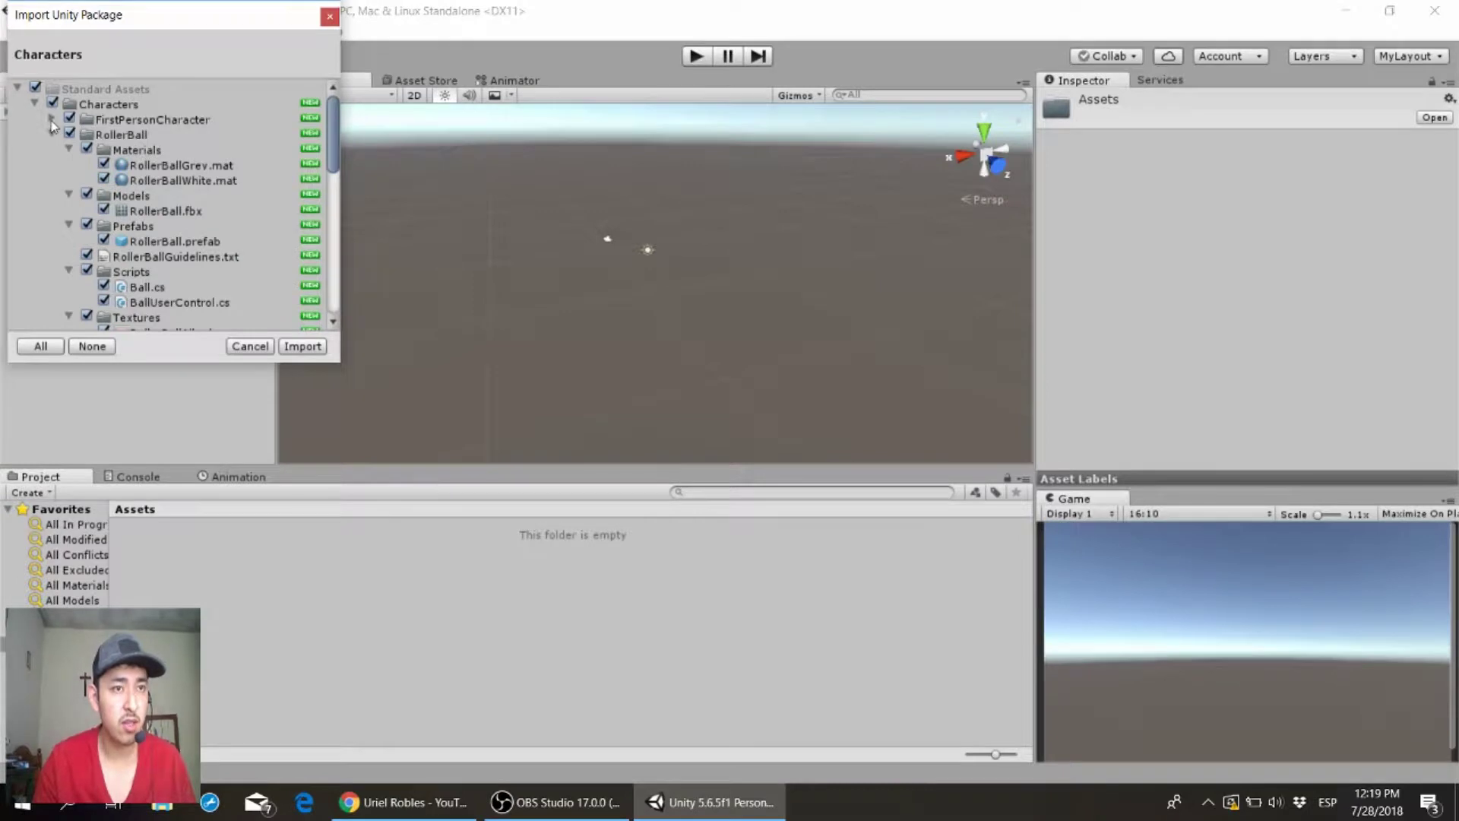
left_click(51, 134)
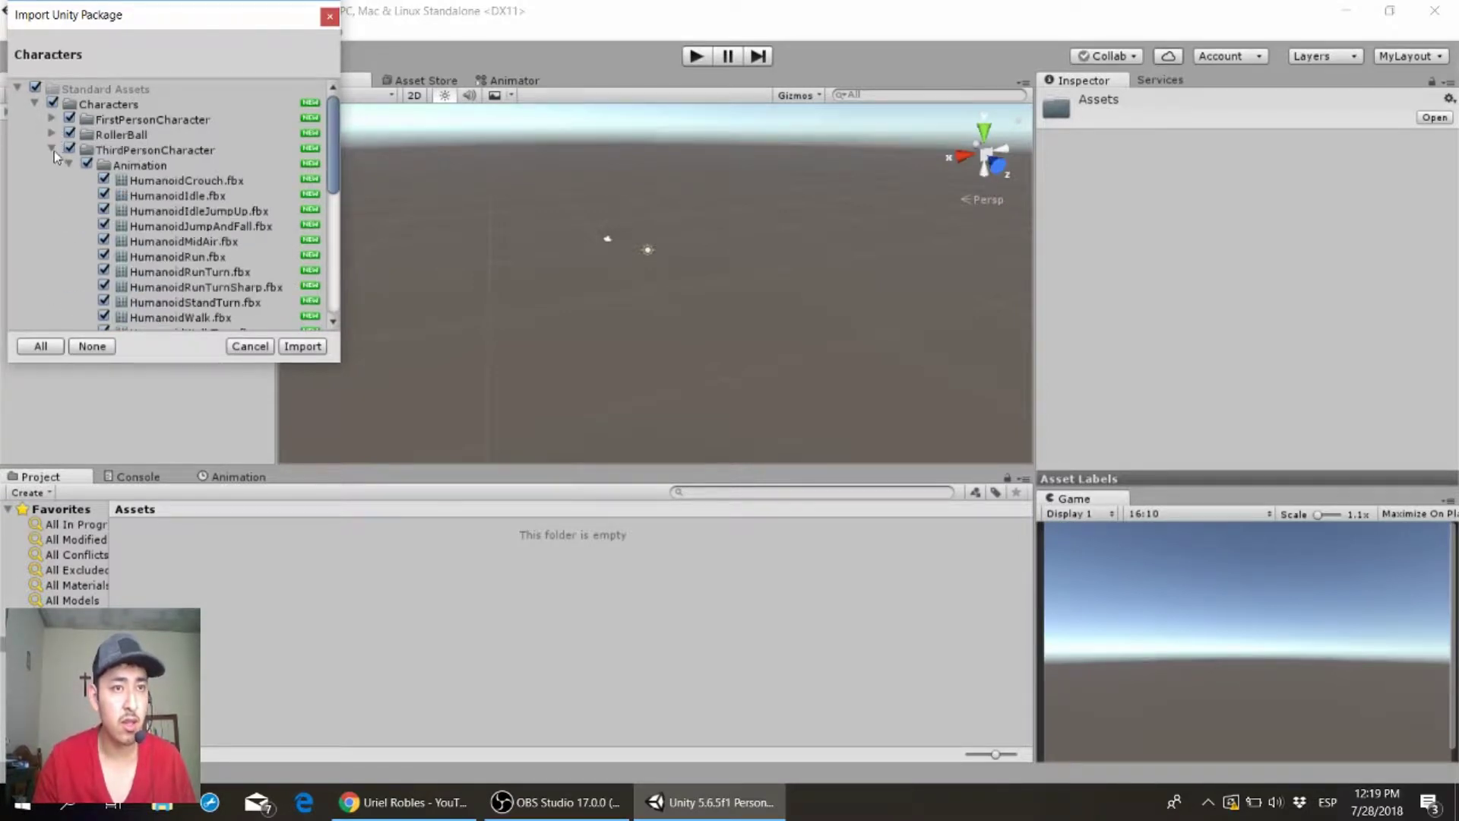
left_click(52, 150)
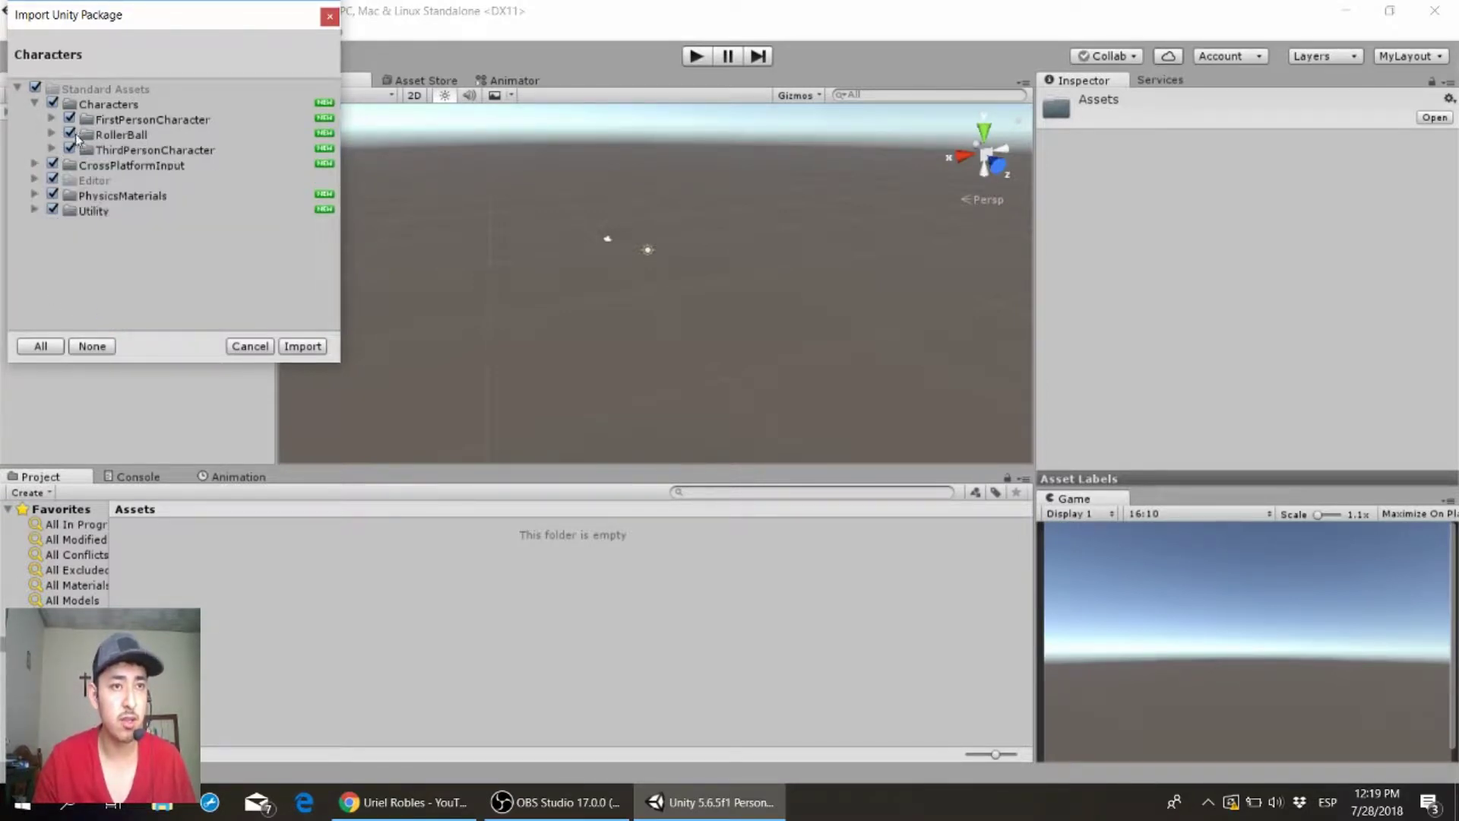
- Exclude RollerBall and ThirdPersonCharacter, import the package, and open Standard Assets
left_click(70, 134)
left_click(70, 149)
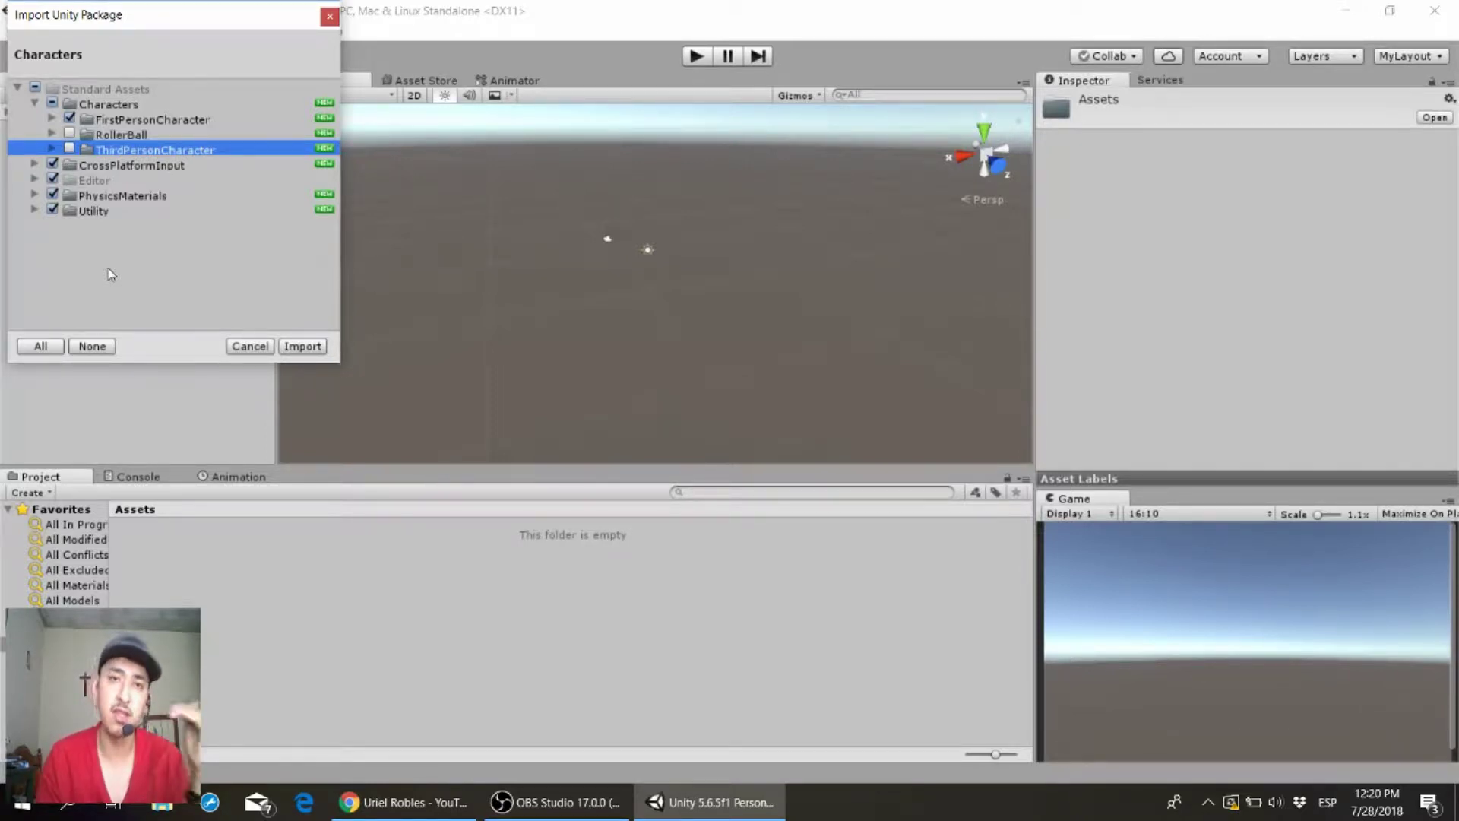
left_click(309, 348)
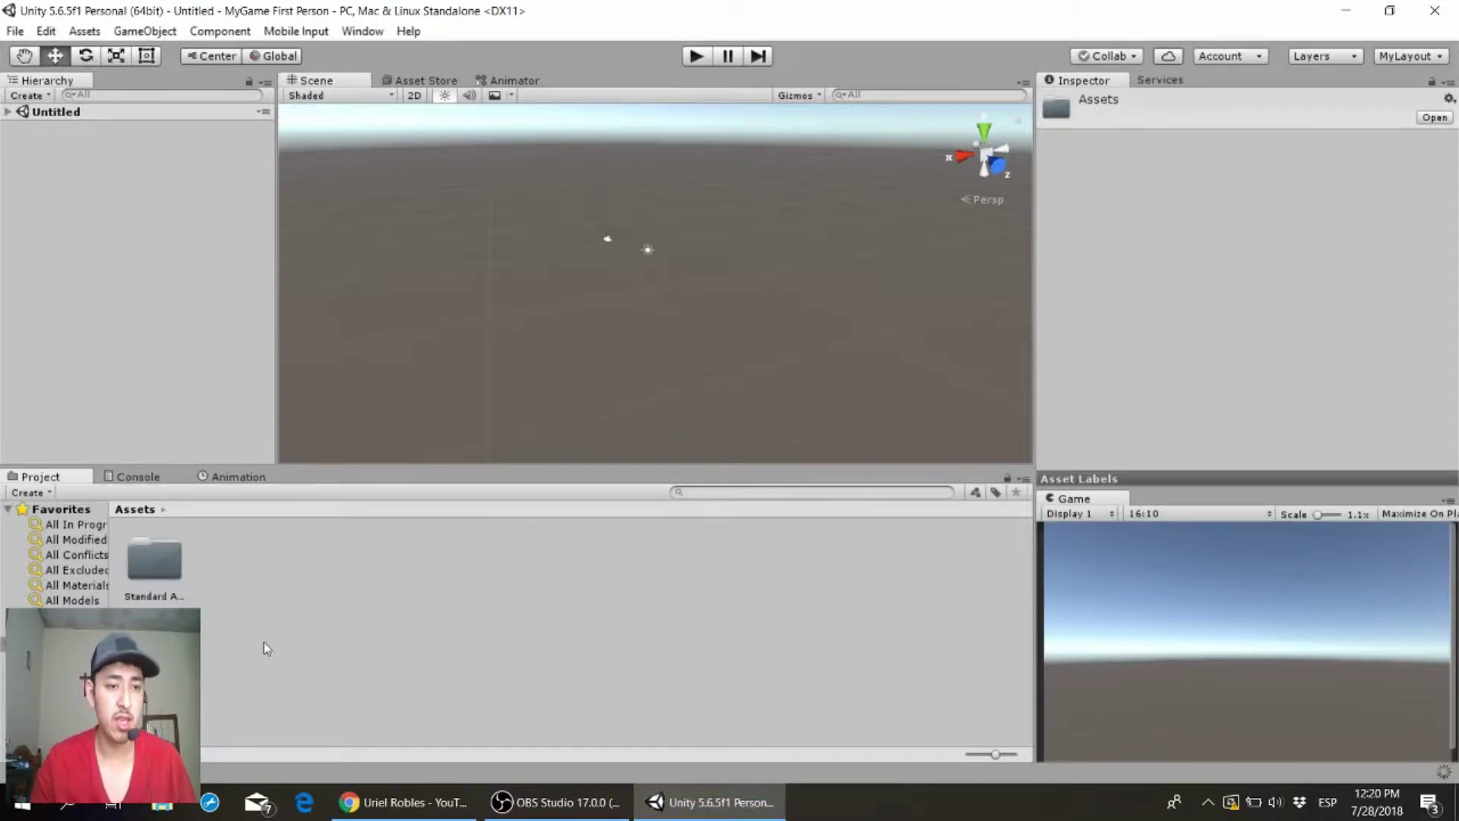
double_click(138, 588)
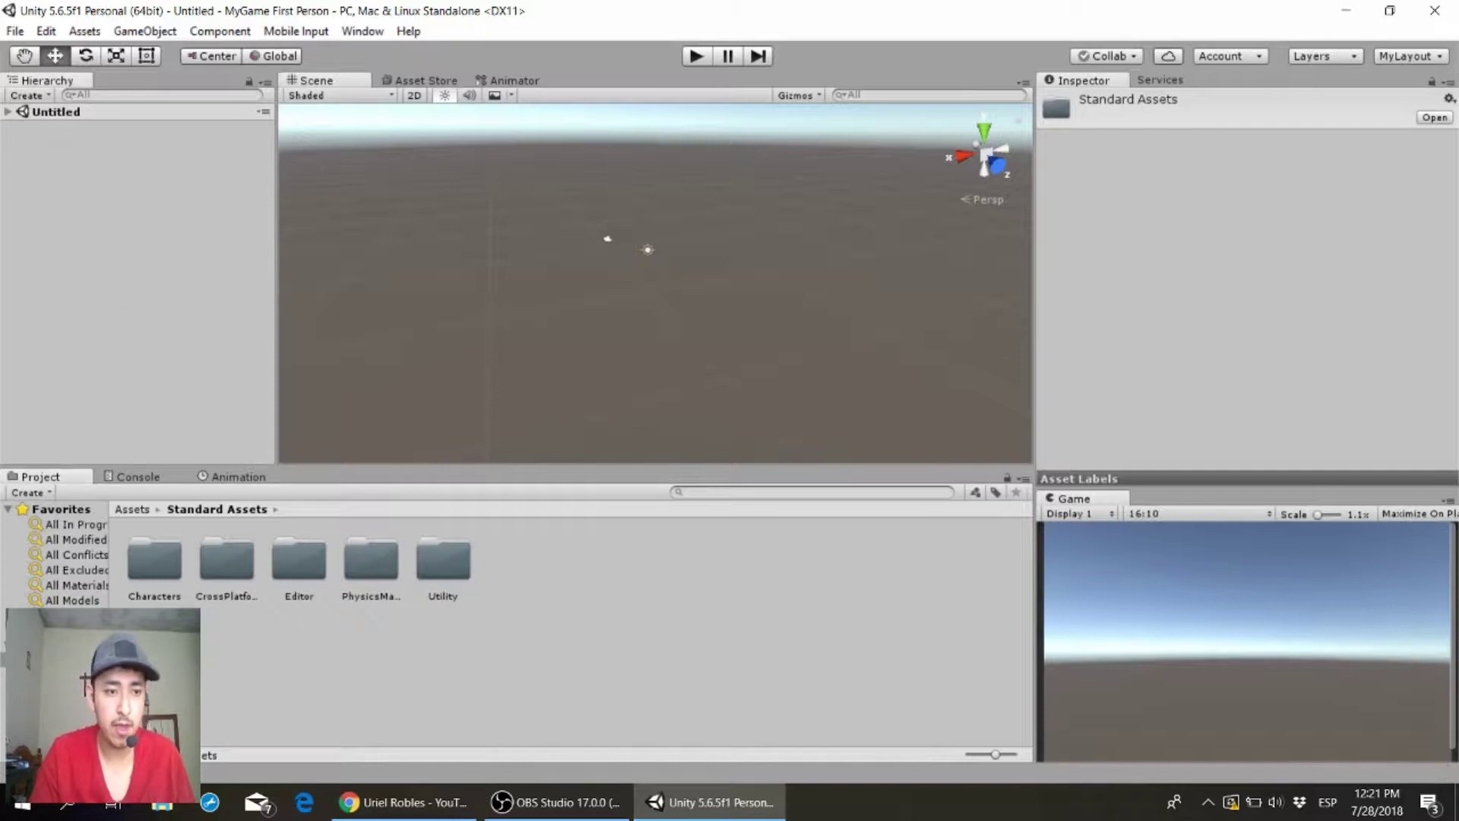
- Back in Assets, create a new folder and begin naming it Scene
key("BackSpace")
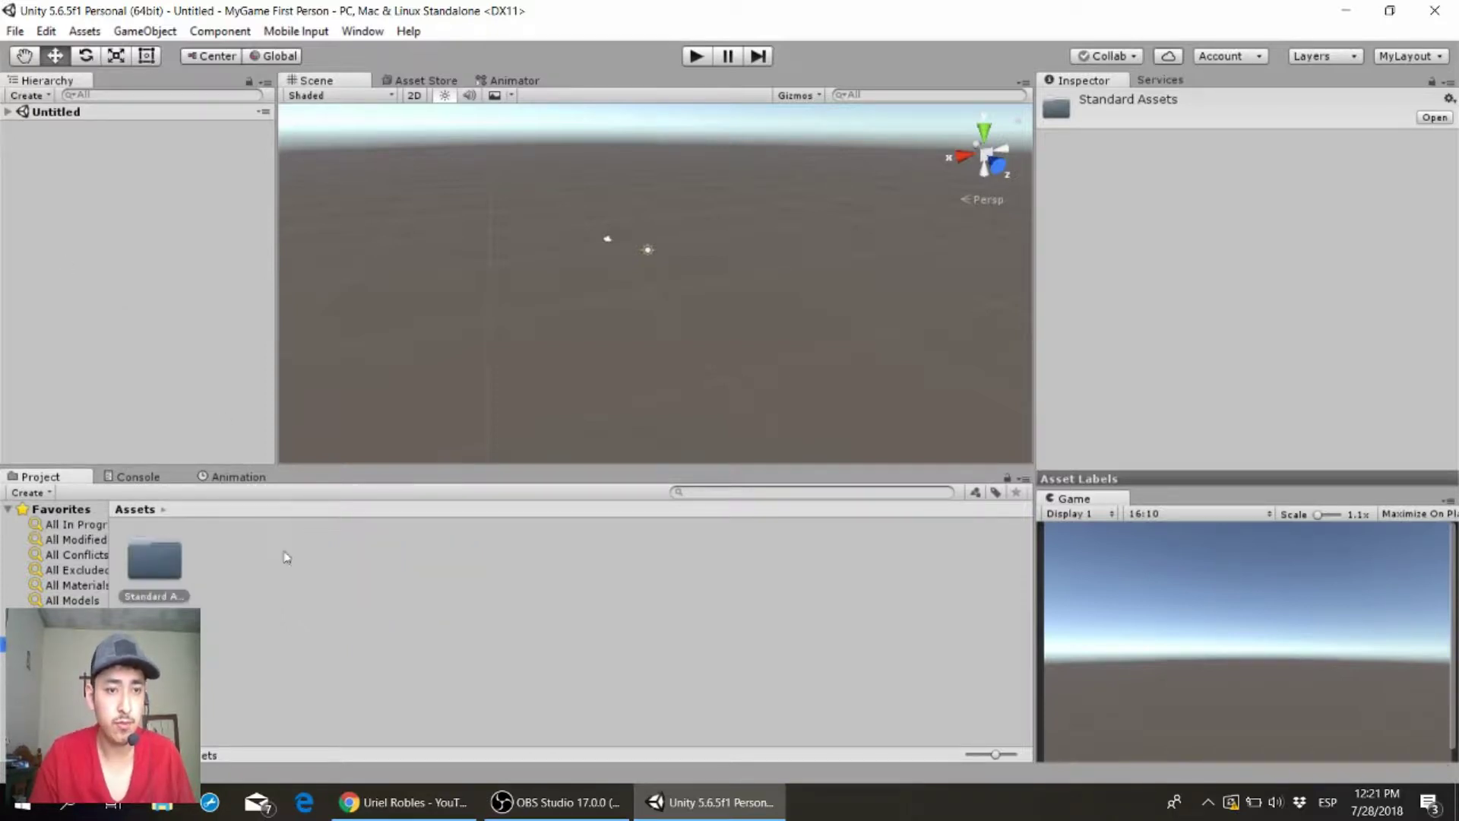
right_click(287, 557)
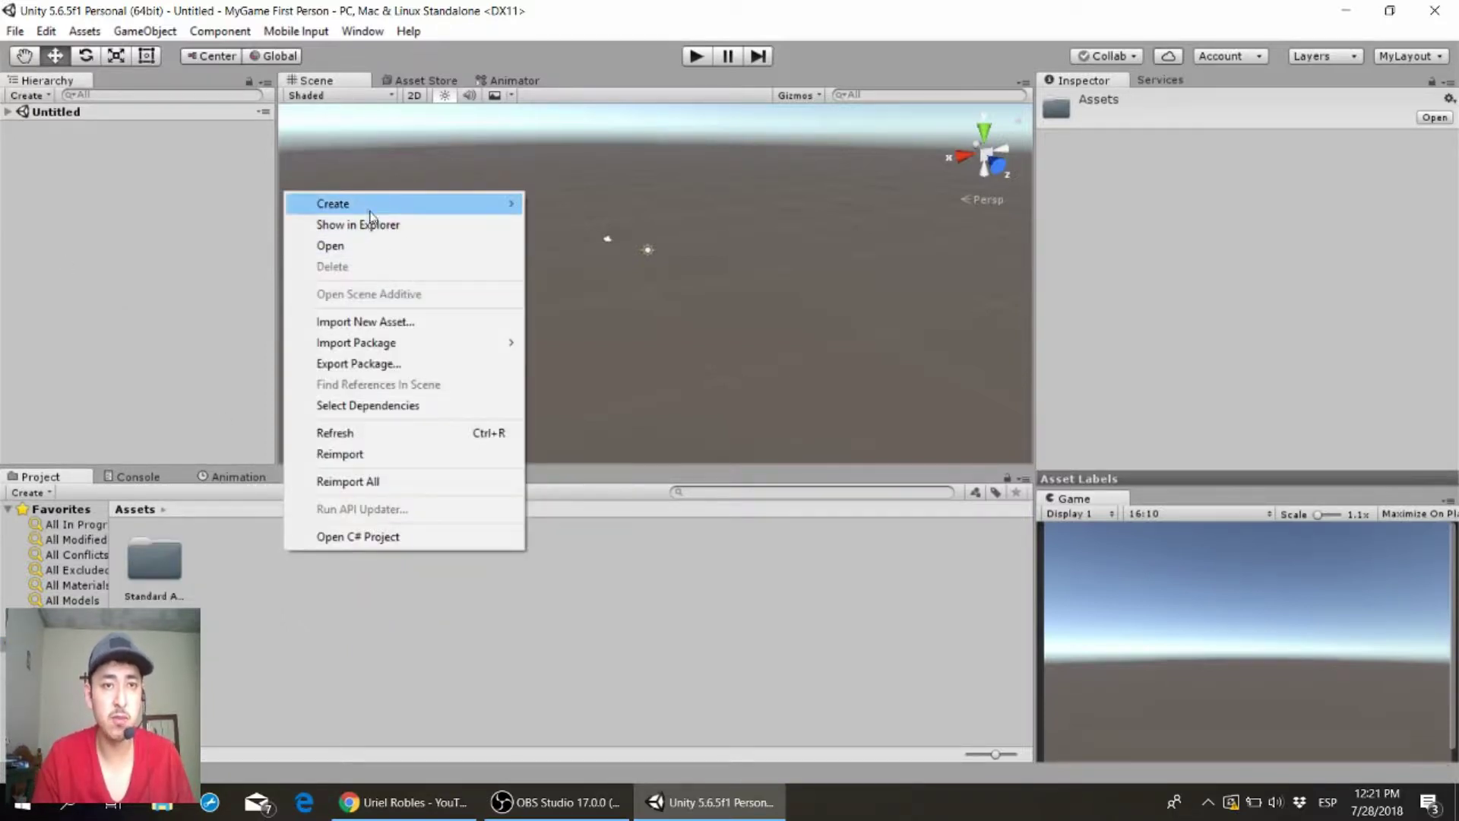
mouse_move(370, 214)
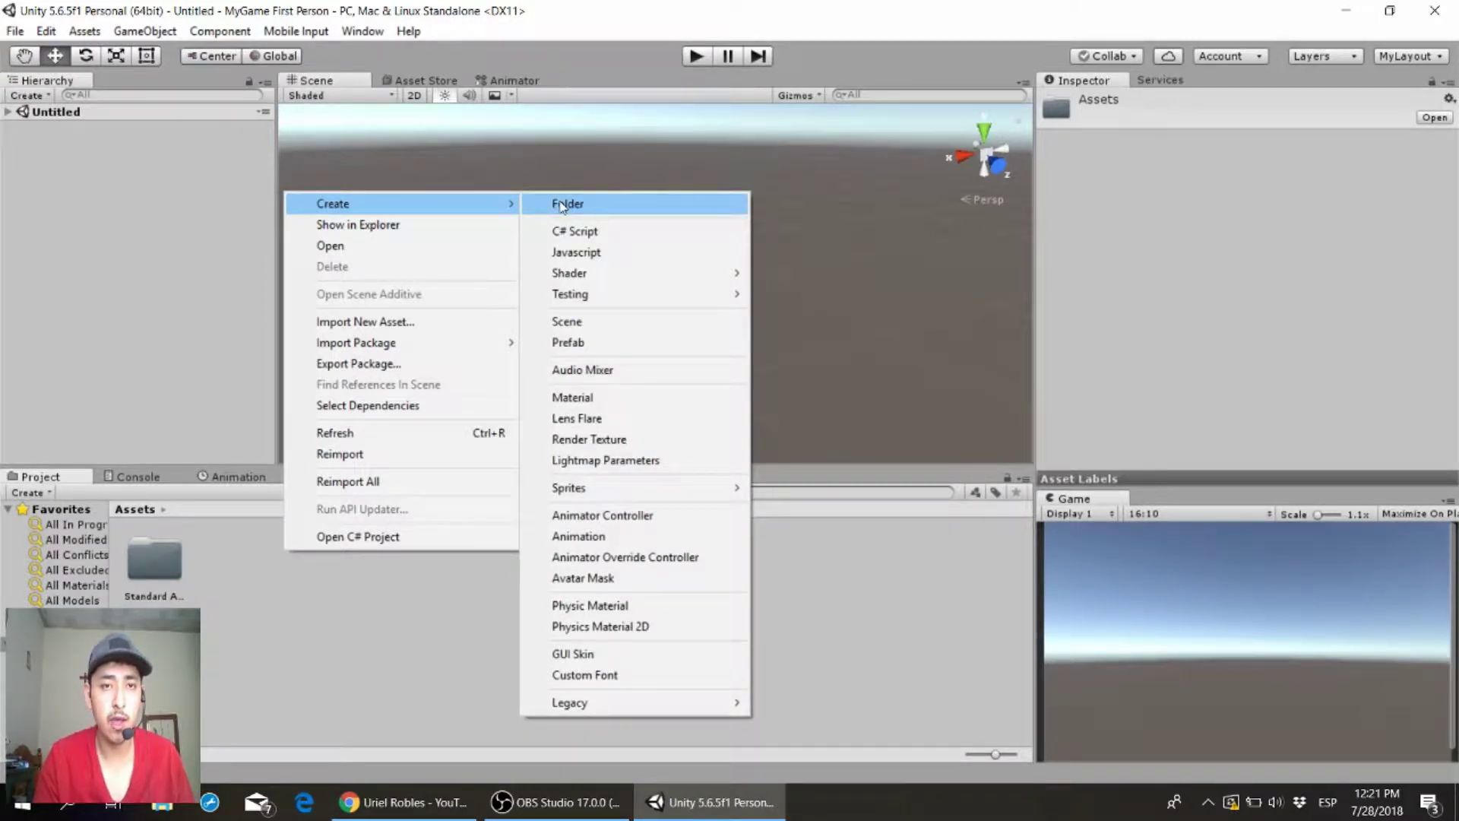
left_click(561, 204)
type("Scene")
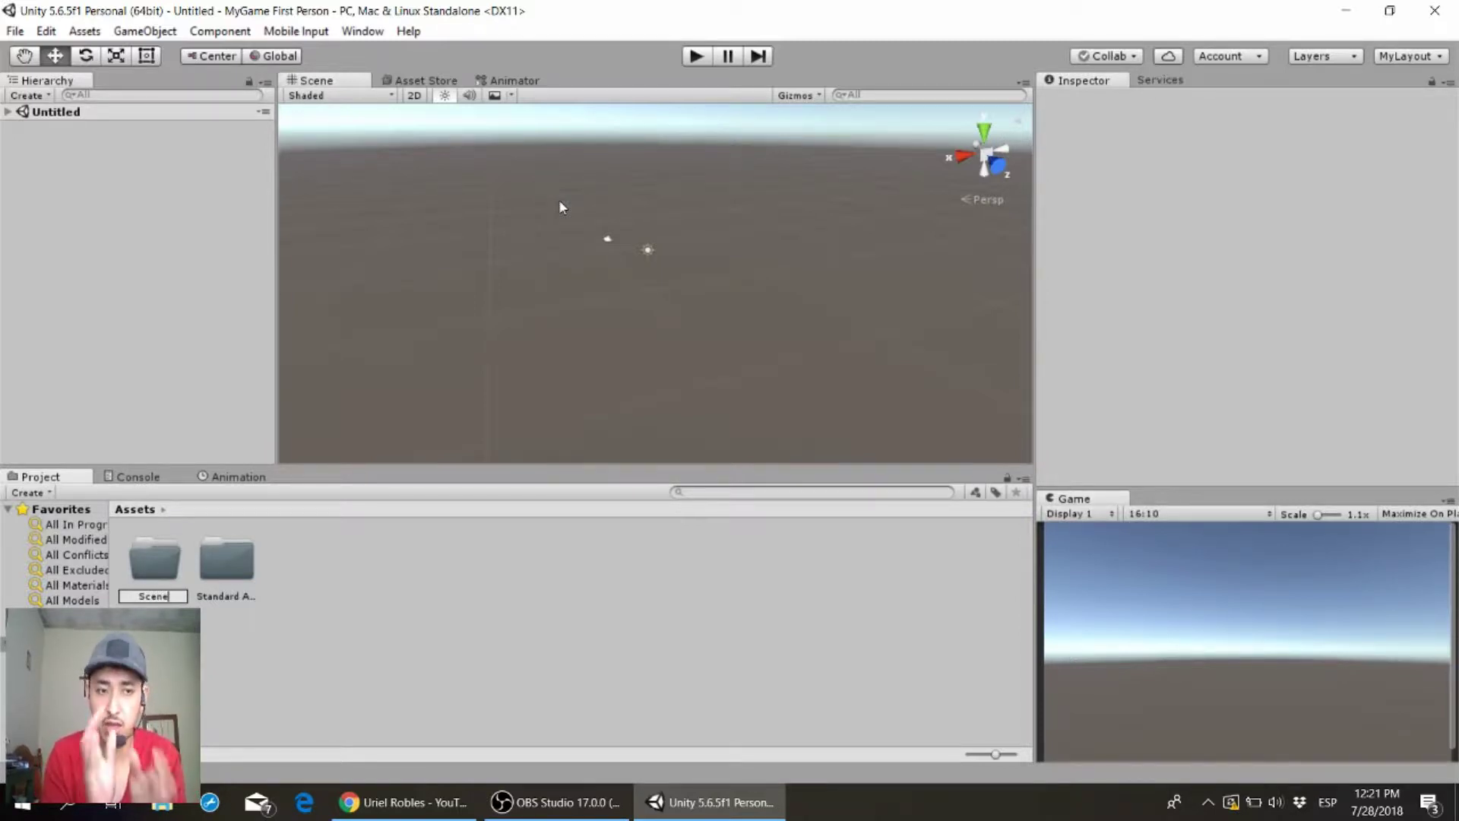
- Confirm the Scene folder name and save the scene as Main inside it
key("Return")
key("Return")
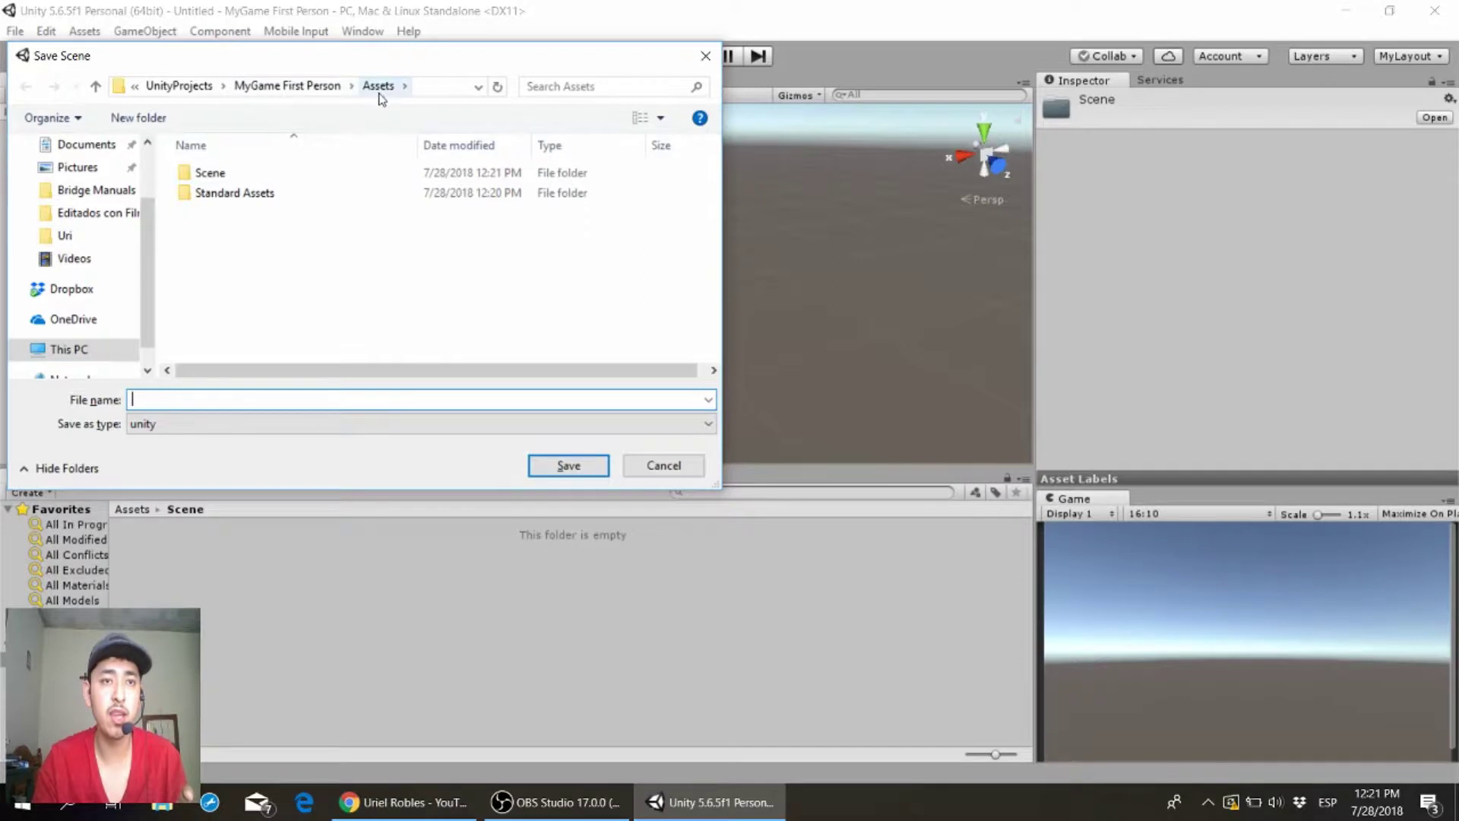
double_click(217, 177)
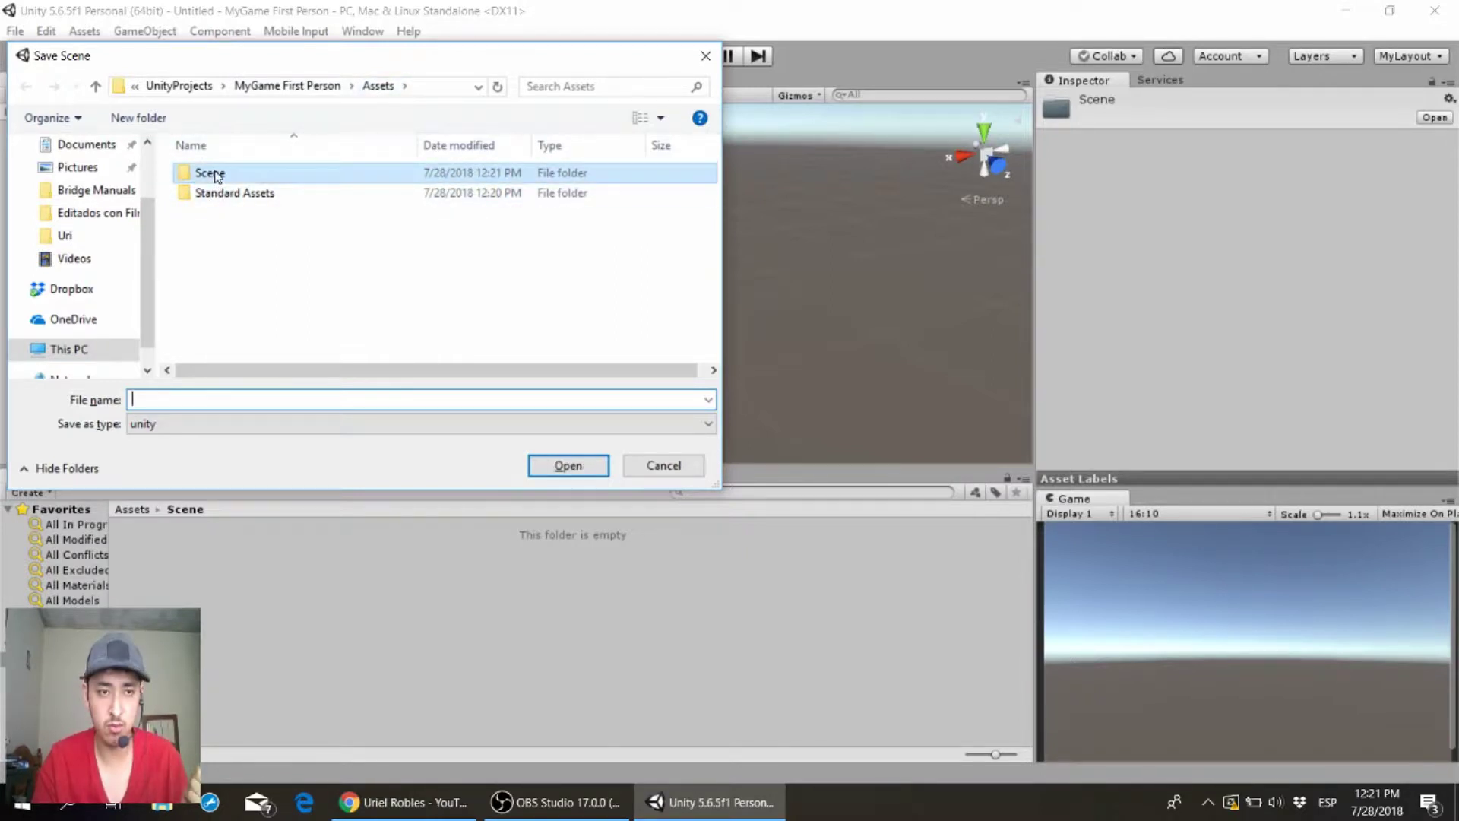
left_click(208, 398)
type("Main")
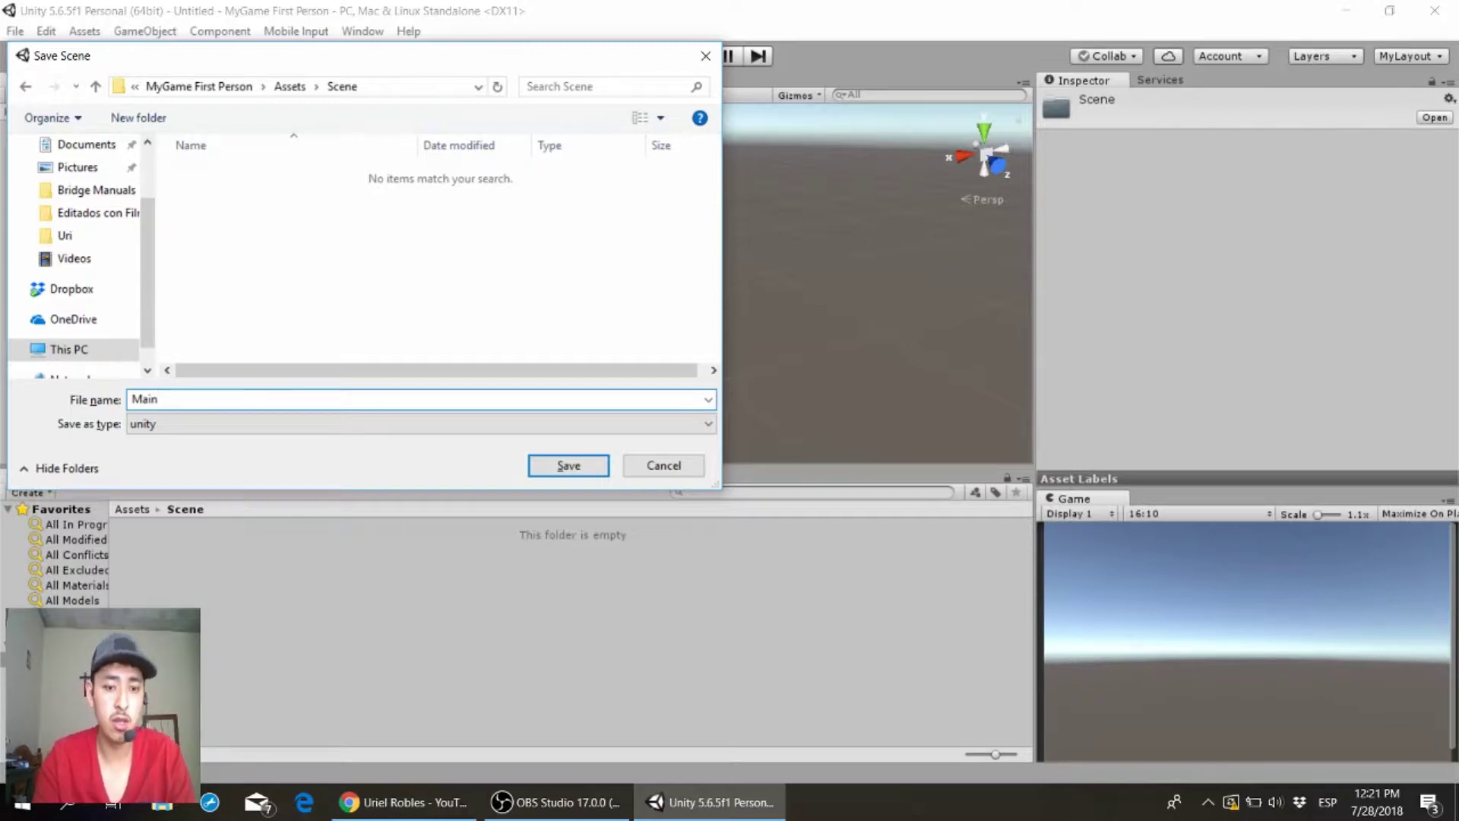
left_click(566, 465)
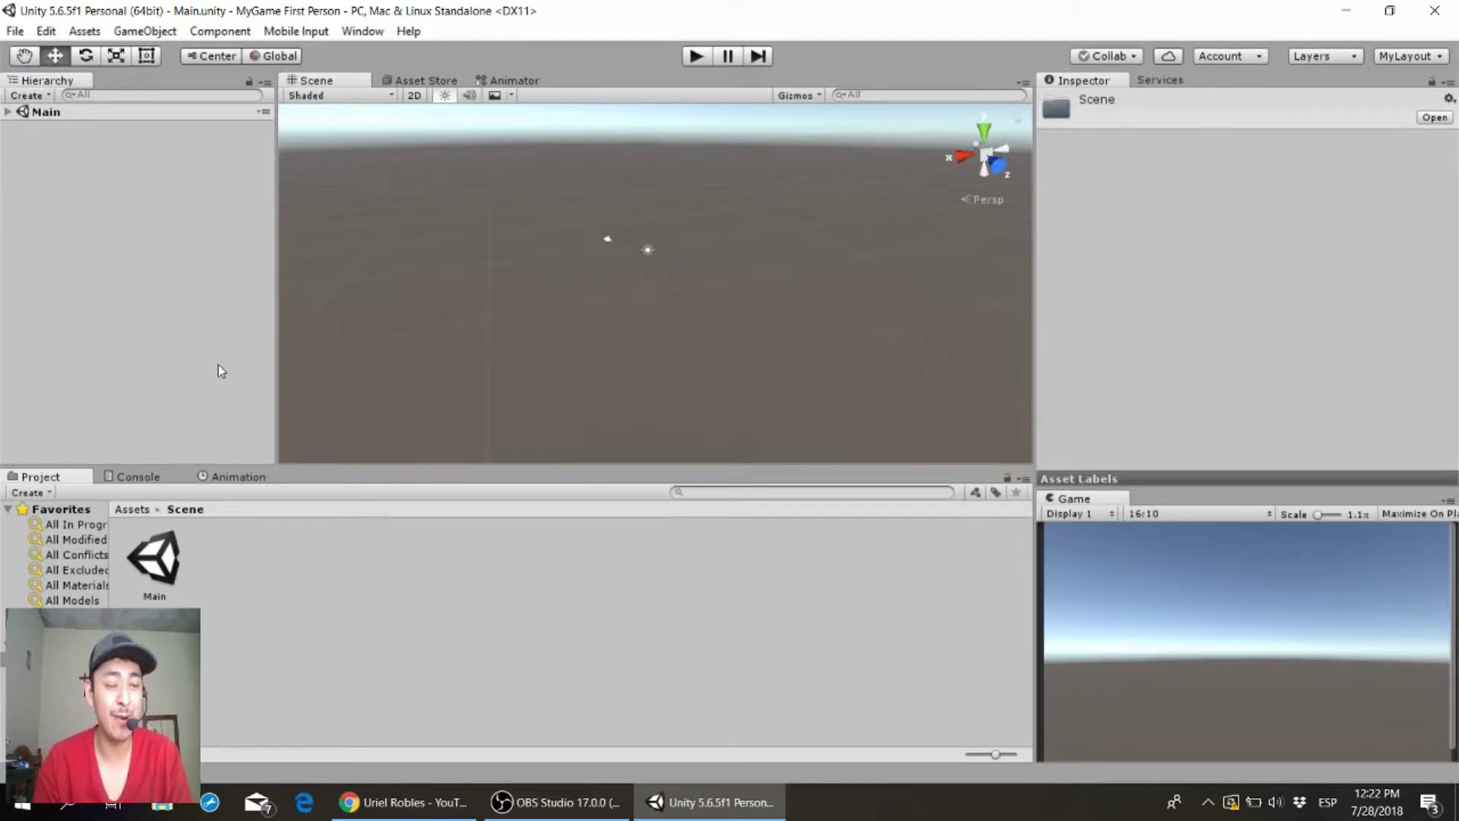
left_click(143, 208)
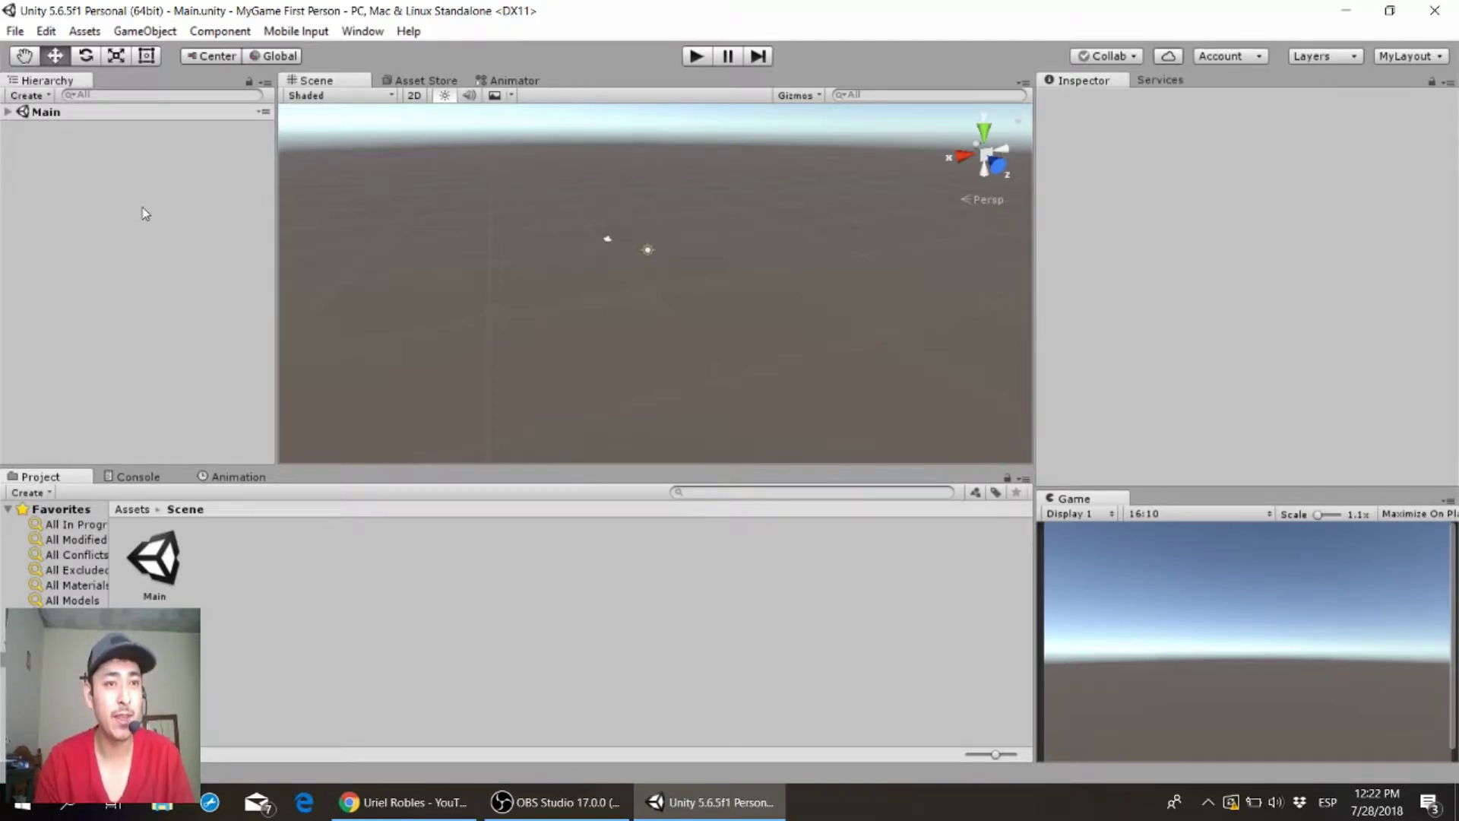
- Expand Main in the Hierarchy and inspect the Main Camera and Directional Light settings
right_click(144, 213)
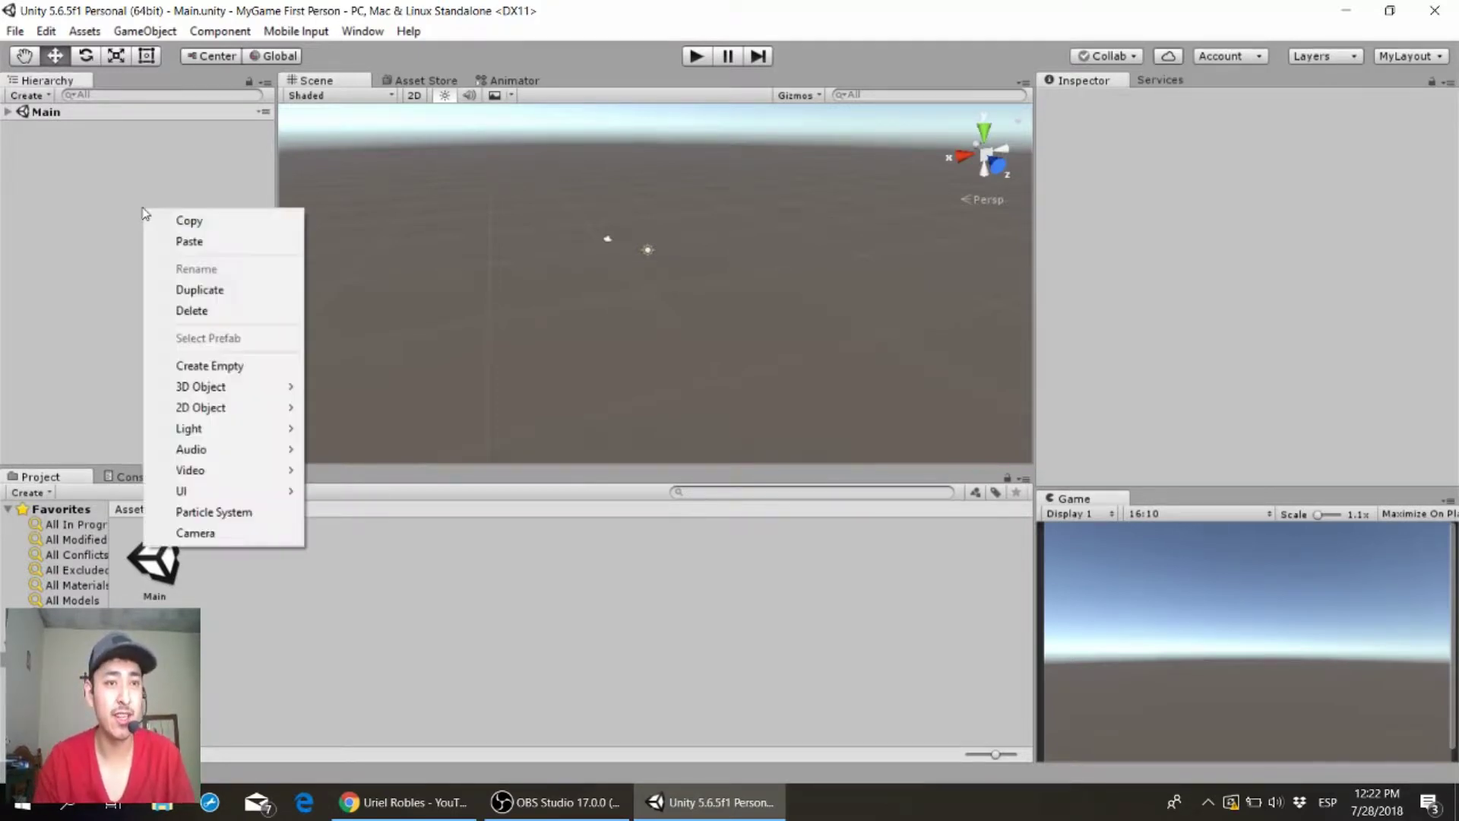
left_click(26, 114)
left_click(7, 111)
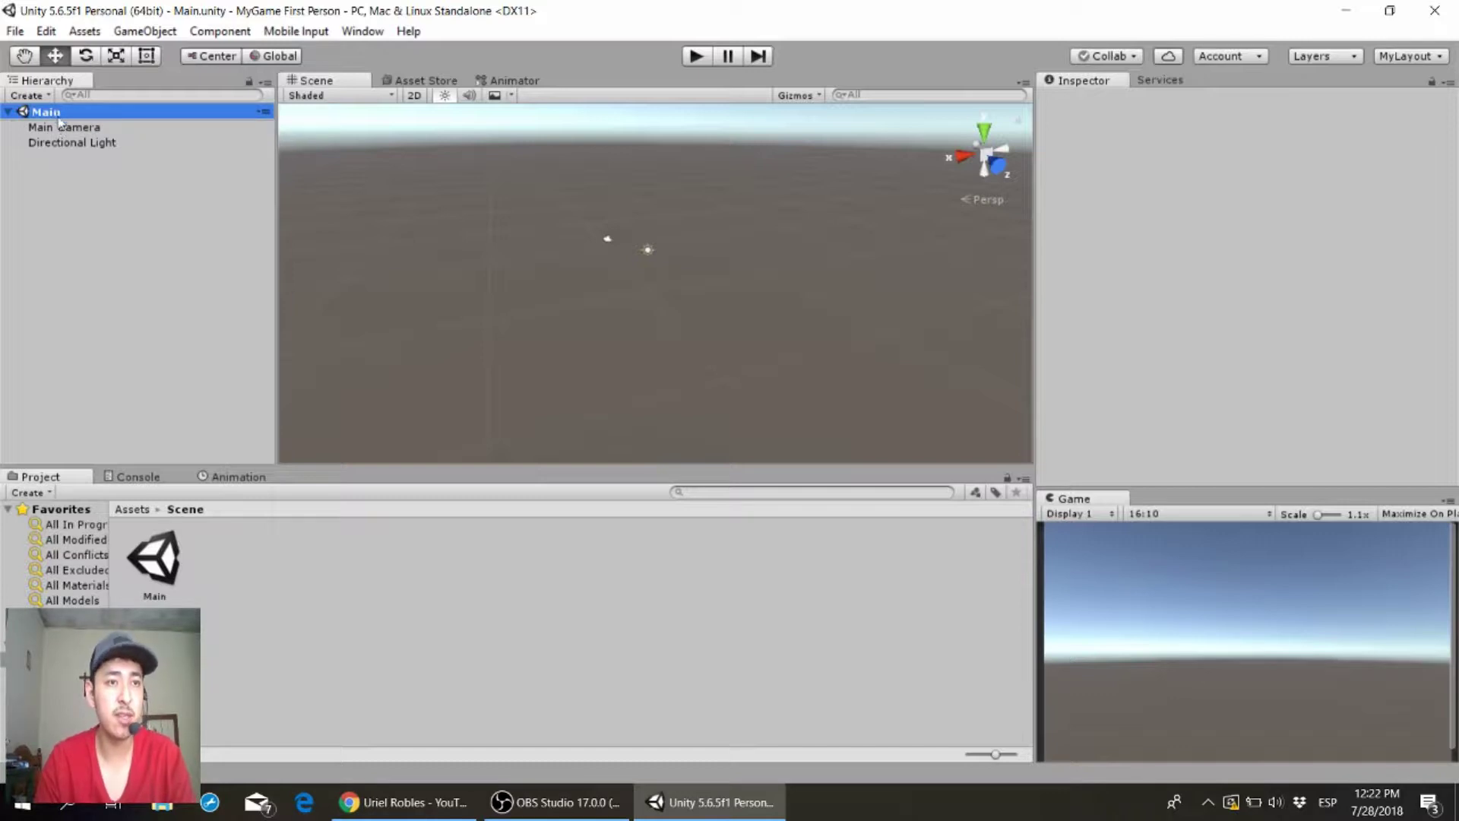
left_click(60, 127)
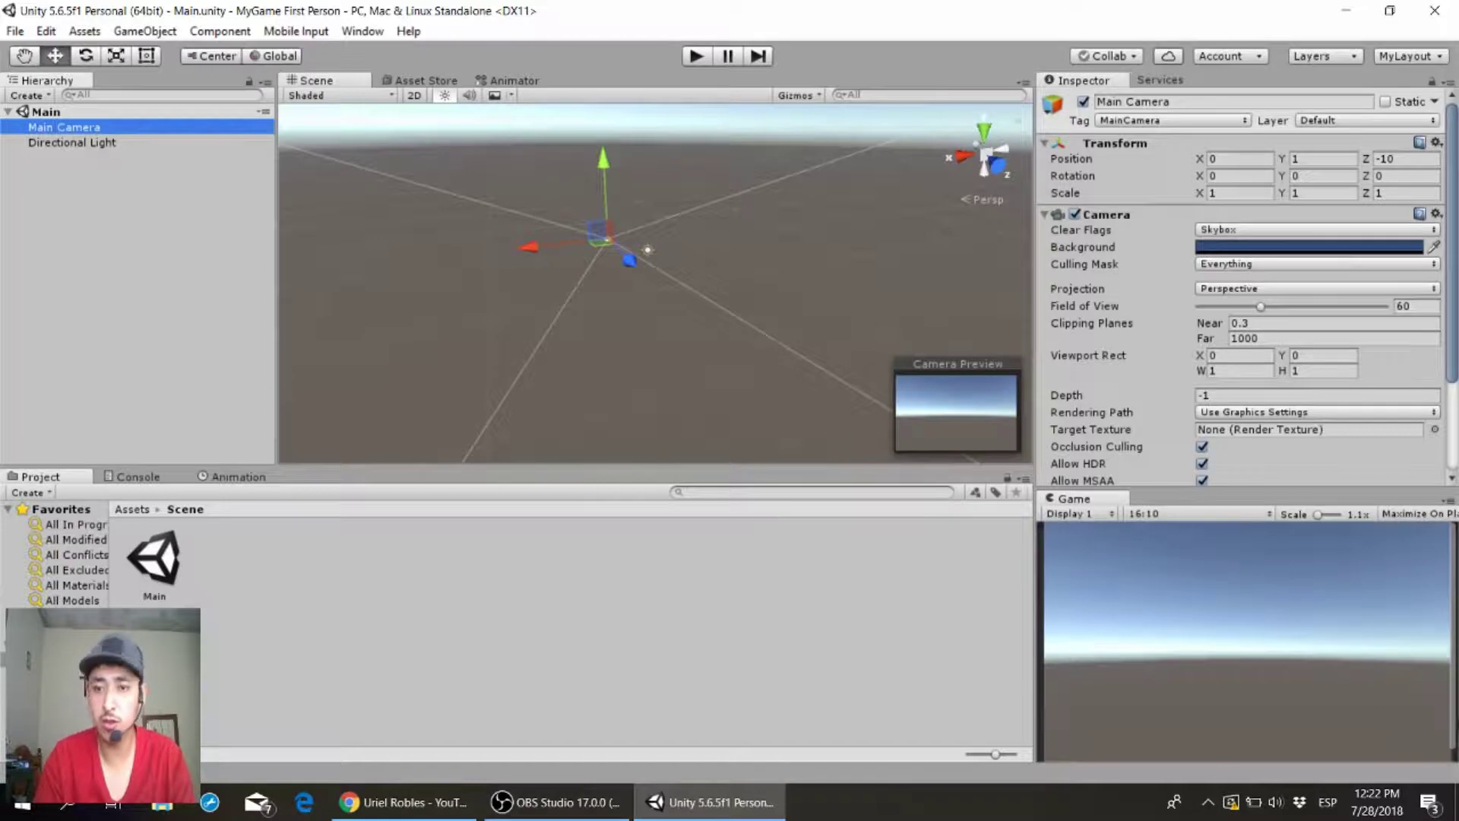
left_click(76, 145)
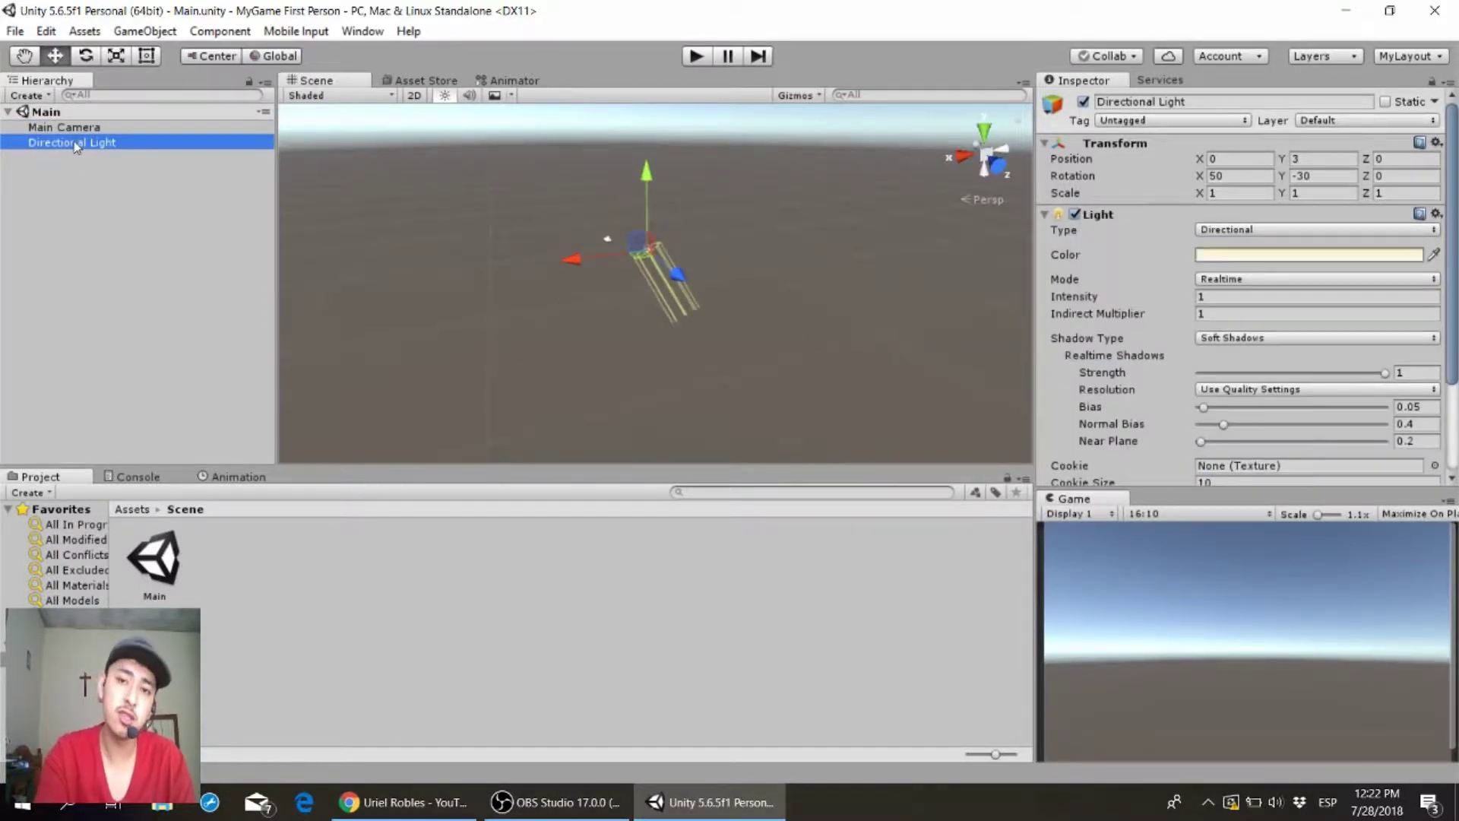
left_click(76, 129)
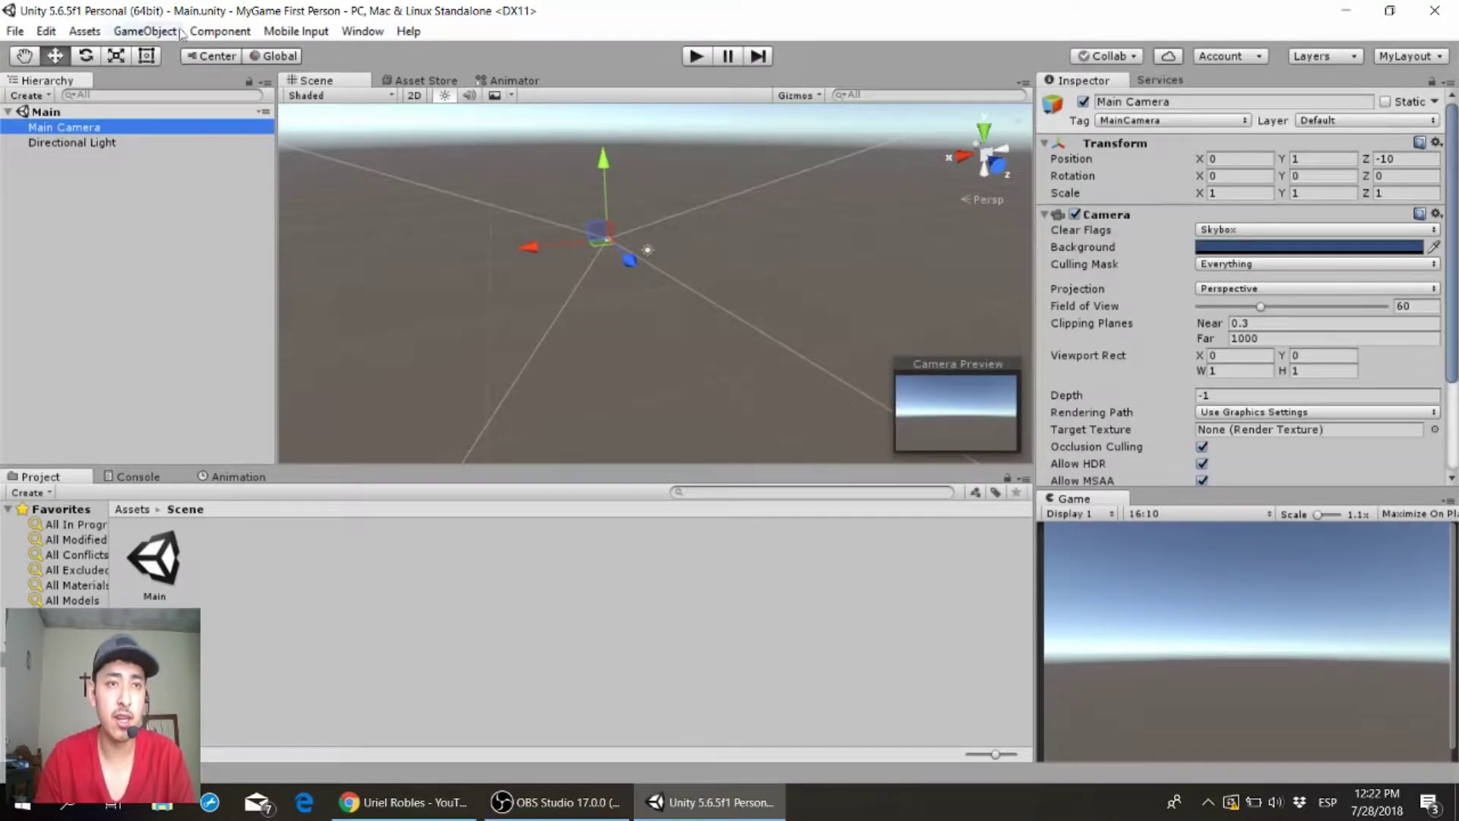
left_click(142, 31)
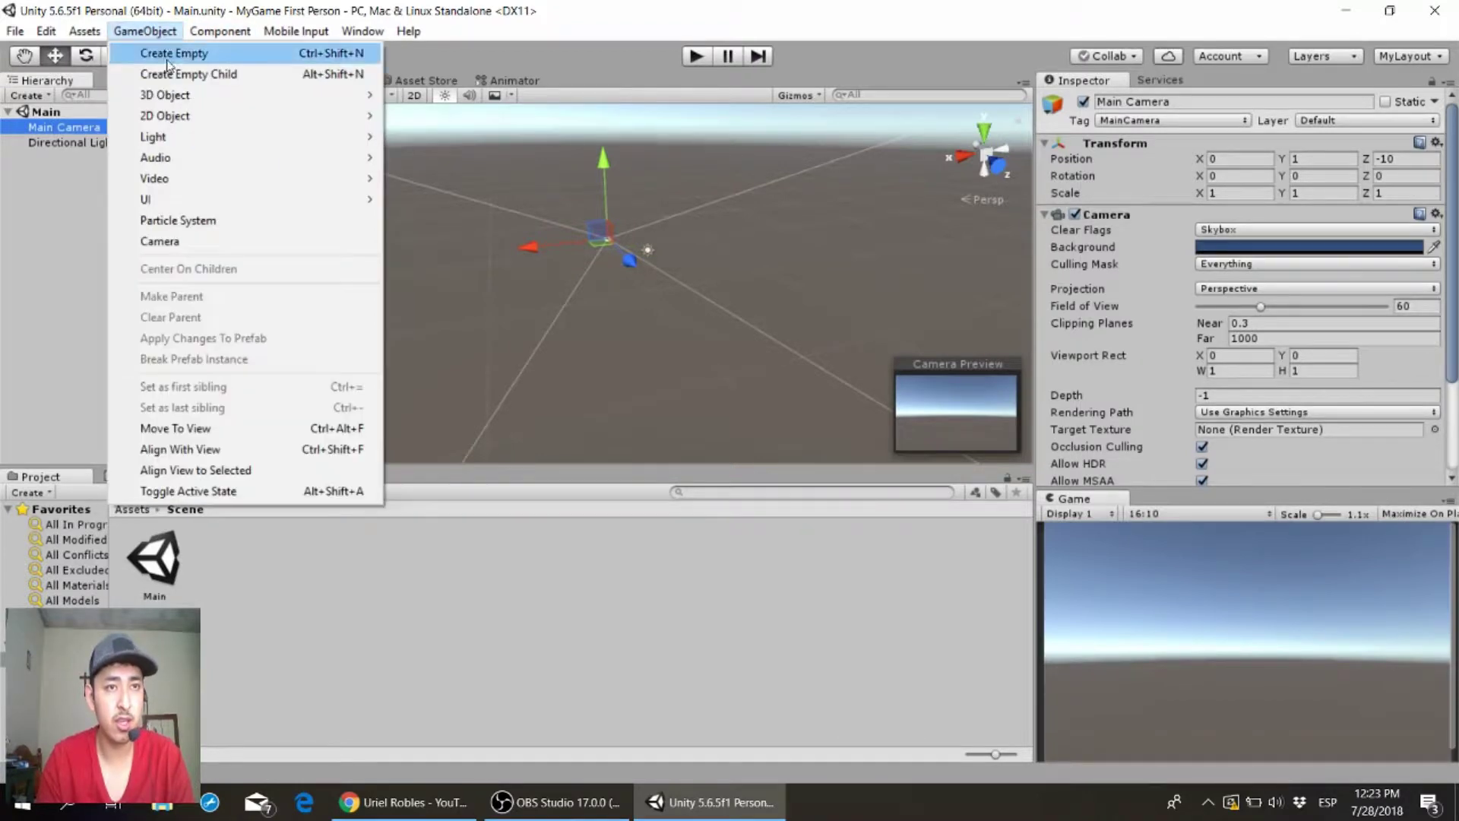
- Add a 3D Plane, reset its Transform to the origin, and set Scale X and Z to 25
mouse_move(285, 95)
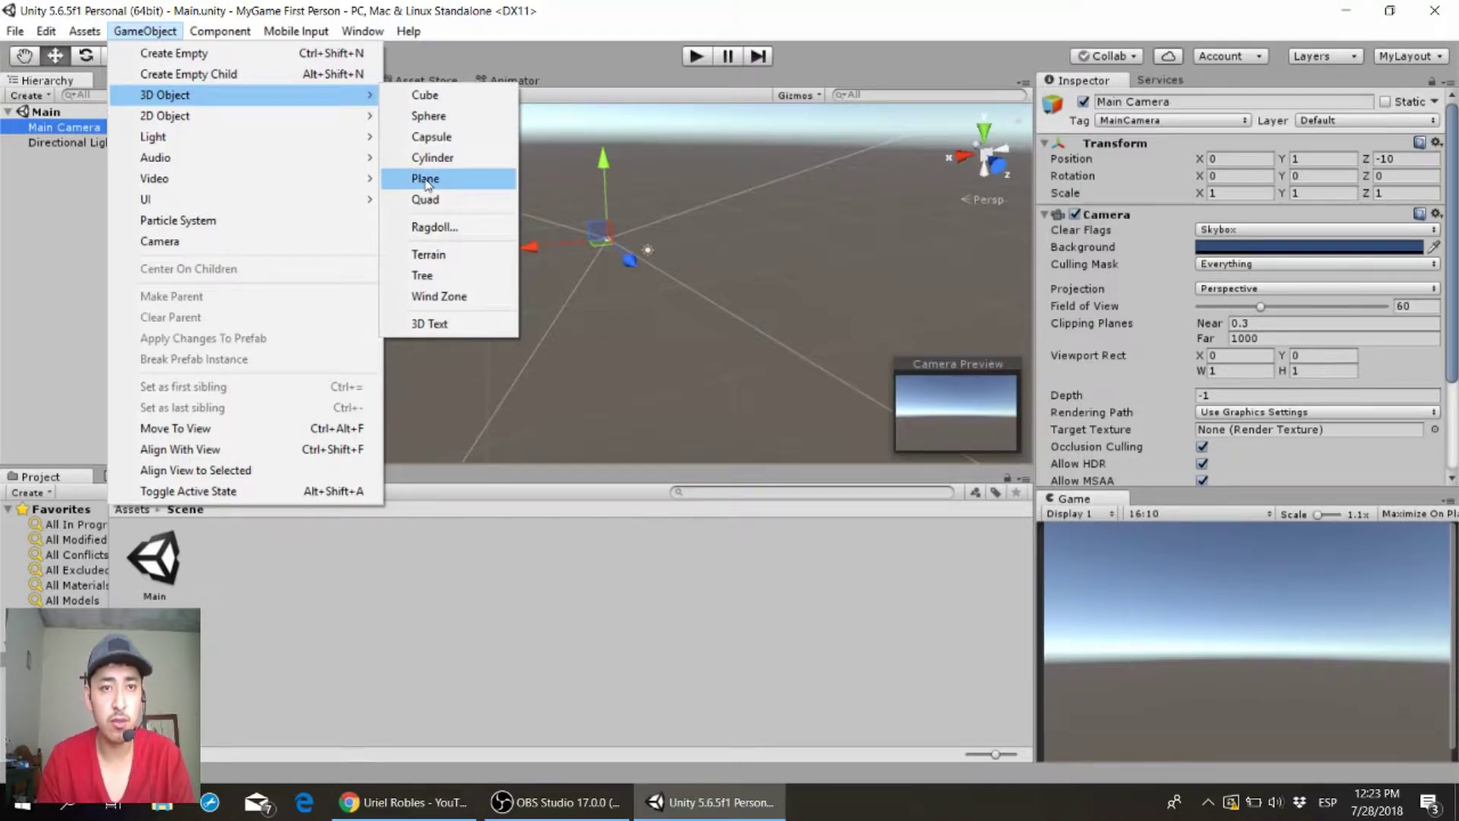
left_click(426, 184)
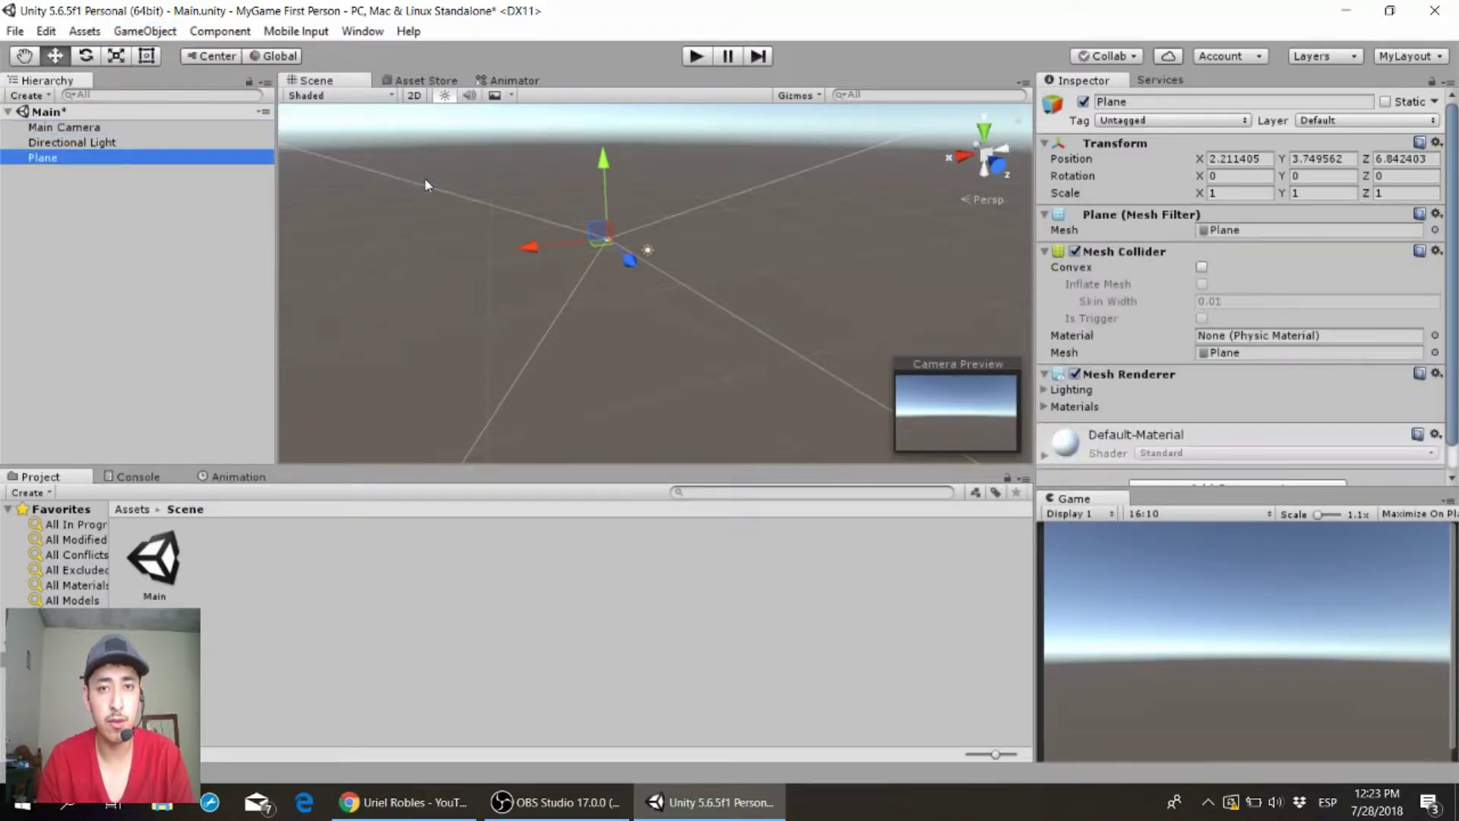
left_click_drag(656, 210, 658, 225)
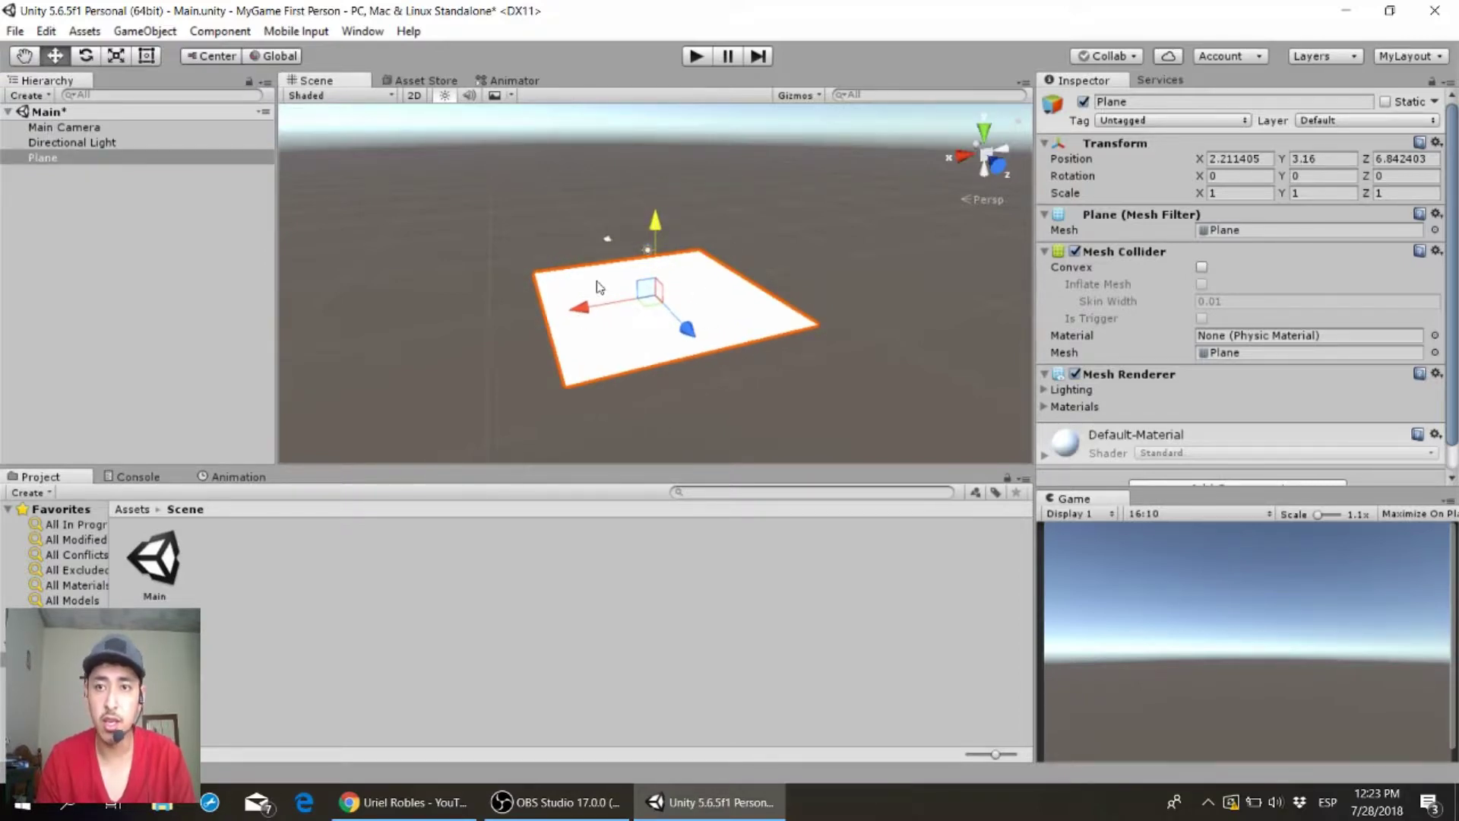
left_click(1437, 143)
left_click(1323, 162)
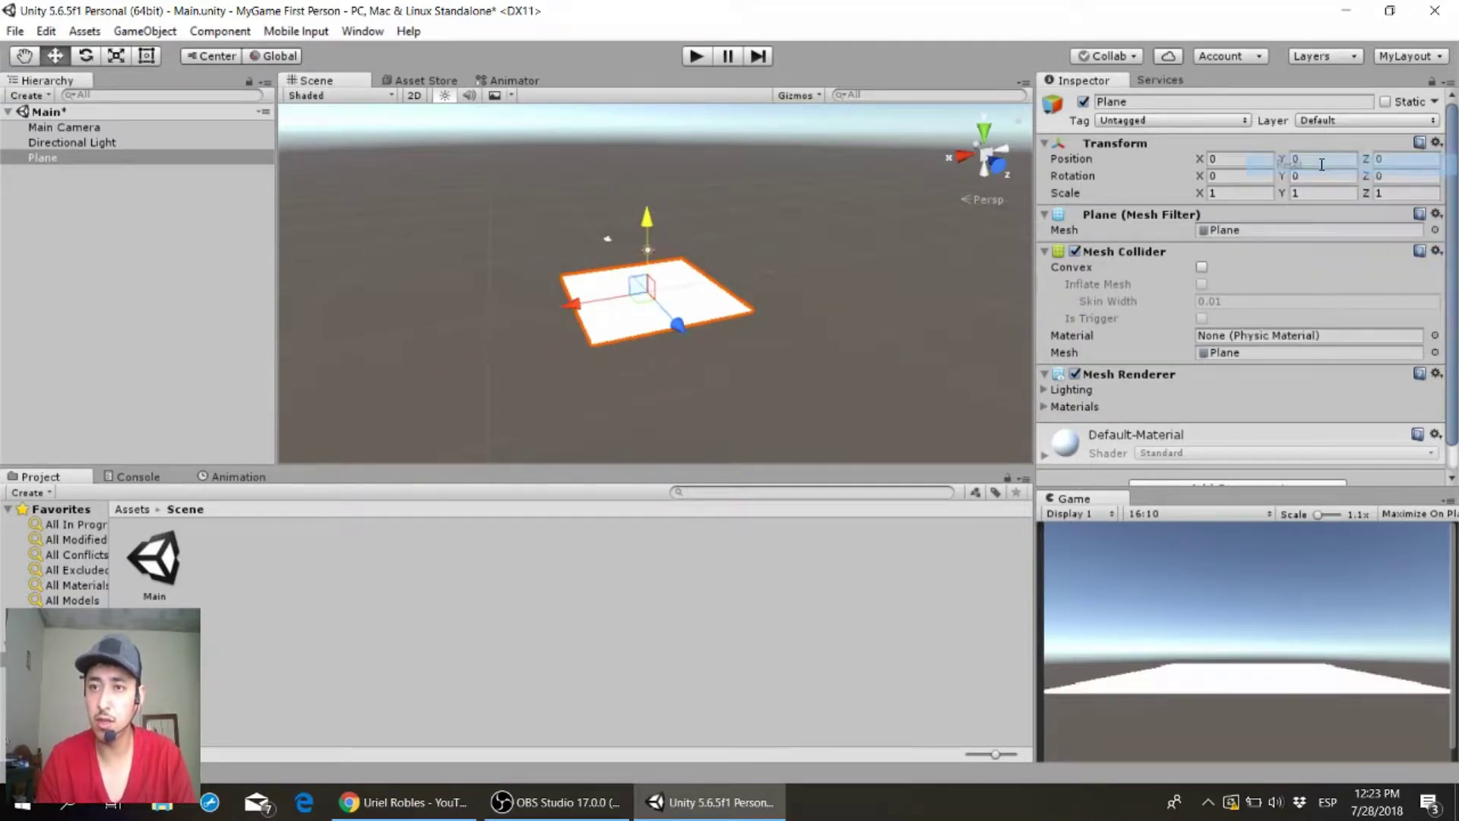
left_click(1220, 192)
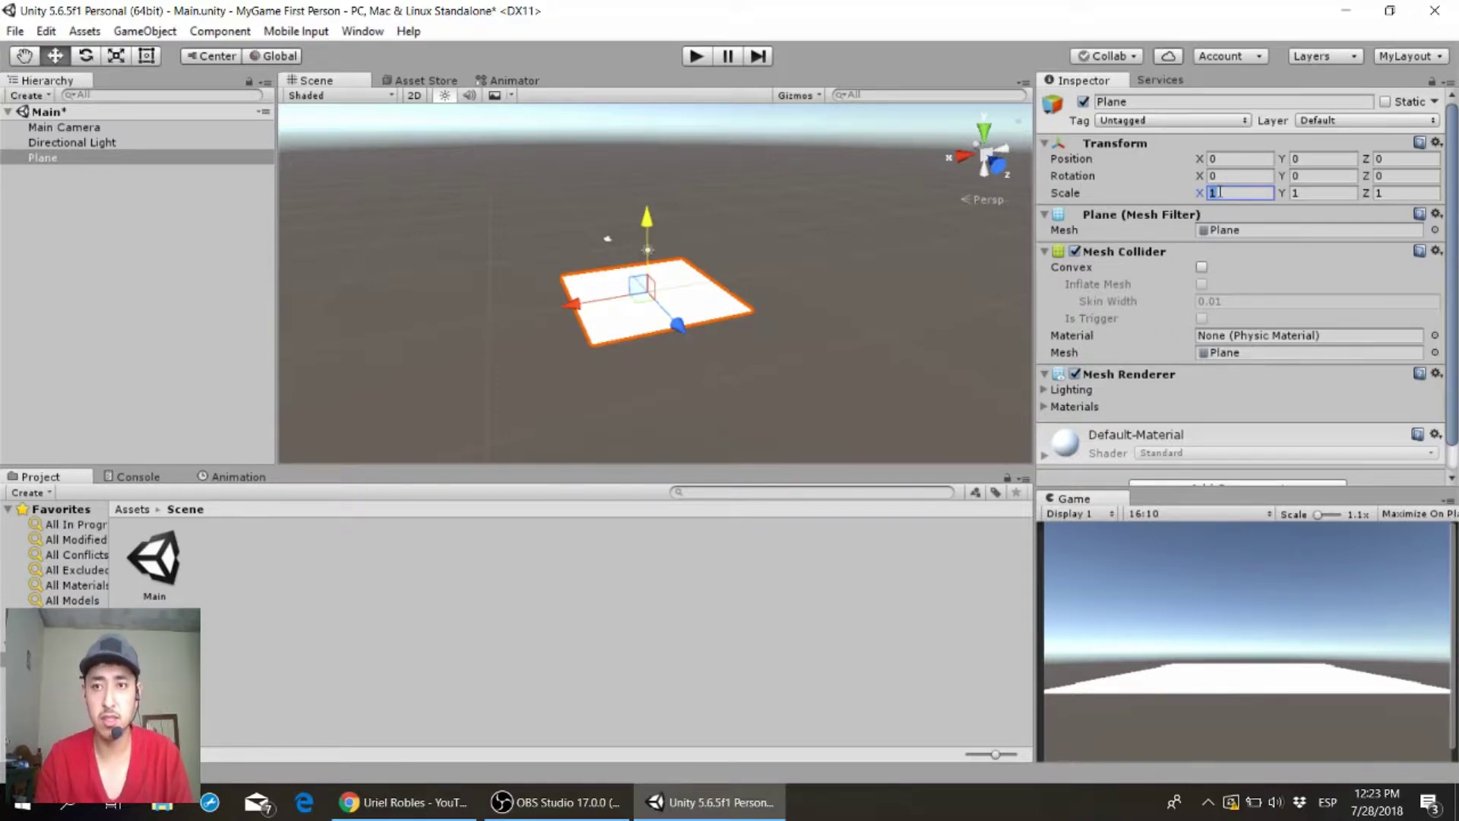
type("25")
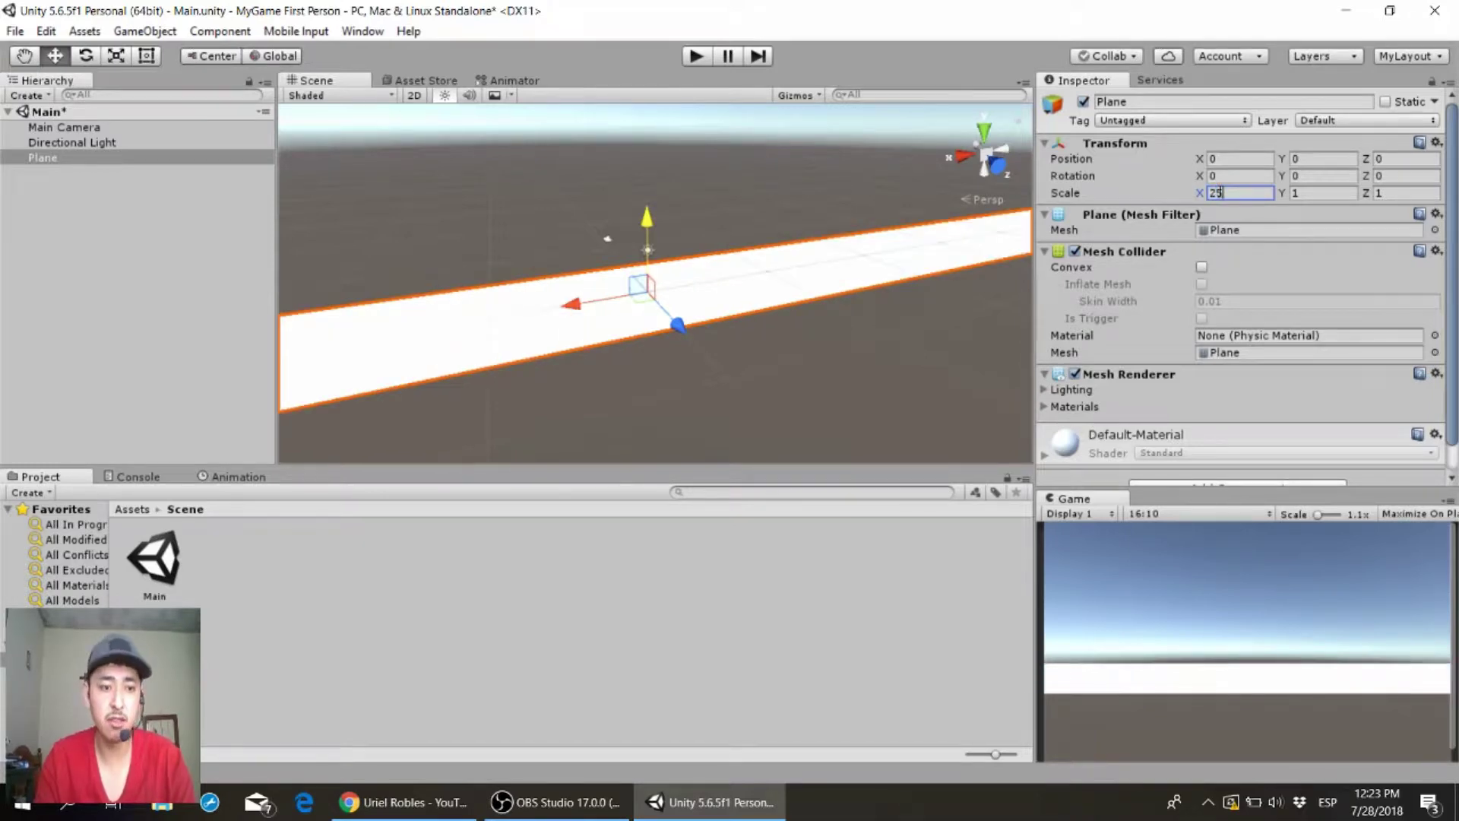
key("Tab")
key("Tab")
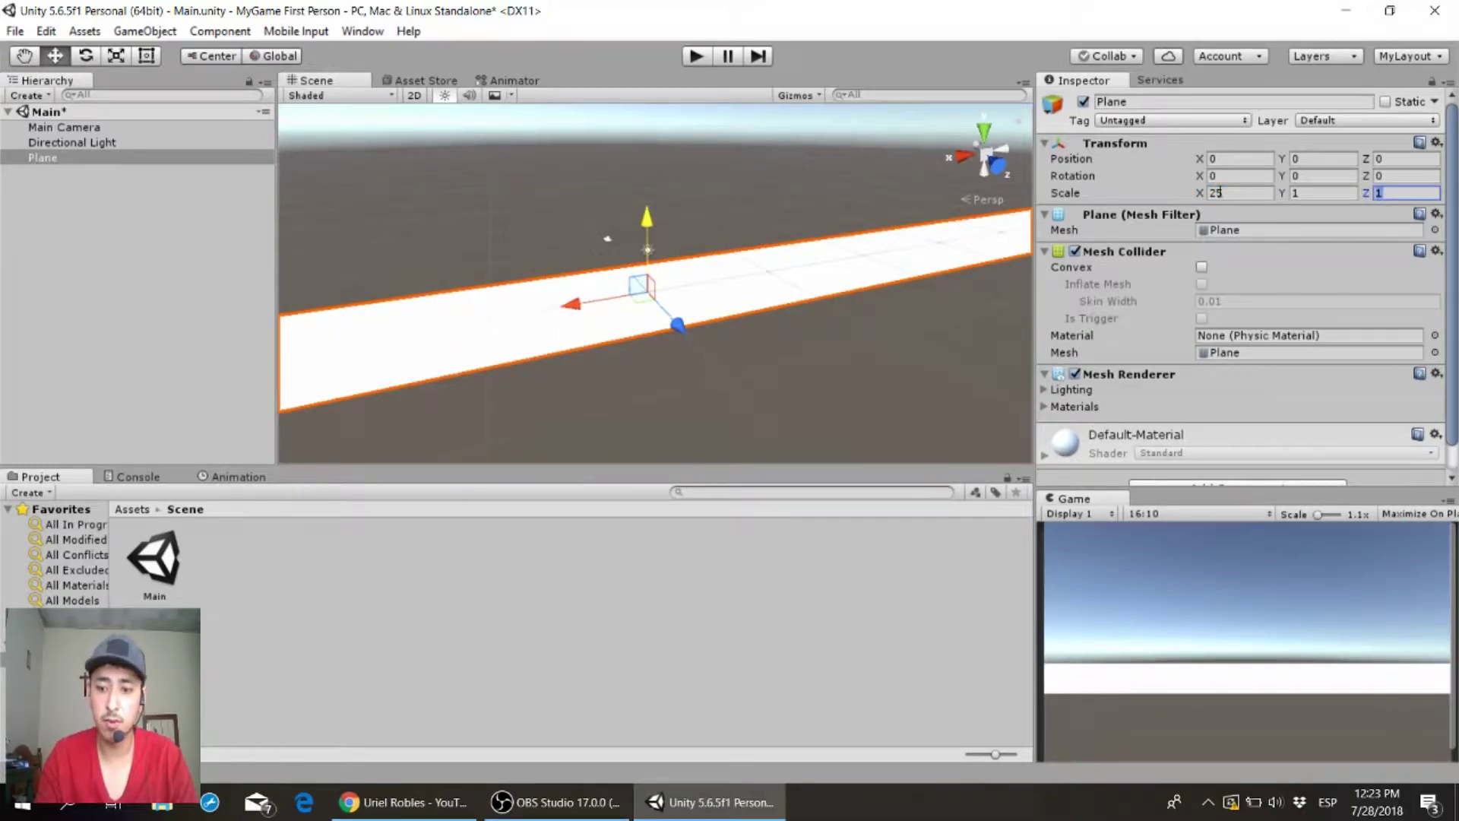
type("25")
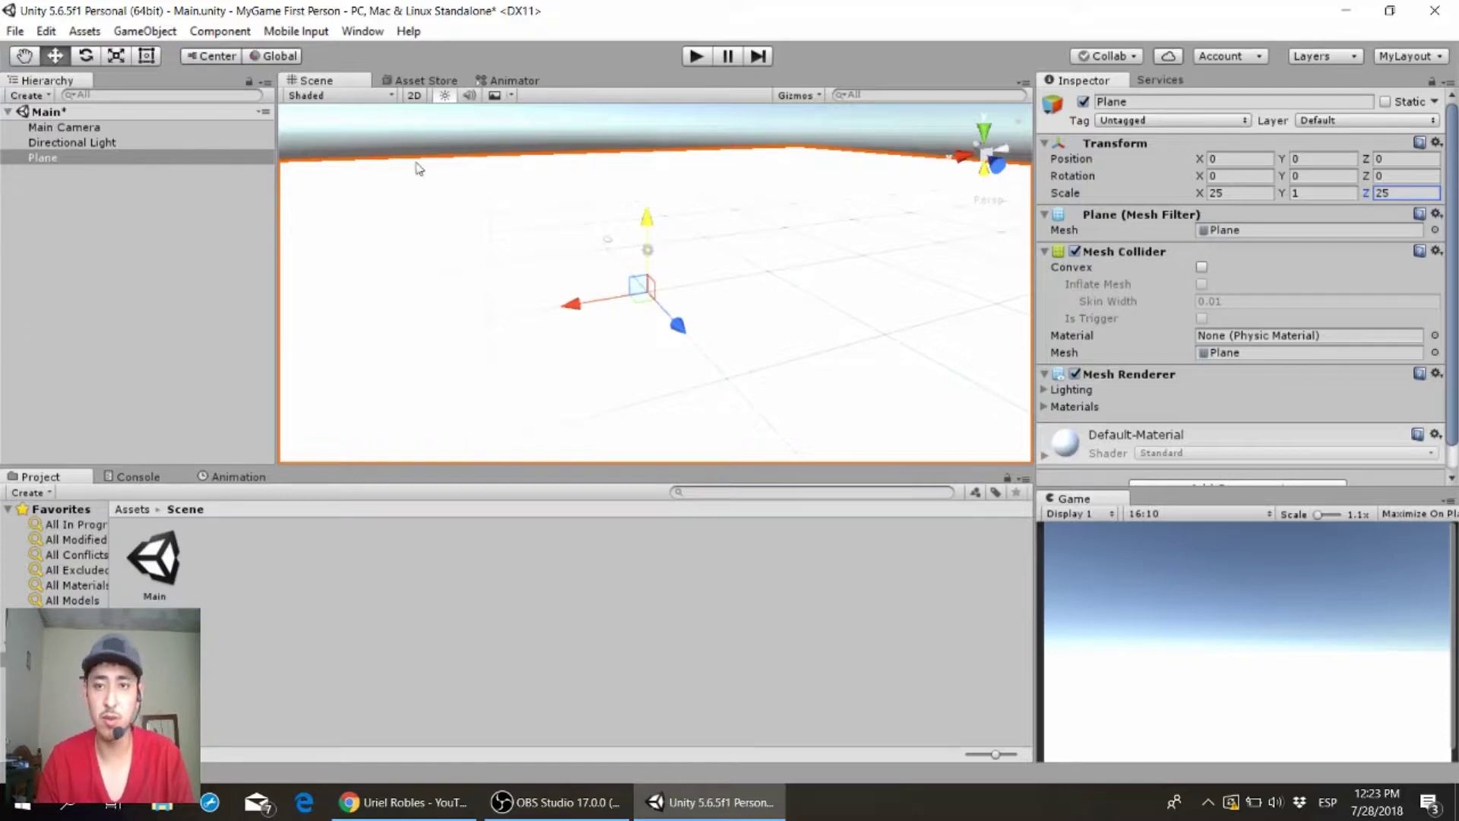
- Return to the Assets folder and zoom and orbit the view to face the ground plane
left_click(132, 509)
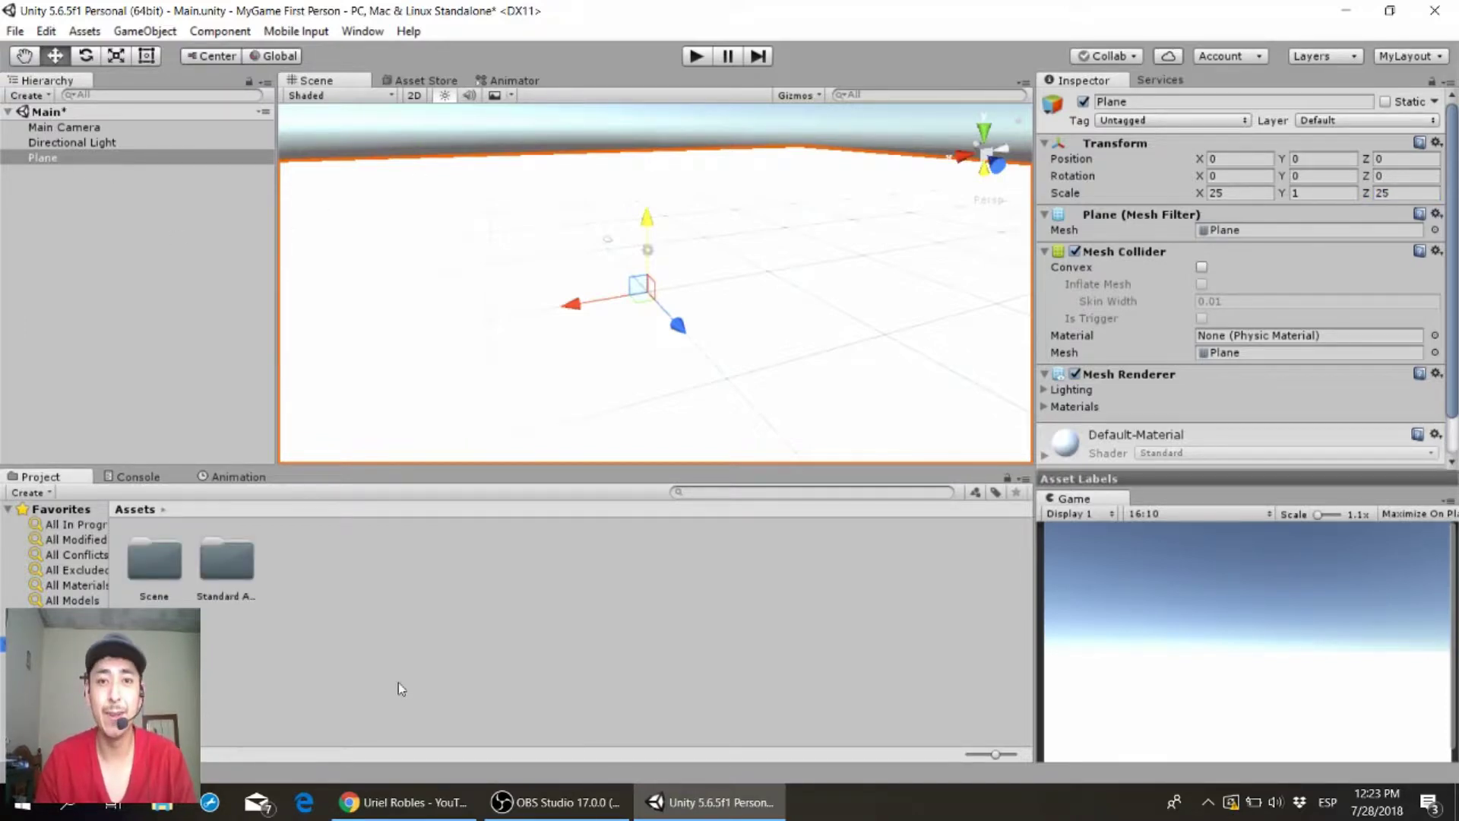
scroll(715, 190, "down", 2)
scroll(715, 190, "down", 2)
scroll(714, 190, "down", 2)
scroll(714, 190, "down", 2)
scroll(715, 190, "down", 2)
scroll(715, 190, "down", 2)
scroll(715, 190, "down", 2)
scroll(715, 190, "down", 2)
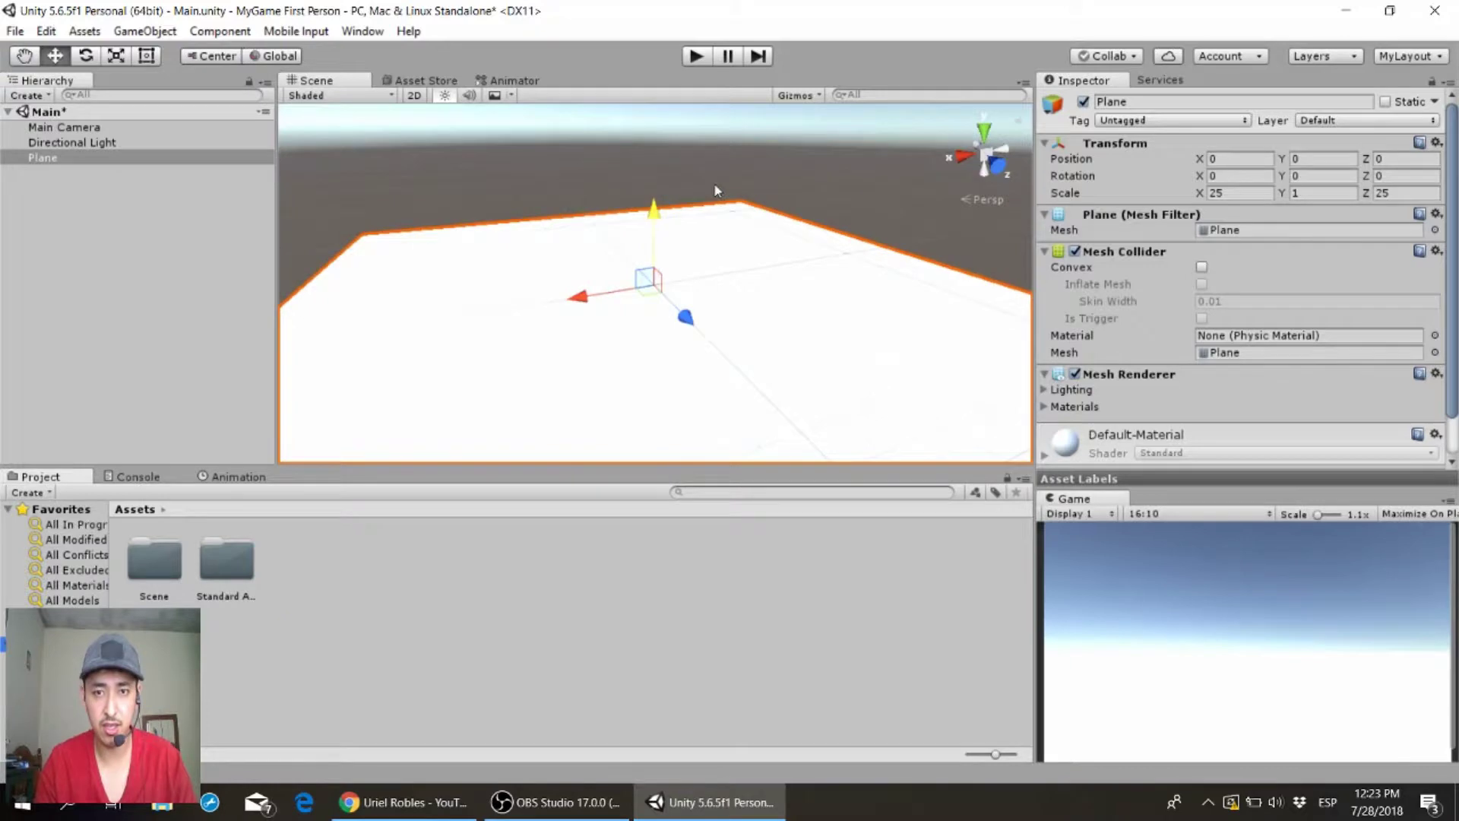
scroll(715, 190, "down", 2)
scroll(715, 190, "down", 2)
scroll(715, 190, "down", 1)
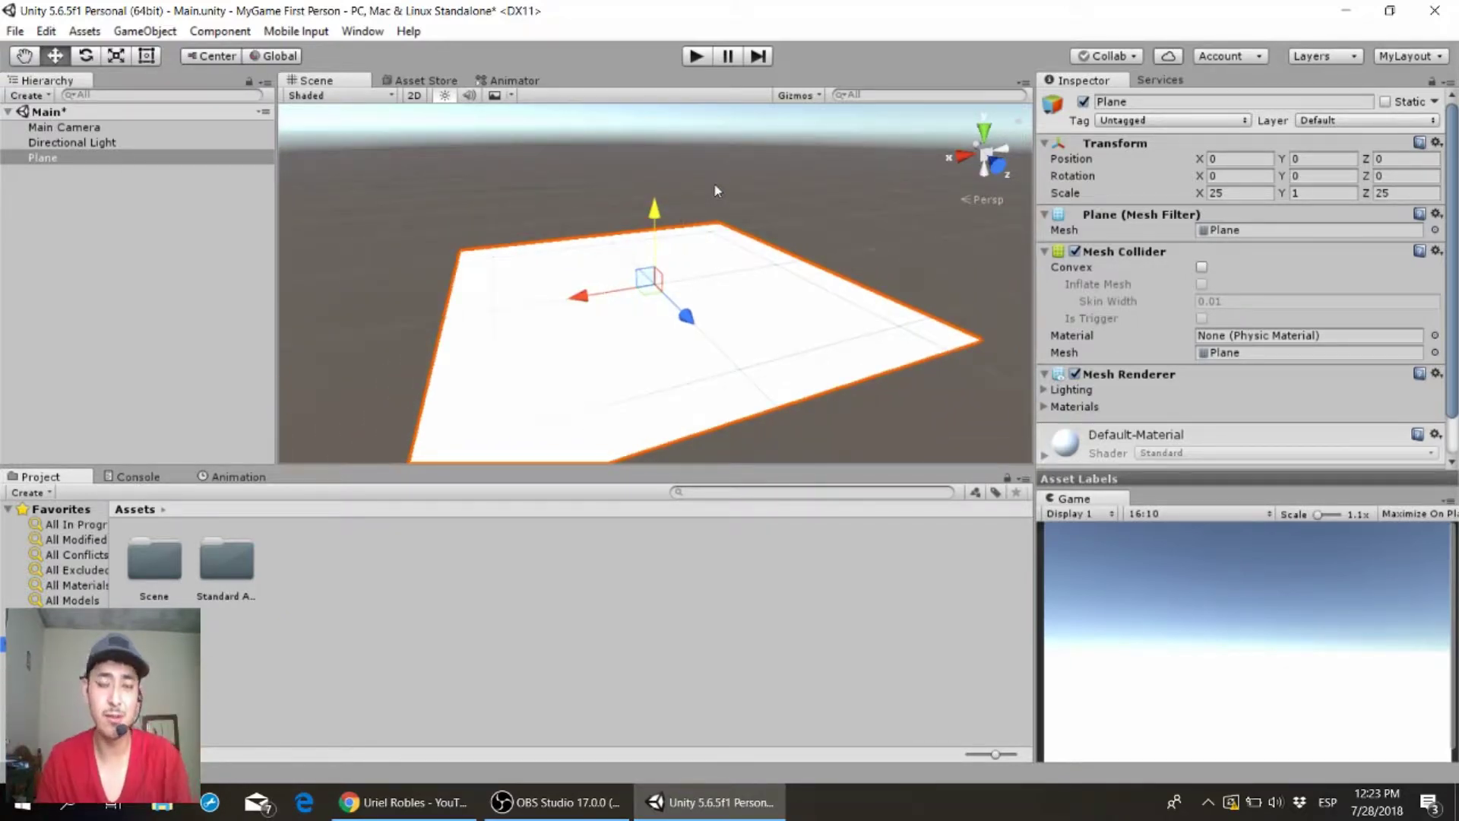
scroll(721, 314, "down", 1)
scroll(721, 314, "down", 1)
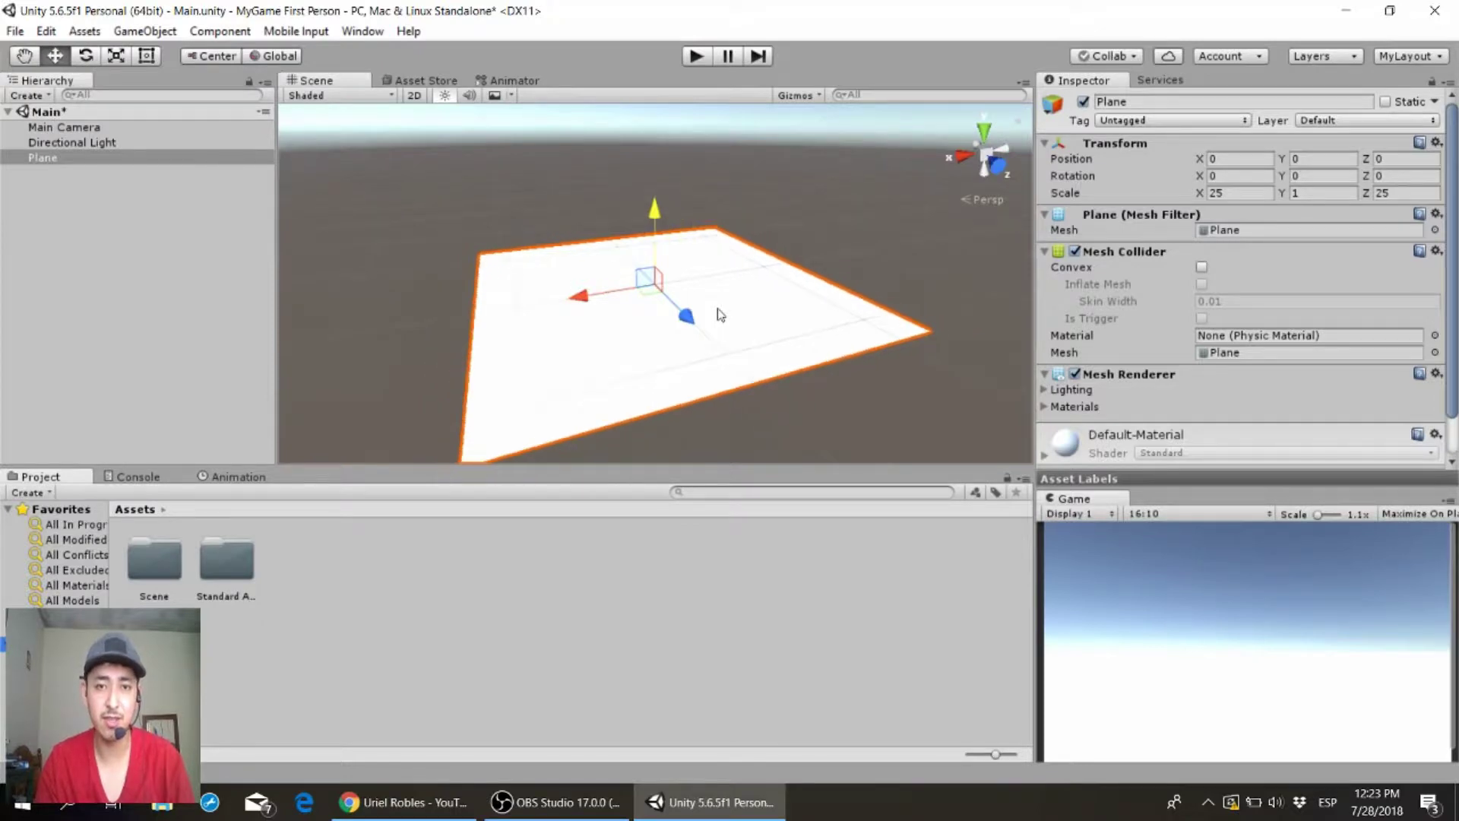
scroll(721, 314, "down", 1)
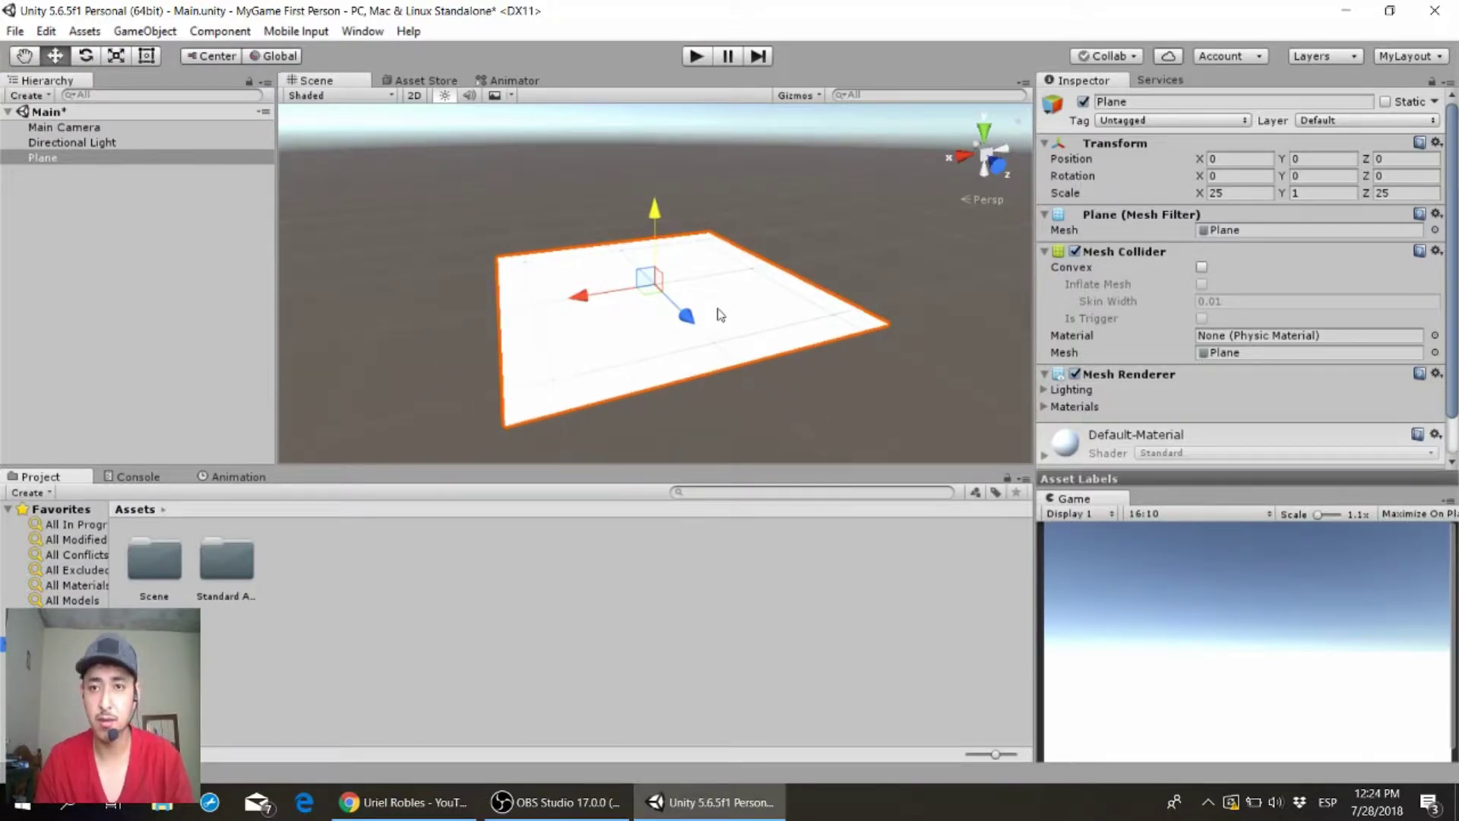
left_click_drag(721, 314, 593, 285, "alt")
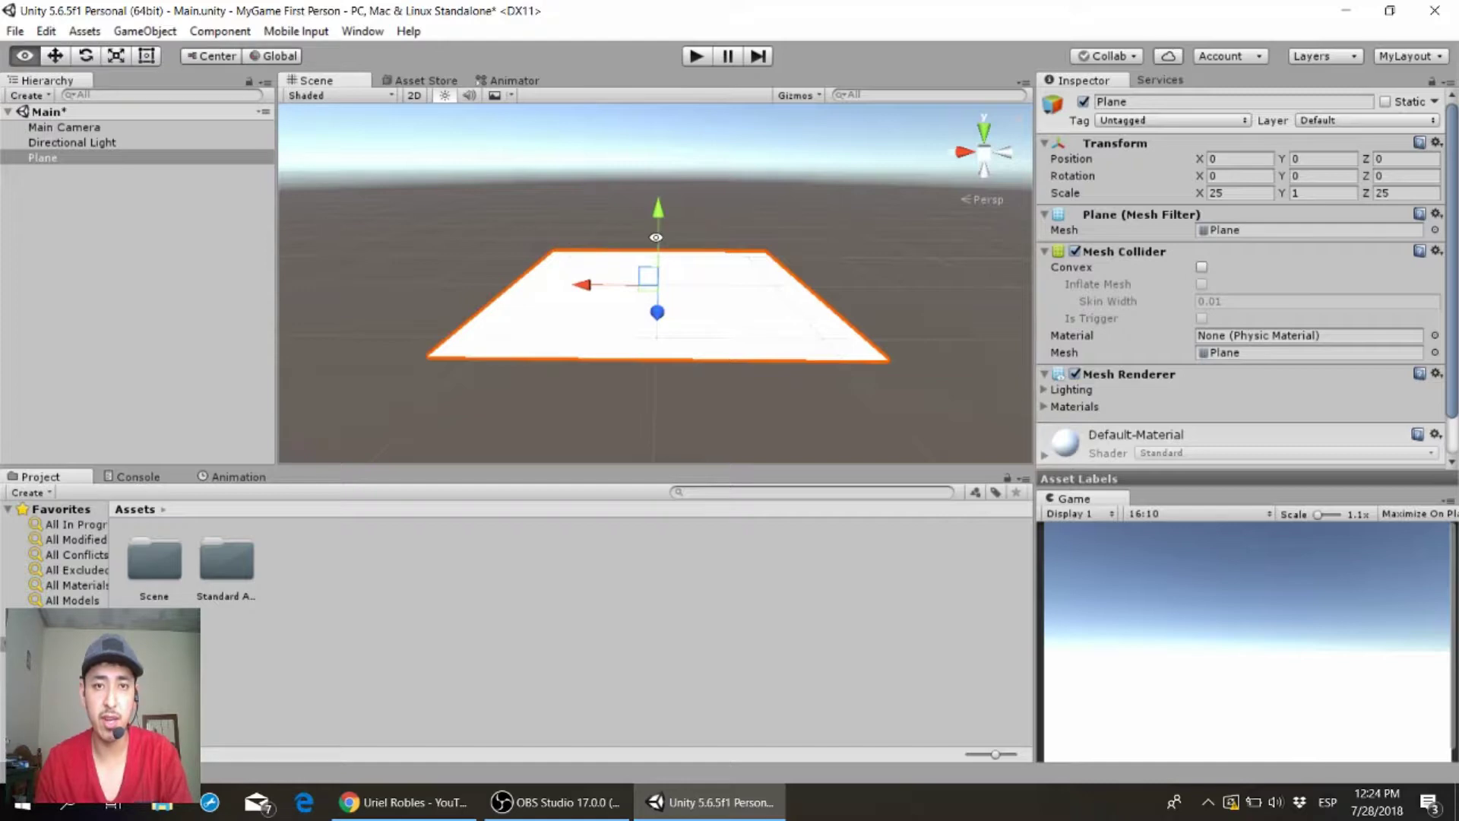
mouse_move(656, 238)
left_mouse_down("alt")
mouse_move(634, 252)
mouse_move(706, 214)
mouse_move(641, 291)
mouse_move(650, 259)
left_mouse_up("alt")
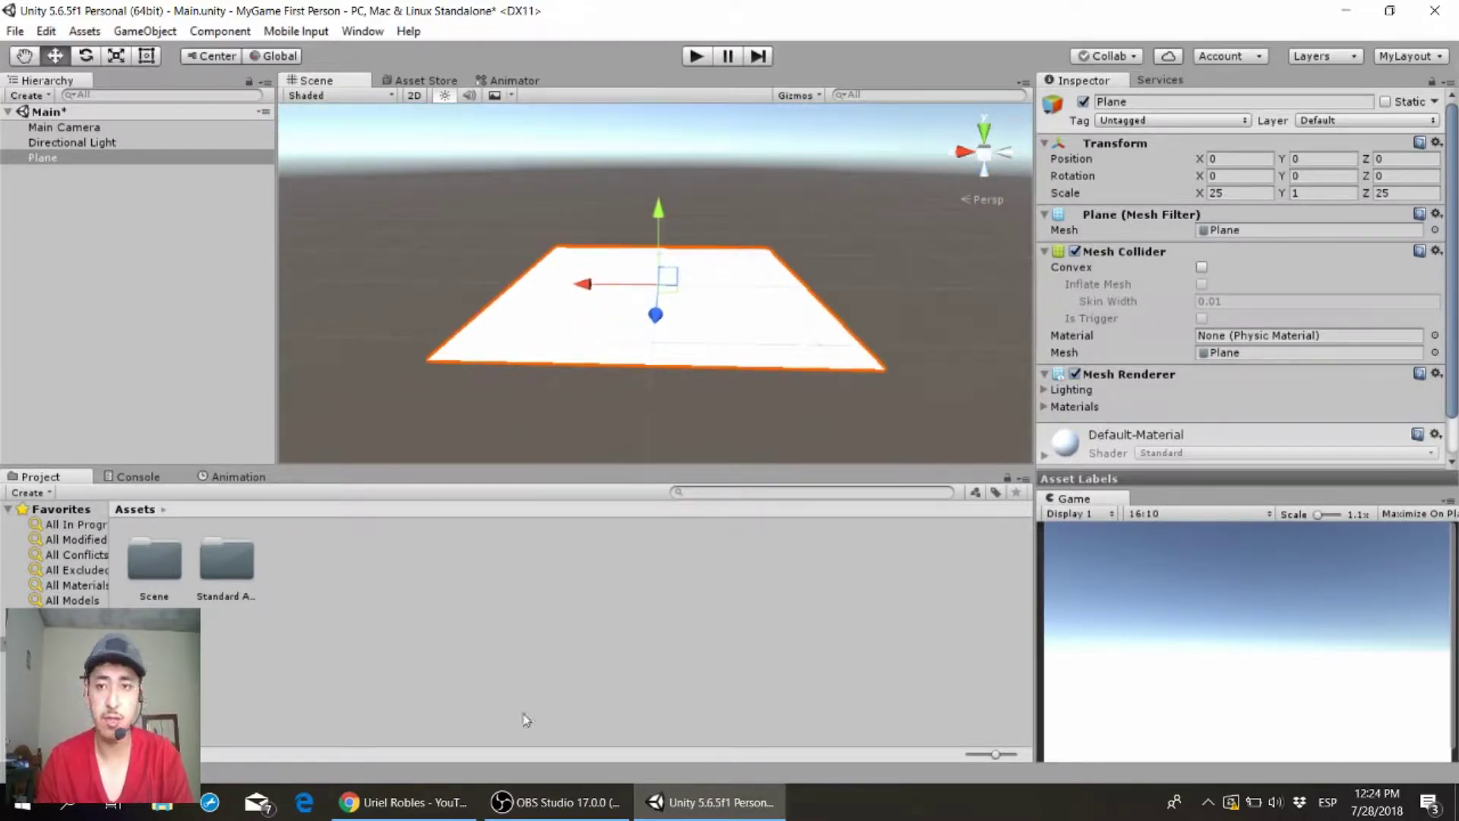
- Create a folder named Material in Assets
right_click(308, 566)
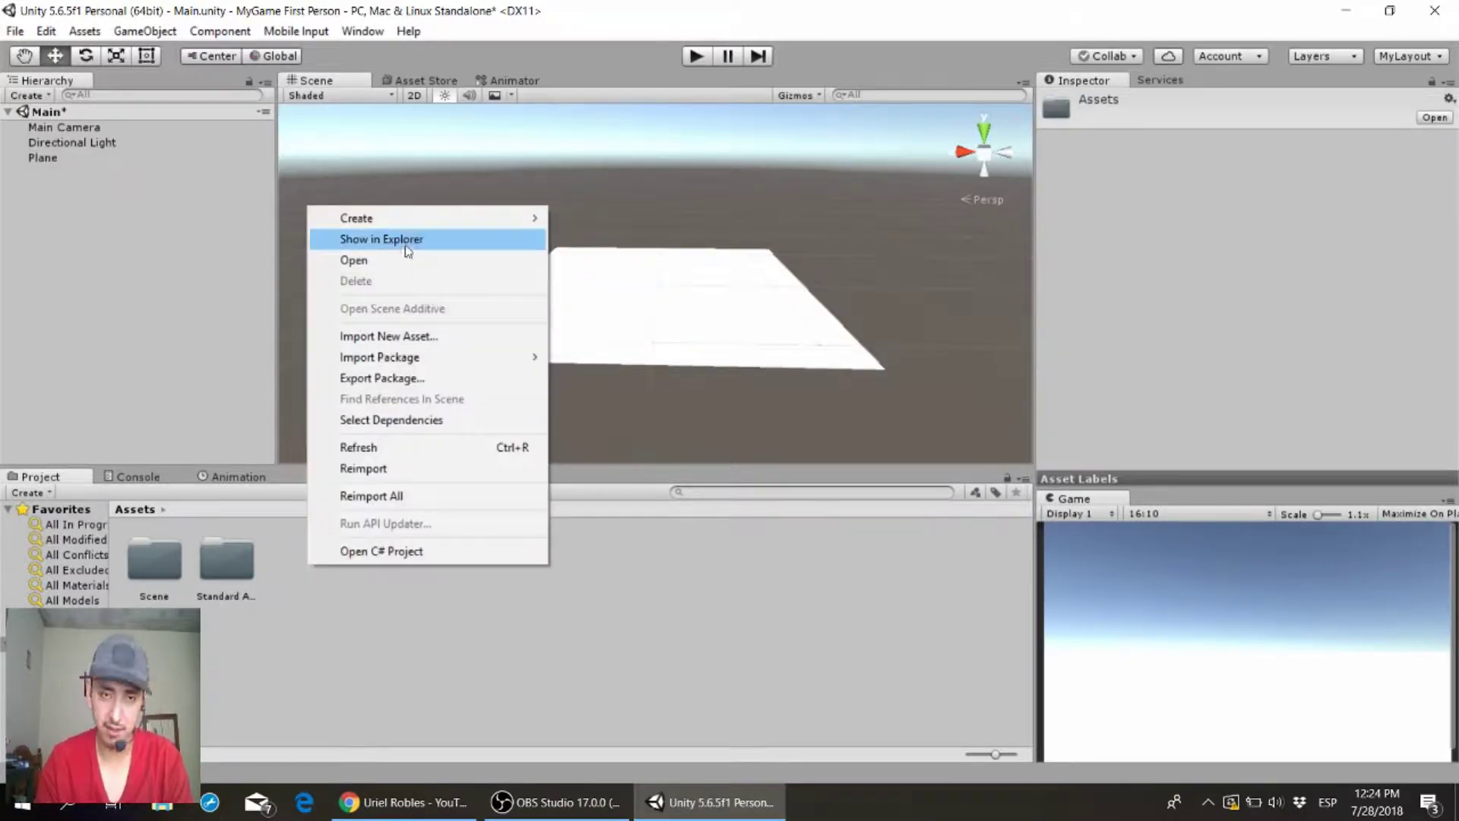
mouse_move(396, 224)
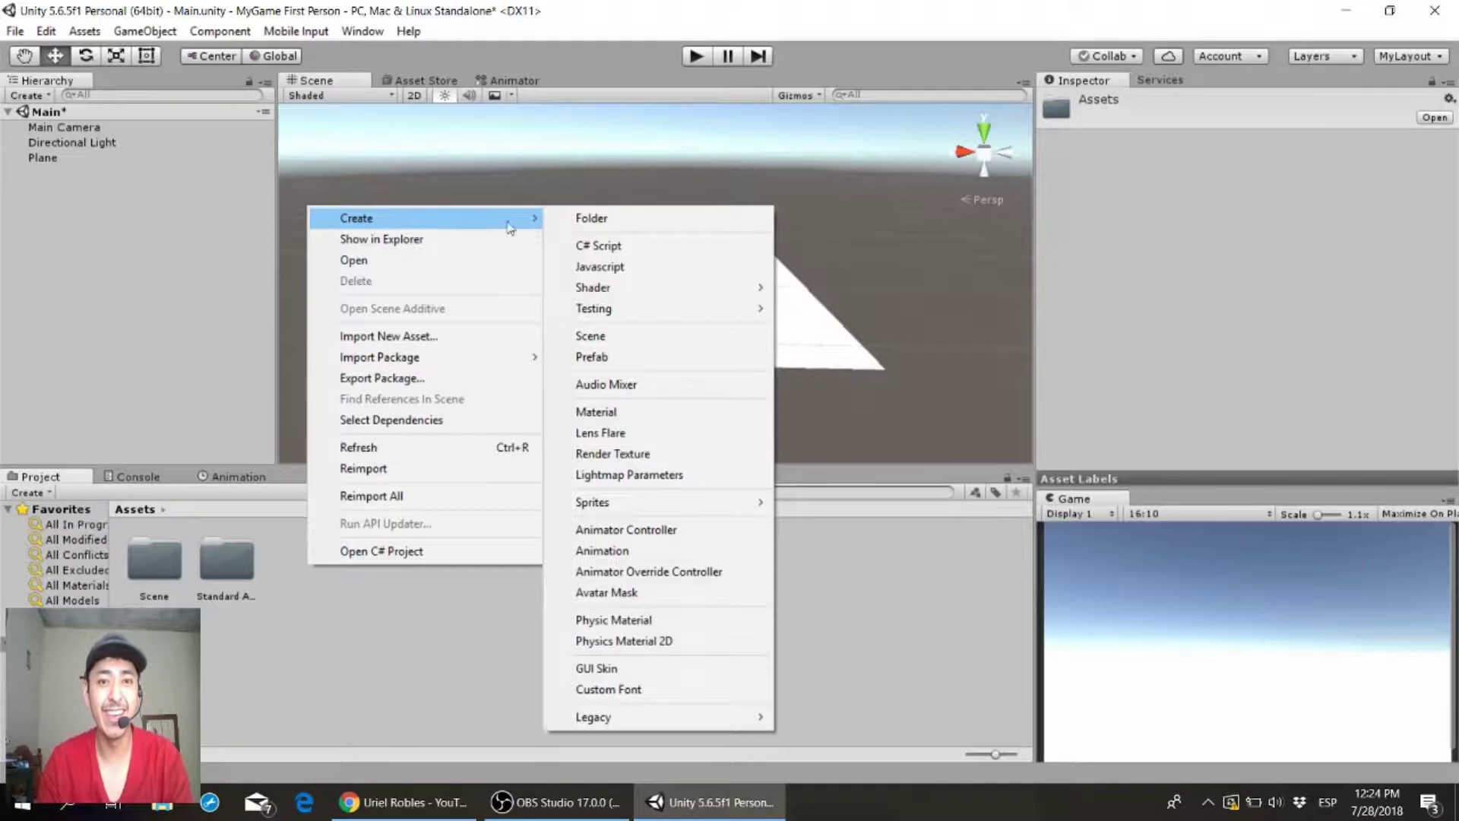
left_click(586, 222)
type("Material")
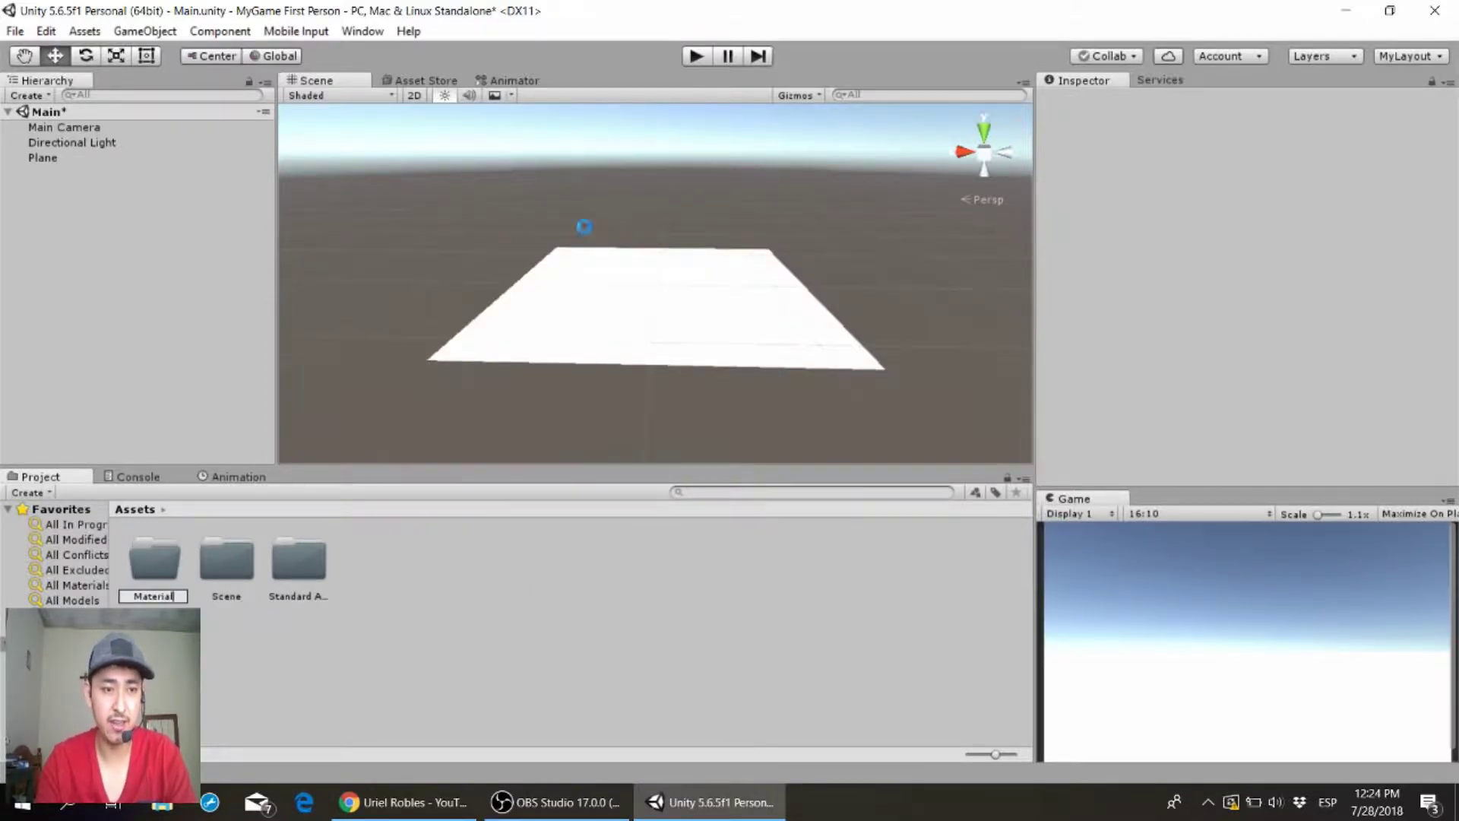
key("Return")
- Inside the Material folder, create a new Standard material
double_click(176, 559)
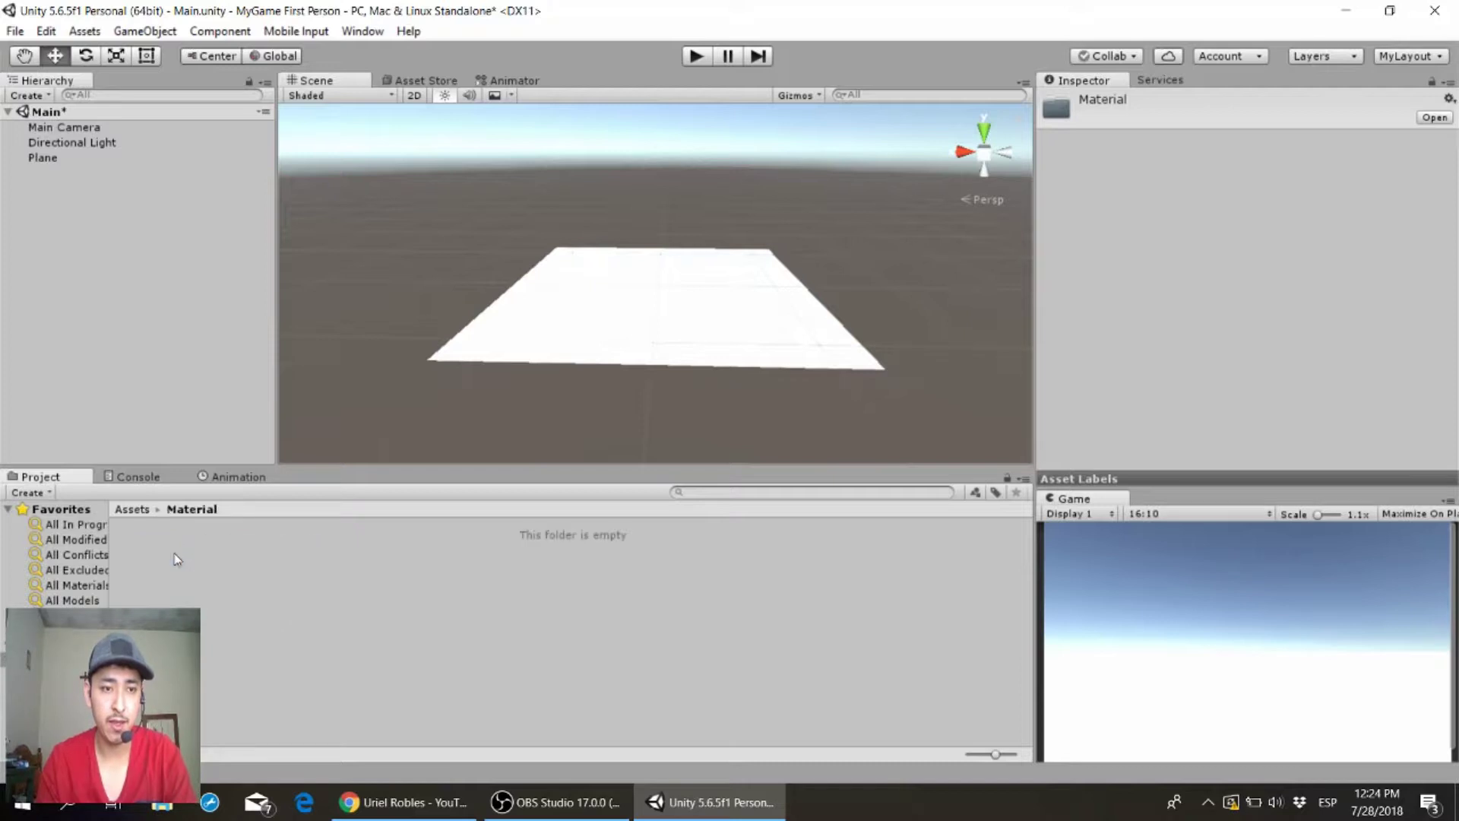
right_click(366, 561)
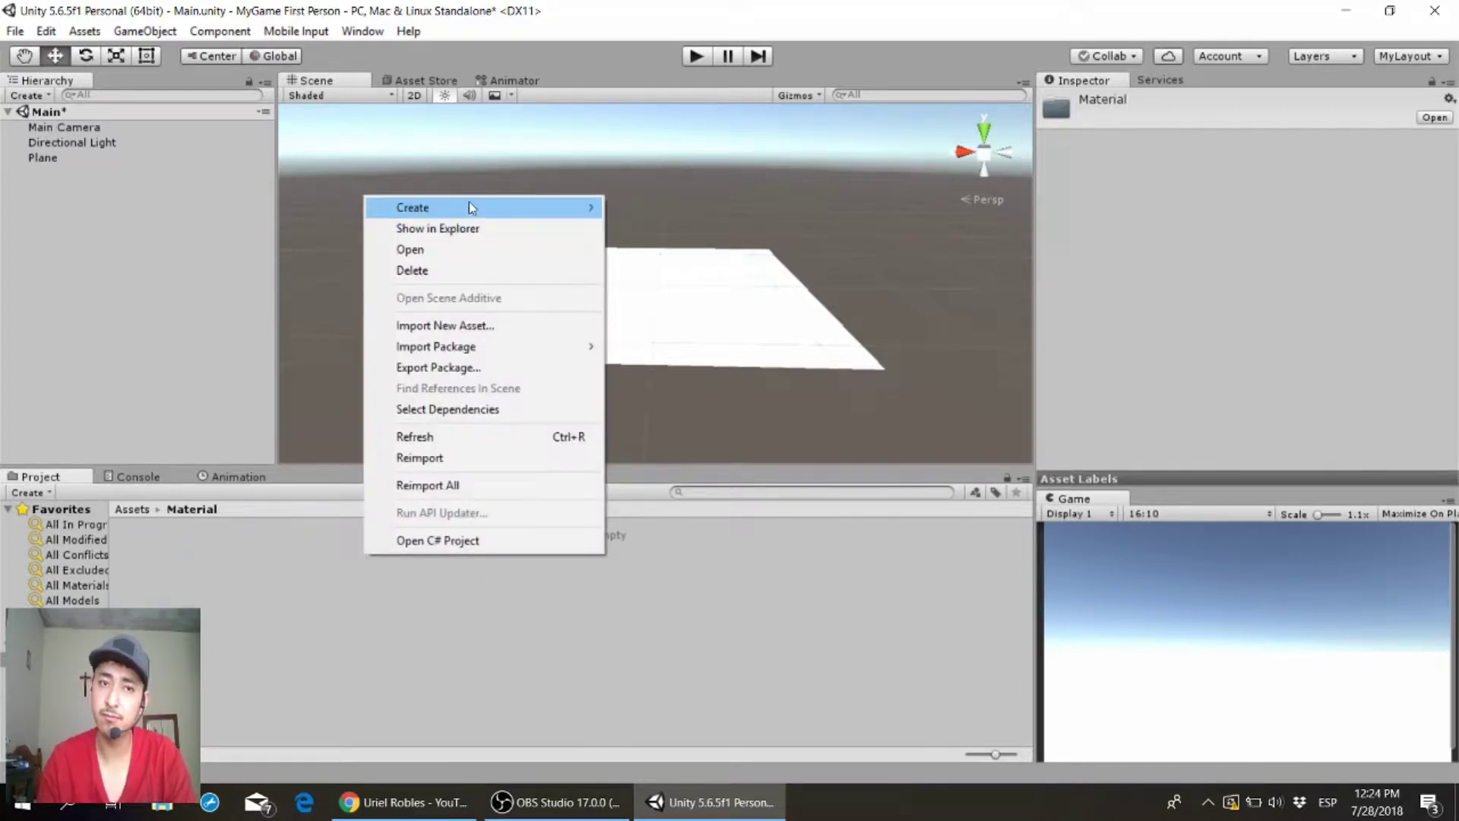
mouse_move(468, 202)
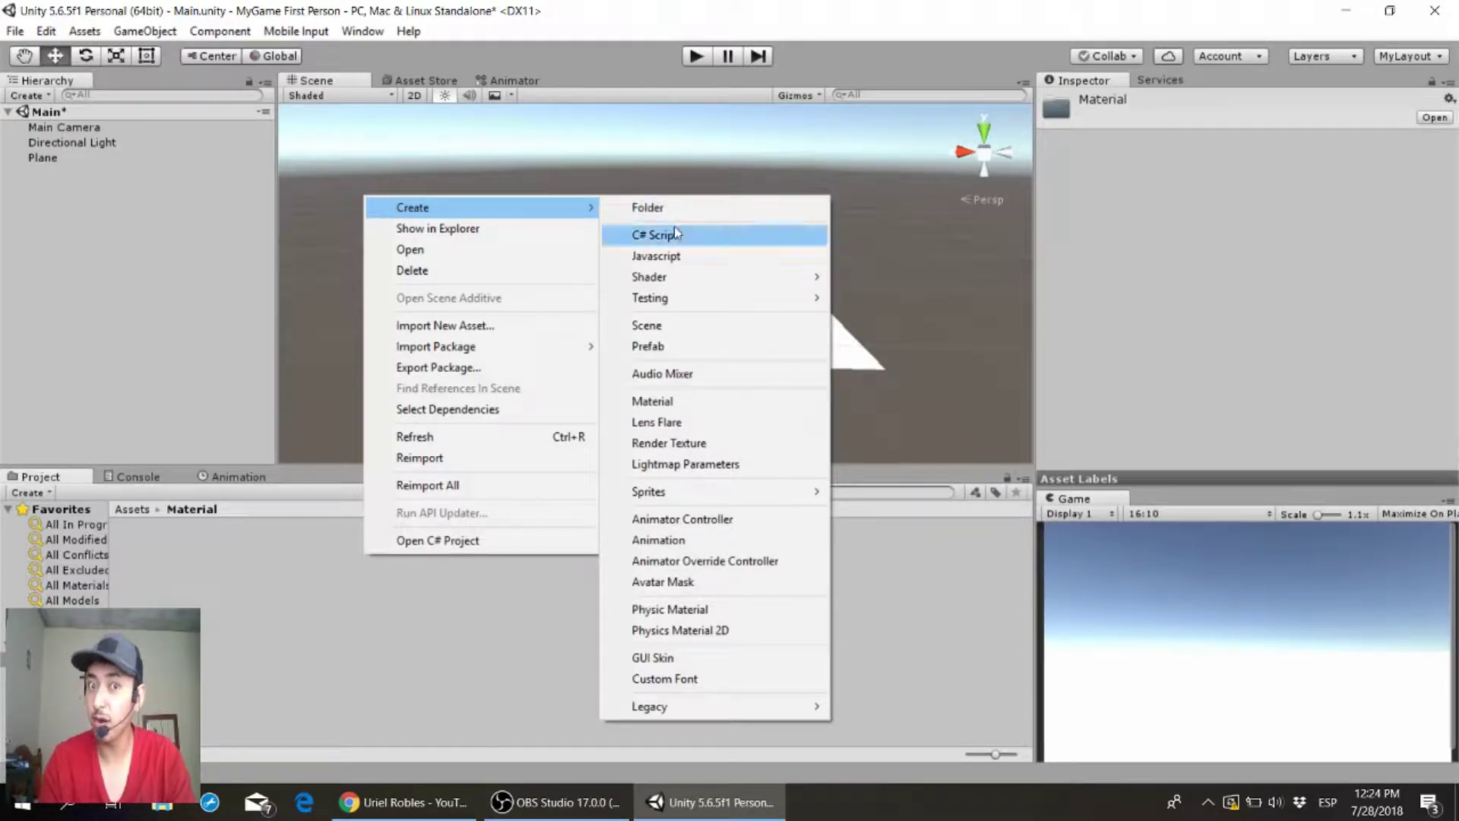
left_click(668, 408)
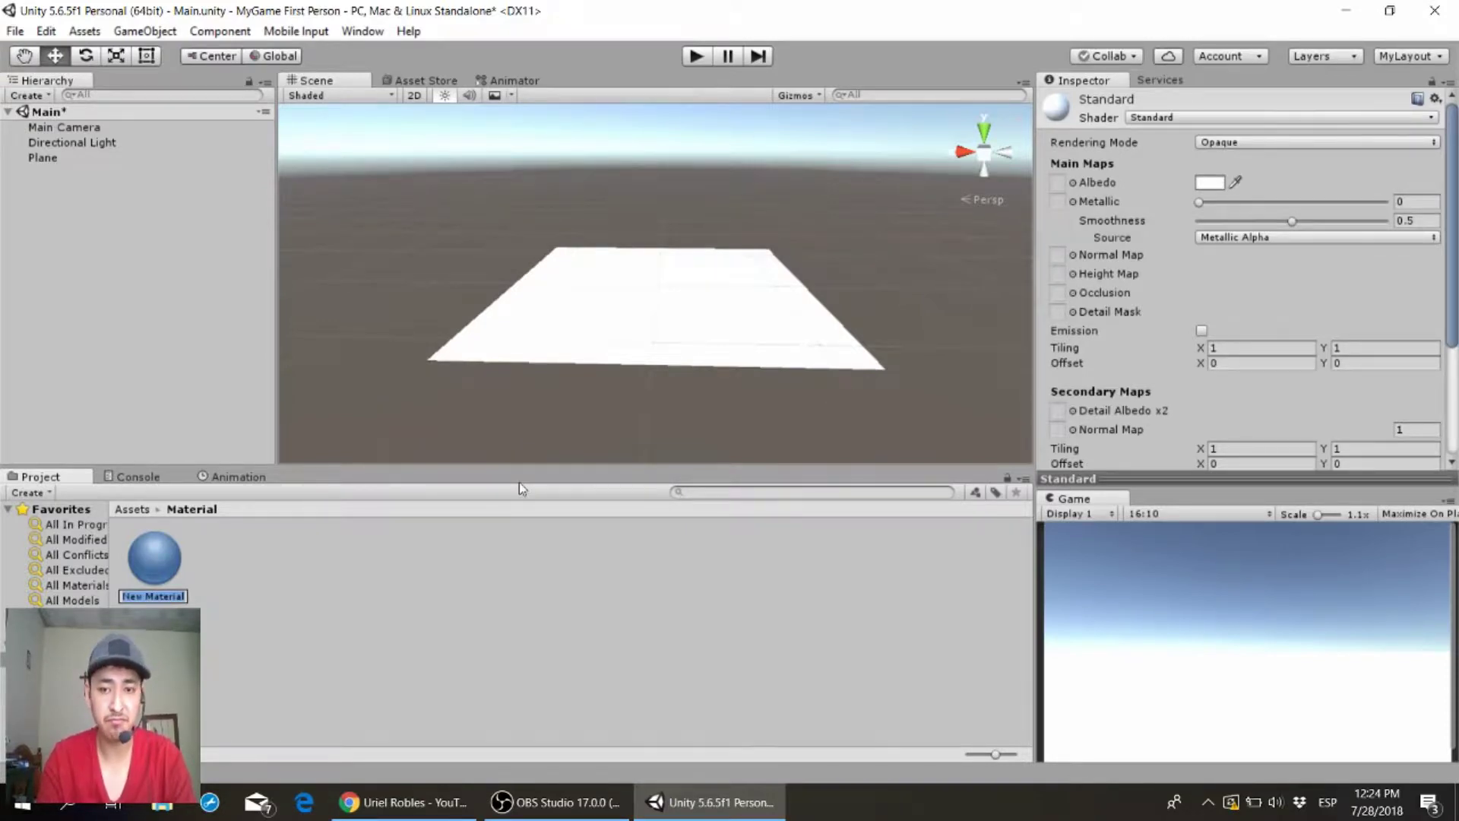
- Name the material Grass and set its Albedo to light green 5EC74BFF
type("Grass")
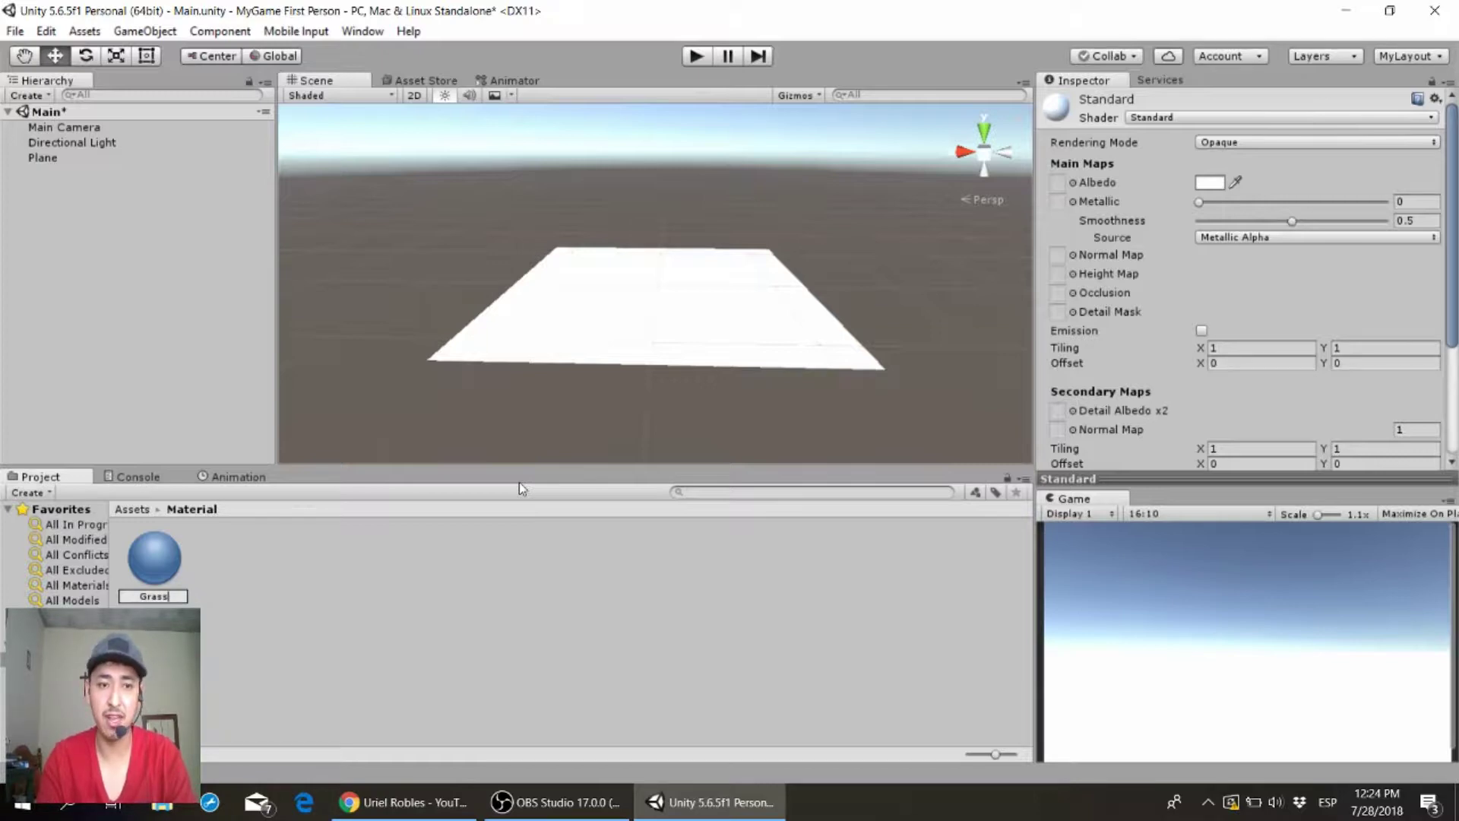
key("Return")
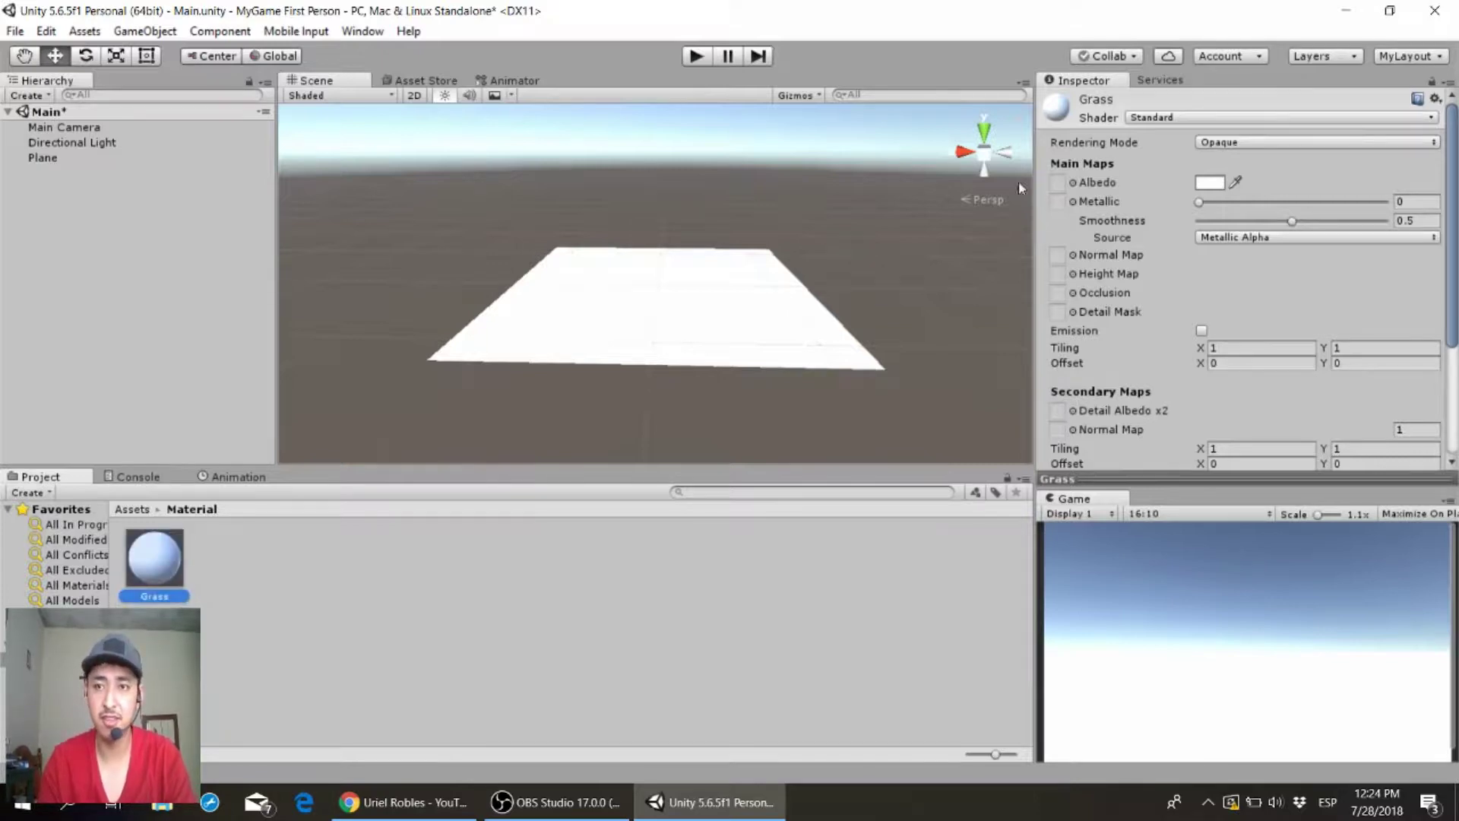
left_click(1210, 182)
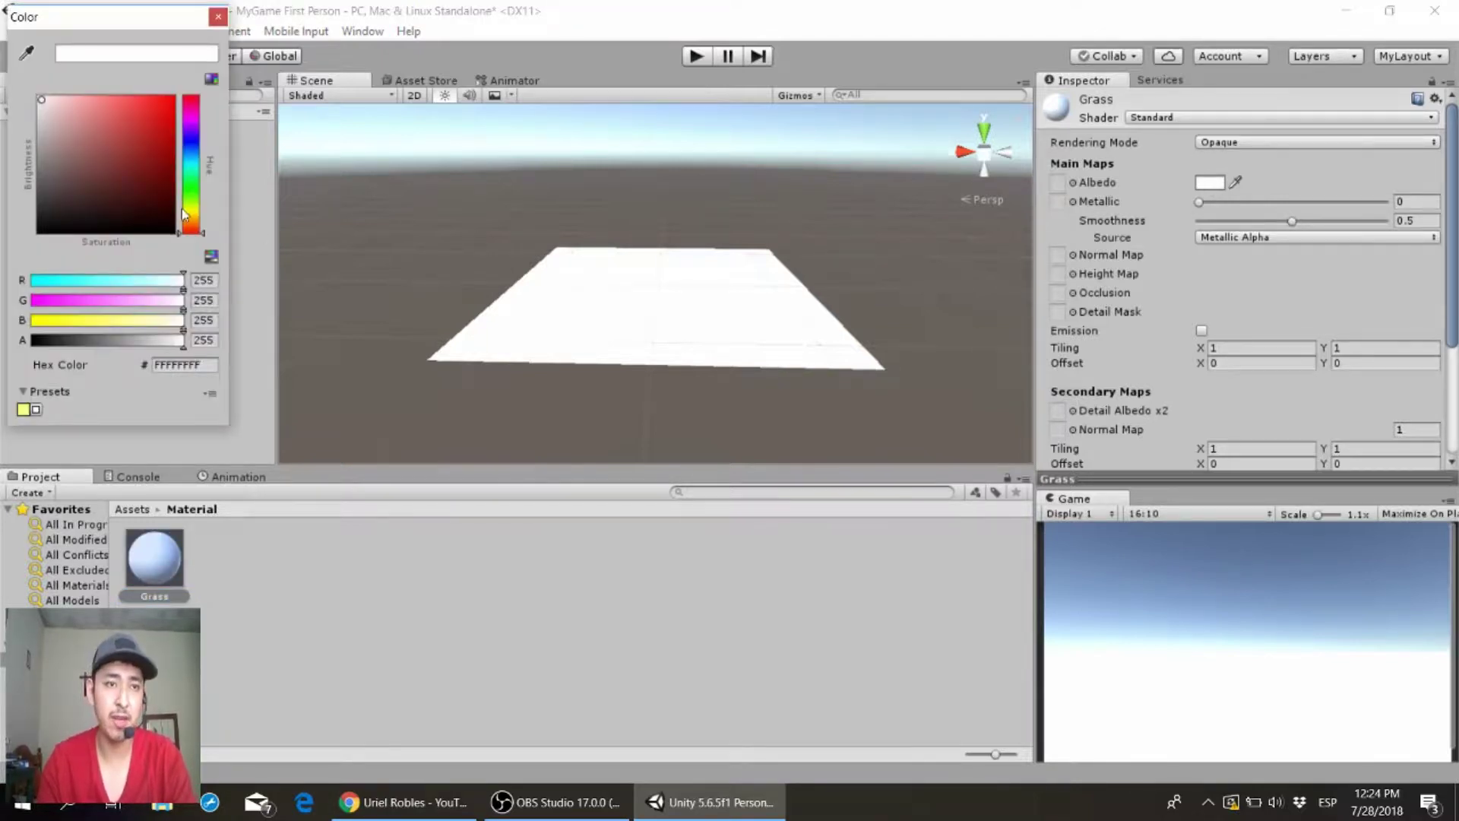
left_click(191, 196)
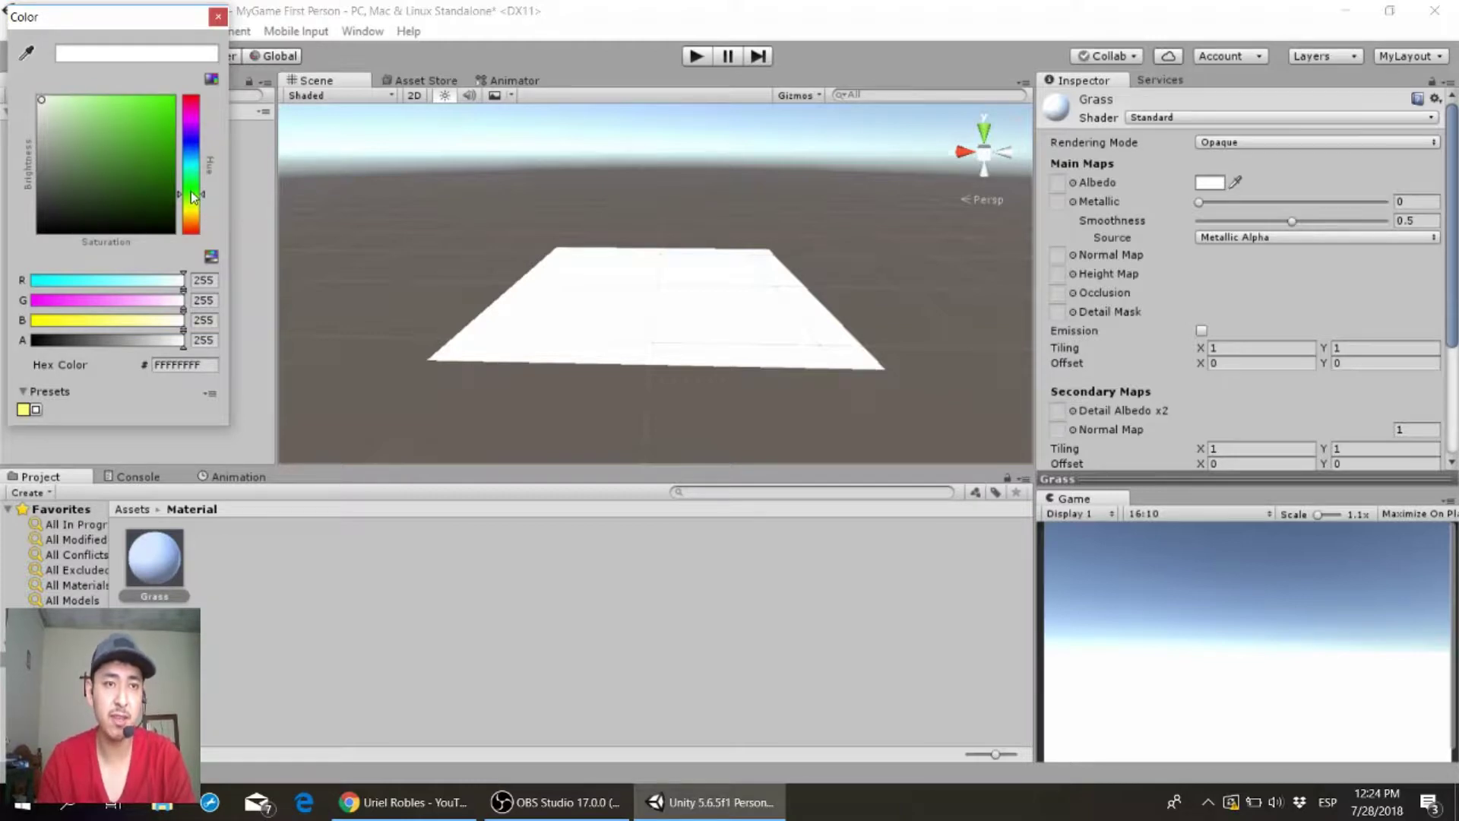
left_click_drag(193, 196, 197, 200)
left_click_drag(114, 121, 138, 147)
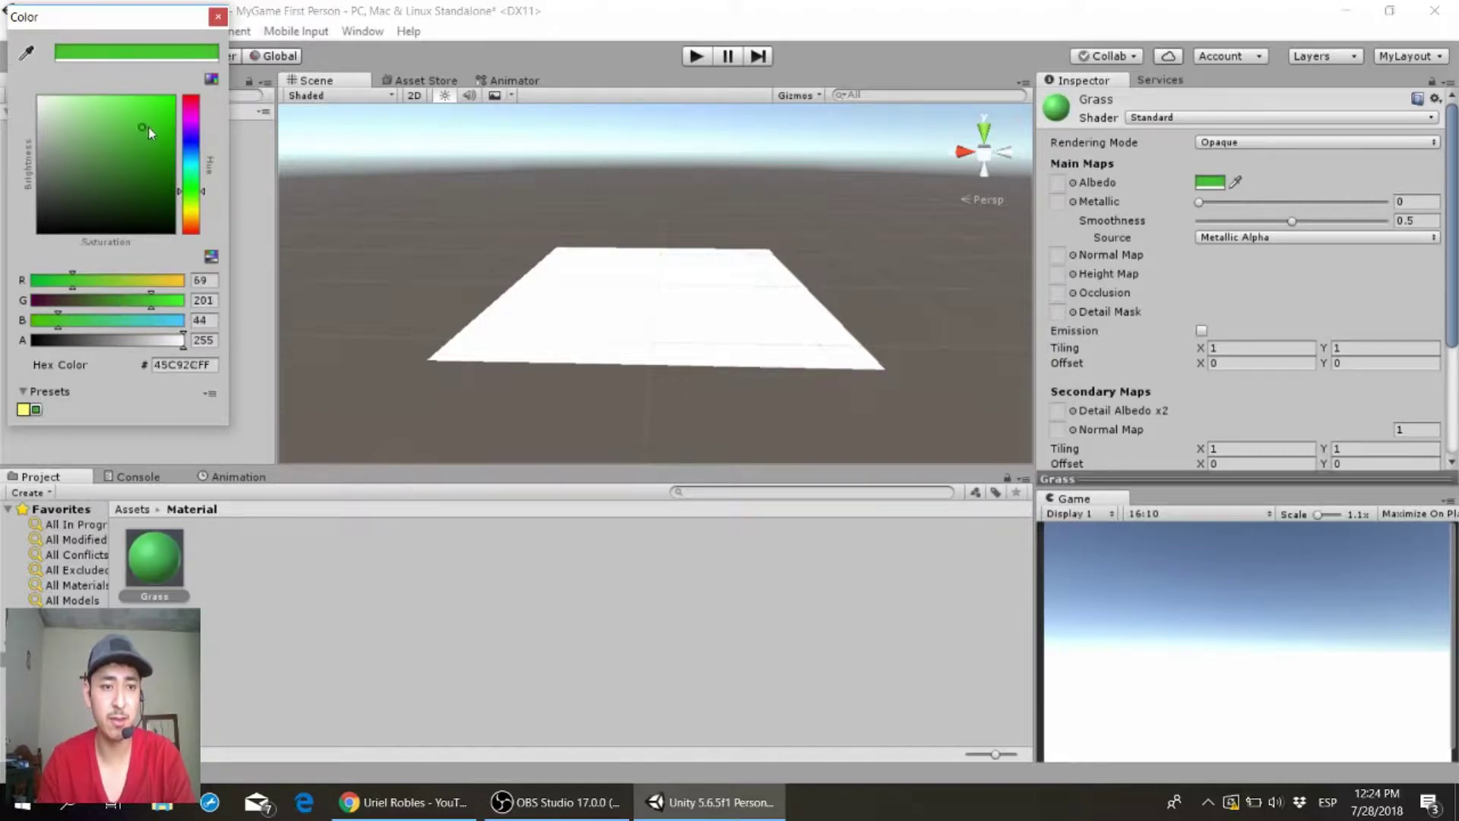
left_click_drag(136, 146, 122, 128)
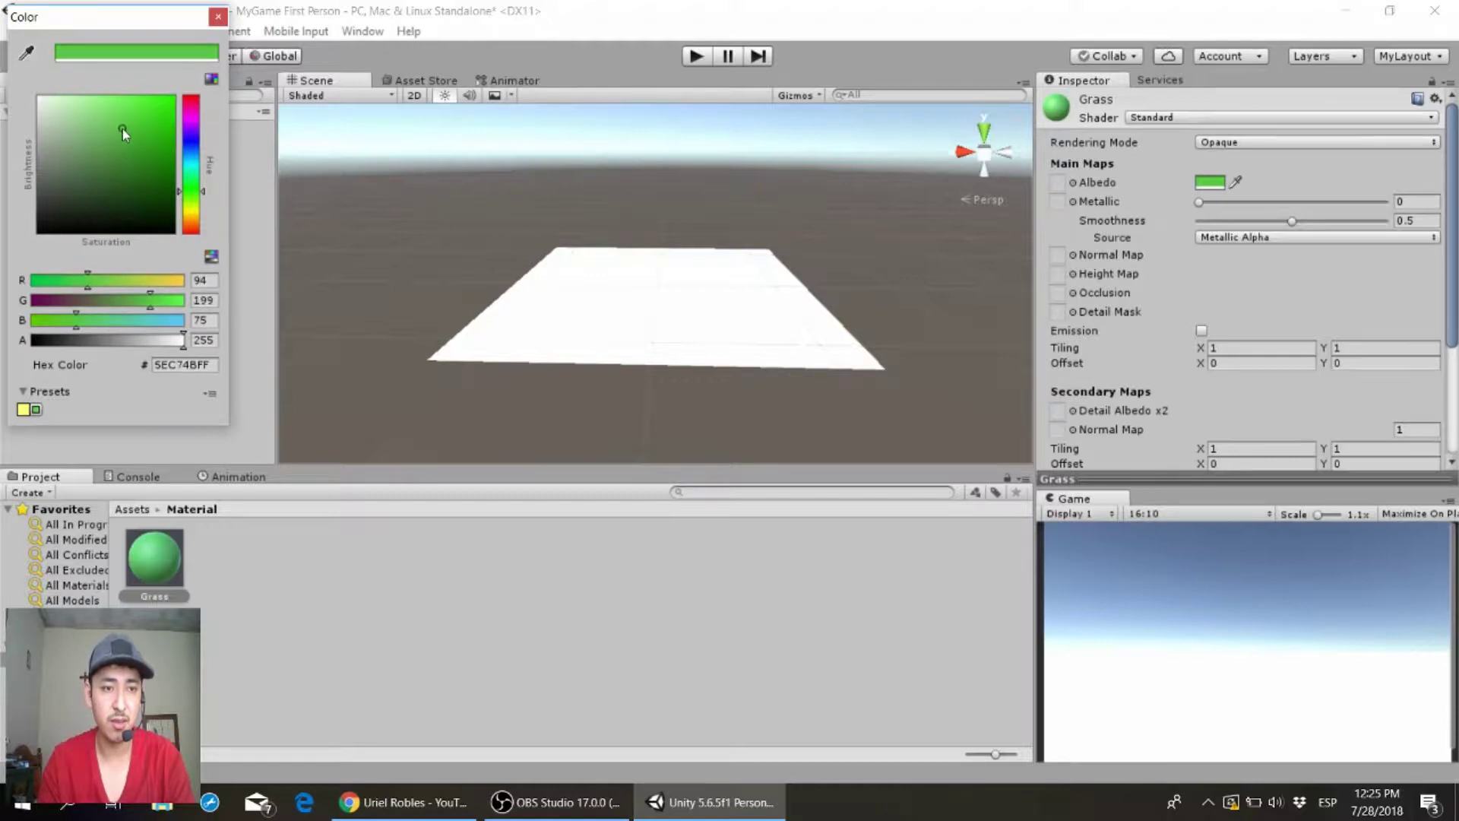
left_click(217, 17)
- Apply Grass to the ground plane and orbit to a lower, level view of it
left_click(164, 563)
left_click_drag(165, 545, 44, 158)
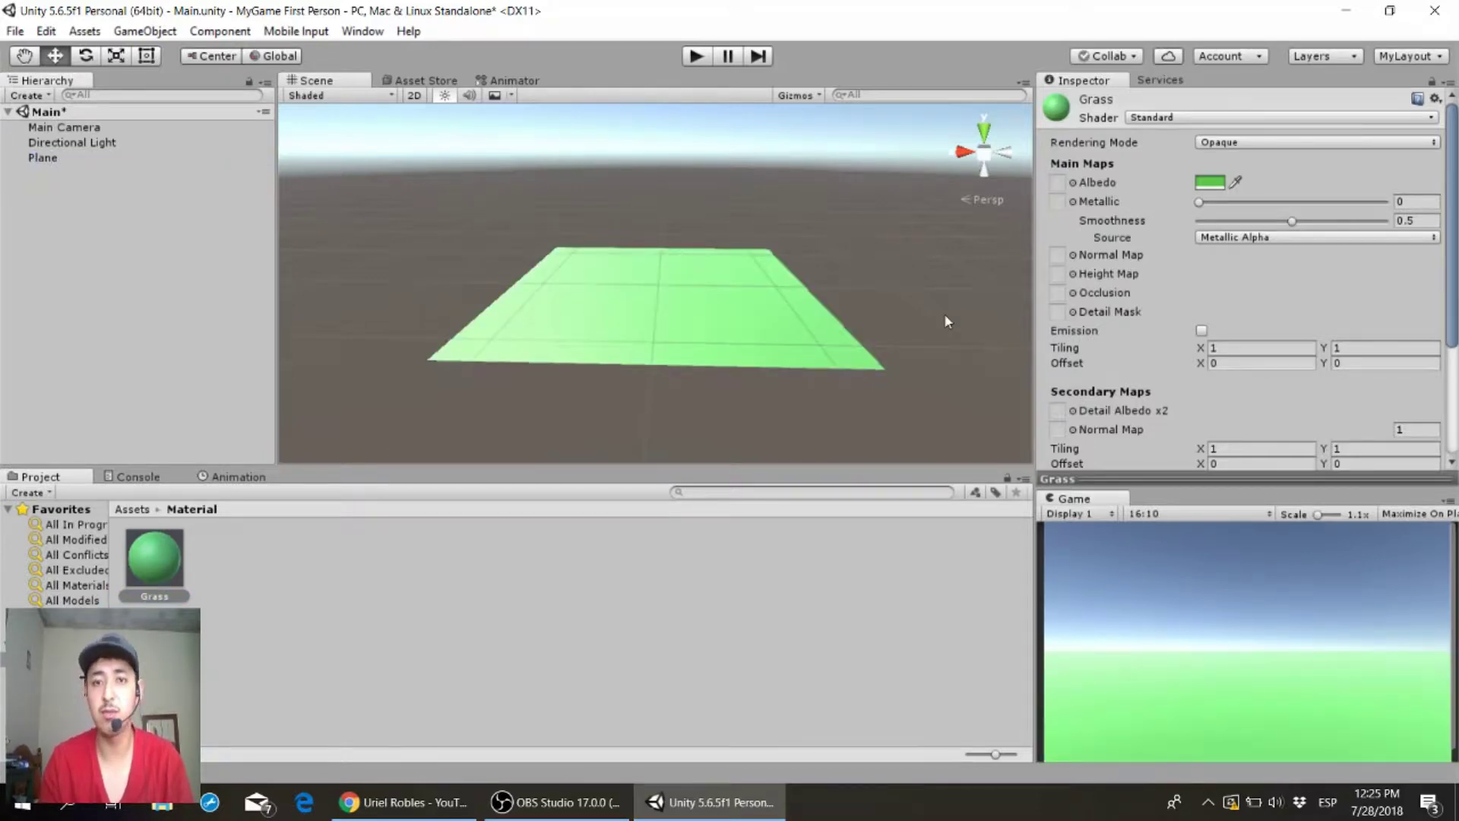
mouse_move(978, 329)
left_mouse_down("alt")
mouse_move(645, 315)
mouse_move(540, 400)
left_mouse_up("alt")
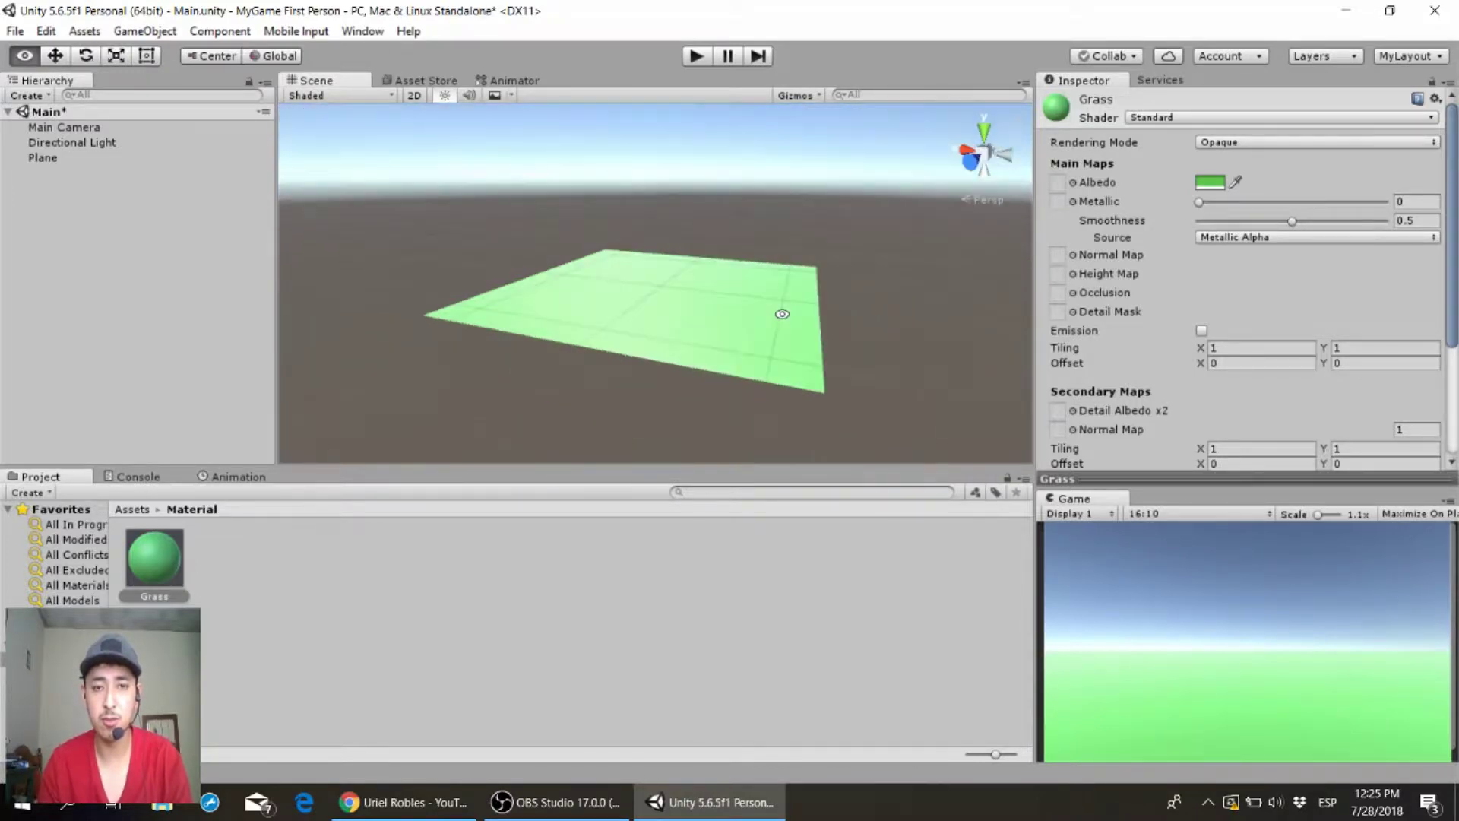
left_click_drag(540, 400, 863, 297, "alt")
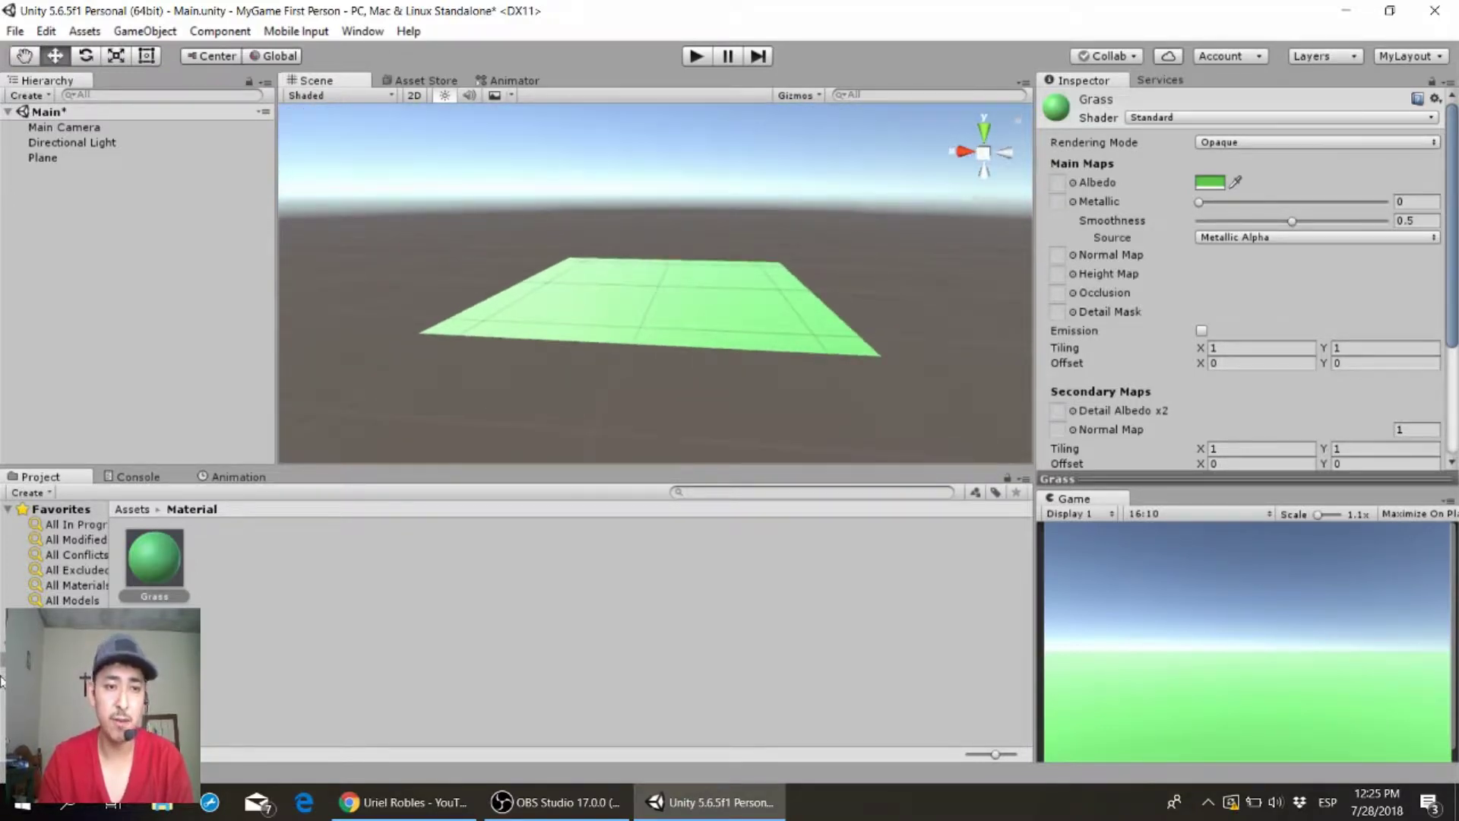
- Browse to Standard Assets > Characters > FirstPersonCharacter > Prefabs and inspect FPSController and RigidBodyFPSController
left_click(69, 693)
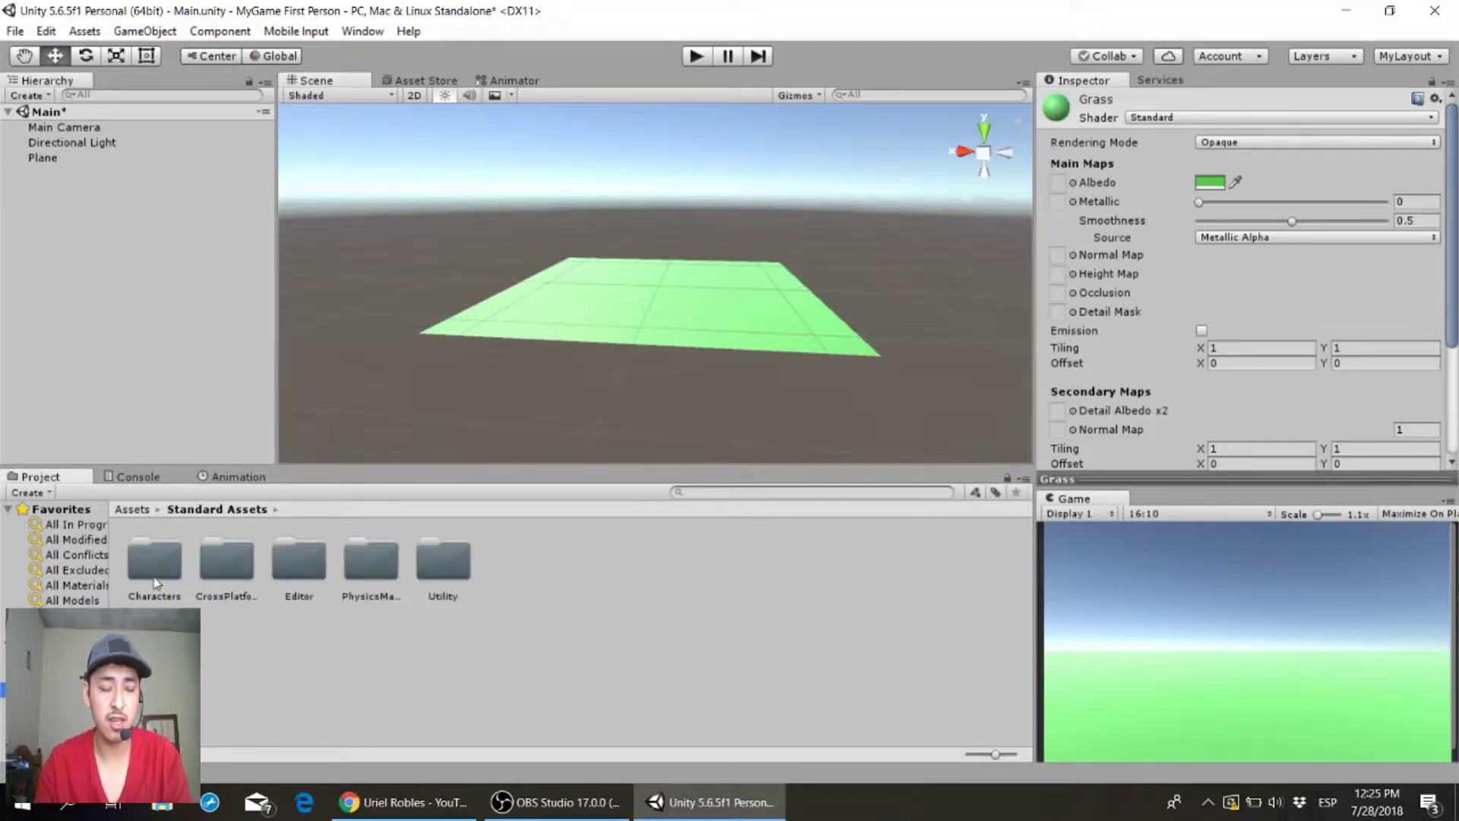
left_click(155, 566)
double_click(156, 582)
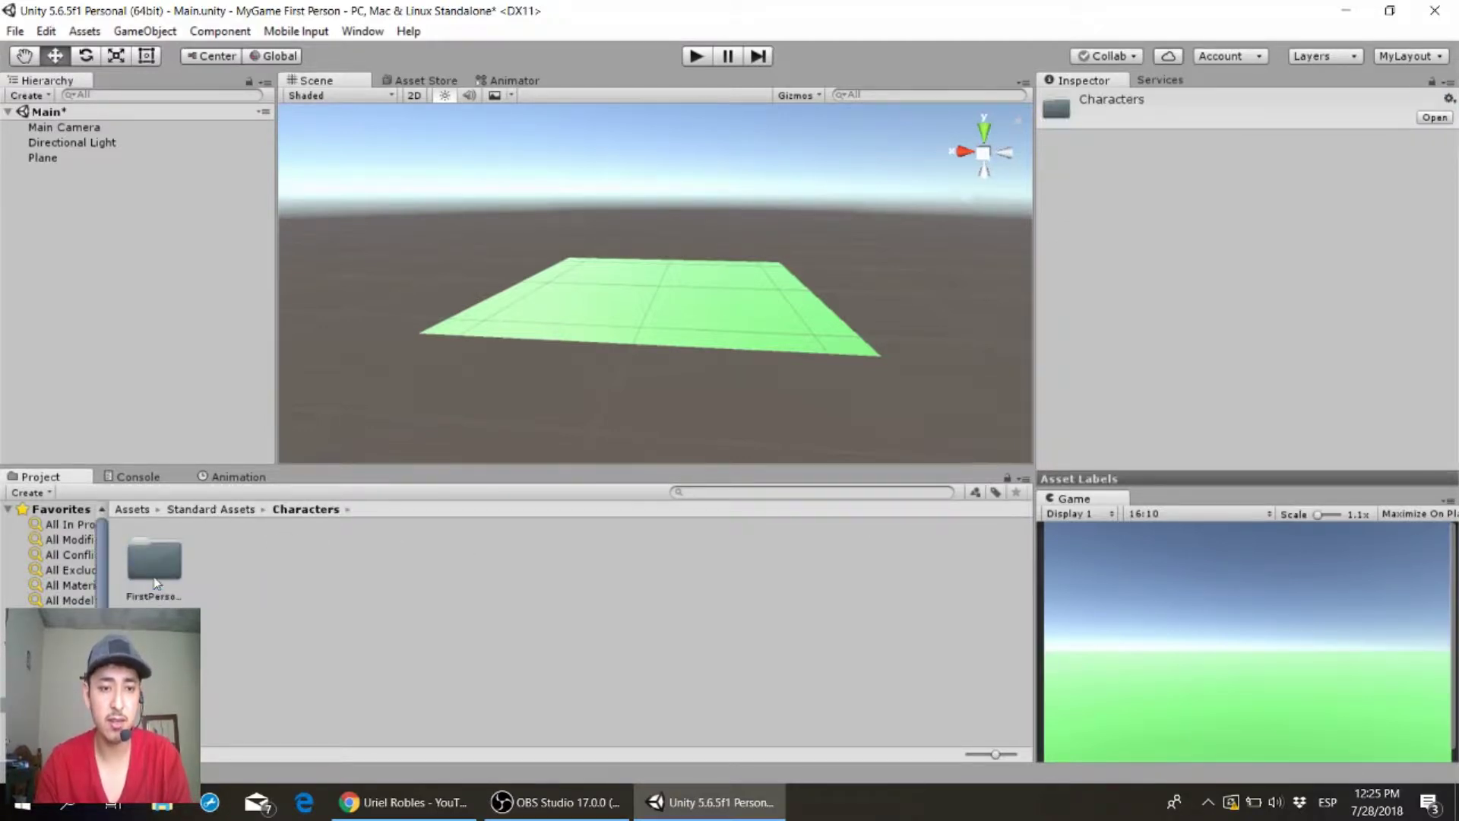
double_click(156, 582)
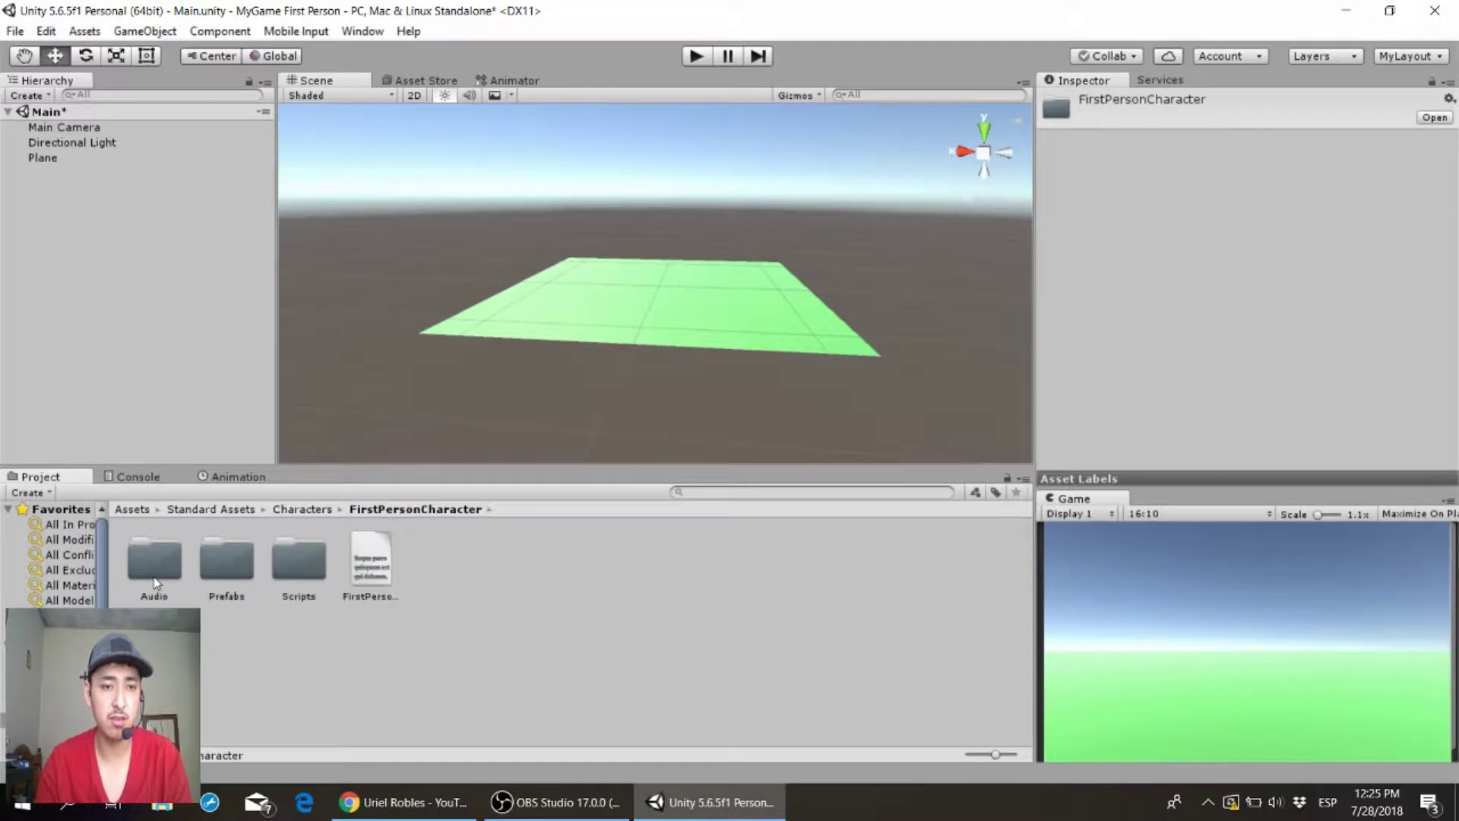
double_click(219, 564)
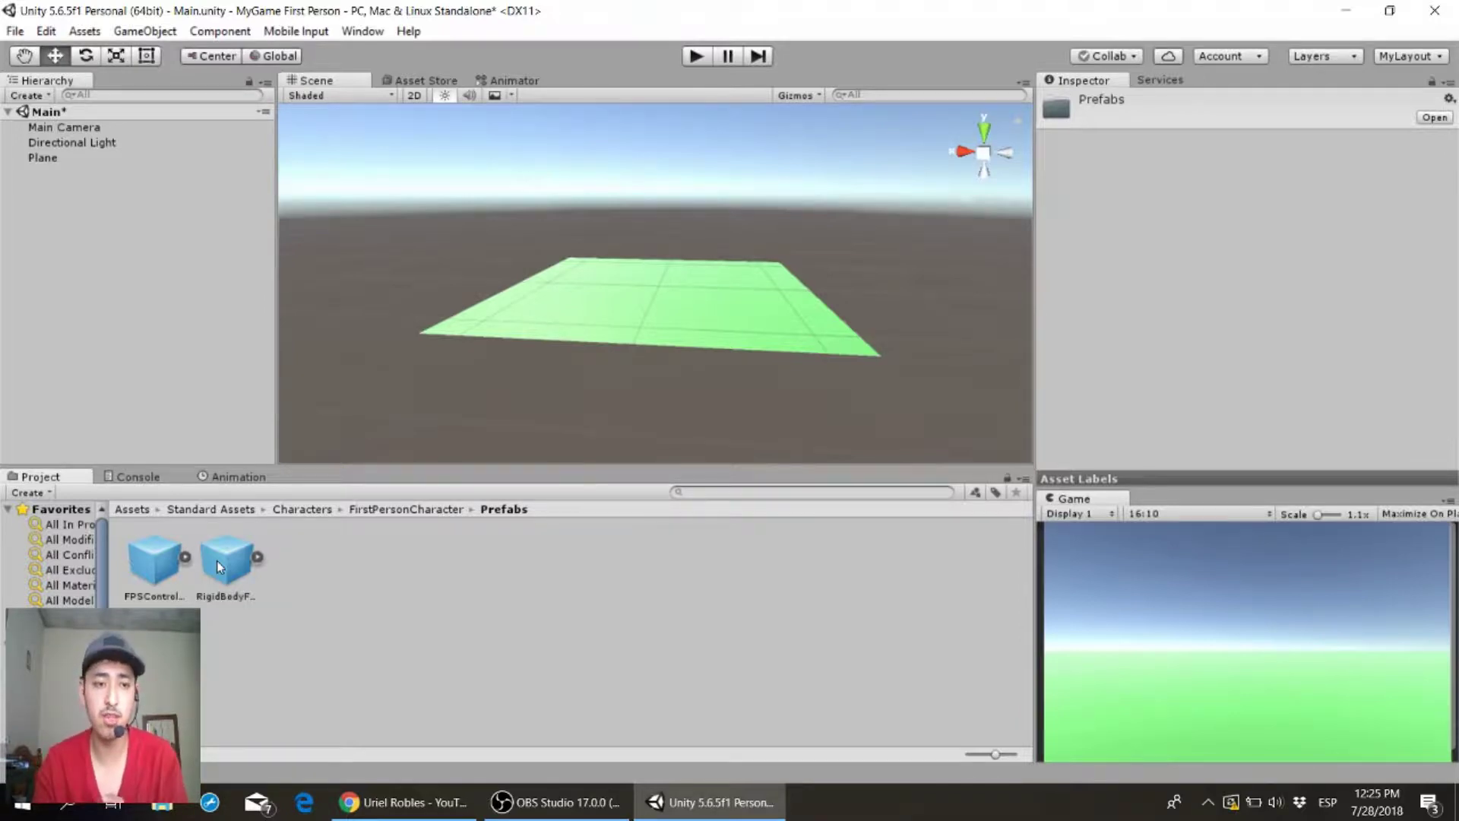
left_click(170, 560)
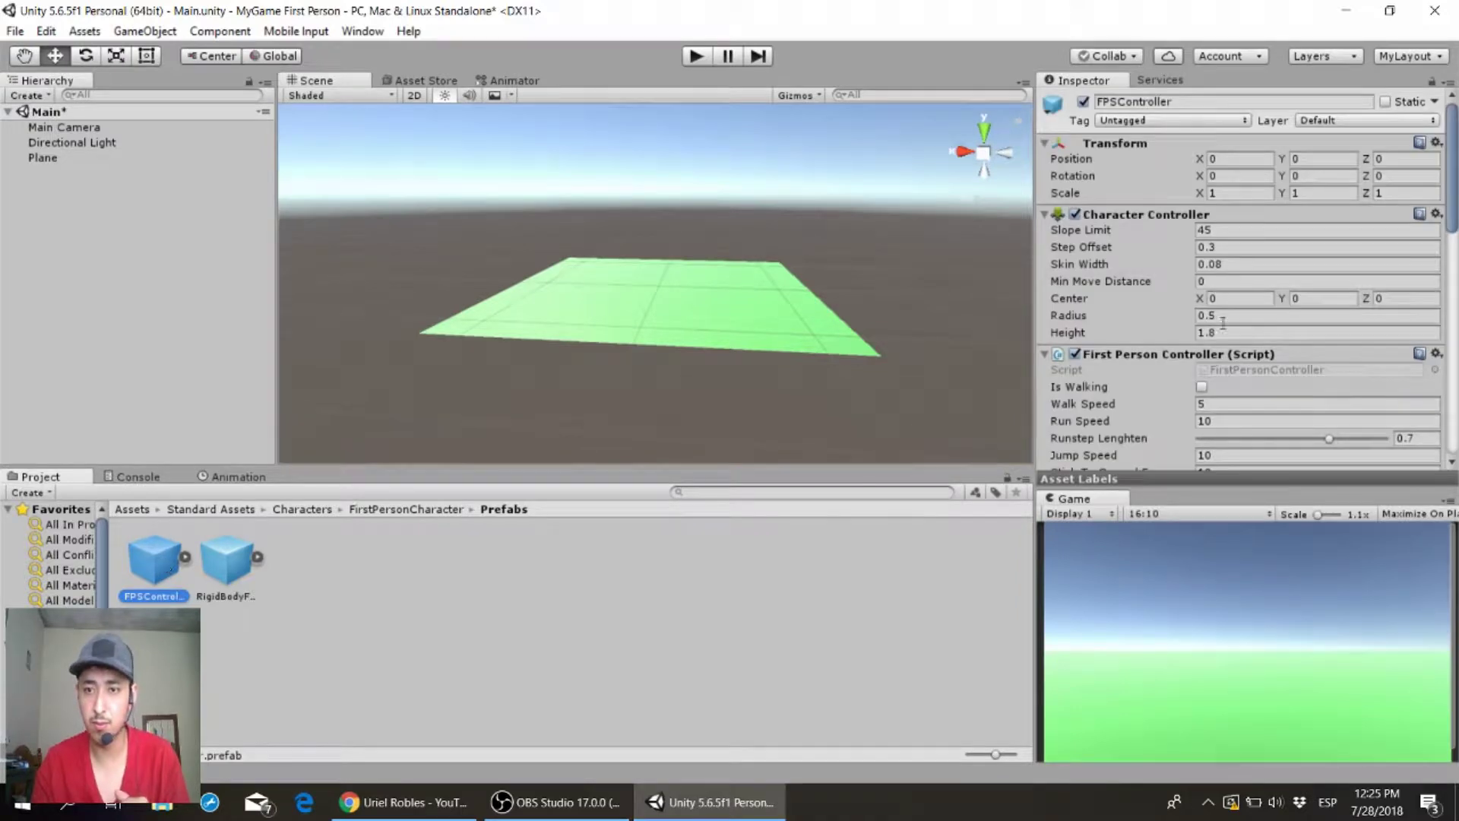
mouse_move(1452, 217)
left_mouse_down()
mouse_move(1452, 437)
mouse_move(1448, 149)
left_mouse_up()
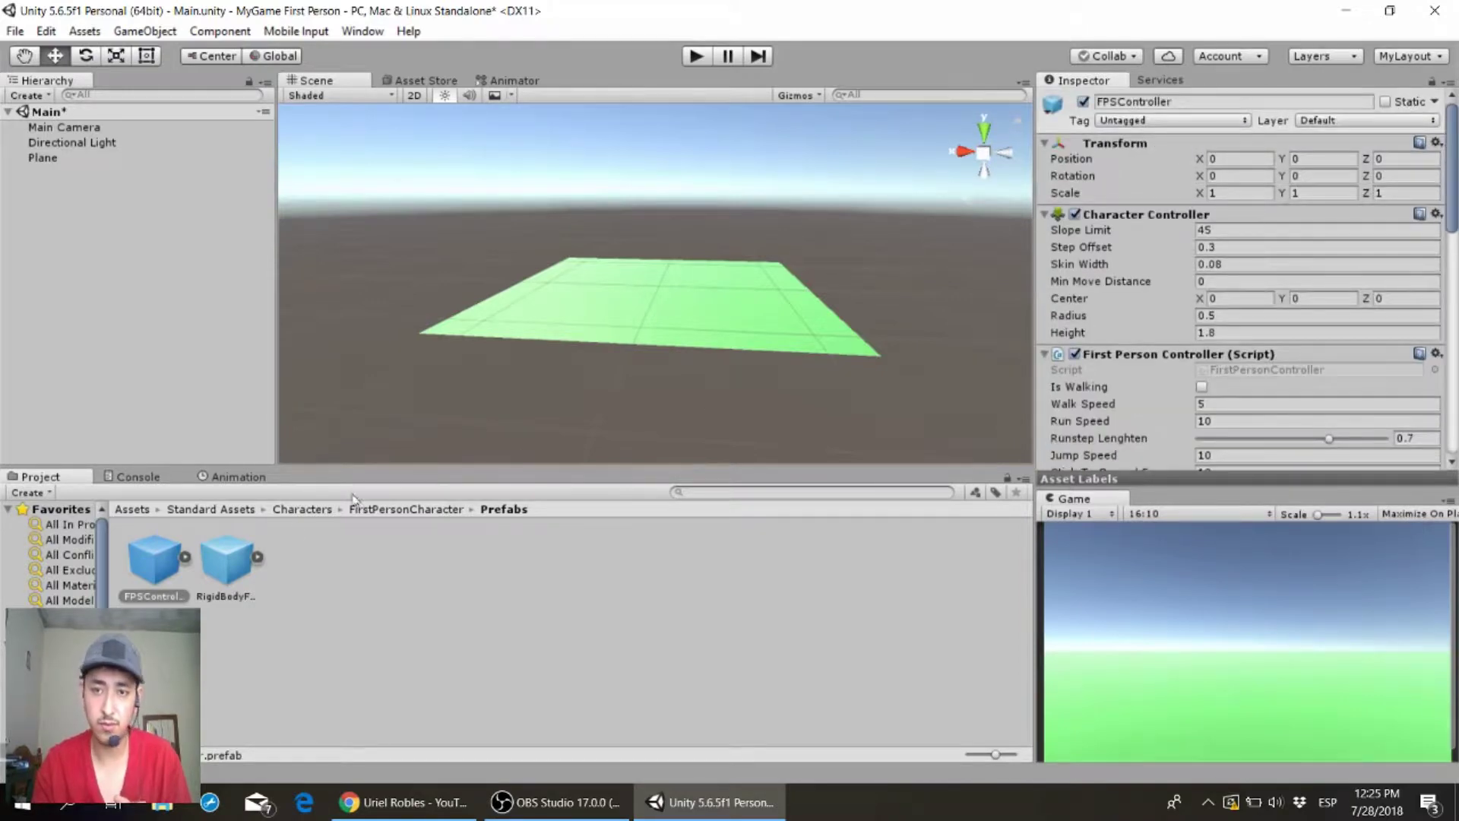
left_click(220, 566)
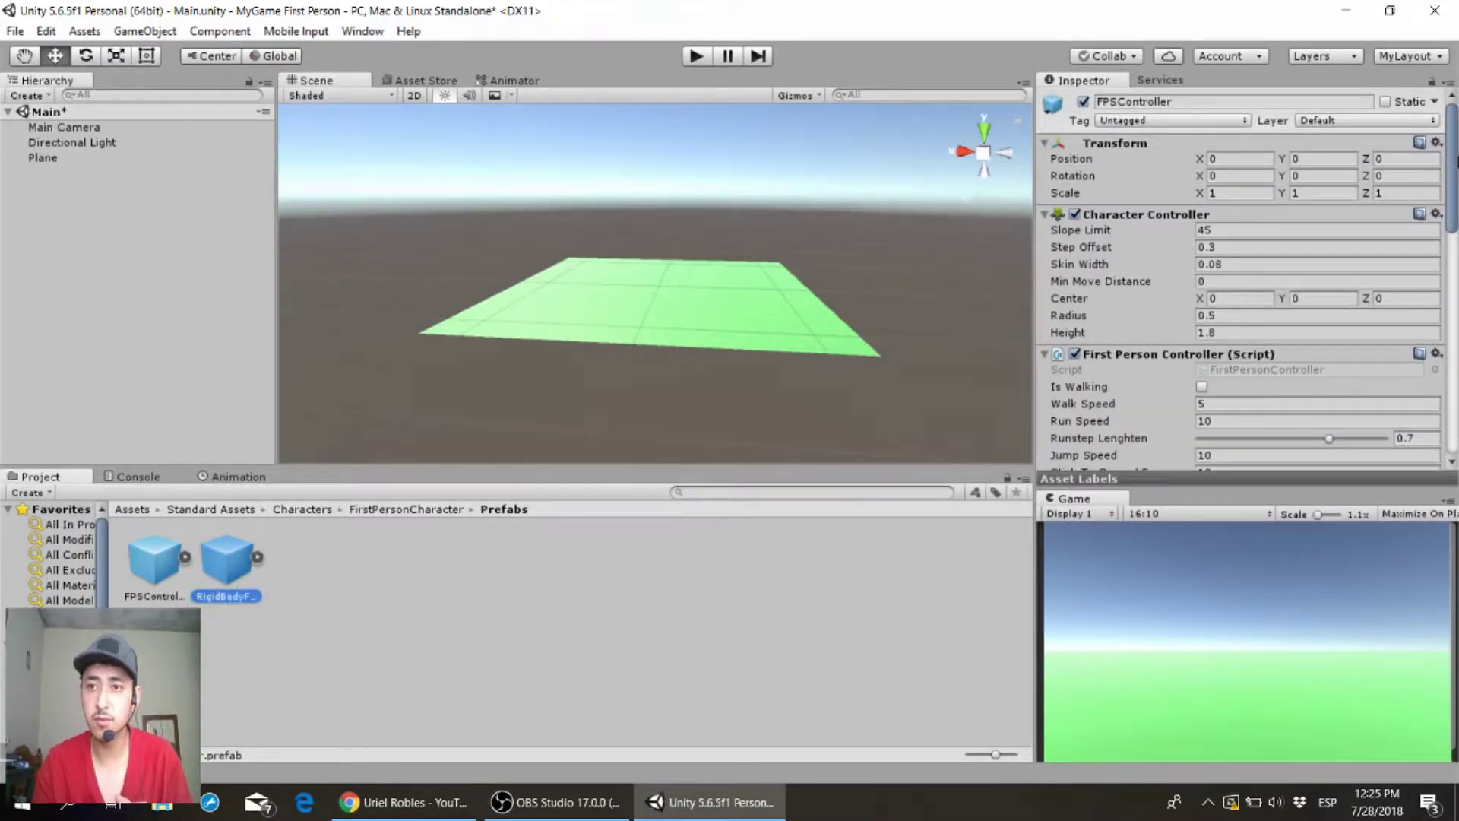
left_click_drag(1452, 144, 1451, 250)
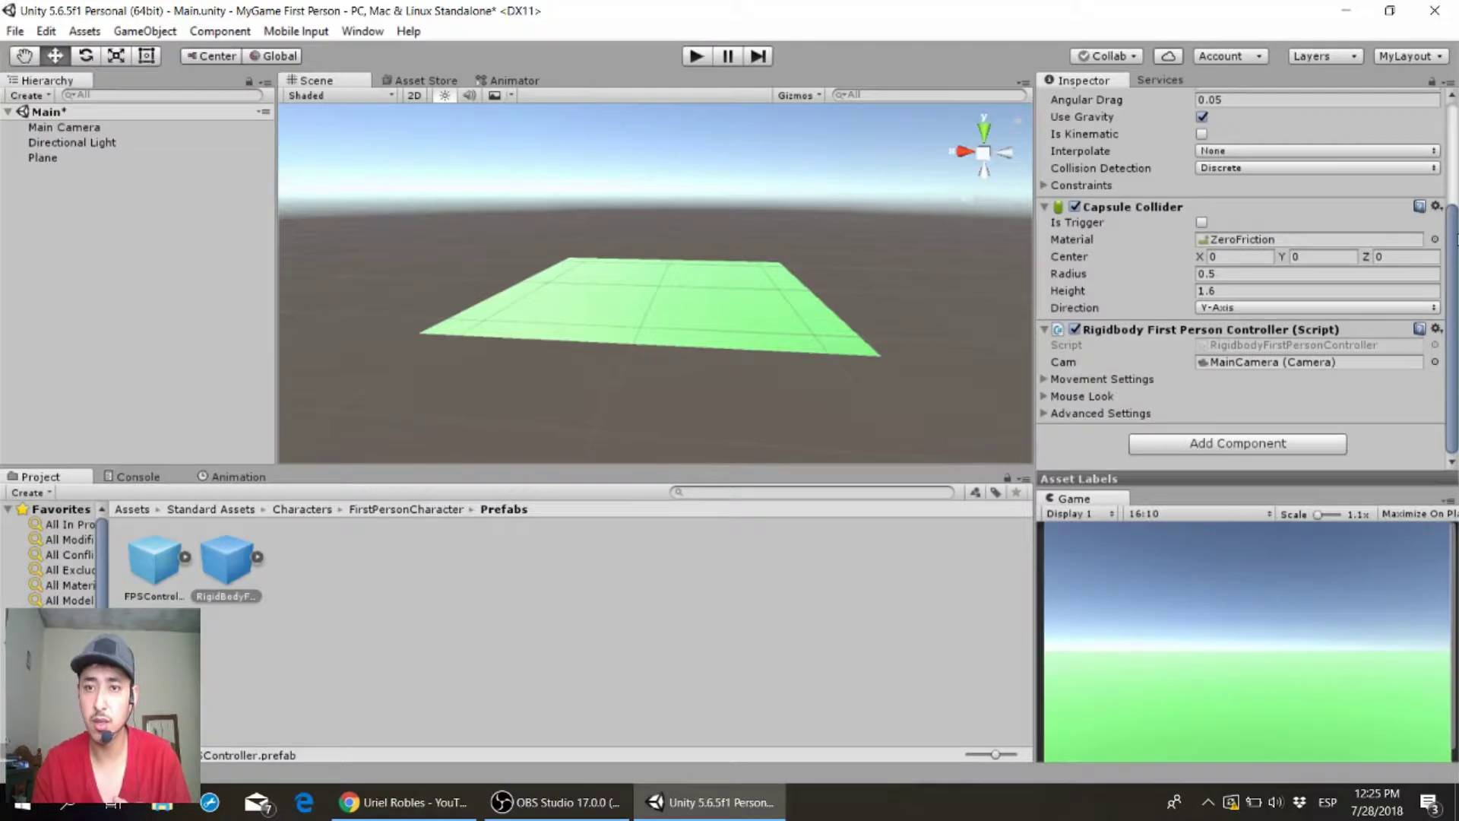
scroll(1455, 239, "up", 4)
scroll(1455, 238, "down", 3)
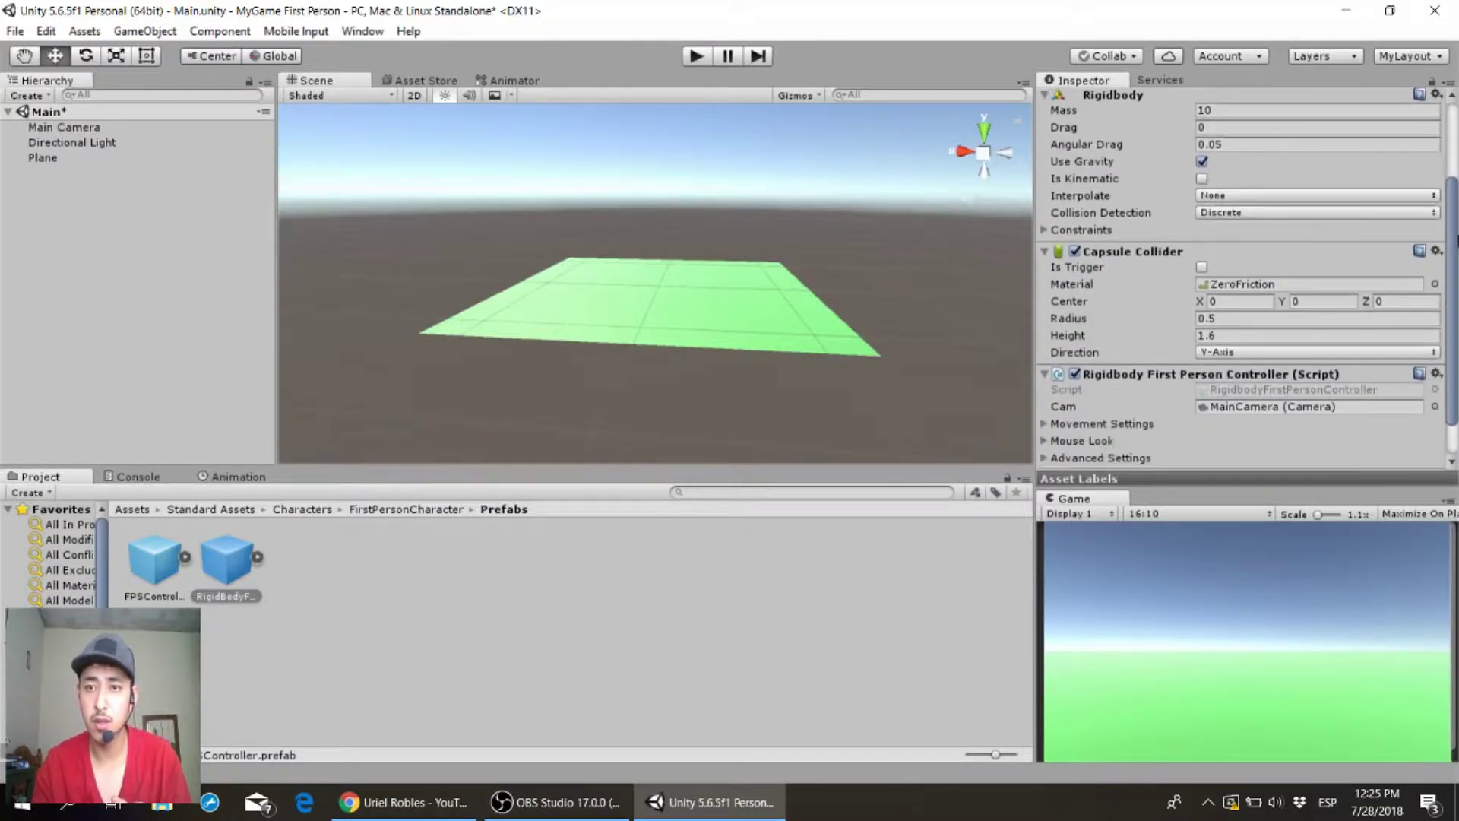
scroll(1455, 238, "down", 3)
scroll(1440, 250, "up", 2)
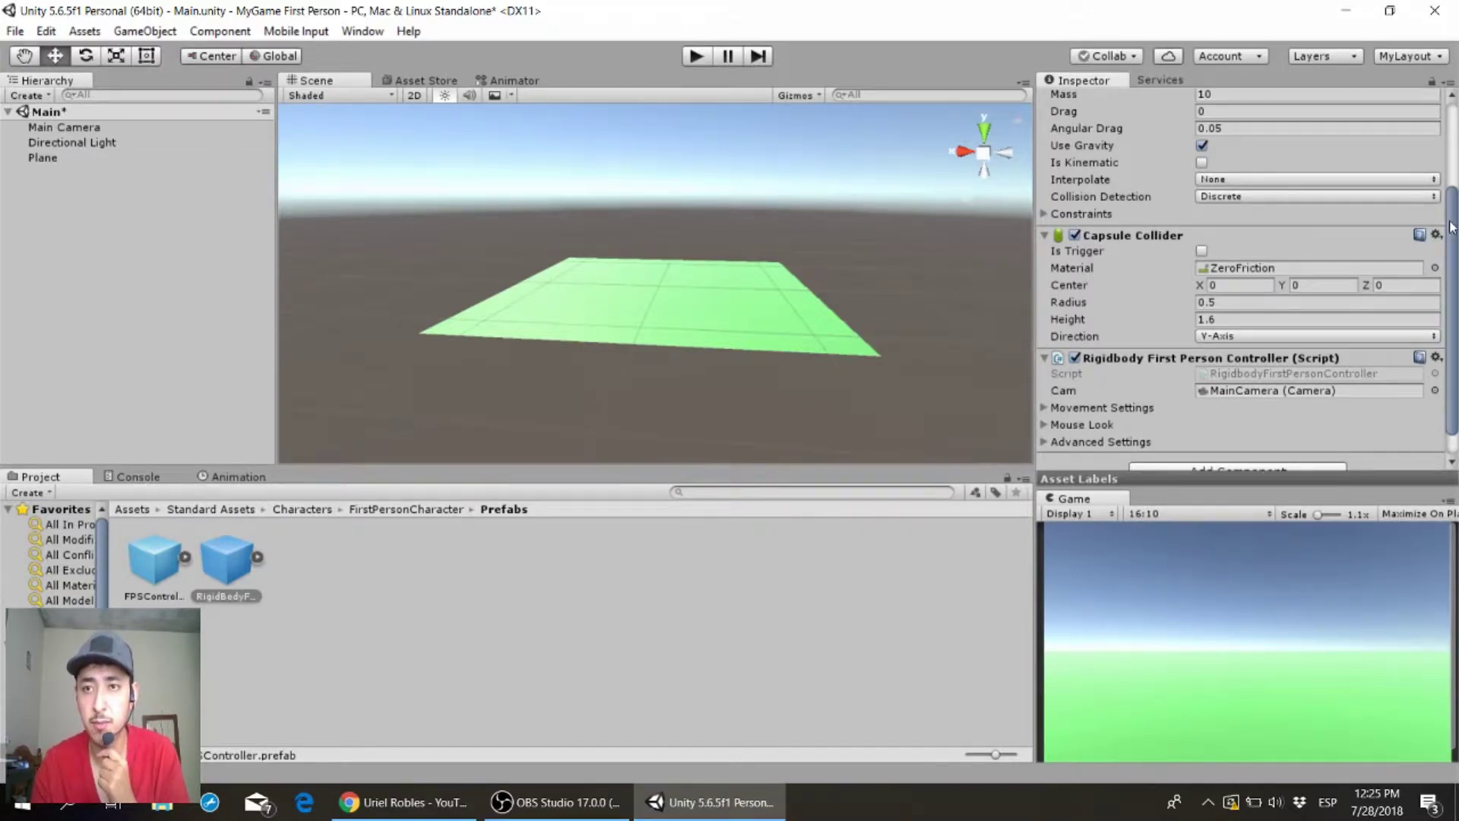
scroll(1450, 236, "up", 3)
scroll(1447, 248, "down", 3)
scroll(1442, 258, "down", 1)
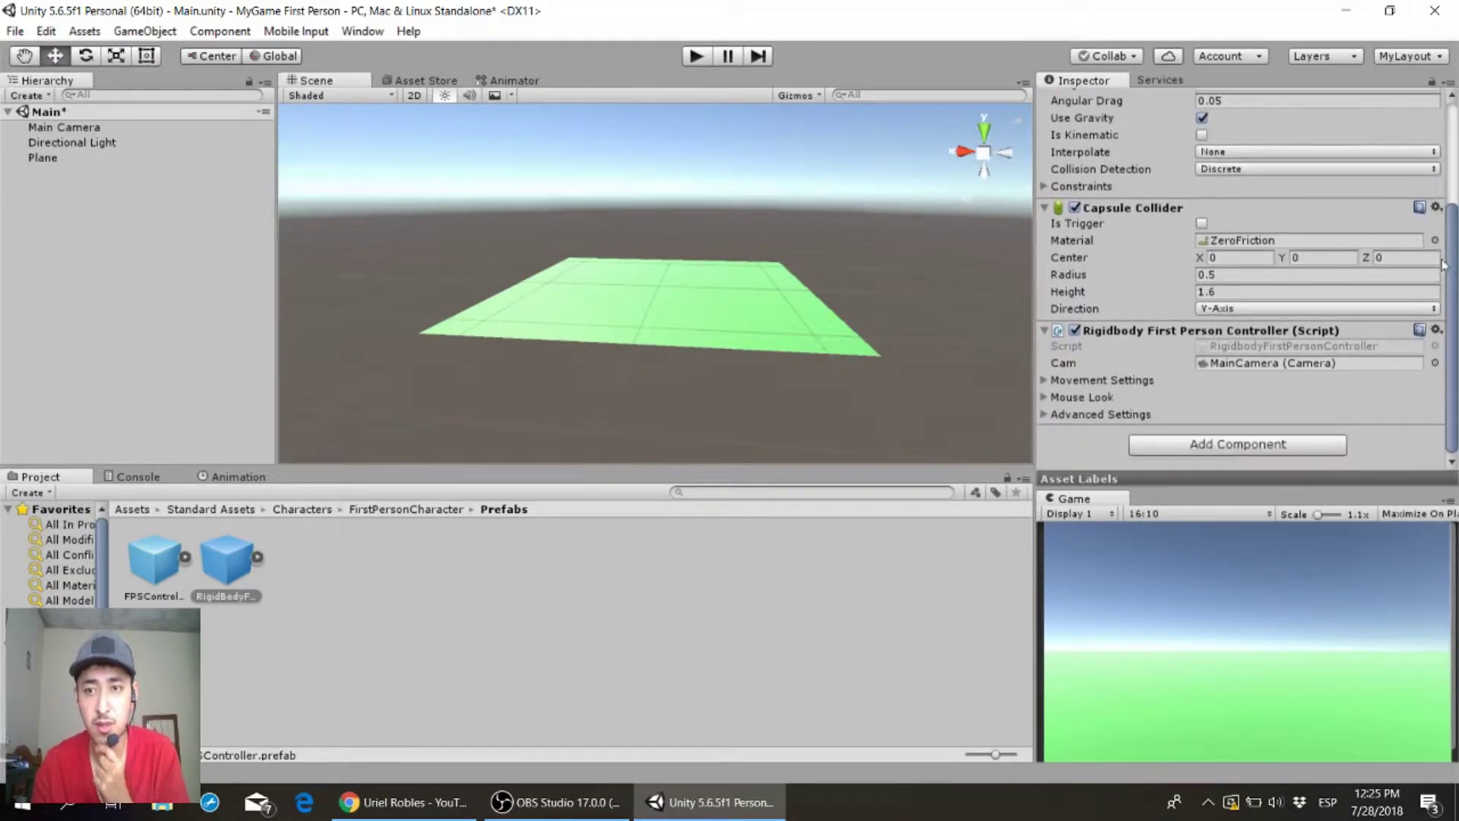
left_click(162, 566)
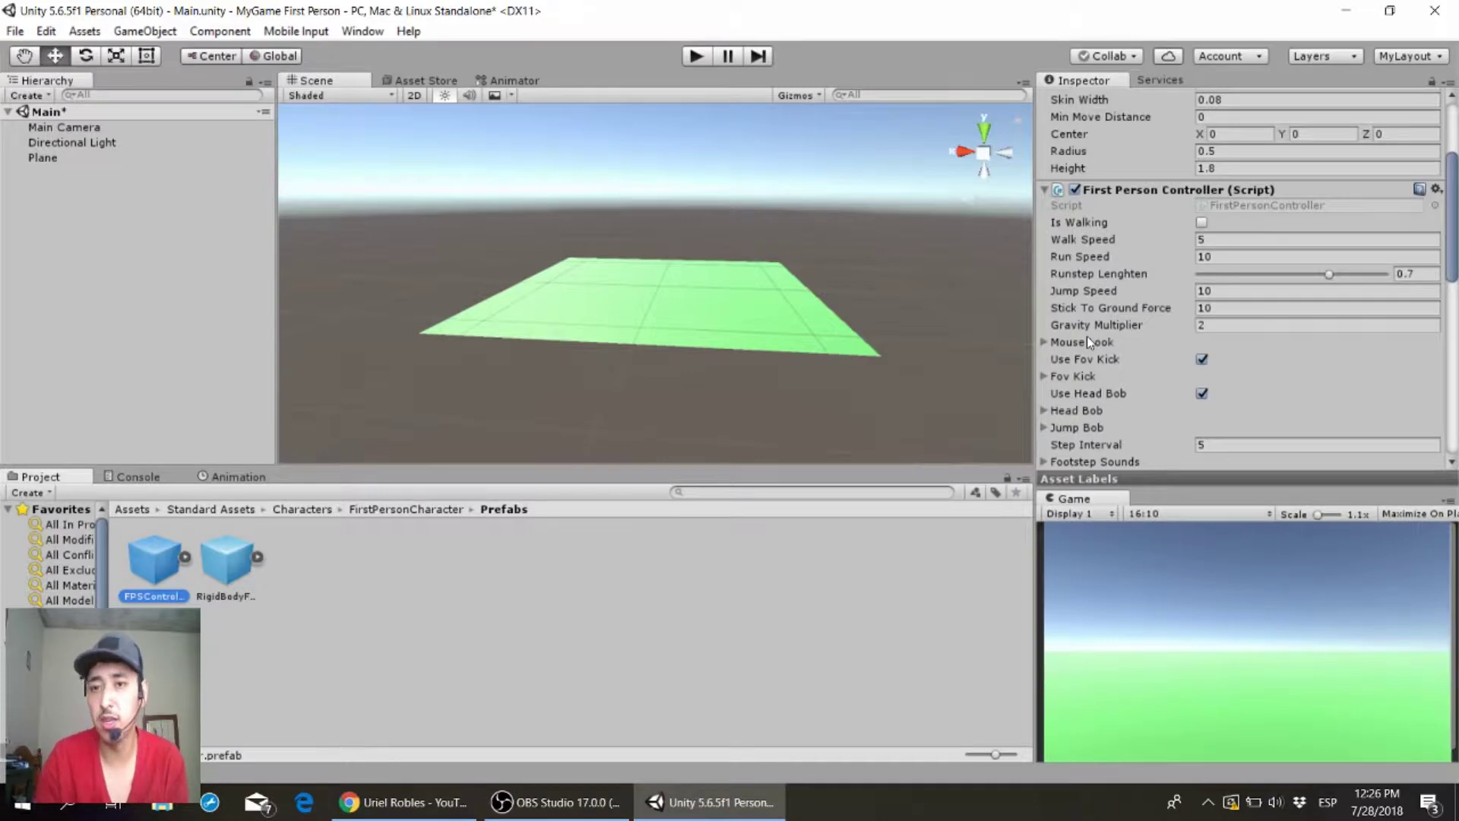
left_click(213, 566)
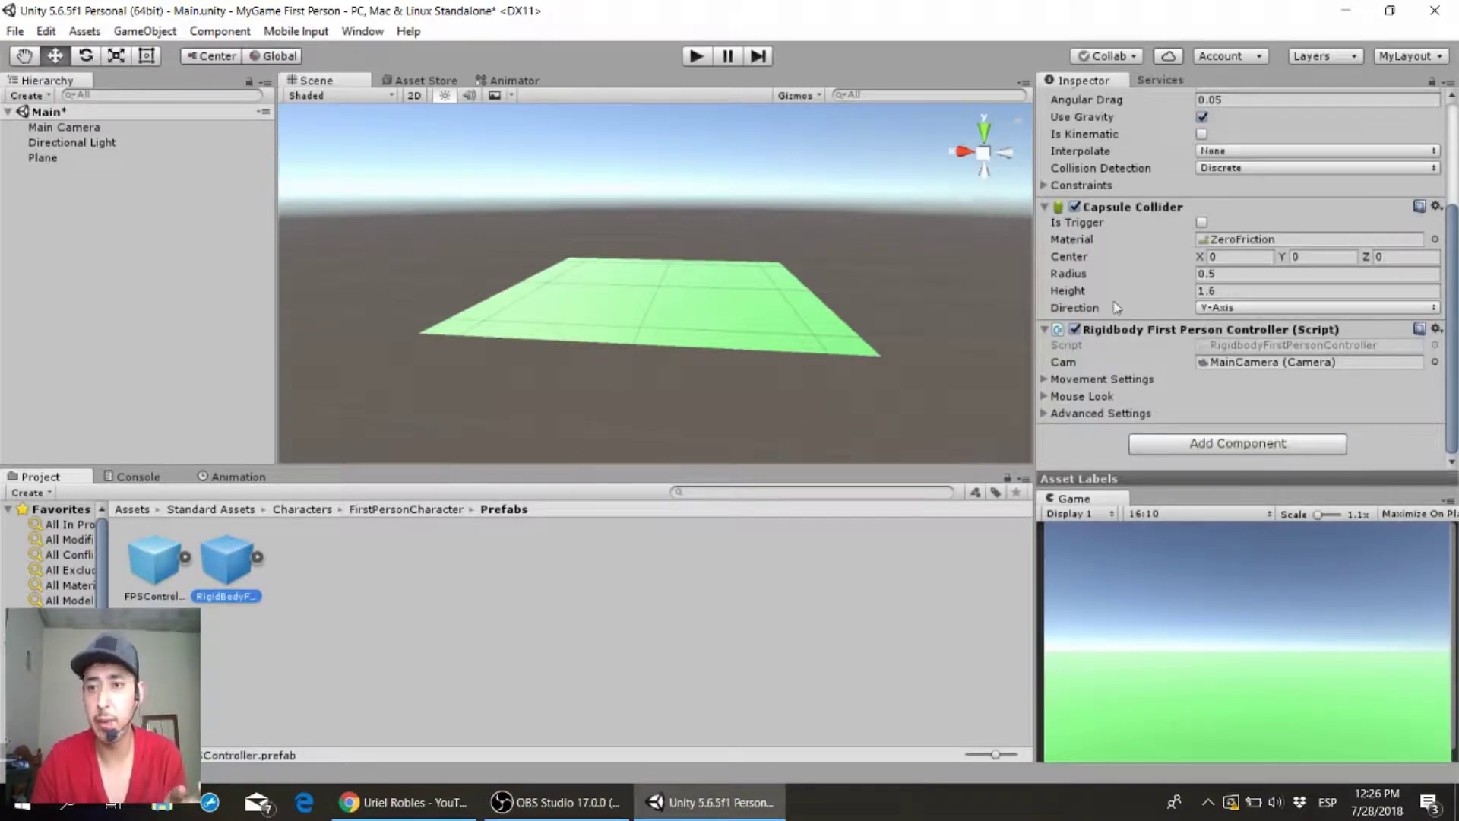
scroll(1443, 202, "up", 5)
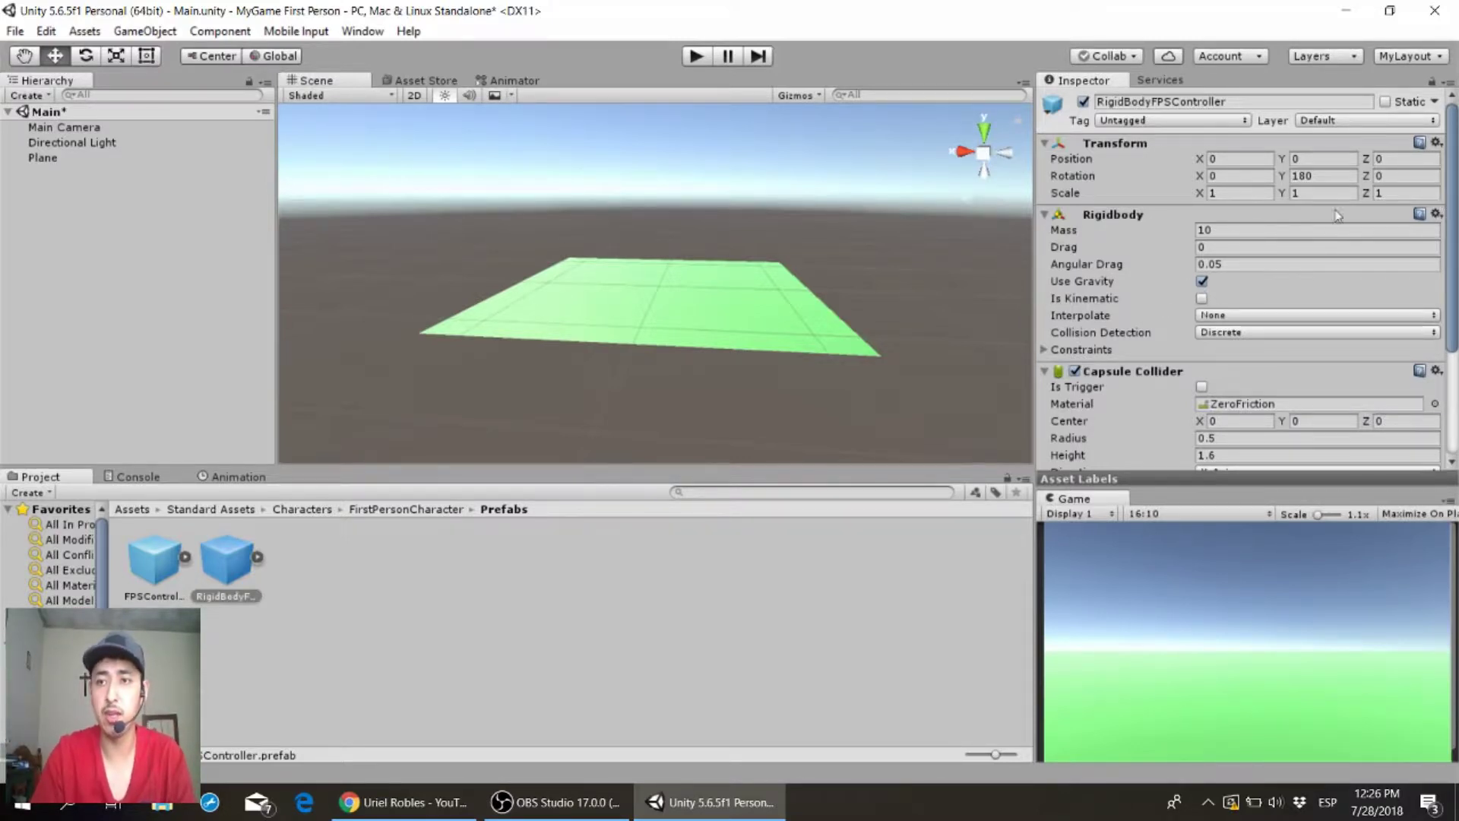
scroll(1456, 304, "down", 4)
scroll(1457, 371, "down", 1)
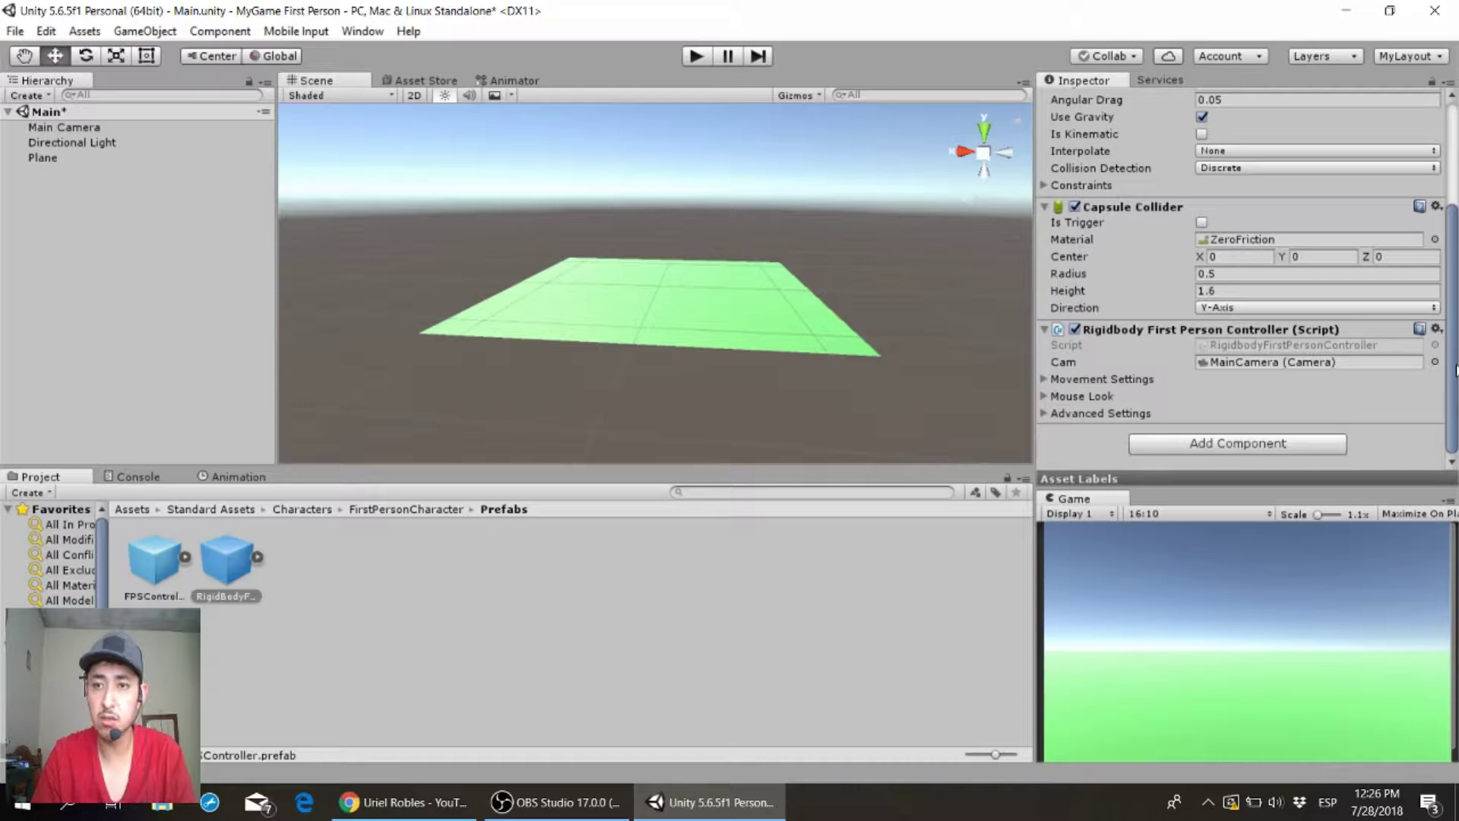
scroll(1449, 285, "up", 3)
scroll(1448, 285, "up", 2)
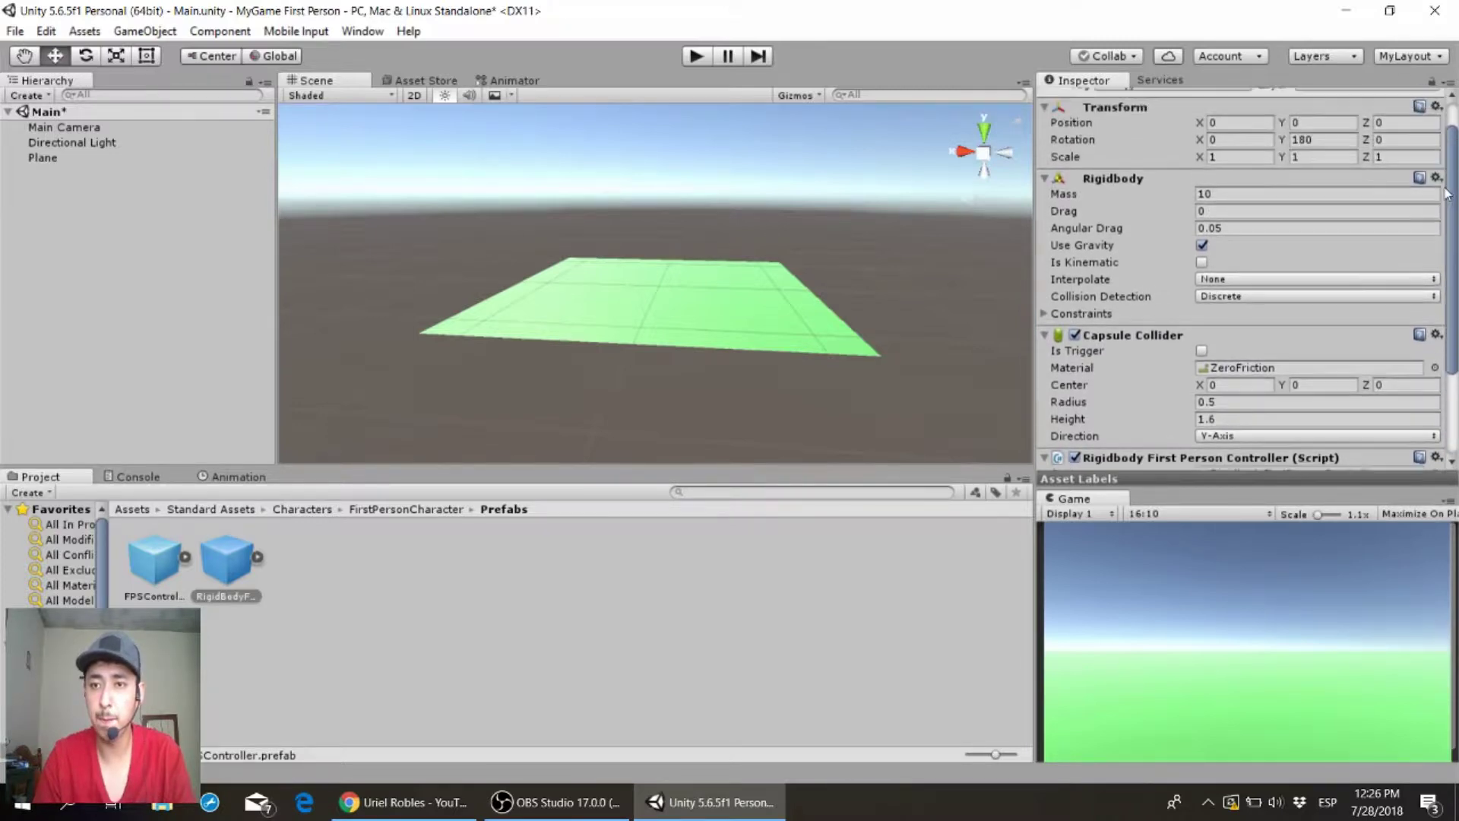
scroll(1449, 285, "up", 1)
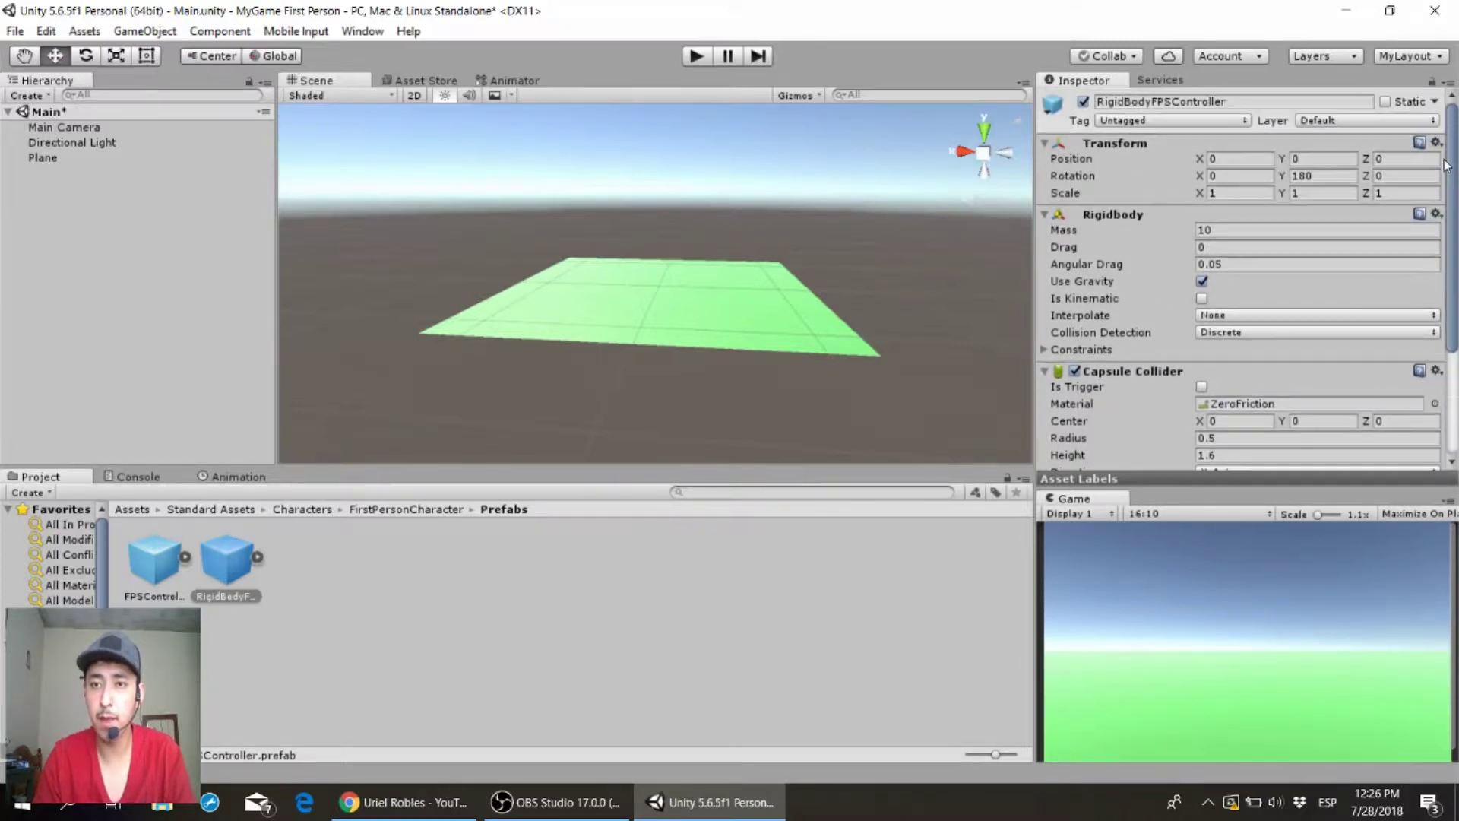
left_click(144, 582)
mouse_move(1457, 177)
left_mouse_down()
mouse_move(1456, 346)
mouse_move(1457, 141)
left_mouse_up()
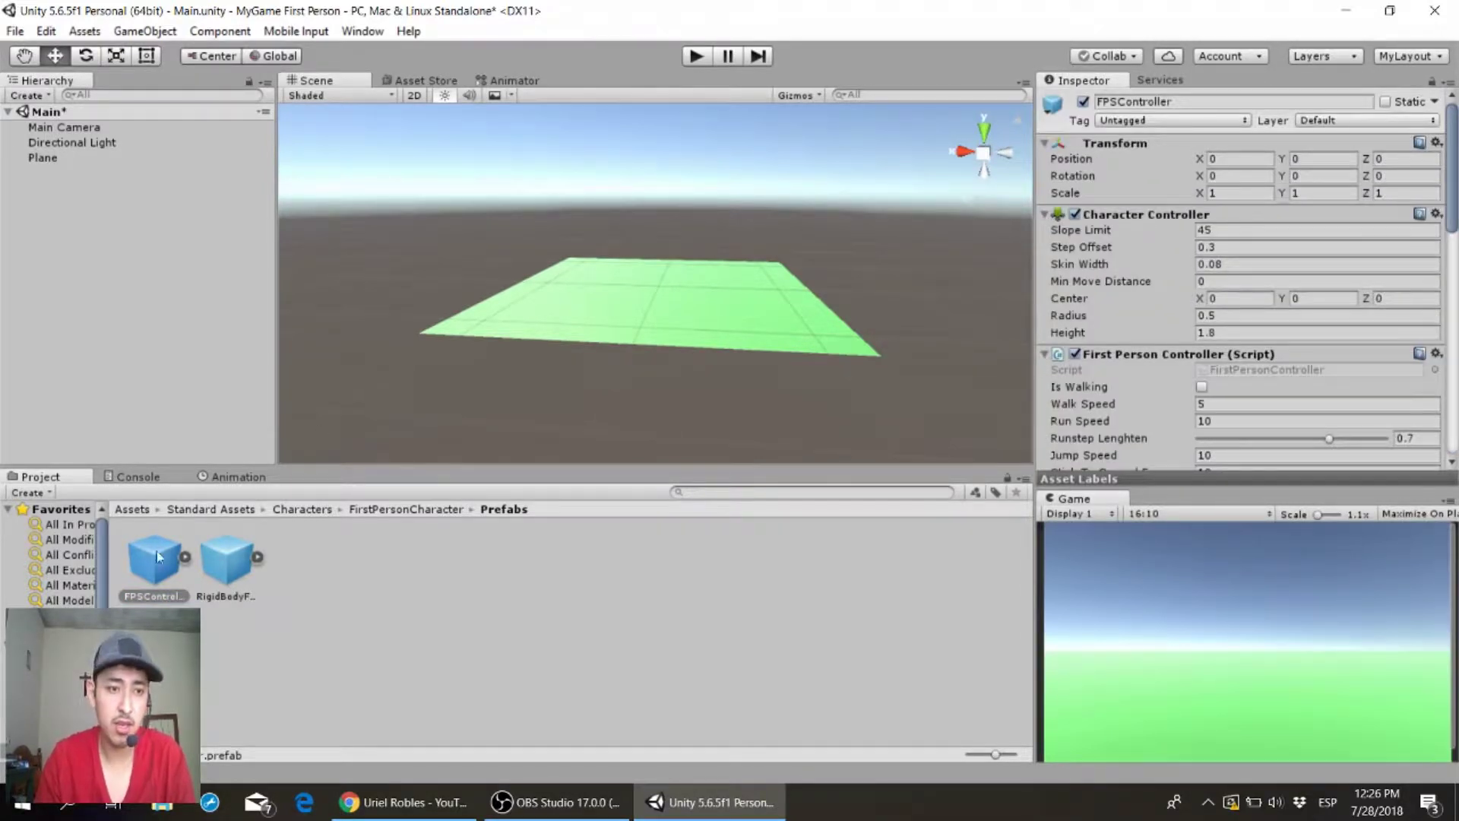
left_click_drag(157, 559, 608, 302)
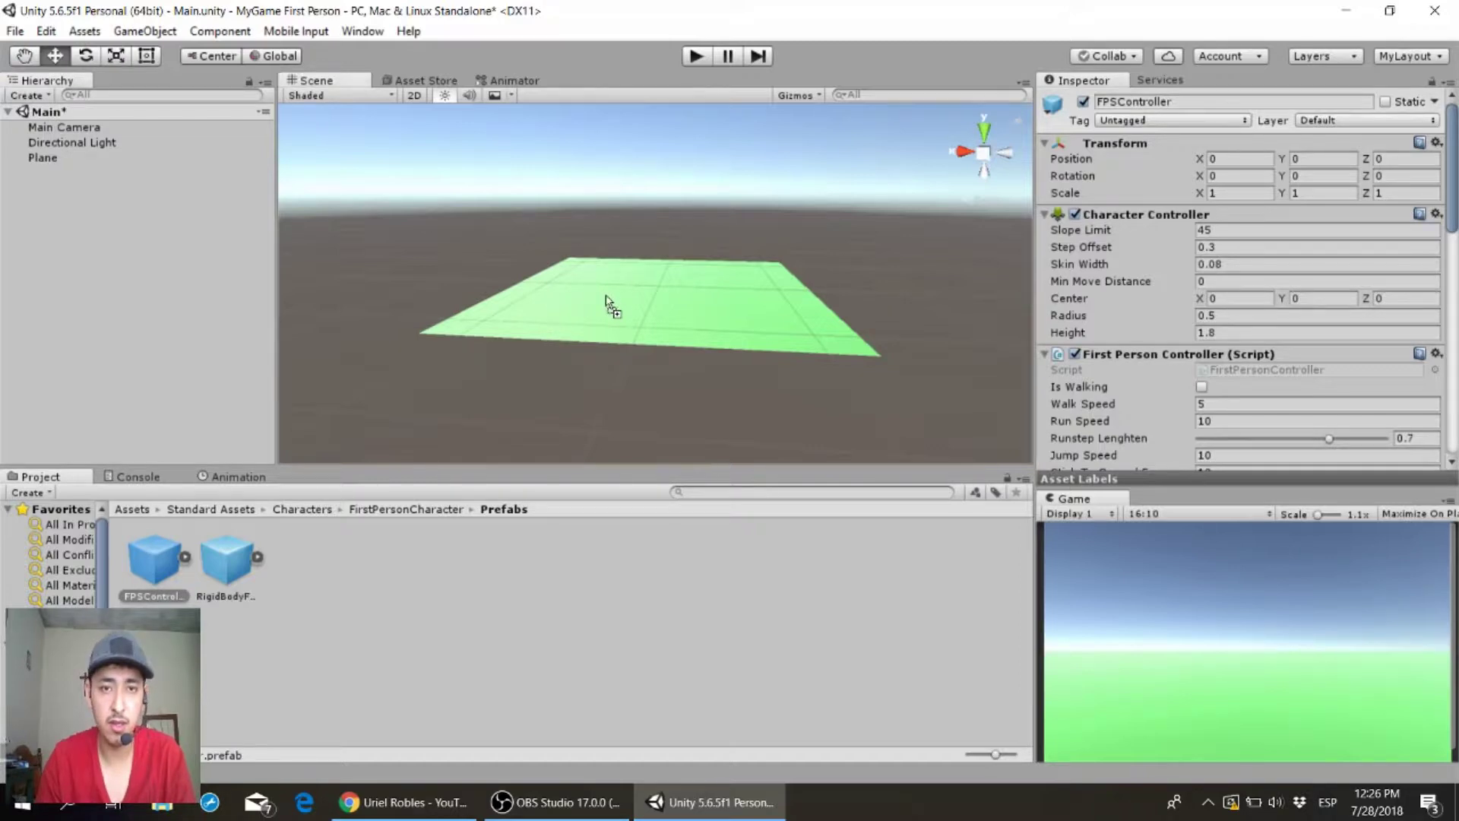
- Delete the Main Camera and inspect the FirstPersonCharacter camera inside FPSController
left_click(44, 130)
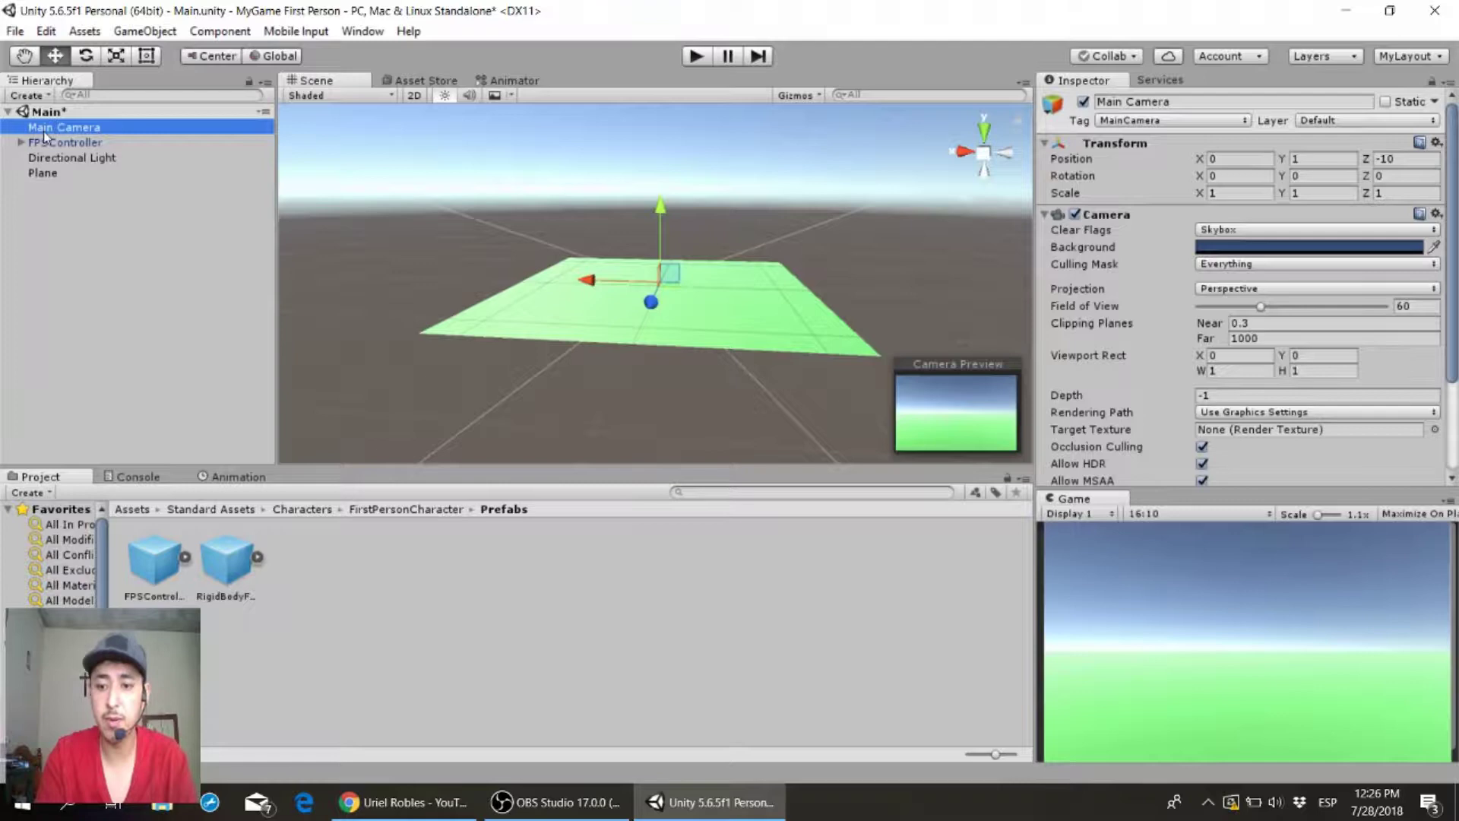
key("Delete")
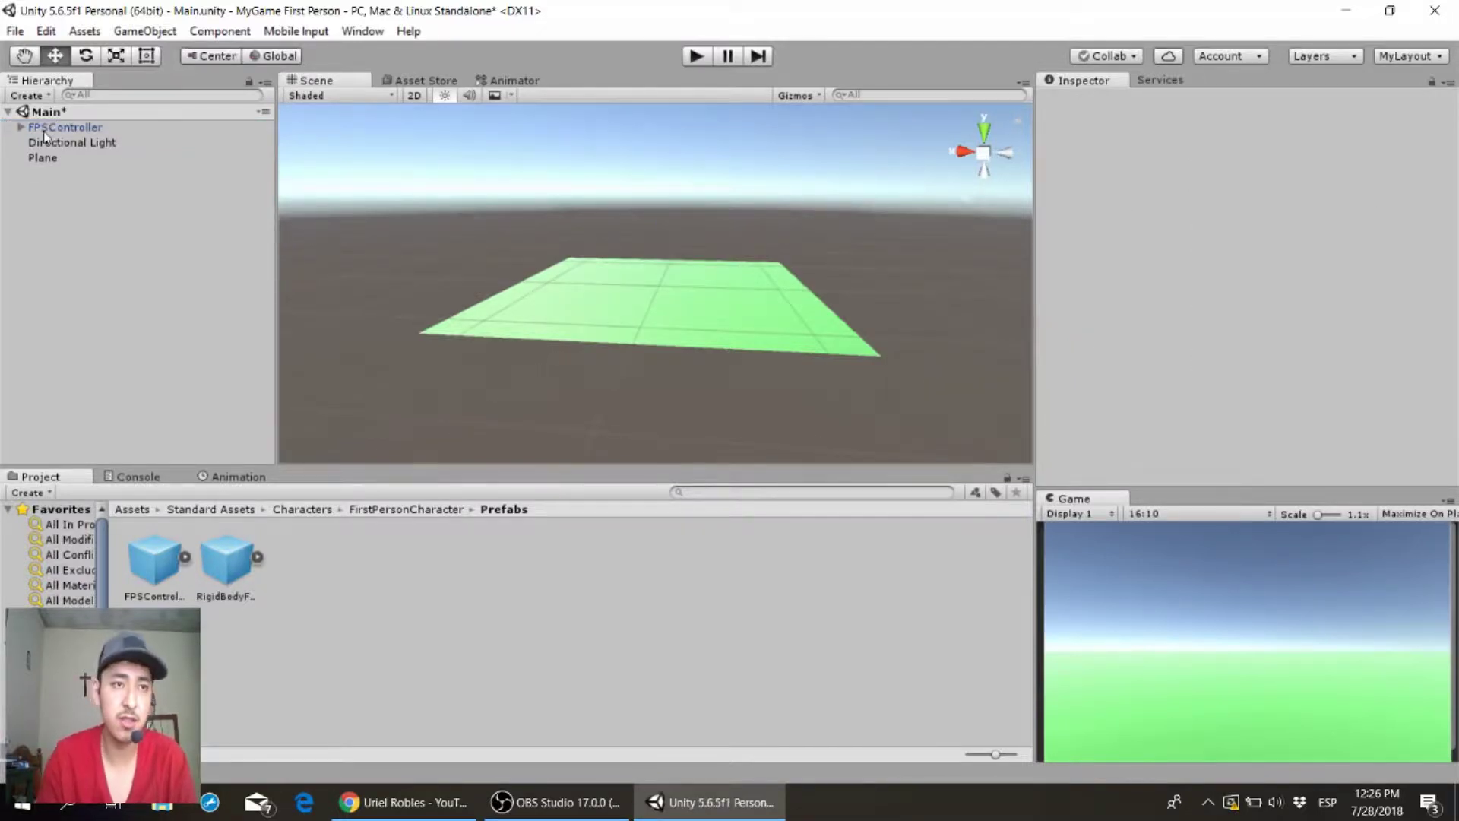
left_click(43, 129)
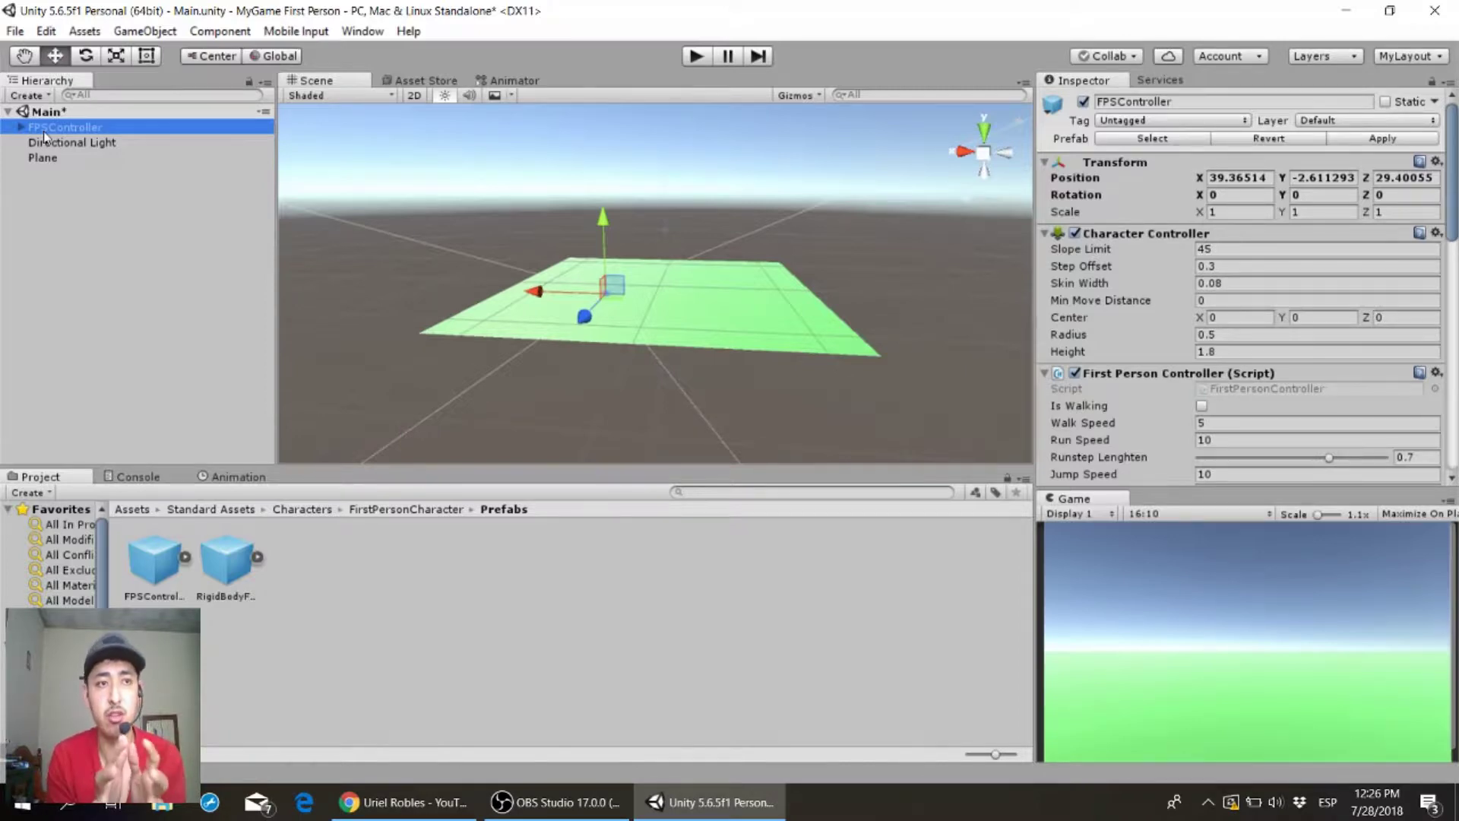
left_click(21, 129)
left_click(68, 143)
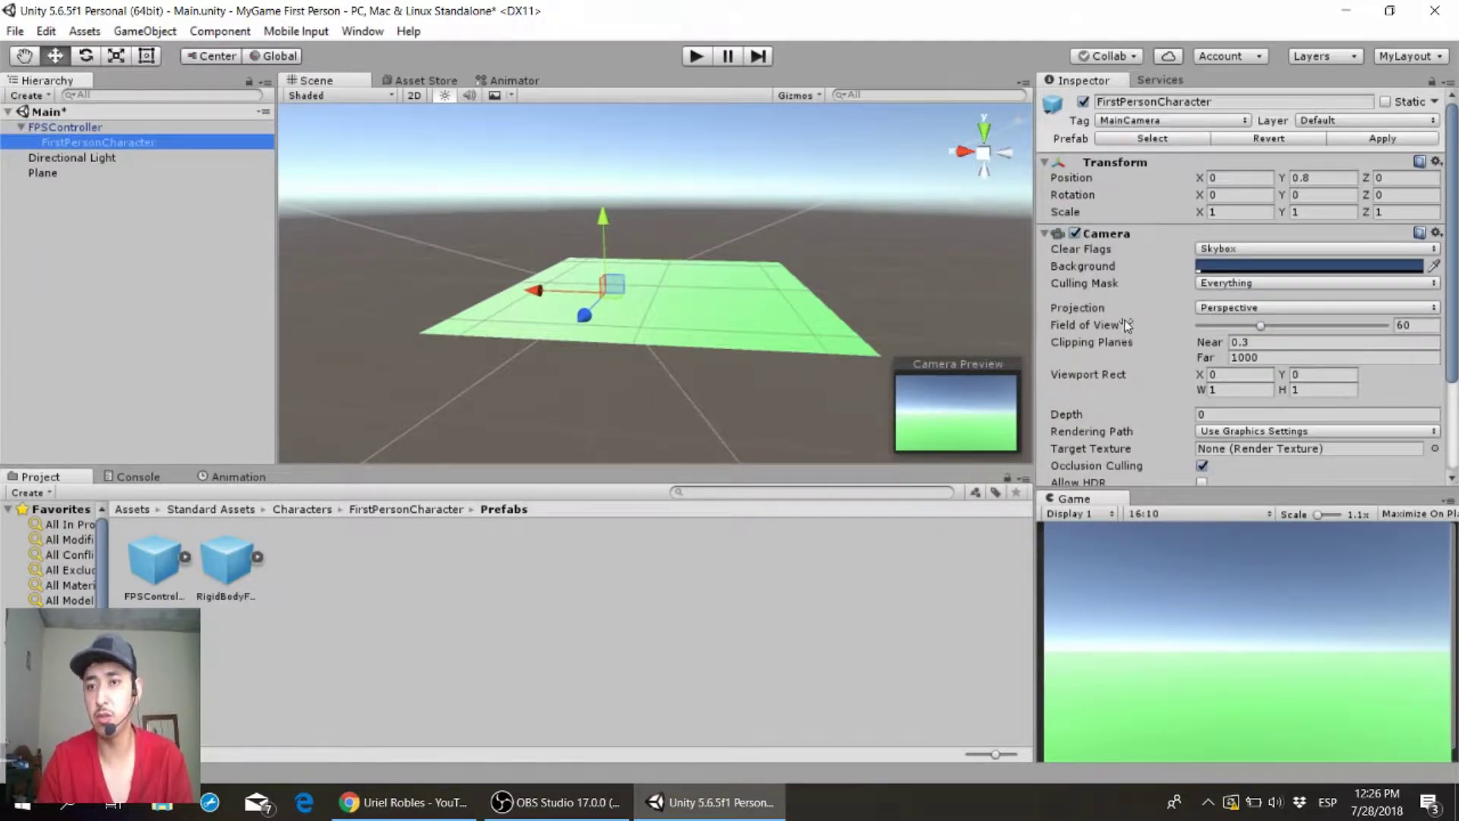
- Collapse FPSController and maximize the Game view to fill the editor
left_click(21, 127)
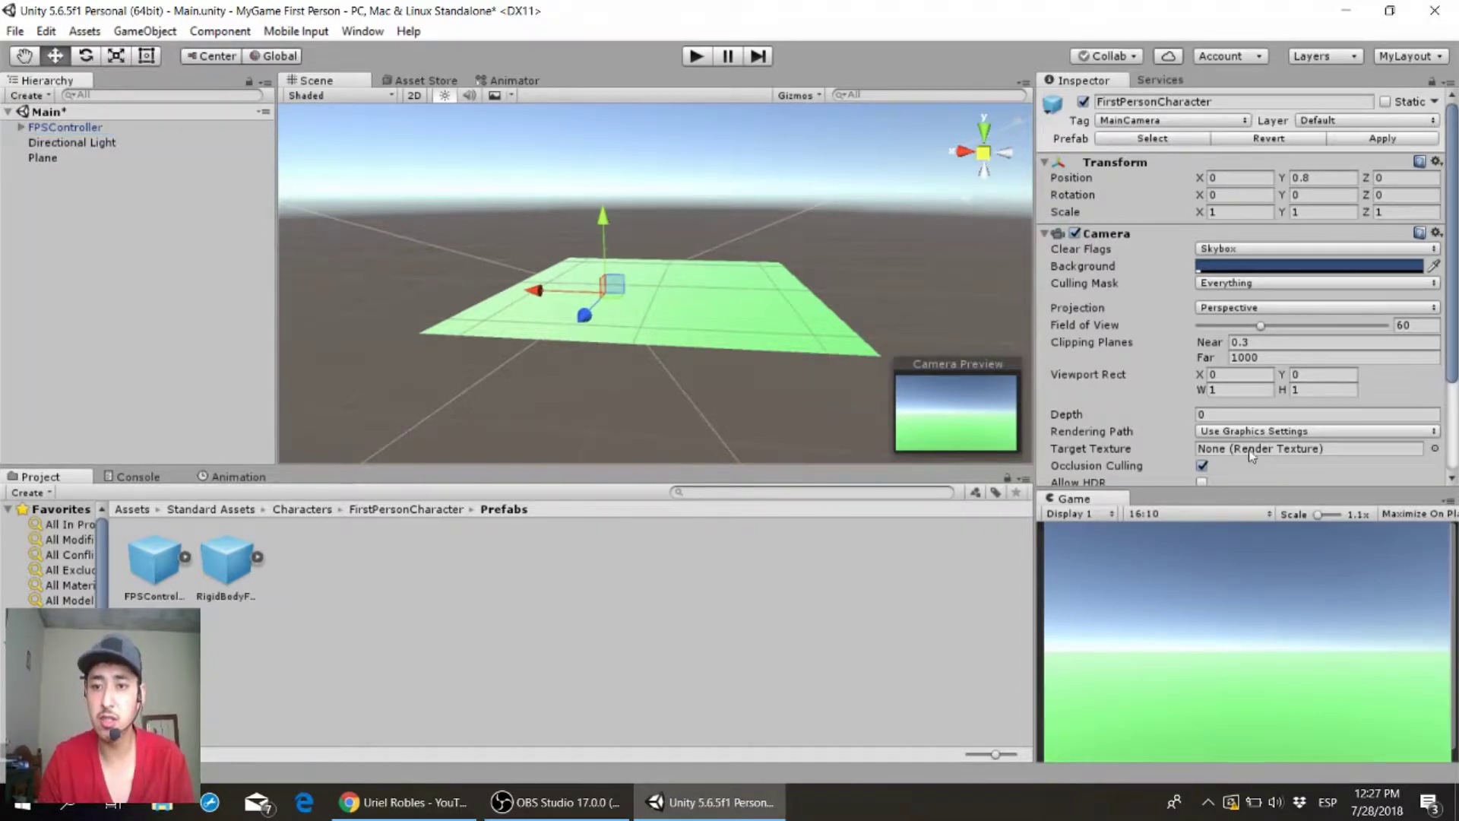
scroll(1454, 238, "down", 5)
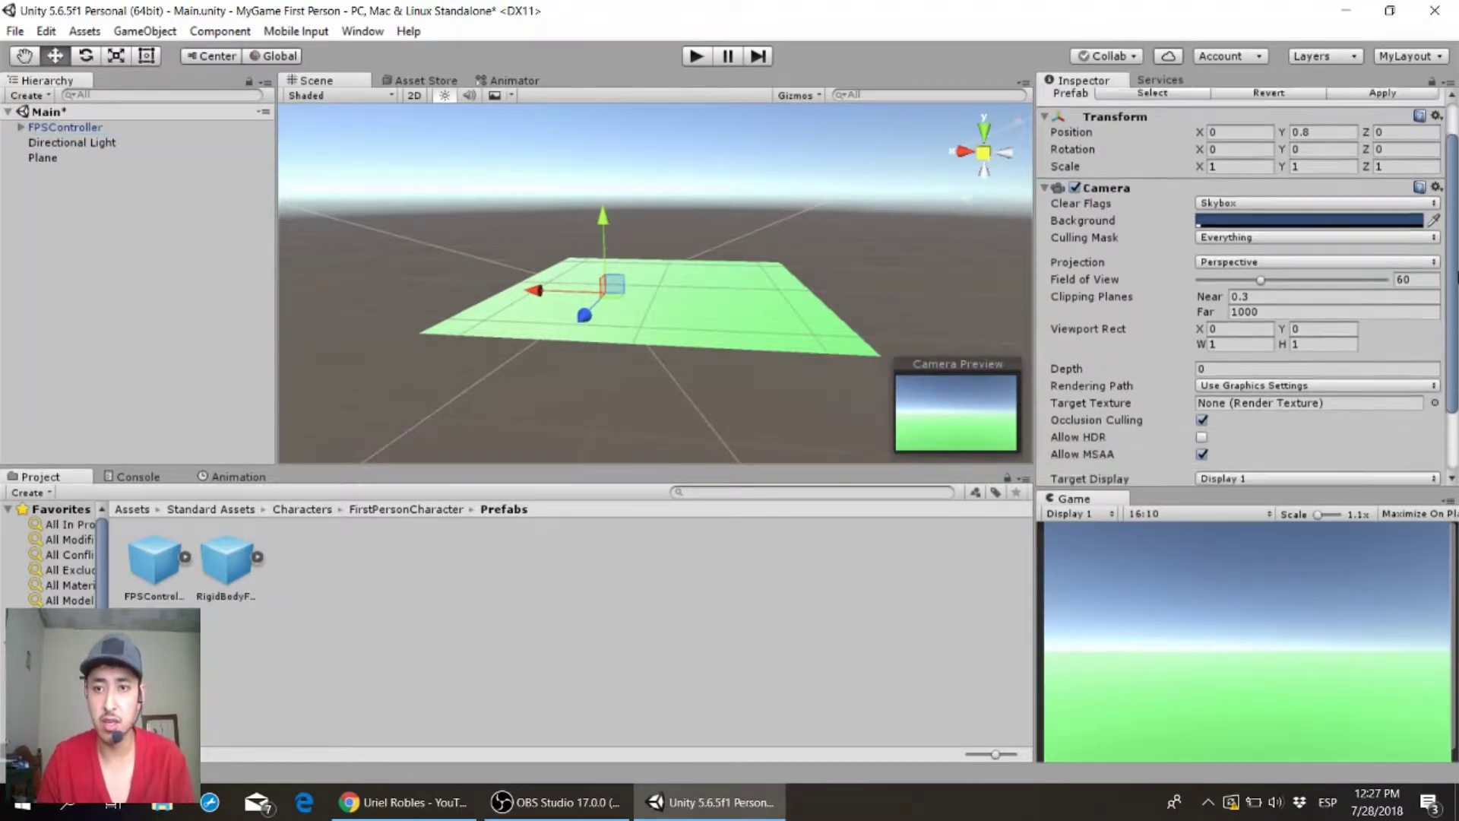
scroll(1455, 238, "up", 5)
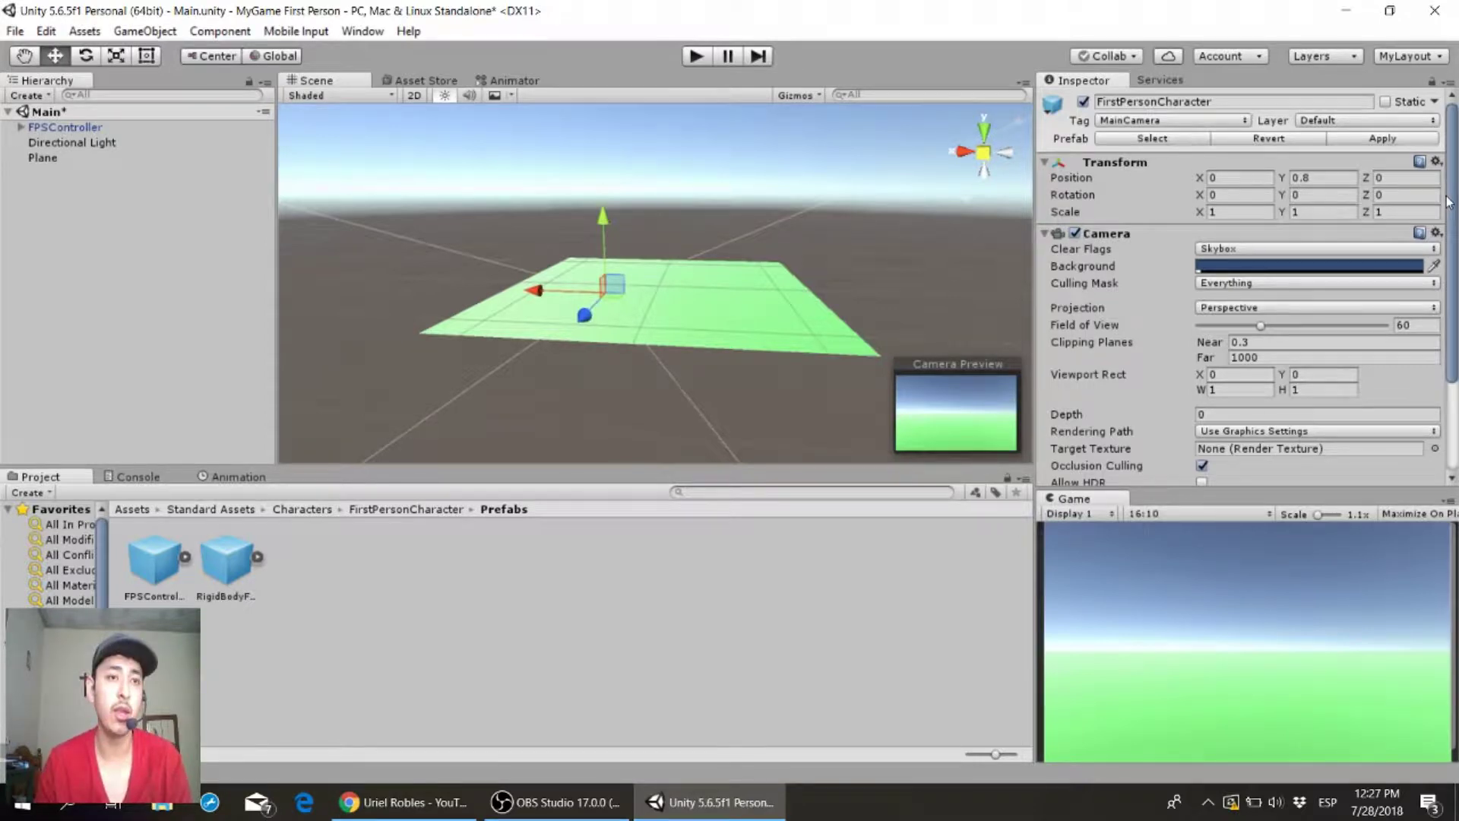
scroll(1239, 304, "down", 2)
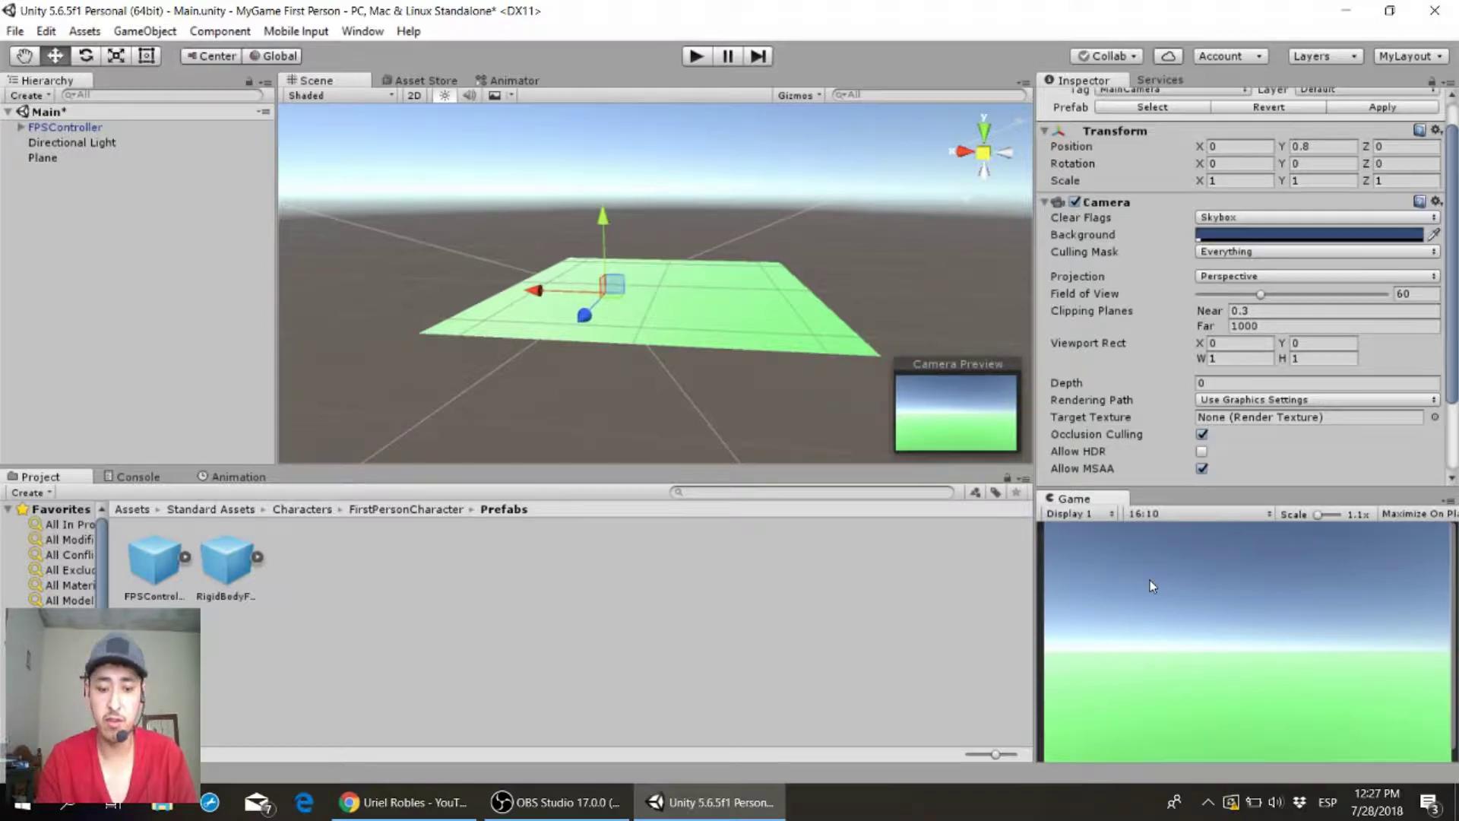
key("shift+space")
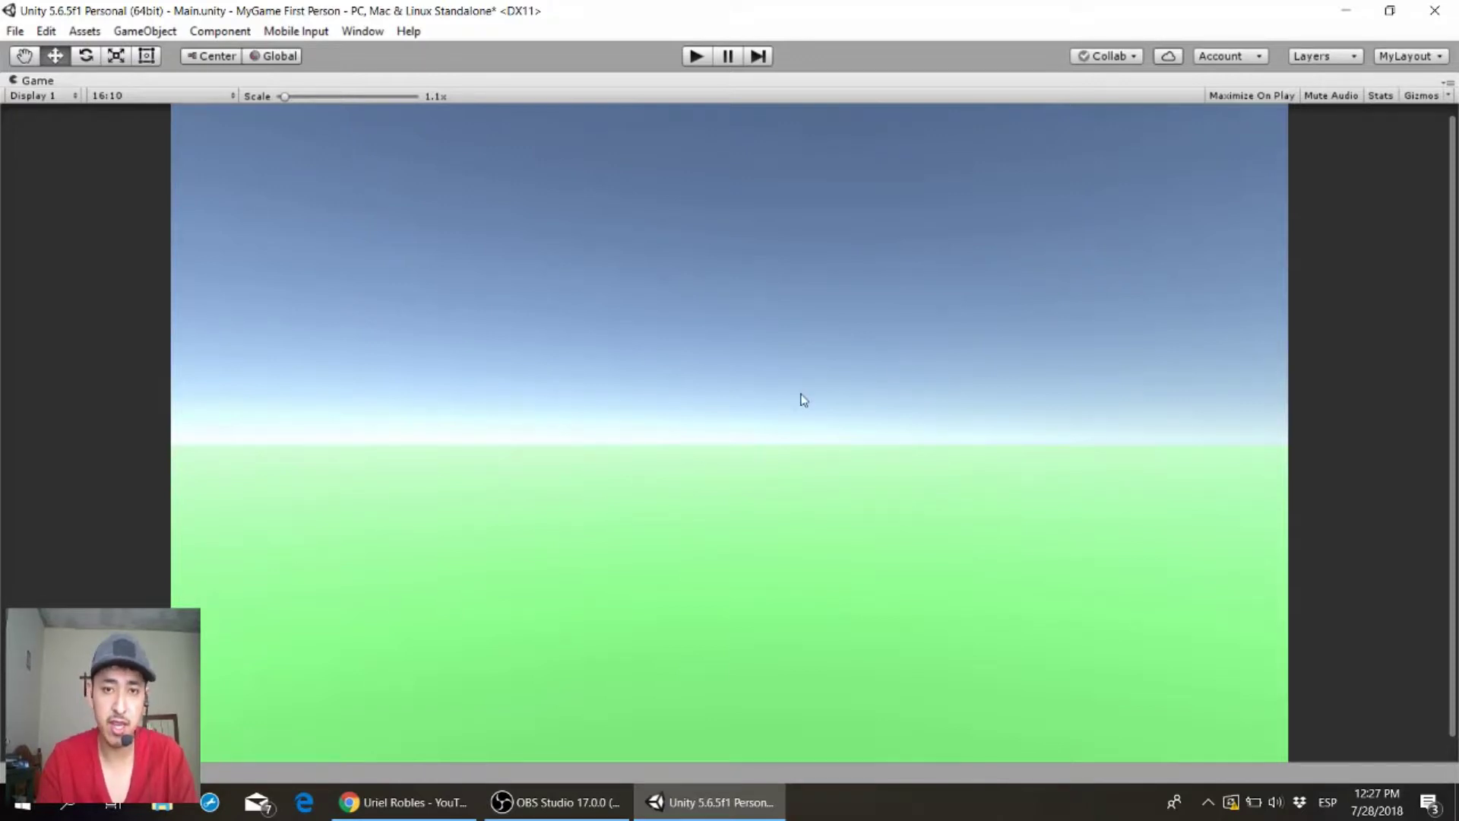
- Run the first-person scene in Play mode, stop it, and restore the docked editor layout
key("ctrl+p")
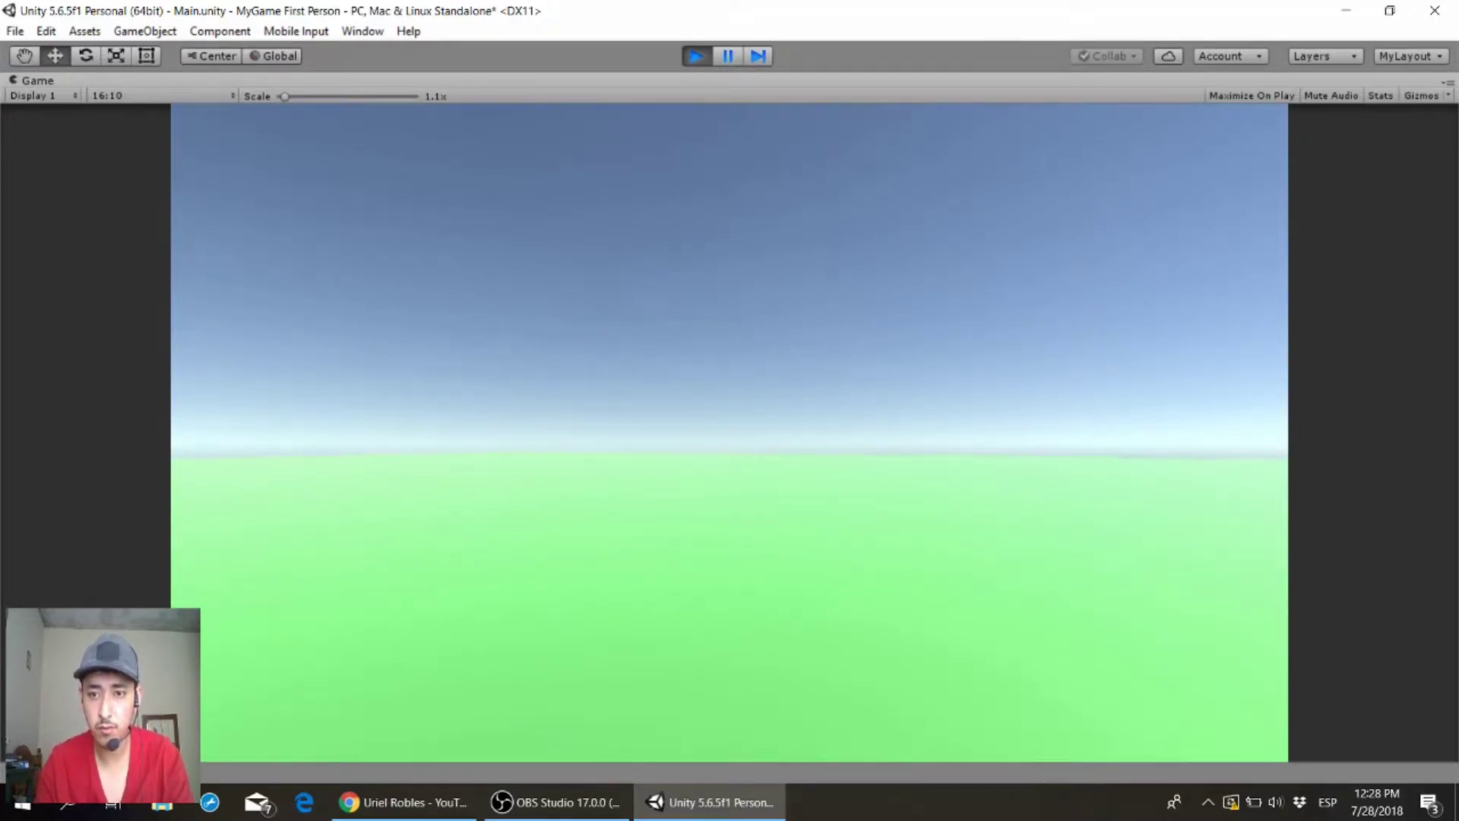
key("ctrl+p")
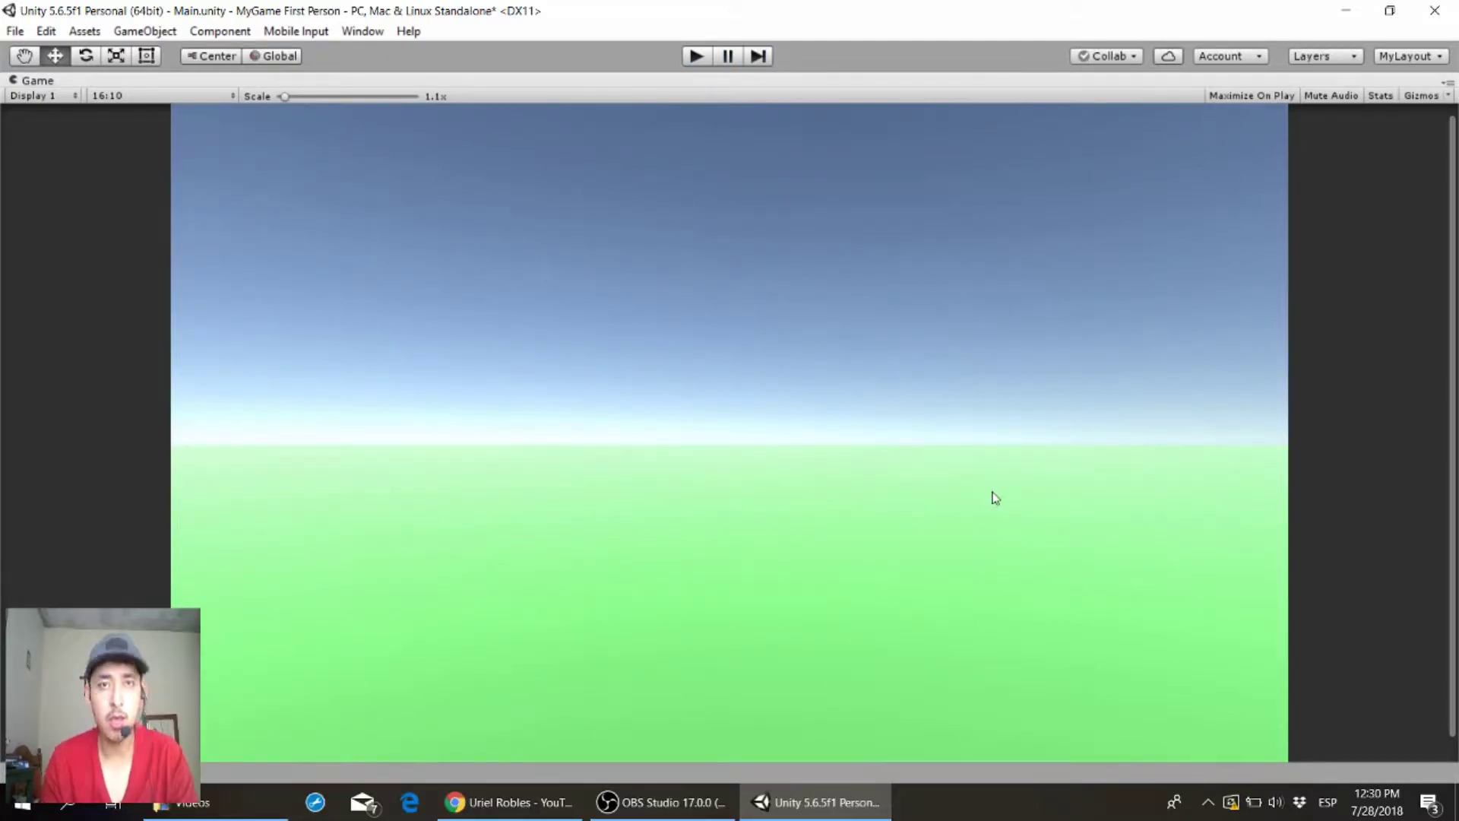
key("shift+space")
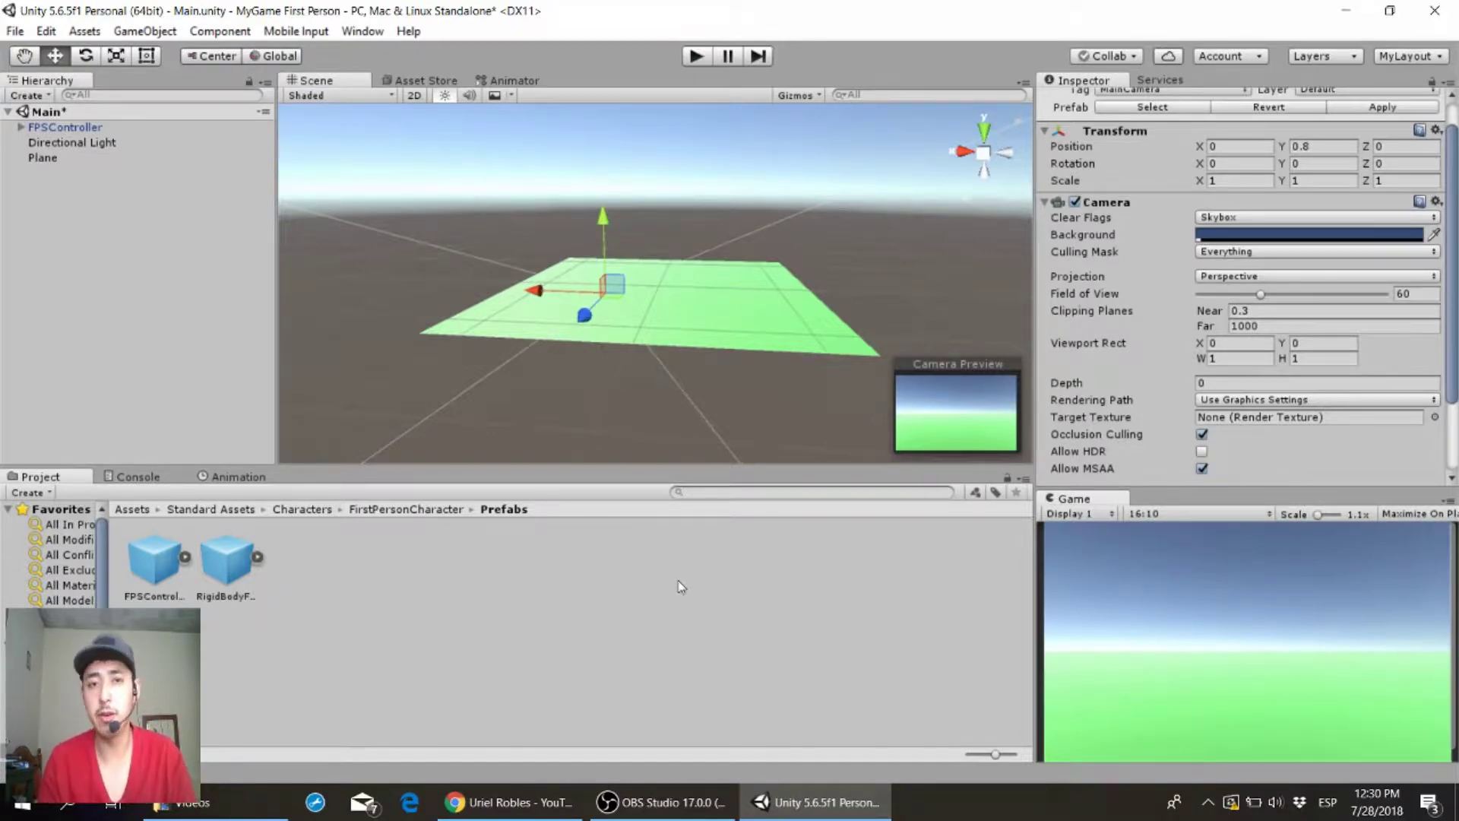
- Lift the Directional Light to about Y 82.7 and set its Intensity back to 1
left_click(70, 148)
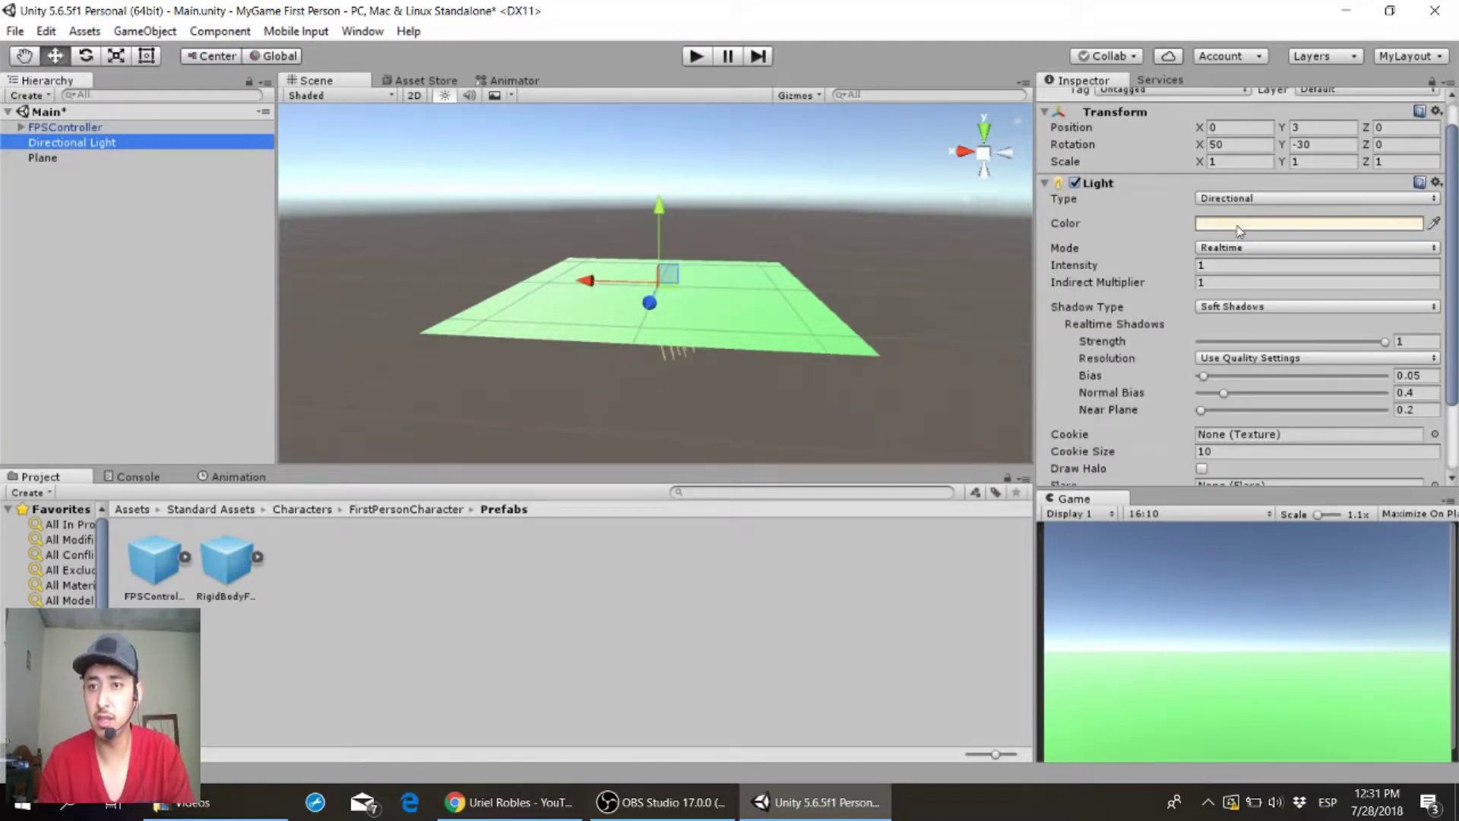
left_click_drag(1187, 266, 1095, 275)
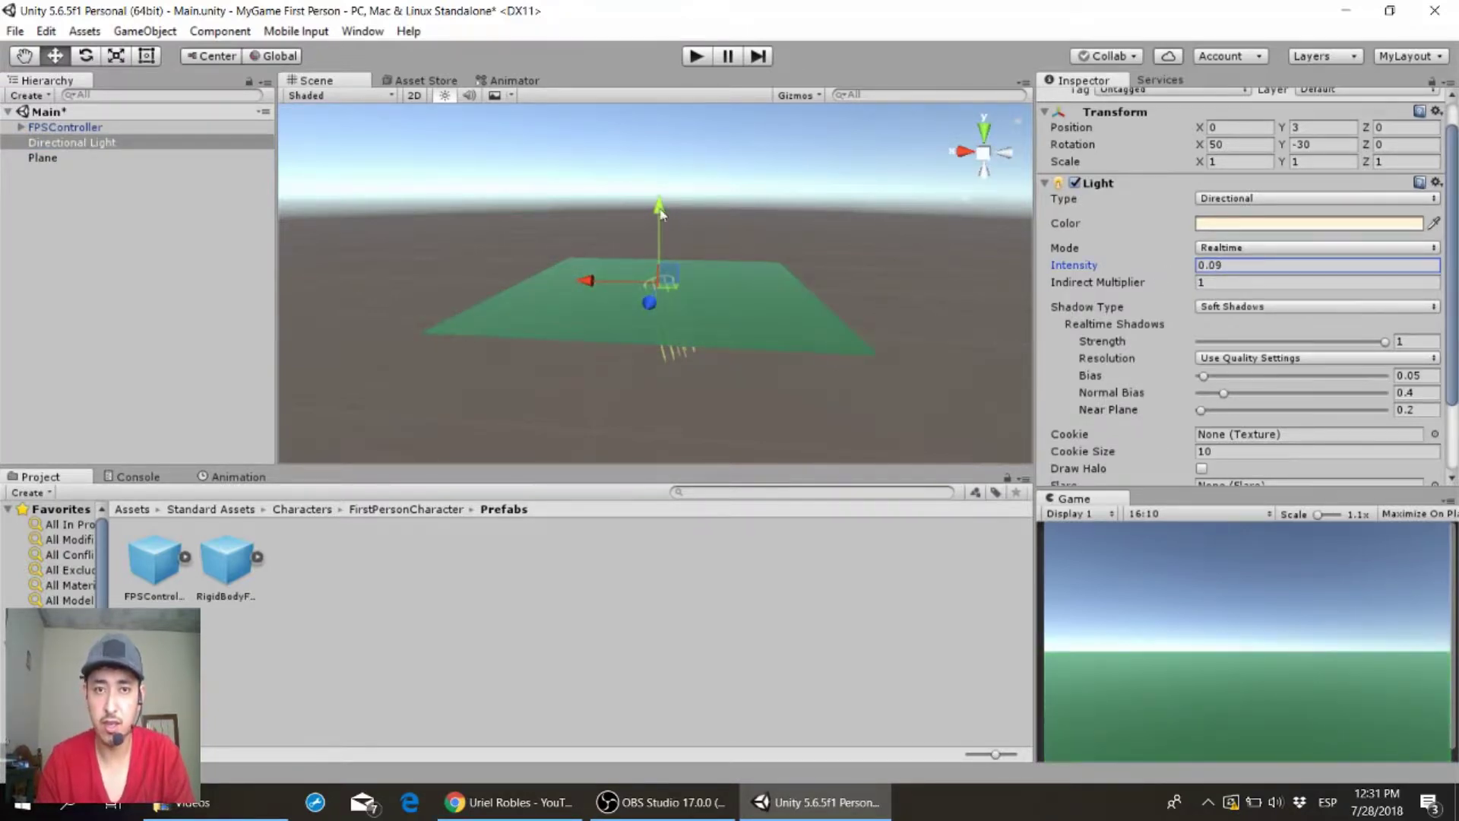
left_click_drag(660, 204, 665, 133)
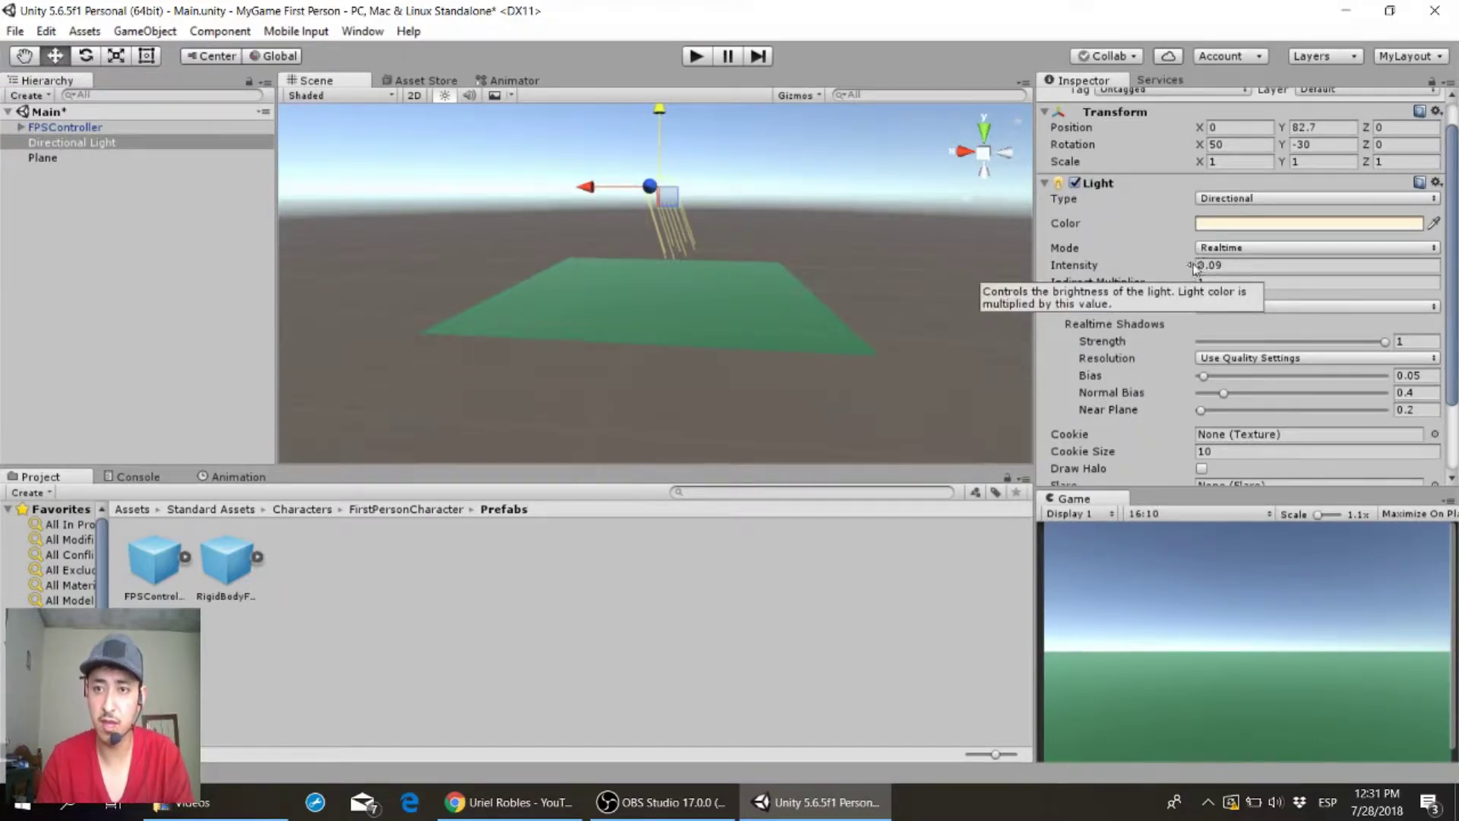
left_click(1198, 264)
type("1")
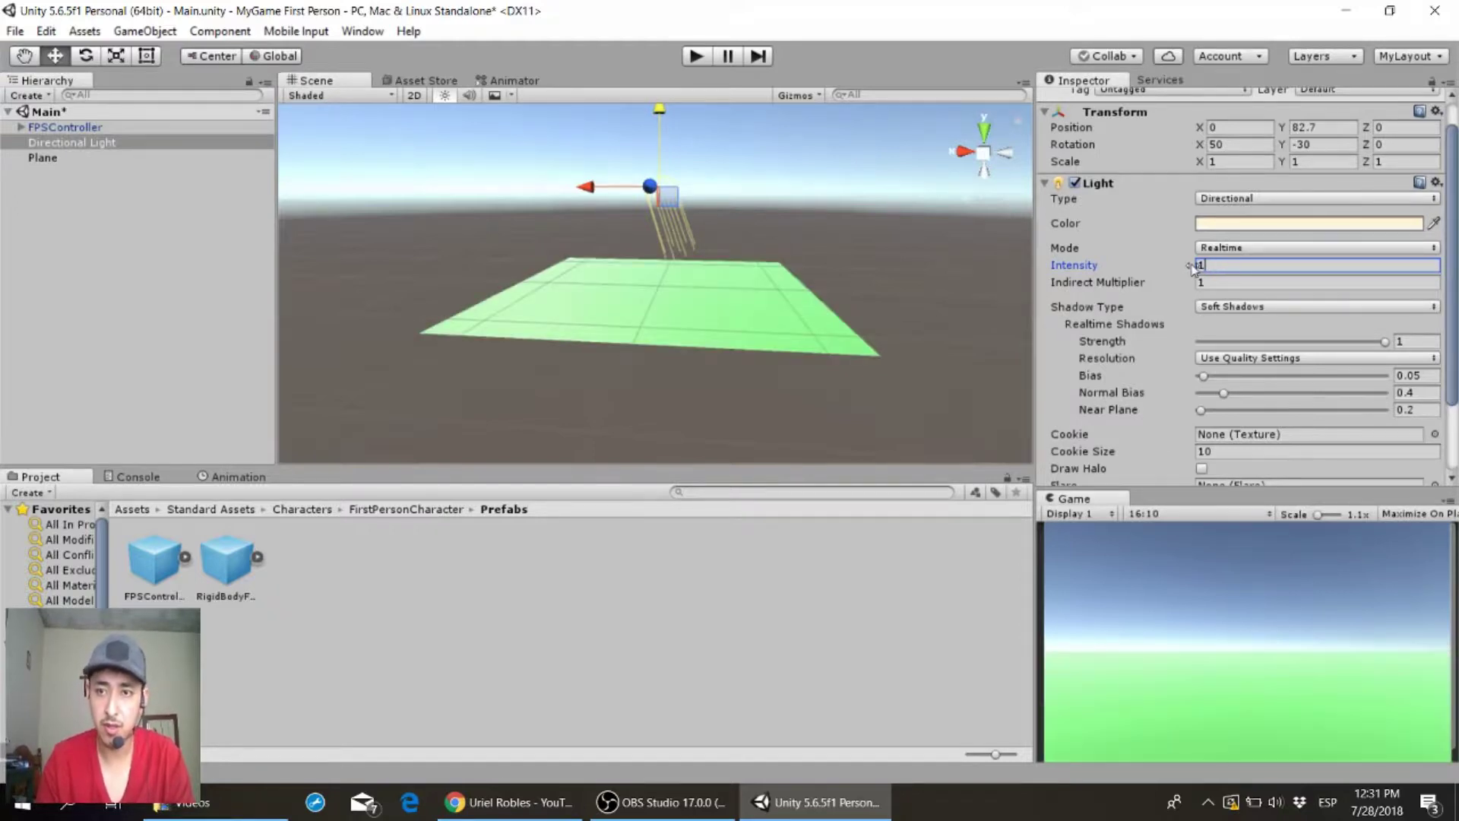
mouse_move(1192, 267)
left_mouse_down()
mouse_move(1139, 268)
mouse_move(1190, 264)
mouse_move(1153, 283)
left_mouse_up()
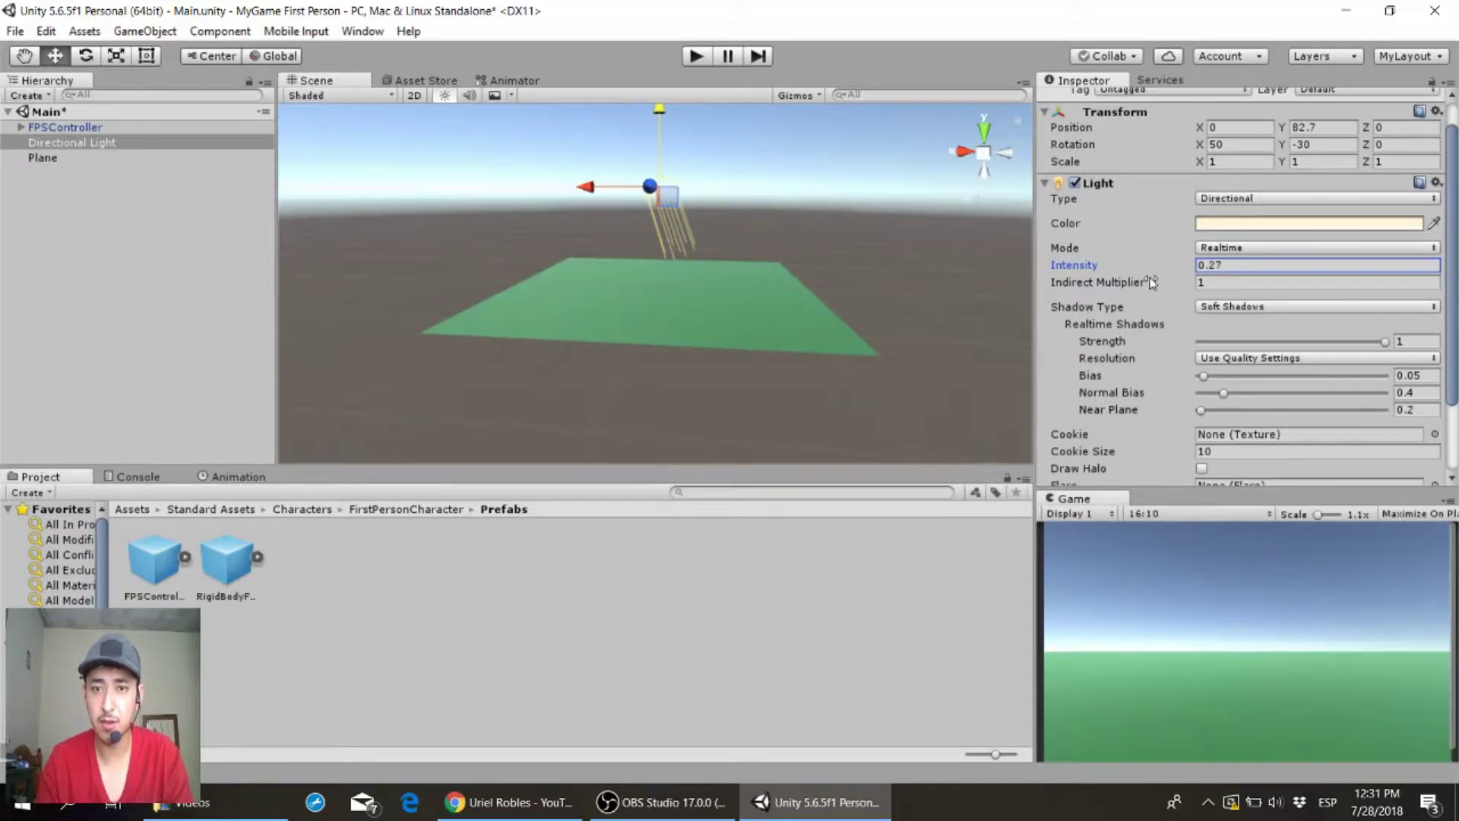
left_click(1220, 267)
type("1")
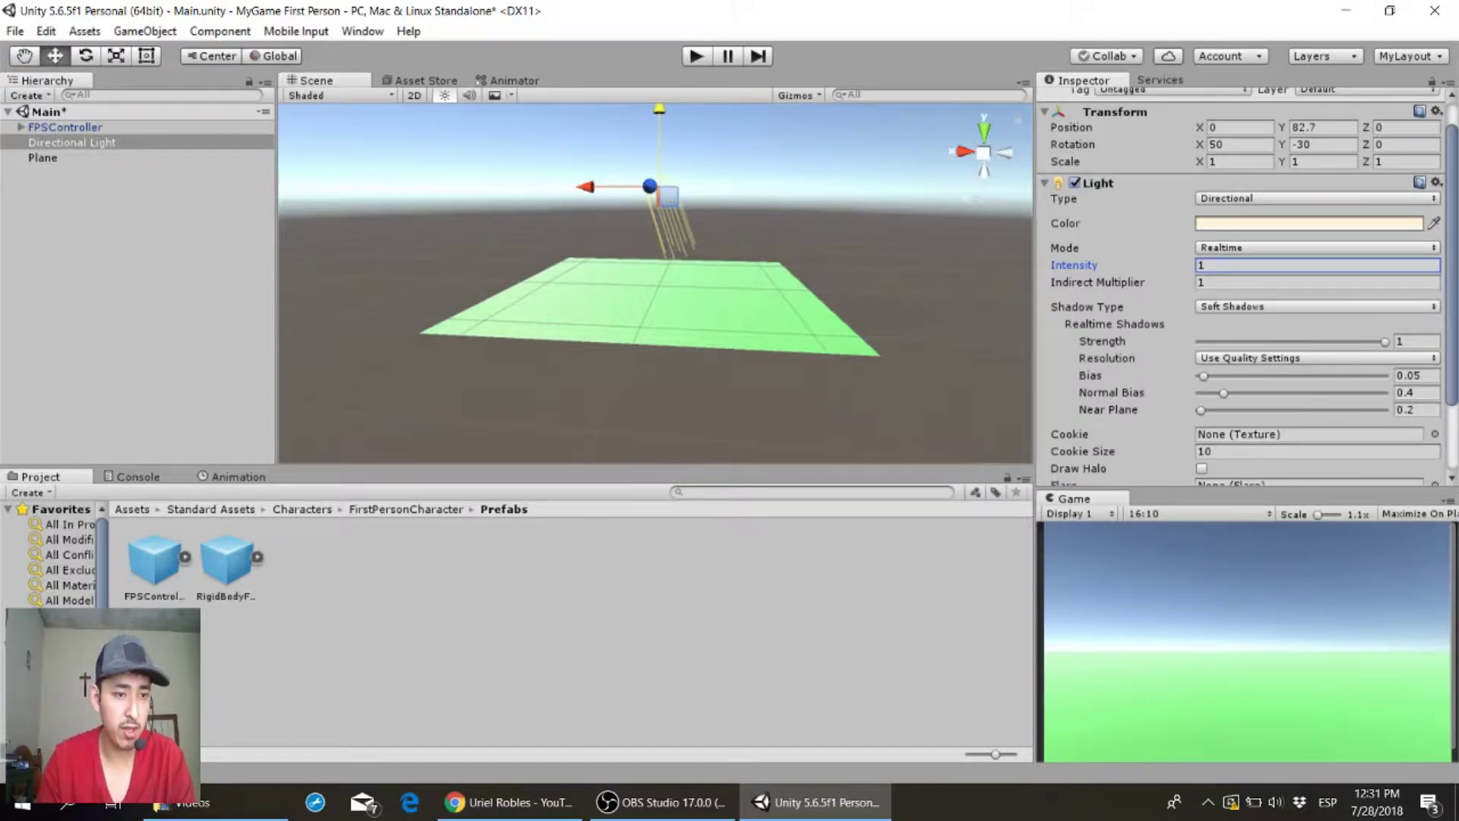
- Set the Grass material's albedo to dark green 0B4400 and check it on the Plane
left_click(155, 558)
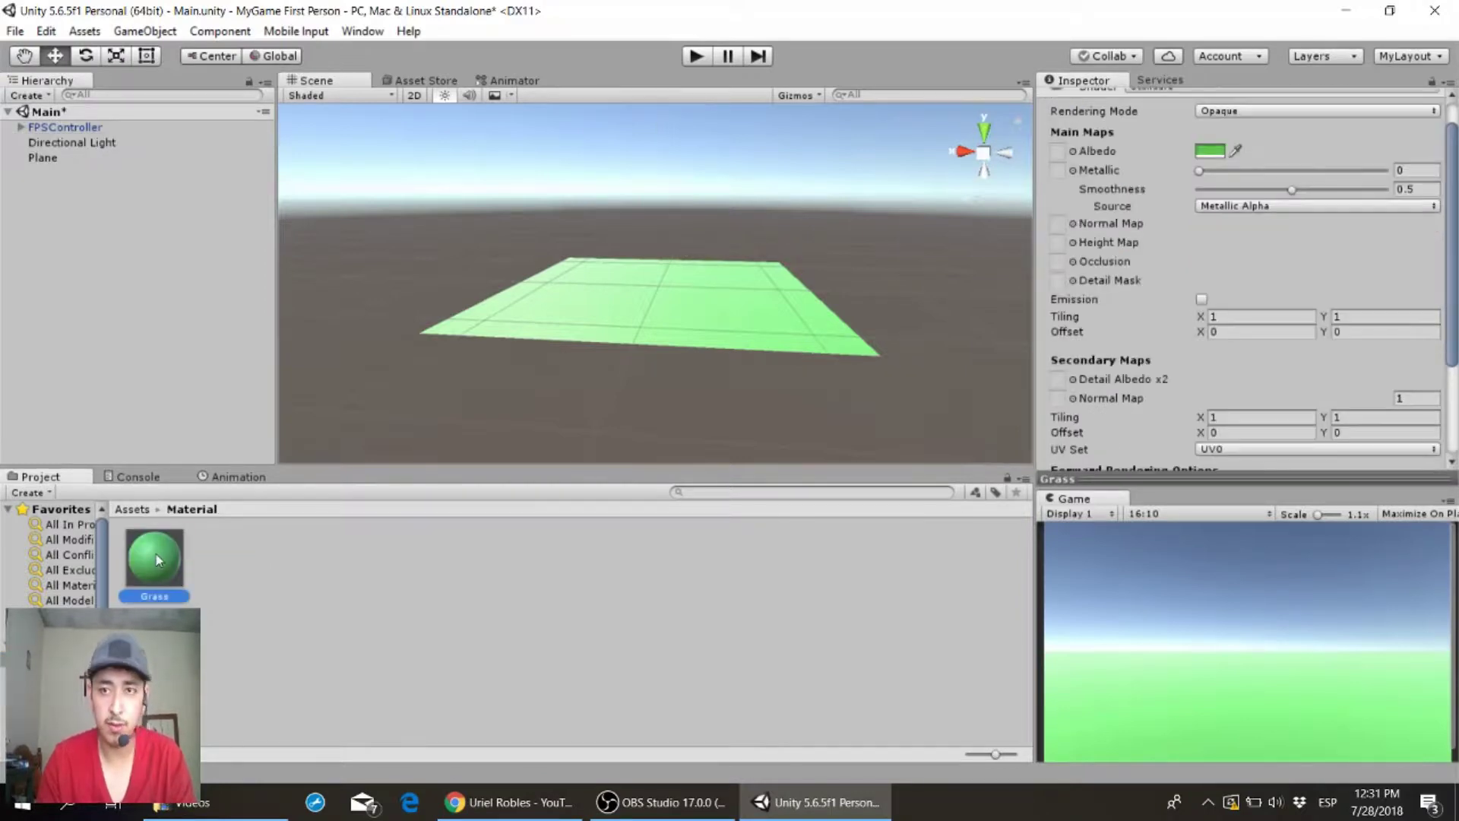
left_click(1210, 151)
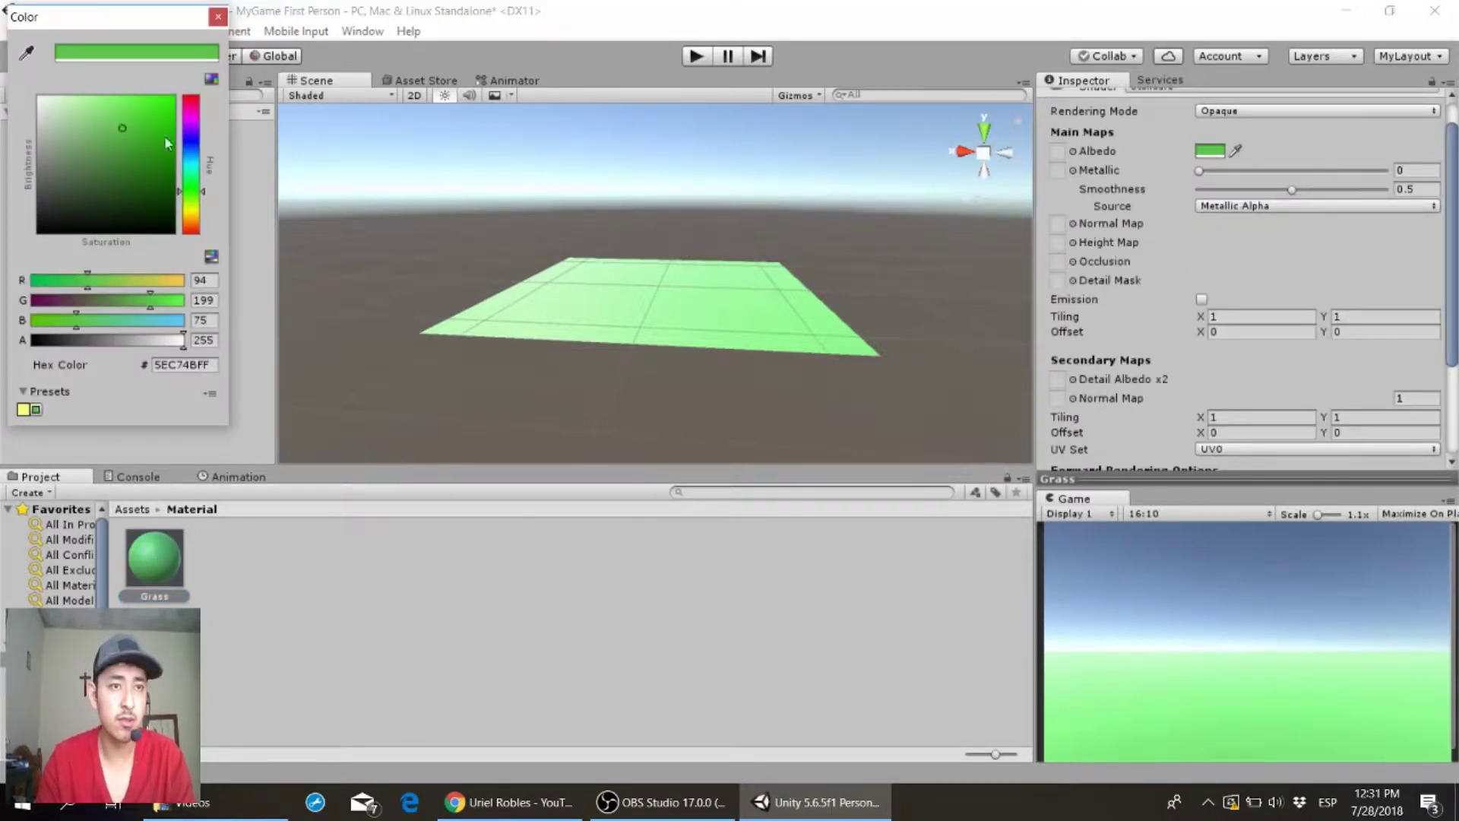
mouse_move(118, 125)
left_mouse_down()
mouse_move(147, 114)
mouse_move(299, 215)
mouse_move(272, 195)
left_mouse_up()
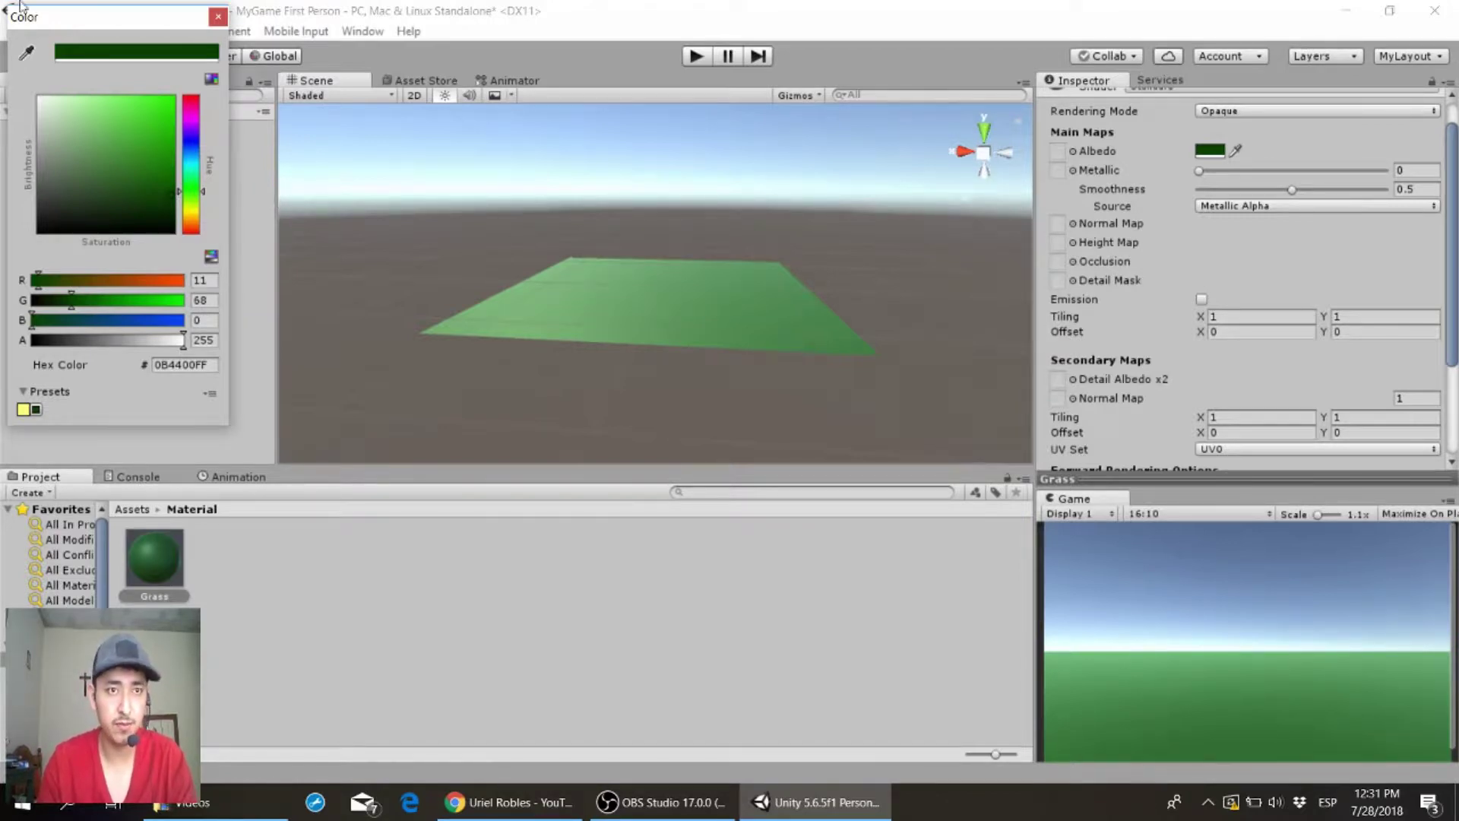
left_click(215, 18)
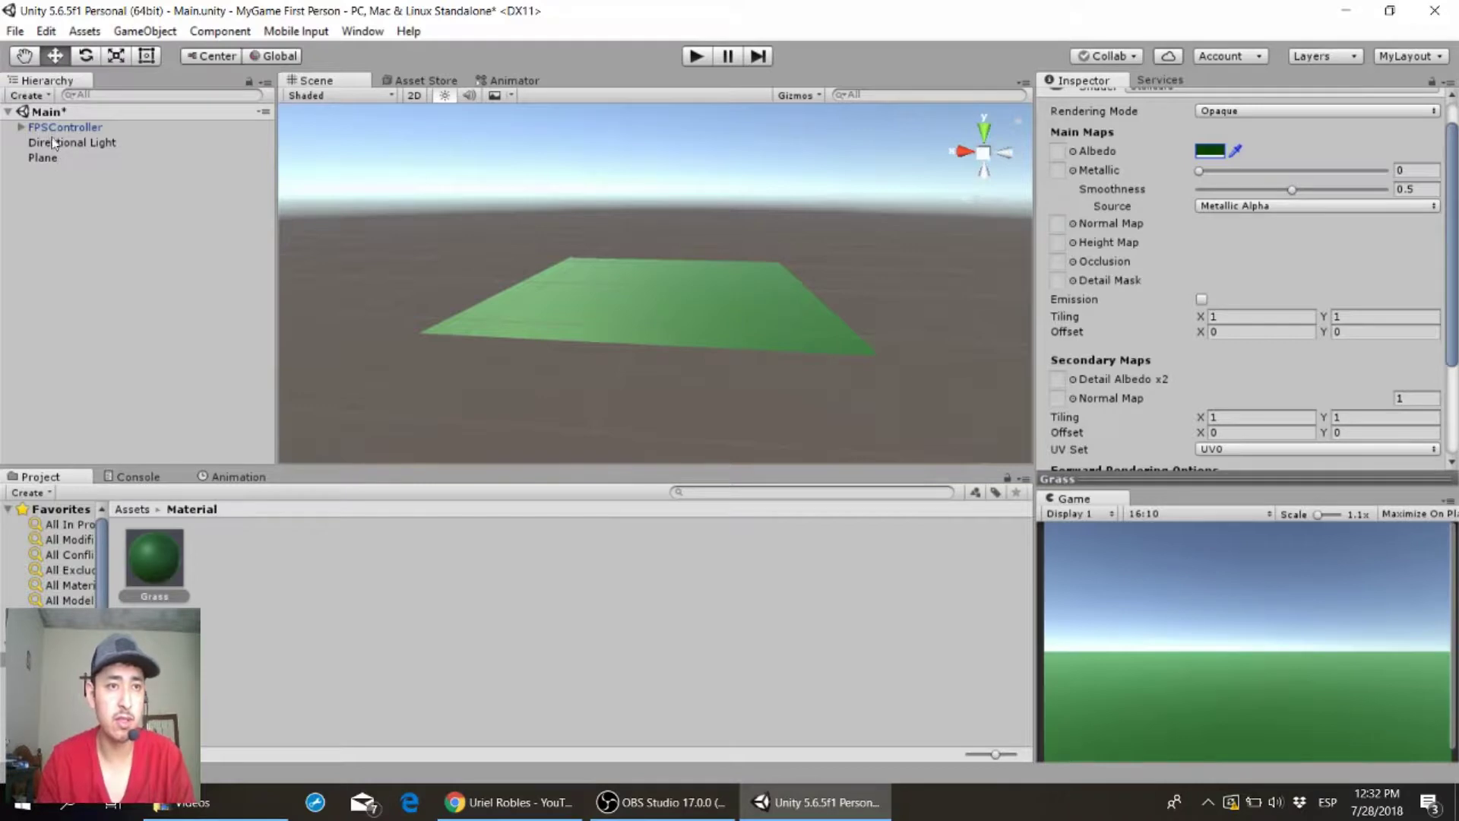
left_click(57, 158)
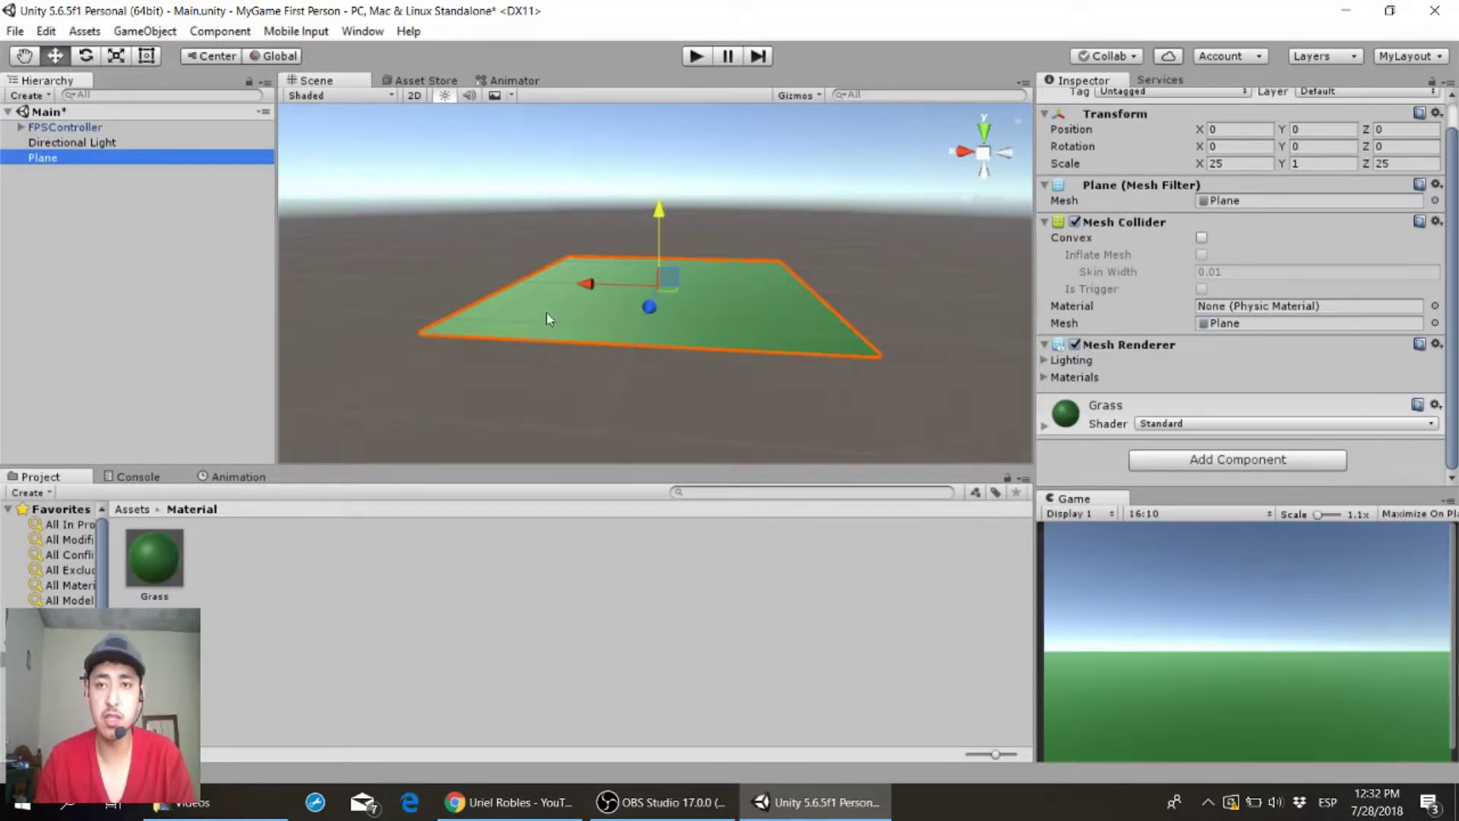
scroll(1216, 304, "up", 1)
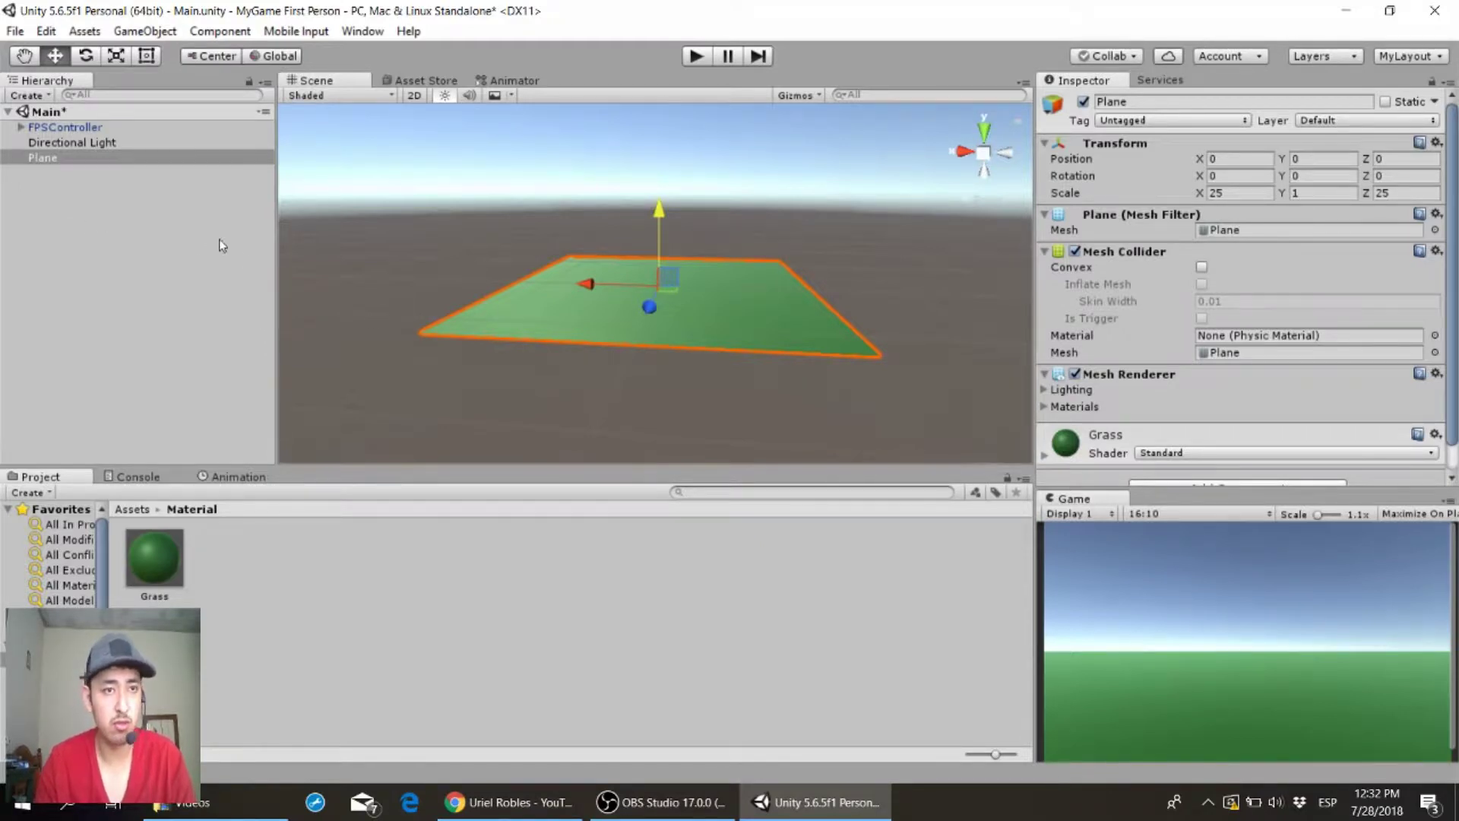
right_click(119, 218)
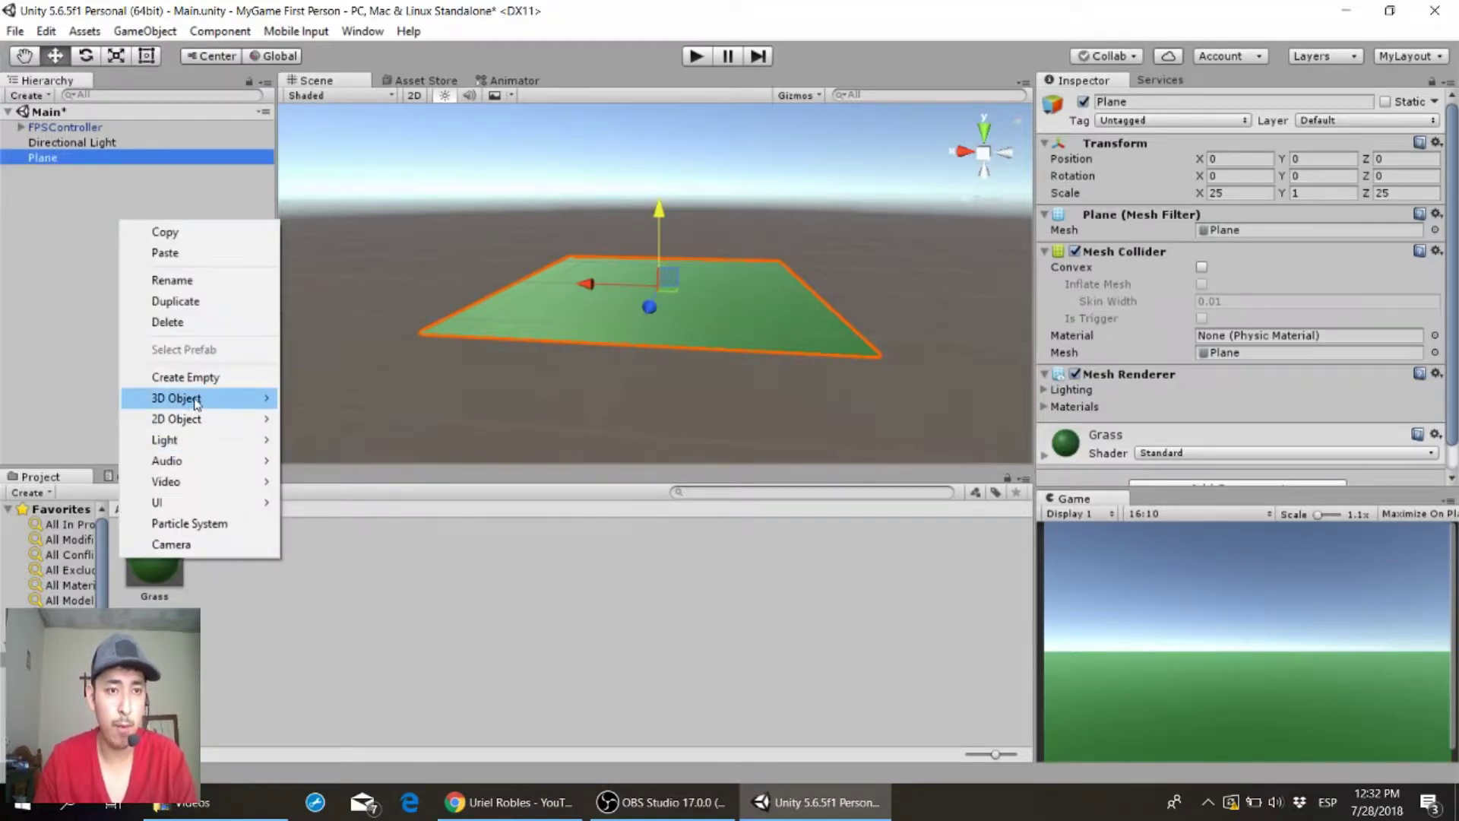
- Add a new Cube and move it out from under the Plane in the Hierarchy
mouse_move(196, 403)
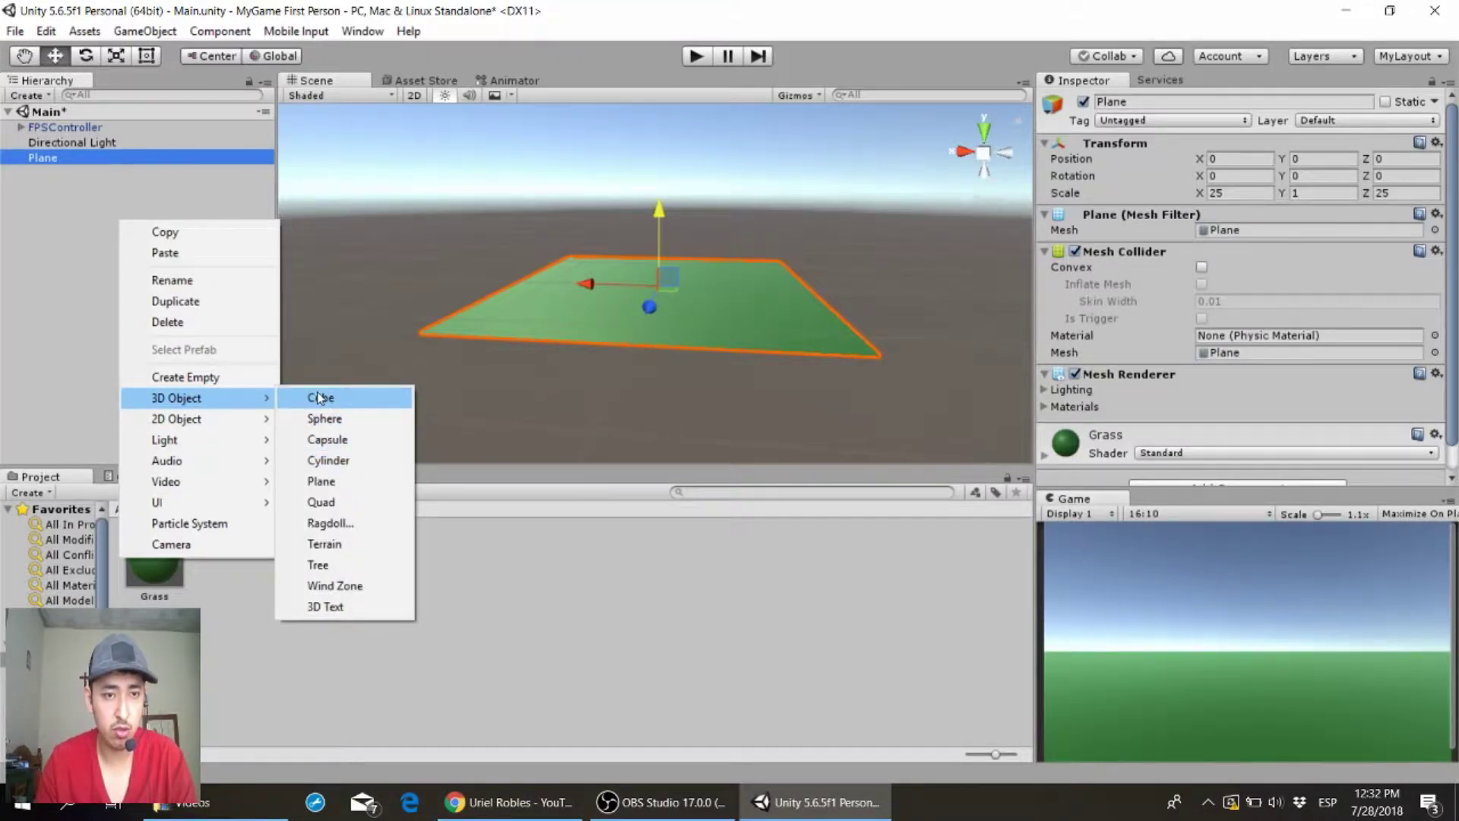
left_click(319, 397)
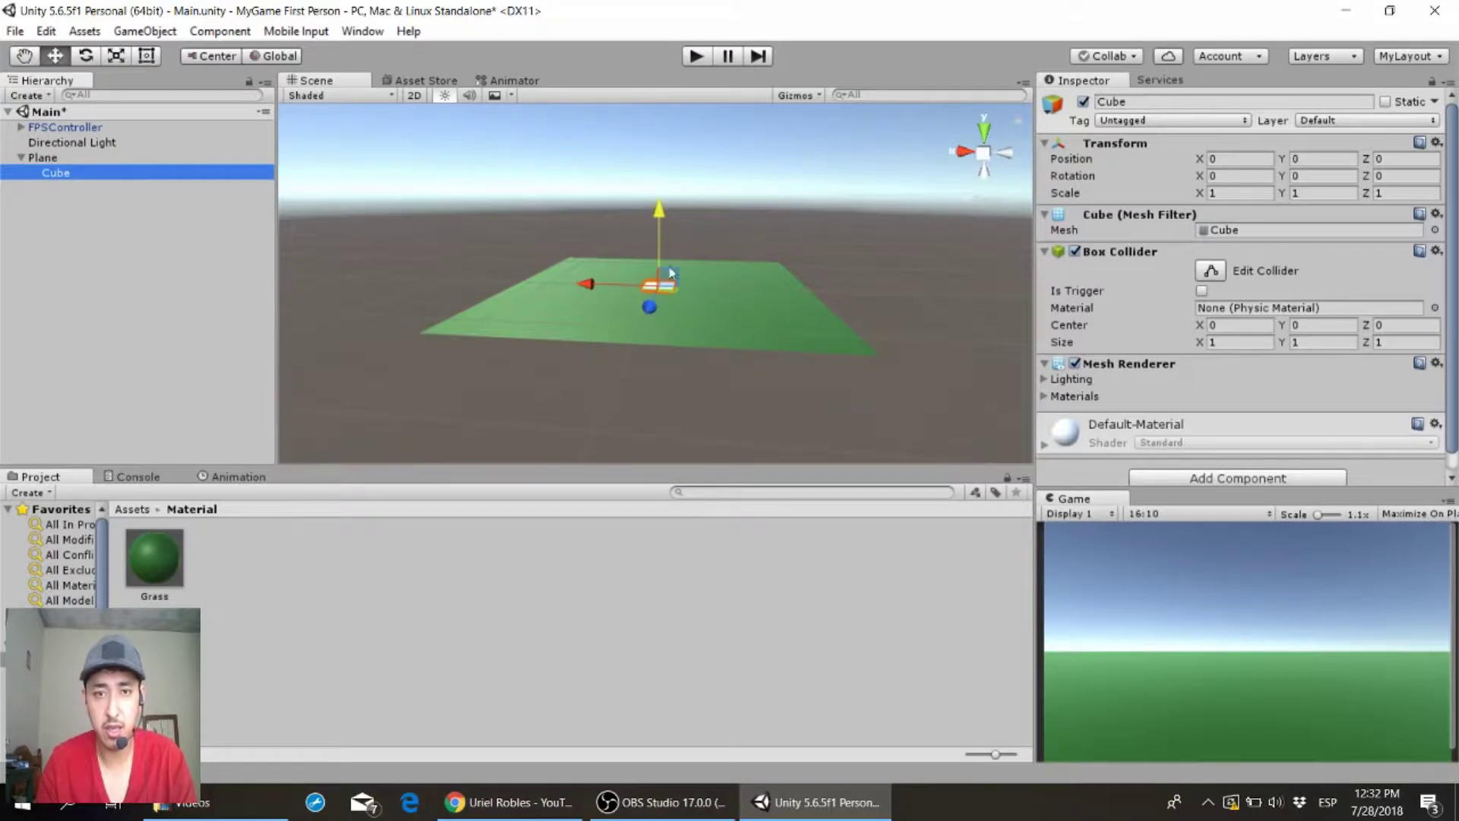
scroll(690, 262, "up", 2)
scroll(690, 263, "up", 2)
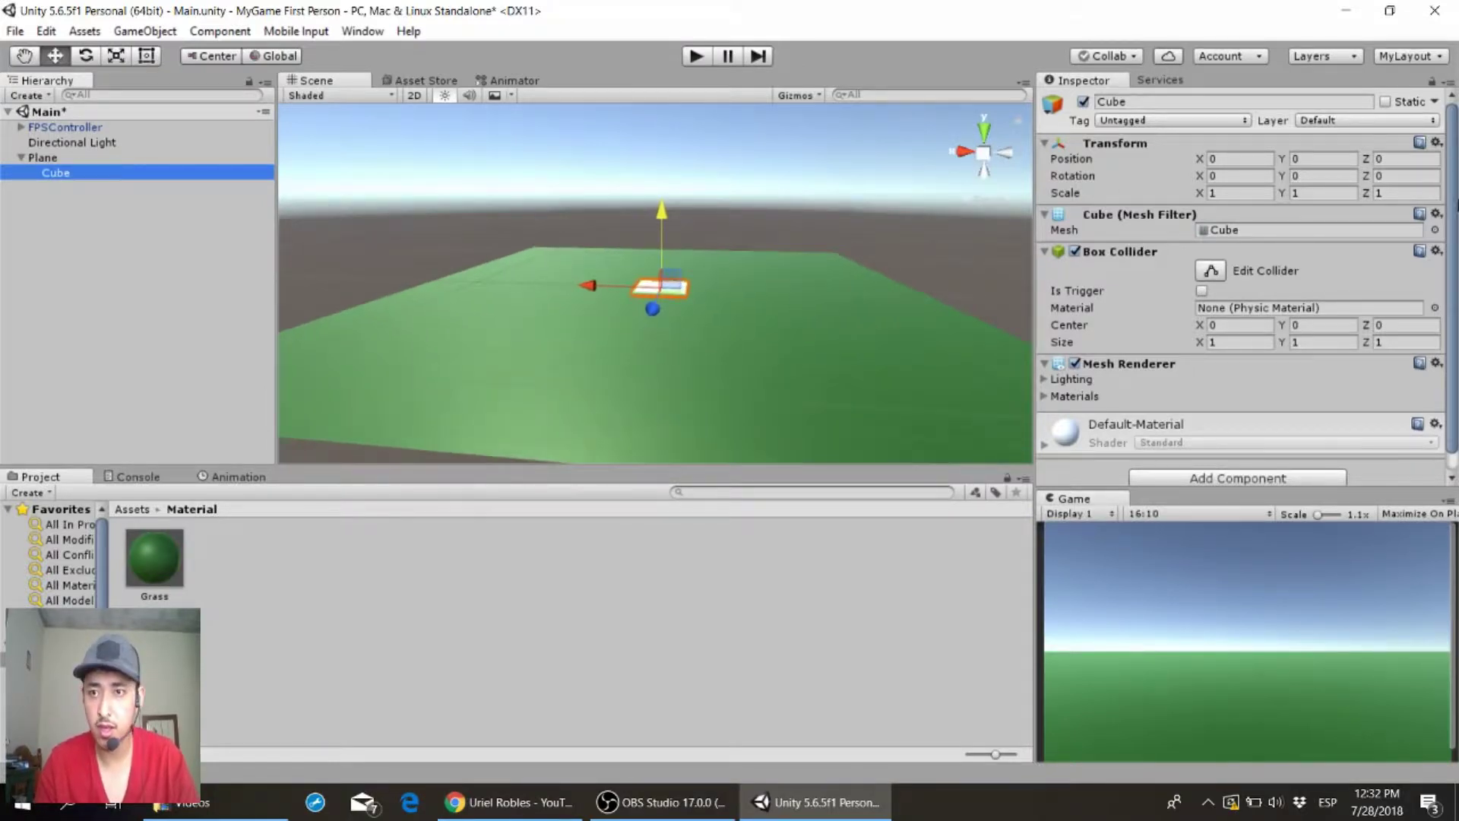
left_click_drag(659, 211, 645, 181)
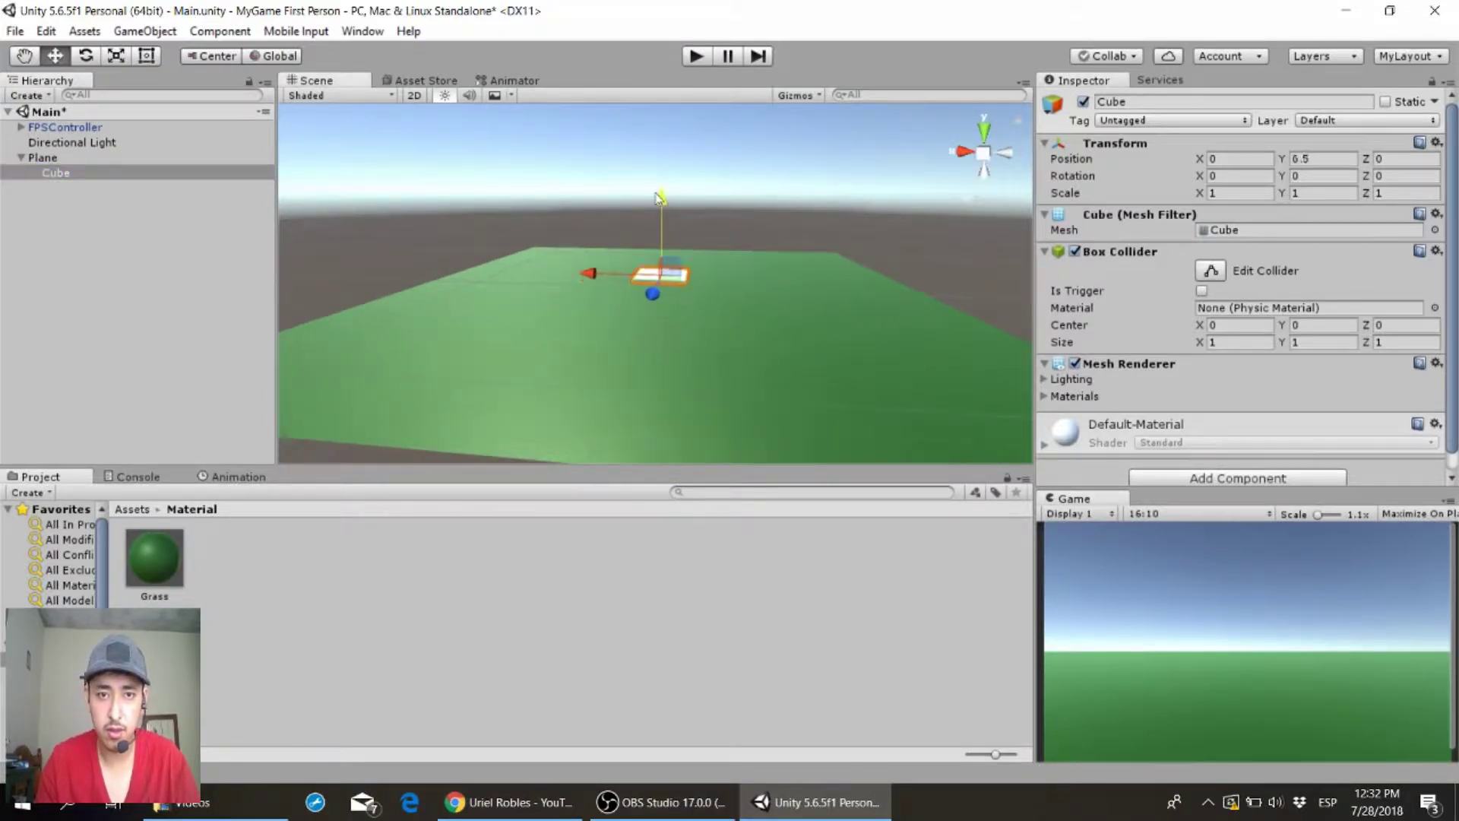
key("ctrl+z")
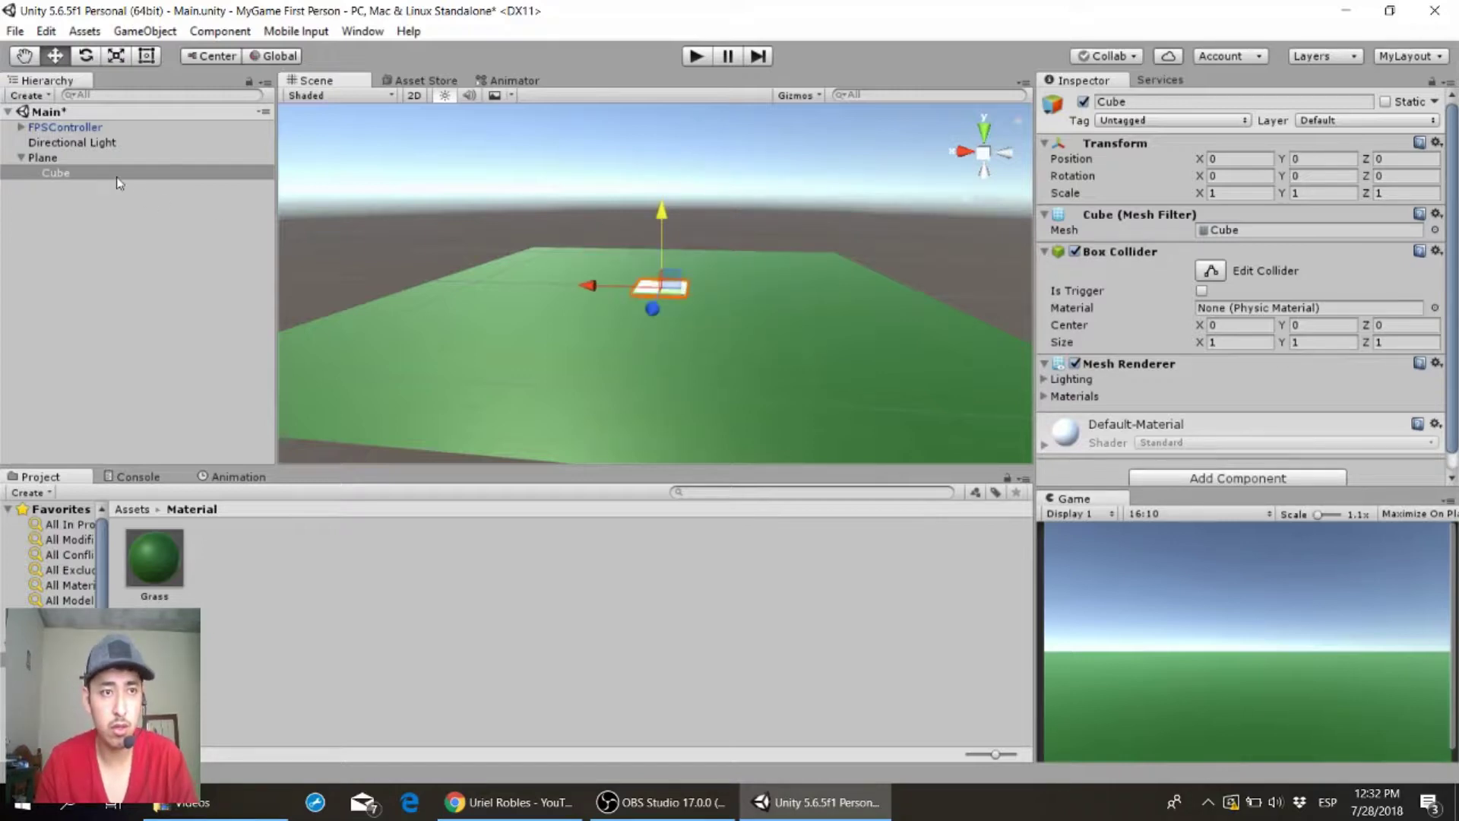
left_click_drag(116, 176, 114, 266)
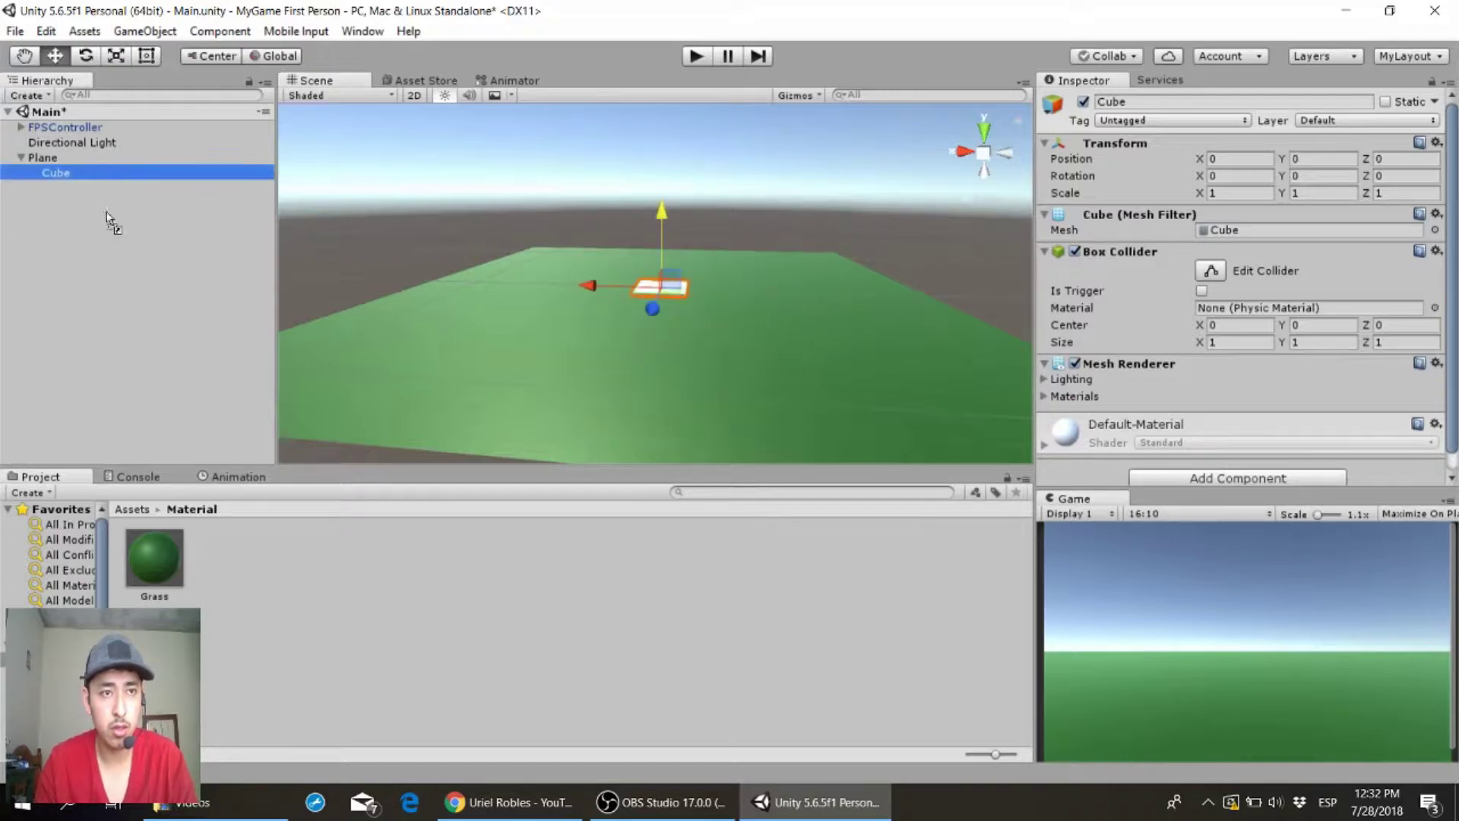
left_click(42, 157)
left_click(41, 172)
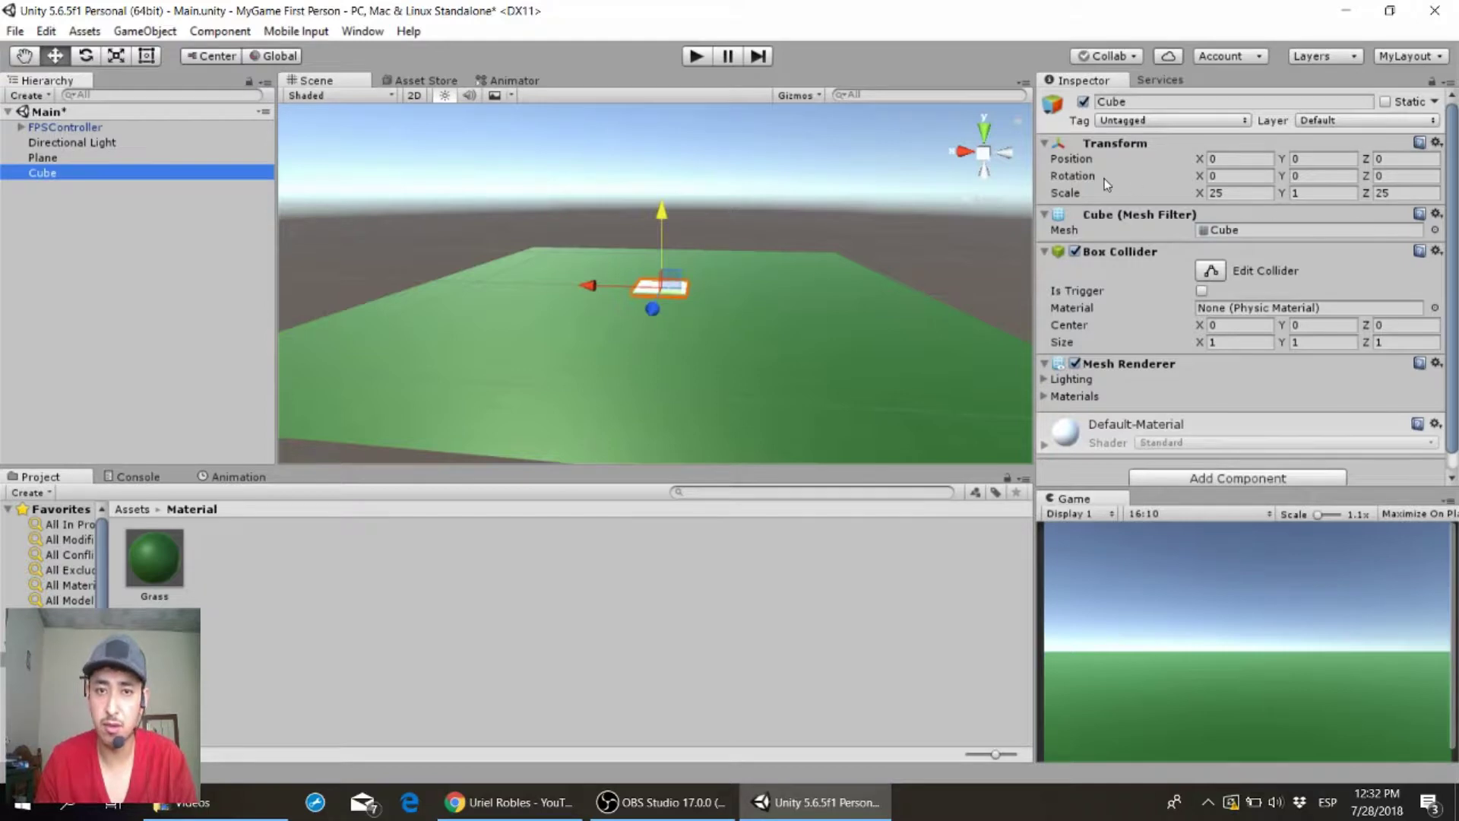
- Set the Cube's Scale X, Y and Z to 1 and frame it in the Scene view
left_click(1242, 192)
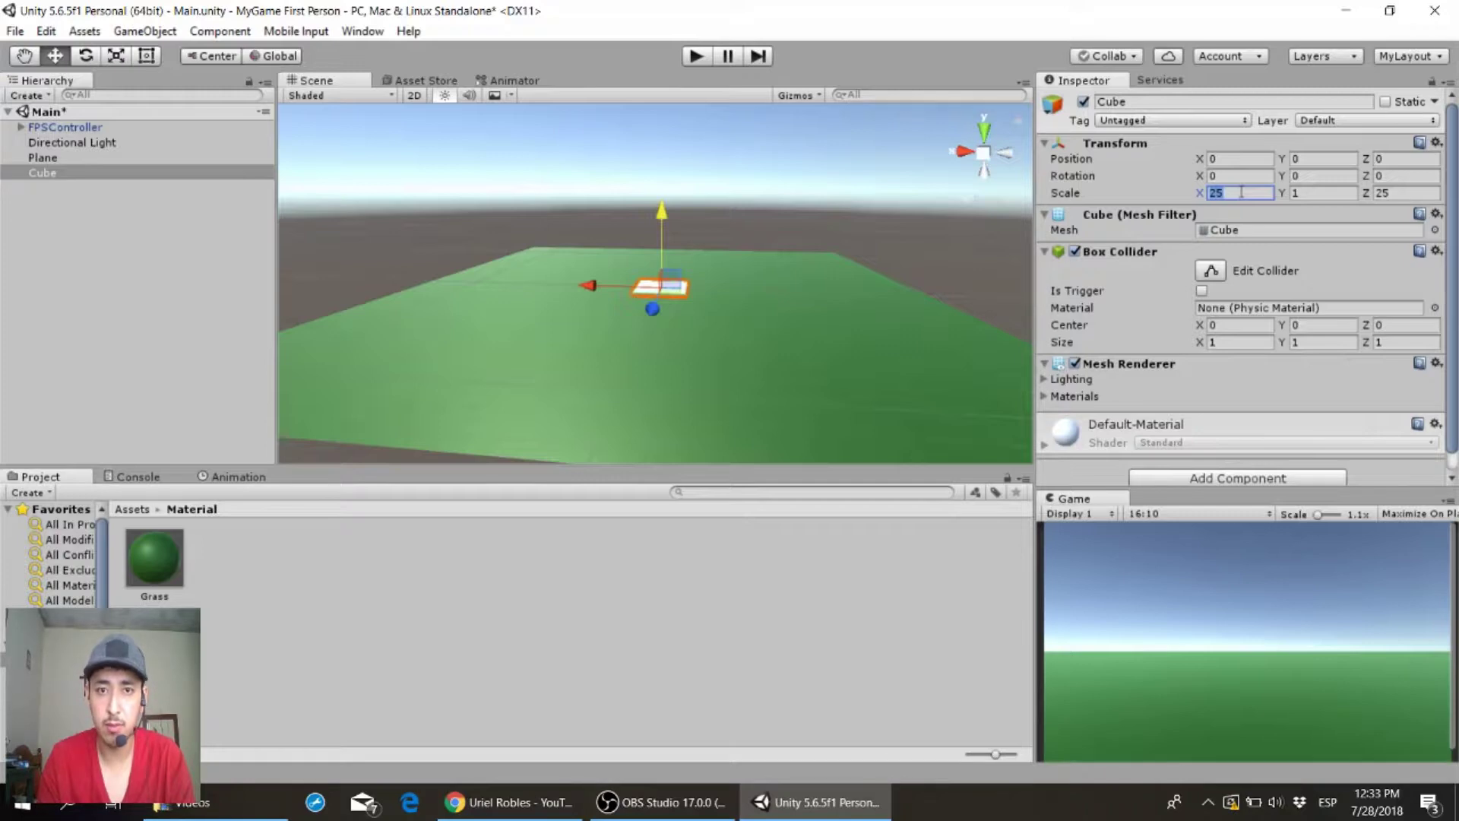
type("1")
key("Tab")
key("Tab")
type("1")
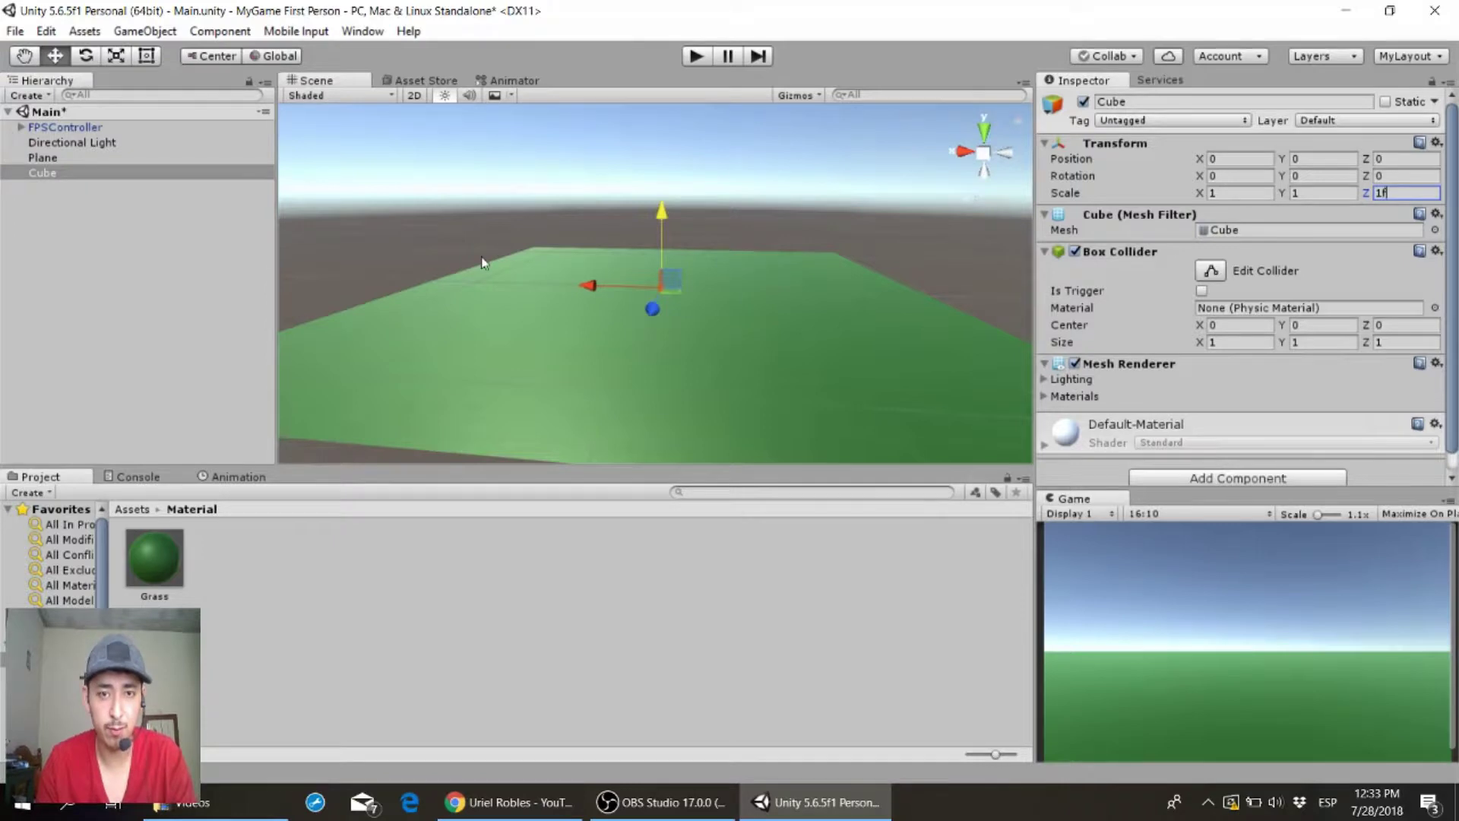
left_click(29, 171)
key("f")
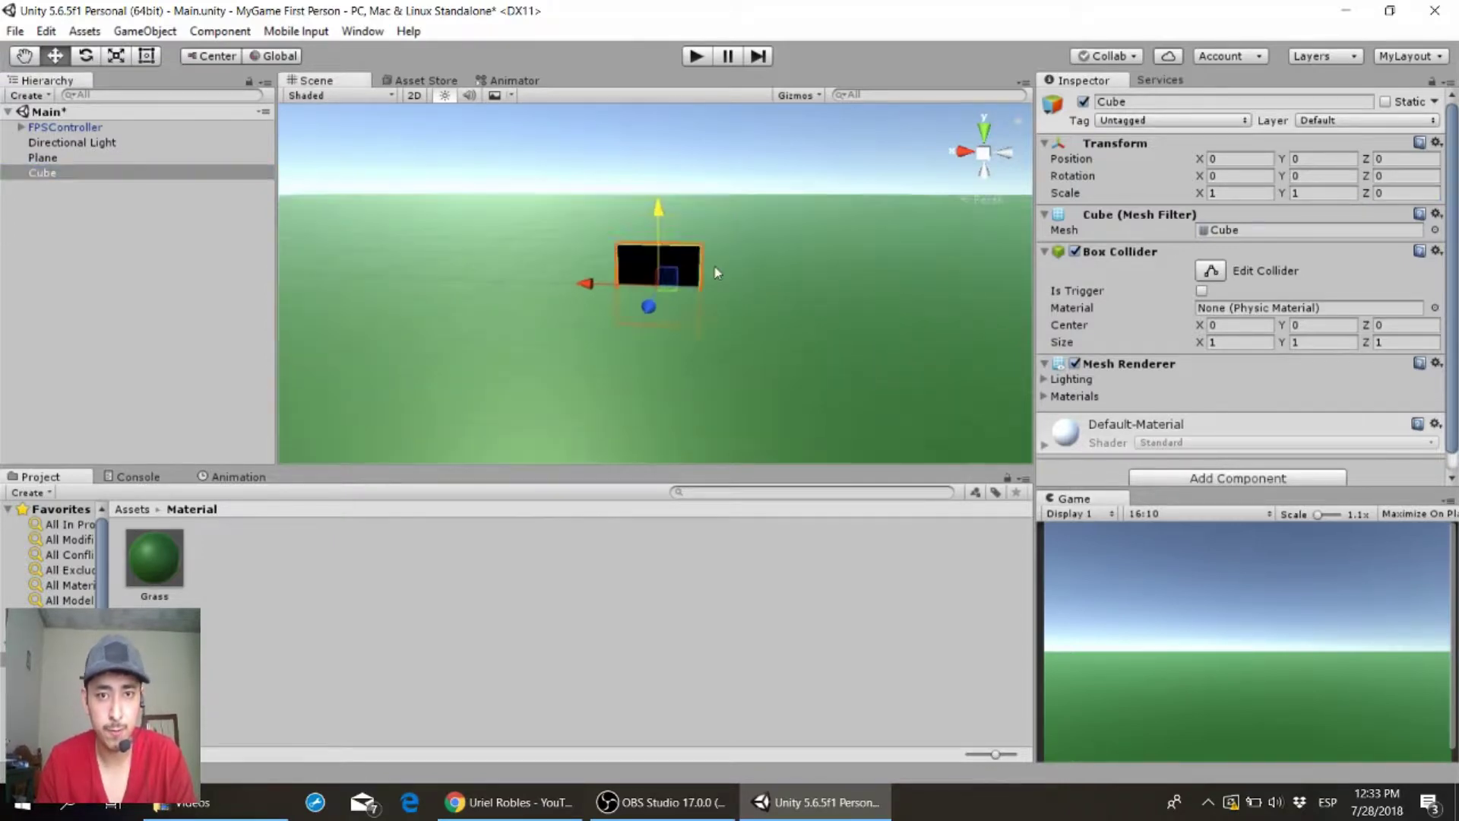
left_click(1391, 194)
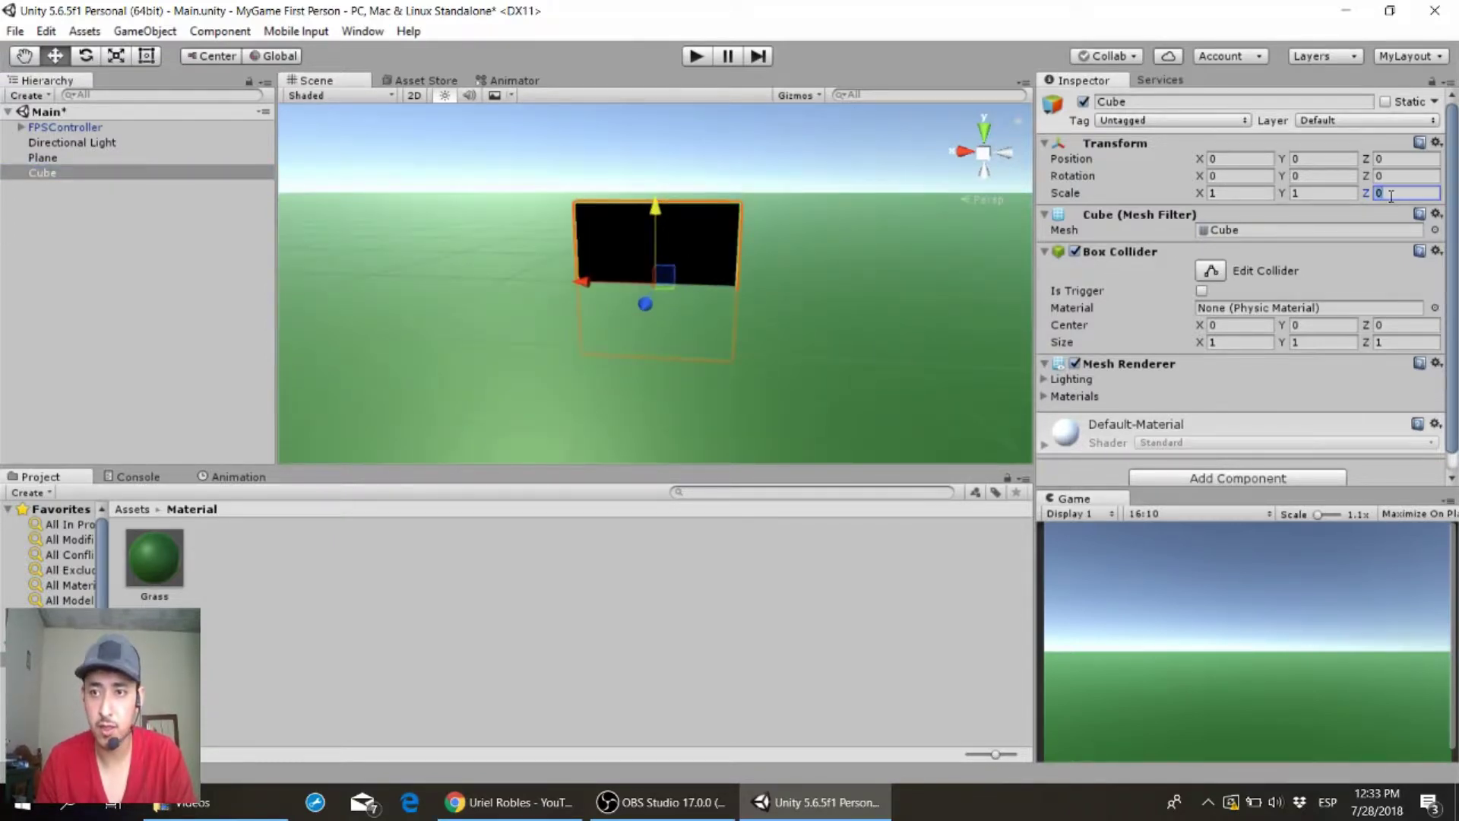
type("1")
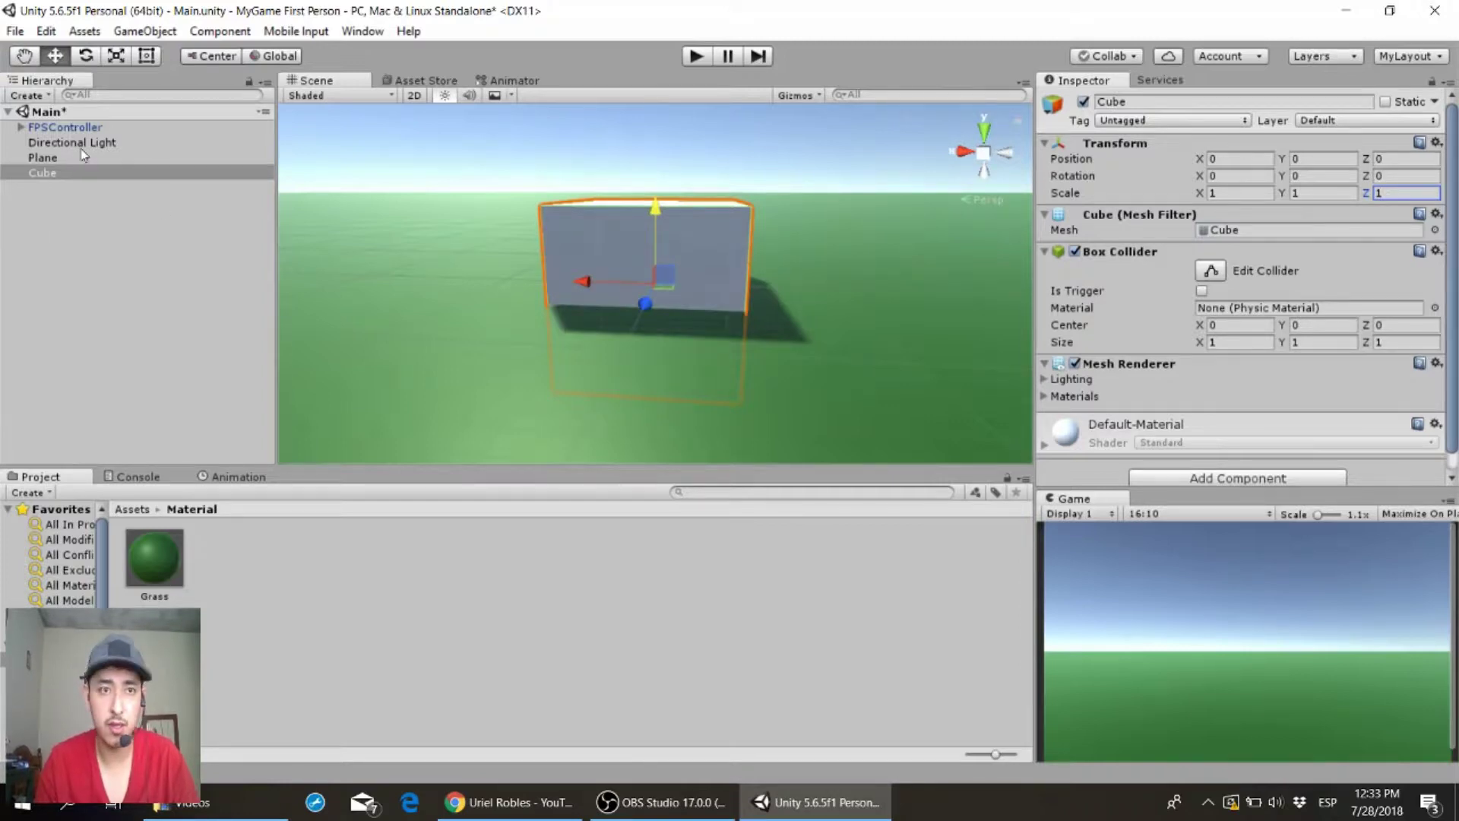
left_click(40, 144)
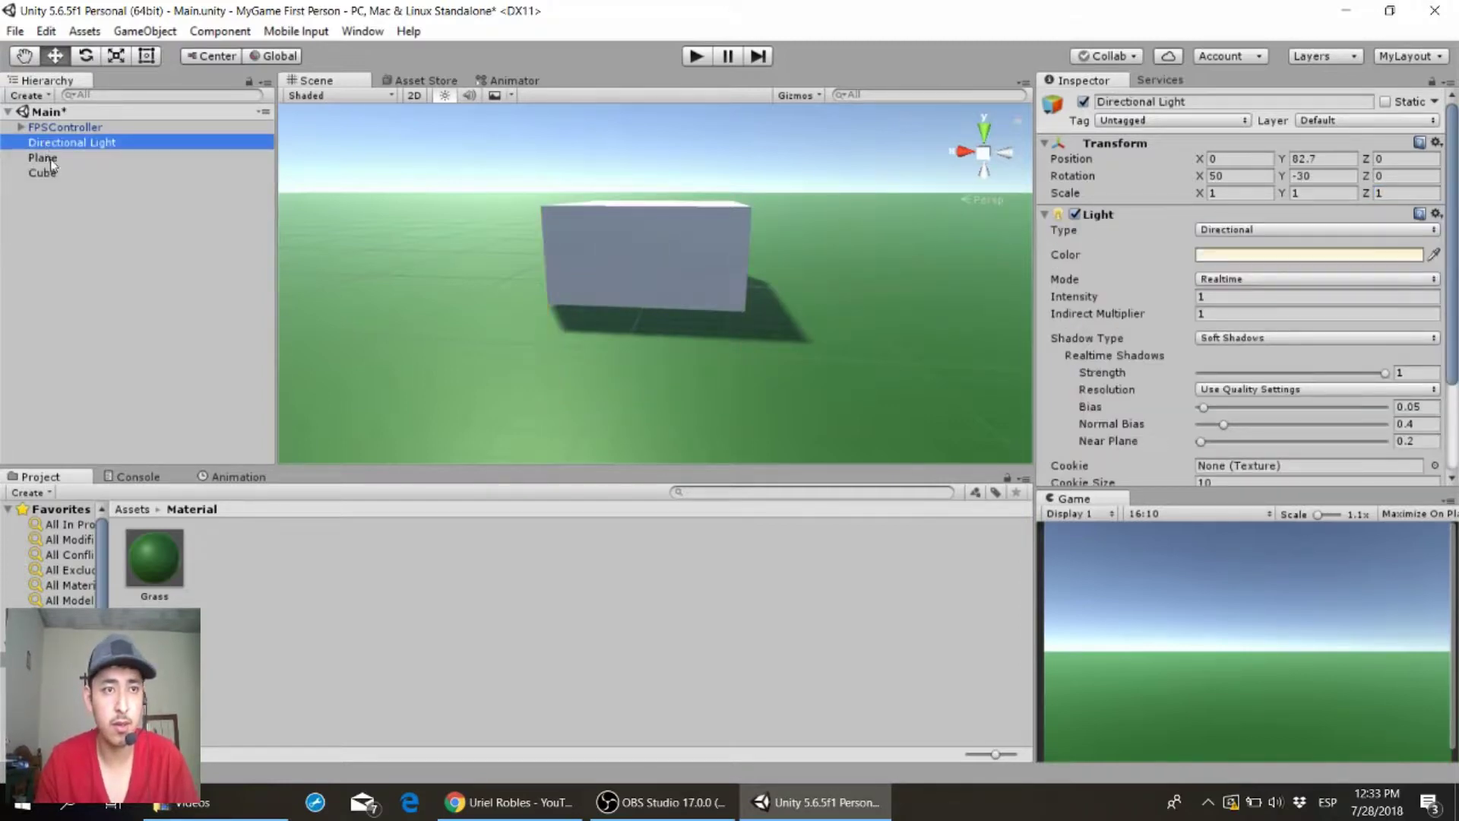
left_click(48, 158)
left_click(44, 173)
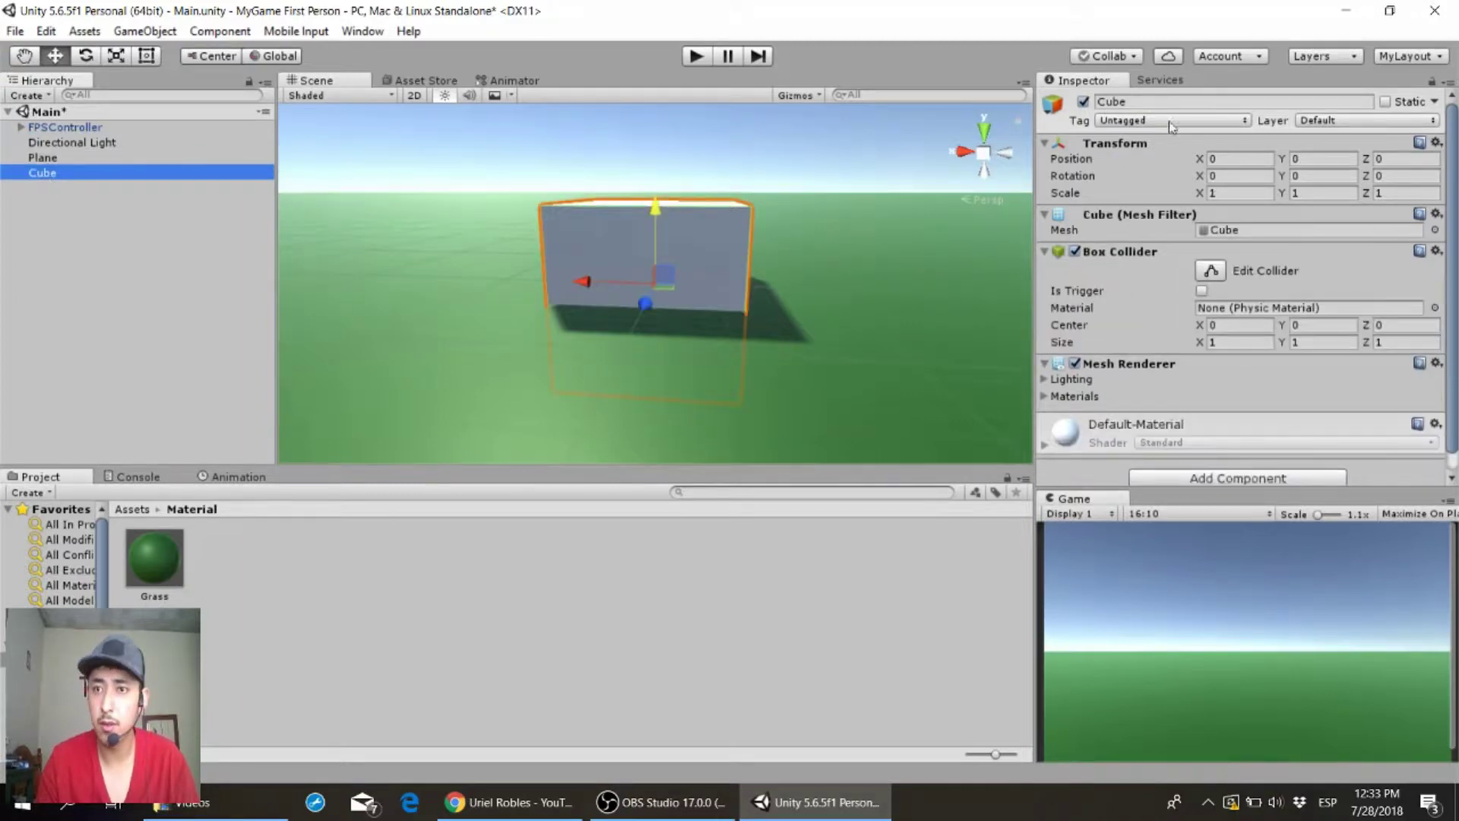
left_click(301, 580)
- Create a new material named Obj1 in the Material folder
right_click(301, 580)
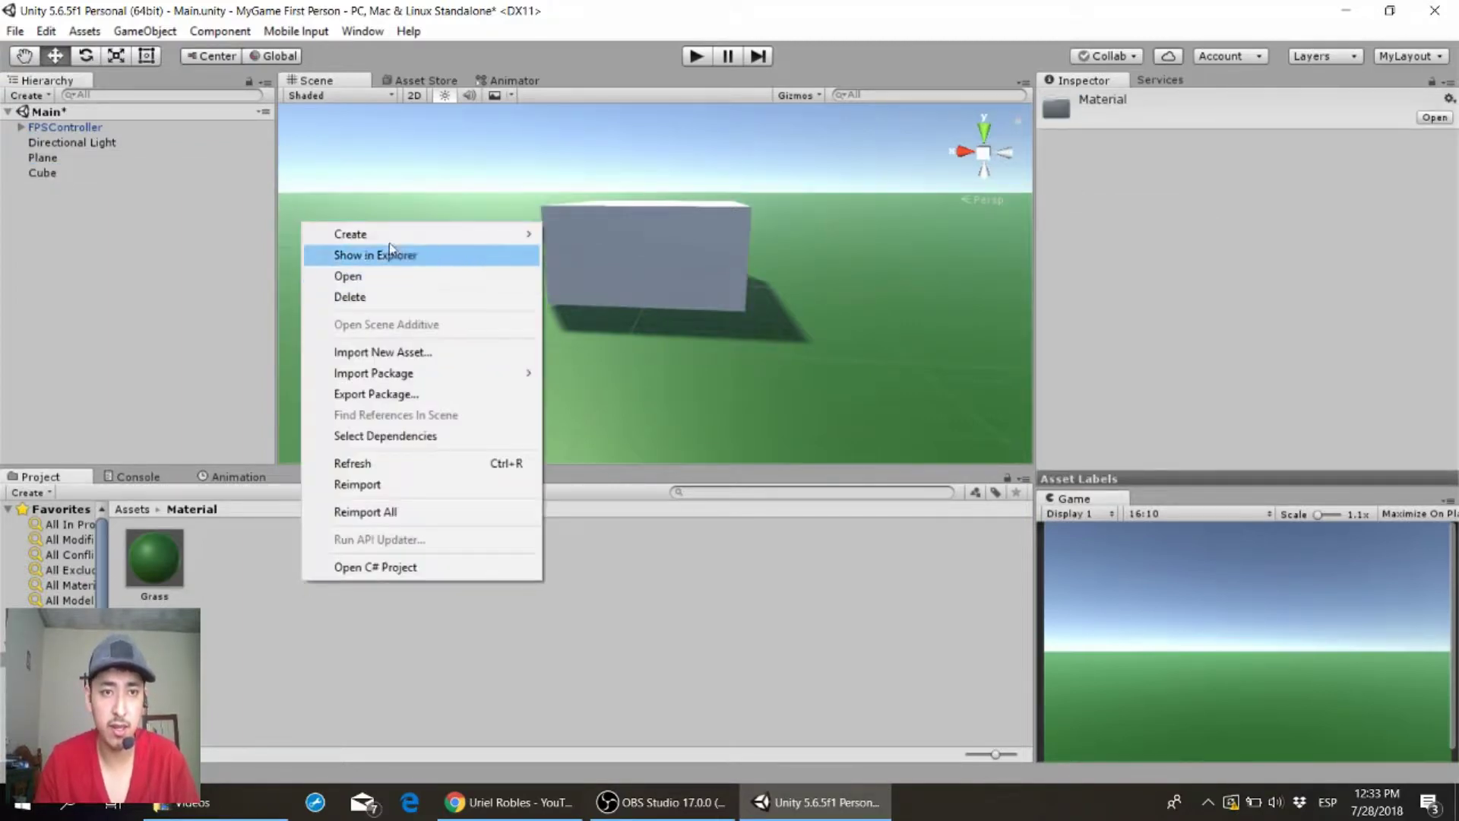
mouse_move(382, 237)
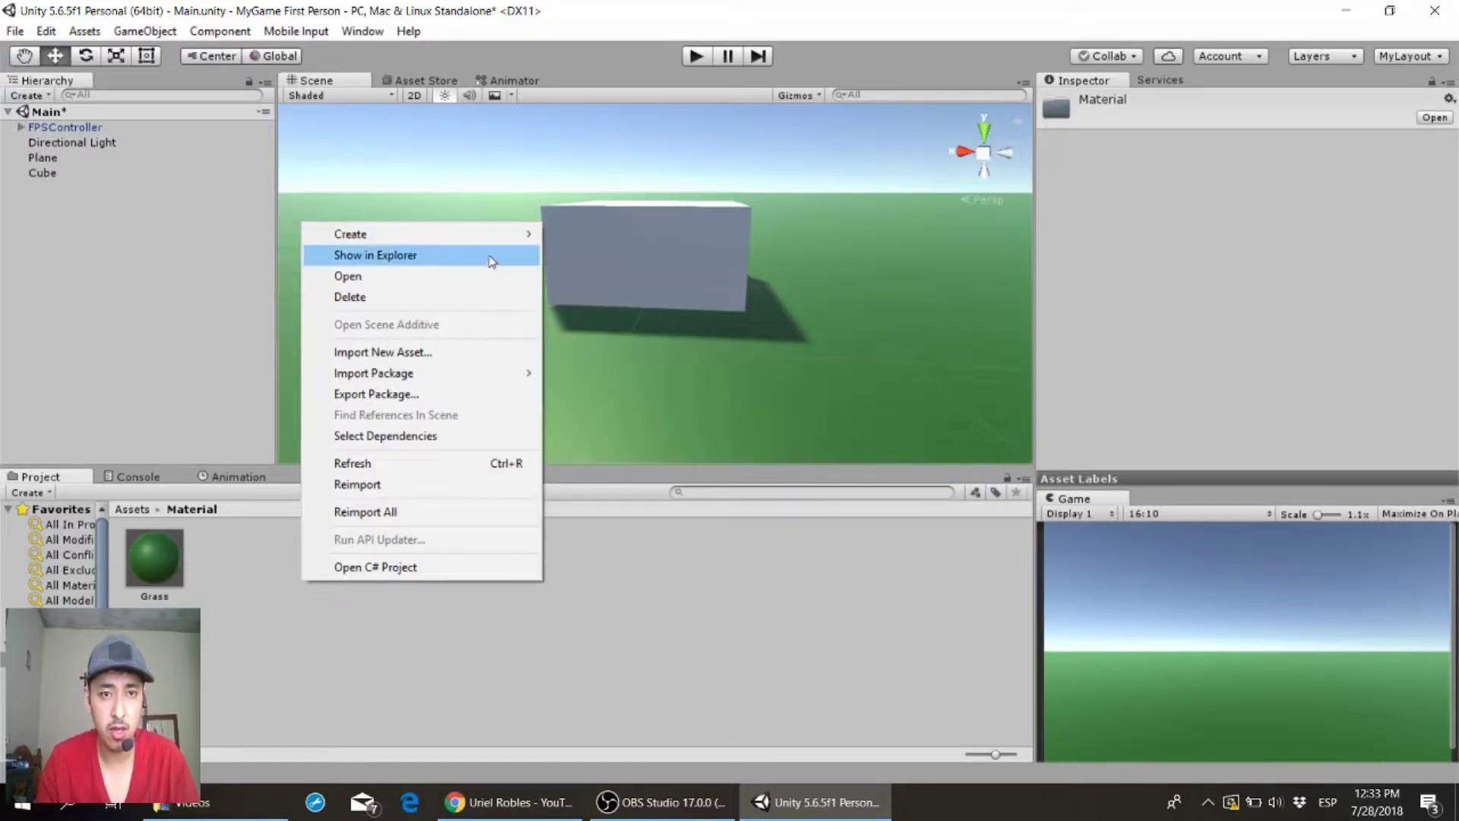
mouse_move(490, 236)
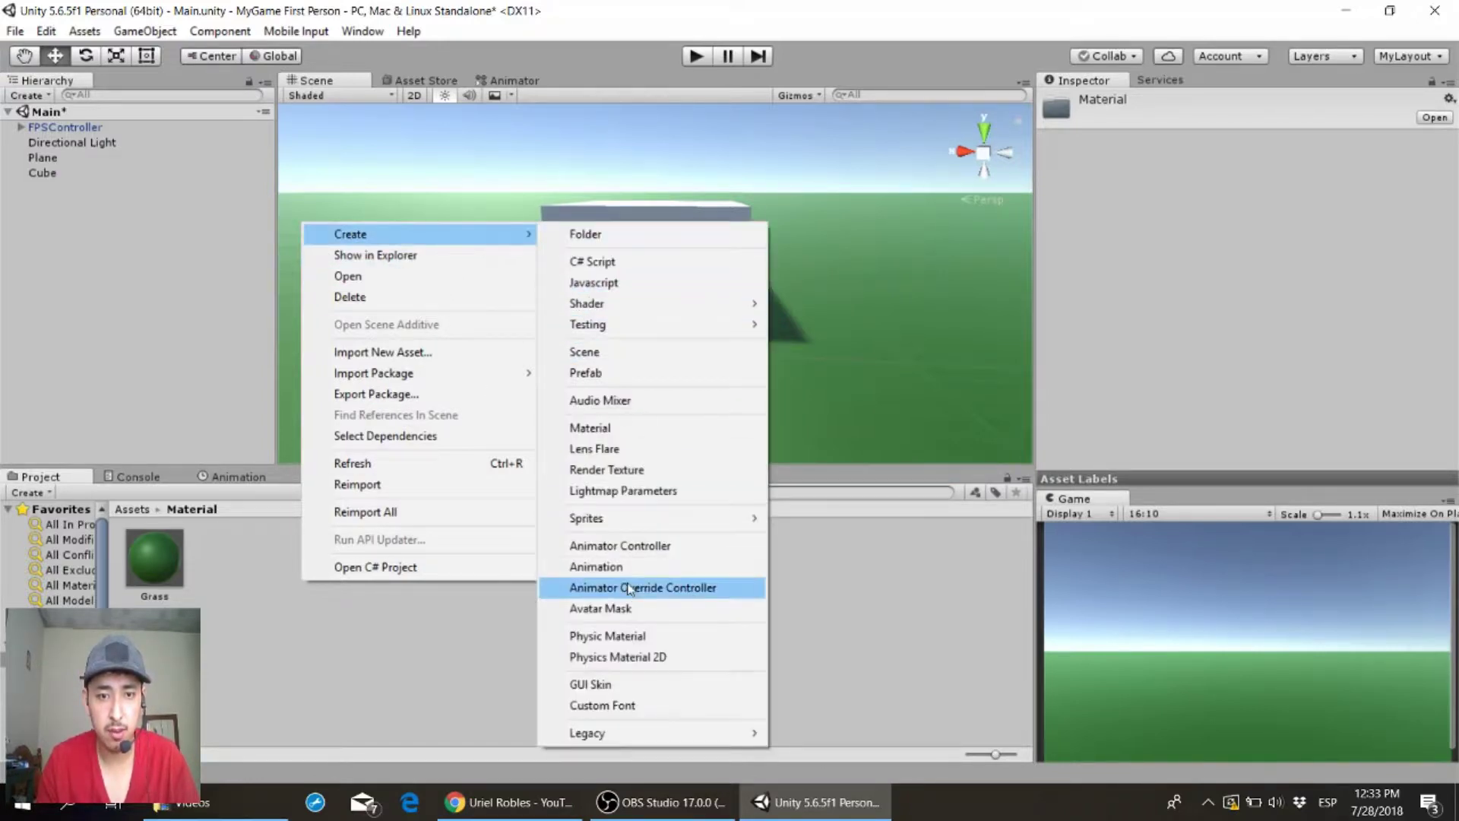
left_click(596, 430)
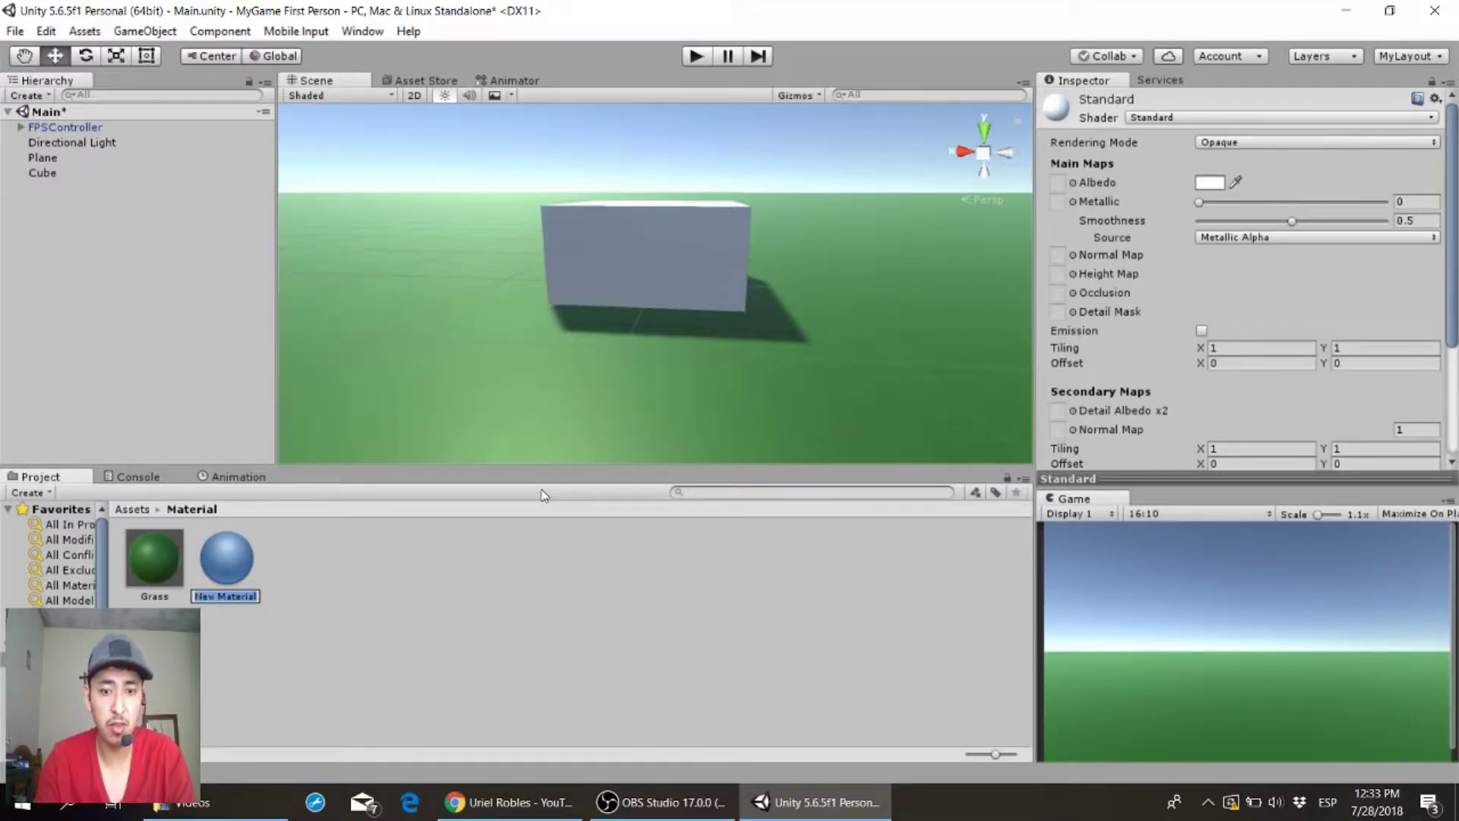
type("Obj")
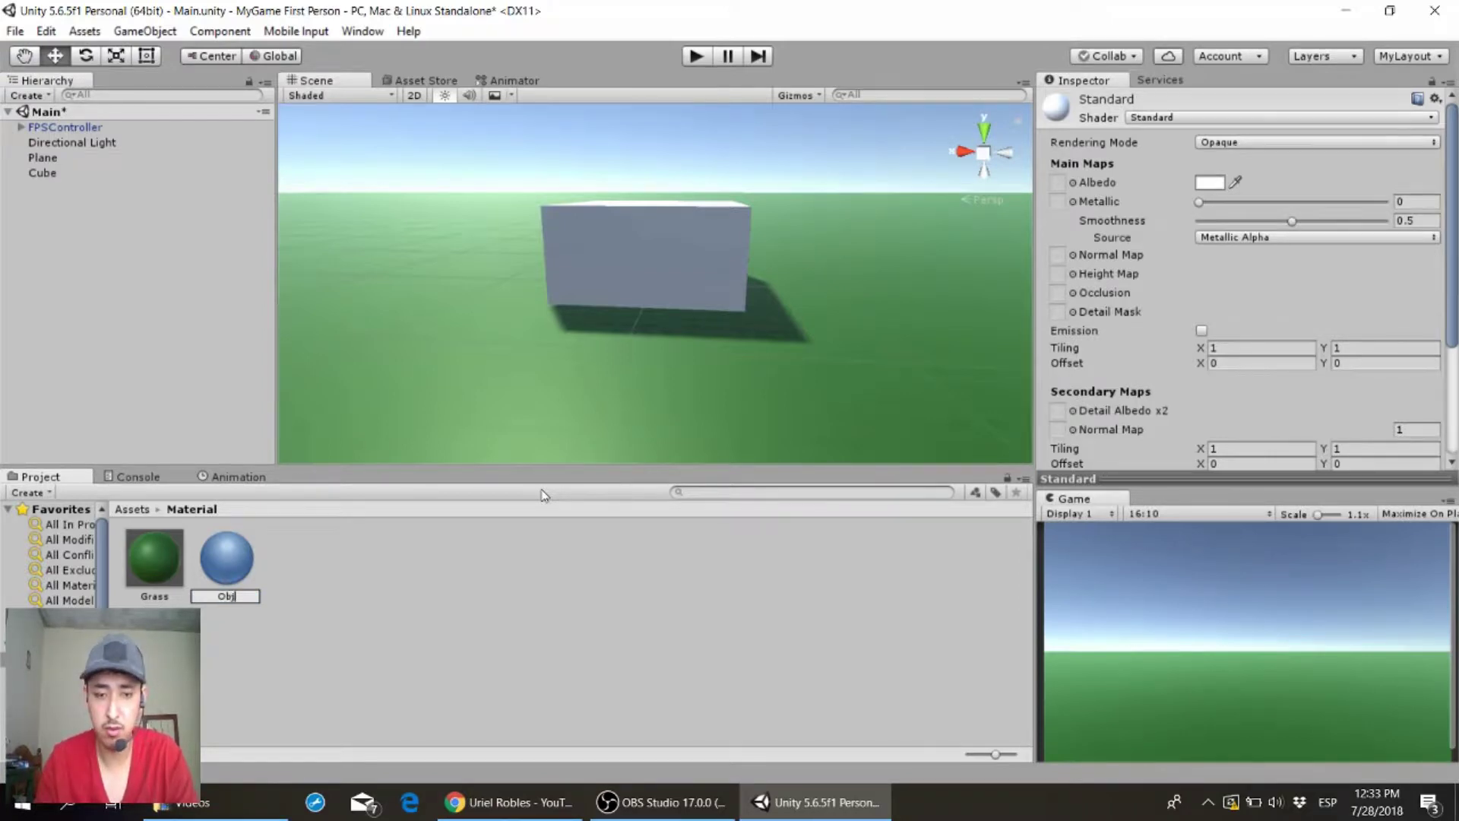
type("1")
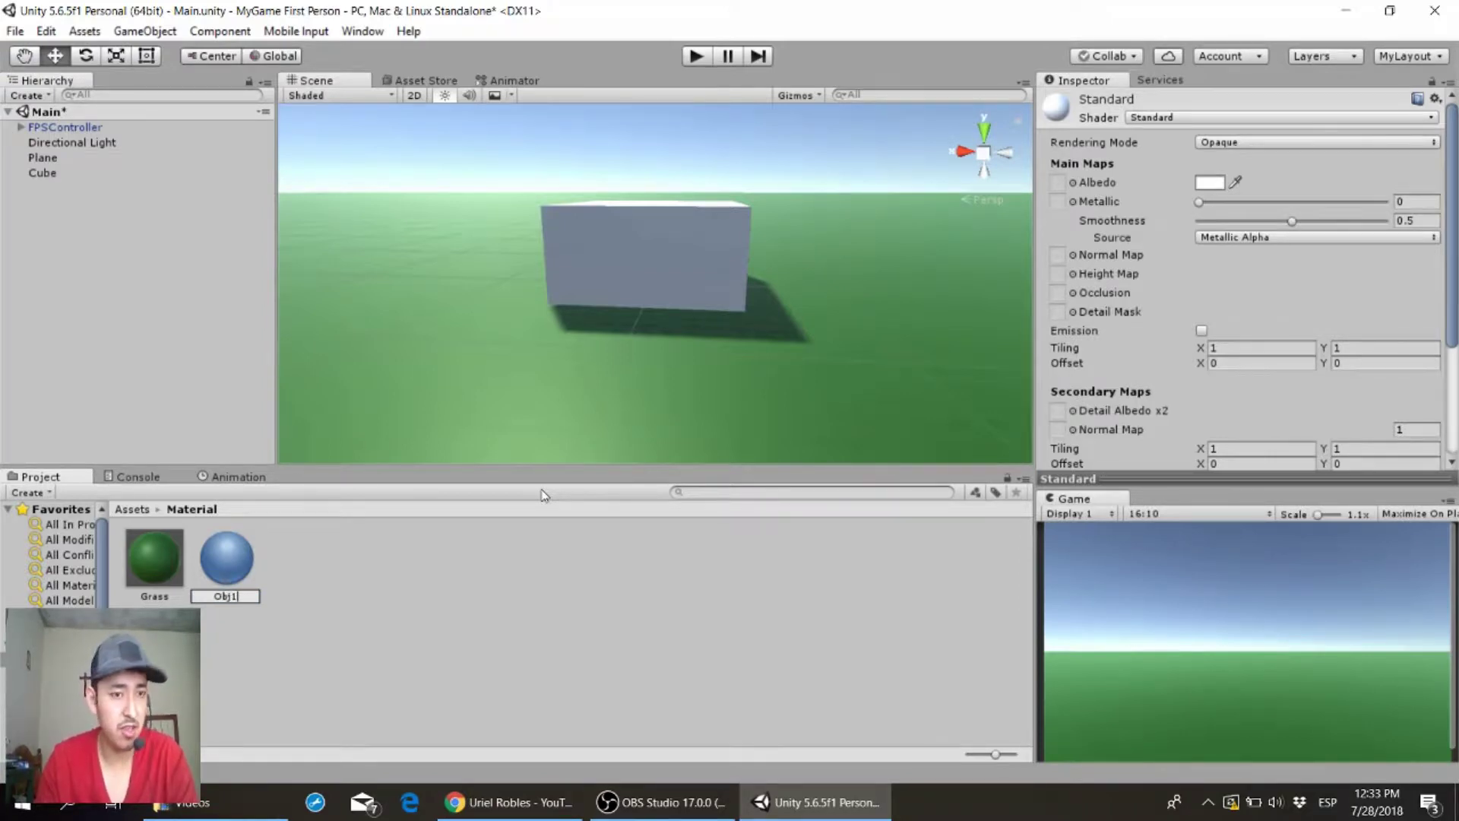
key("Return")
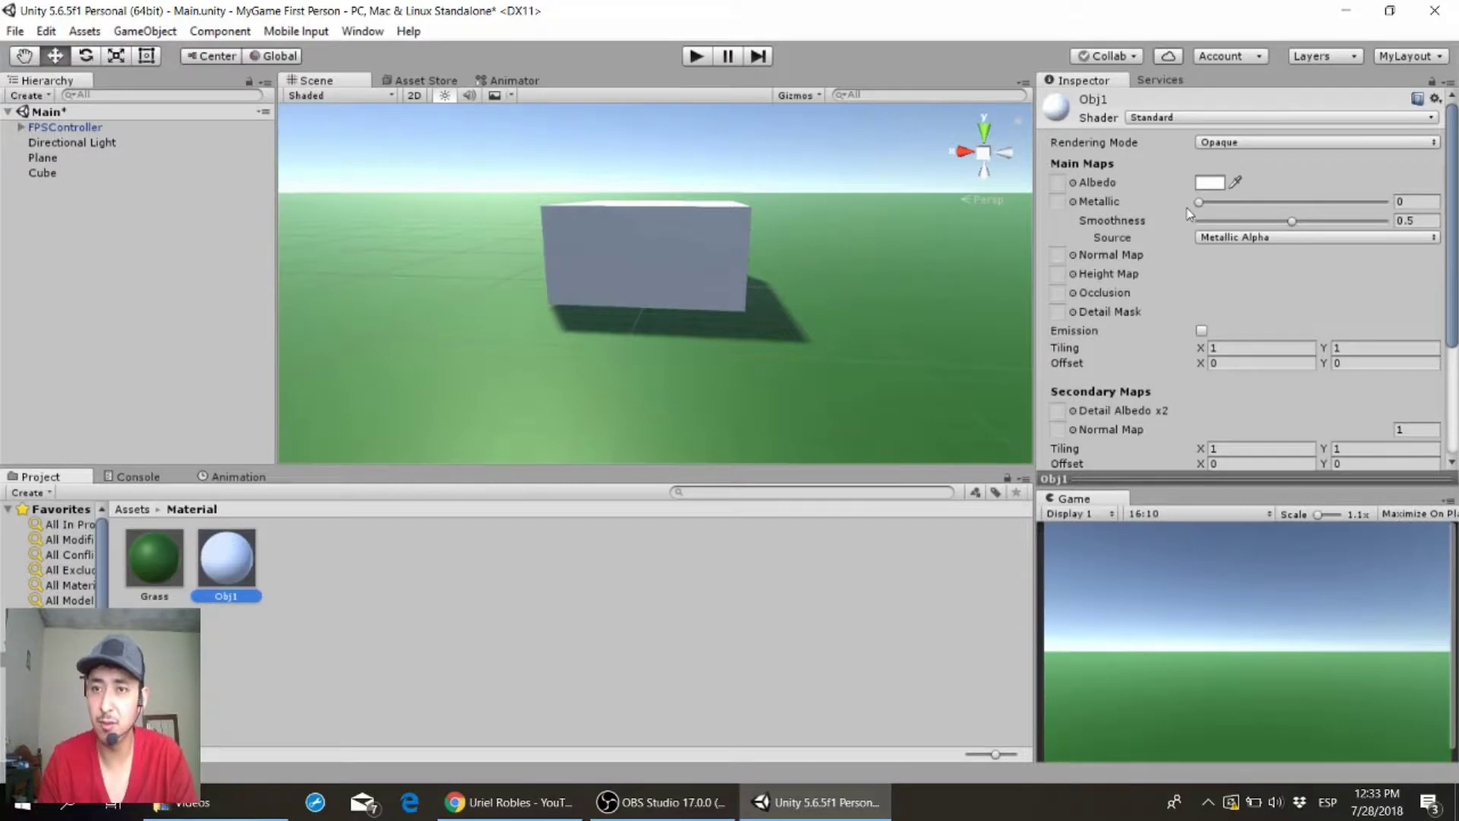
- Give Obj1 a lime-green albedo (92FF00FF) and apply it to the Cube
left_click(1218, 185)
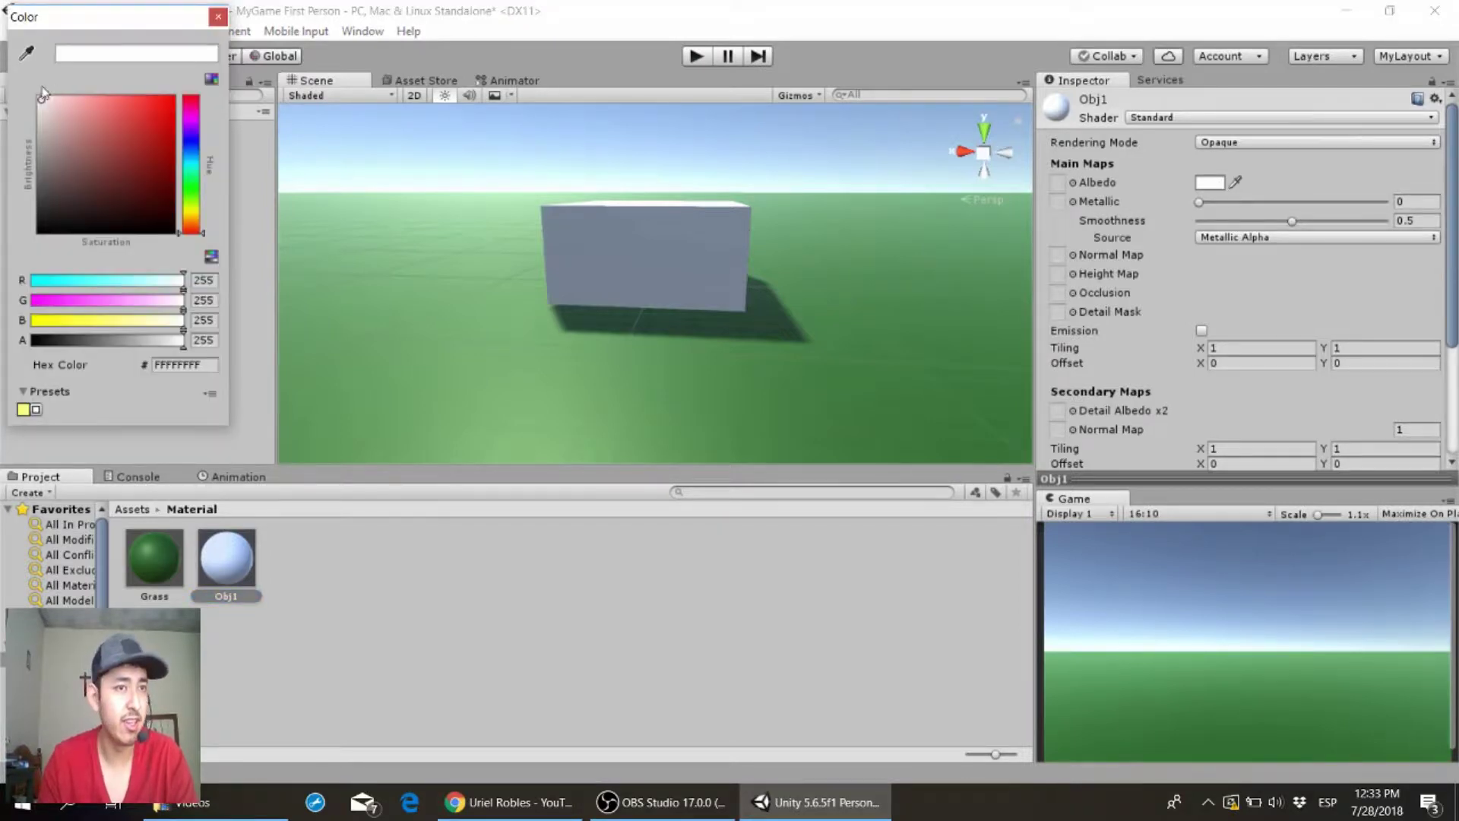
left_click_drag(94, 116, 166, 97)
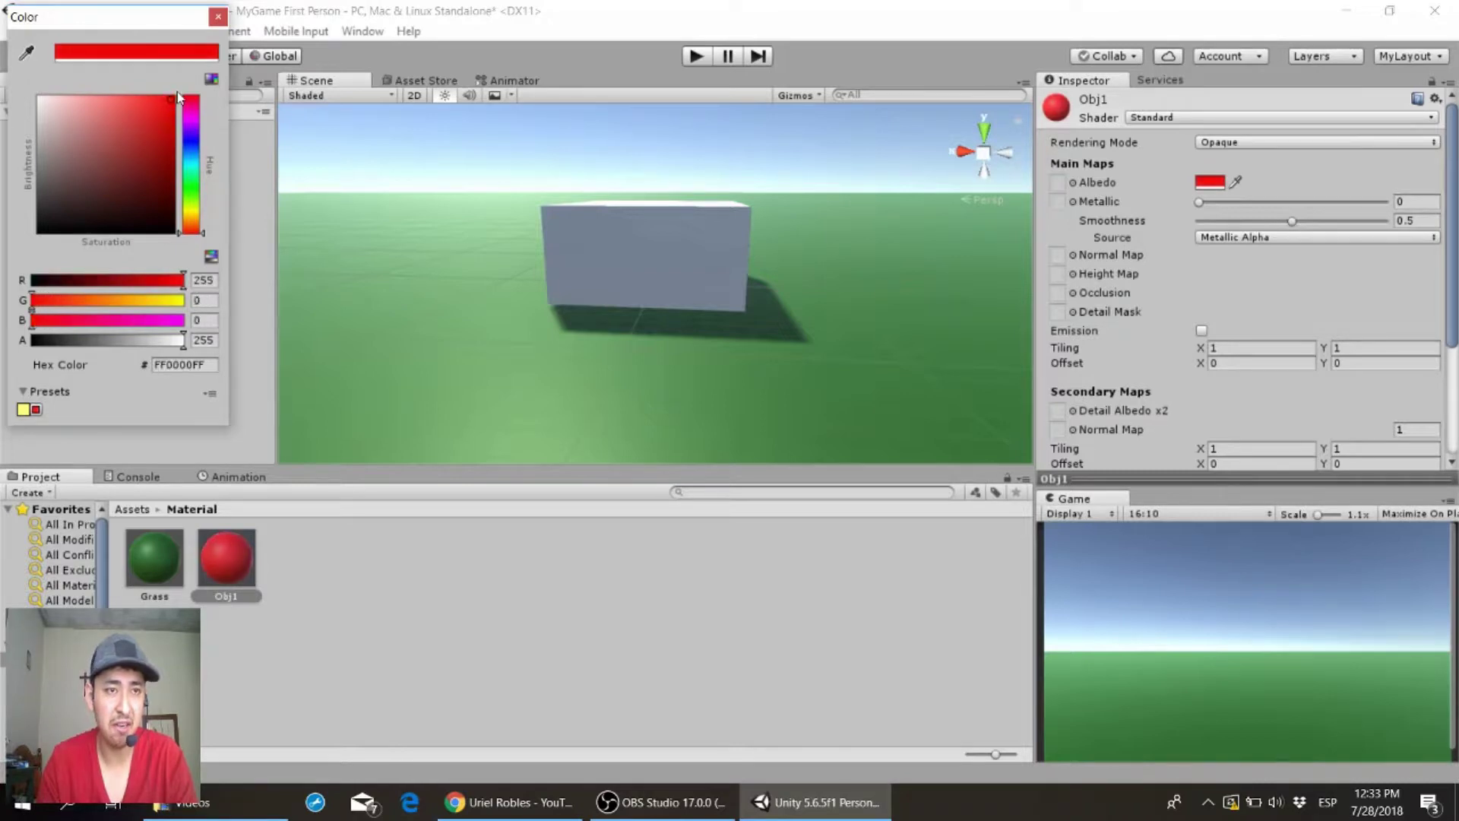
left_click(219, 14)
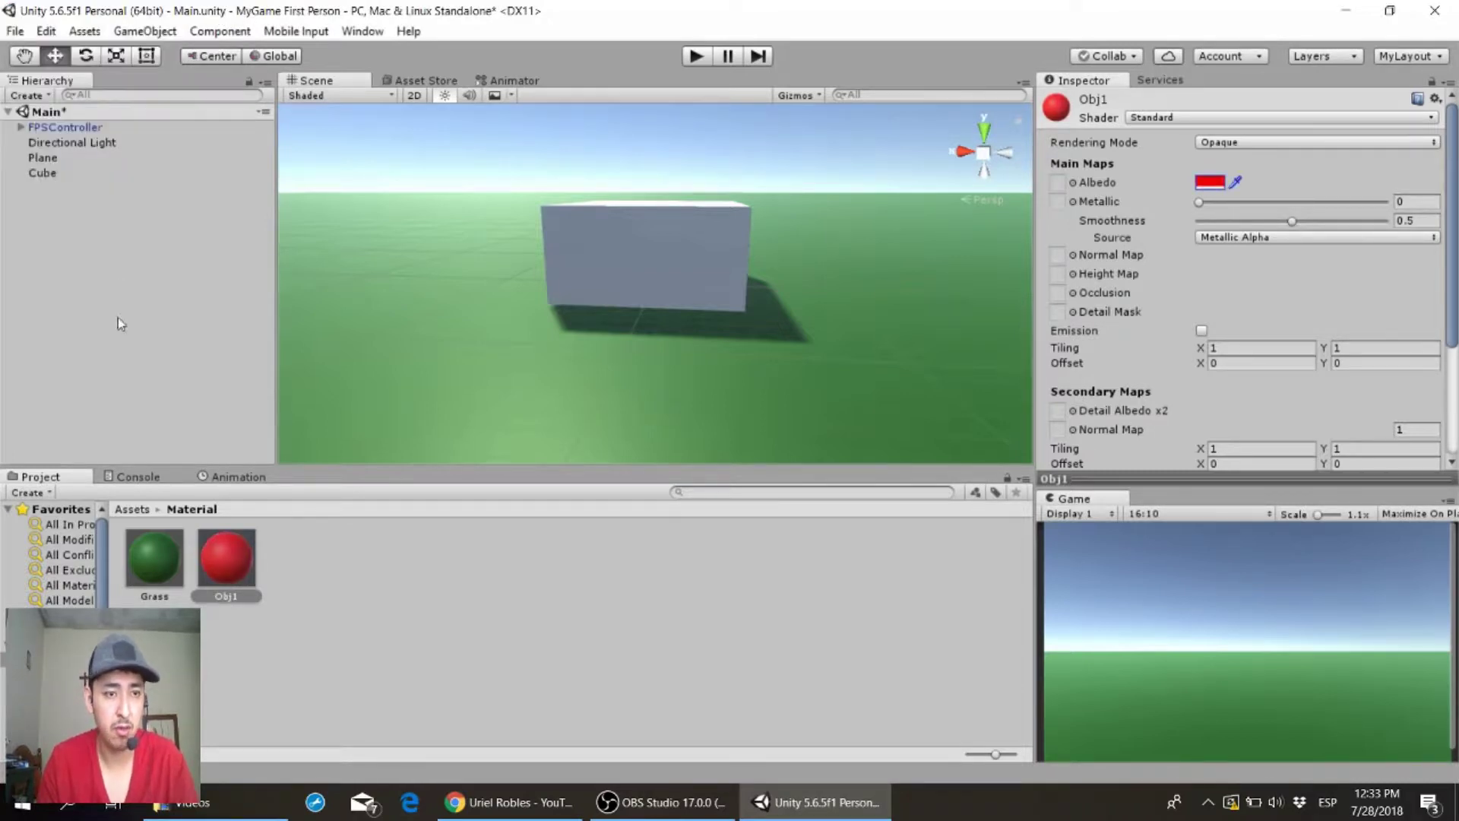
left_click(1222, 178)
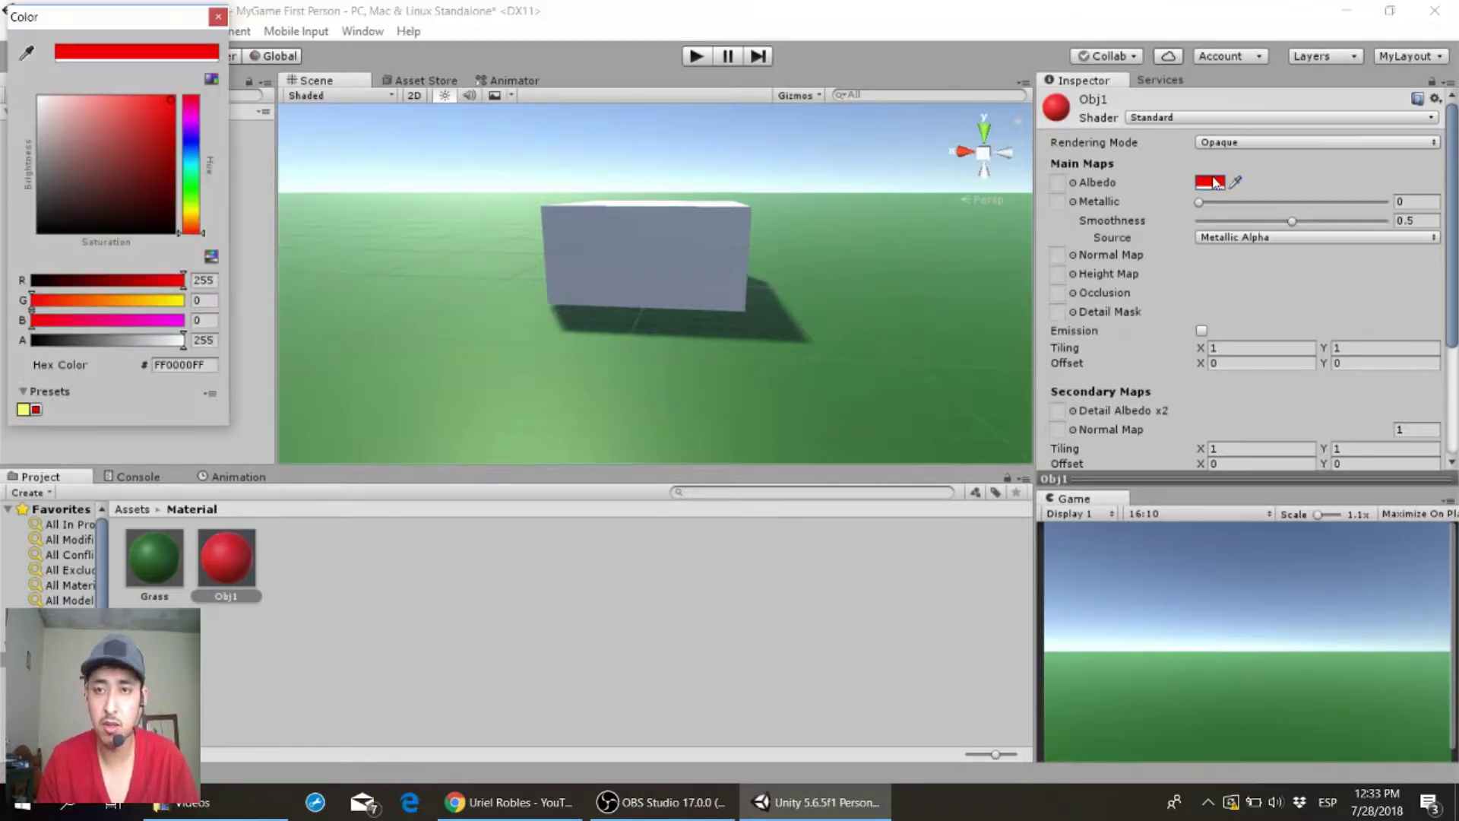
left_click(200, 115)
left_click_drag(199, 115, 191, 219)
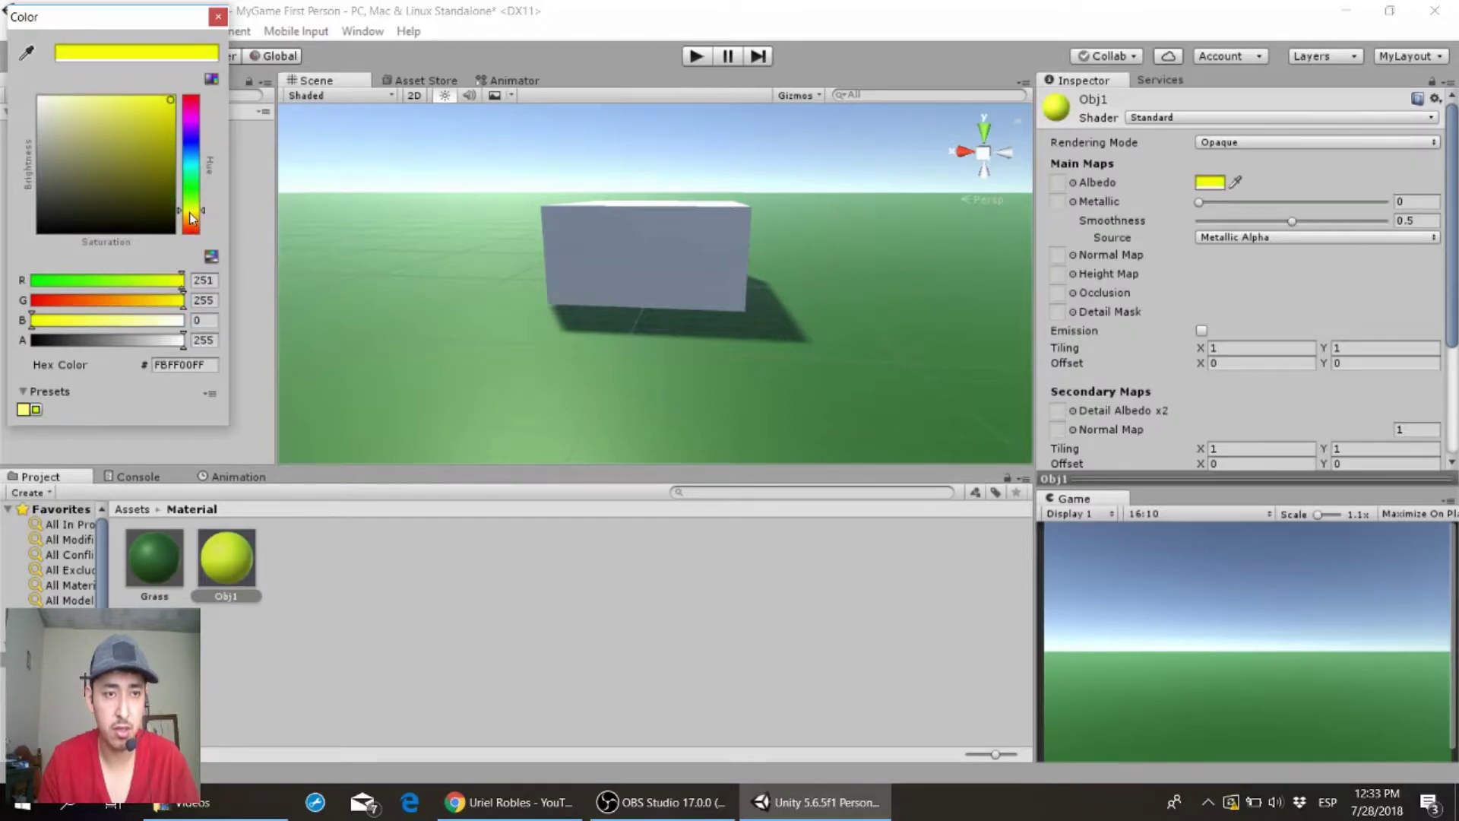
left_click_drag(192, 218, 192, 212)
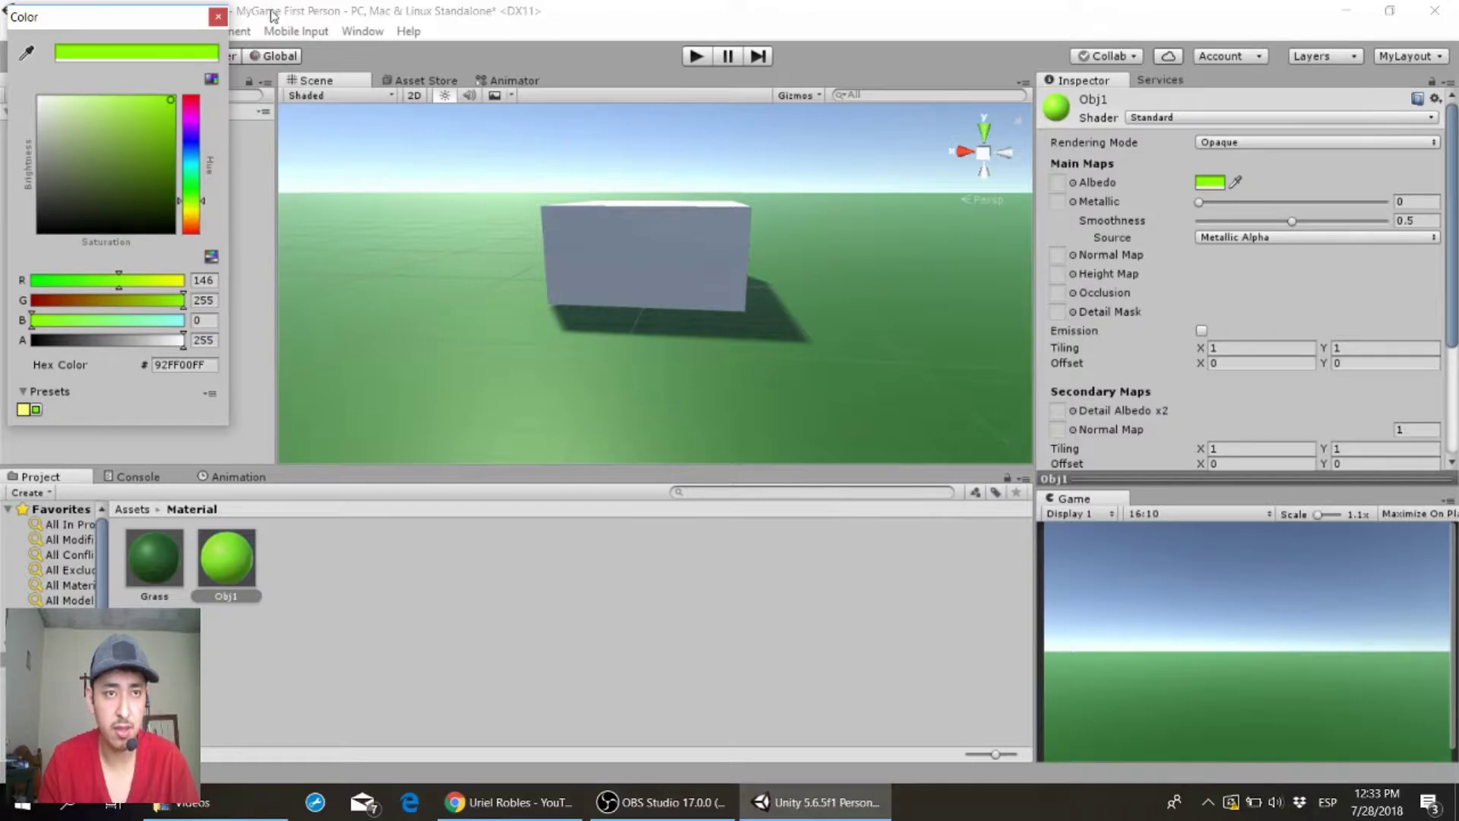
left_click(218, 17)
left_click_drag(229, 567, 68, 175)
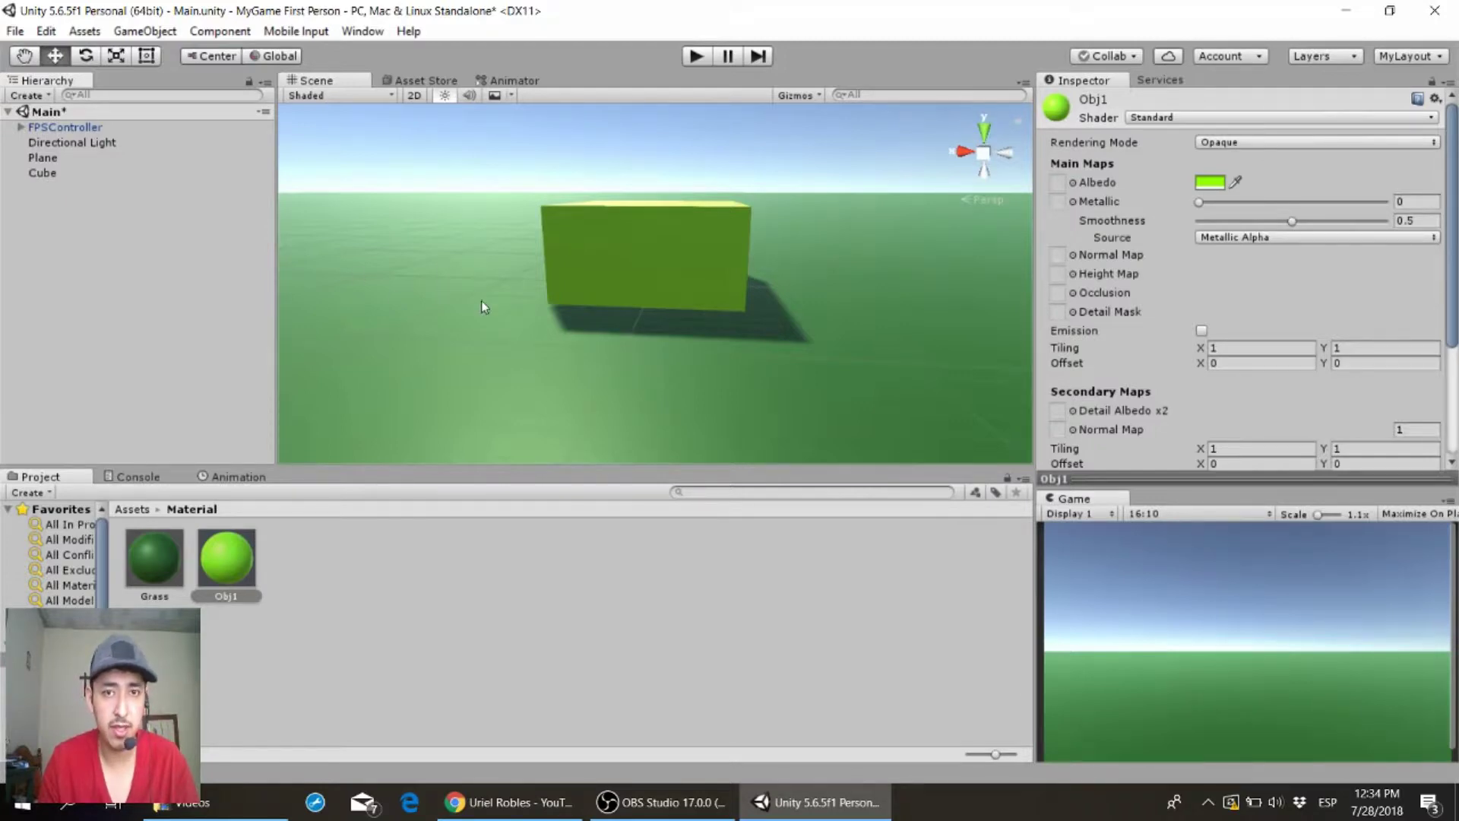
- Set the Cube's Position Y to 0 and start Play mode
left_click(44, 174)
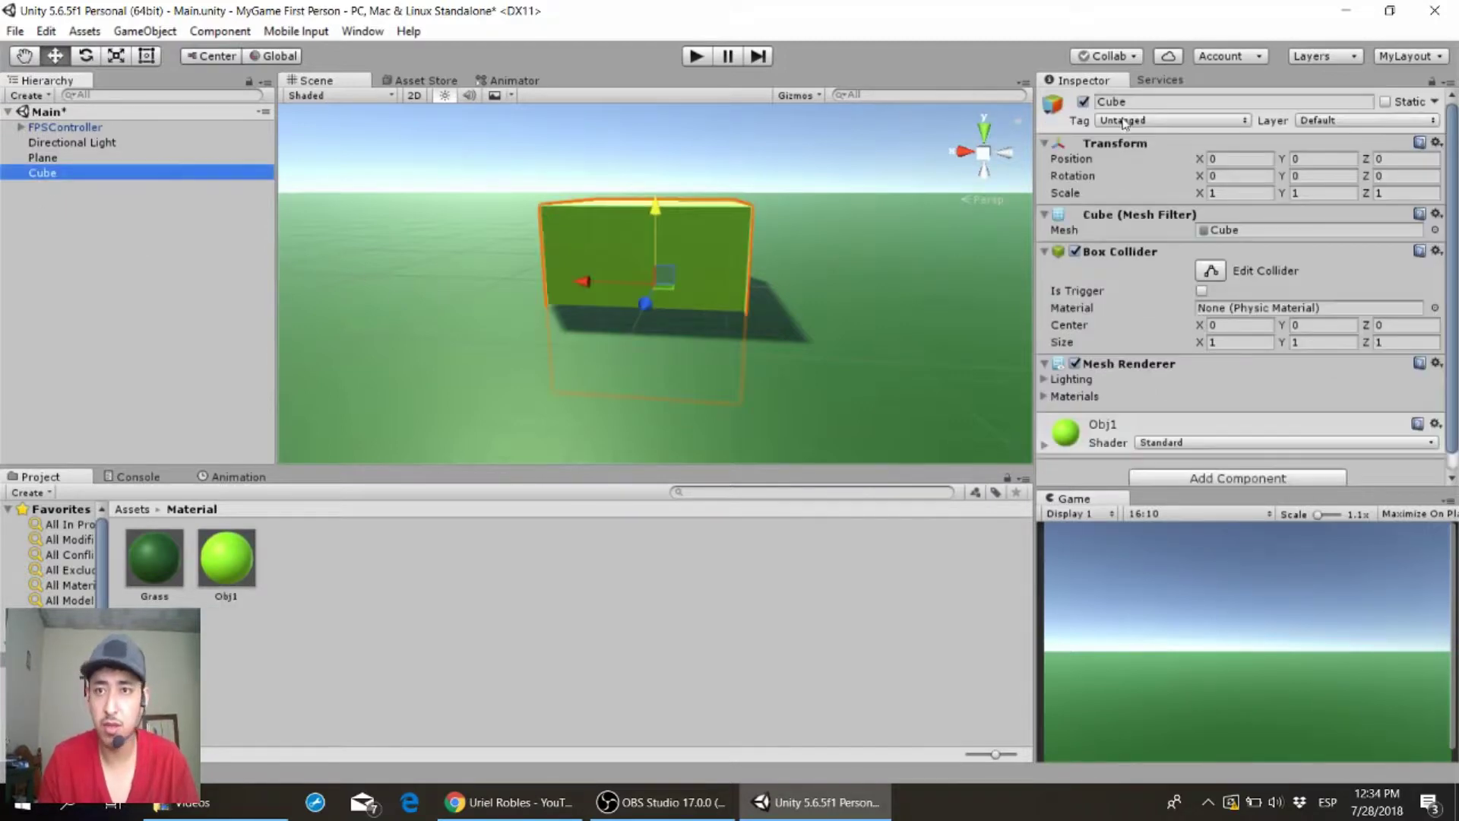
mouse_move(659, 209)
left_mouse_down()
mouse_move(647, 135)
mouse_move(646, 147)
left_mouse_up()
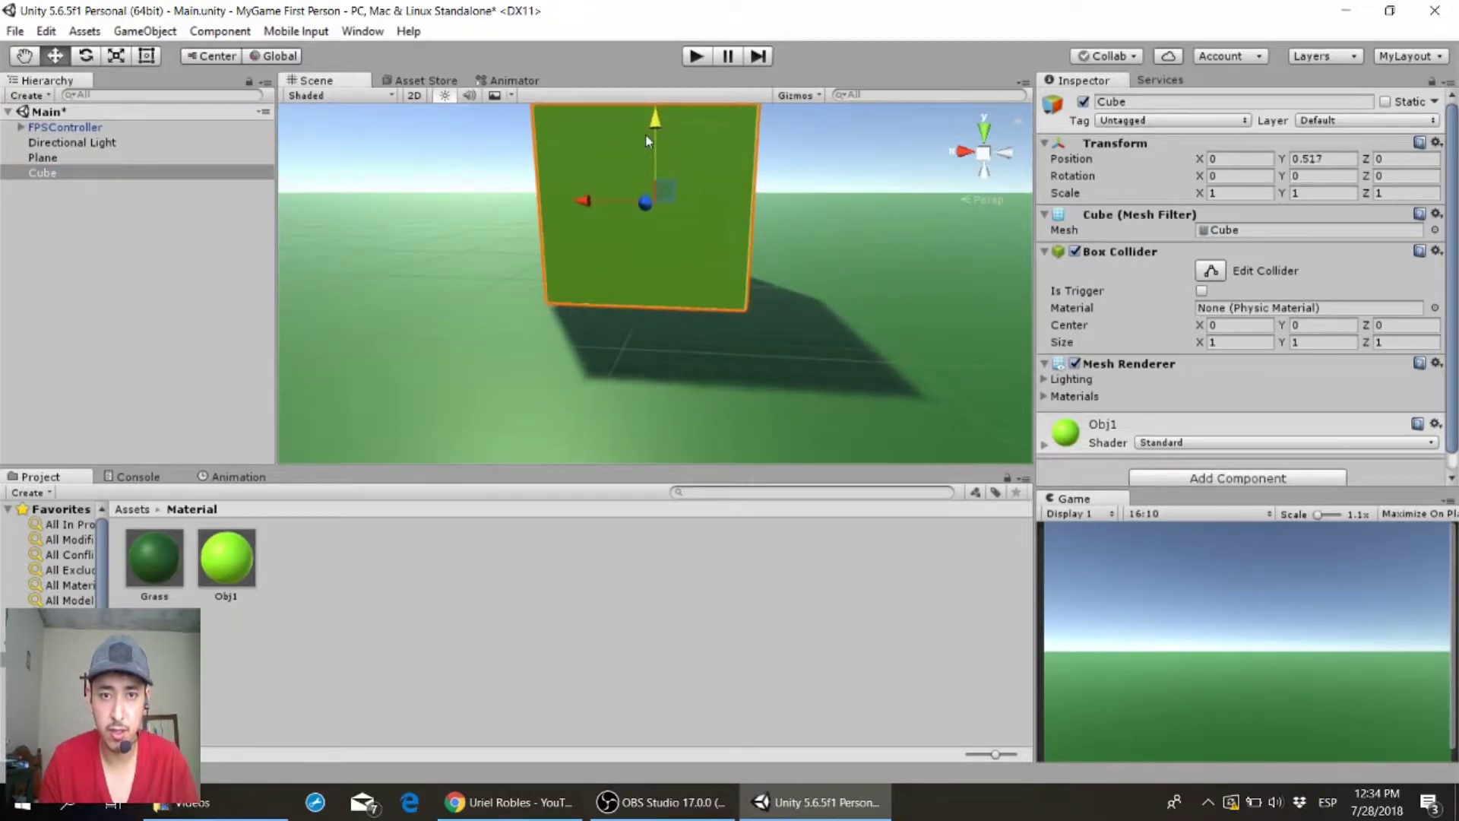
left_click_drag(643, 147, 638, 195)
left_click(1322, 159)
type("0")
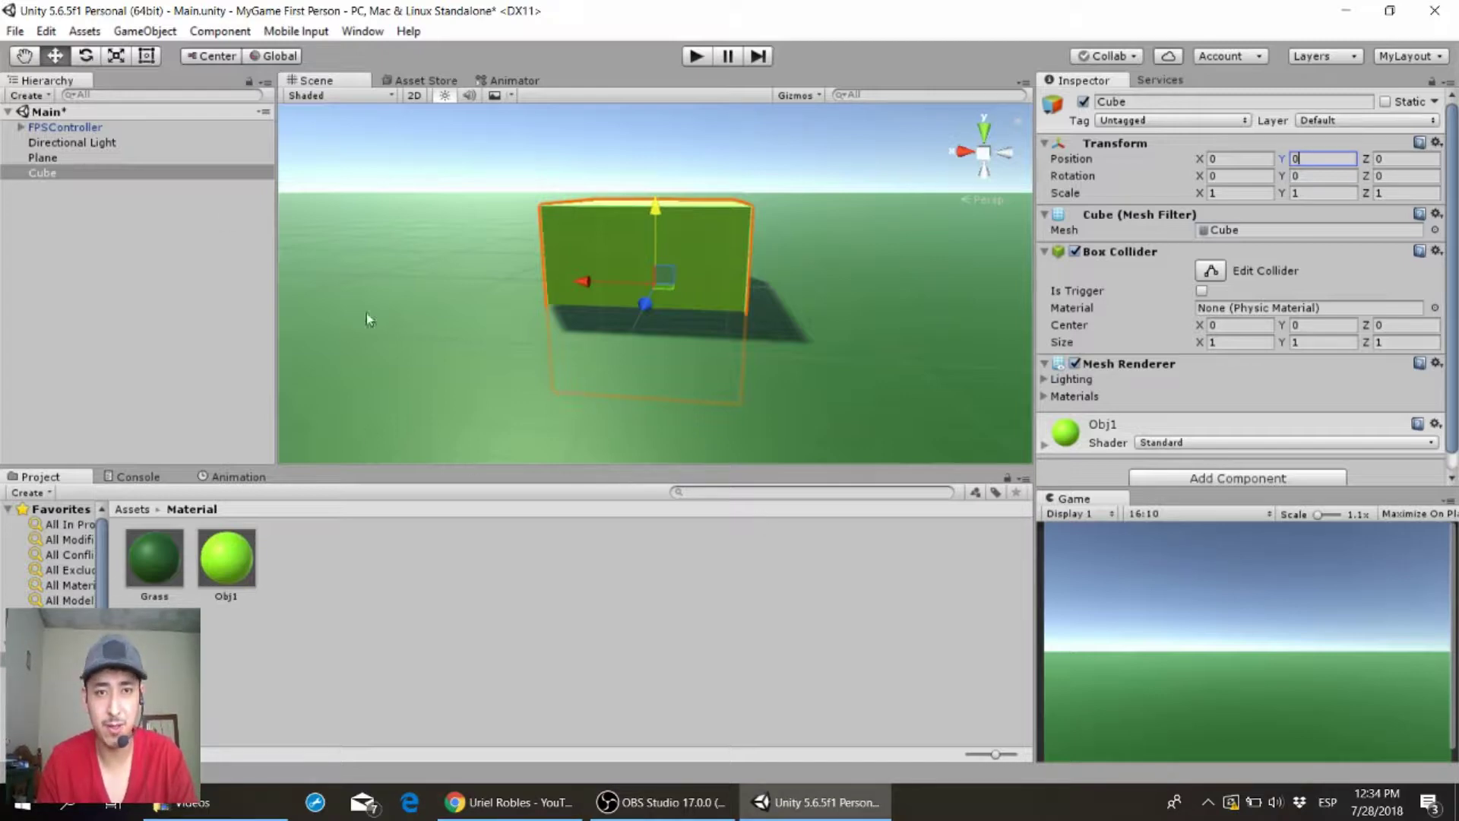
key("Return")
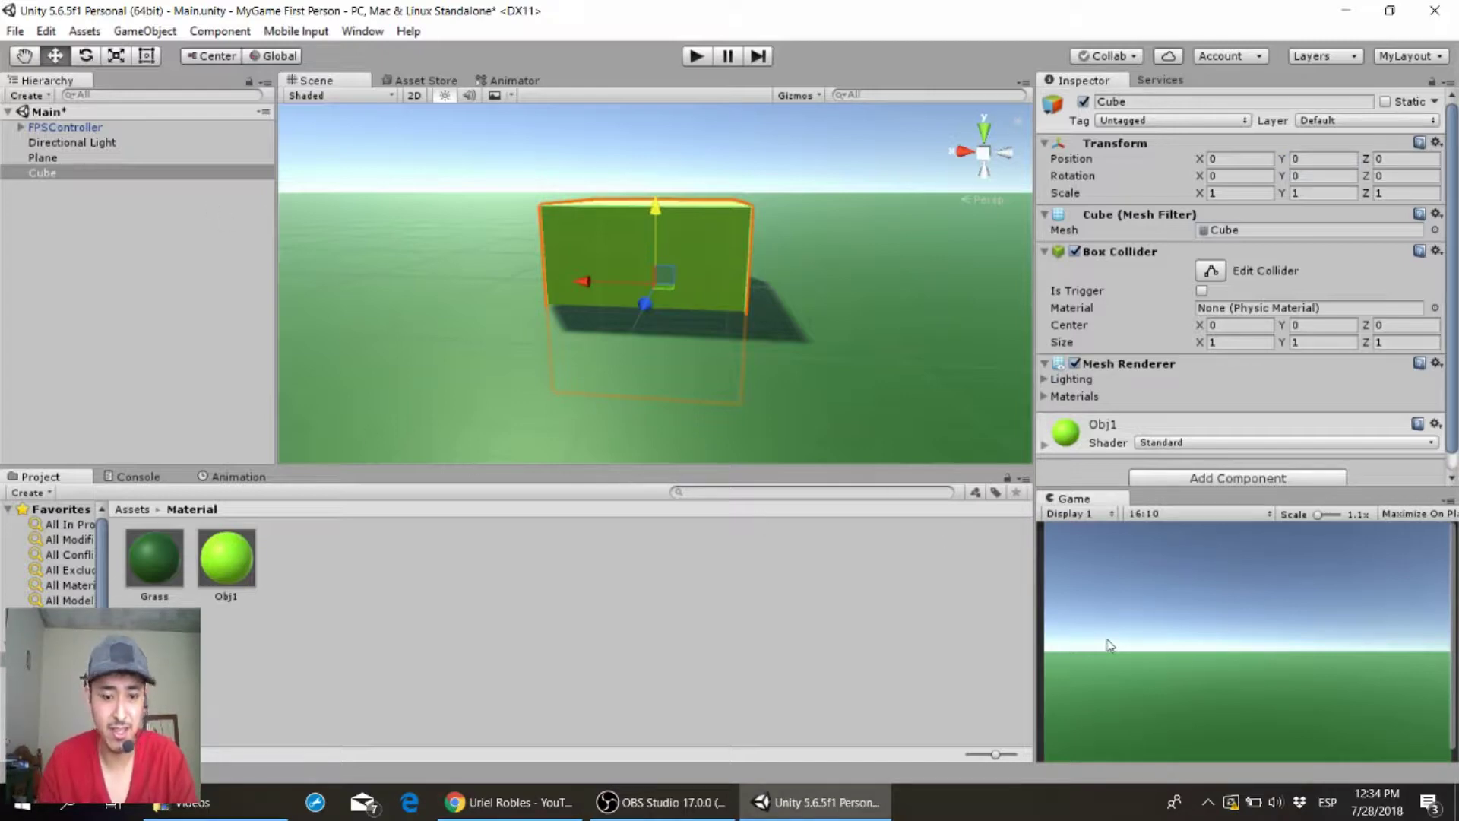
key("ctrl+p")
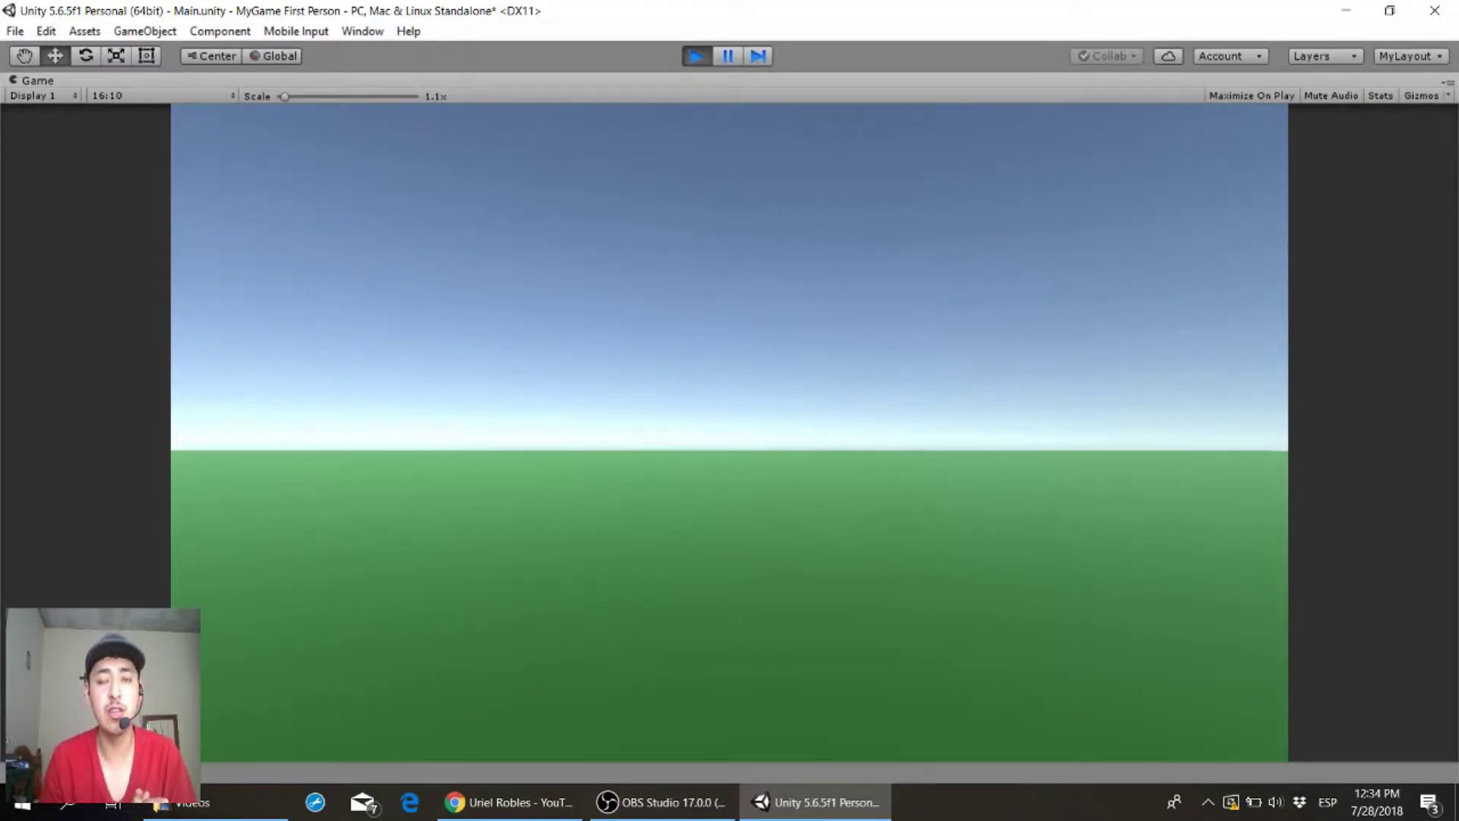
- Walk up to the lime box, back away, approach again, then exit Play mode
mouse_move(729, 411)
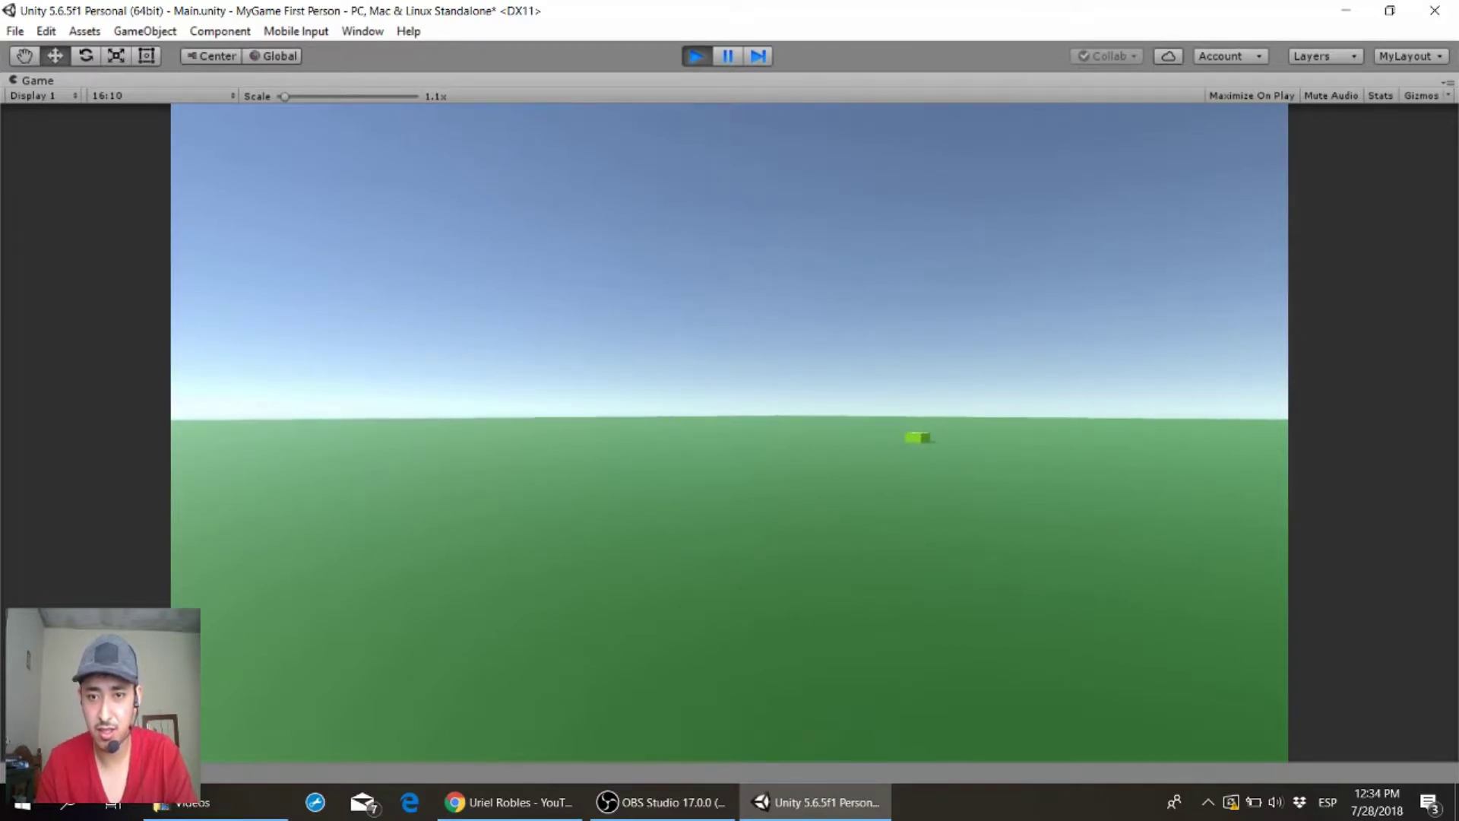
key("w")
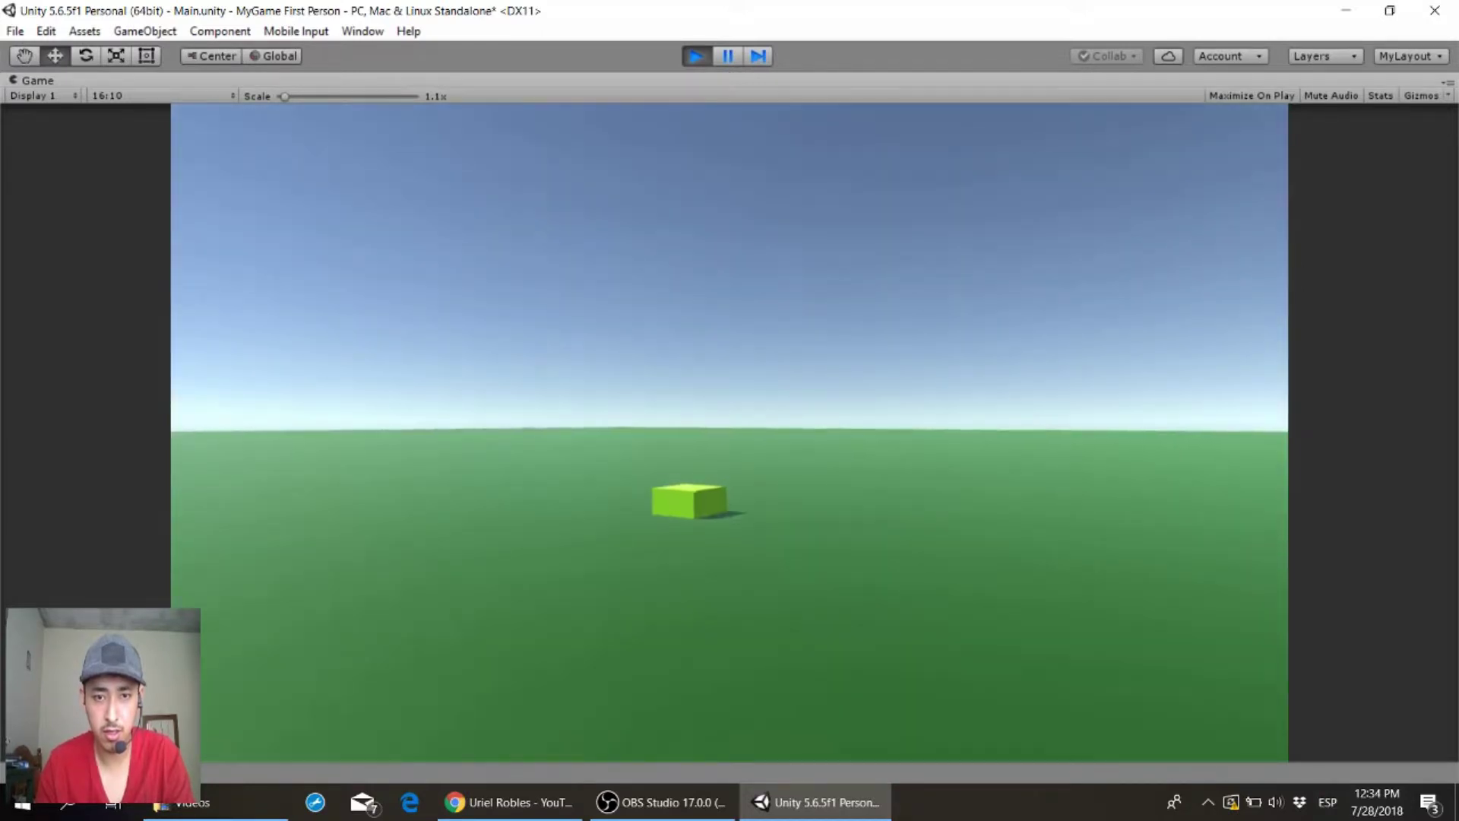
key("w")
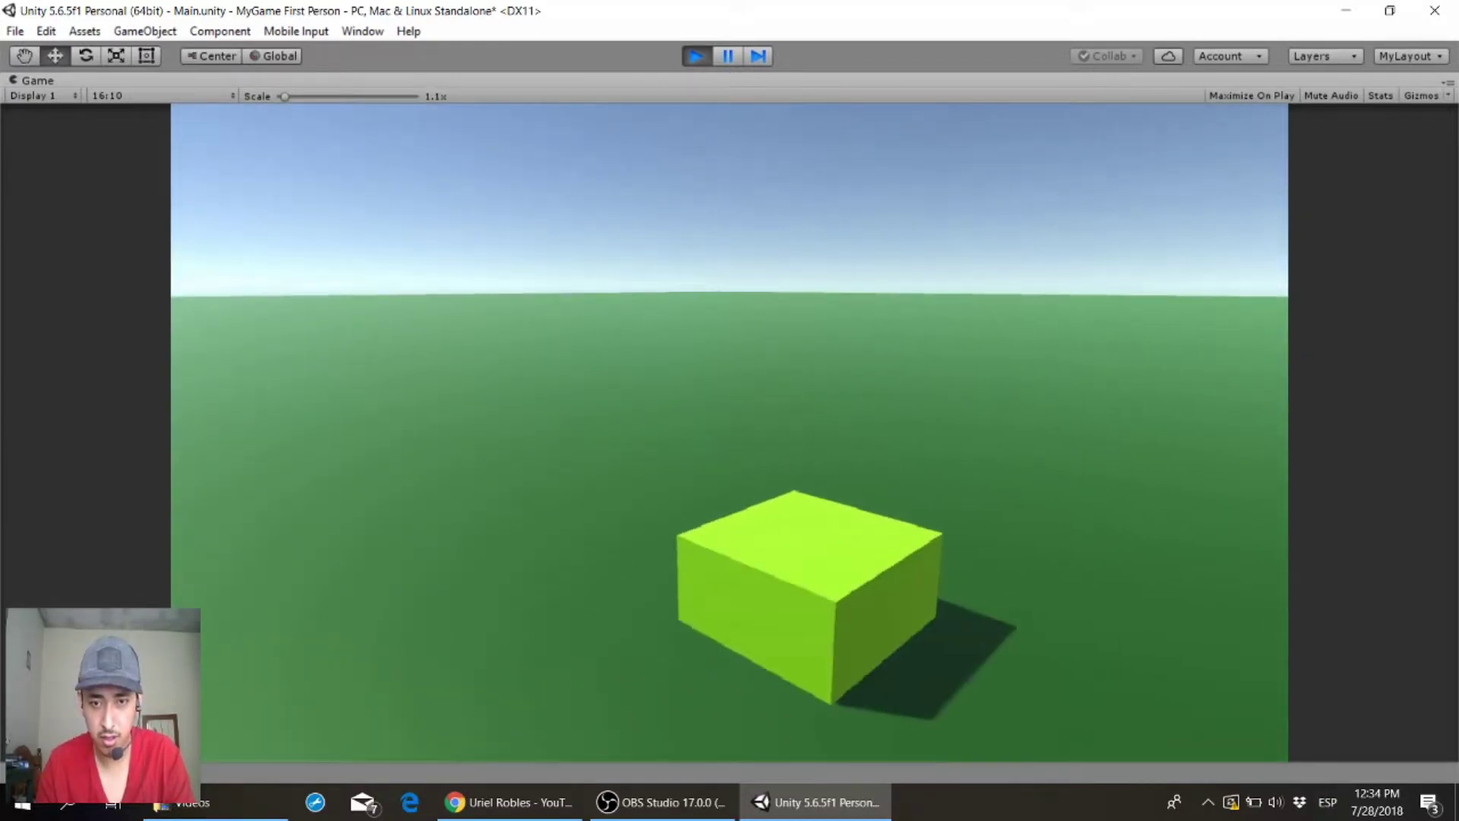
key("w")
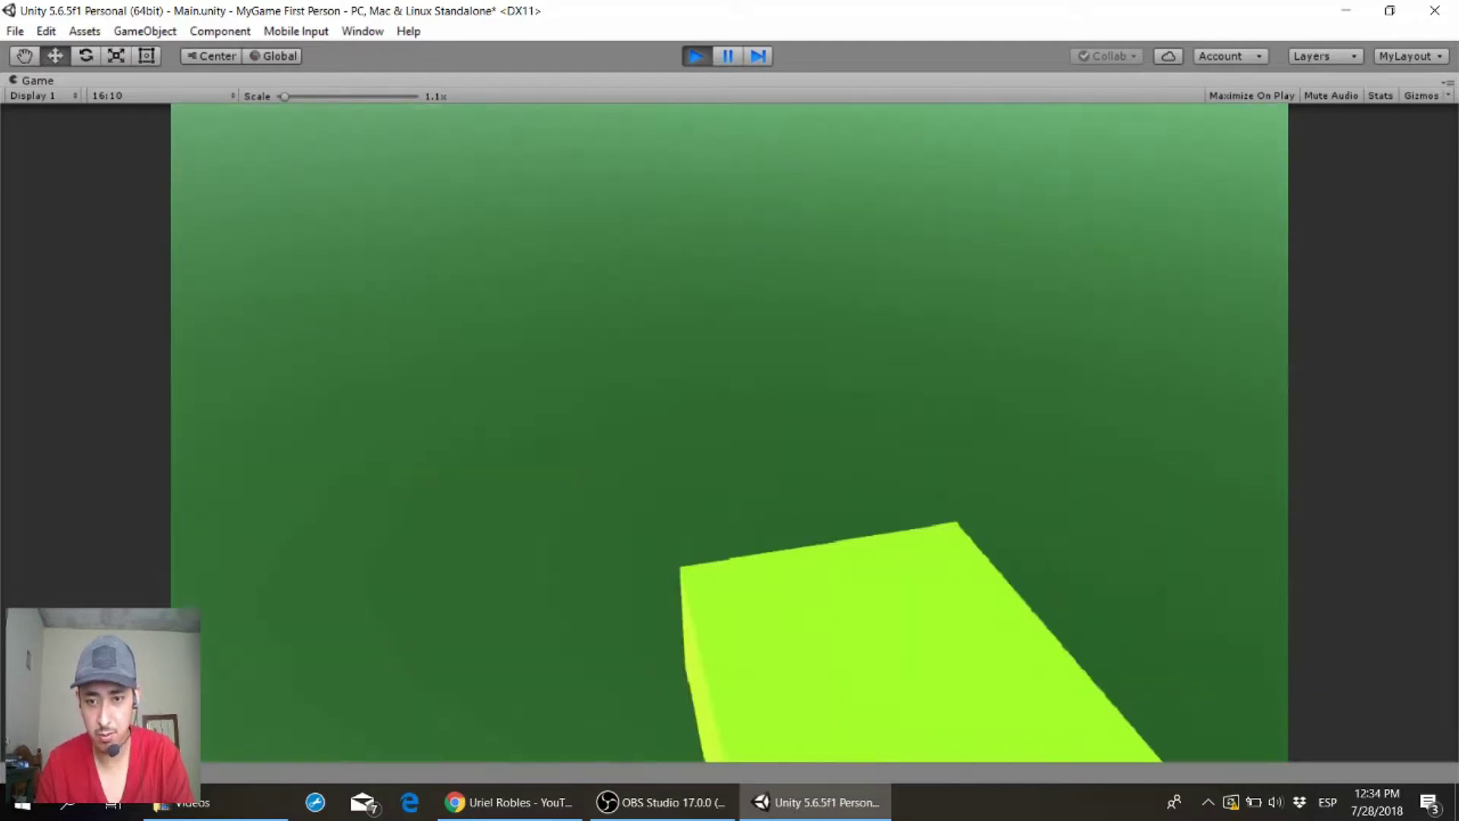
key("s")
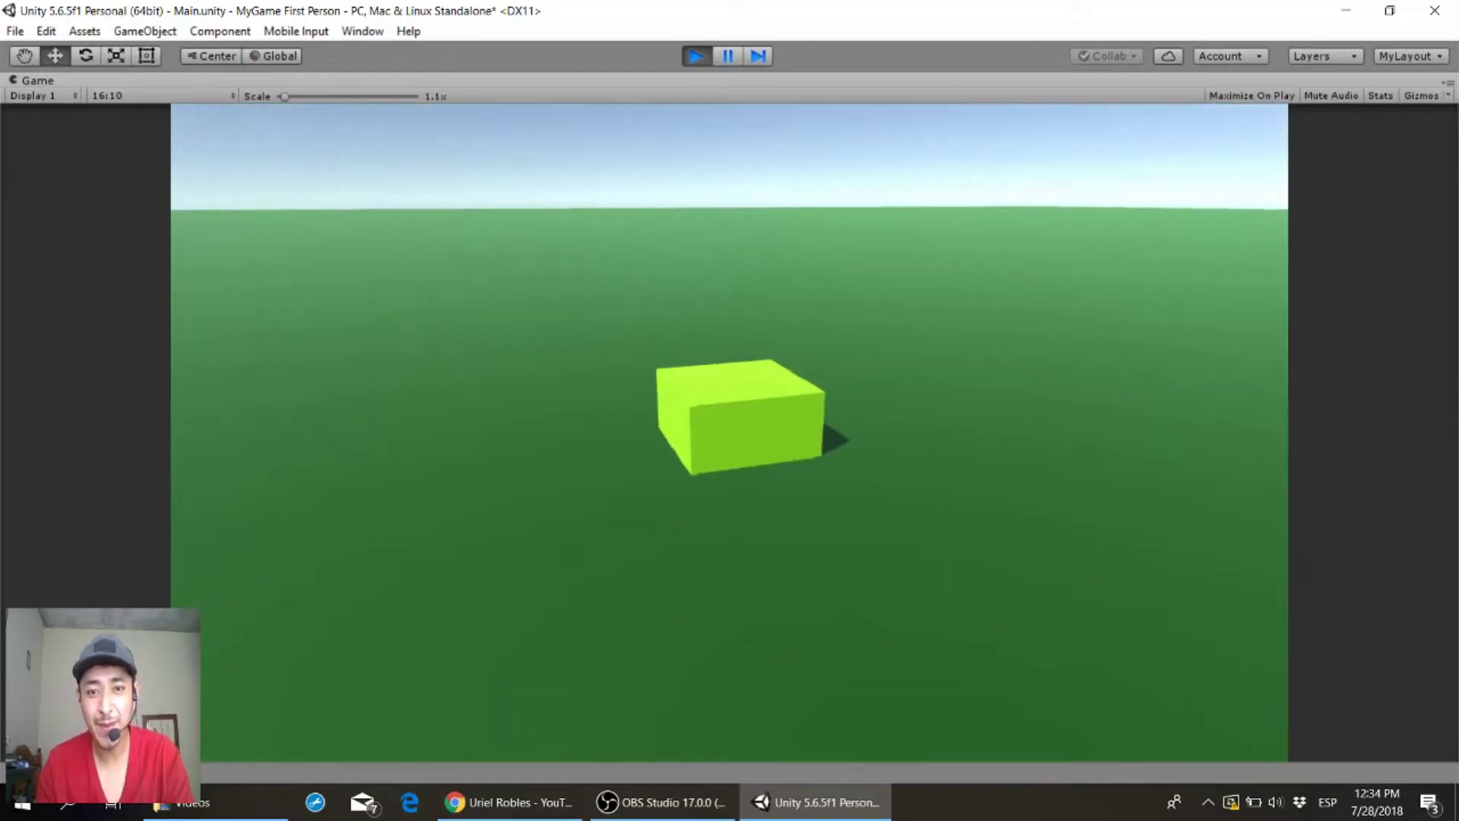
key("w")
key("space")
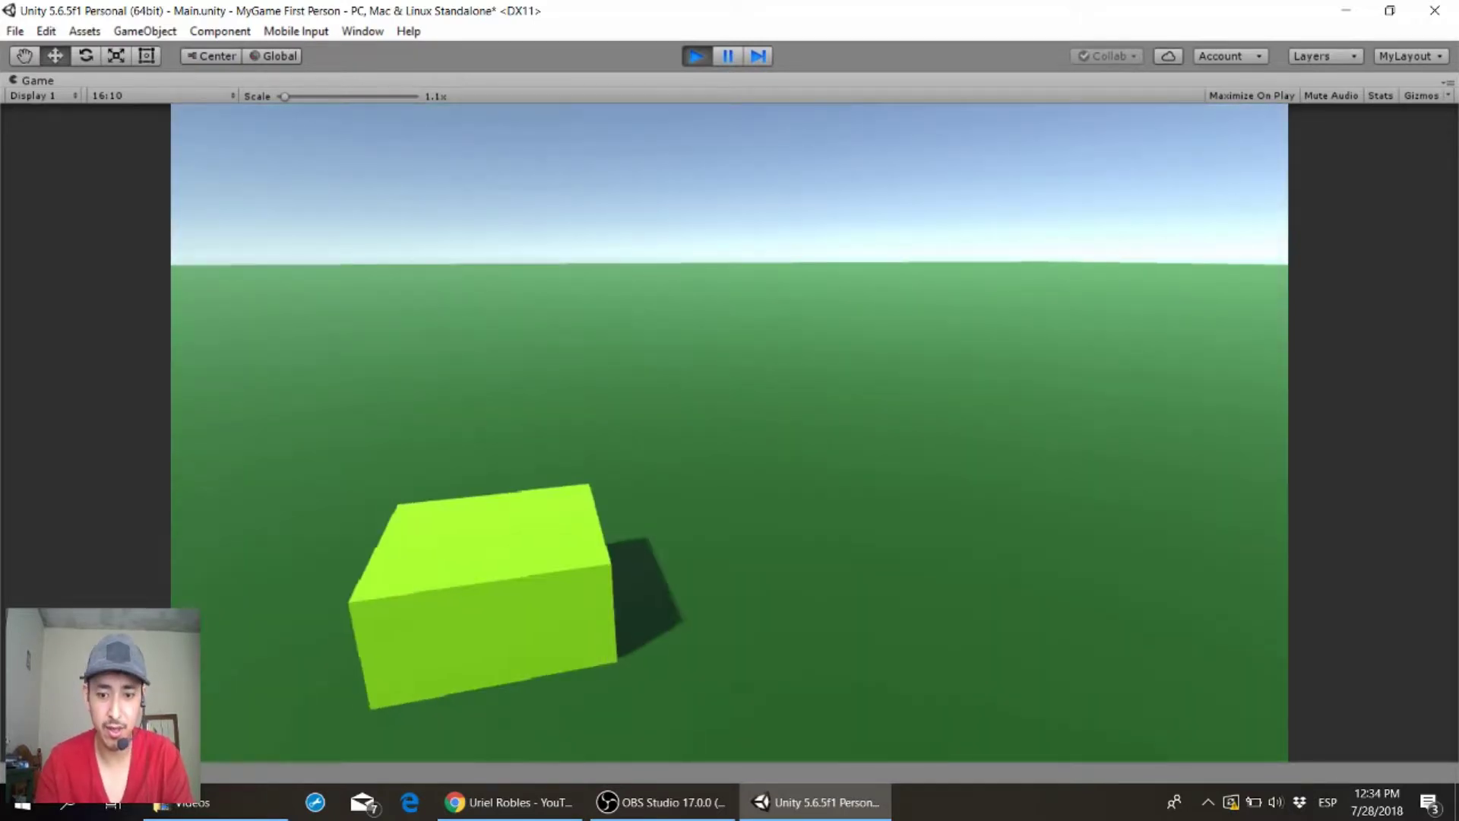
key("ctrl+p")
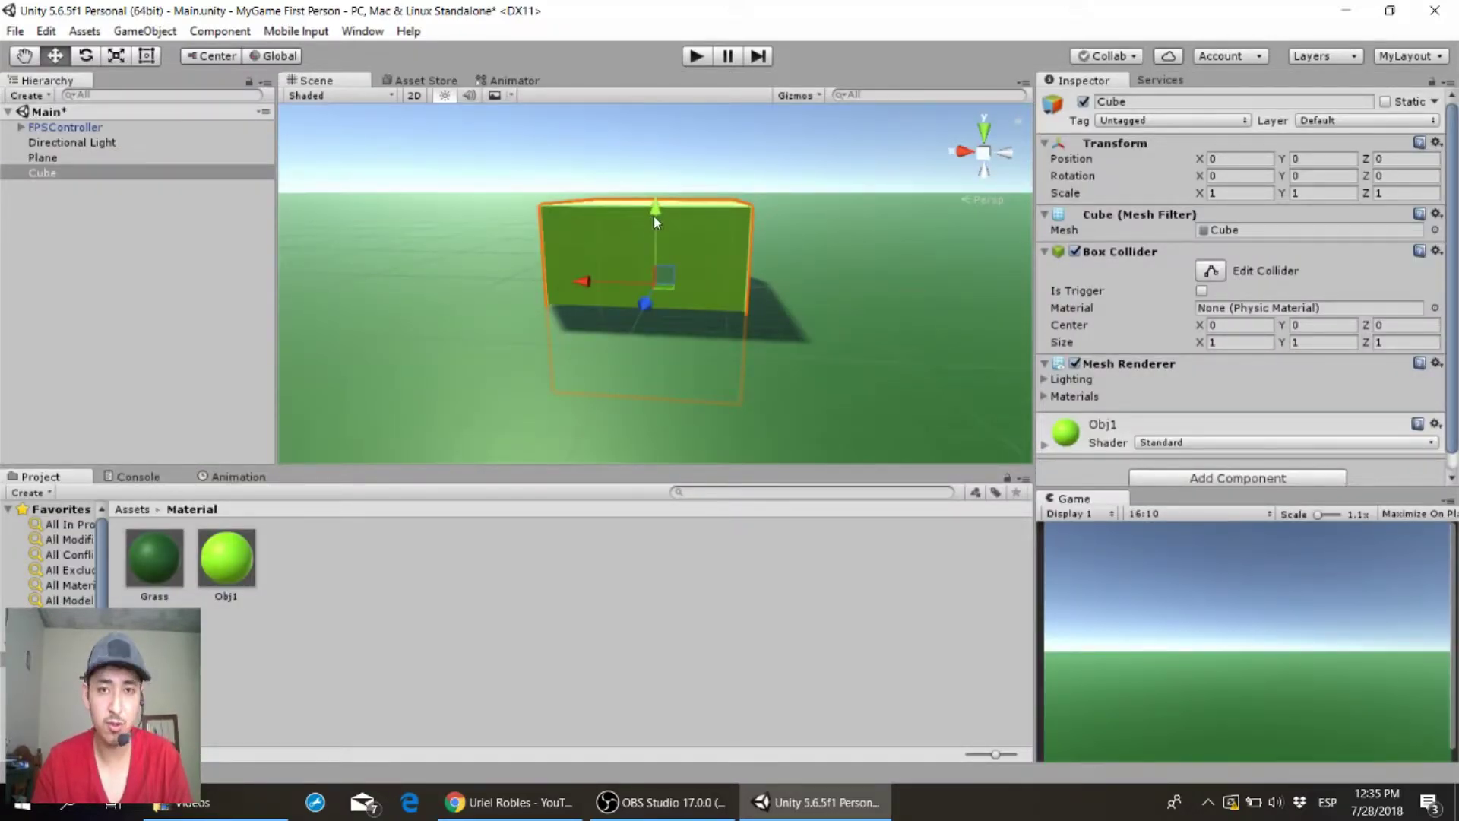
- Drag the Cube up and down along Y to find the ground level
left_click_drag(655, 221, 658, 135)
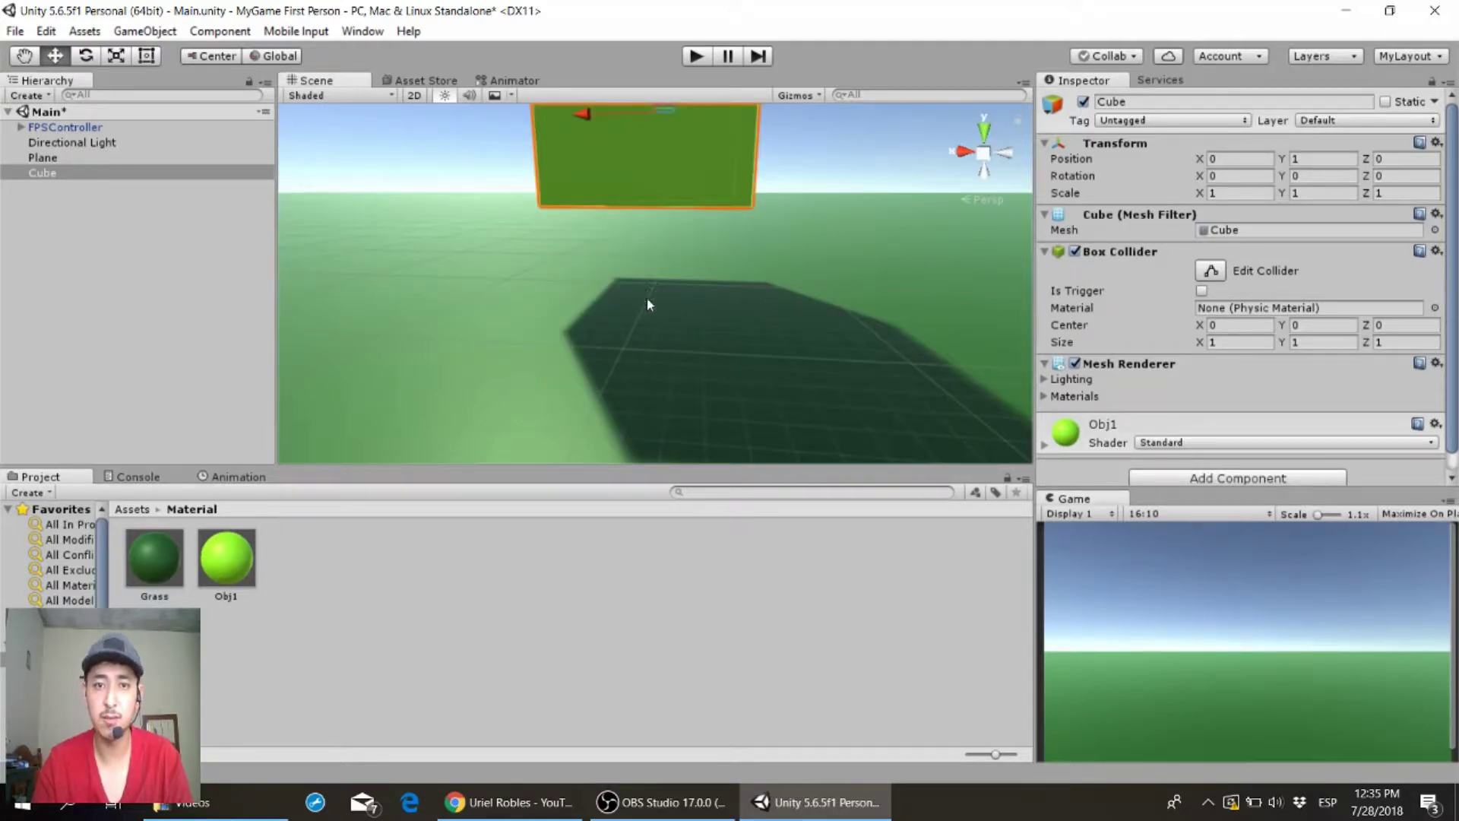
left_click_drag(648, 304, 652, 366)
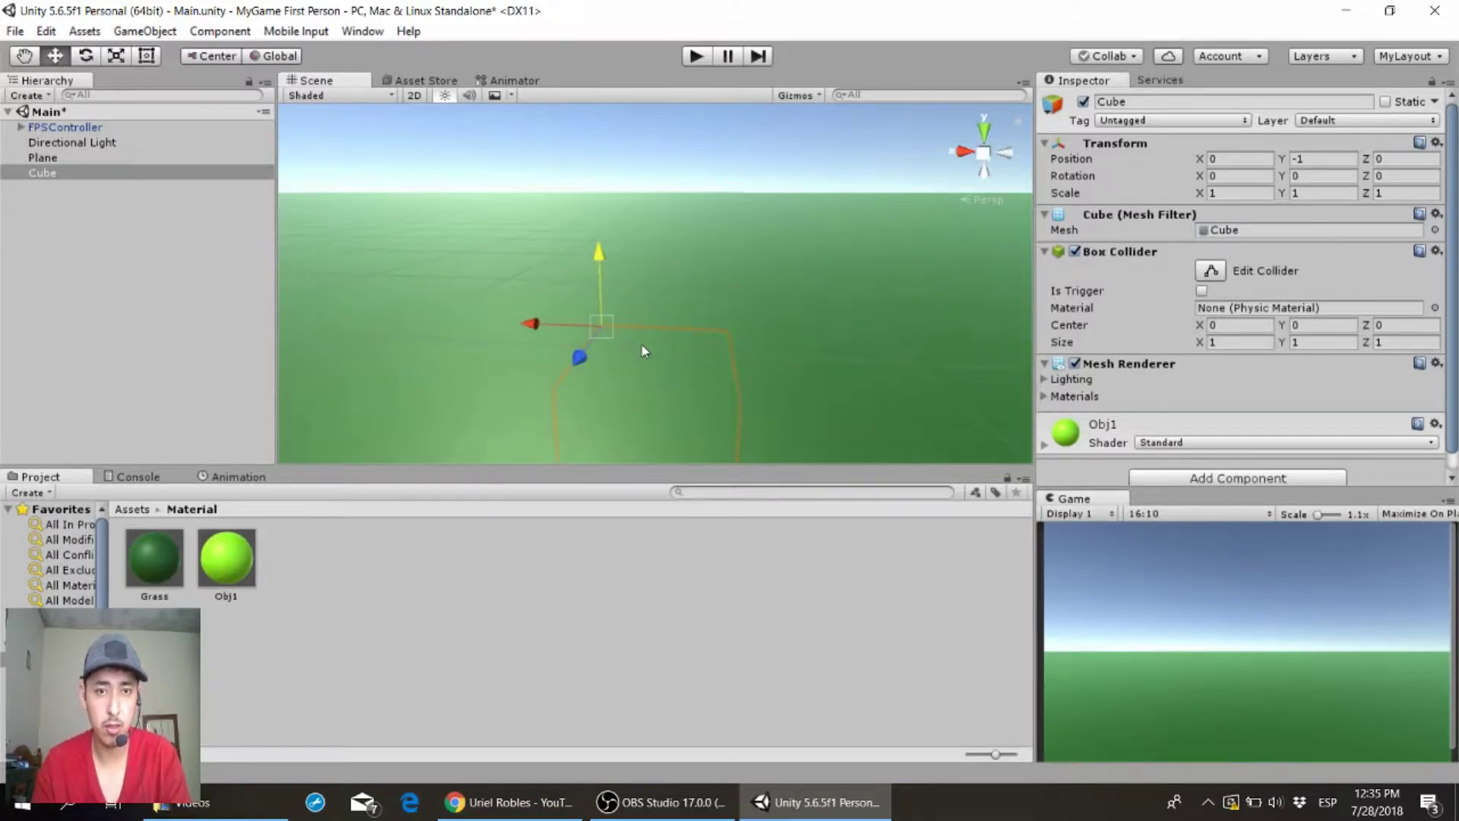
left_click_drag(599, 282, 595, 169)
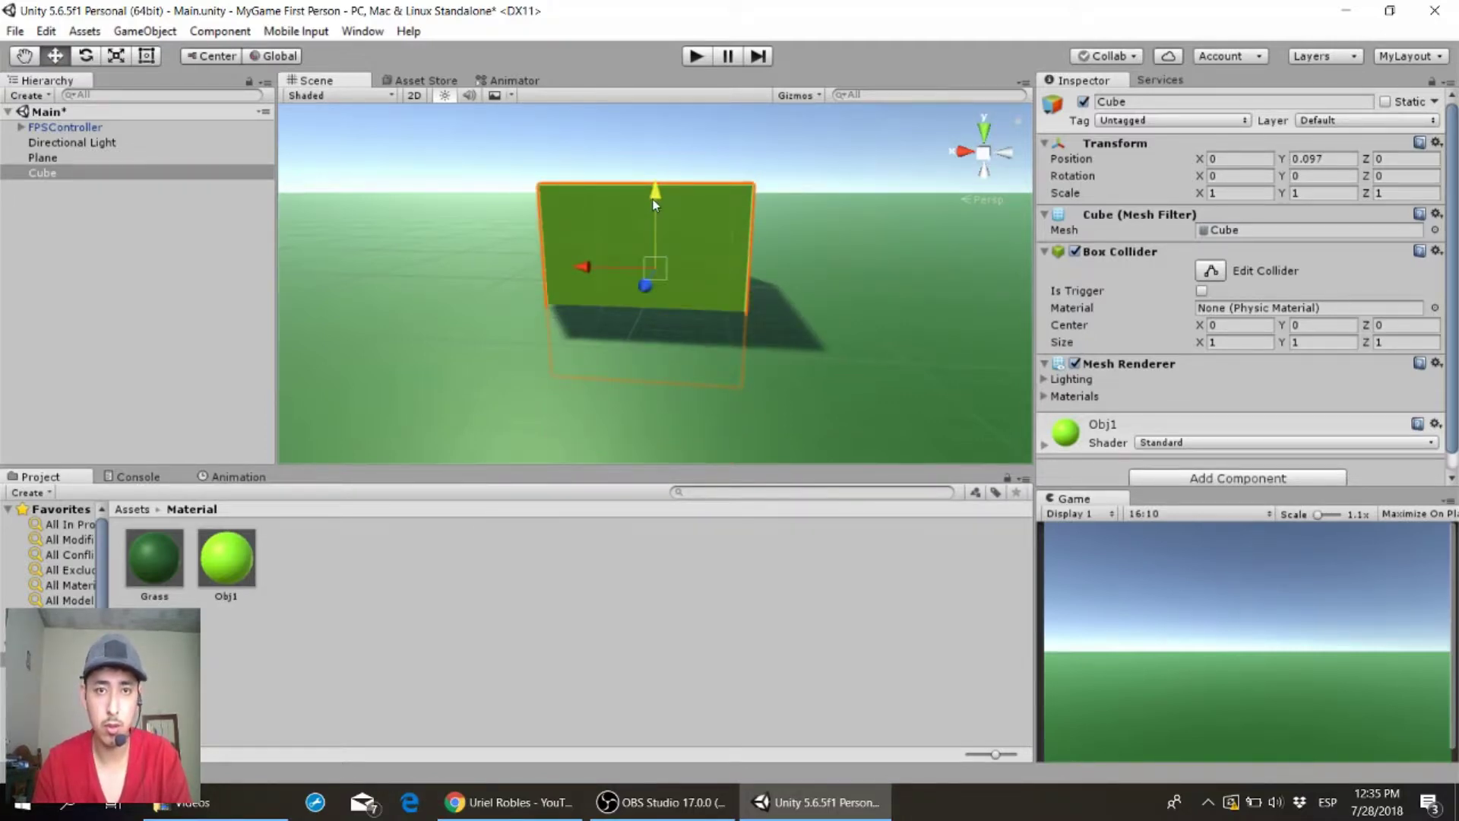
left_click_drag(654, 204, 653, 133)
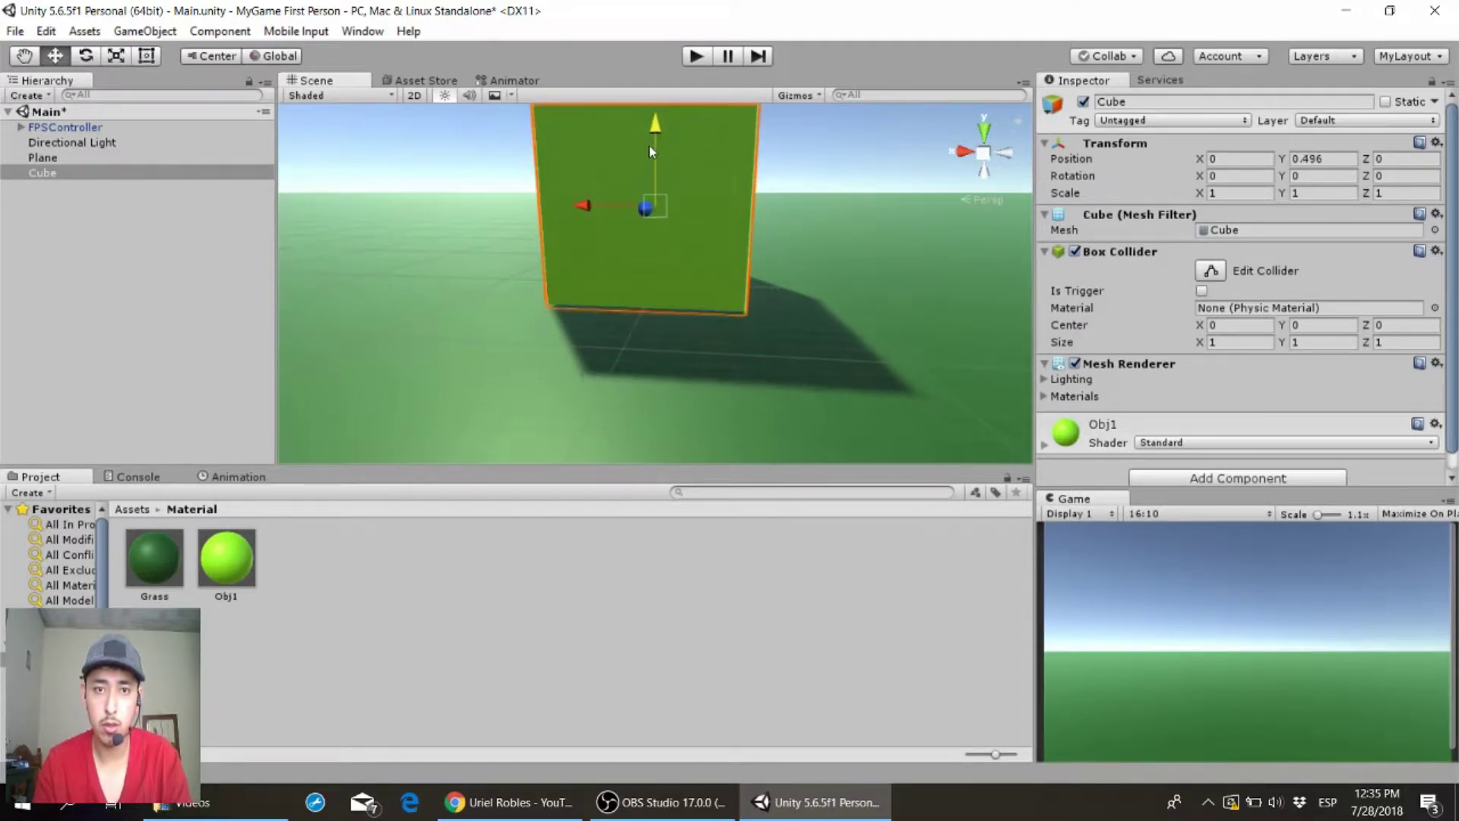
left_click_drag(650, 152, 651, 150)
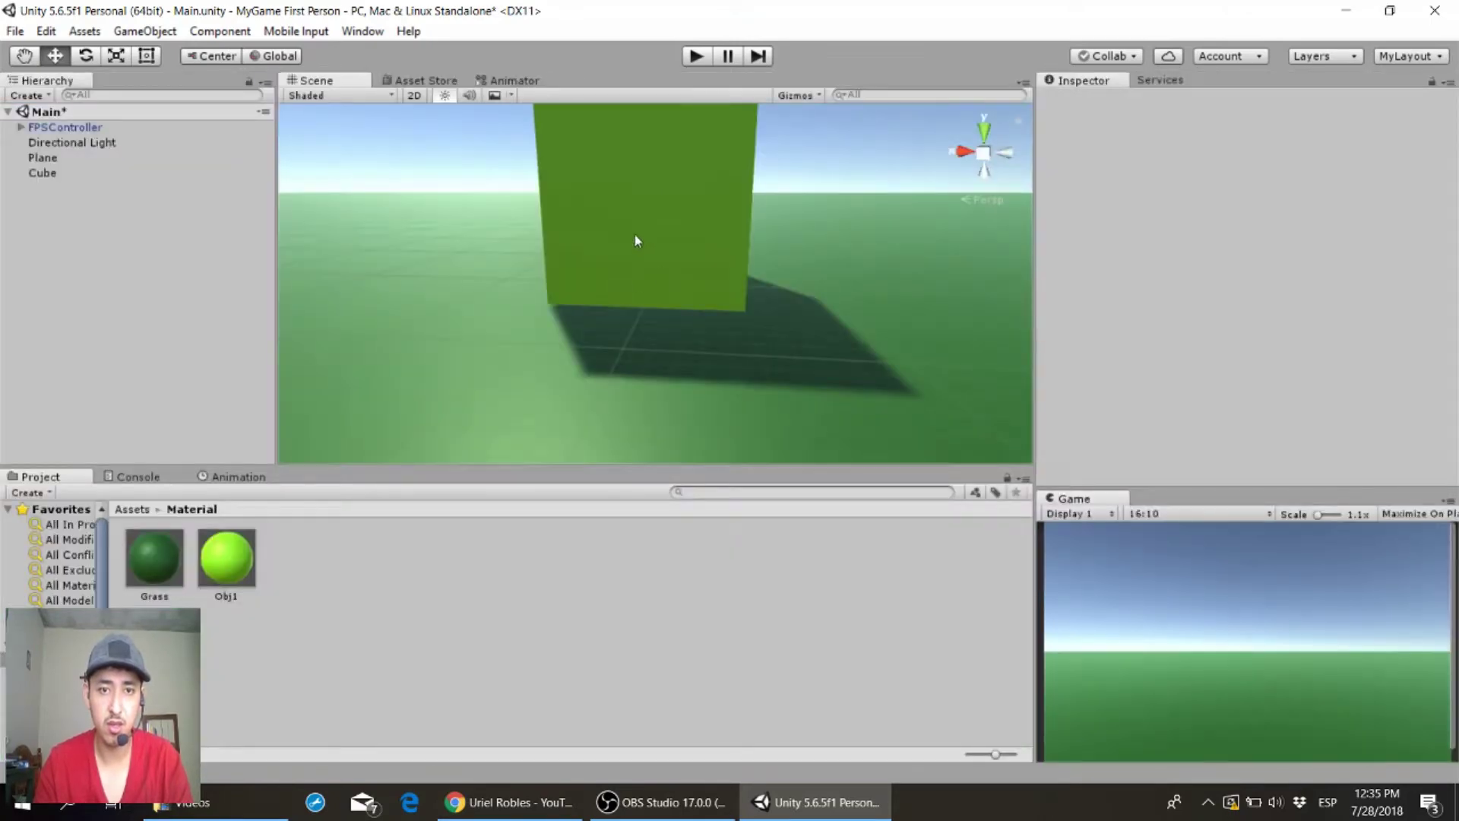
- Use V vertex snapping to lift the Cube to about Y 0.486
left_click(637, 241)
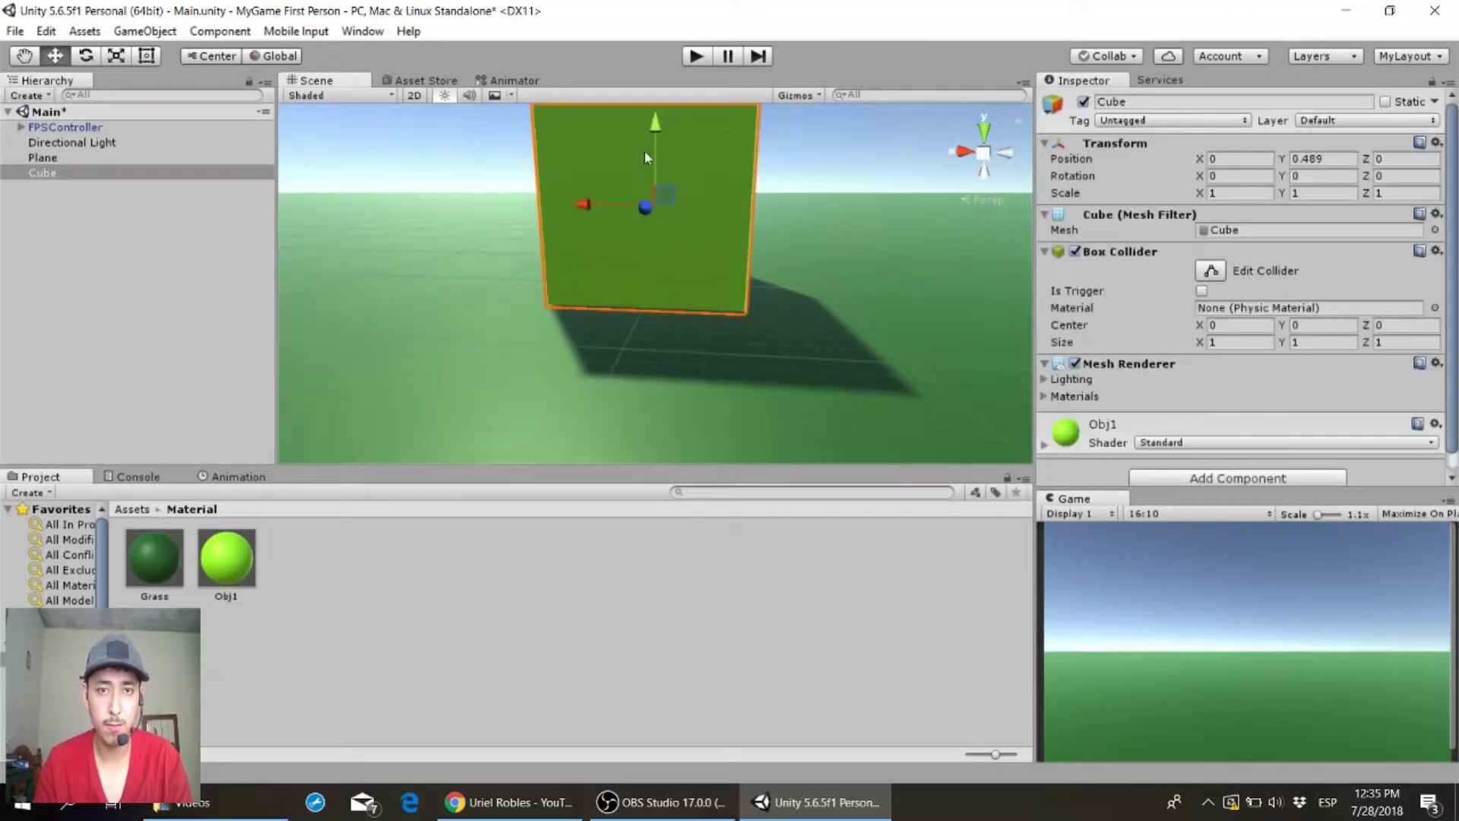
key("v")
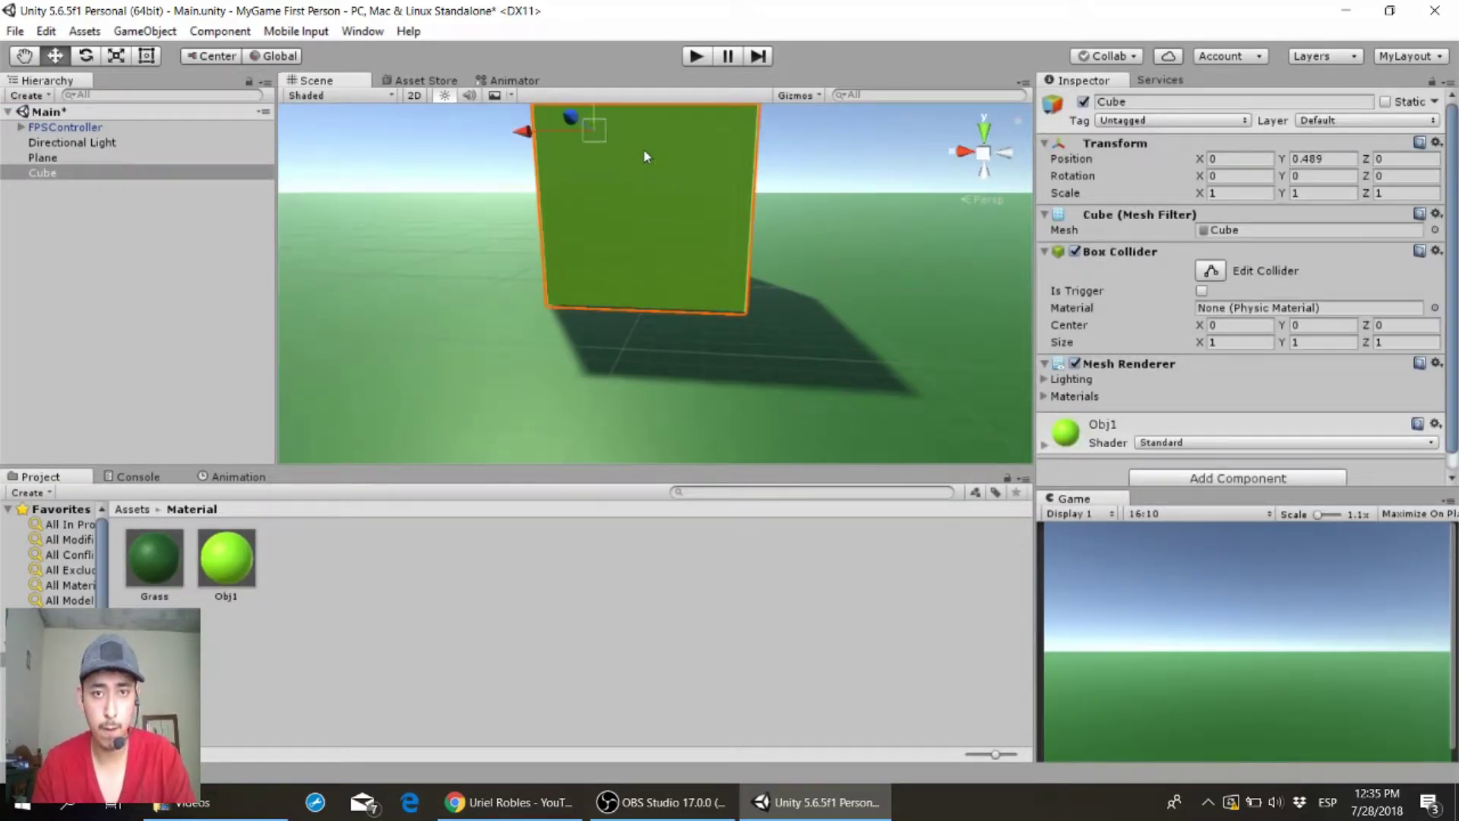
key("v")
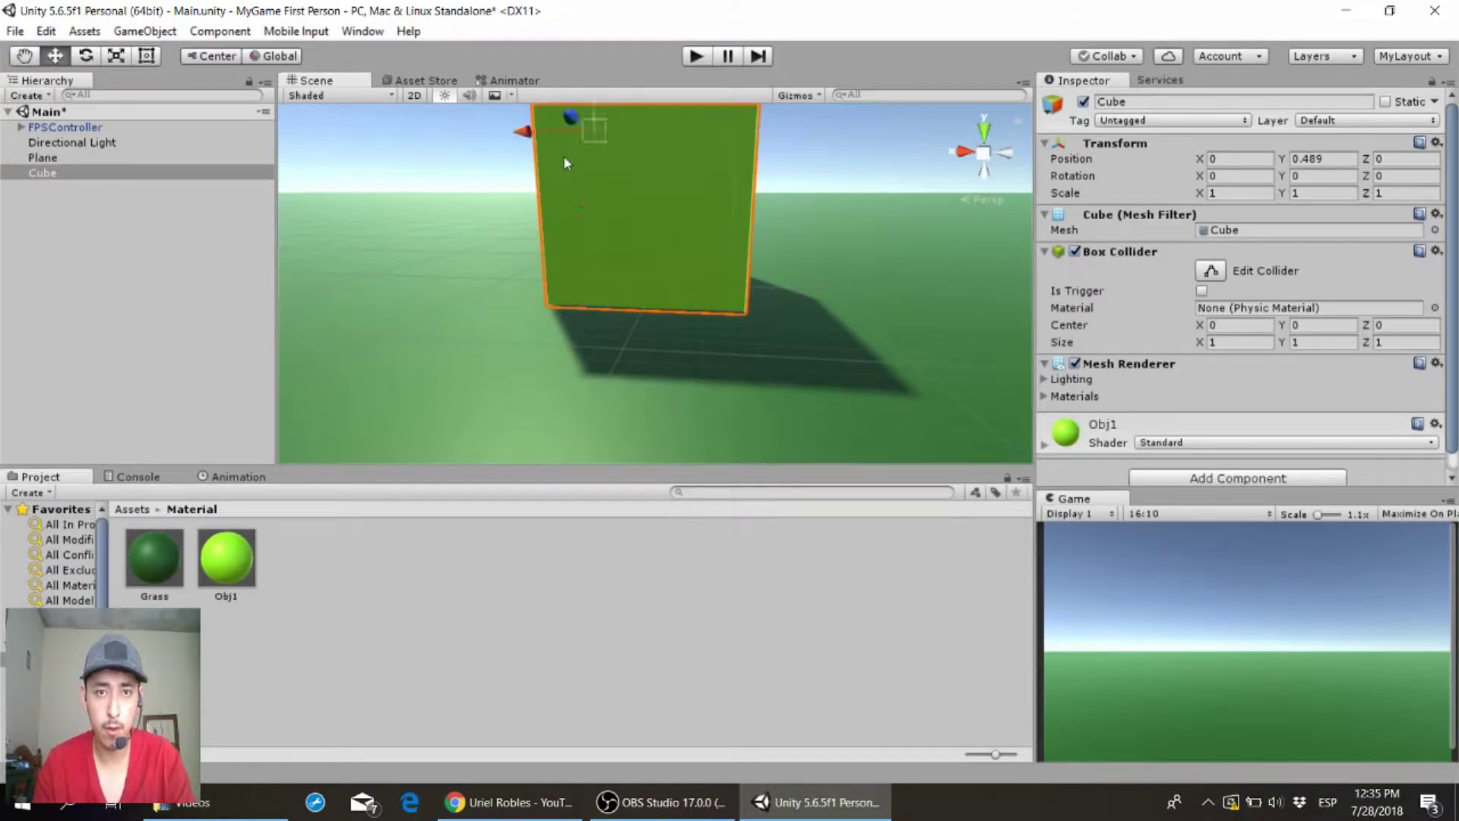
left_click_drag(645, 144, 658, 131)
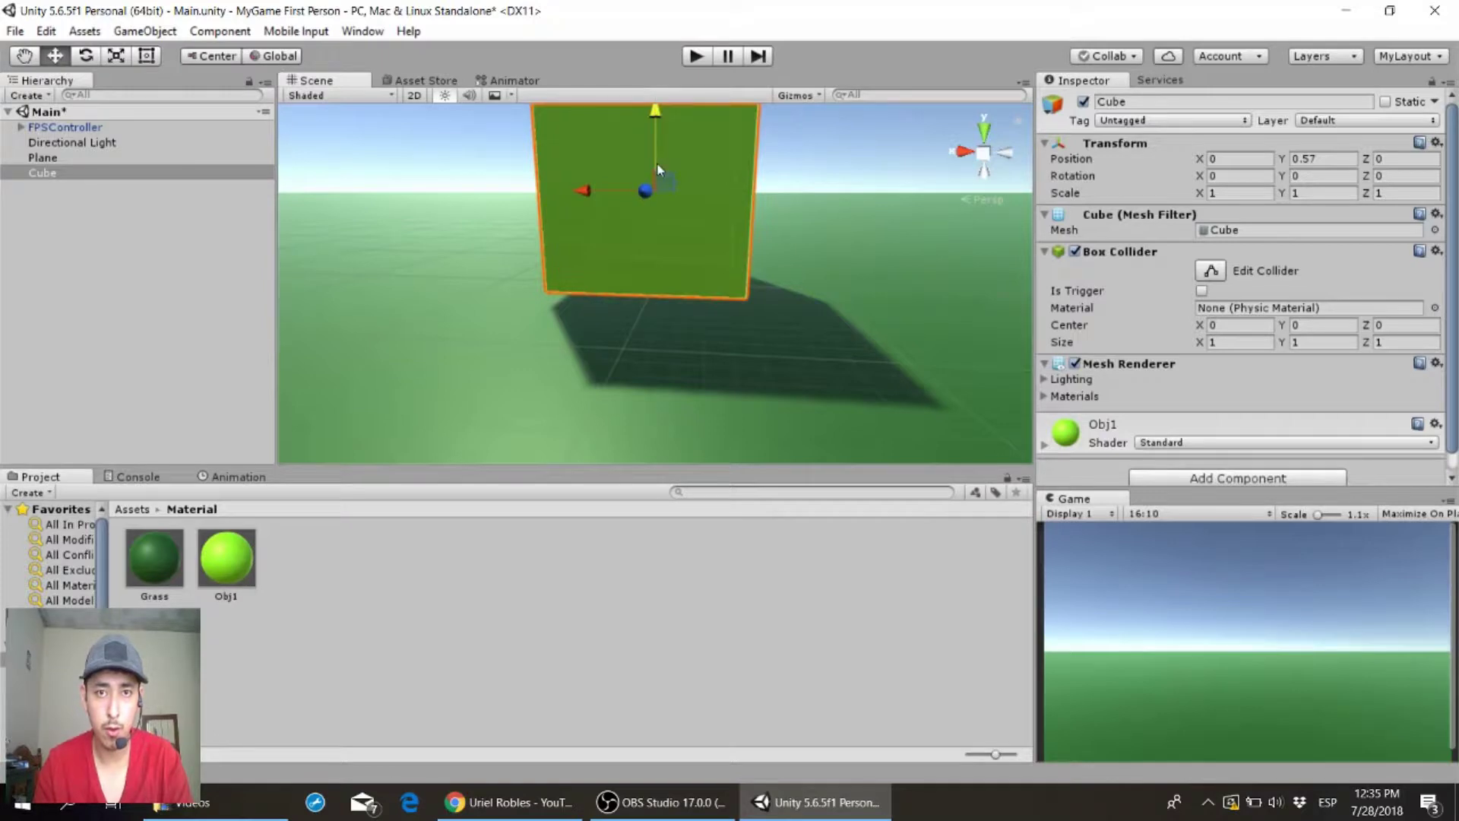
scroll(590, 131, "down", 2)
scroll(590, 133, "down", 2)
left_click(591, 135)
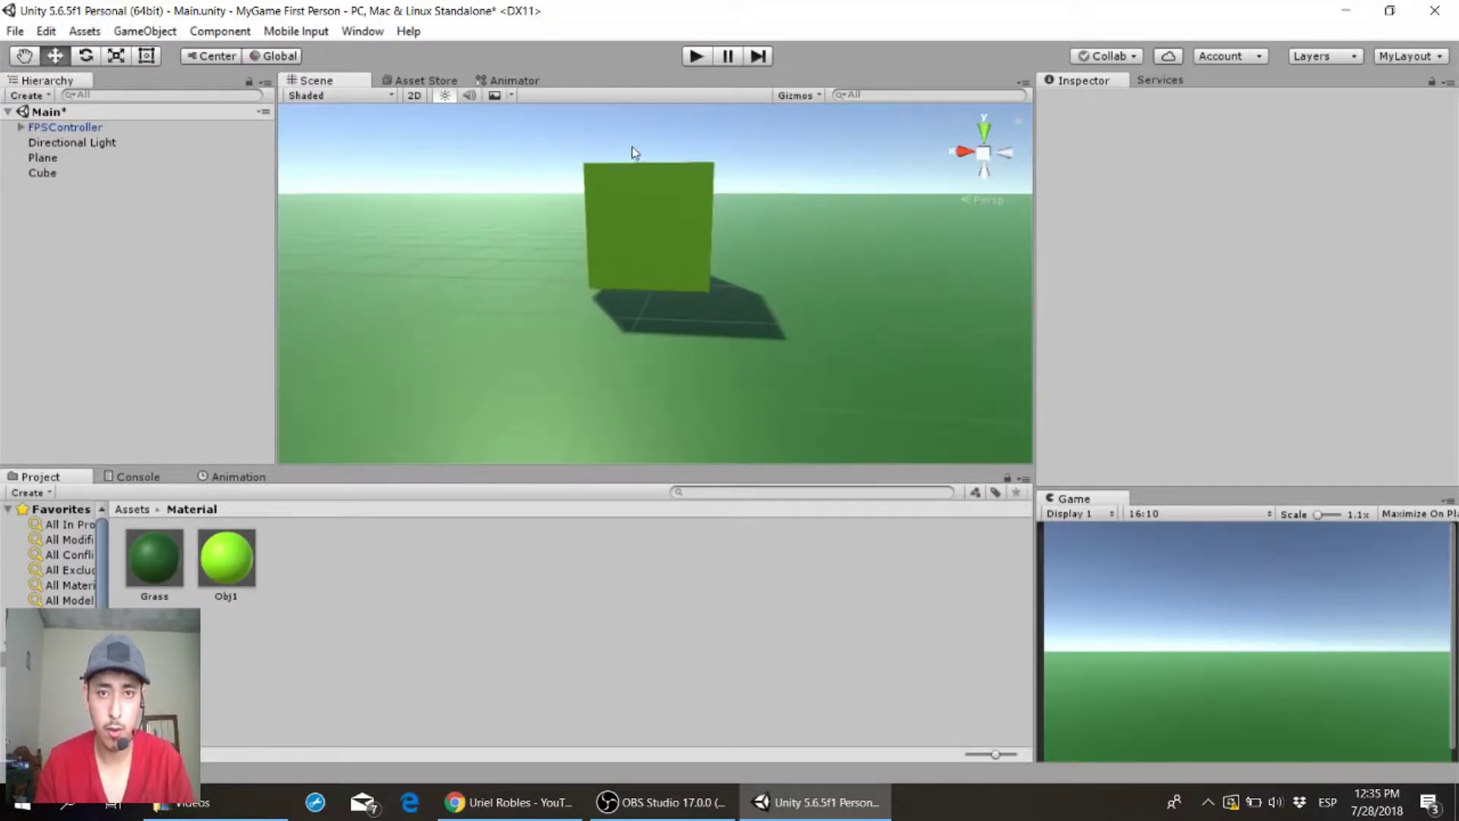
left_click(674, 190)
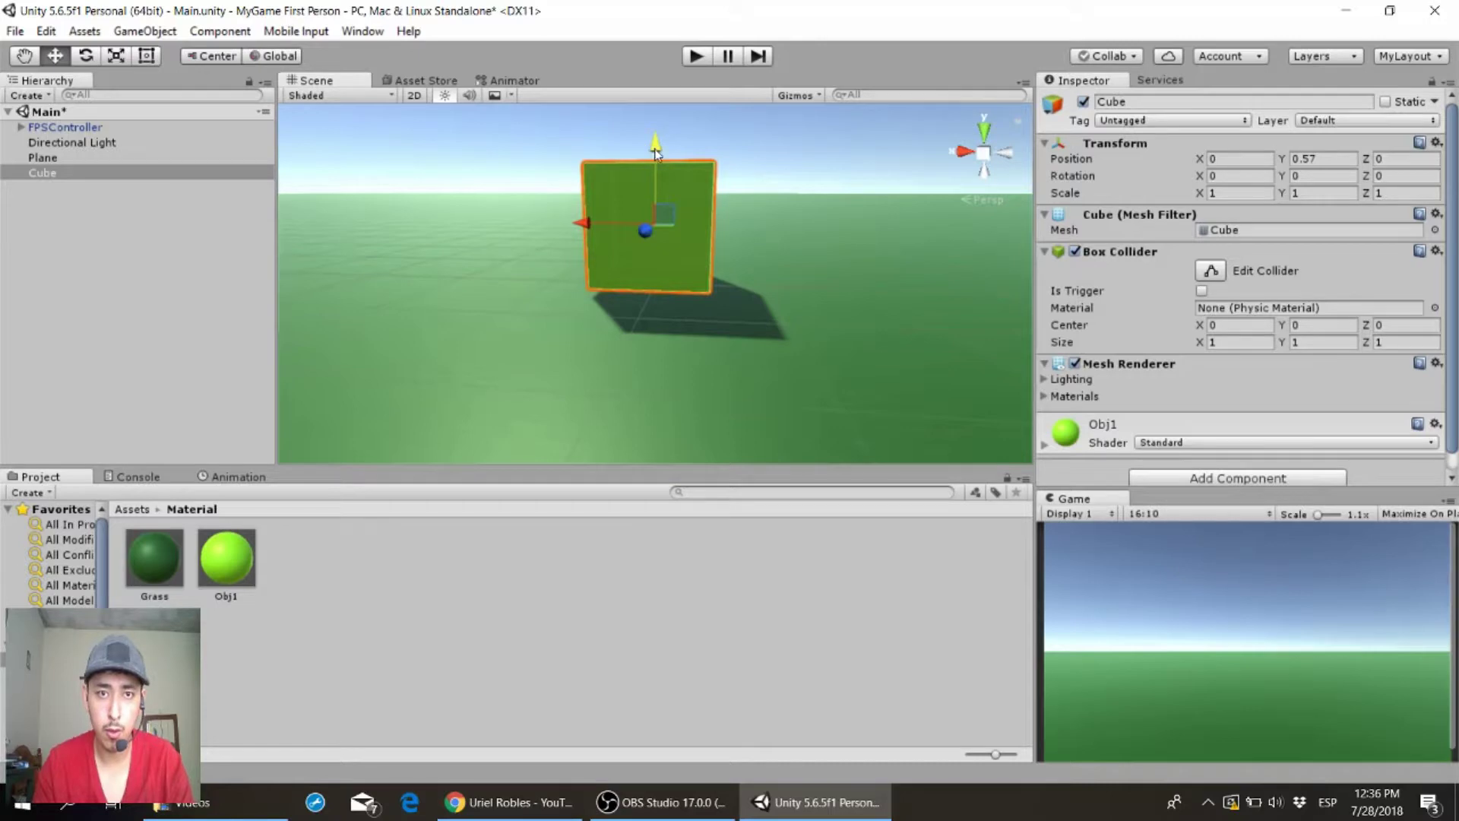
left_click_drag(659, 151, 657, 158)
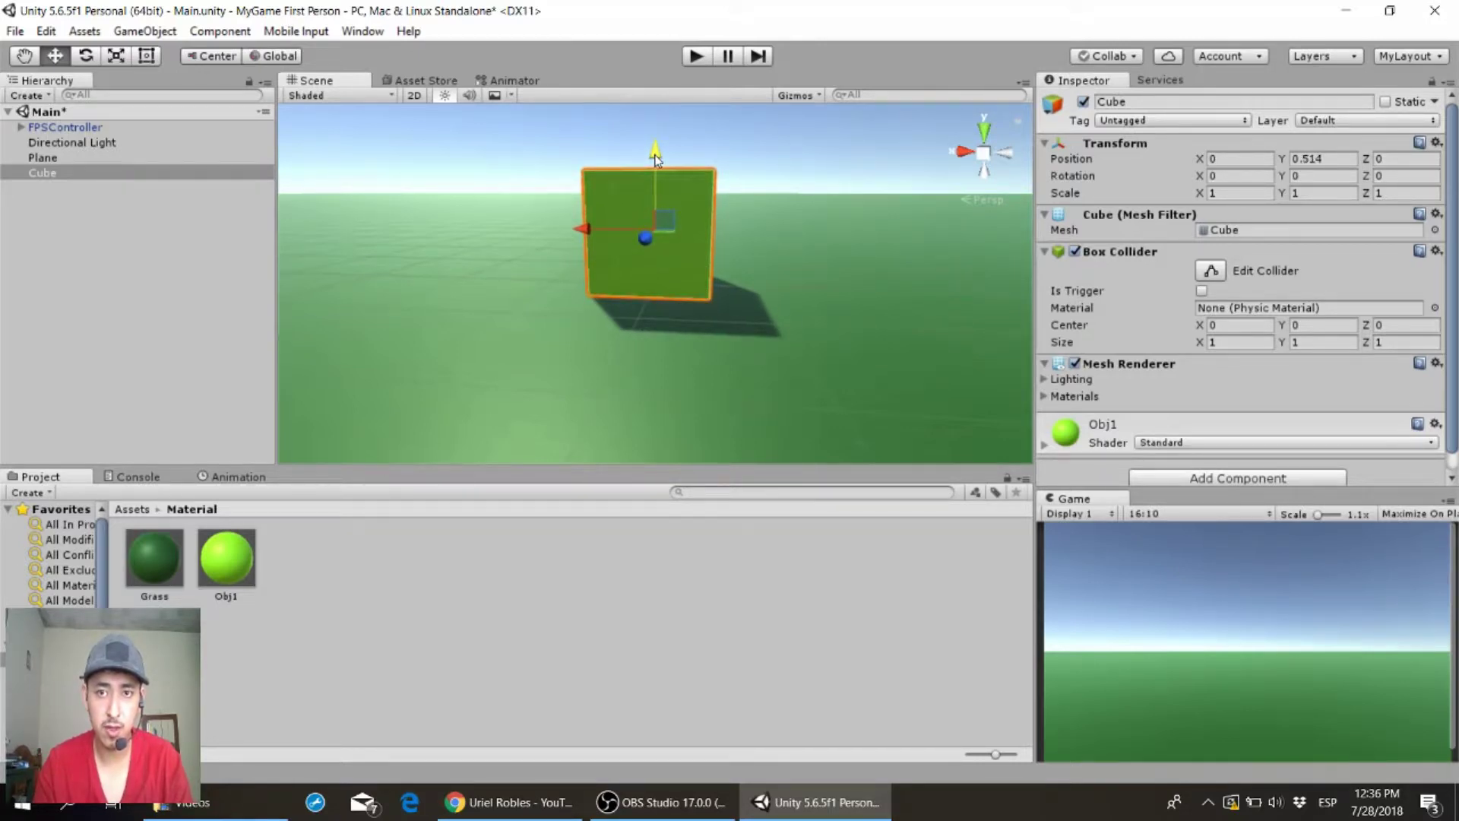
left_click_drag(657, 158, 657, 161)
left_click(1329, 161)
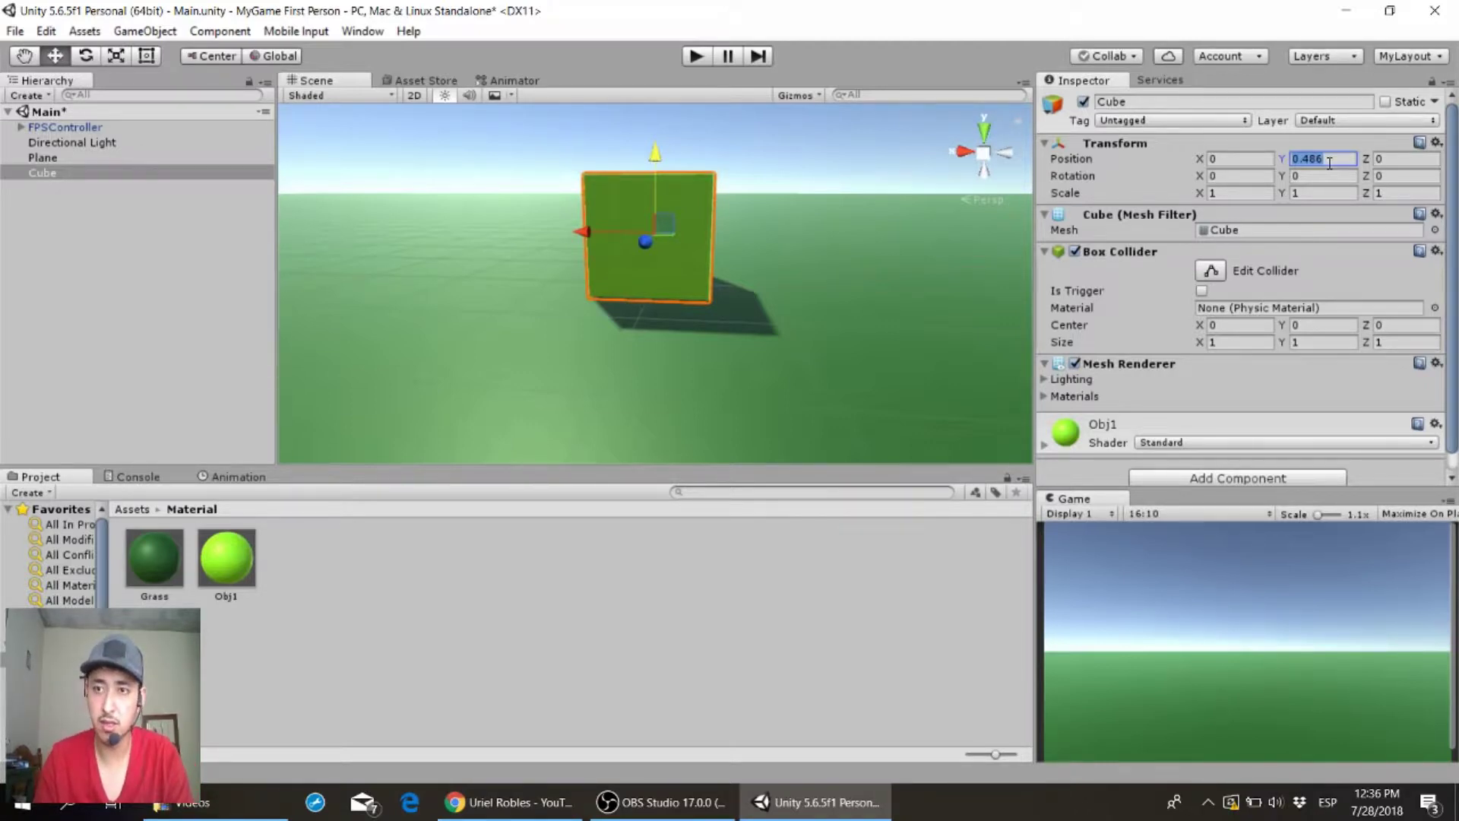
- Set the Cube's Position Y to 0.5 and its Scale X and Z to 10
type(".5")
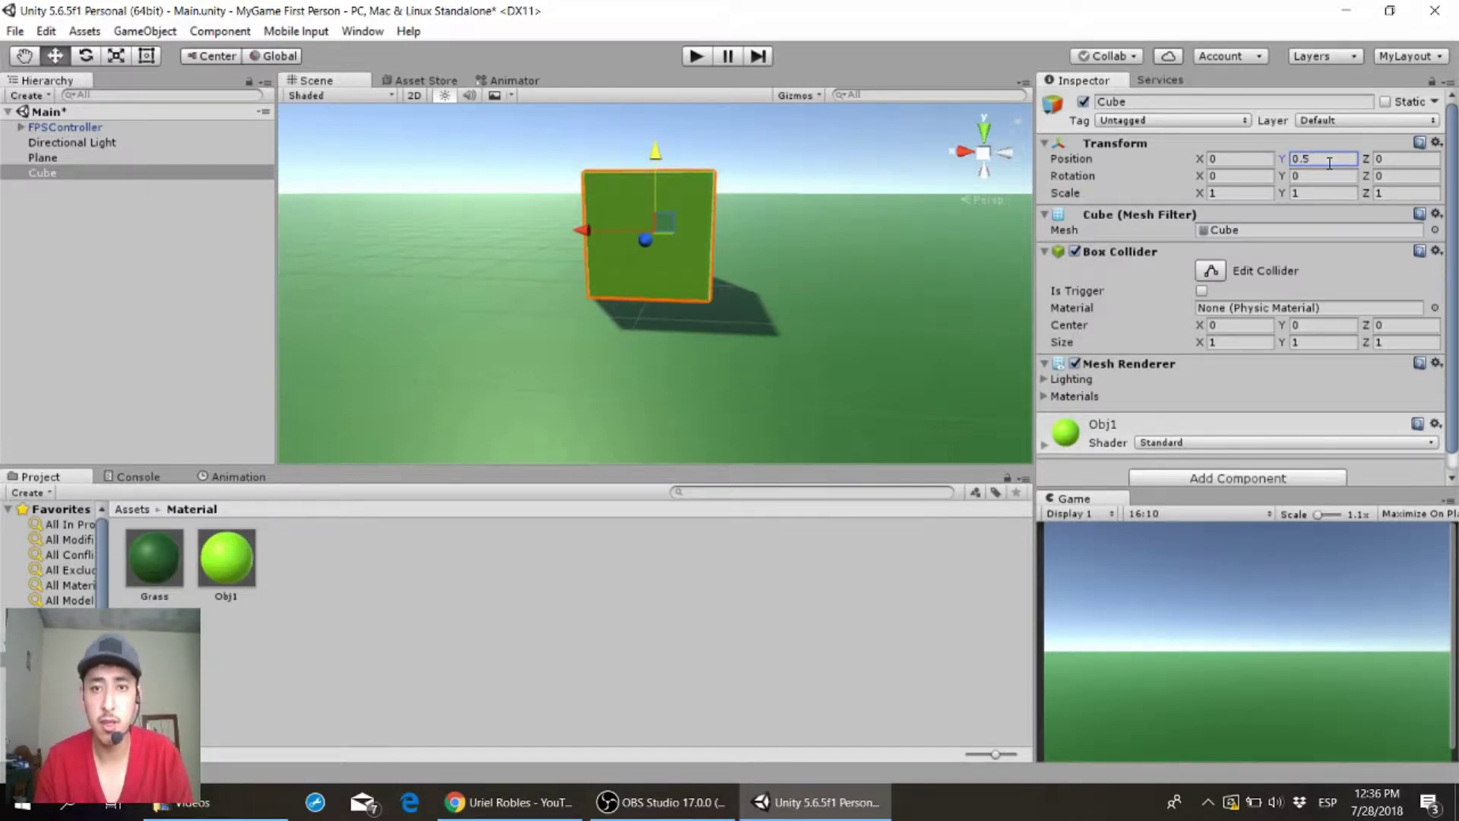
scroll(608, 258, "down", 1)
scroll(605, 252, "down", 2)
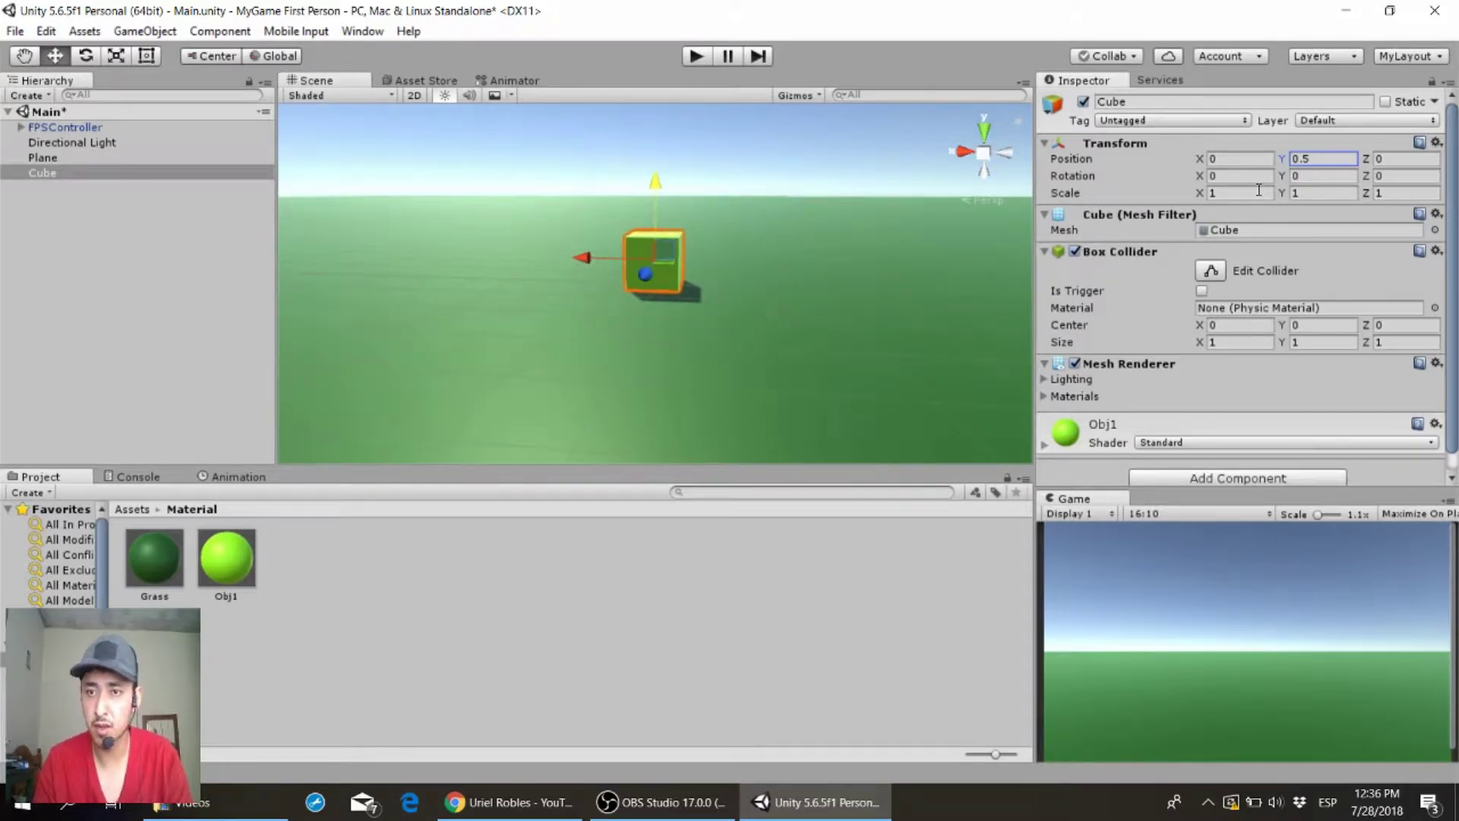
left_click(1221, 193)
type("0")
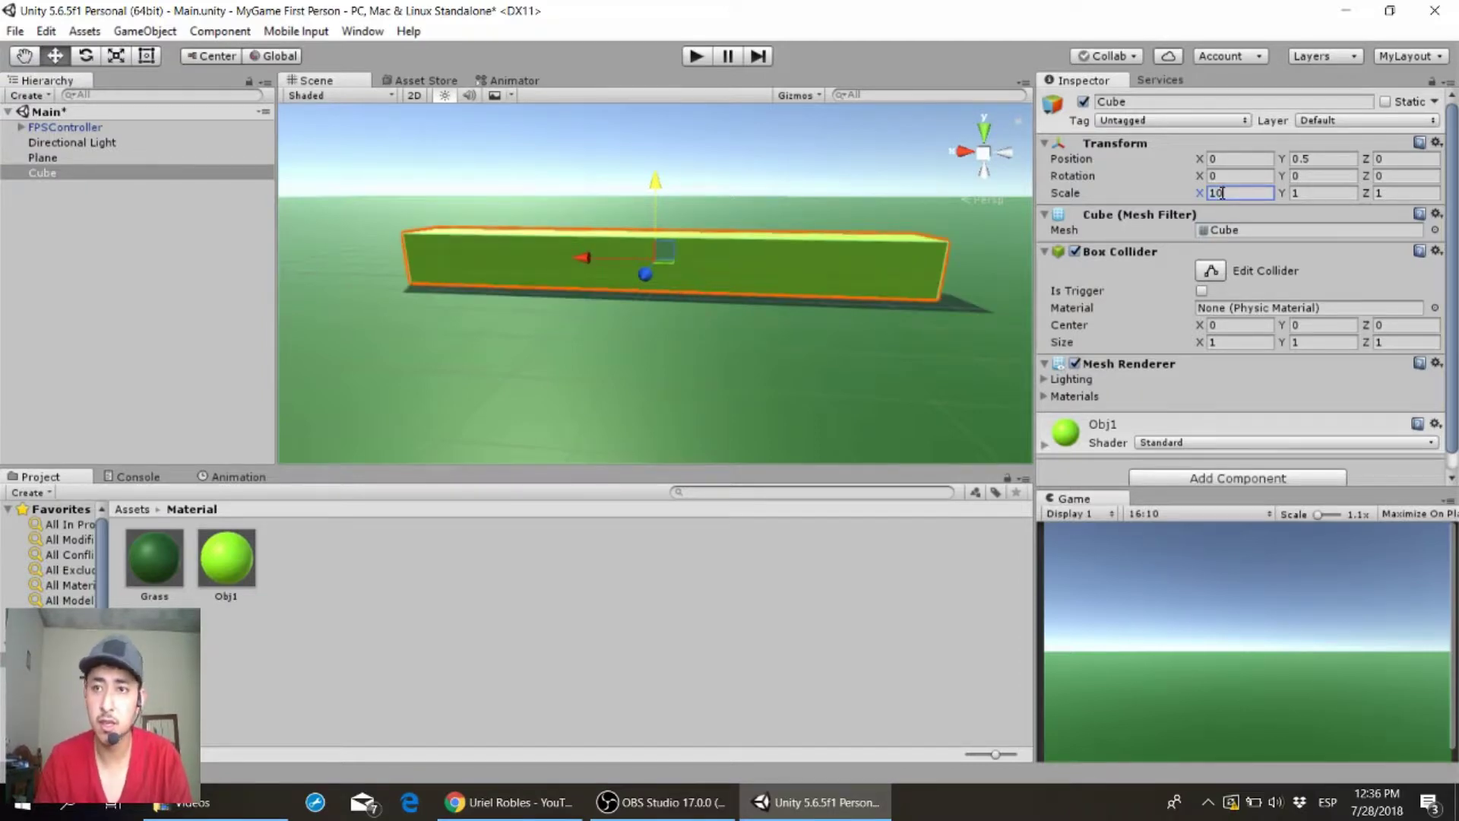
left_click(1387, 195)
type("0")
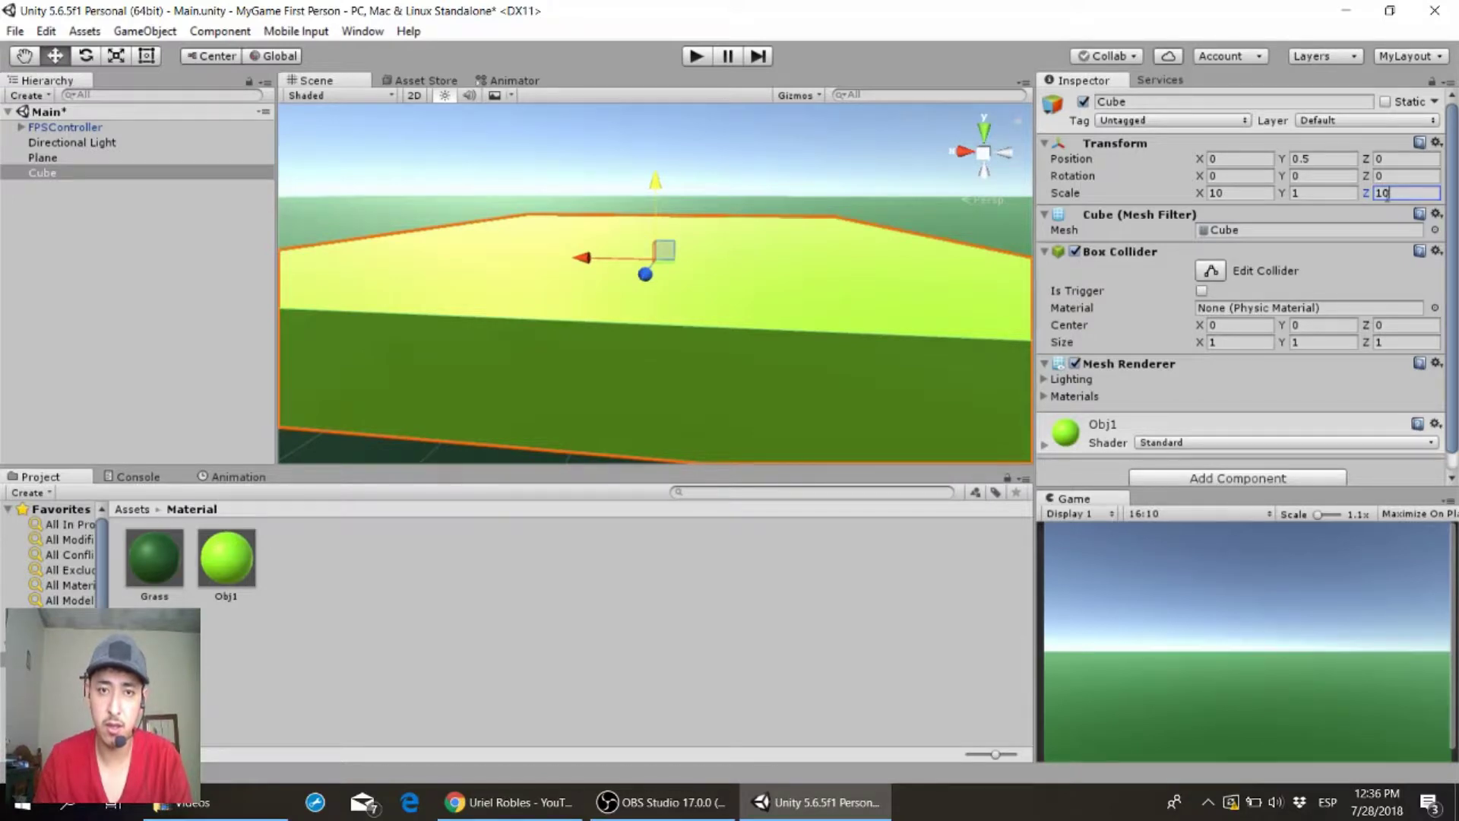
- Orbit and pan the Scene view to inspect the flat lime platform from the side
scroll(732, 255, "down", 1)
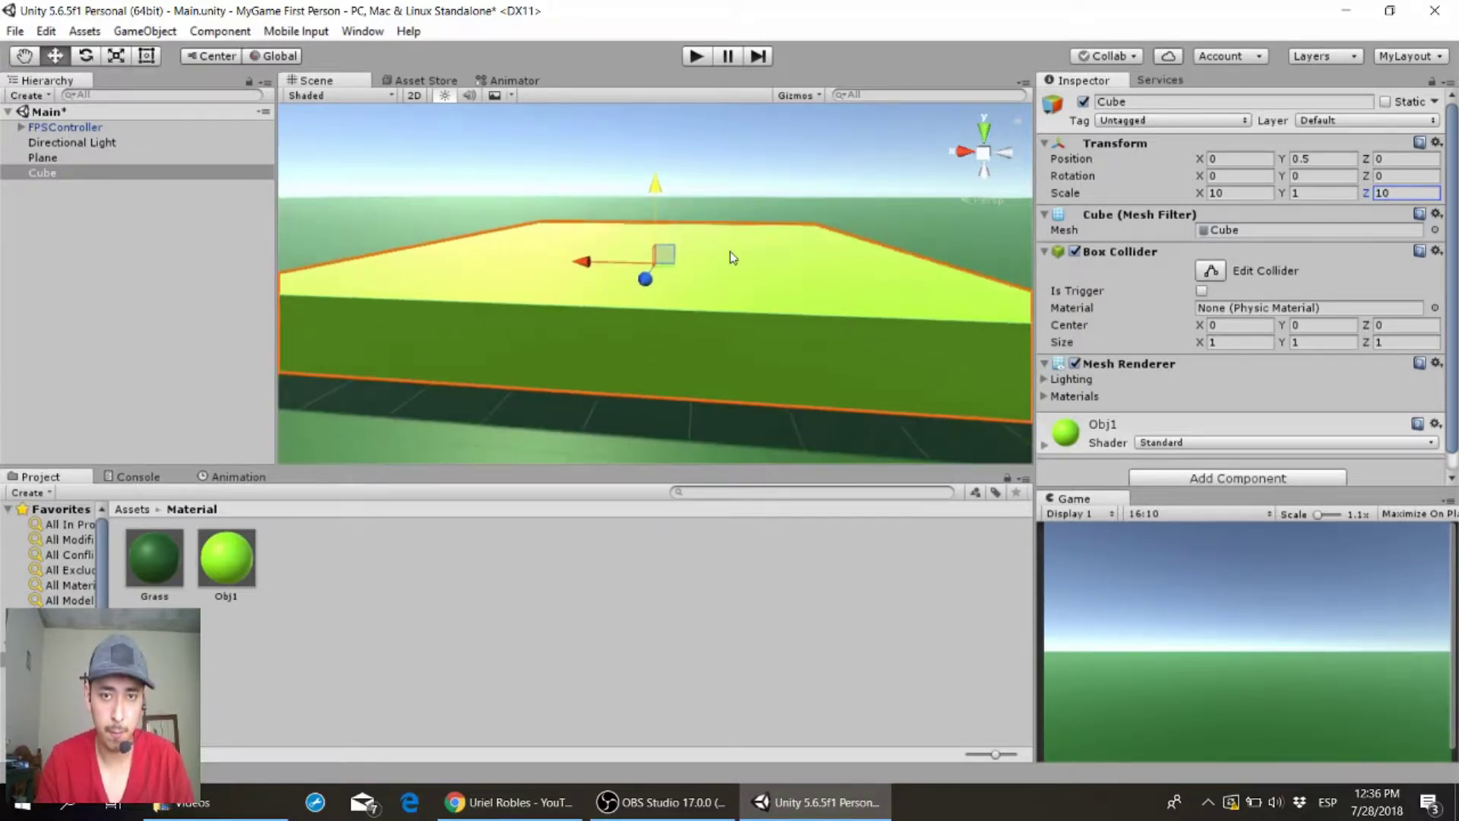
scroll(732, 257, "down", 2)
scroll(732, 257, "down", 2)
left_click_drag(732, 257, 445, 216, "alt")
left_click_drag(549, 299, 807, 284, "alt")
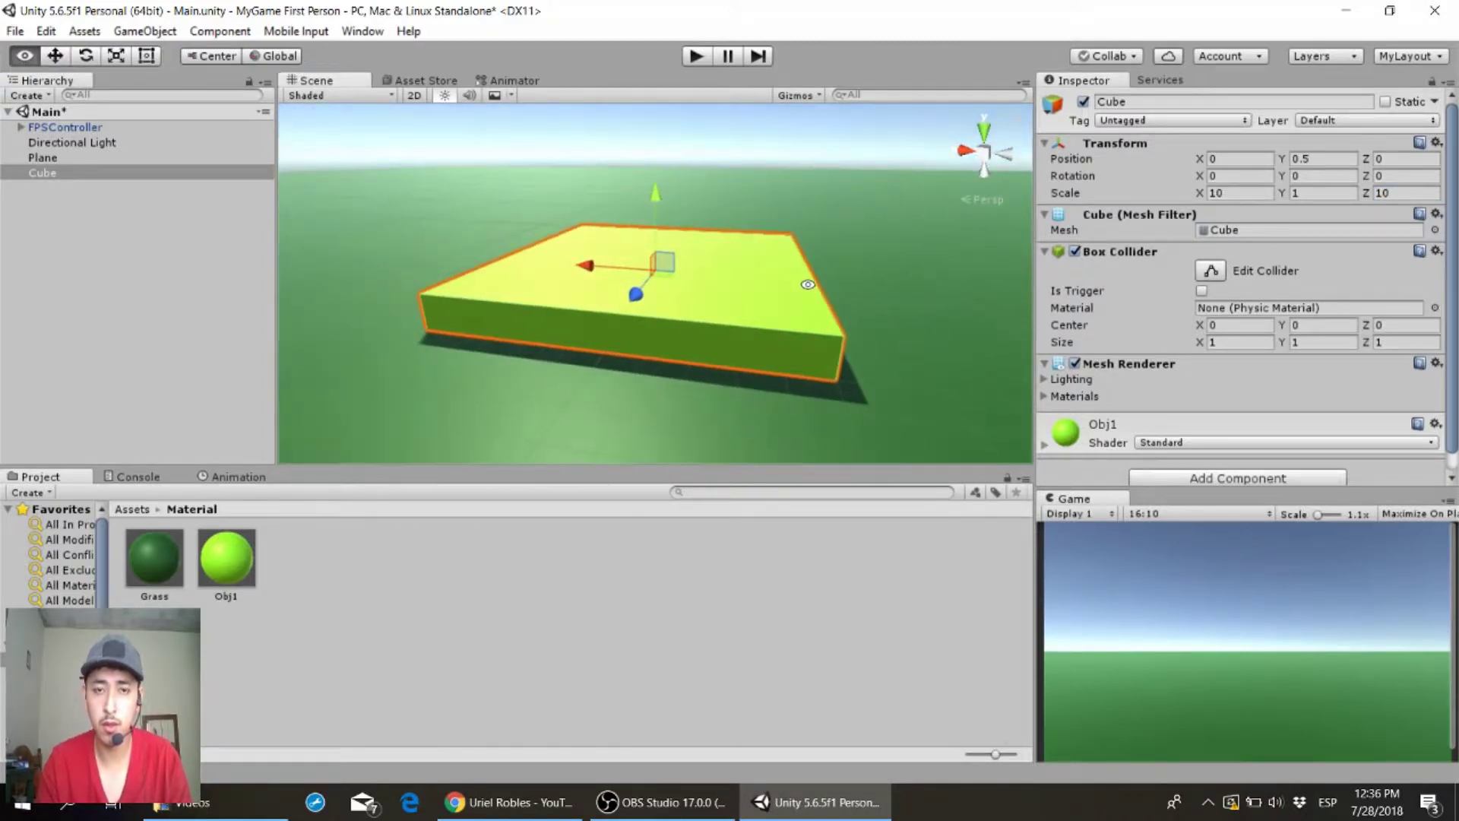
left_click_drag(807, 284, 886, 270, "alt")
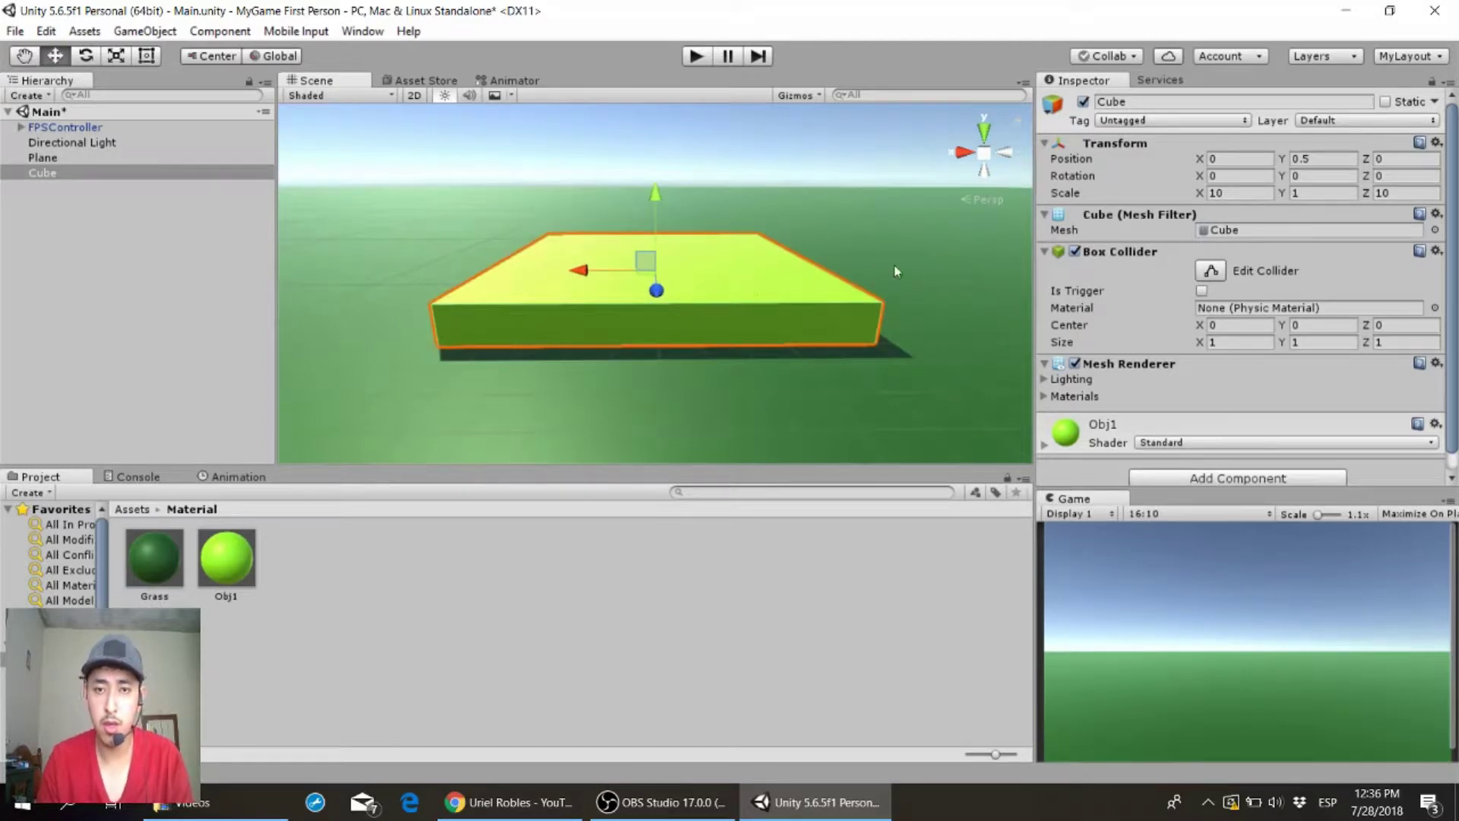
key("alt")
left_click_drag(910, 272, 790, 263, "alt")
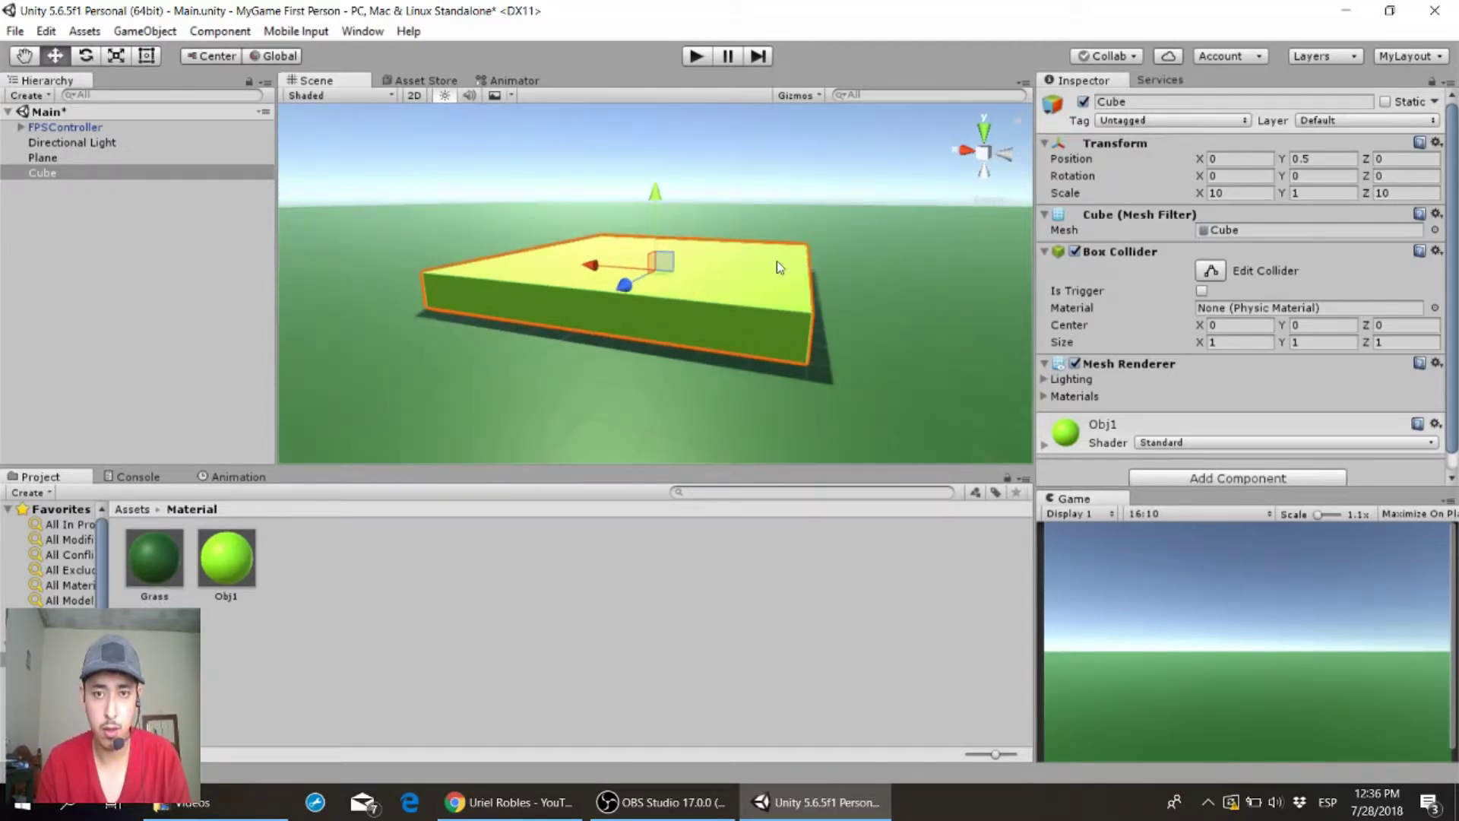
key("q")
mouse_move(908, 257)
left_mouse_down()
mouse_move(681, 267)
mouse_move(701, 280)
left_mouse_up()
- Rename the lime Cube slab to Platform in the Inspector
key("w")
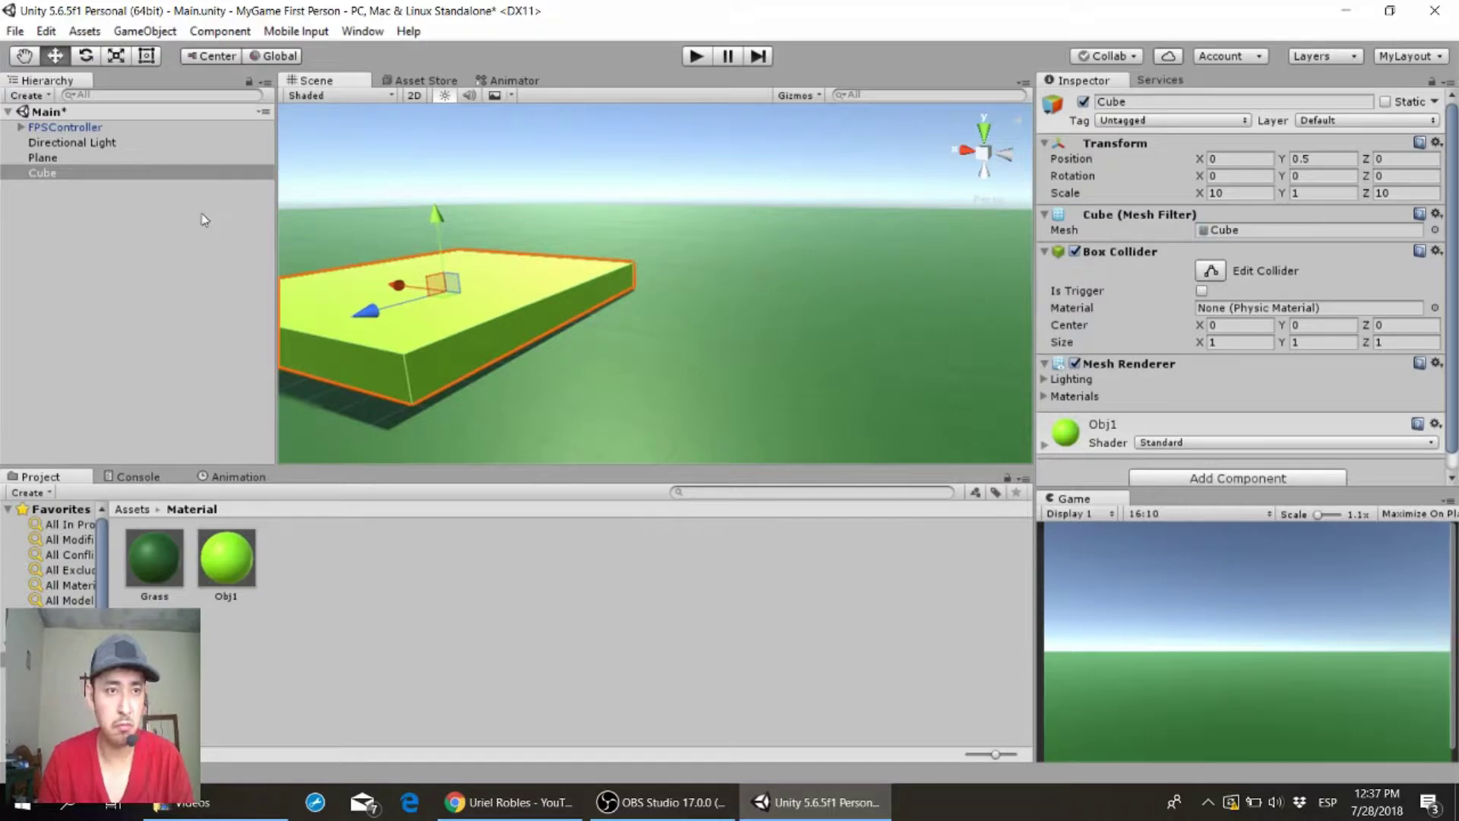
left_click(81, 173)
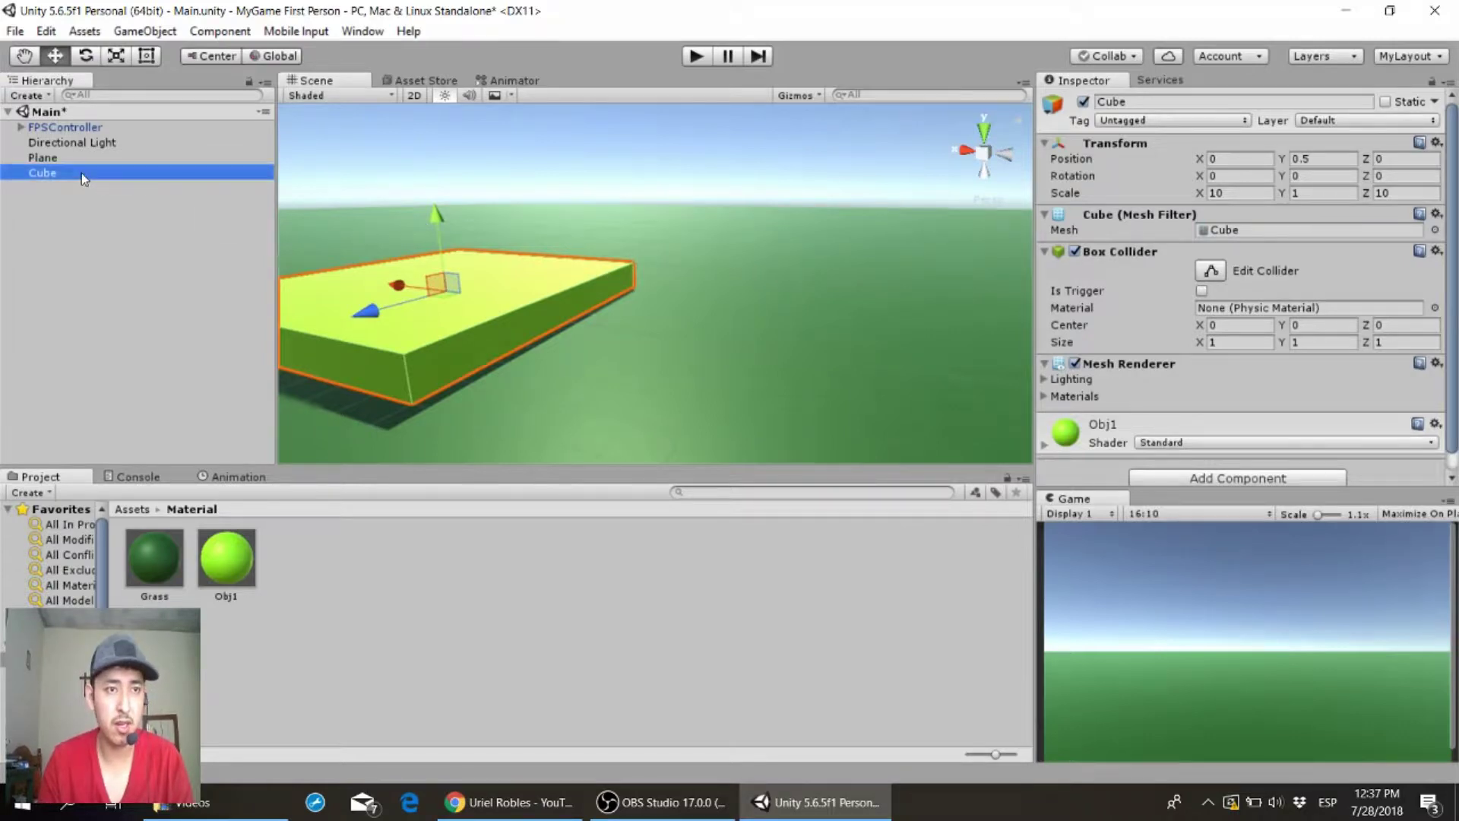
left_click(1145, 101)
type("Plat")
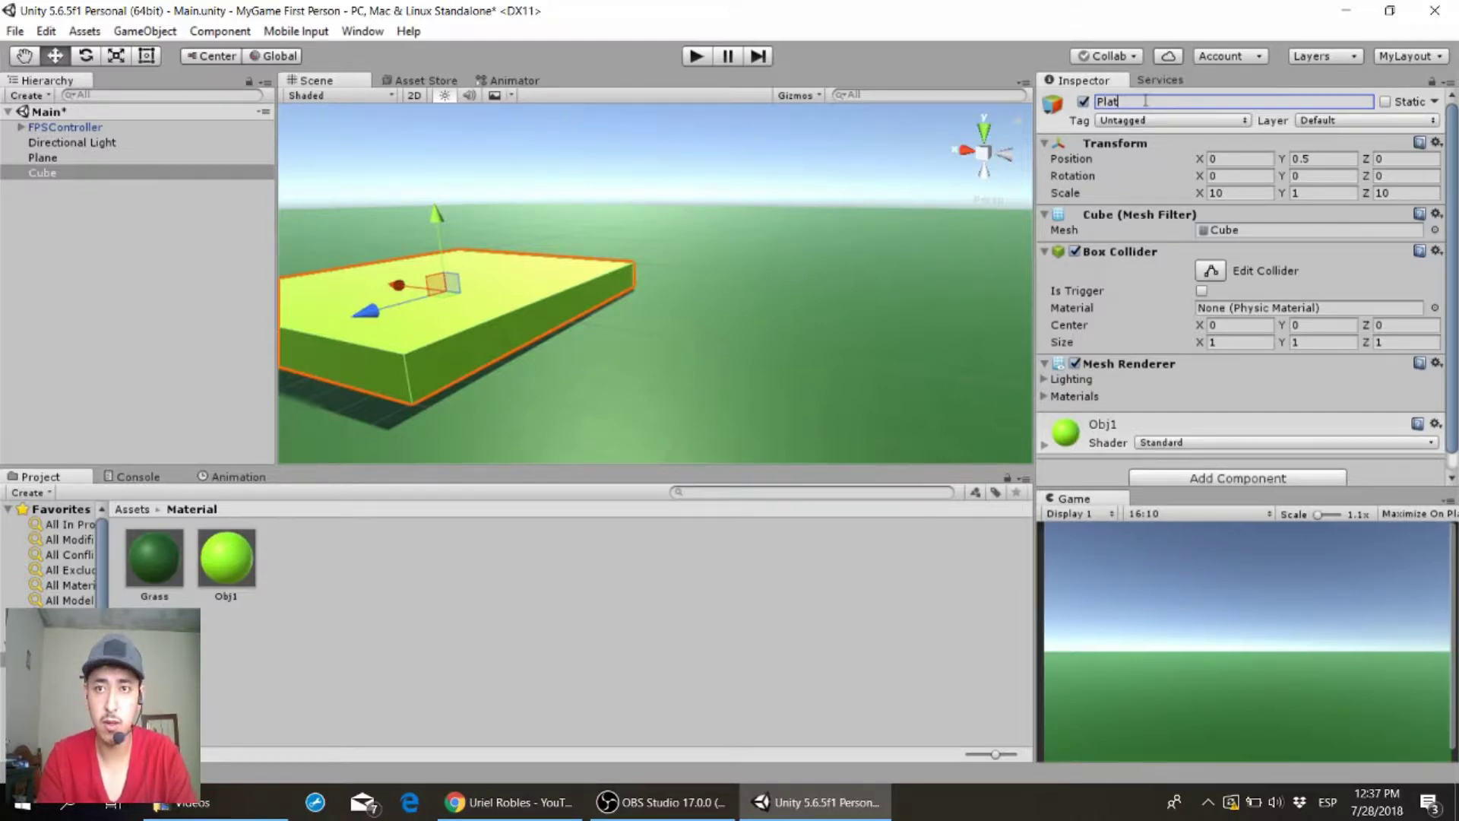
type("taform")
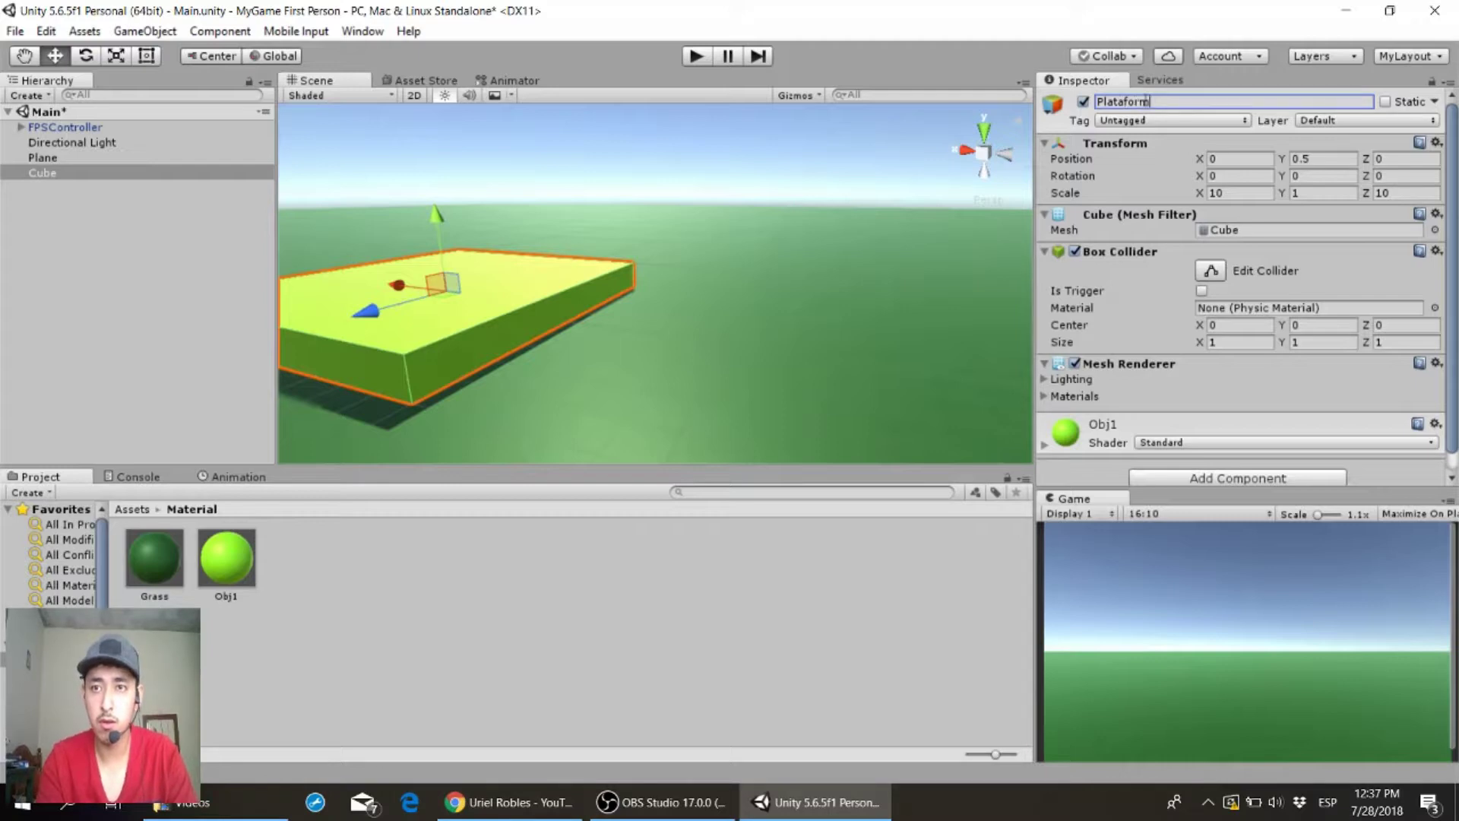
key("BackSpace")
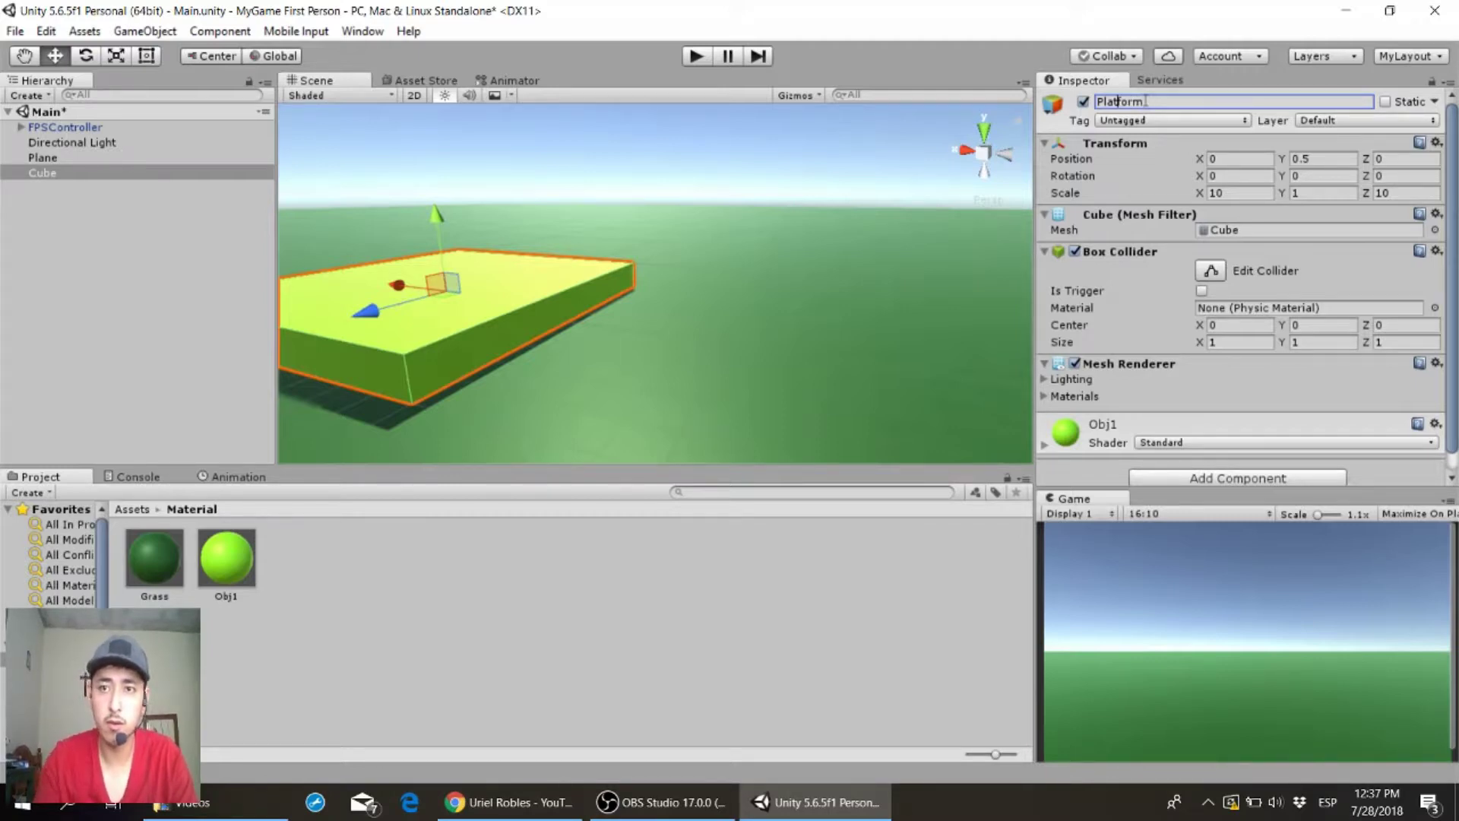
key("Return")
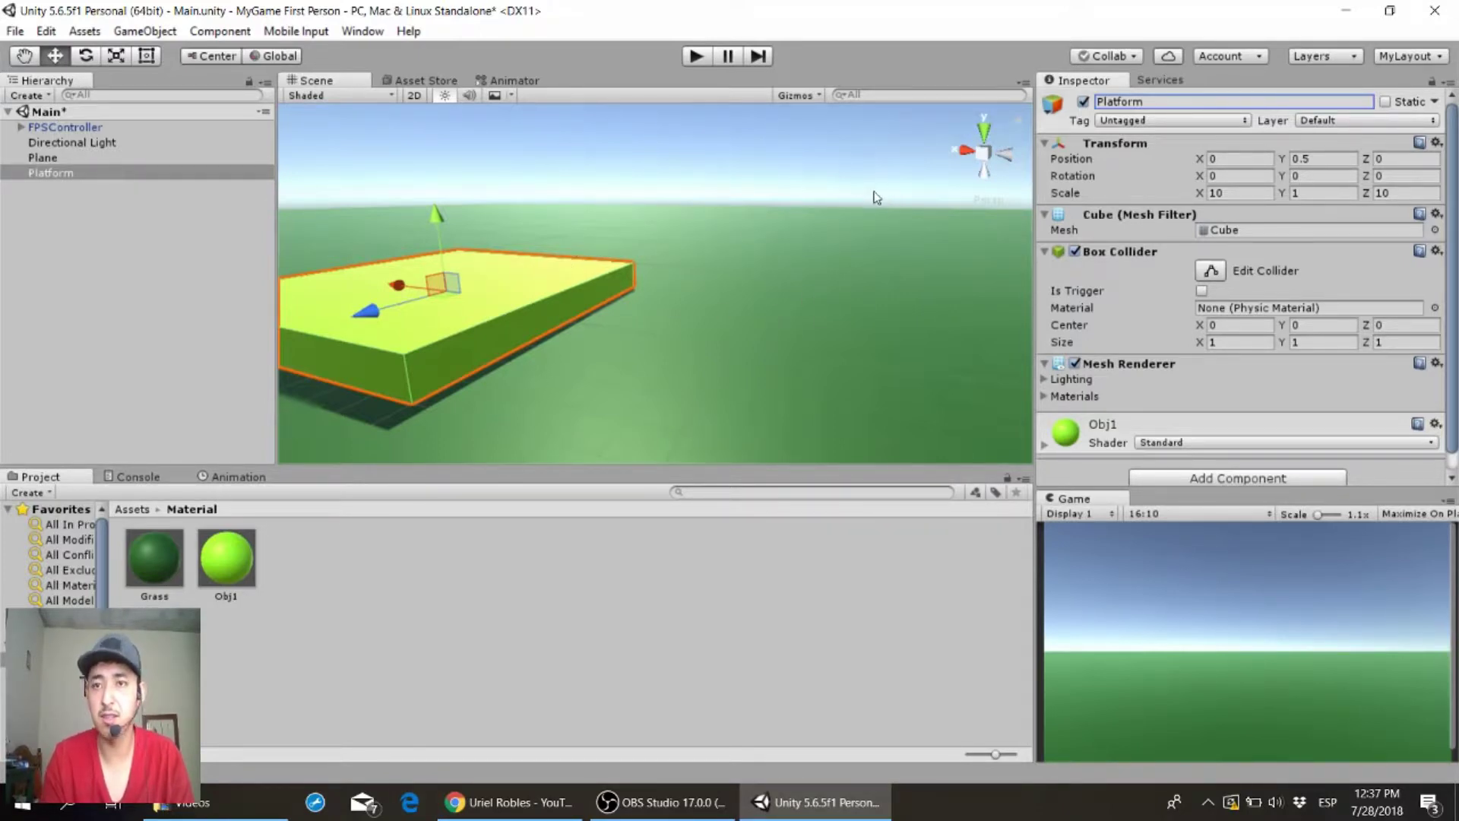
- Reselect Platform in the Hierarchy and duplicate it with Ctrl+D, creating Platform (1)
left_click_drag(876, 197, 877, 243, "alt")
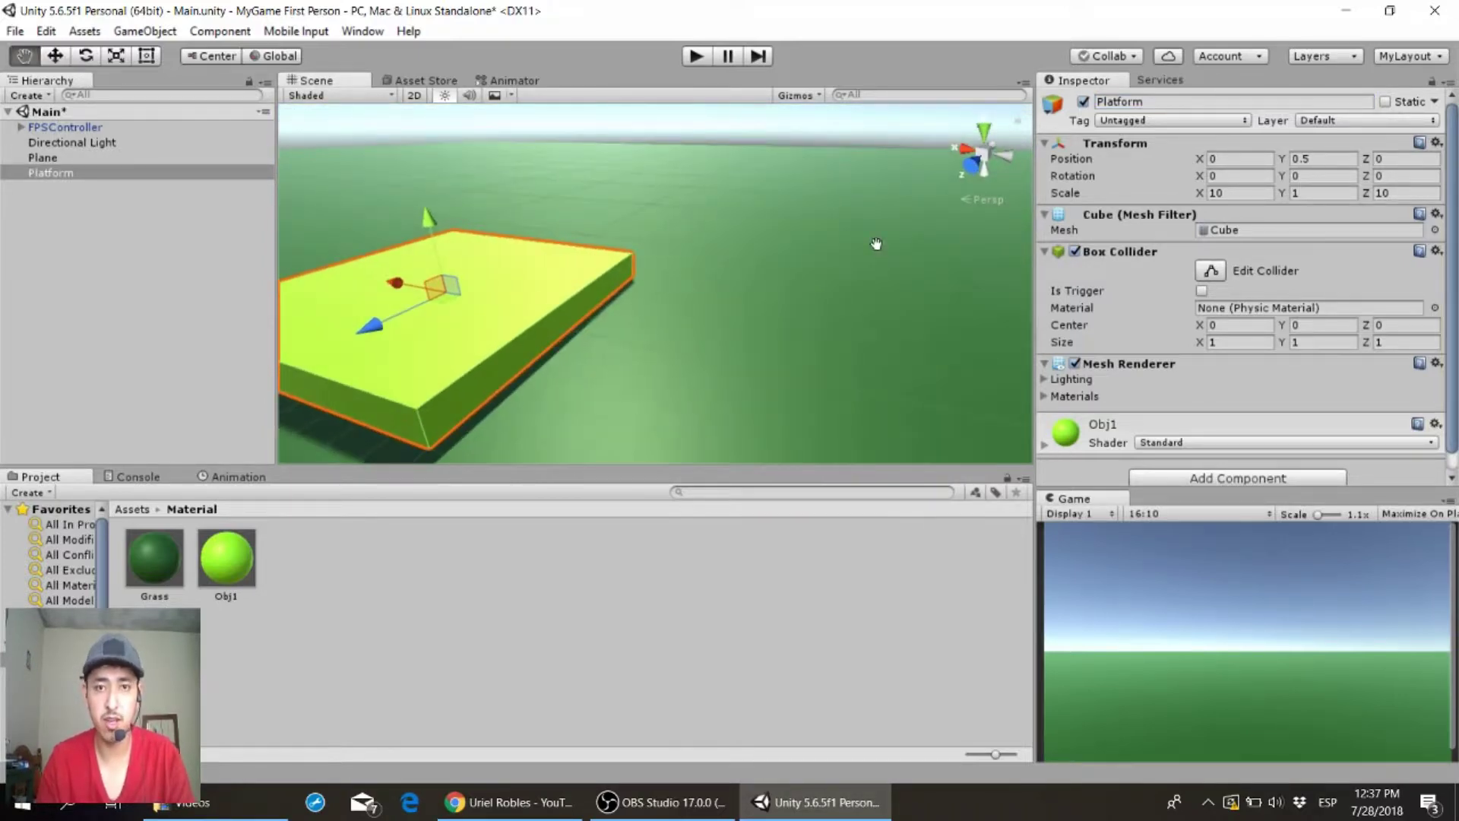
left_click_drag(876, 243, 834, 263)
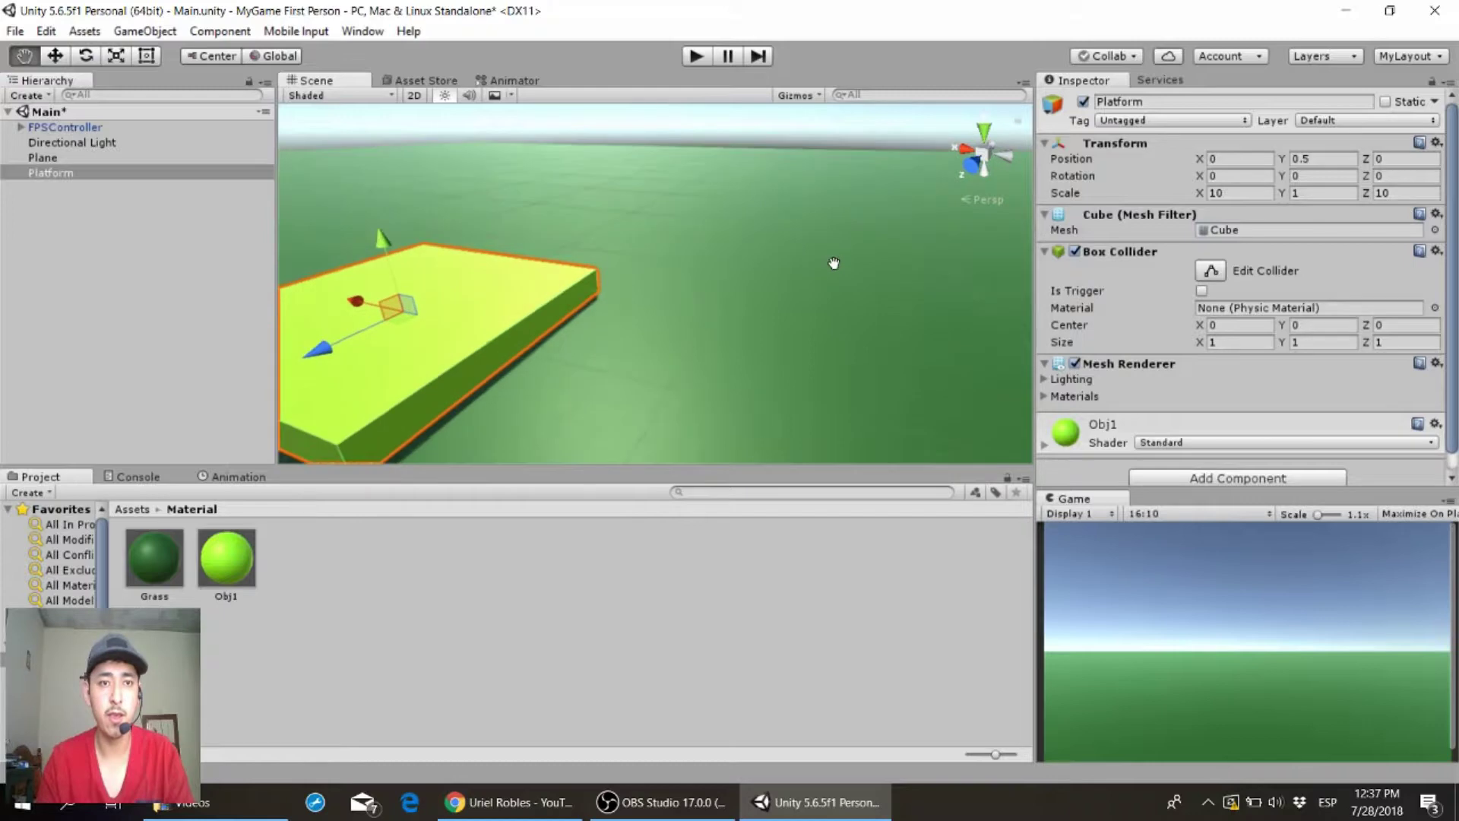
middle_click_drag(834, 263, 830, 265)
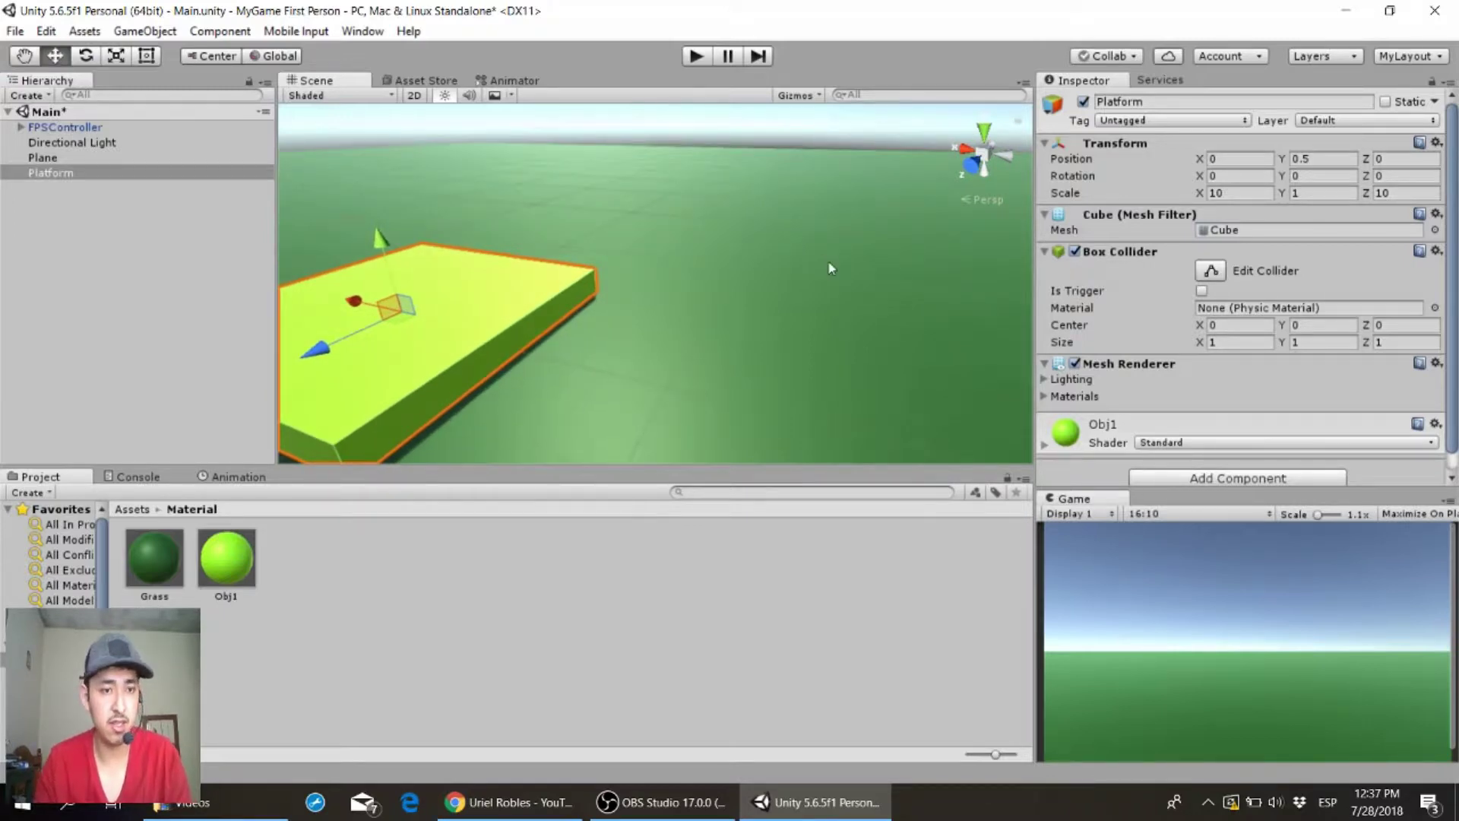
left_click(46, 193)
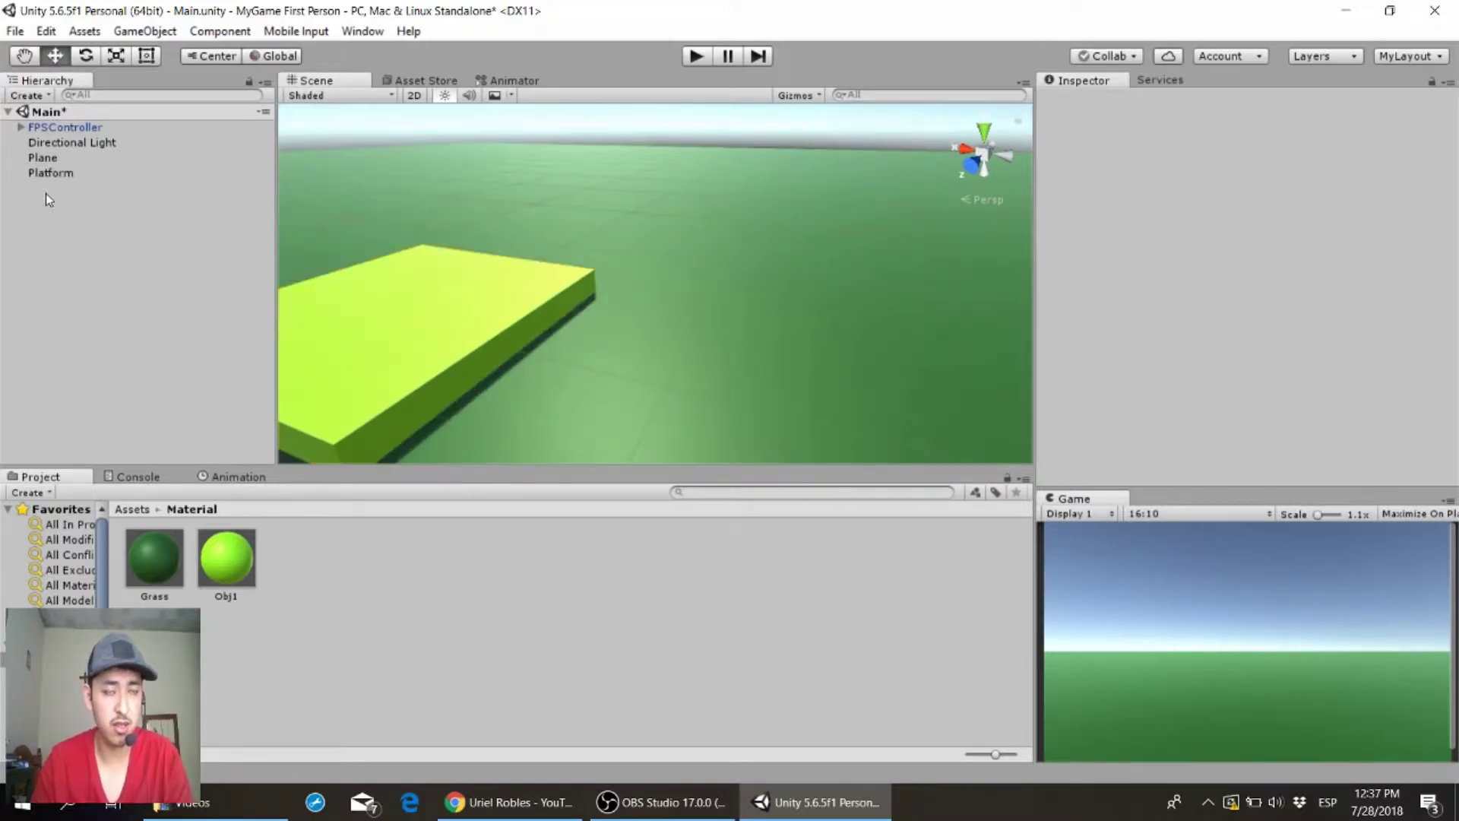
right_click(97, 243)
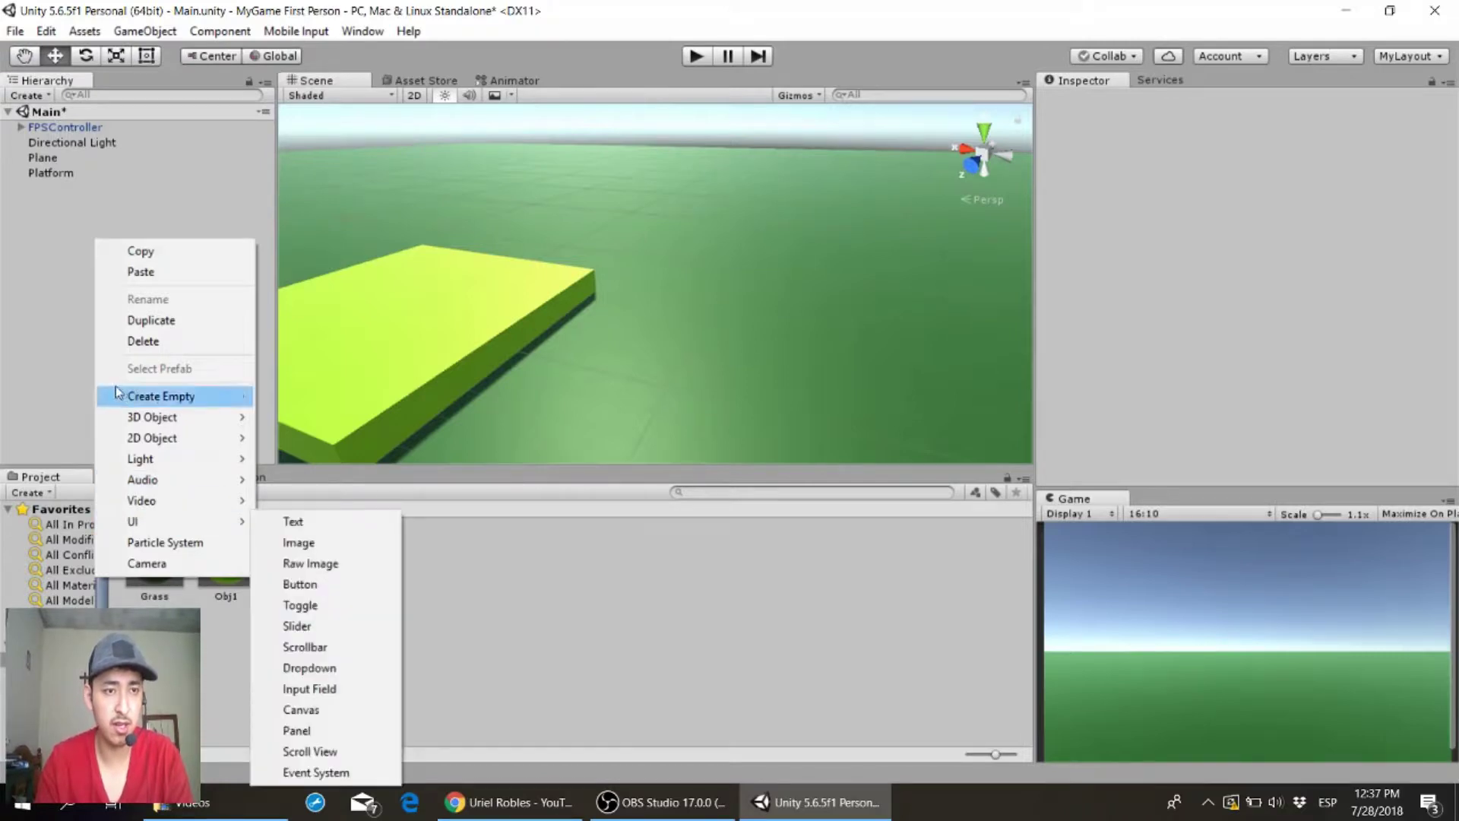
left_click(57, 175)
left_click(46, 174)
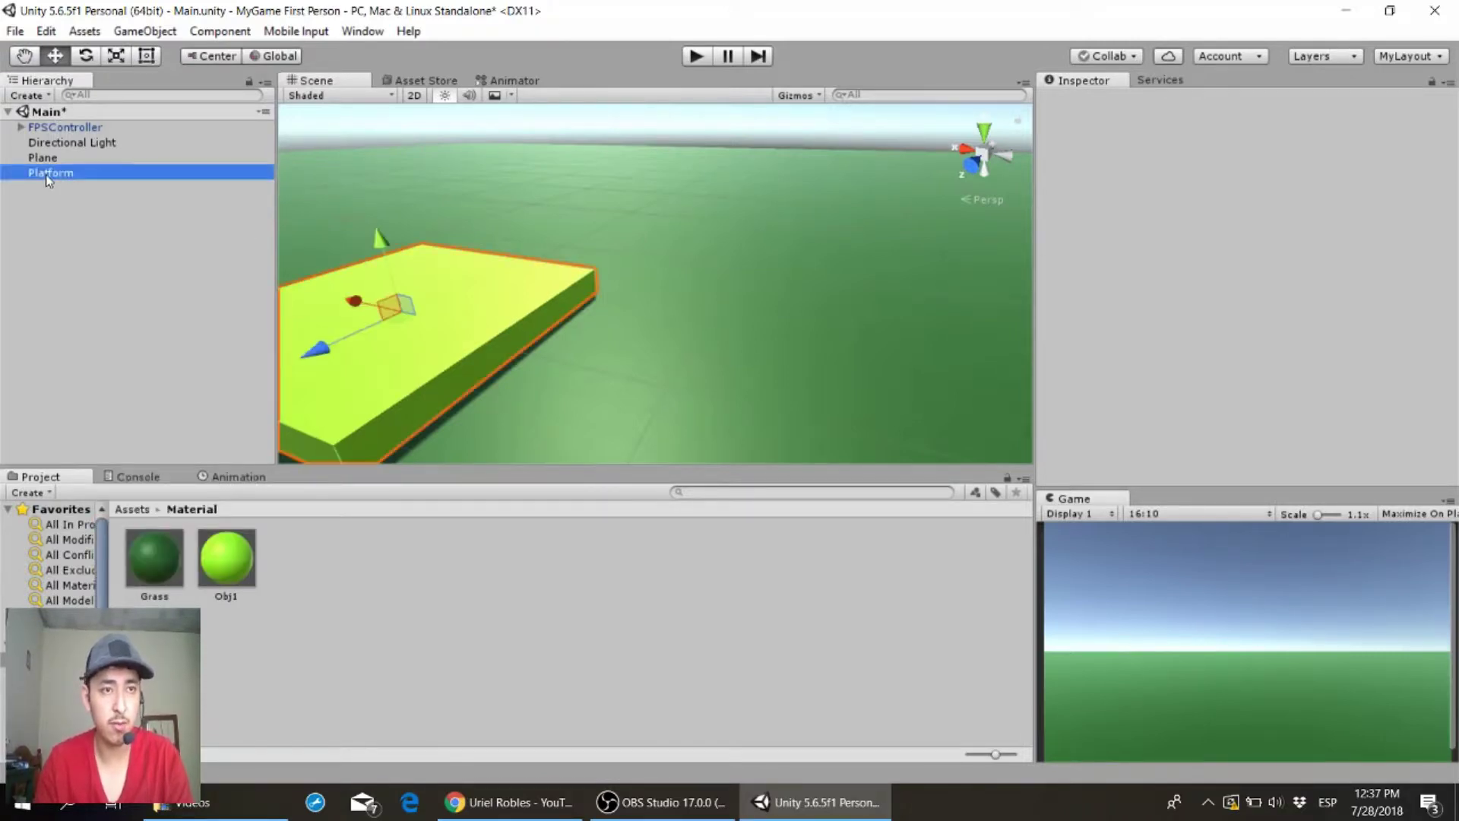
key("ctrl+d")
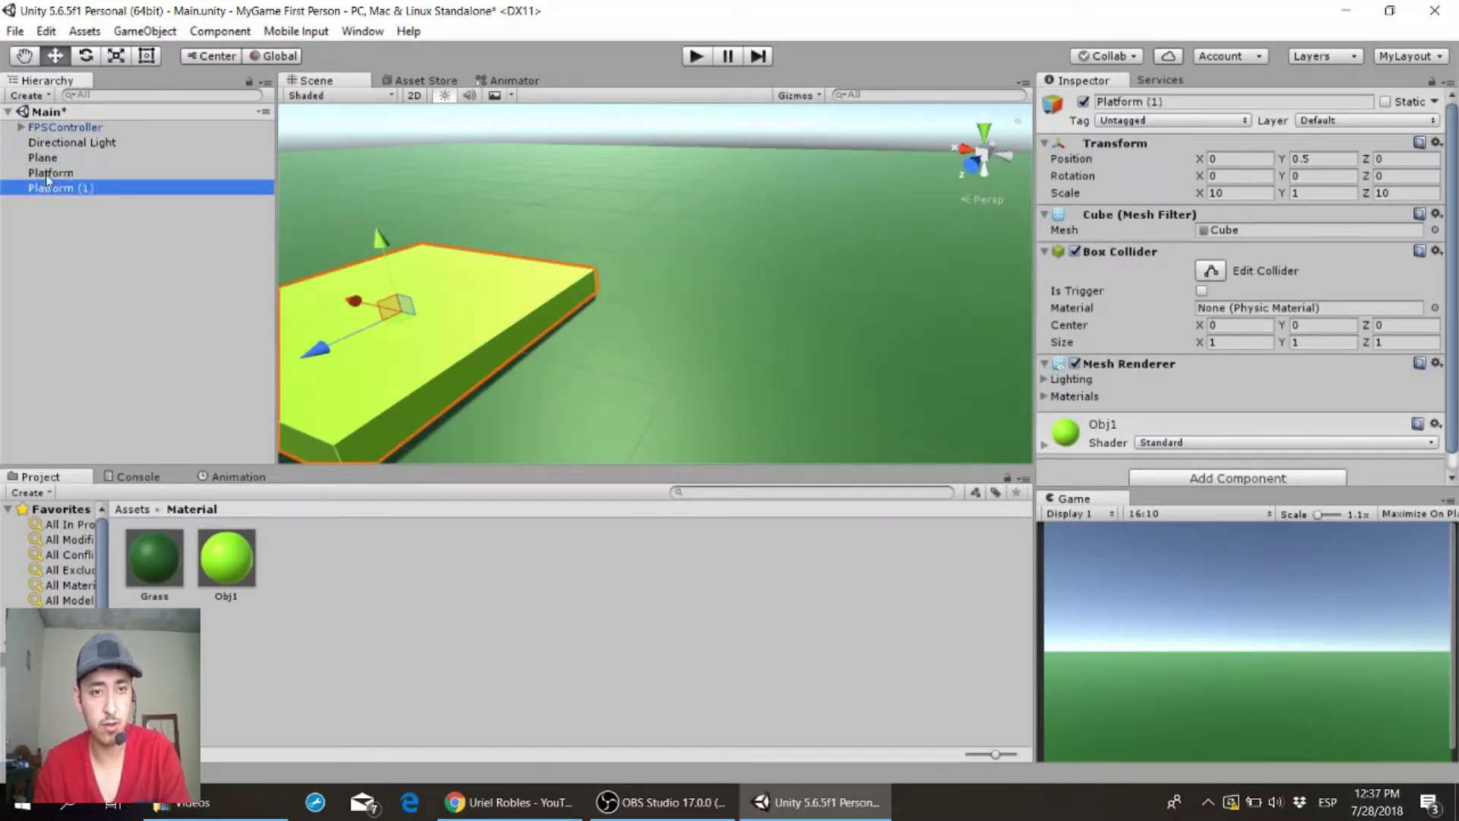
- Drag Platform (1) beside the first platform and start entering new X and Z scale values
mouse_move(377, 296)
left_mouse_down()
mouse_move(631, 346)
mouse_move(610, 342)
left_mouse_up()
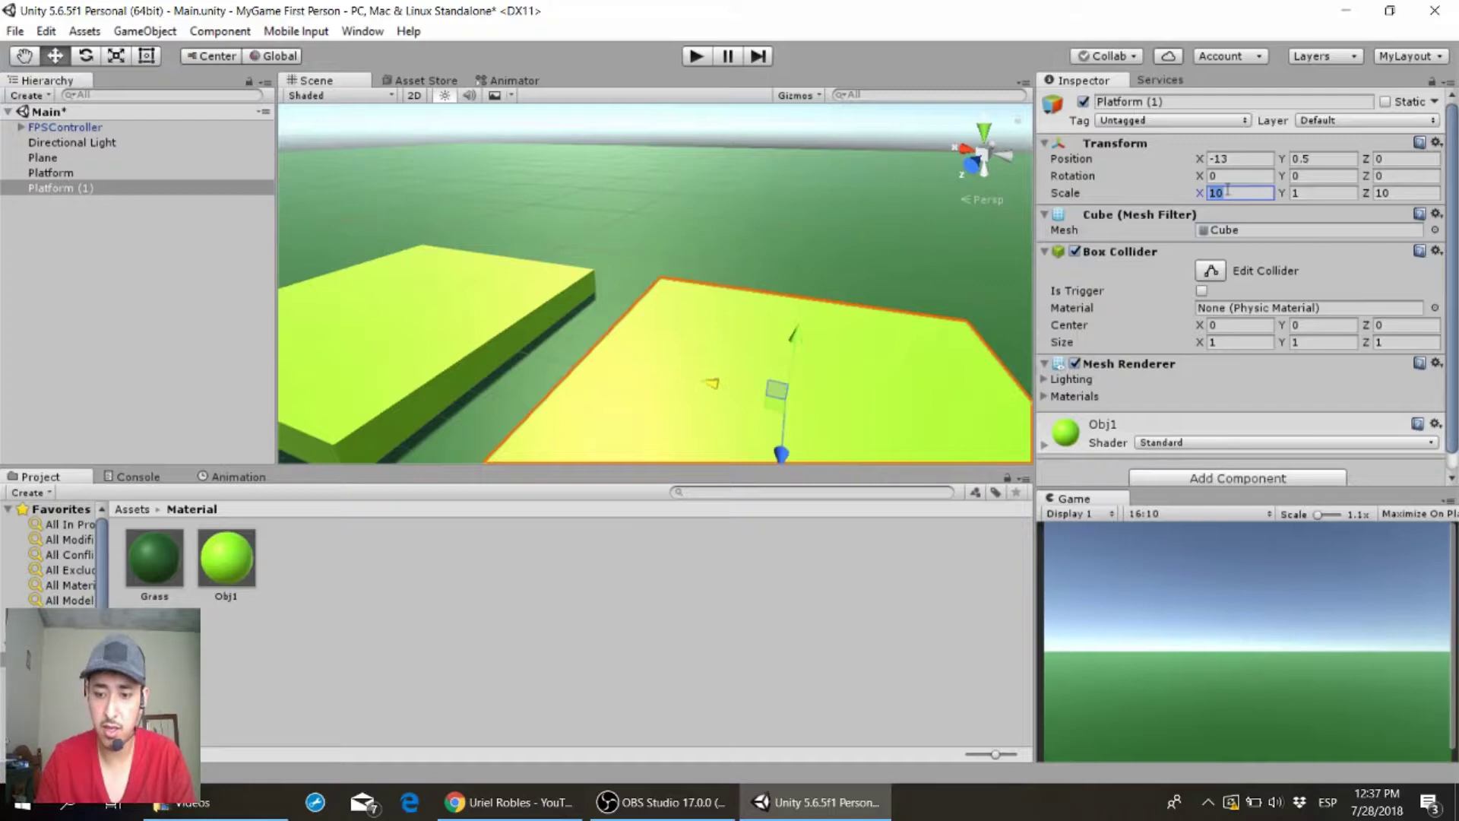
type("1")
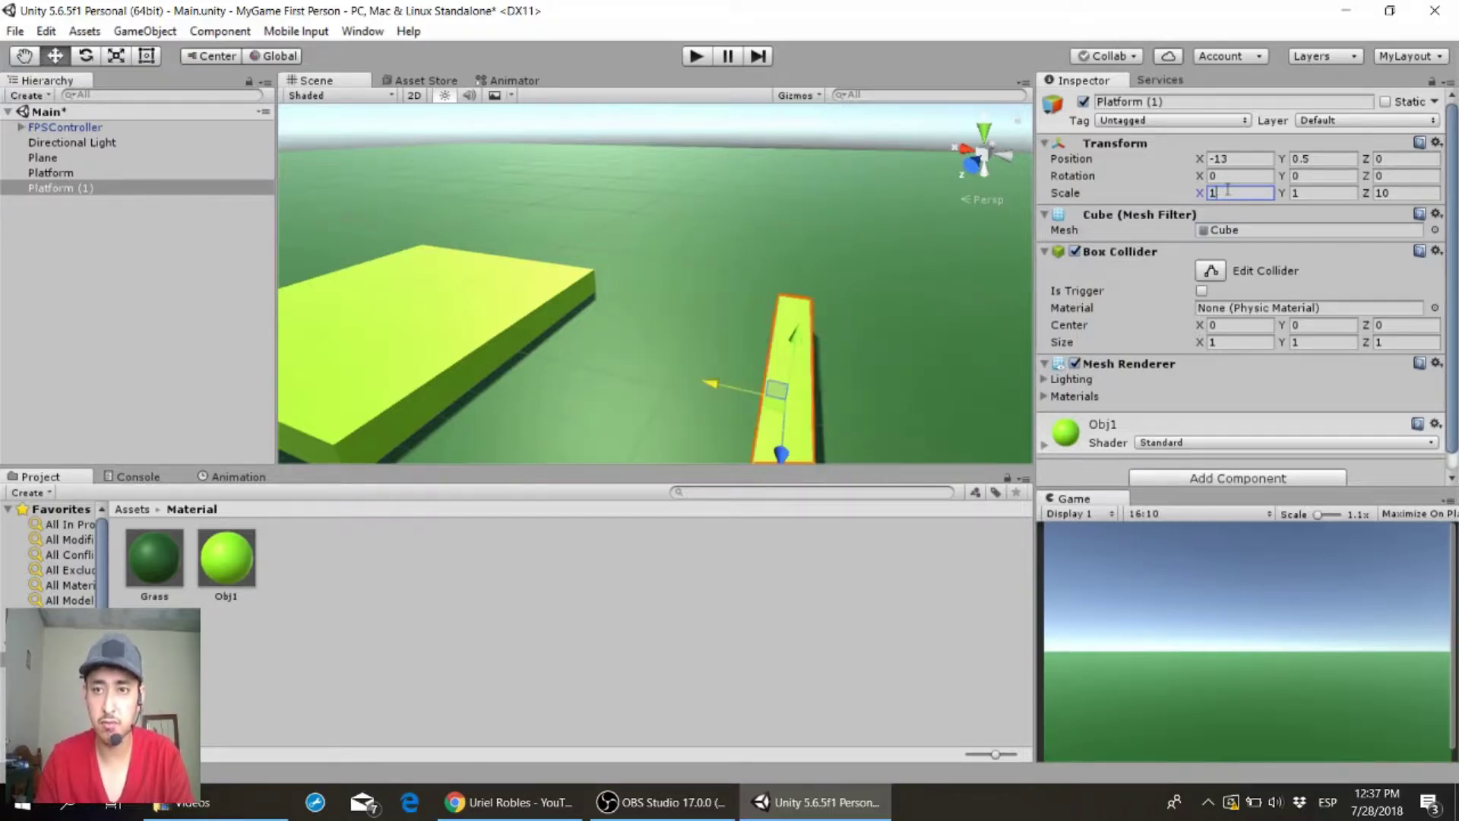
key("BackSpace")
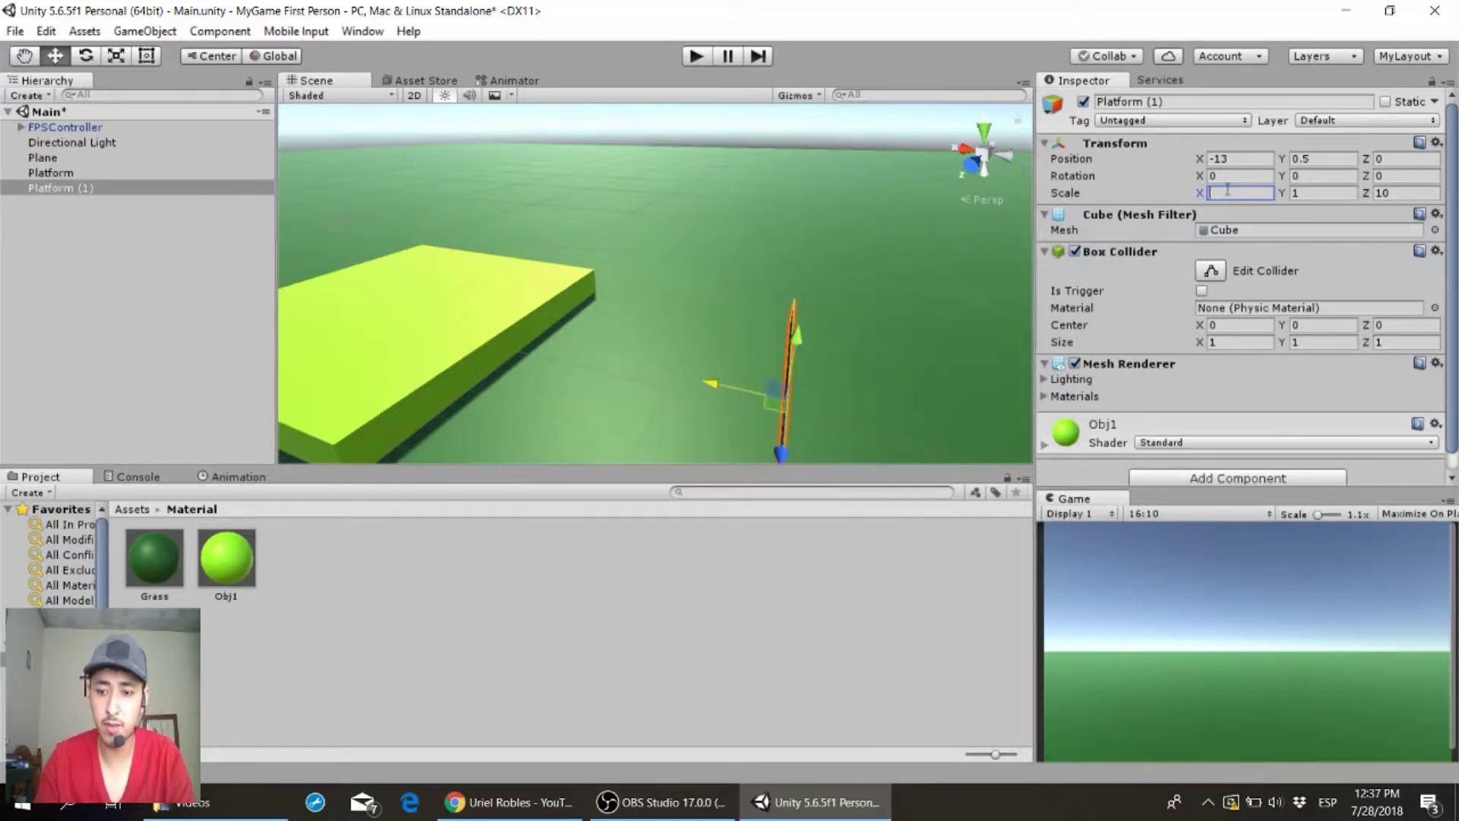
type("5")
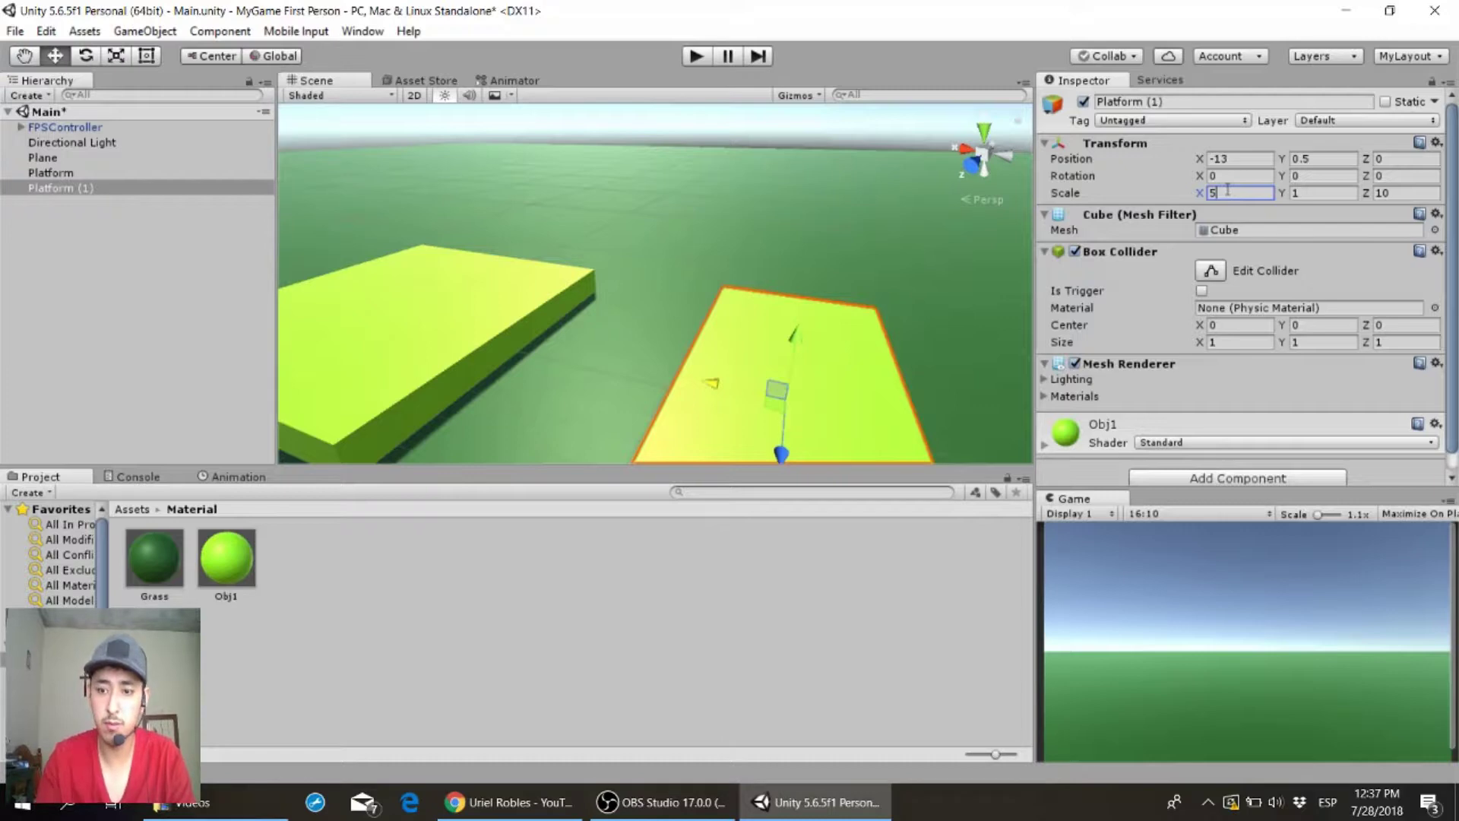
key("BackSpace")
type("2")
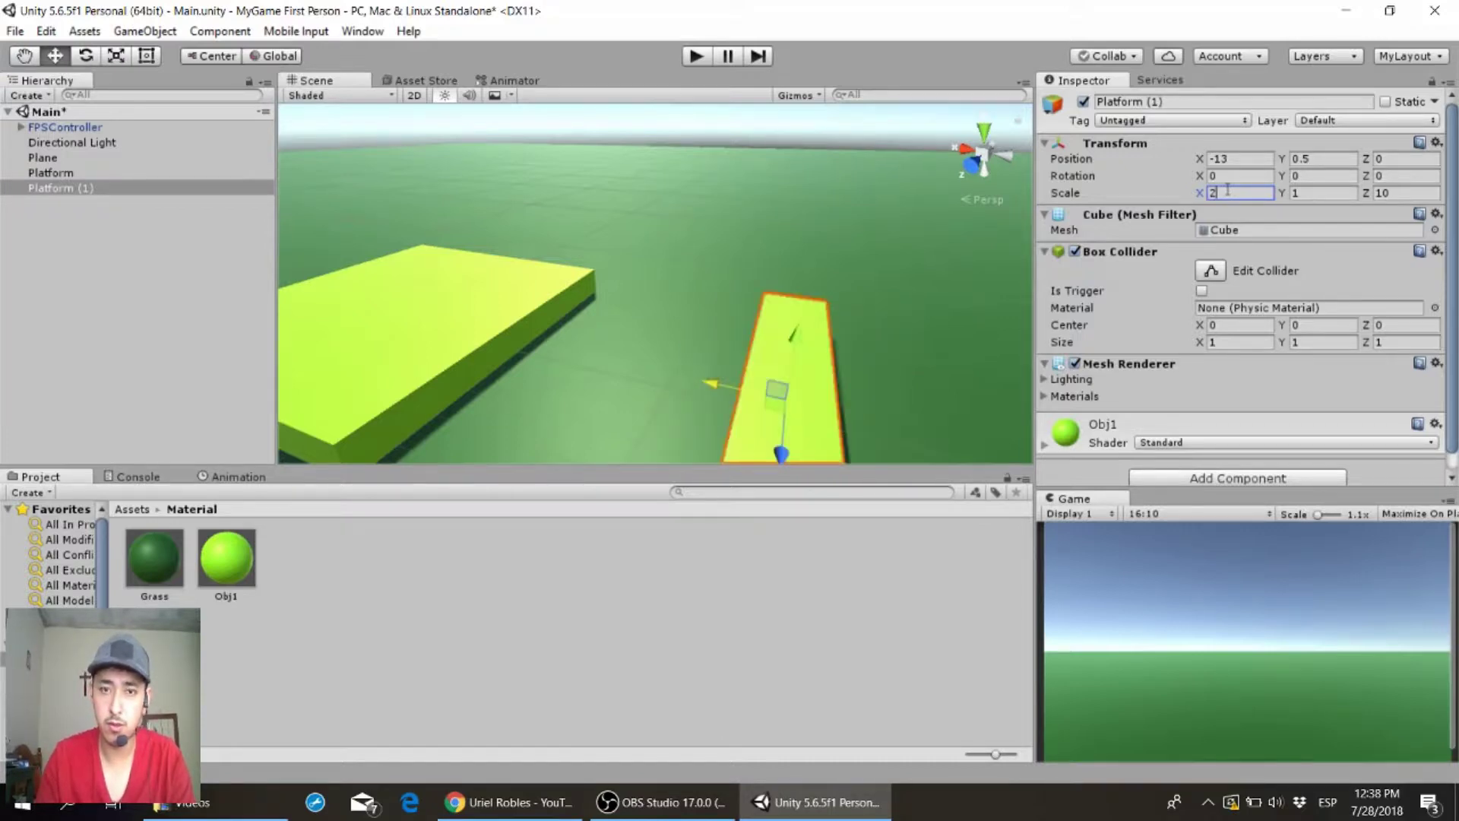
key("Tab")
key("Tab")
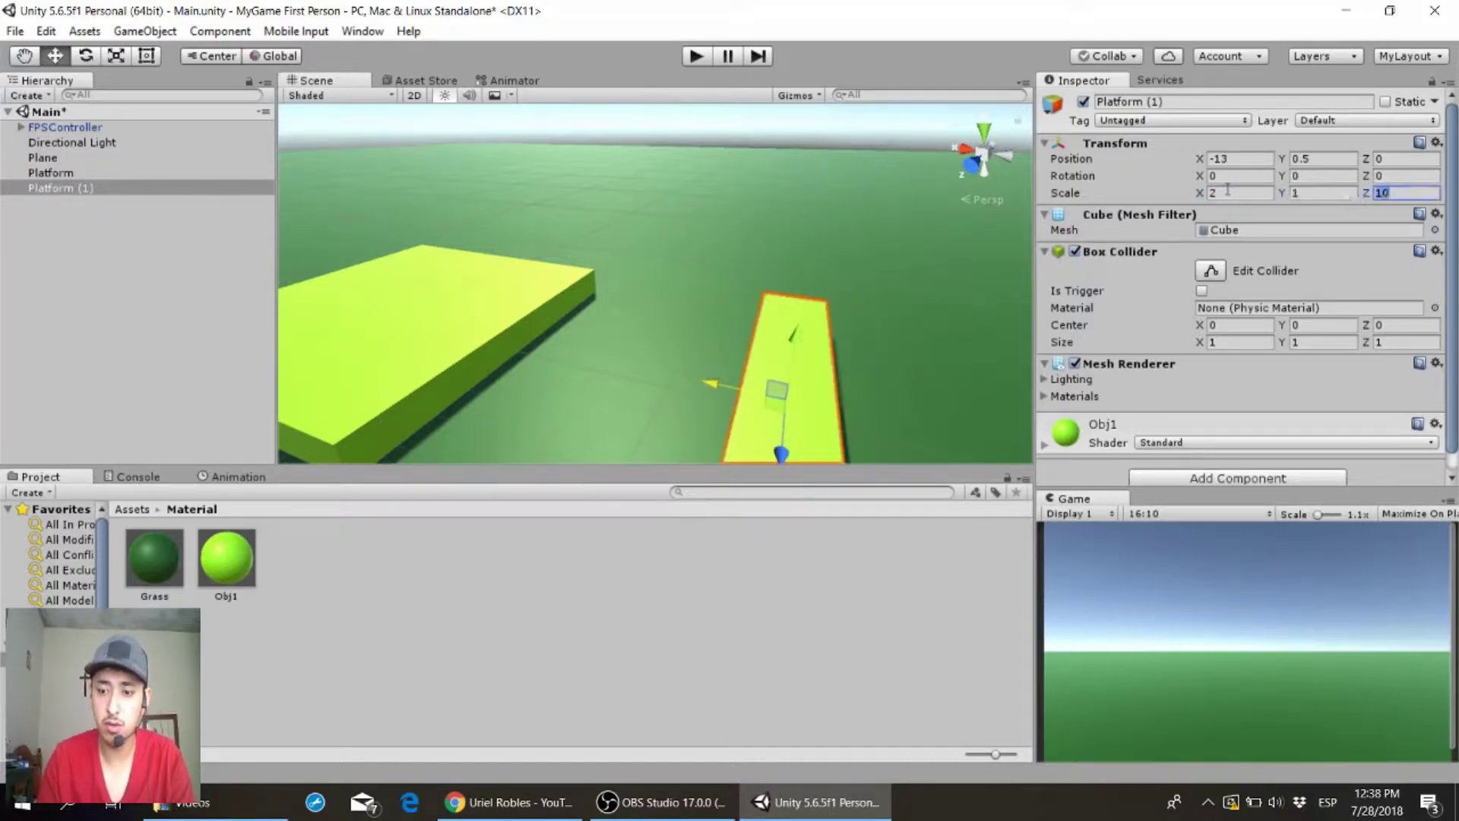
type("5")
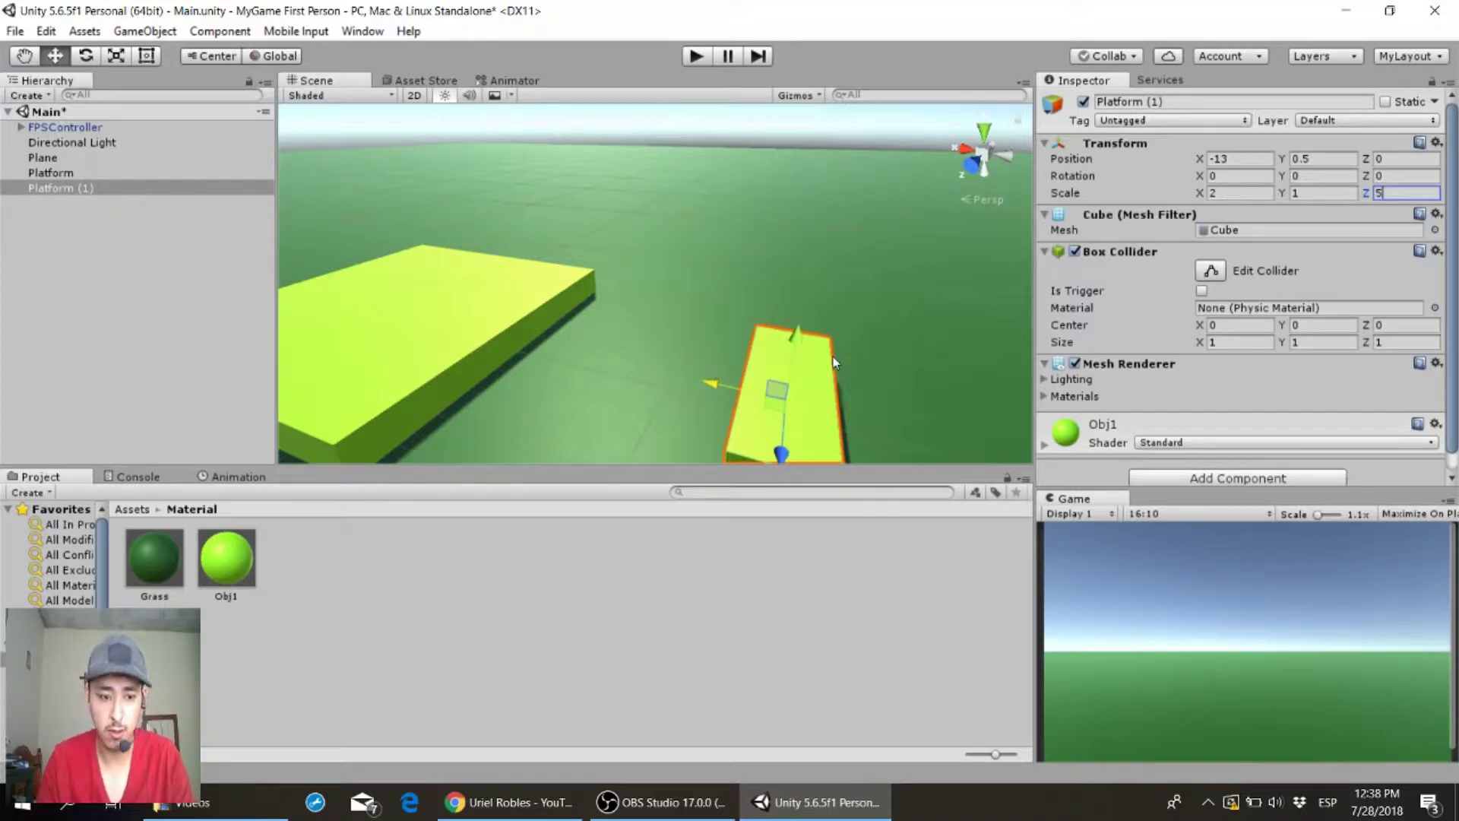
- Set Platform (1)'s scale to X 2, Z 3 and shift it to X -11
left_click_drag(833, 357, 594, 282, "alt")
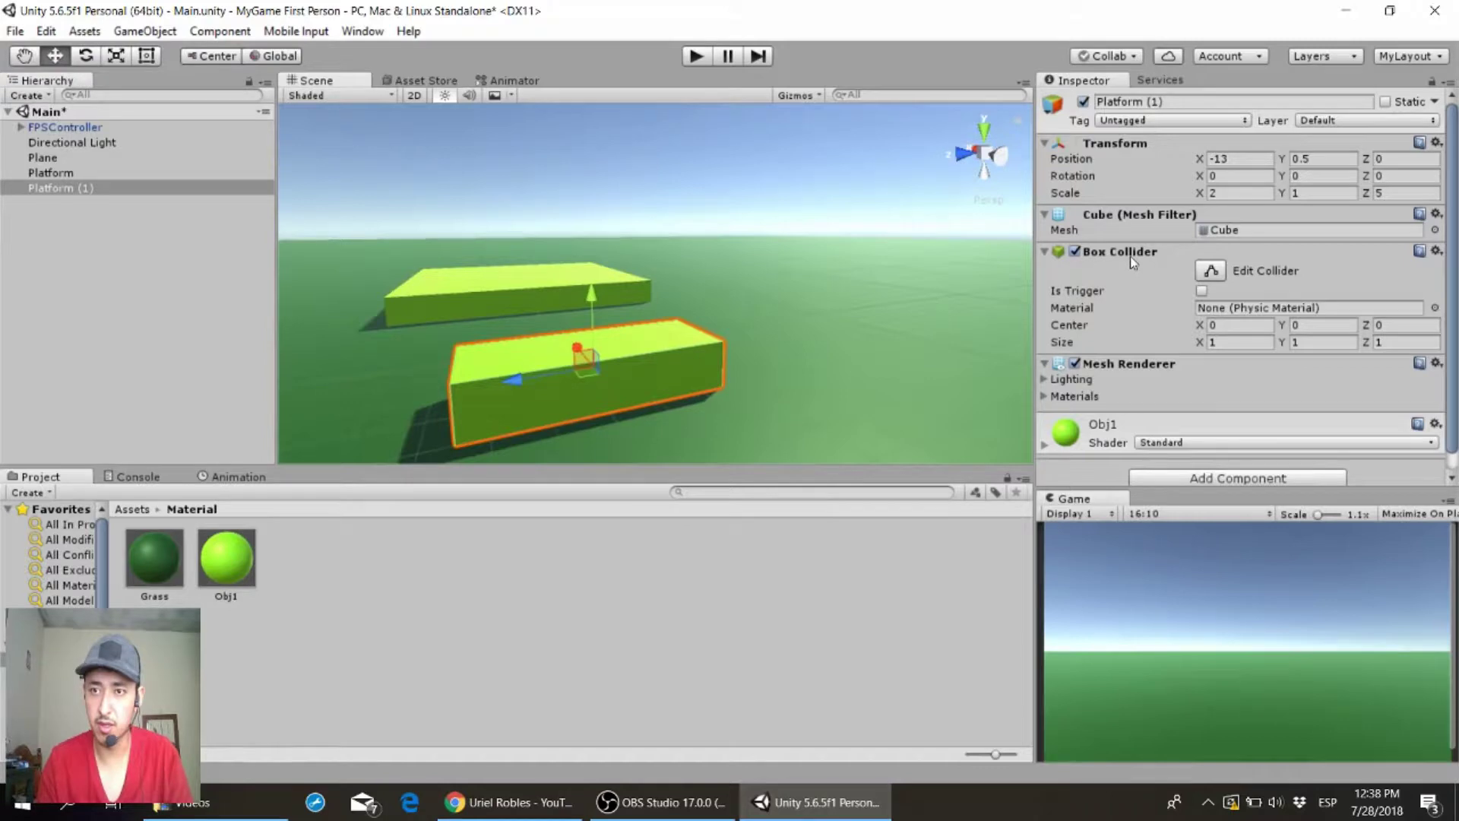
double_click(1268, 193)
type("1")
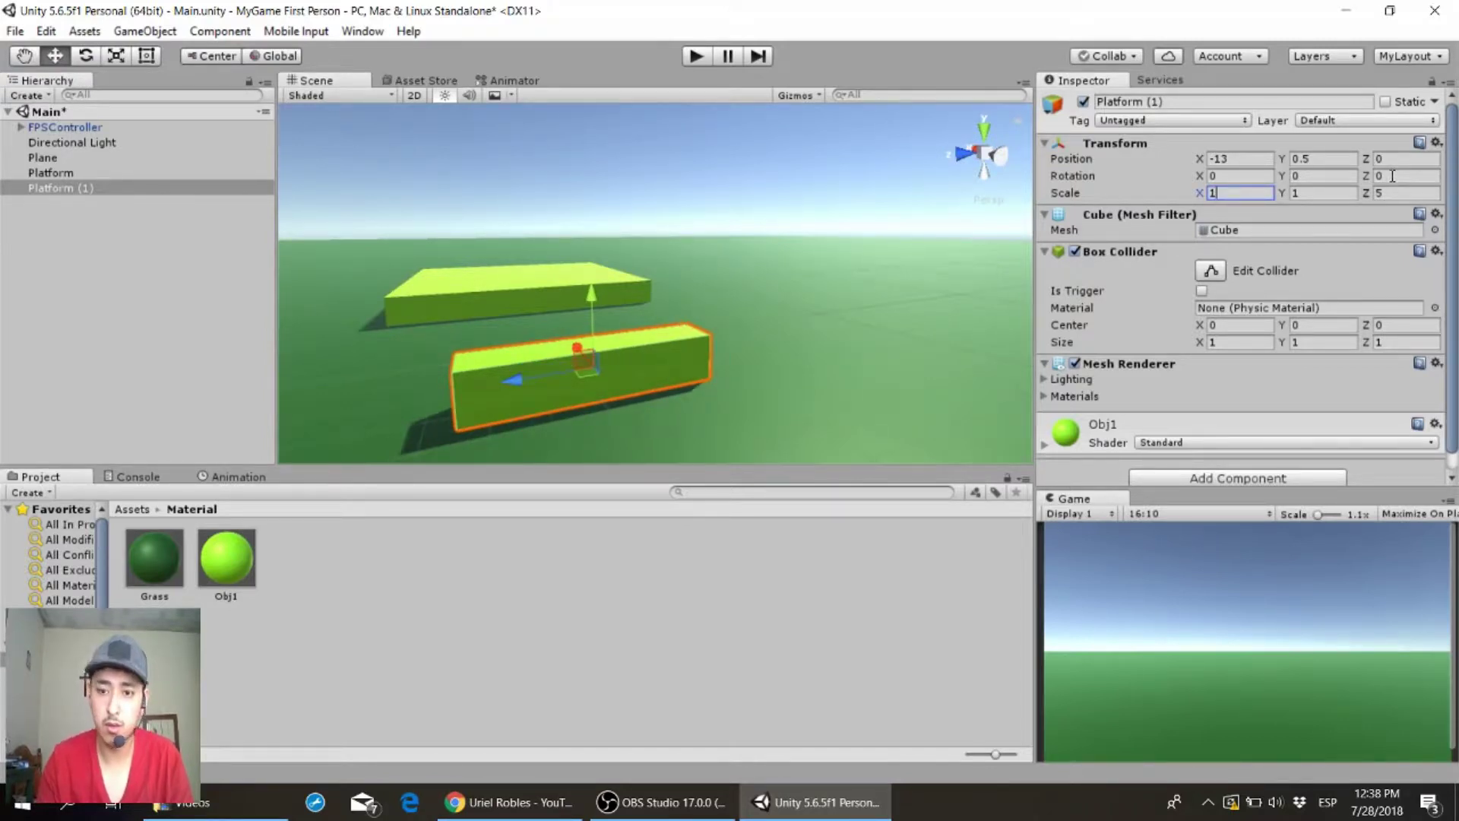
key("BackSpace")
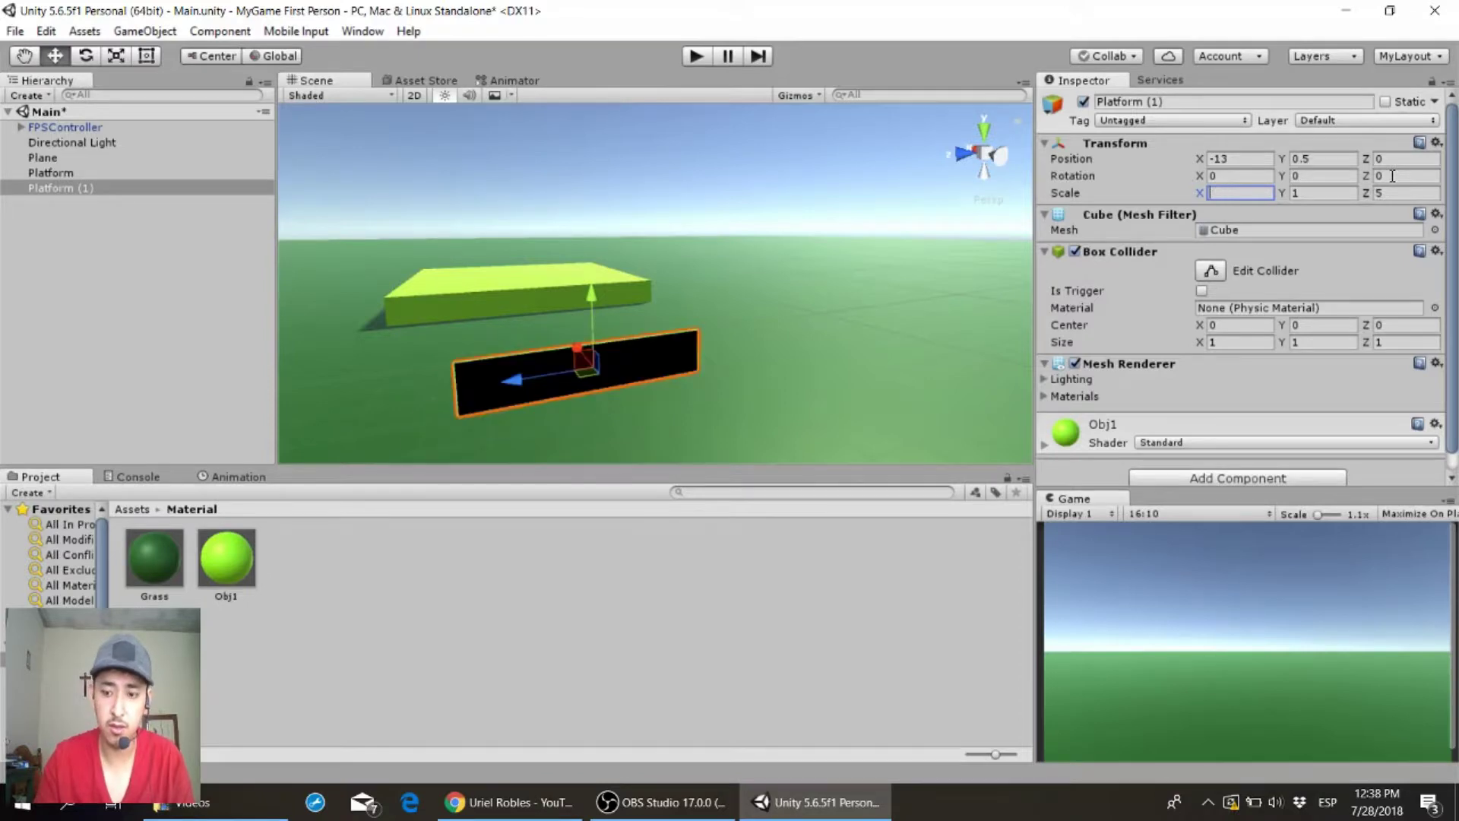
type("2")
left_click(1388, 192)
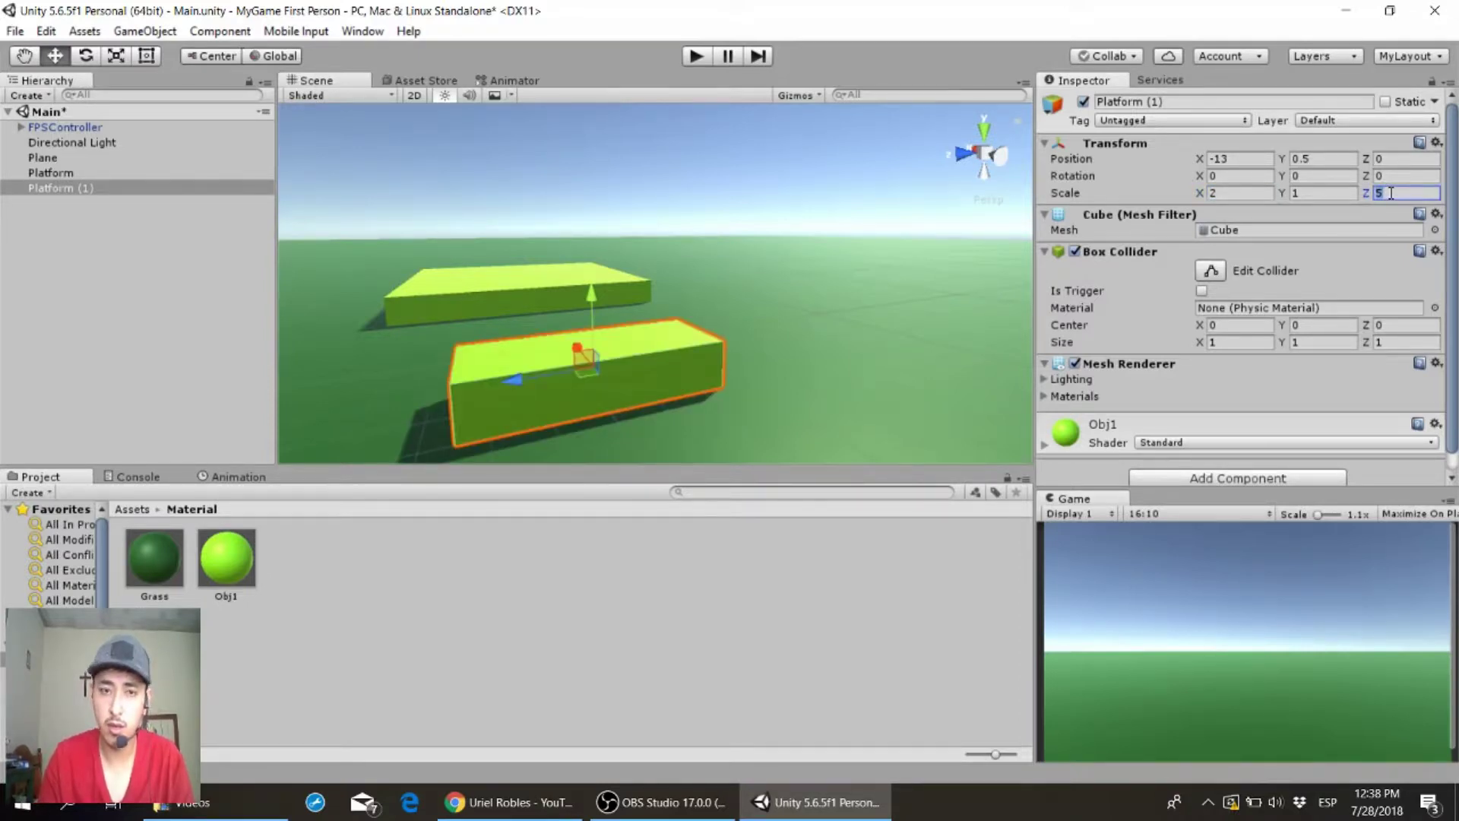
type("3")
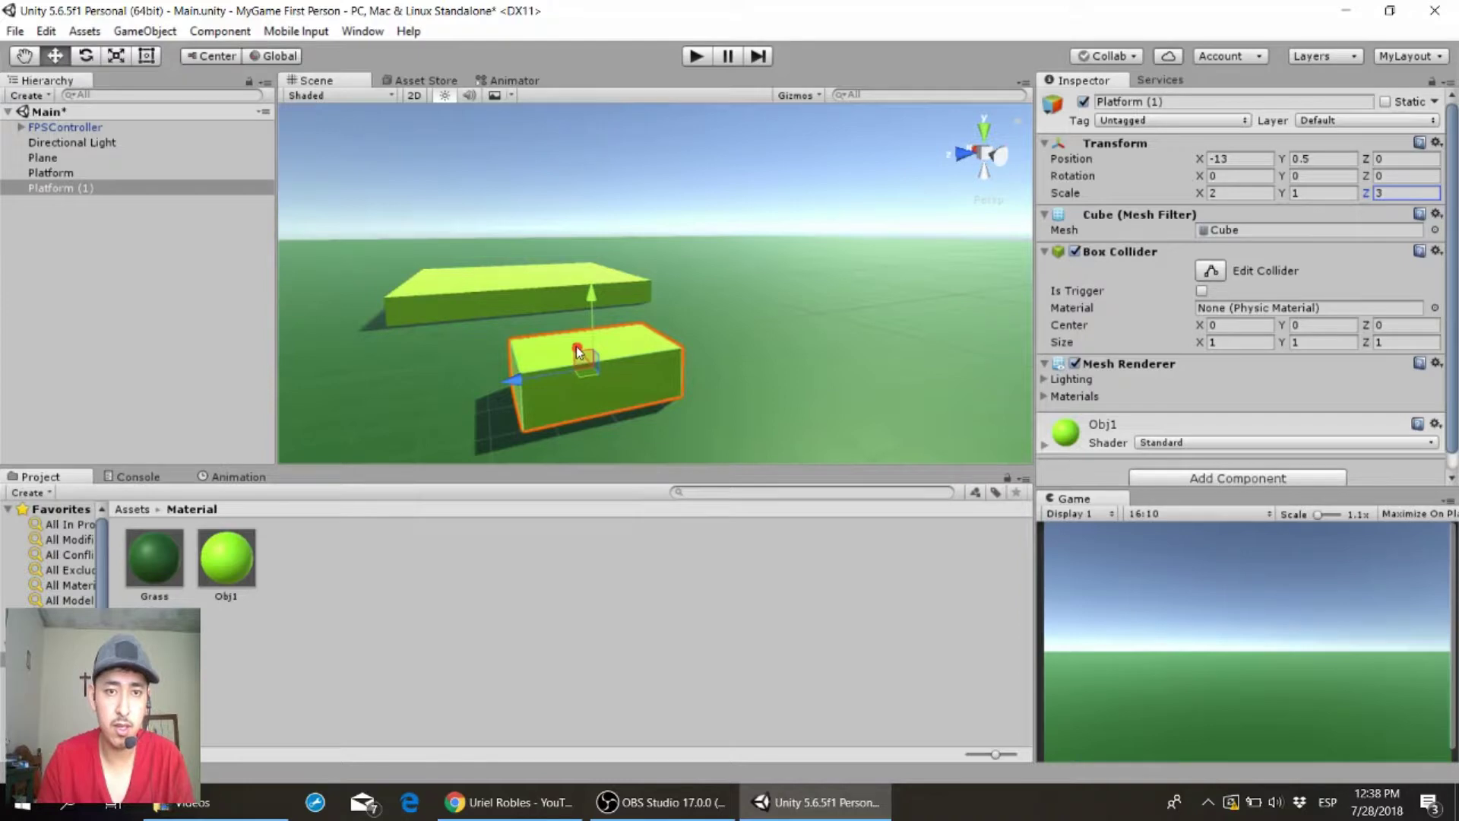
left_click_drag(577, 352, 564, 335)
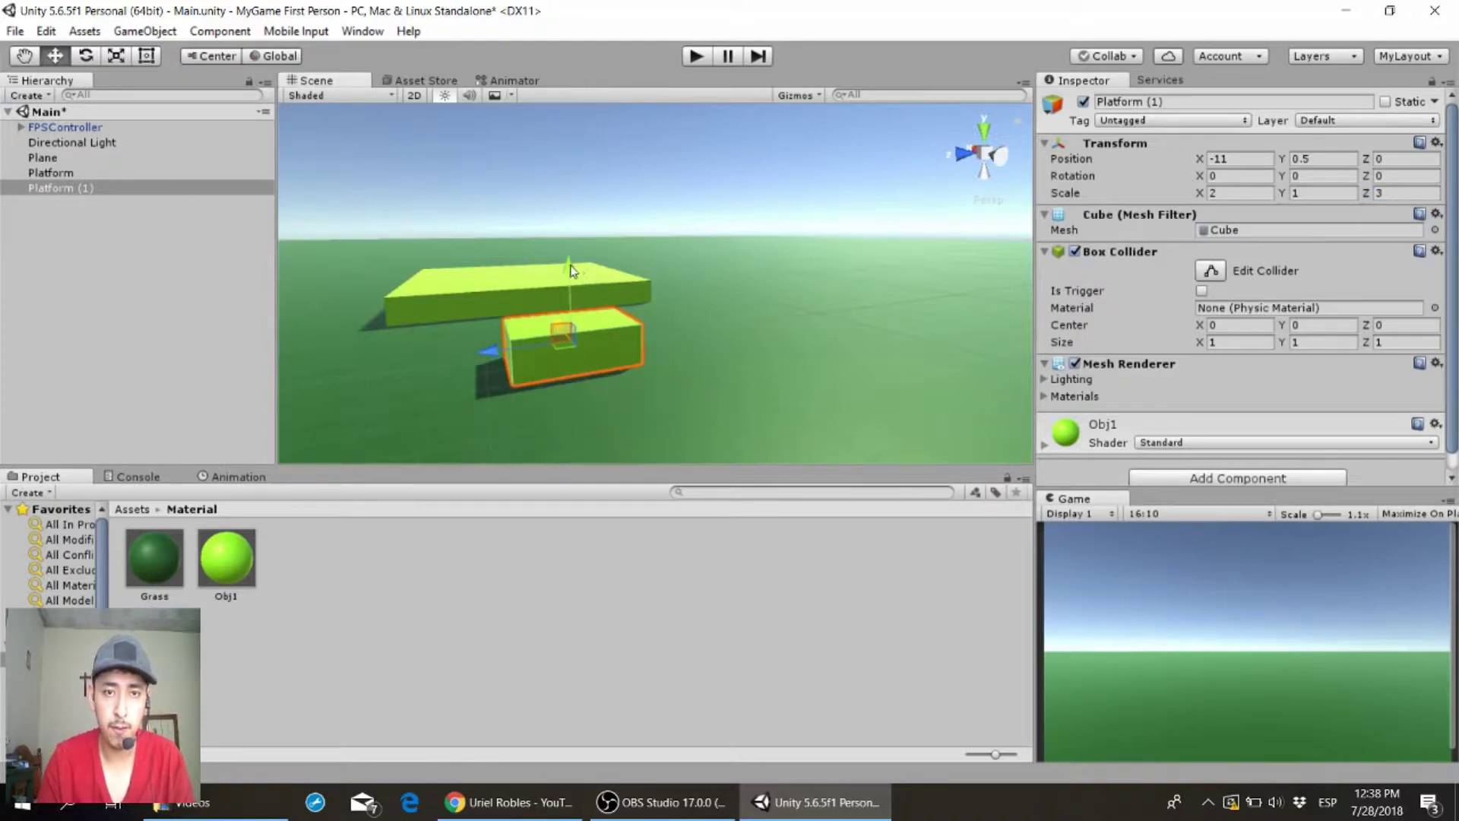
- Raise Platform (1) to Y 3.5 and pan the view closer to the platforms
left_click_drag(571, 270, 561, 168)
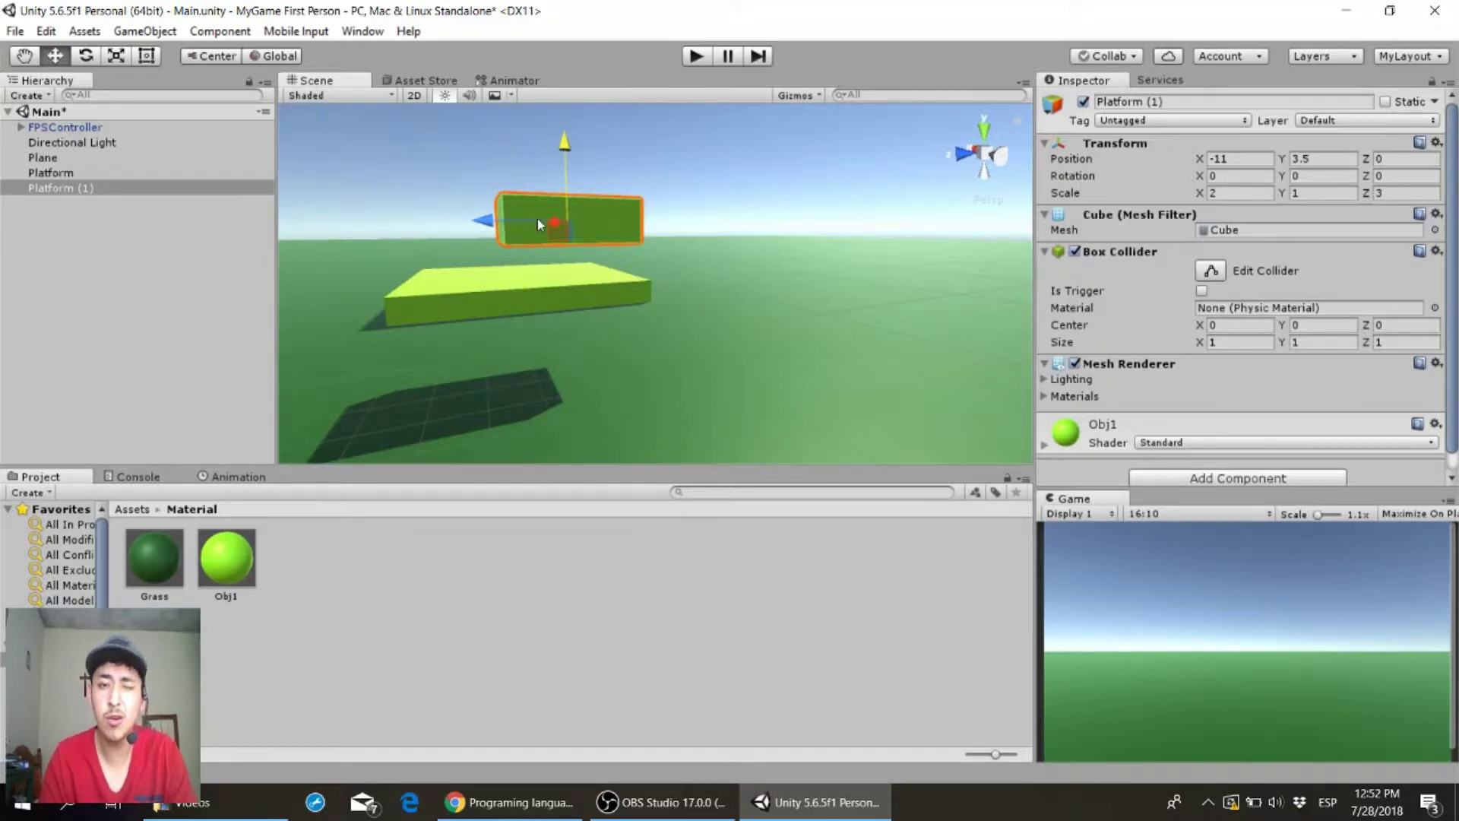
key("q")
left_click_drag(603, 222, 415, 375)
- Add a 3D Sphere from the Hierarchy menu and drag it along Z to -0.84
key("w")
right_click(133, 381)
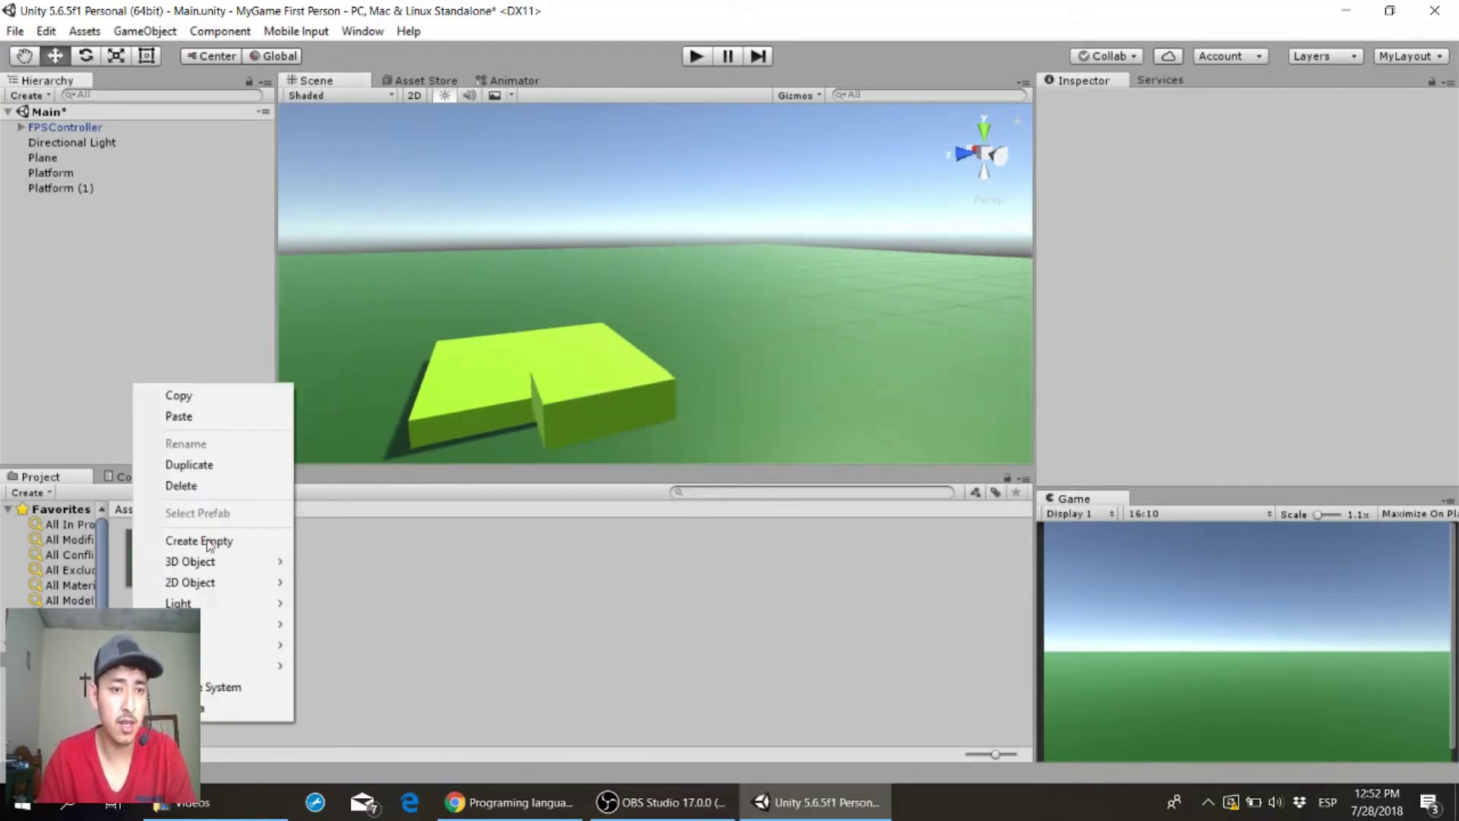
mouse_move(198, 566)
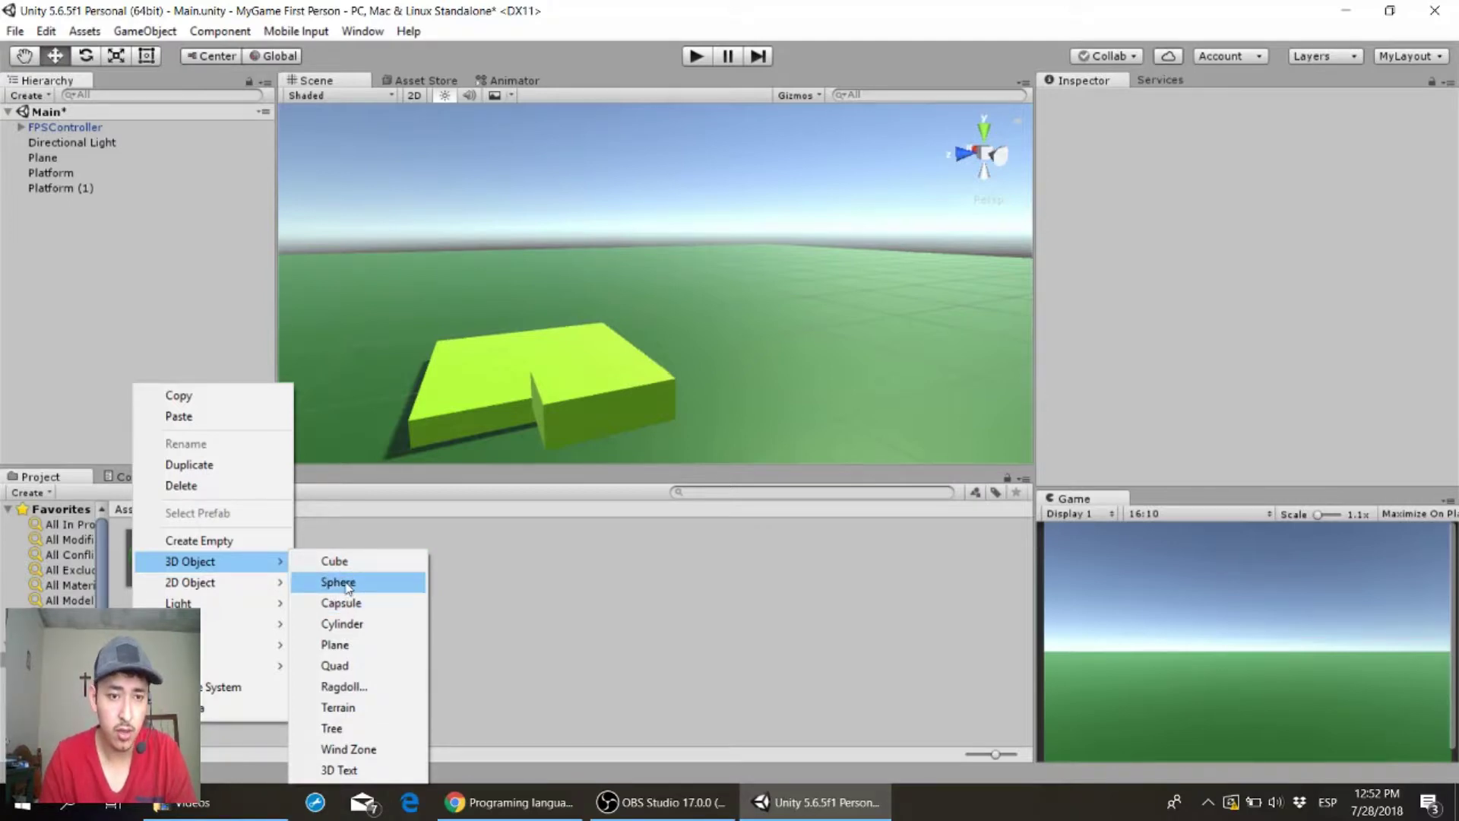
left_click(338, 582)
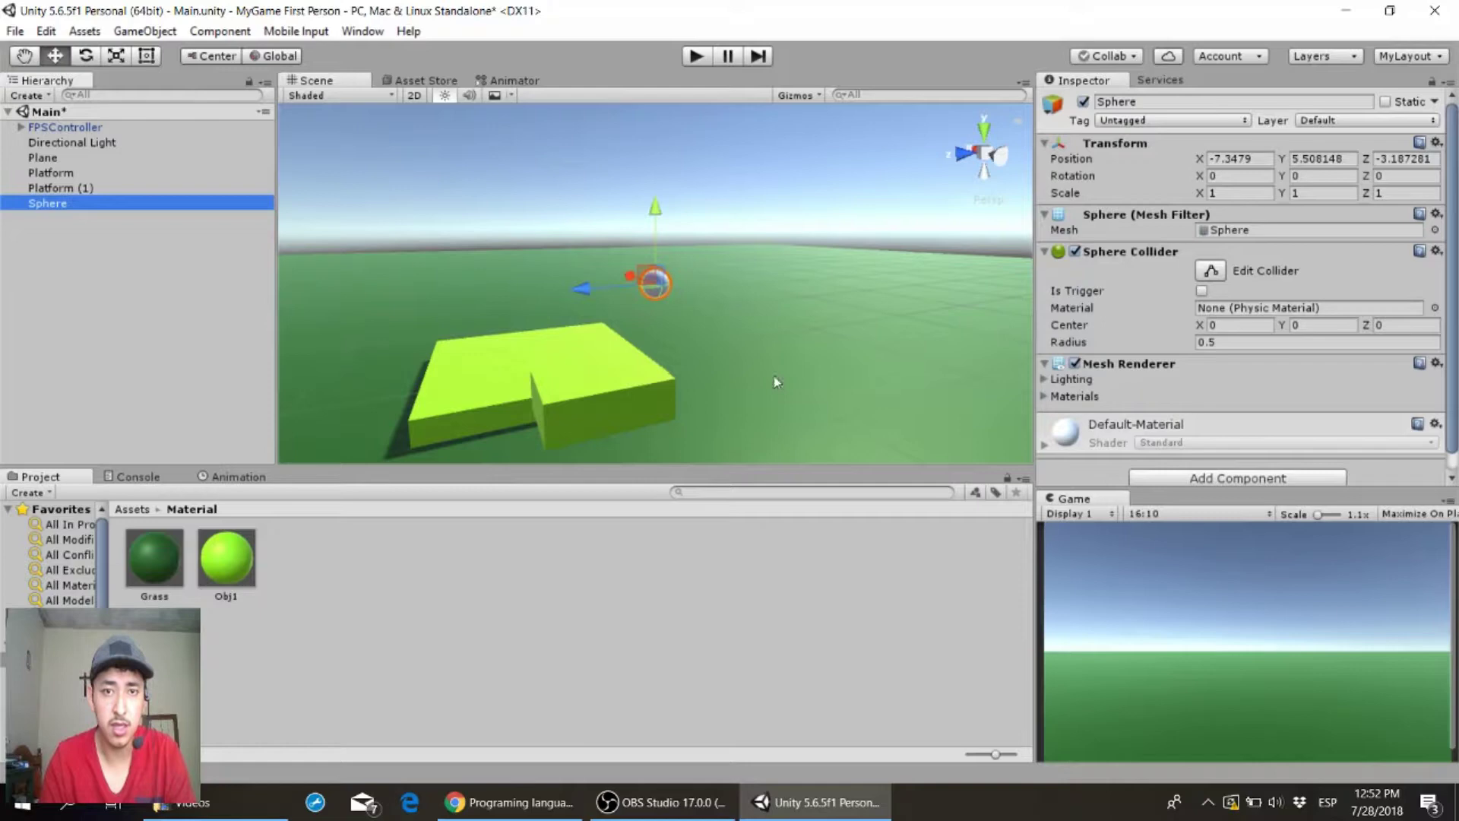
left_click_drag(587, 288, 502, 297)
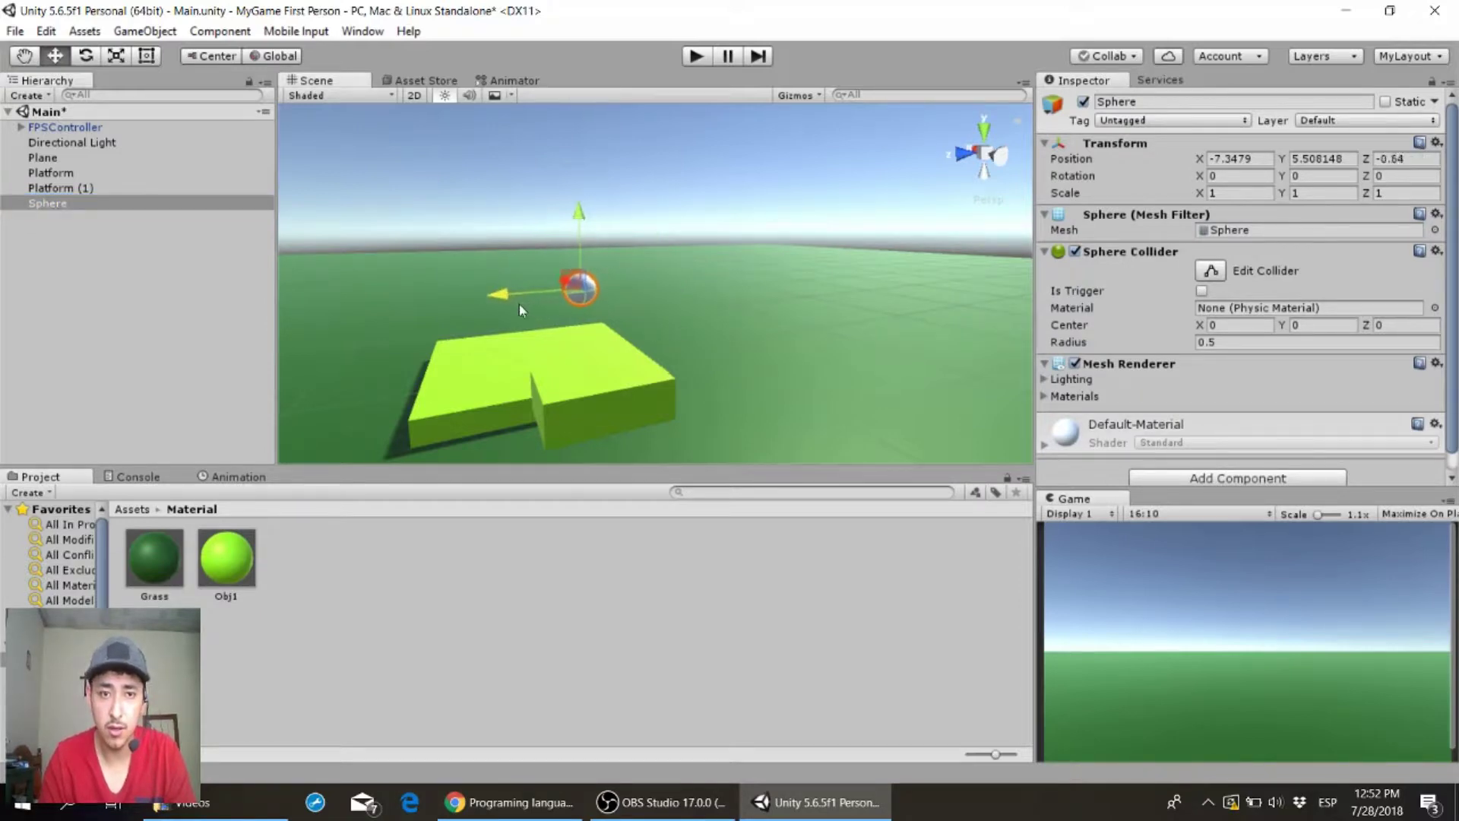
- Create a new material asset in the Project panel named Gold
right_click(333, 544)
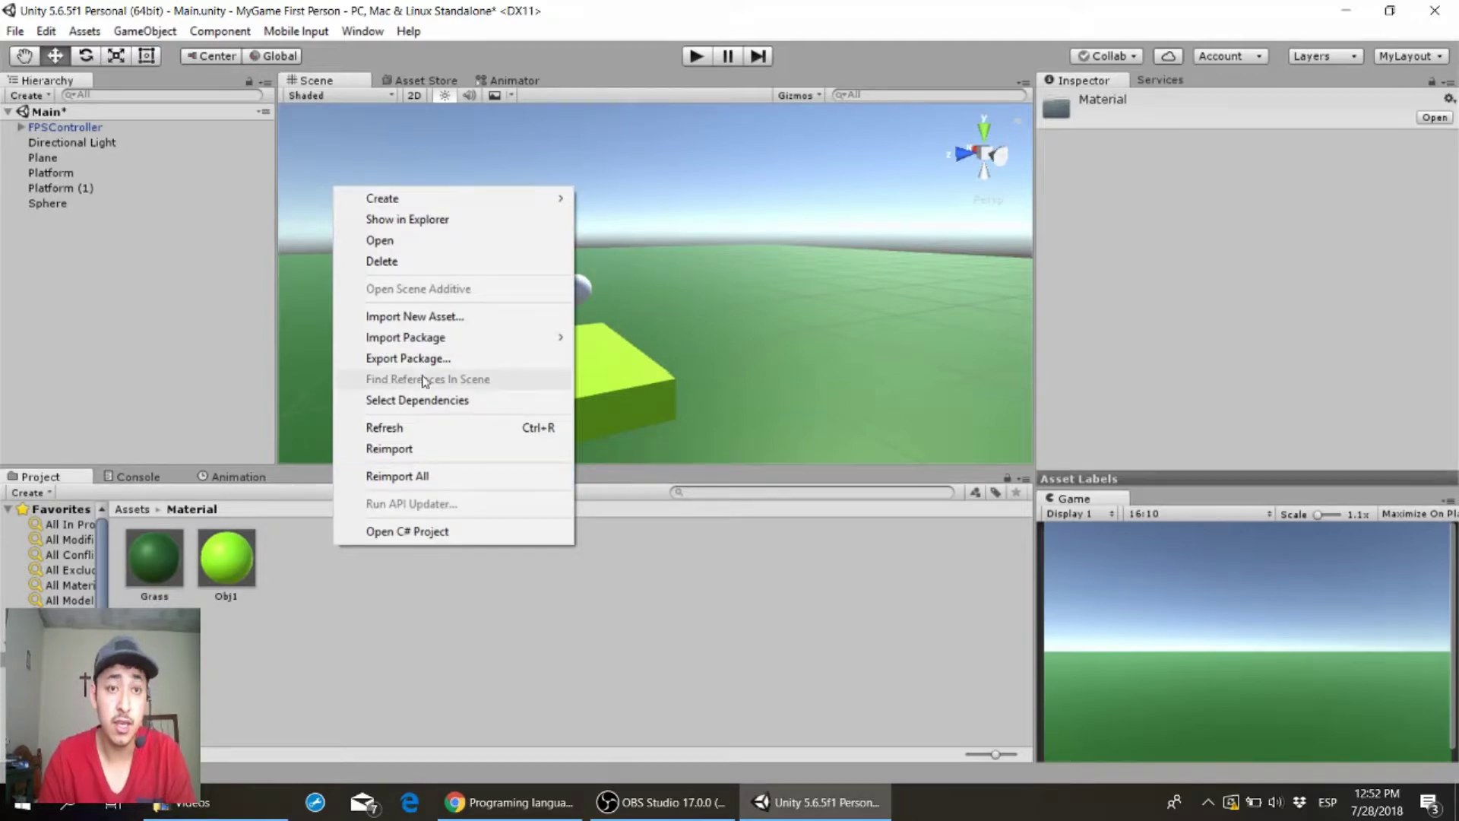
mouse_move(512, 199)
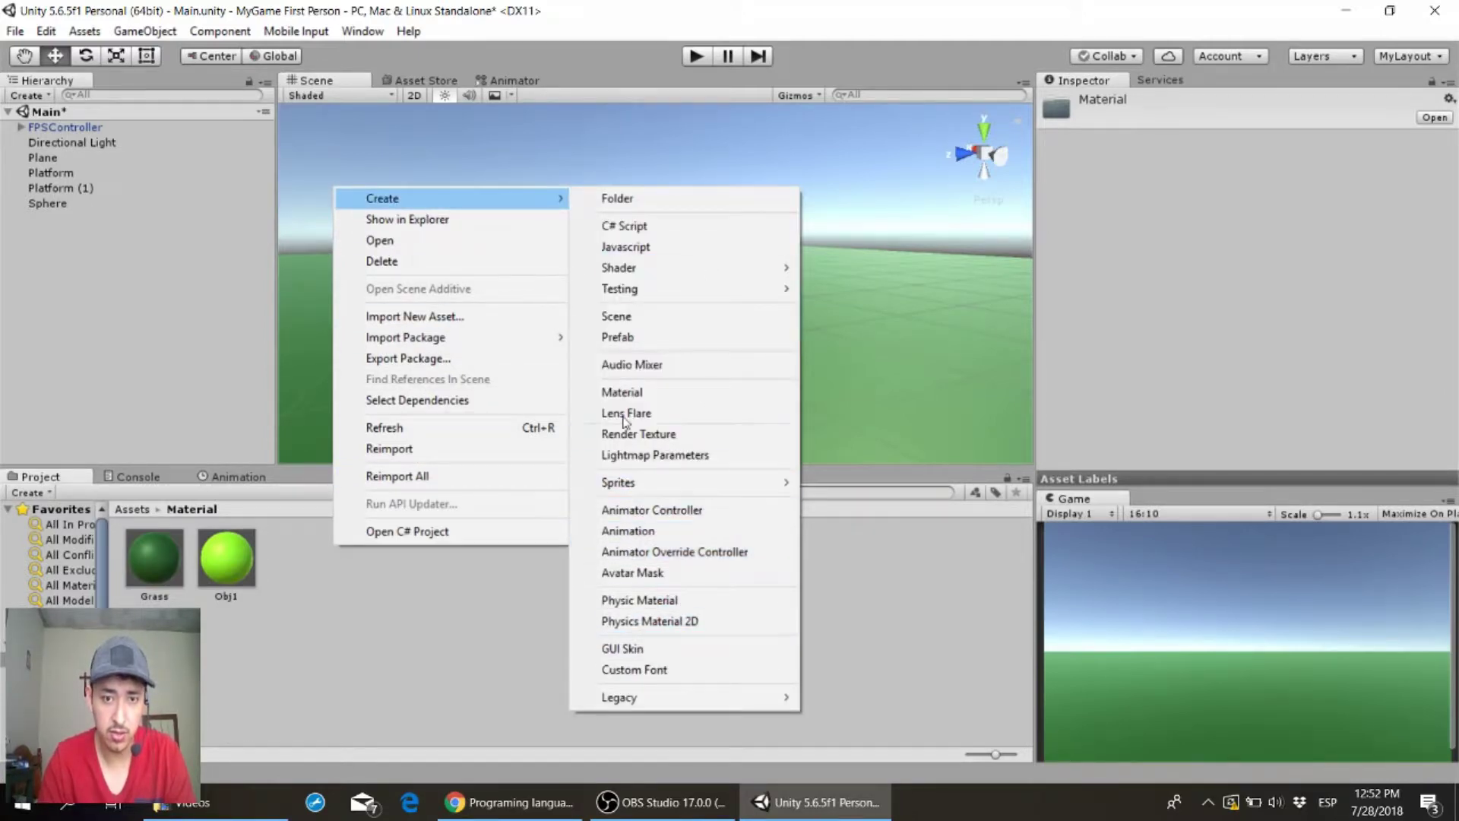
left_click(613, 394)
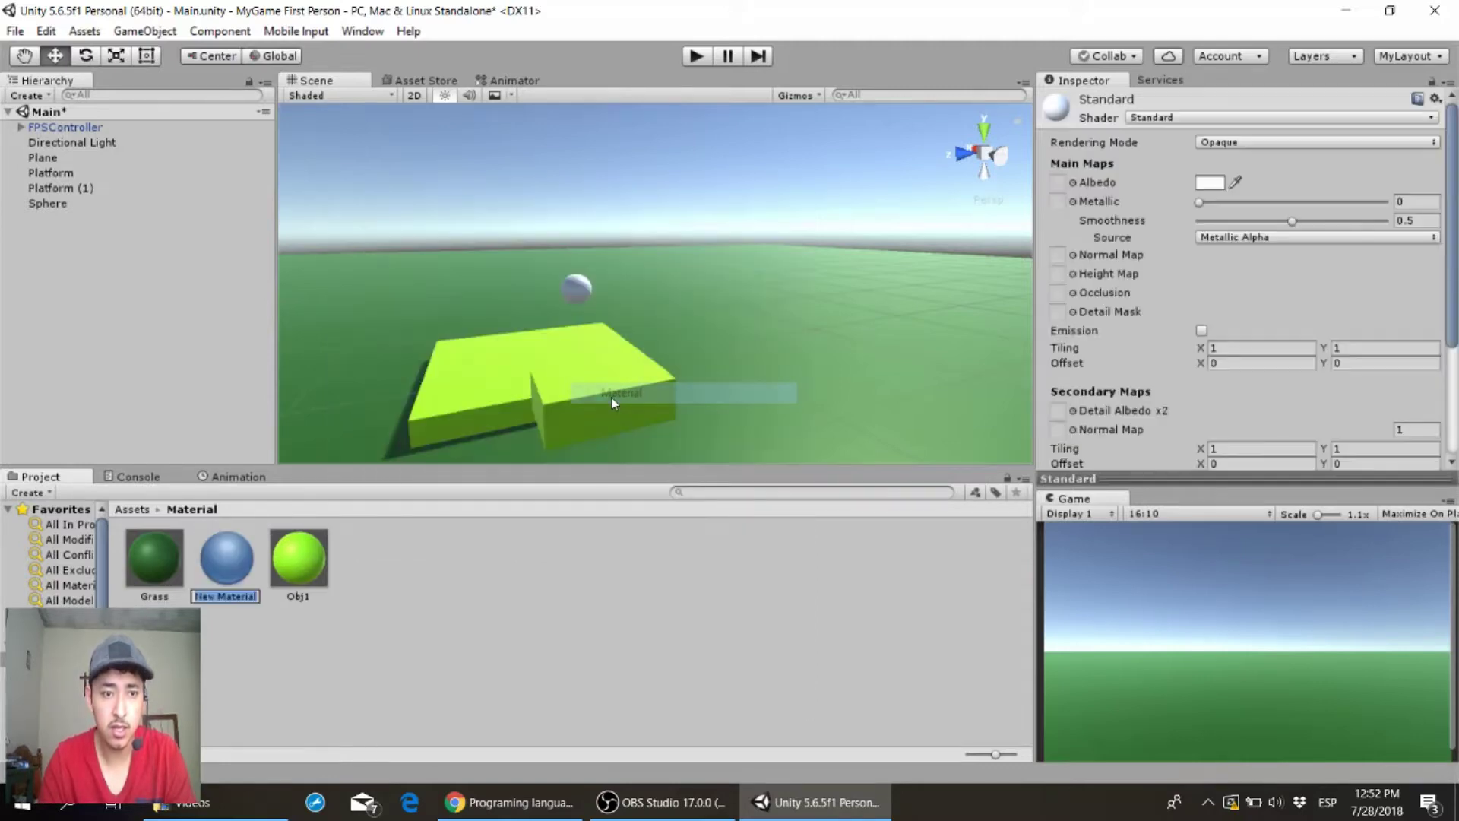
type("Gold")
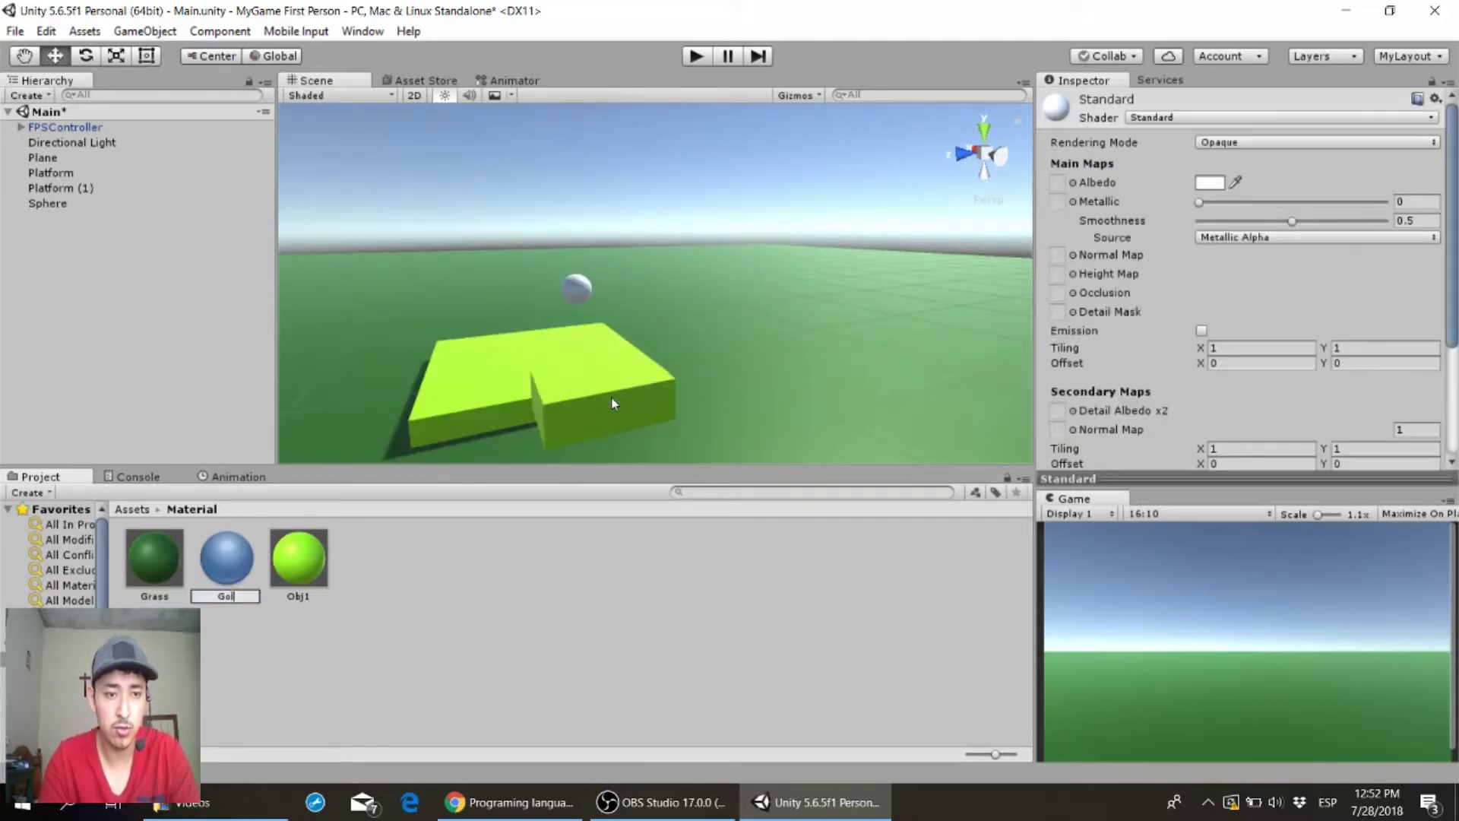
key("Return")
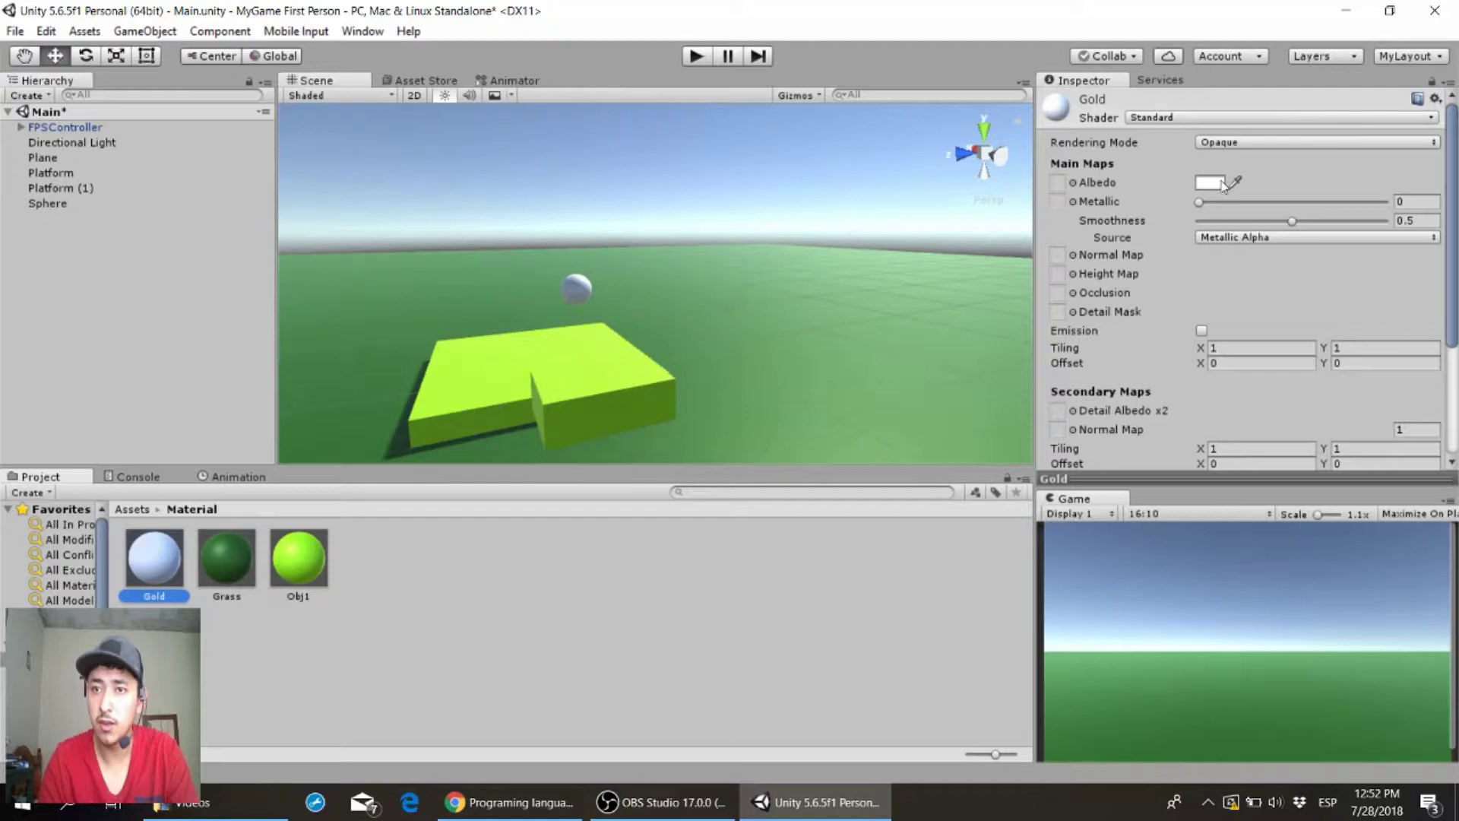
- Give Gold a bright yellow albedo and Metallic 1, and apply it to the Sphere
left_click(1215, 182)
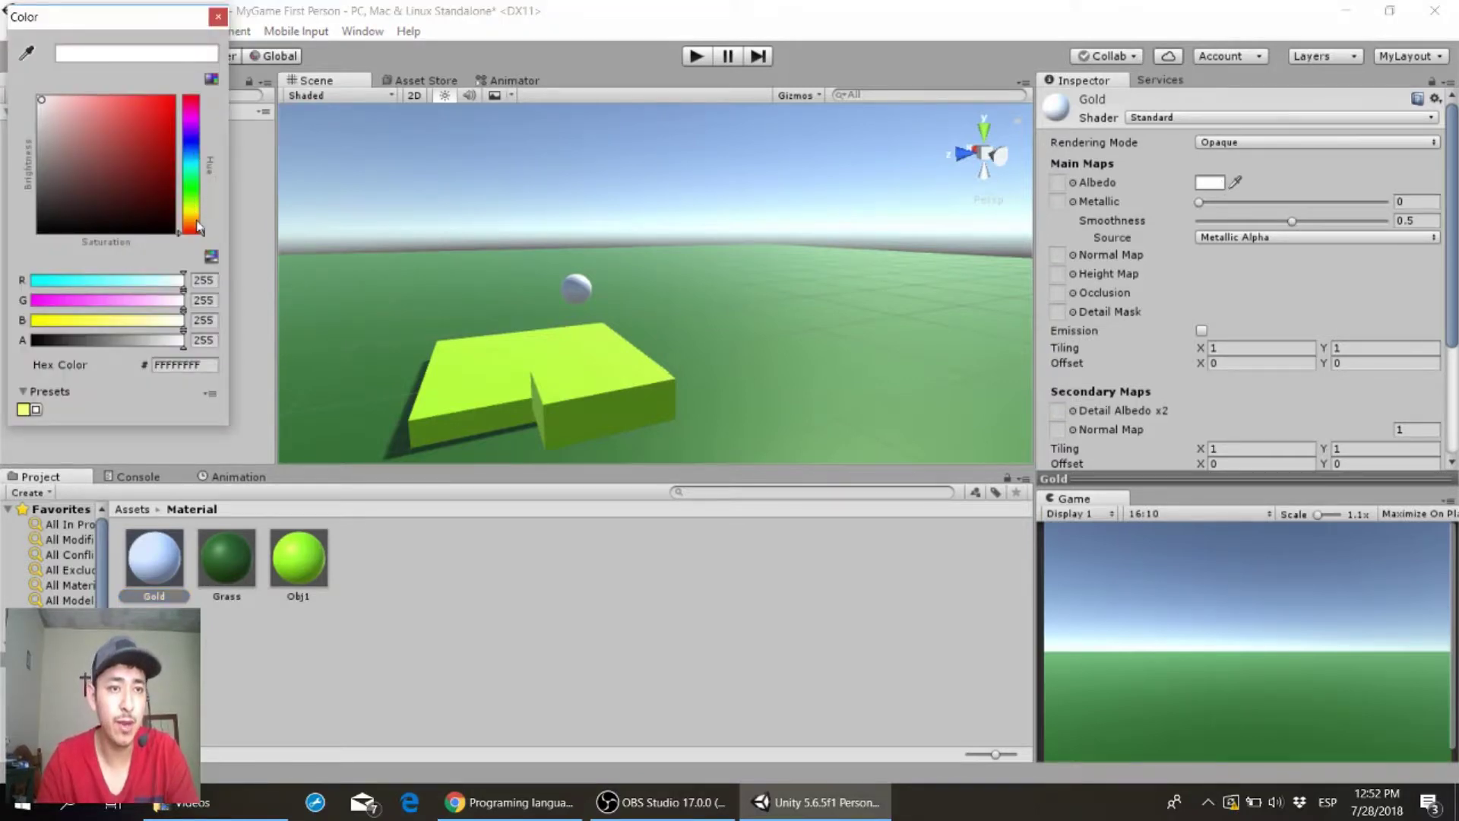
left_click_drag(201, 232, 199, 220)
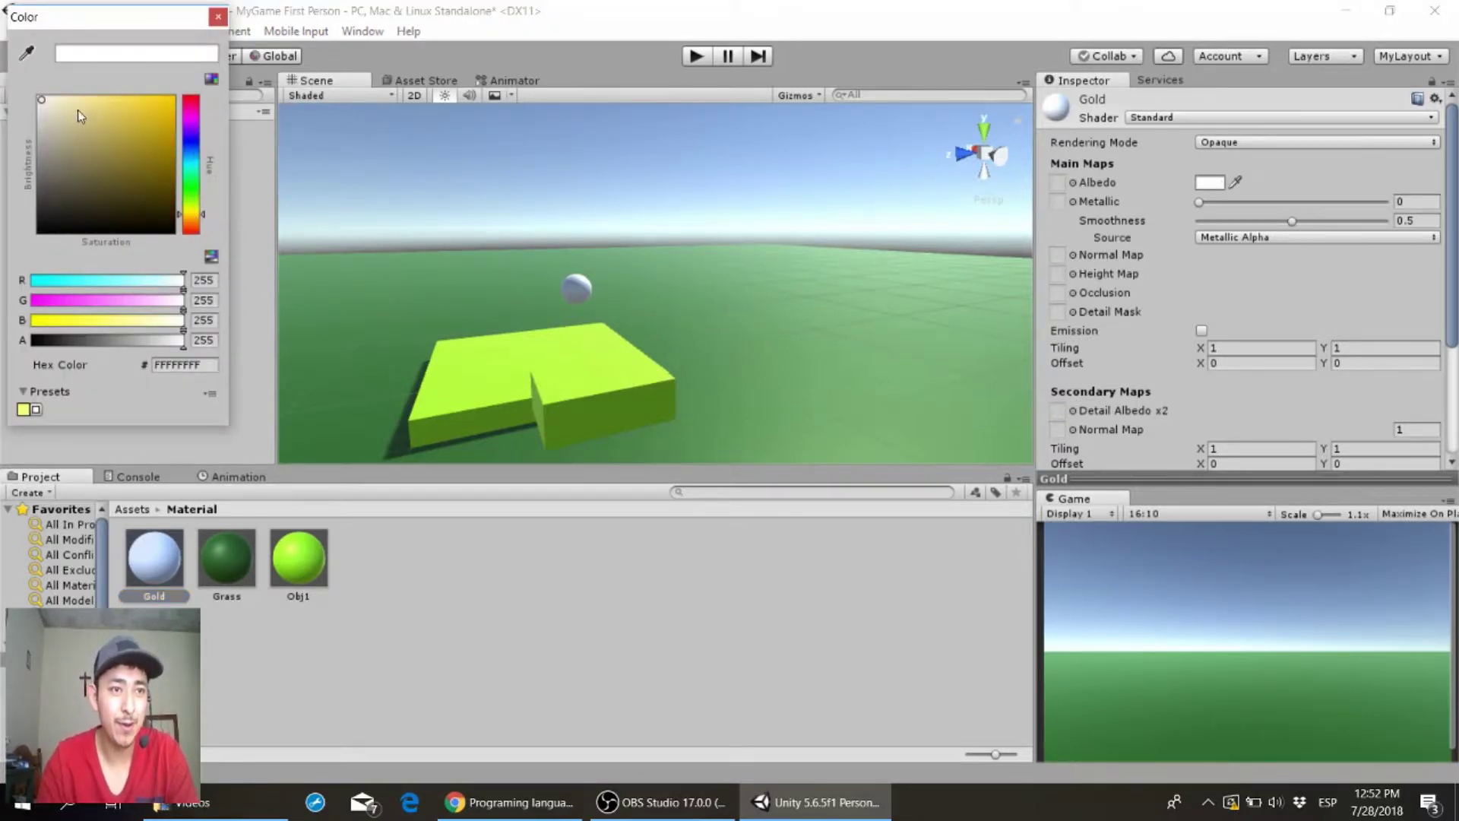
left_click(160, 99)
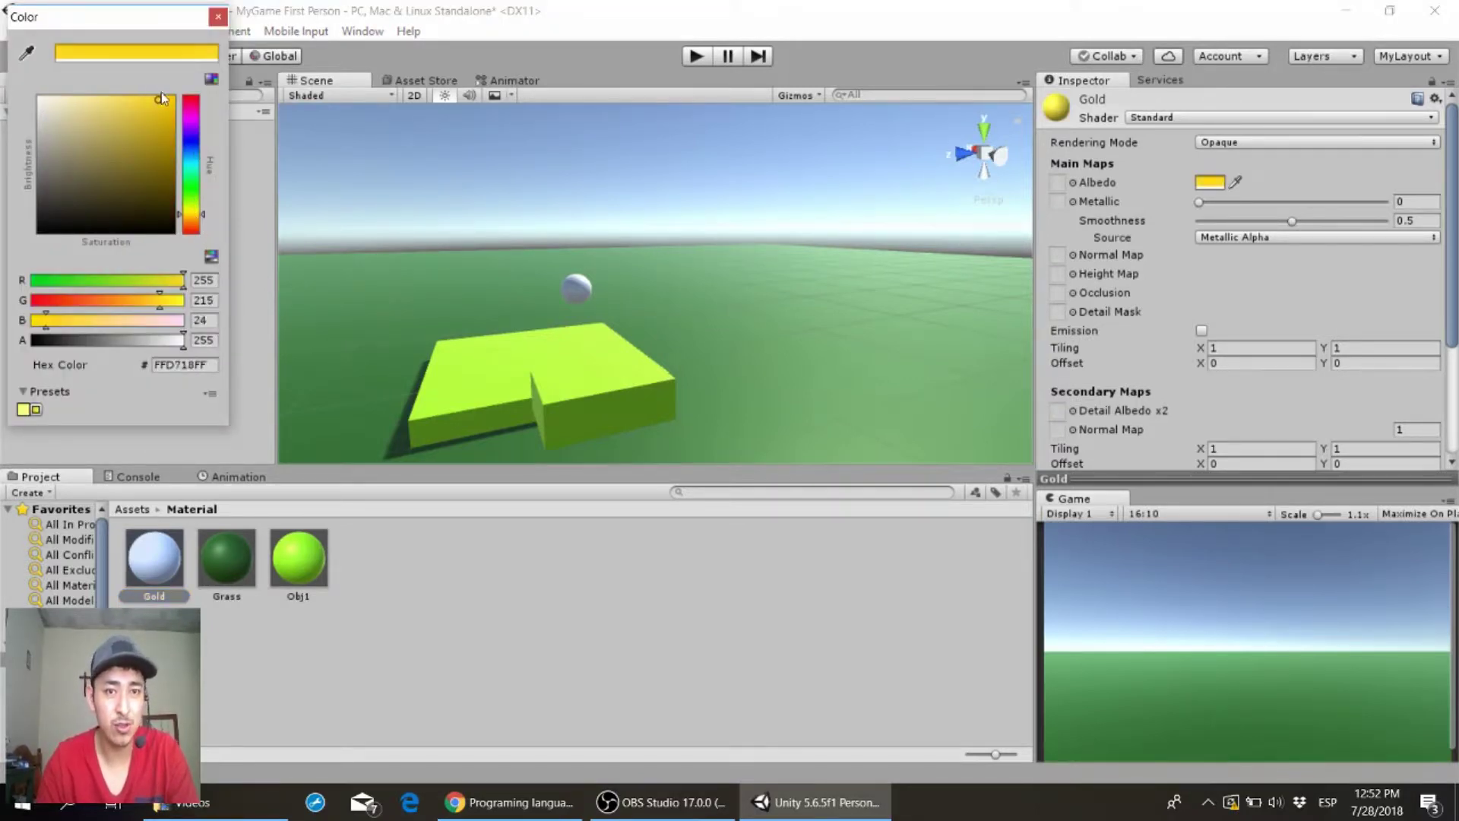
left_click(218, 16)
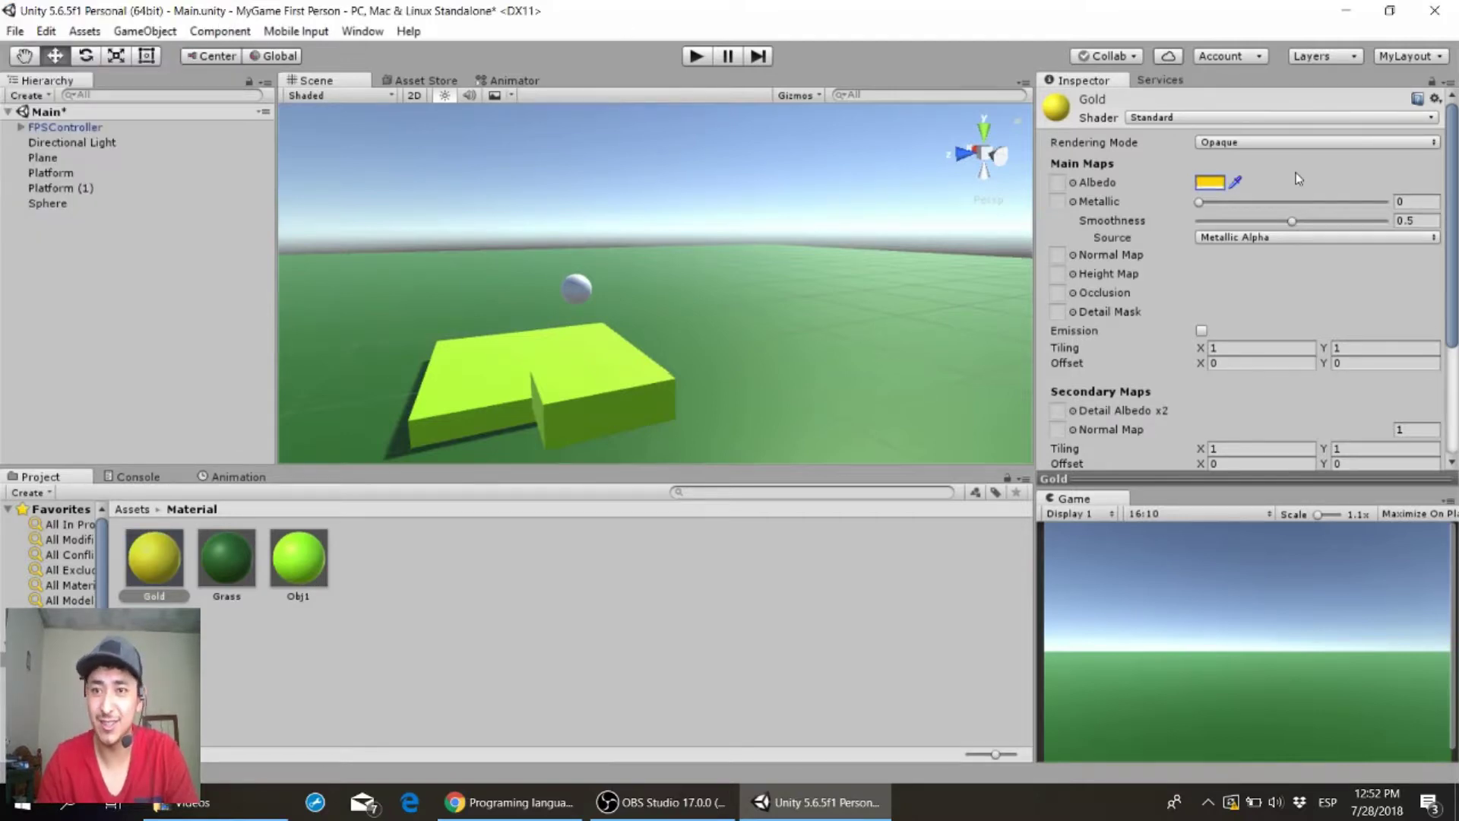
left_click(1224, 238)
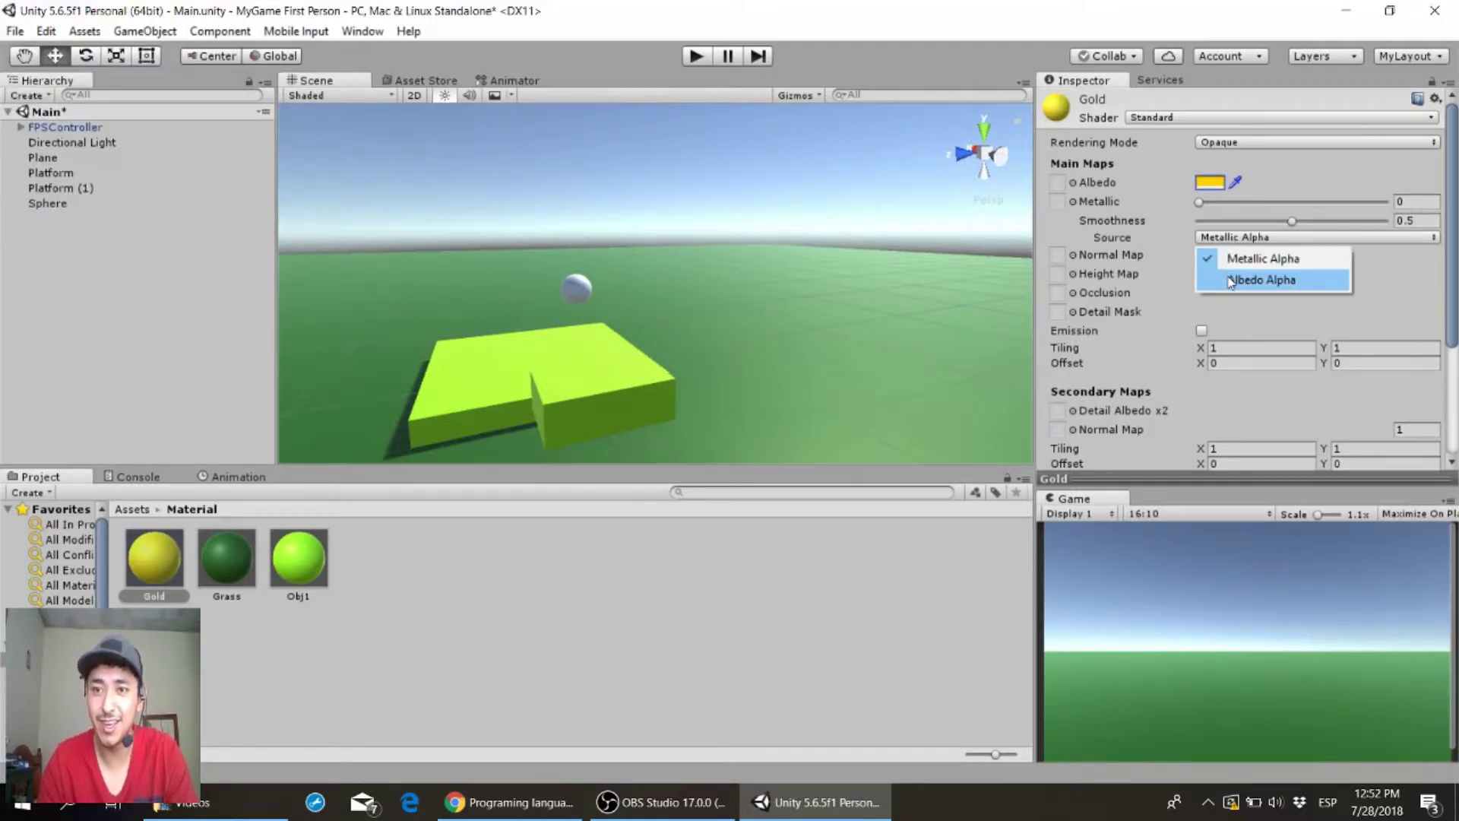
left_click_drag(1200, 204, 1385, 202)
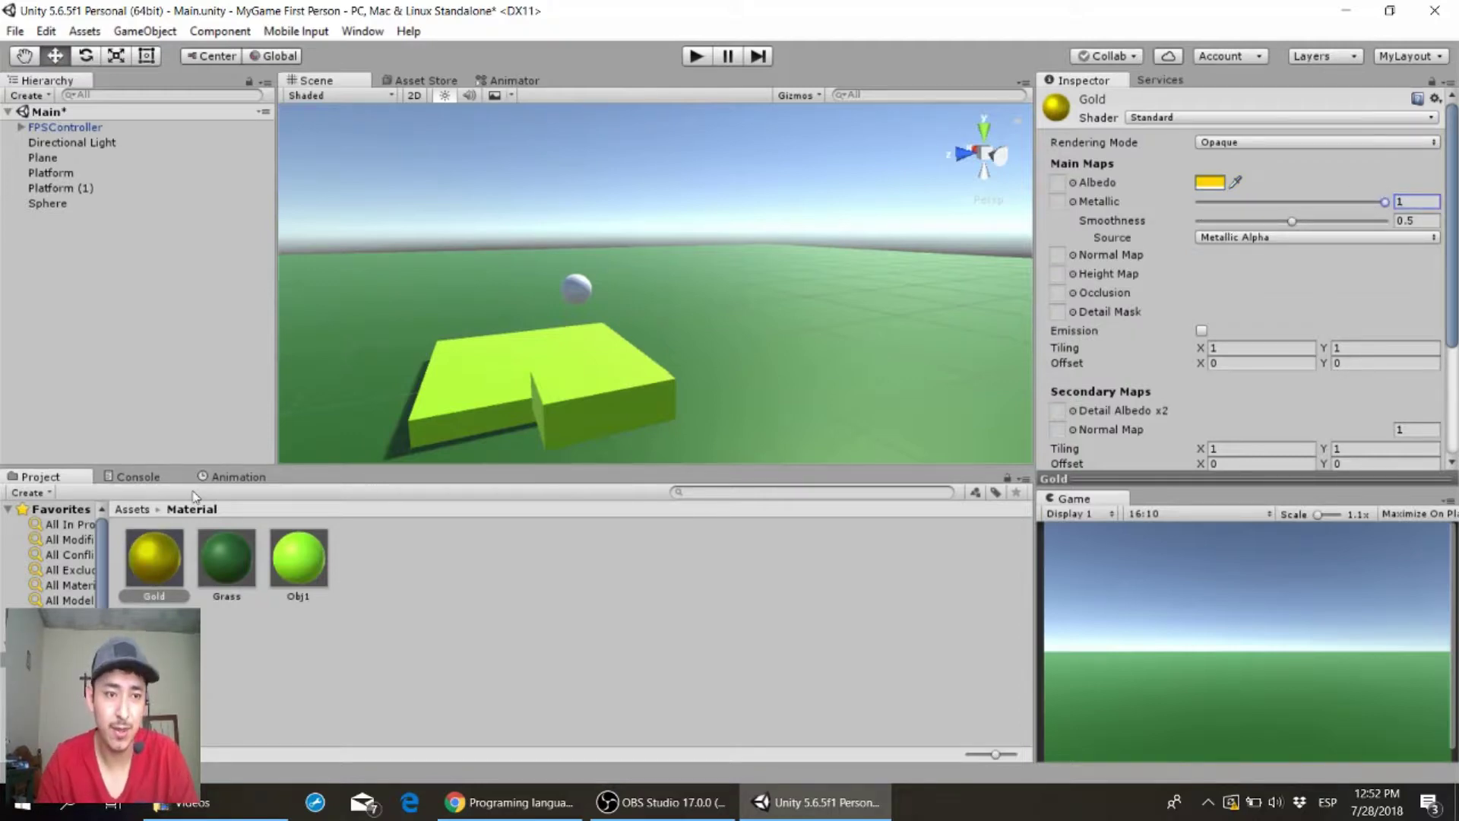
left_click_drag(167, 550, 50, 207)
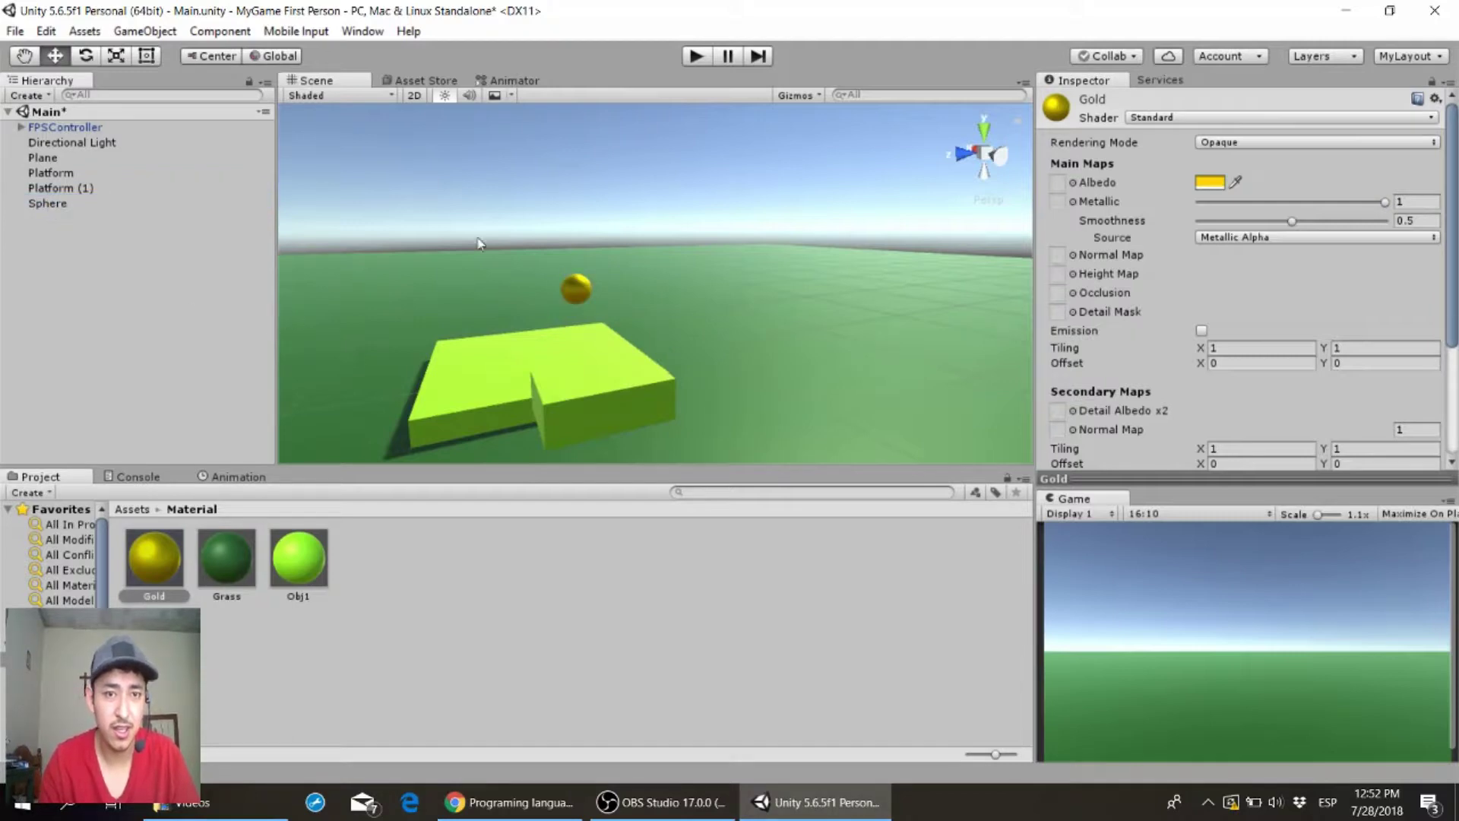
left_click(42, 203)
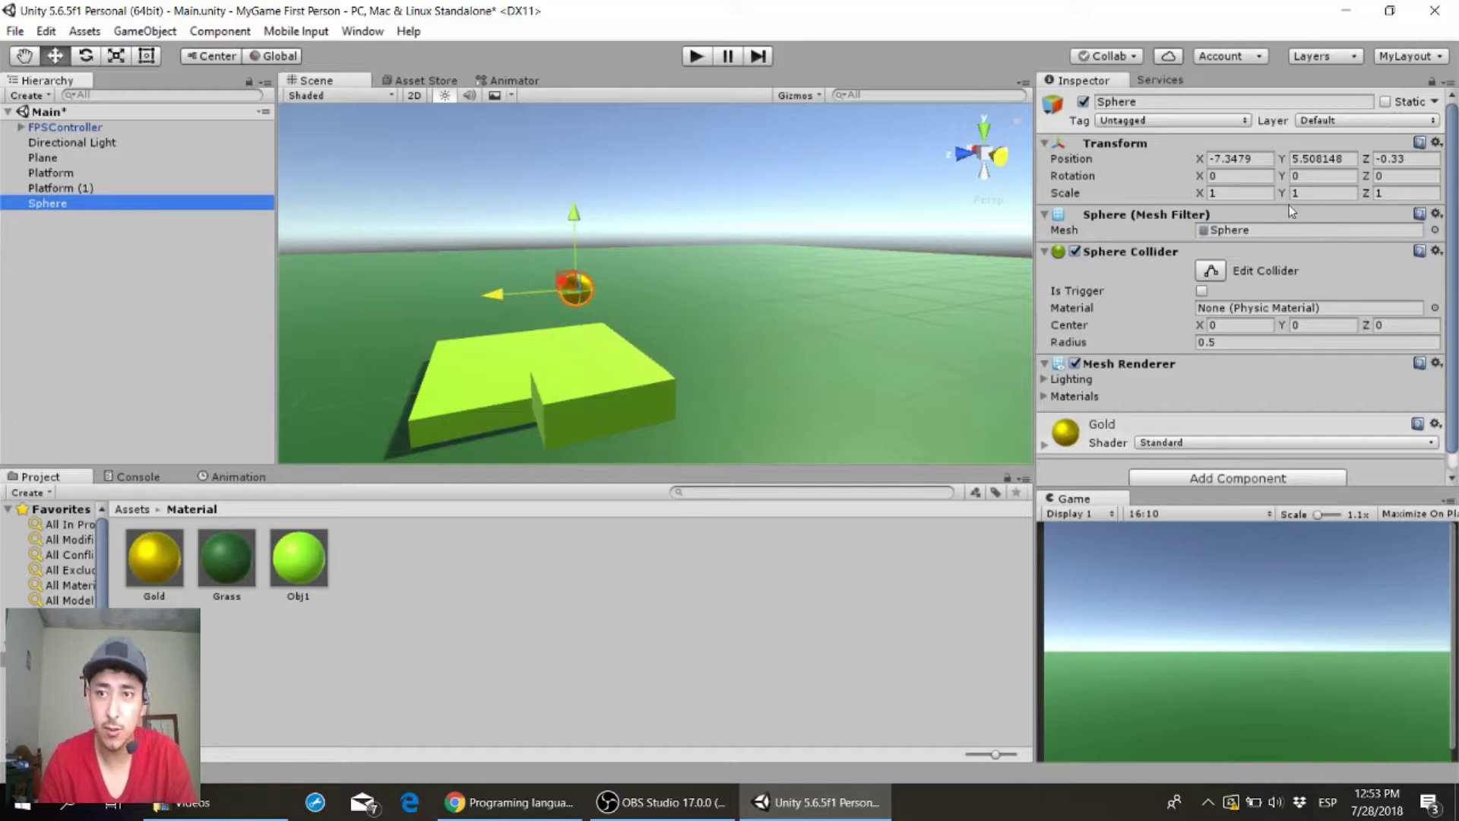
- Reset the Sphere's transform and move it to X -11, Y 6, Z 0
left_click(1437, 144)
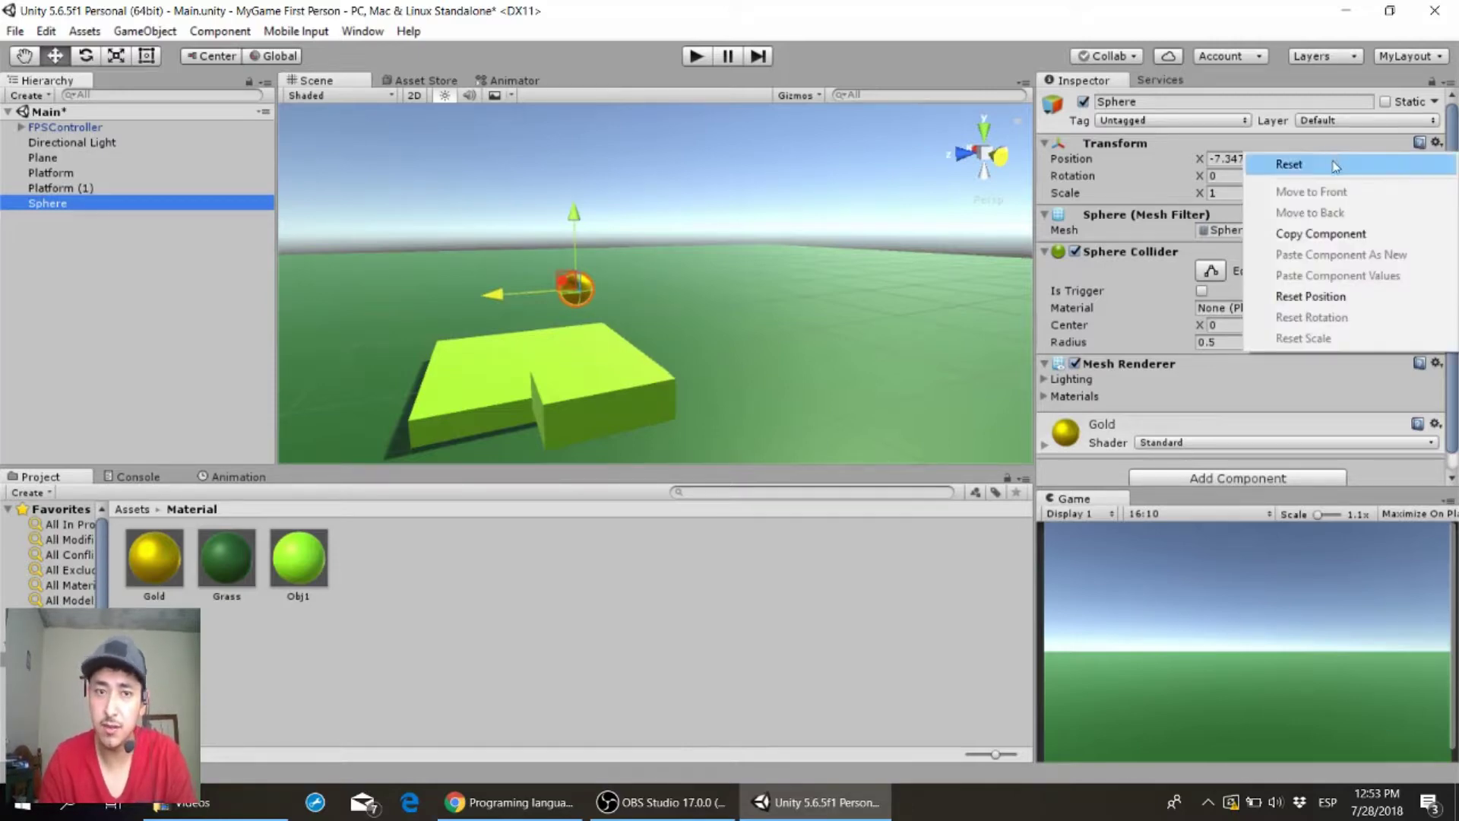
left_click(1398, 158)
left_click_drag(536, 304, 523, 204)
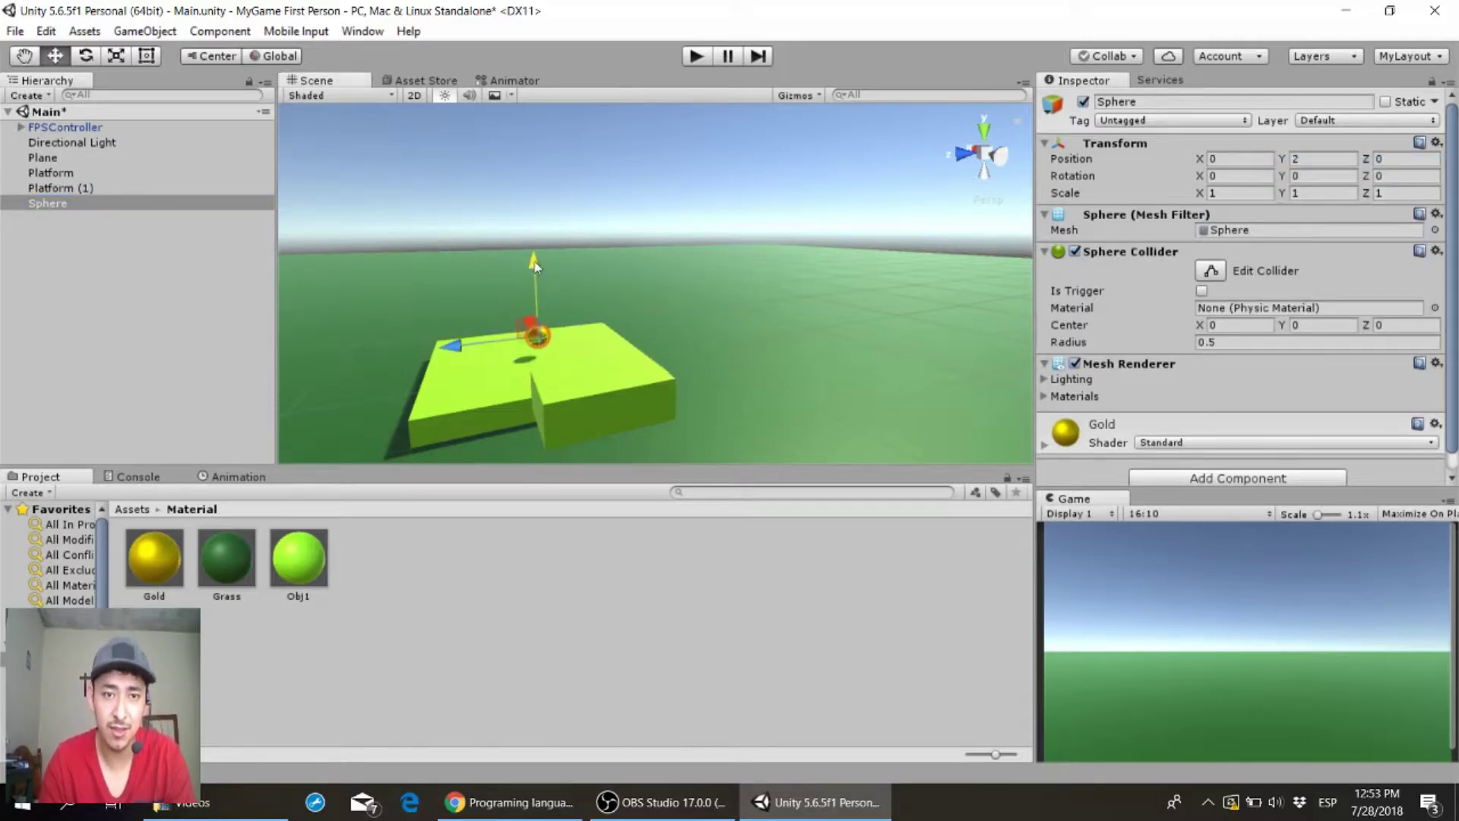
mouse_move(523, 204)
right_mouse_down()
mouse_move(867, 261)
mouse_move(743, 289)
right_mouse_up()
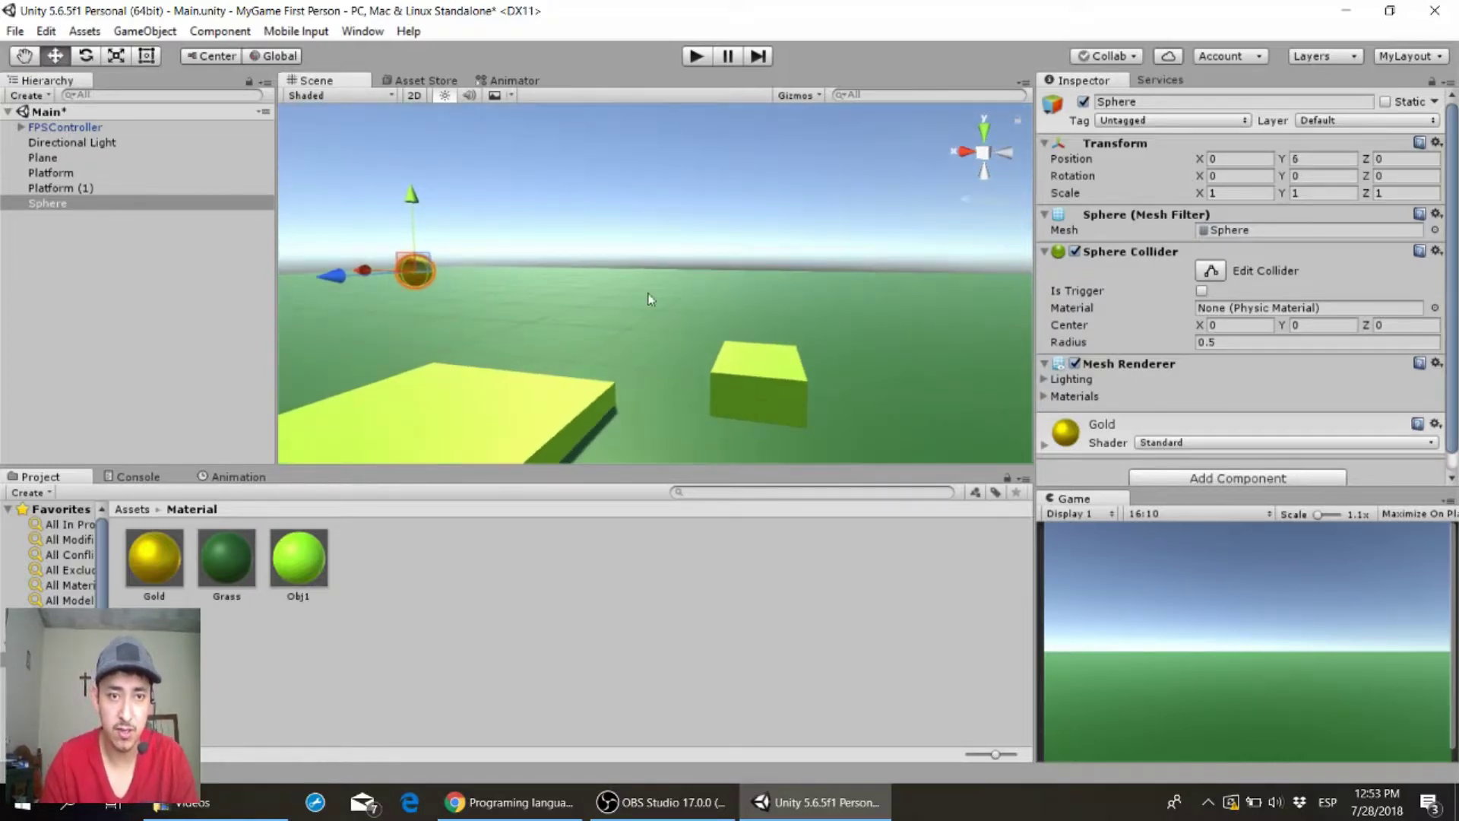
mouse_move(361, 274)
left_mouse_down()
mouse_move(622, 286)
mouse_move(608, 286)
left_mouse_up()
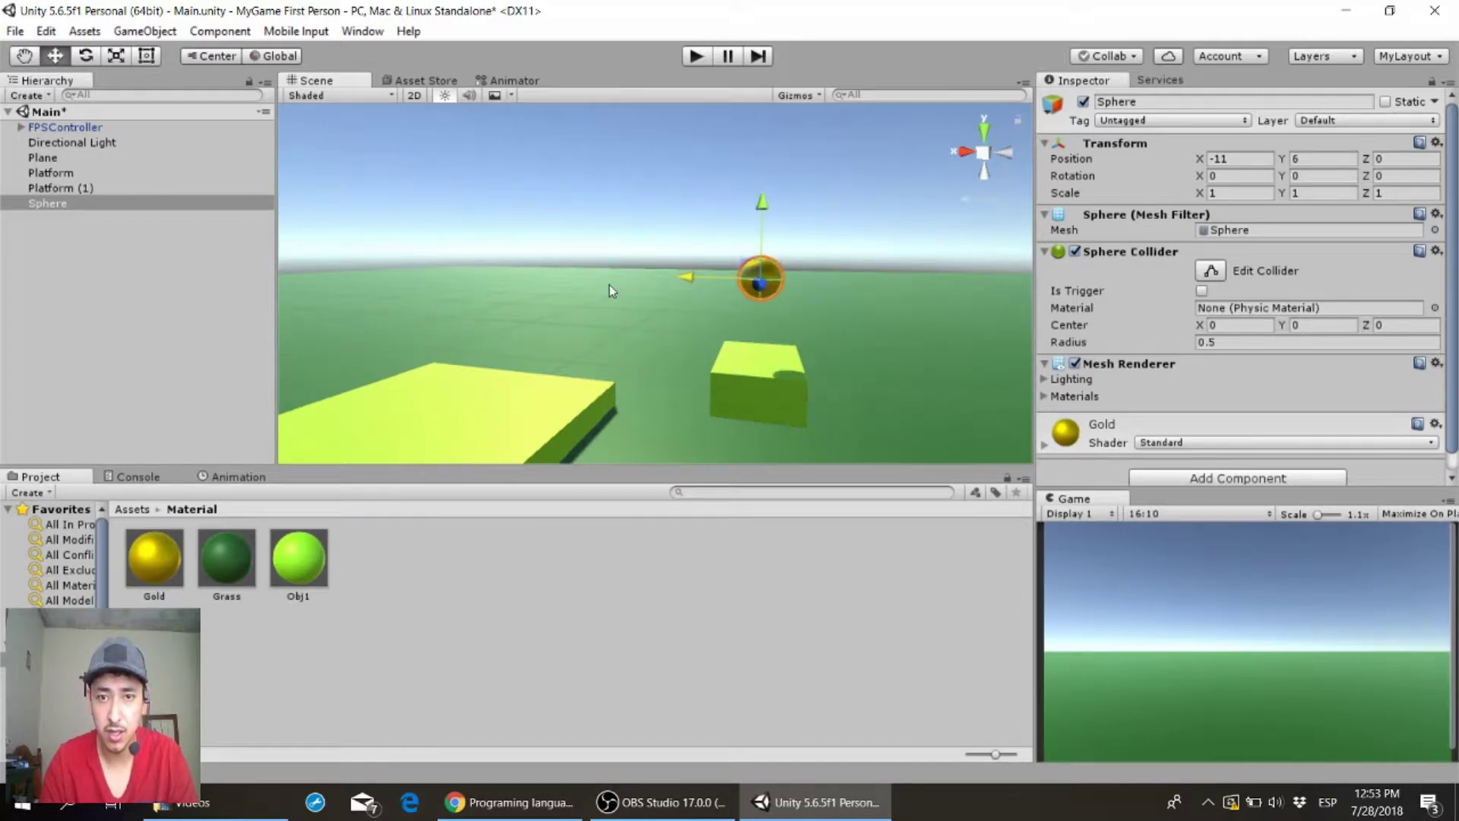
left_click_drag(762, 201, 762, 204)
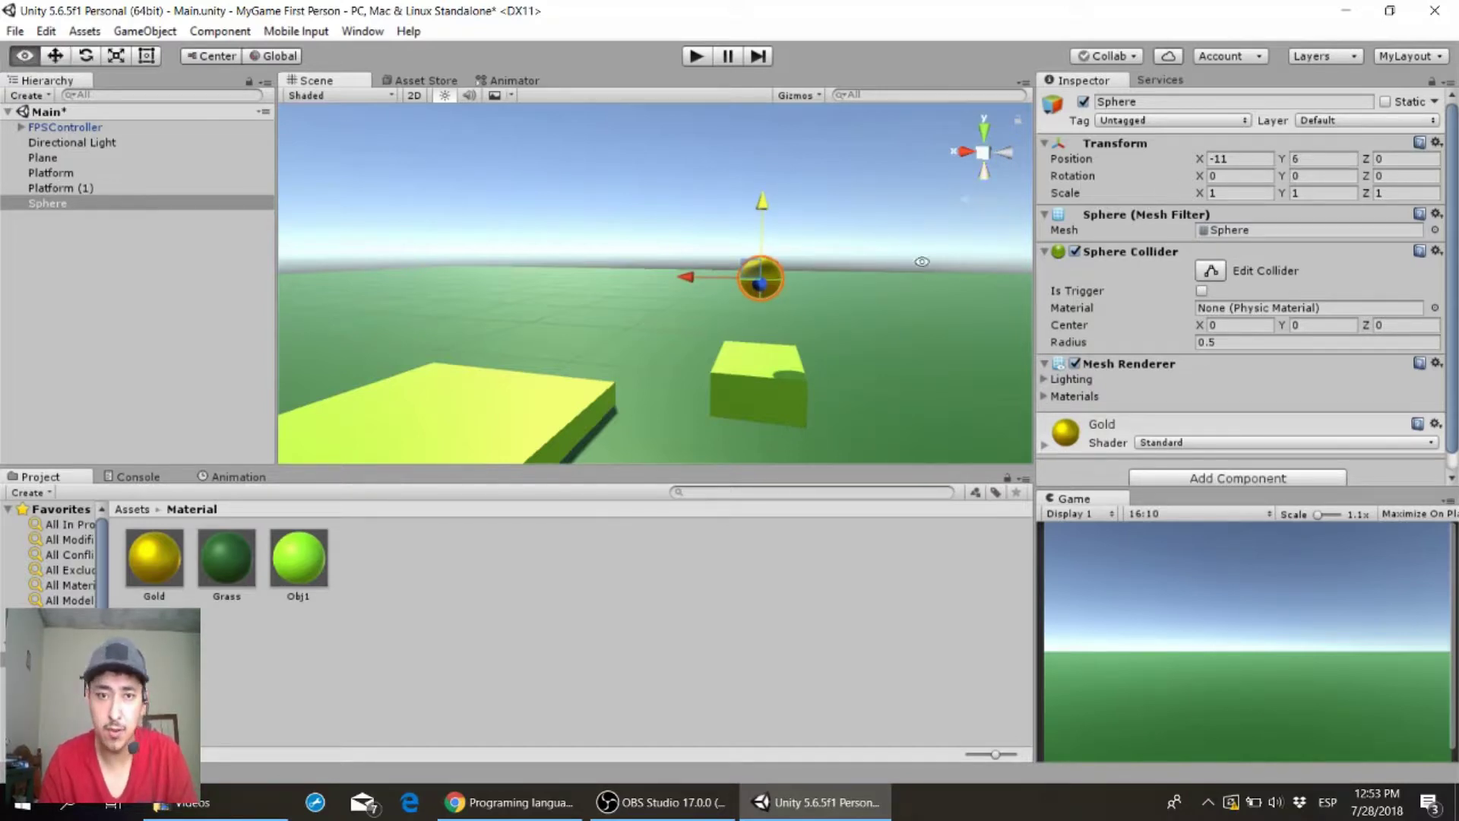
- Adjust the Sphere's collider radius and X scale in the Inspector
left_click_drag(924, 268, 1035, 226, "alt")
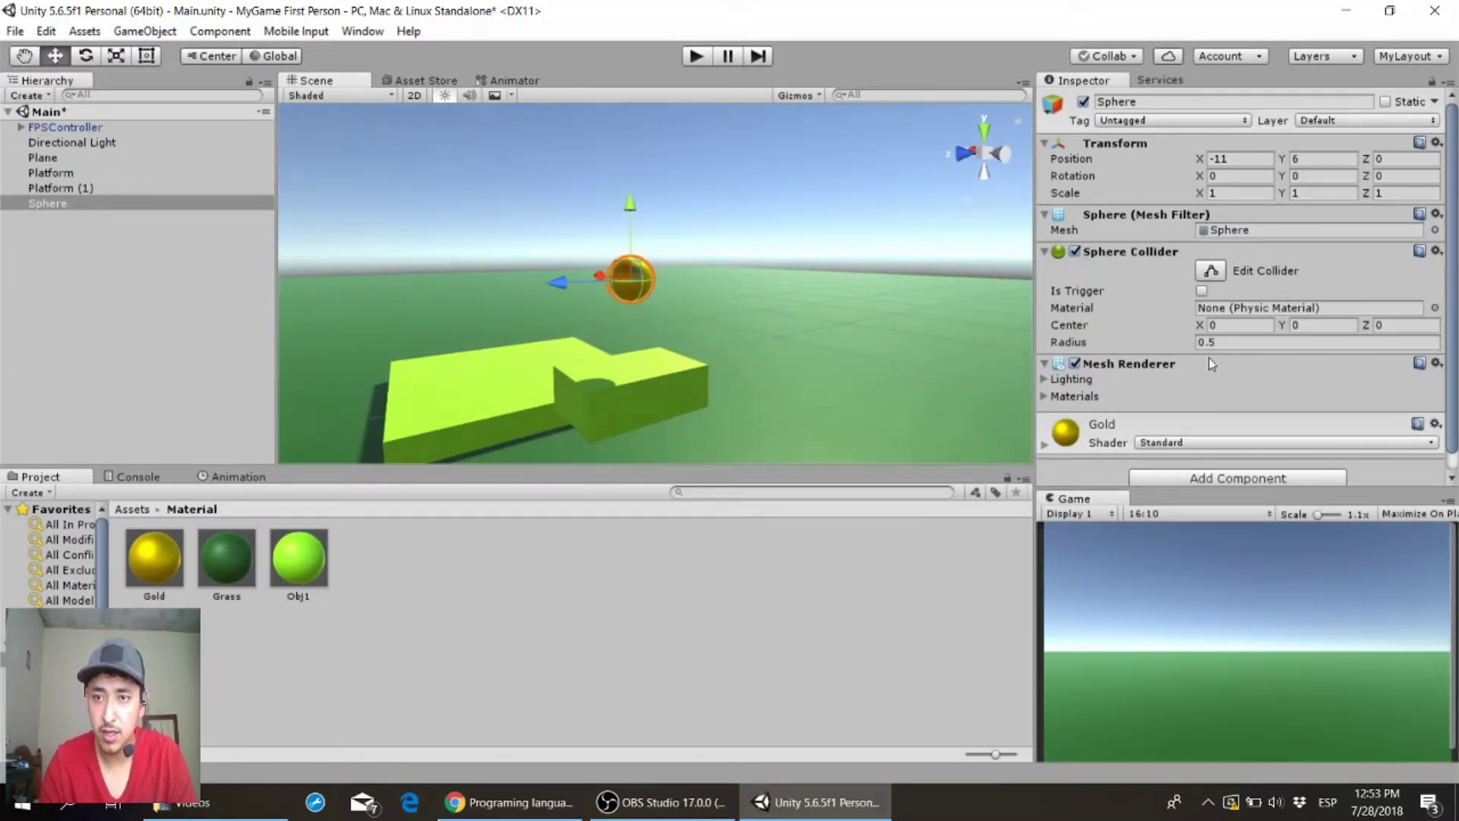
left_click_drag(1197, 344, 1200, 337)
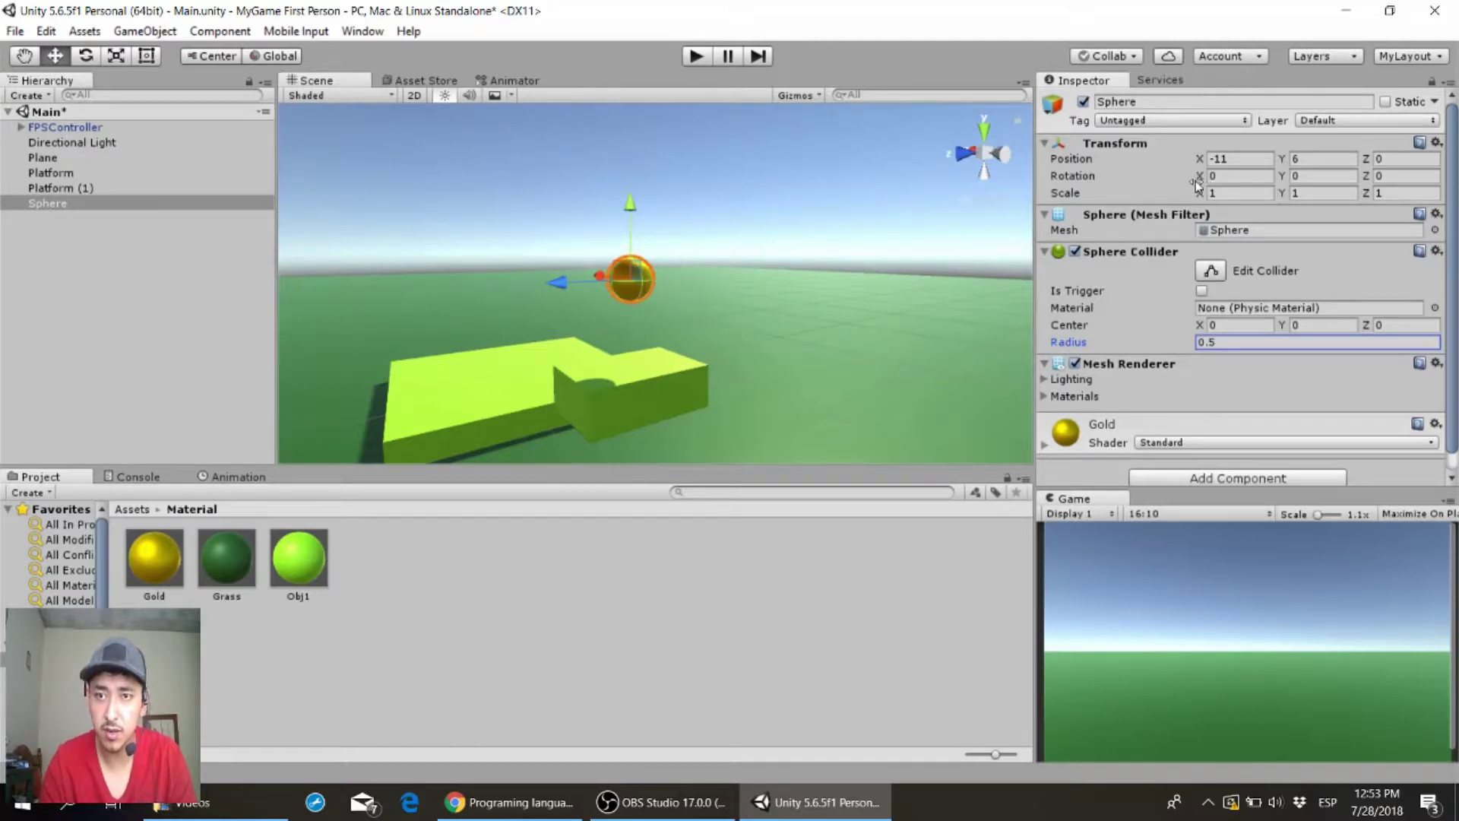
mouse_move(1198, 194)
left_mouse_down()
mouse_move(1117, 202)
mouse_move(1196, 191)
left_mouse_up()
- Restore the Sphere's X scale to 1 and drag its Z scale to about -0.64
left_click(1300, 193)
key("ctrl+z")
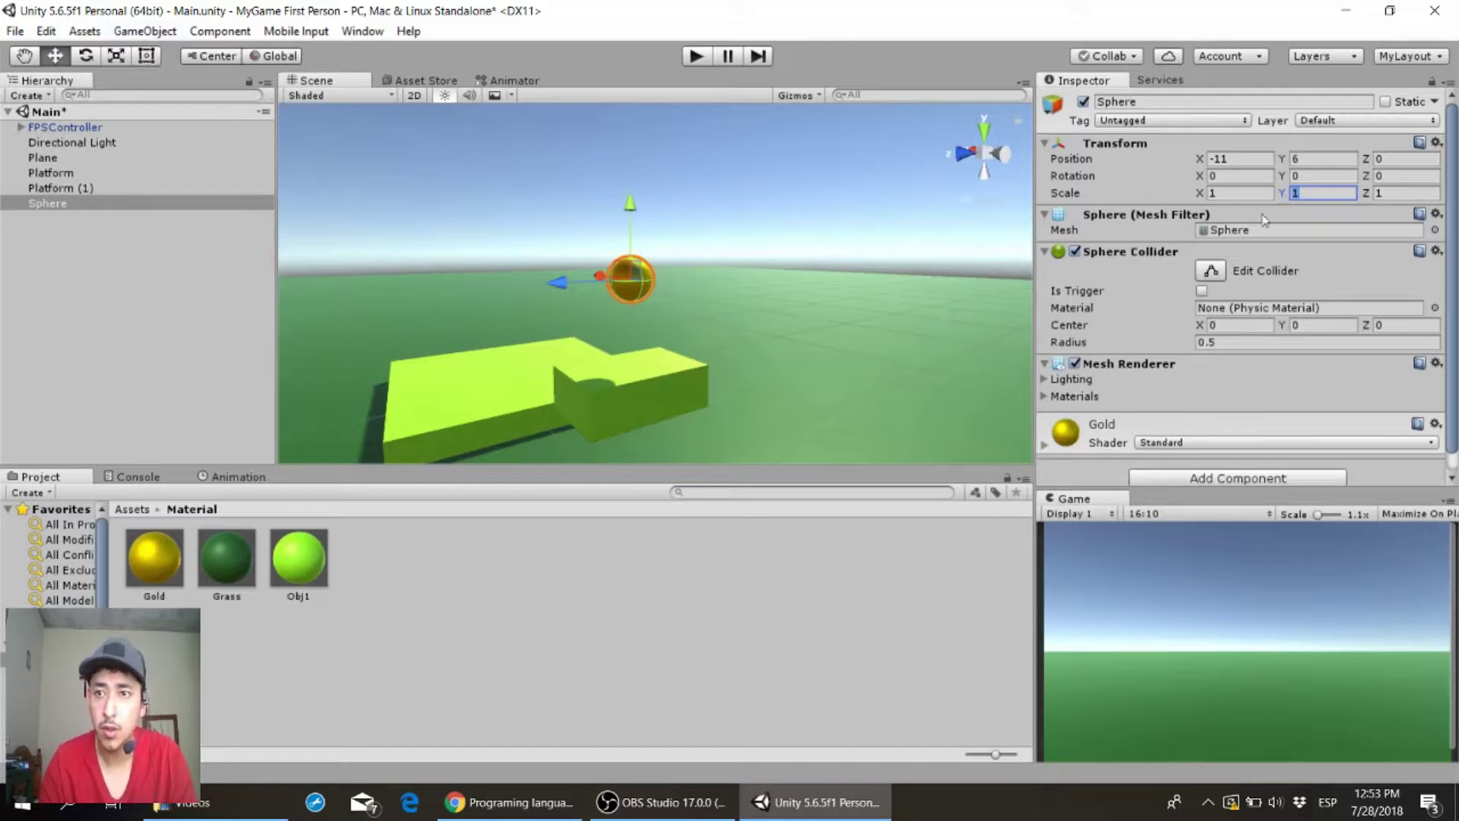
left_click_drag(1369, 198, 1321, 205)
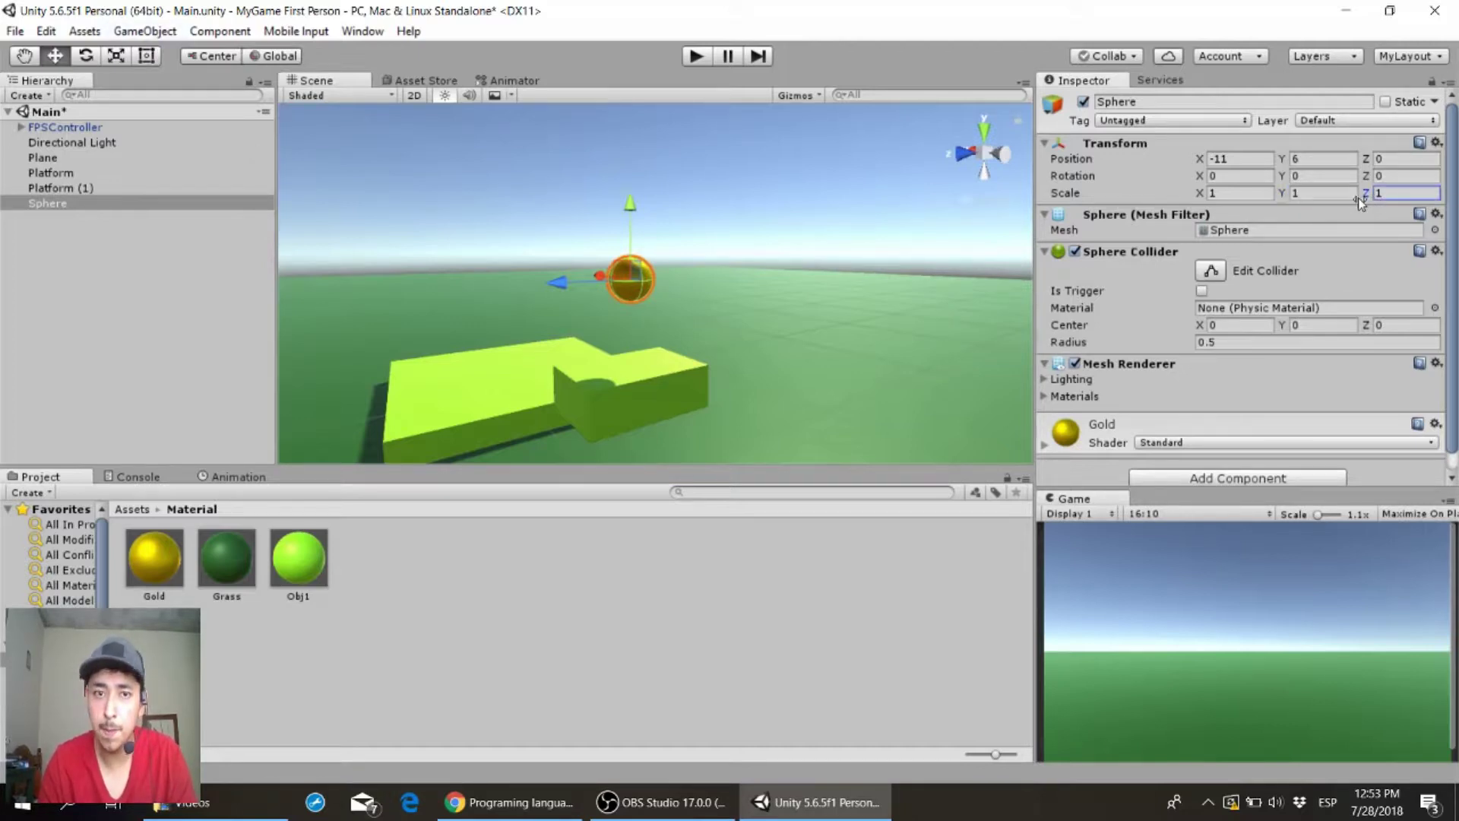
left_click_drag(1321, 205, 1308, 199)
mouse_move(684, 292)
left_mouse_down("alt")
mouse_move(634, 291)
mouse_move(713, 290)
mouse_move(489, 356)
mouse_move(491, 310)
mouse_move(791, 284)
left_mouse_up("alt")
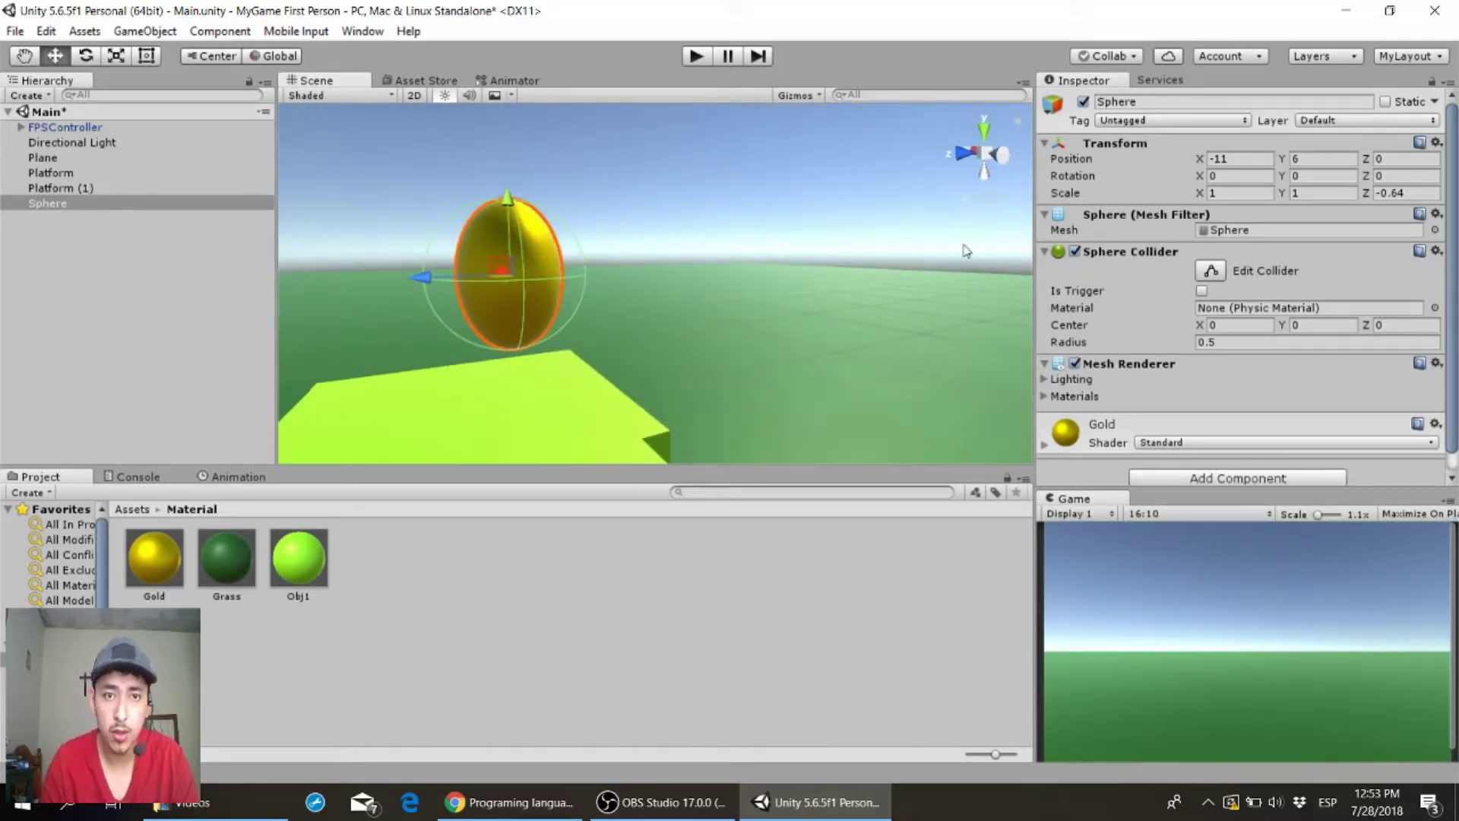
mouse_move(966, 249)
left_mouse_down("alt")
mouse_move(842, 258)
mouse_move(603, 333)
mouse_move(1009, 222)
left_mouse_up("alt")
- Enter -0.2 for the Sphere's Z scale to flatten it into a thin coin
left_click(1413, 195)
type("-")
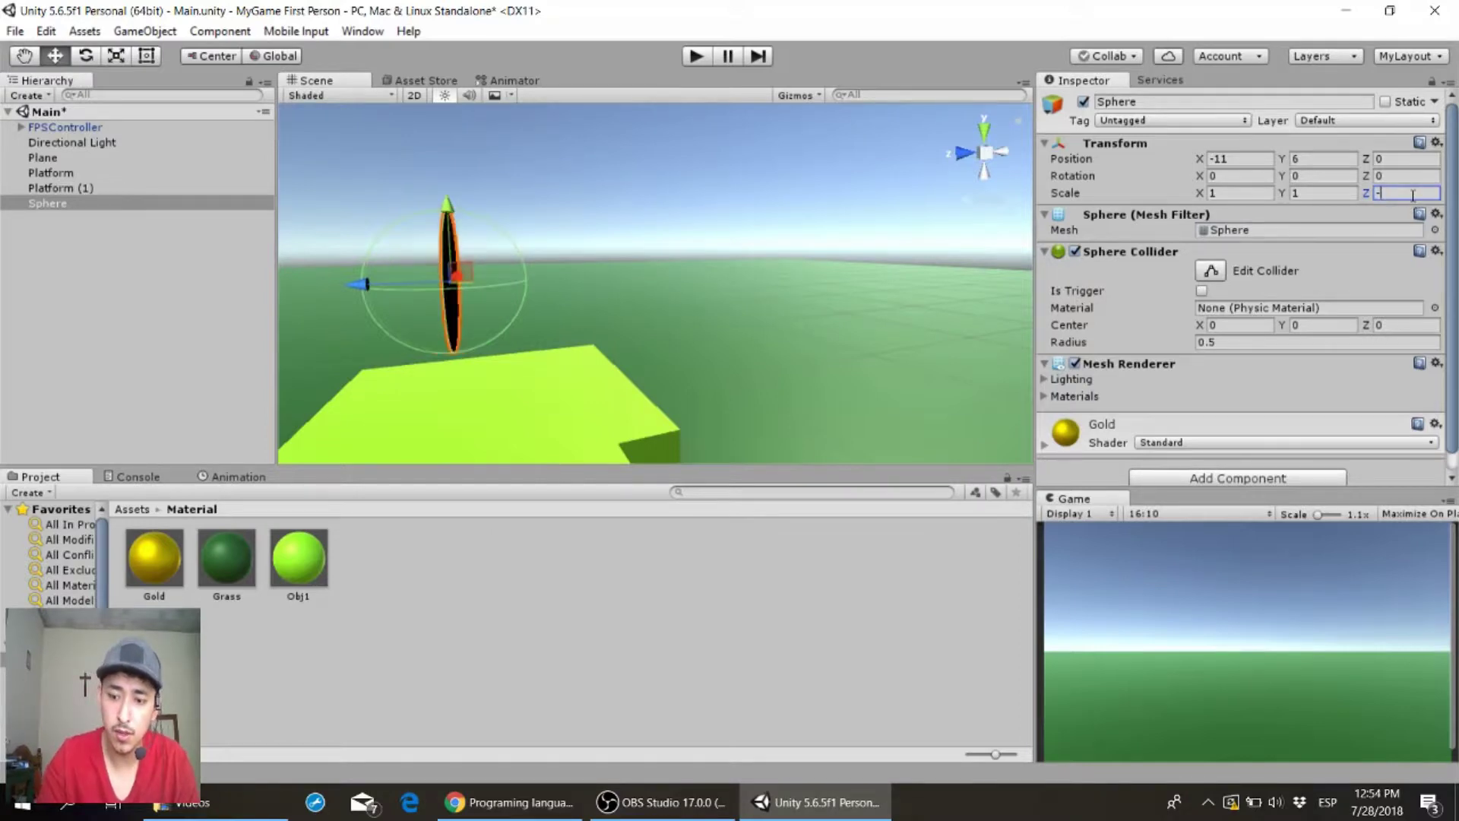
type("2")
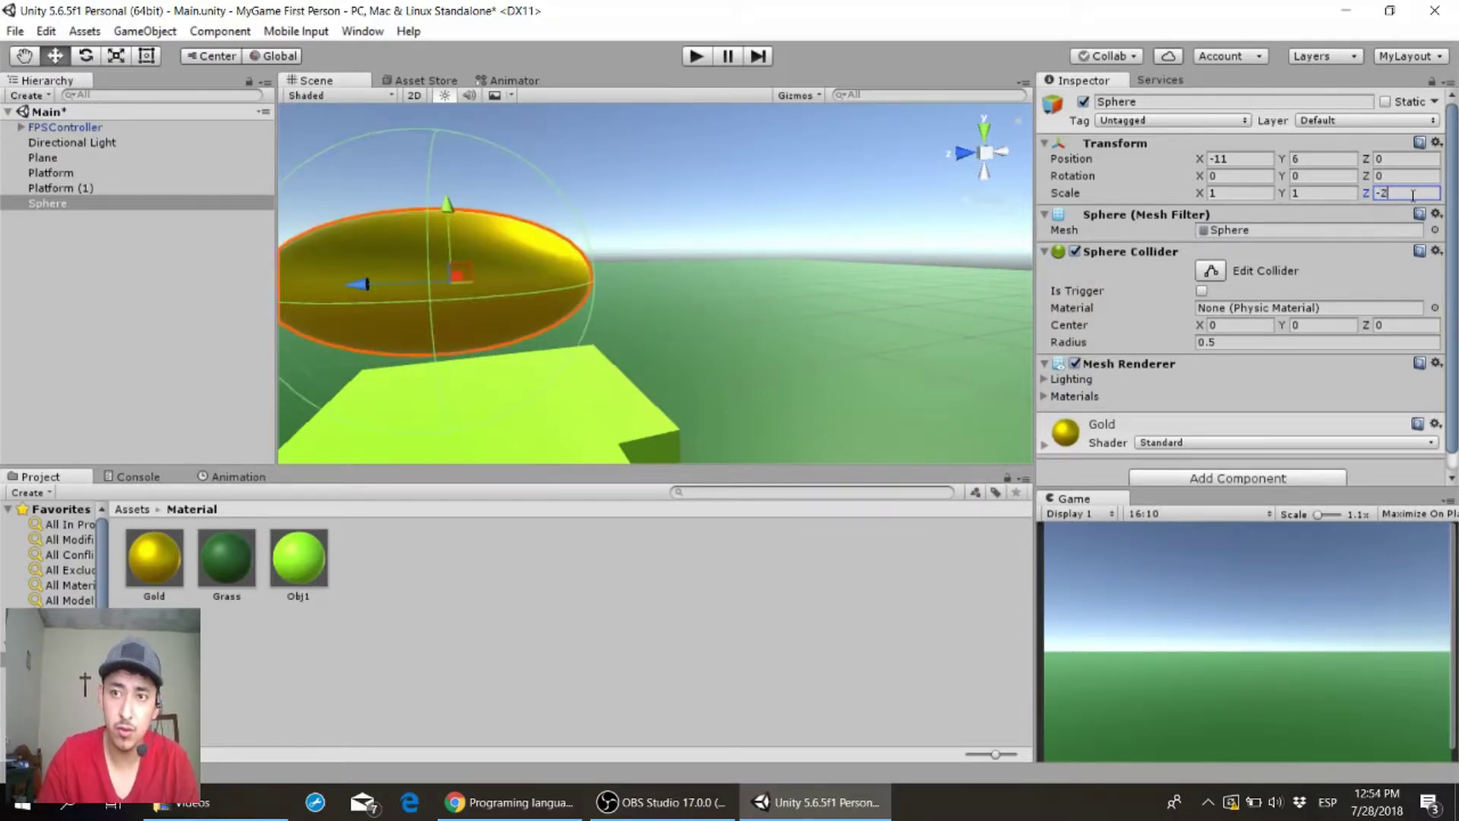
key("BackSpace")
type(".2")
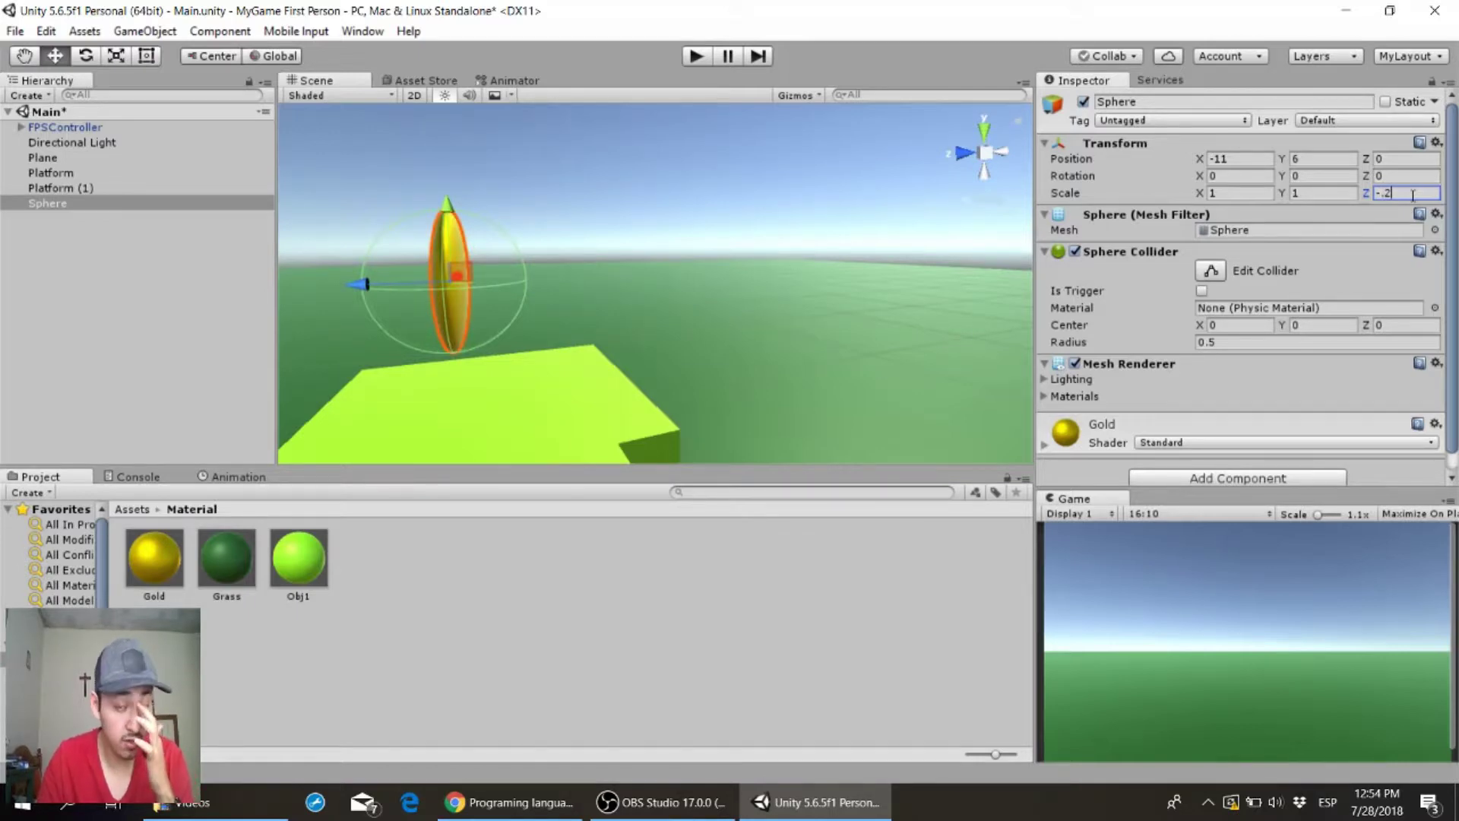
mouse_move(544, 320)
left_mouse_down("alt")
mouse_move(293, 356)
mouse_move(730, 305)
mouse_move(616, 324)
left_mouse_up("alt")
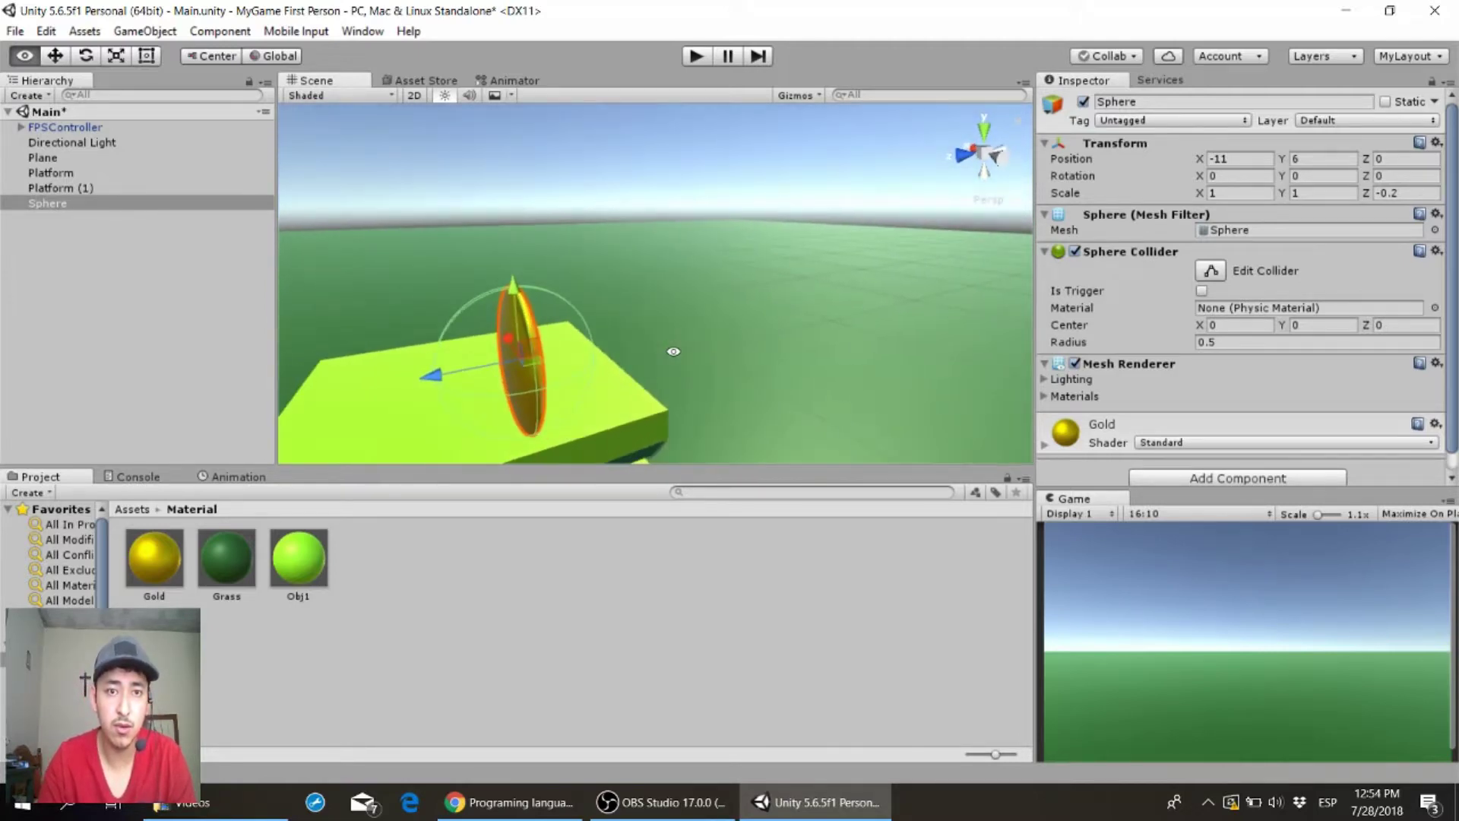
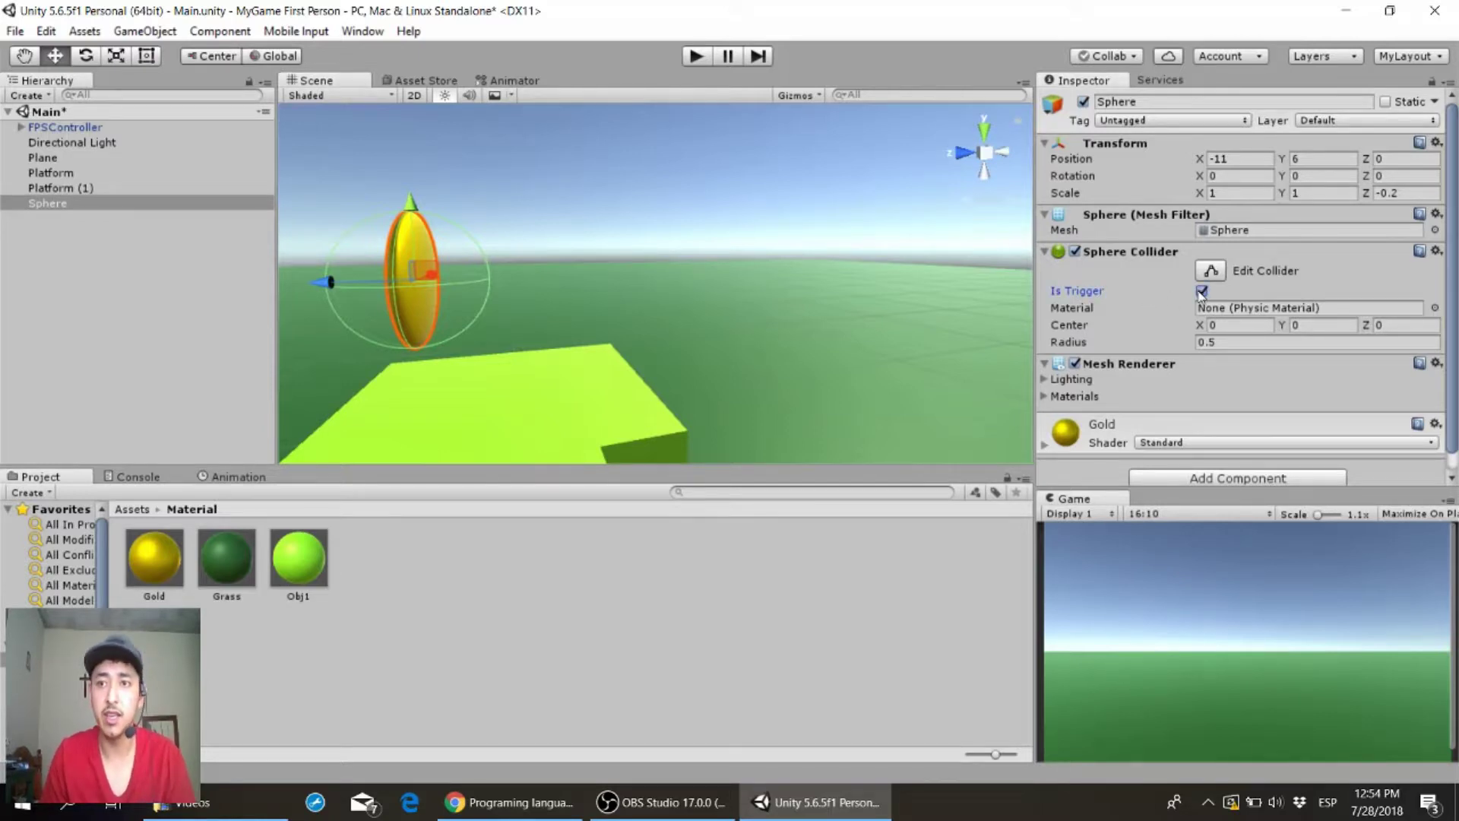
- Move the second green platform, Platform (1), along X to -8.1
mouse_move(582, 342)
right_mouse_down()
mouse_move(601, 274)
mouse_move(631, 337)
mouse_move(554, 382)
mouse_move(685, 350)
mouse_move(614, 399)
right_mouse_up()
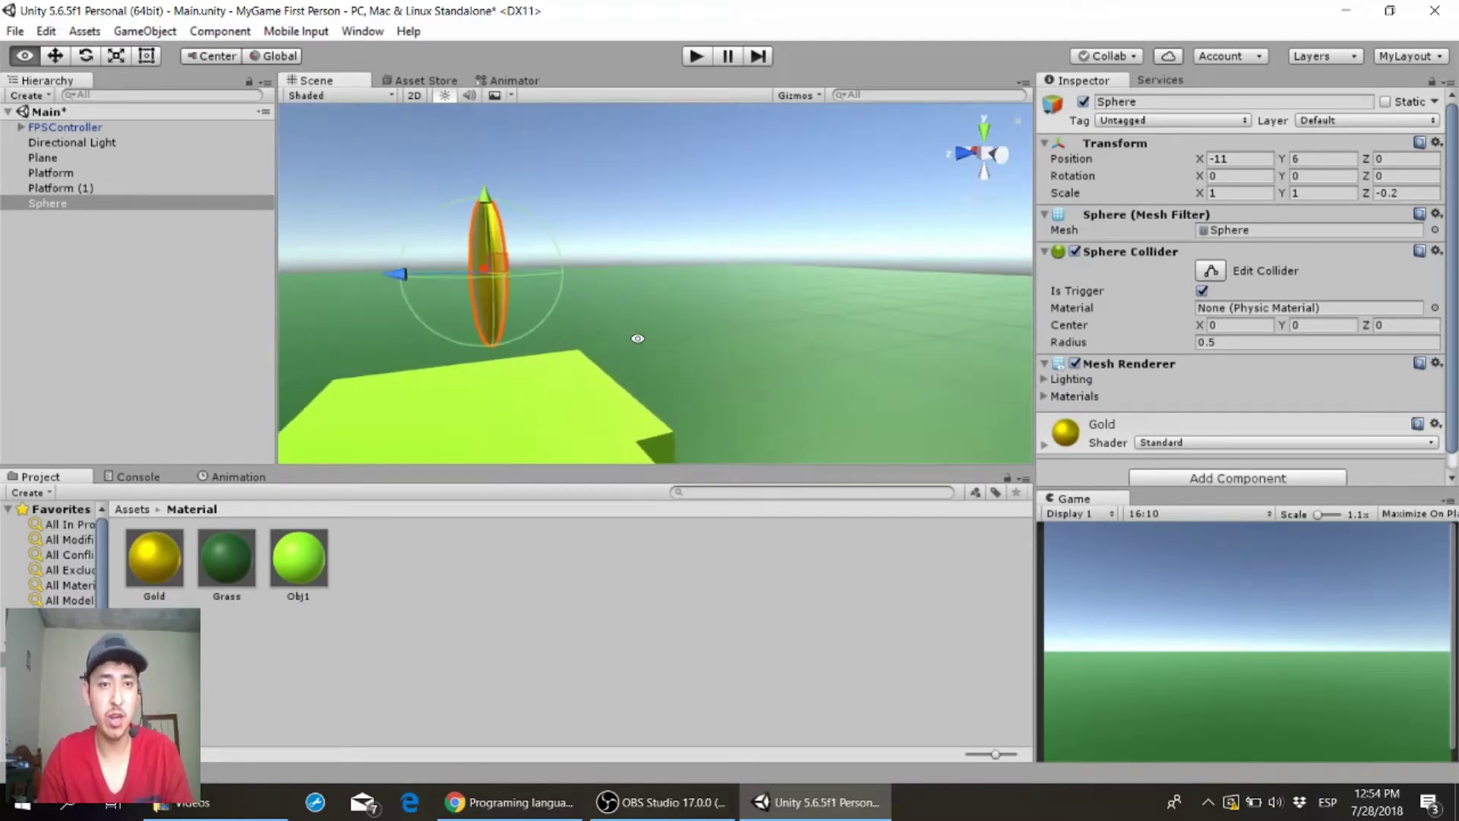
right_click_drag(614, 399, 590, 349)
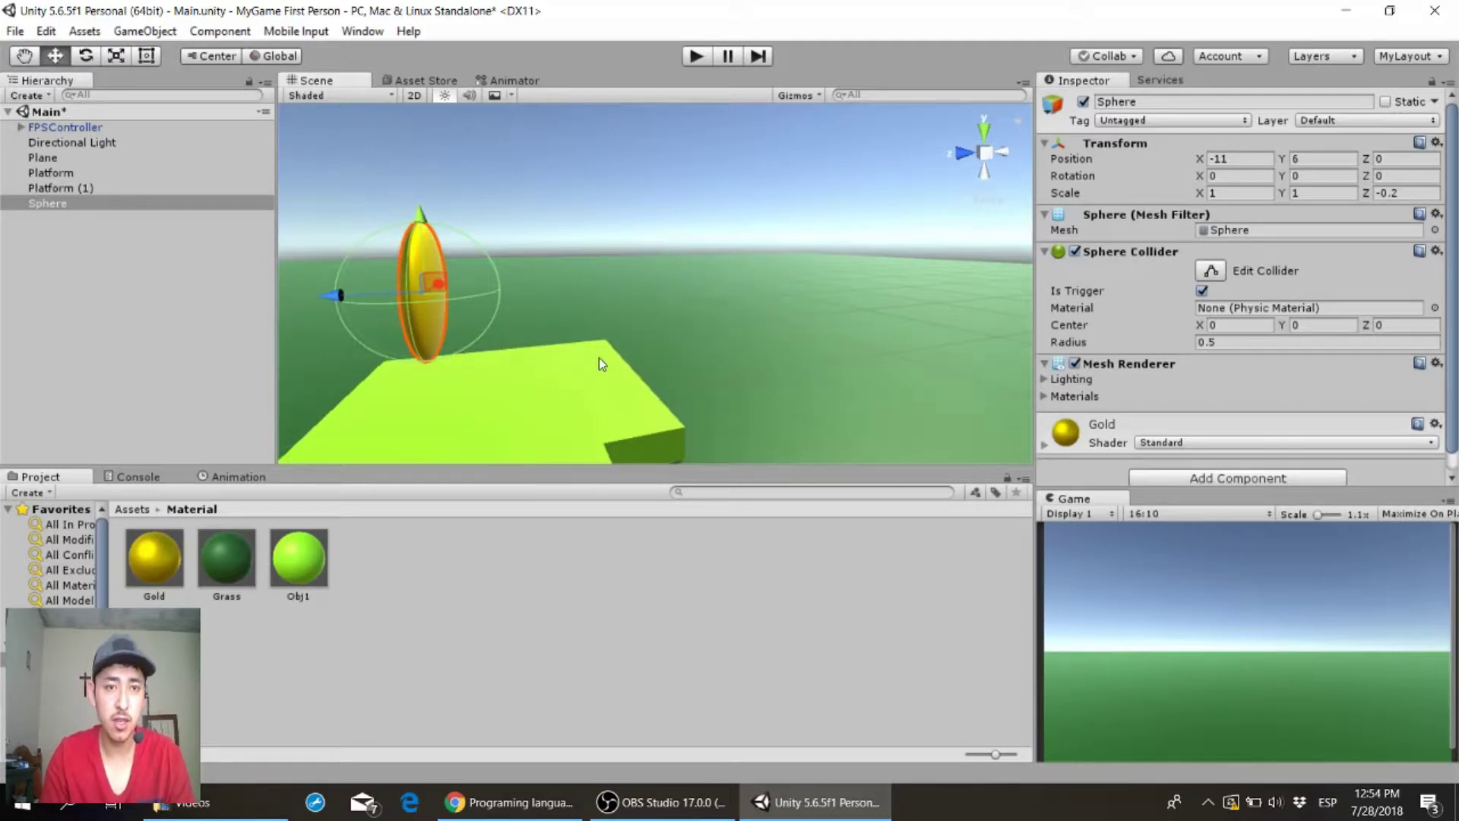
mouse_move(599, 357)
right_mouse_down()
mouse_move(406, 384)
mouse_move(9, 353)
mouse_move(120, 344)
right_mouse_up()
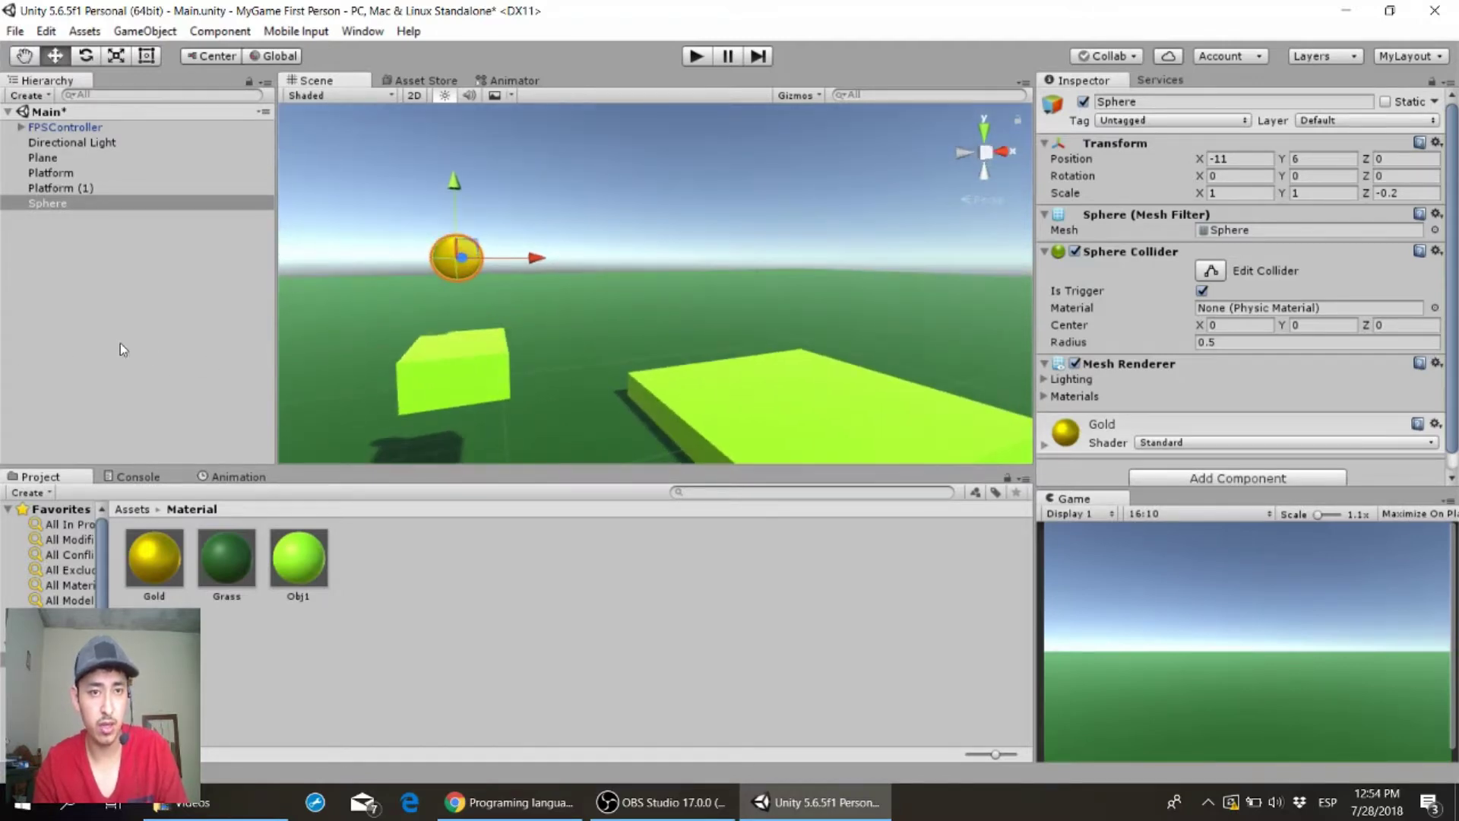
left_click(422, 348)
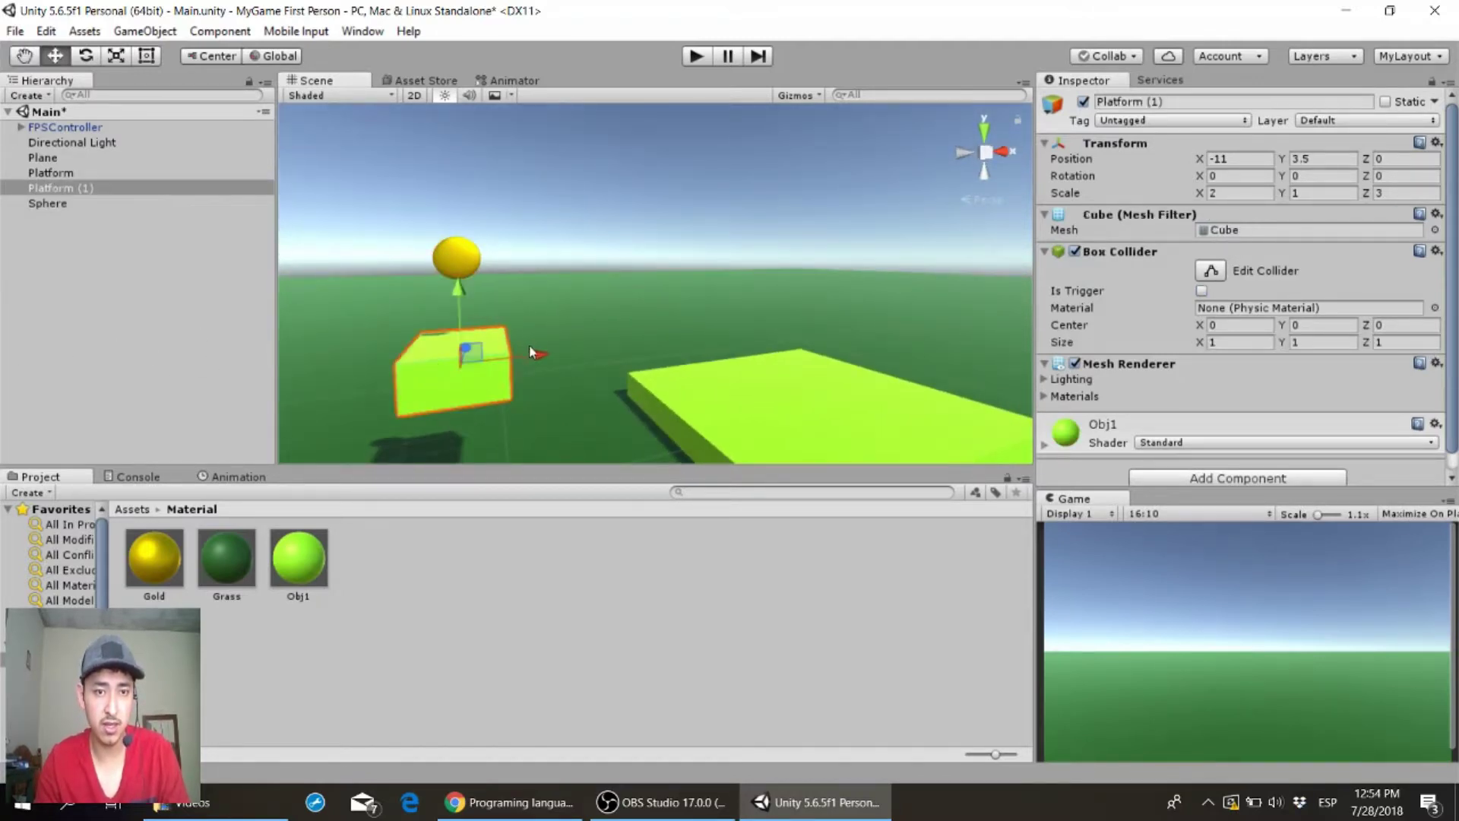
left_click_drag(531, 351, 662, 339)
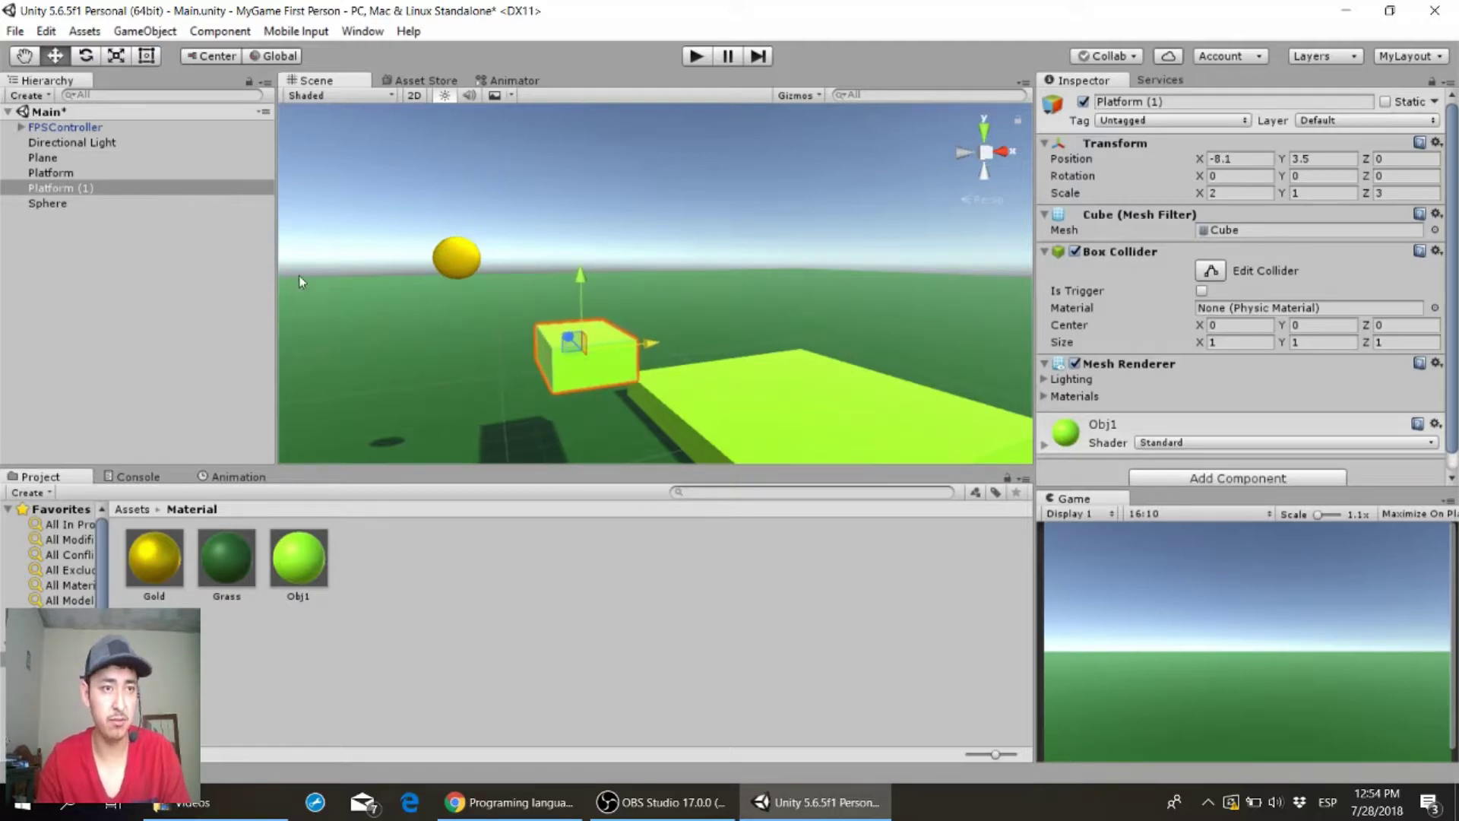
- Rename Platform (1) to Platform2 in the Hierarchy
double_click(109, 190)
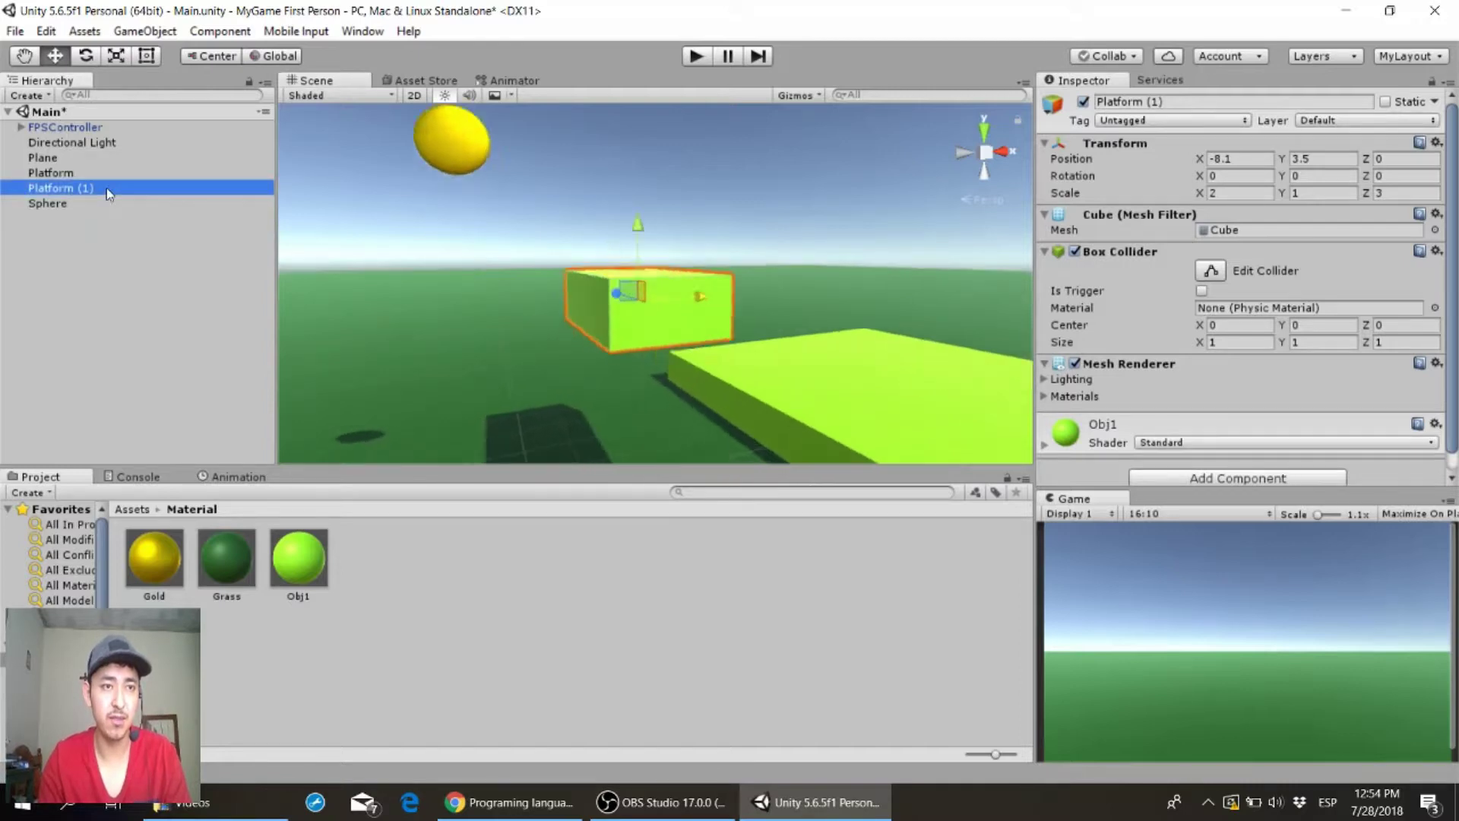
left_click(107, 188)
left_click(107, 188)
key("BackSpace")
key("BackSpace")
key("BackSpace")
key("BackSpace")
type("2")
key("Return")
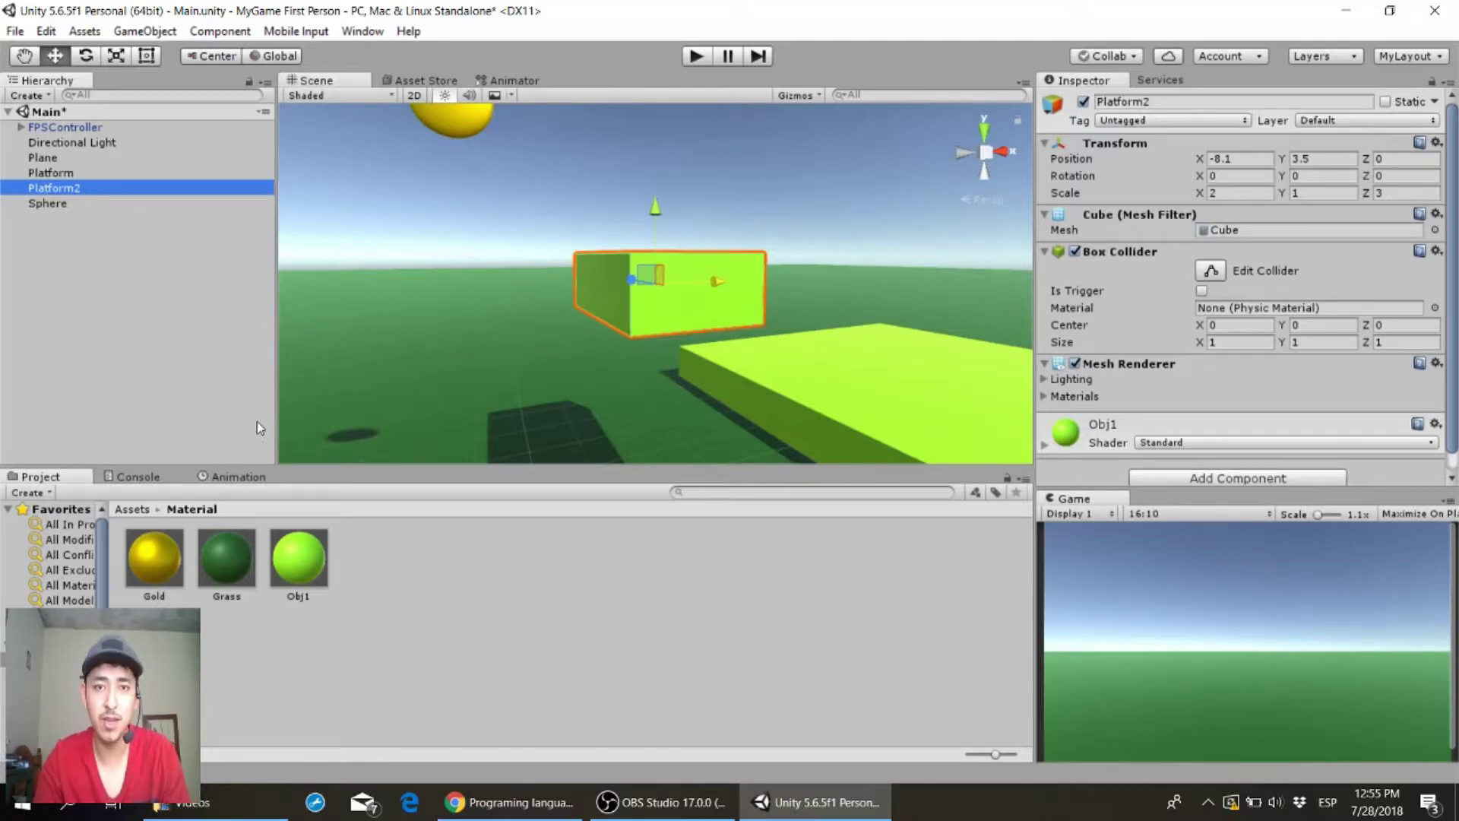
left_click(39, 124)
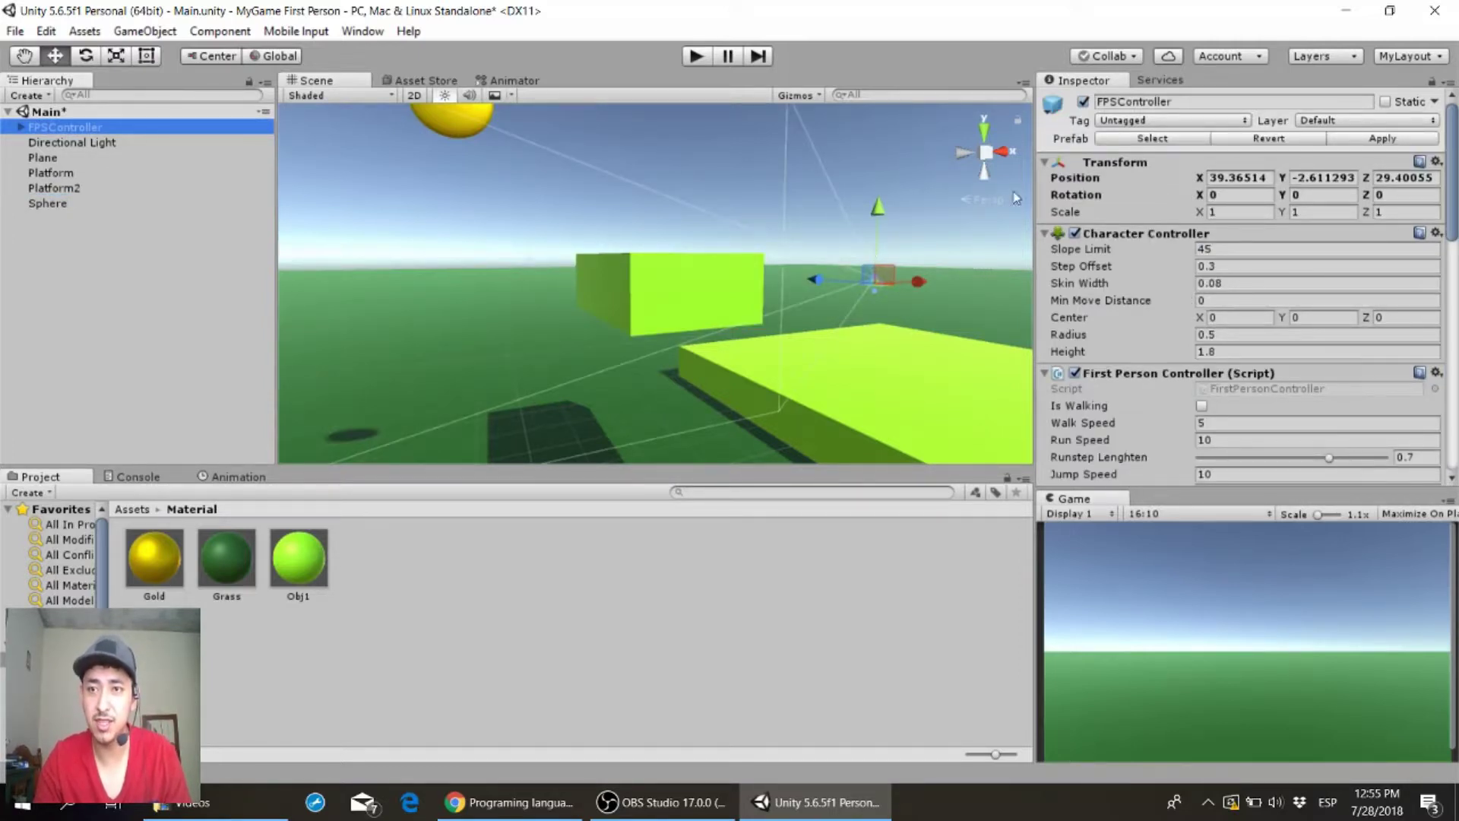
- Reset FPSController's Transform, then drag it up to height 2 and along X
left_click(1436, 162)
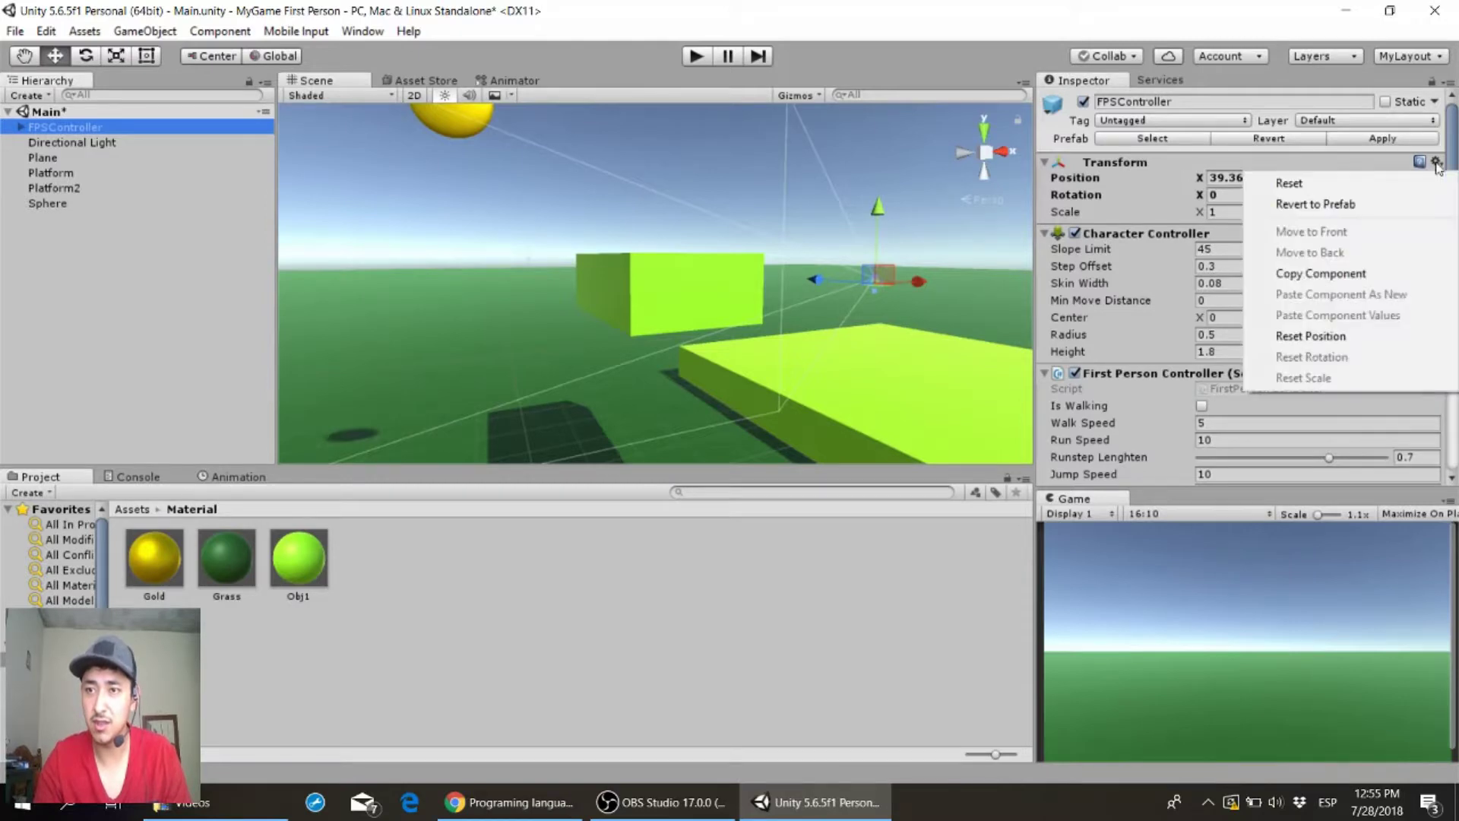
left_click(1326, 183)
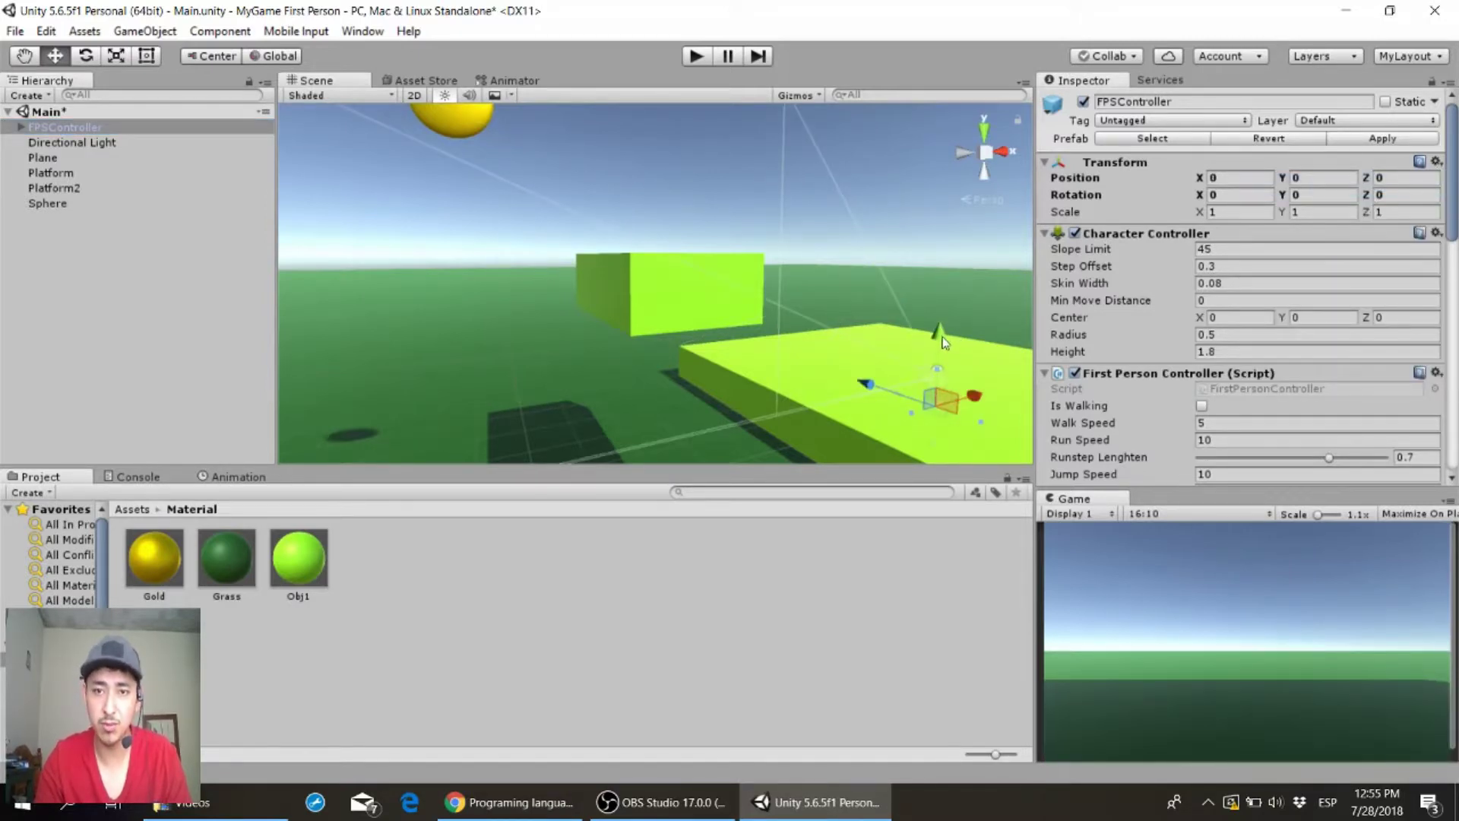
mouse_move(941, 326)
left_mouse_down()
mouse_move(937, 266)
mouse_move(763, 271)
left_mouse_up()
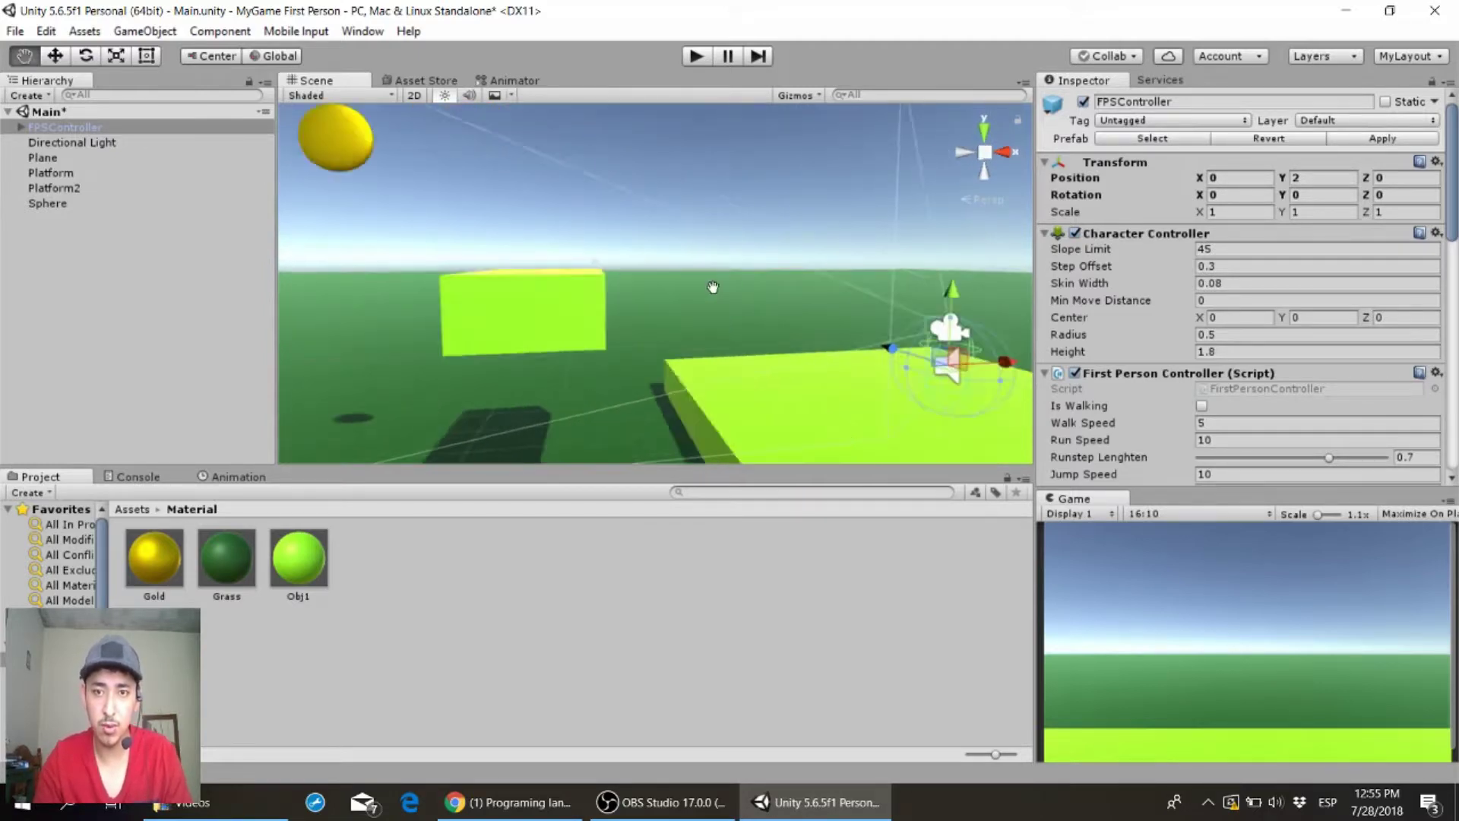
left_click_drag(764, 272, 466, 312, "alt")
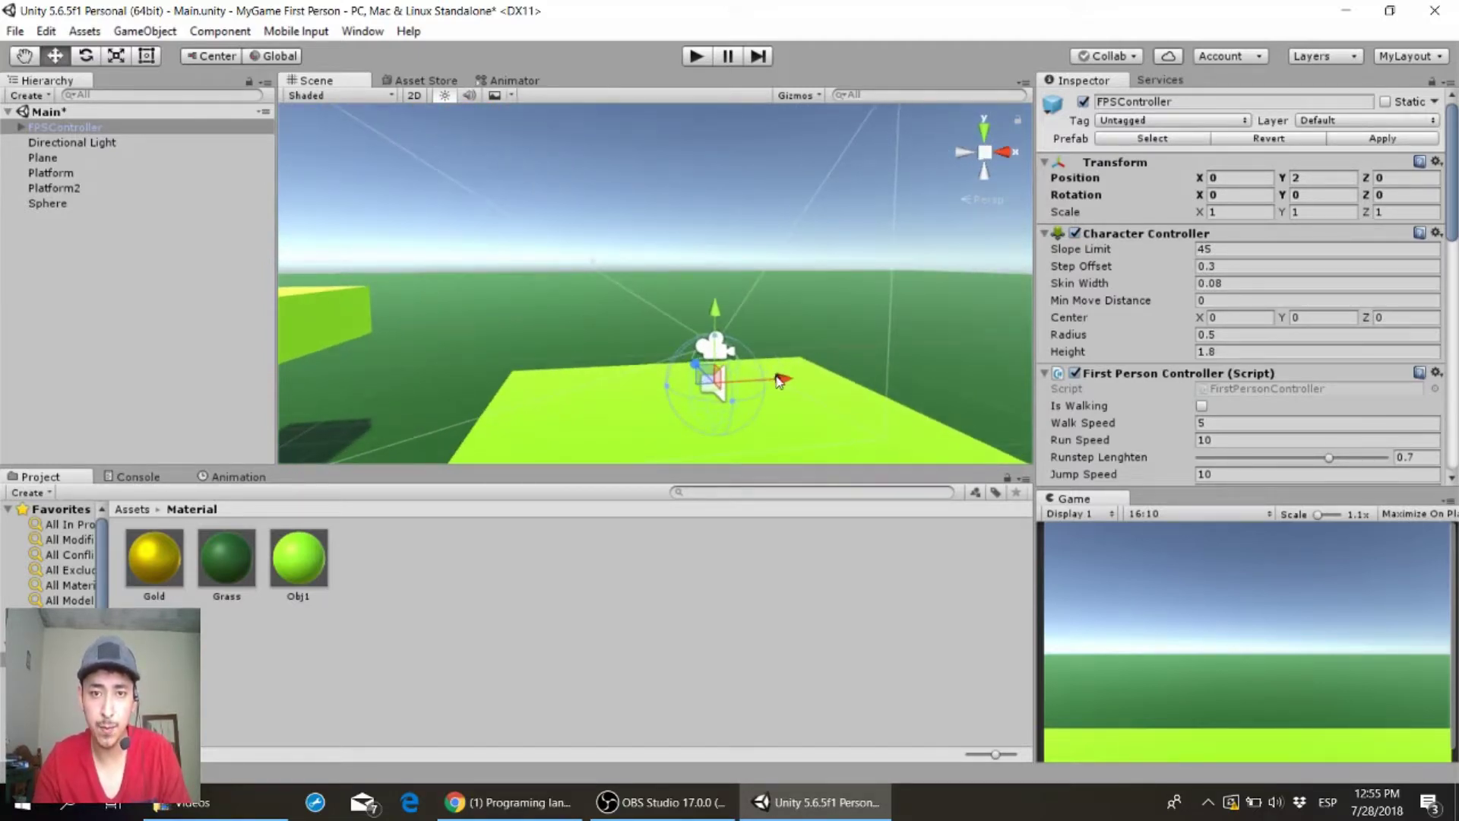
mouse_move(780, 382)
left_mouse_down()
mouse_move(1022, 352)
mouse_move(663, 359)
left_mouse_up()
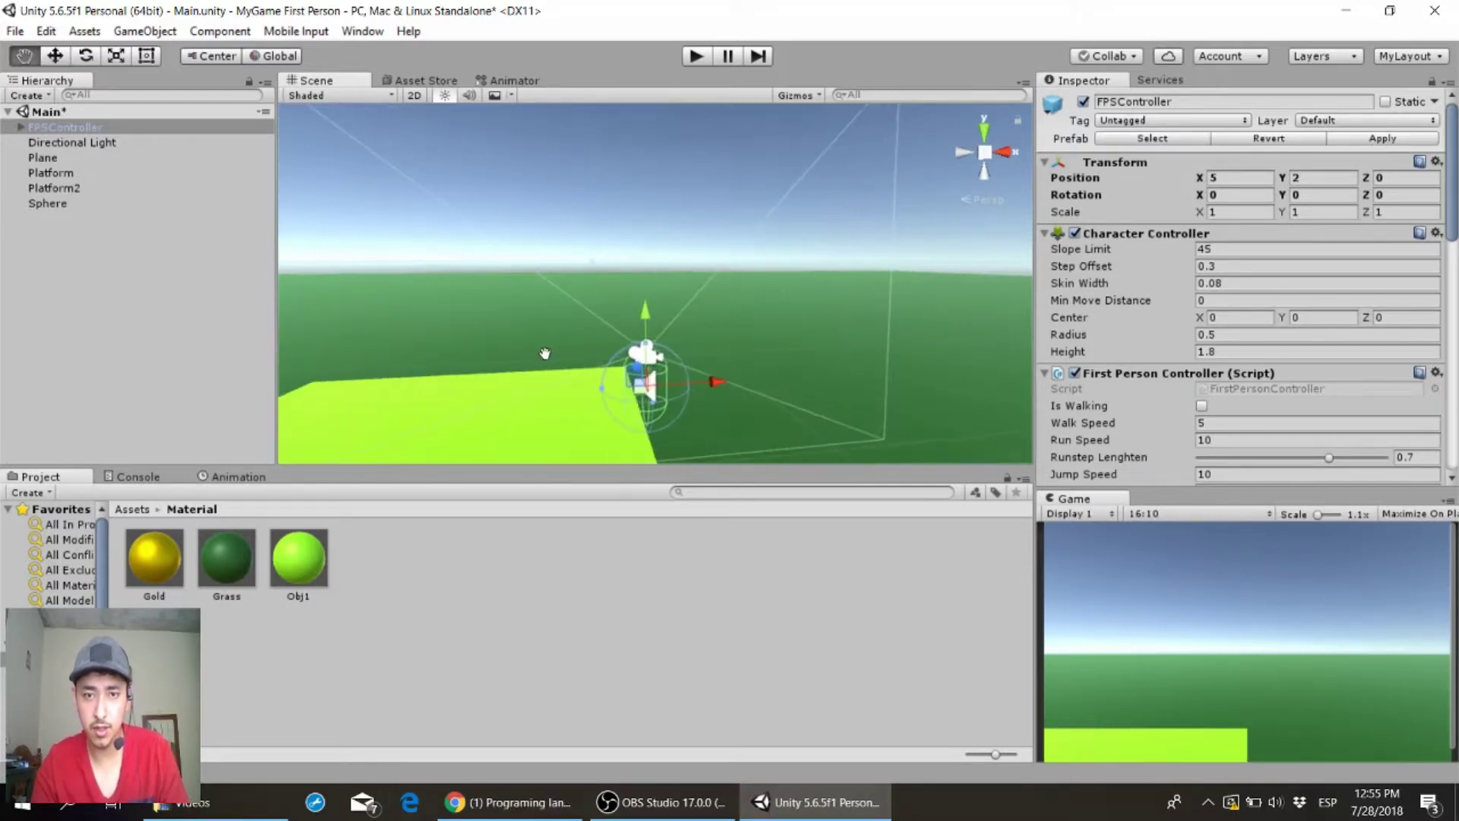
mouse_move(713, 381)
left_mouse_down("alt")
mouse_move(657, 363)
mouse_move(1011, 336)
left_mouse_up("alt")
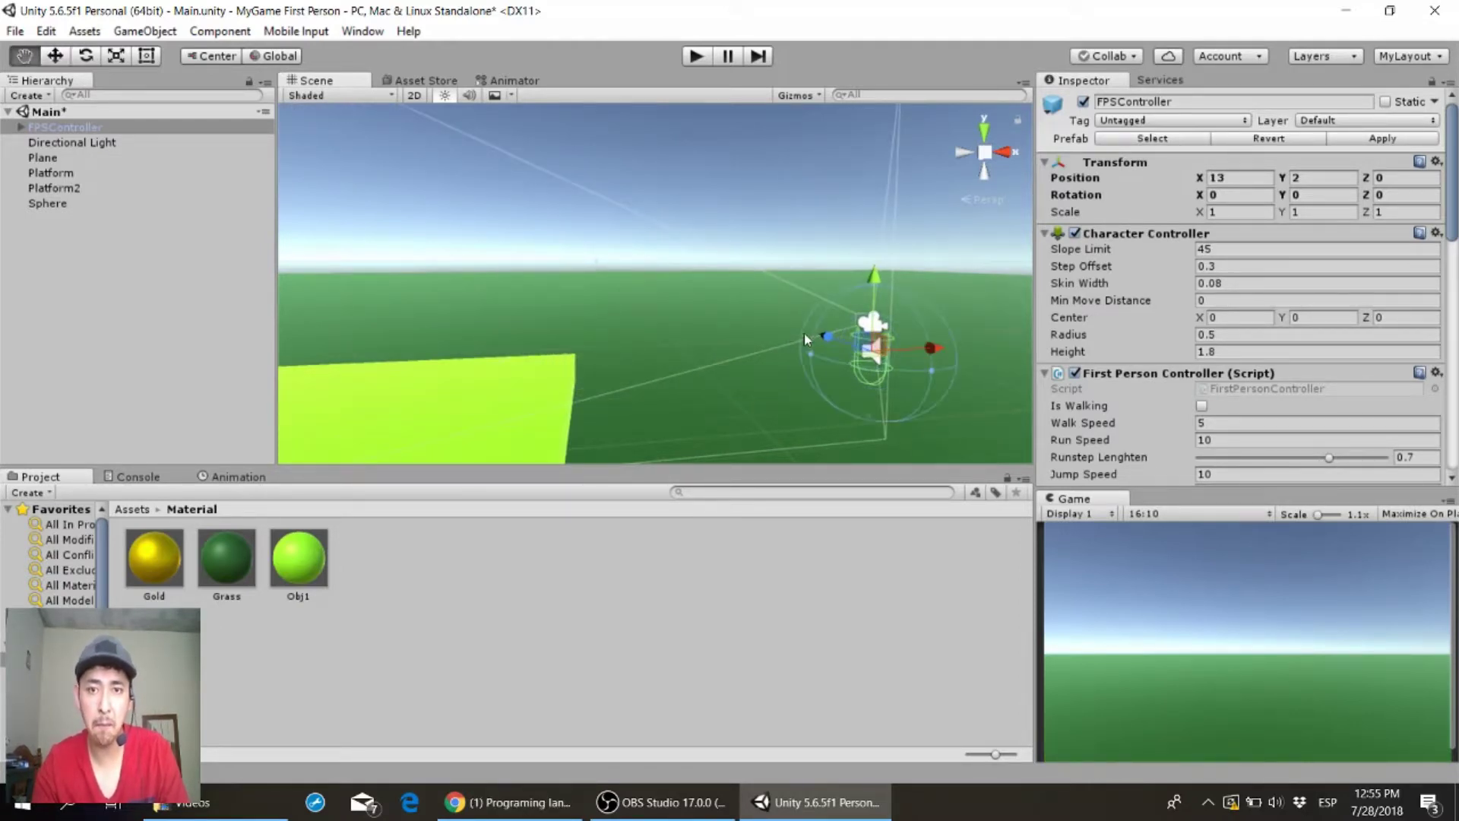
- Undo the extra moves and set FPSController's Position X to 15
key("ctrl+a")
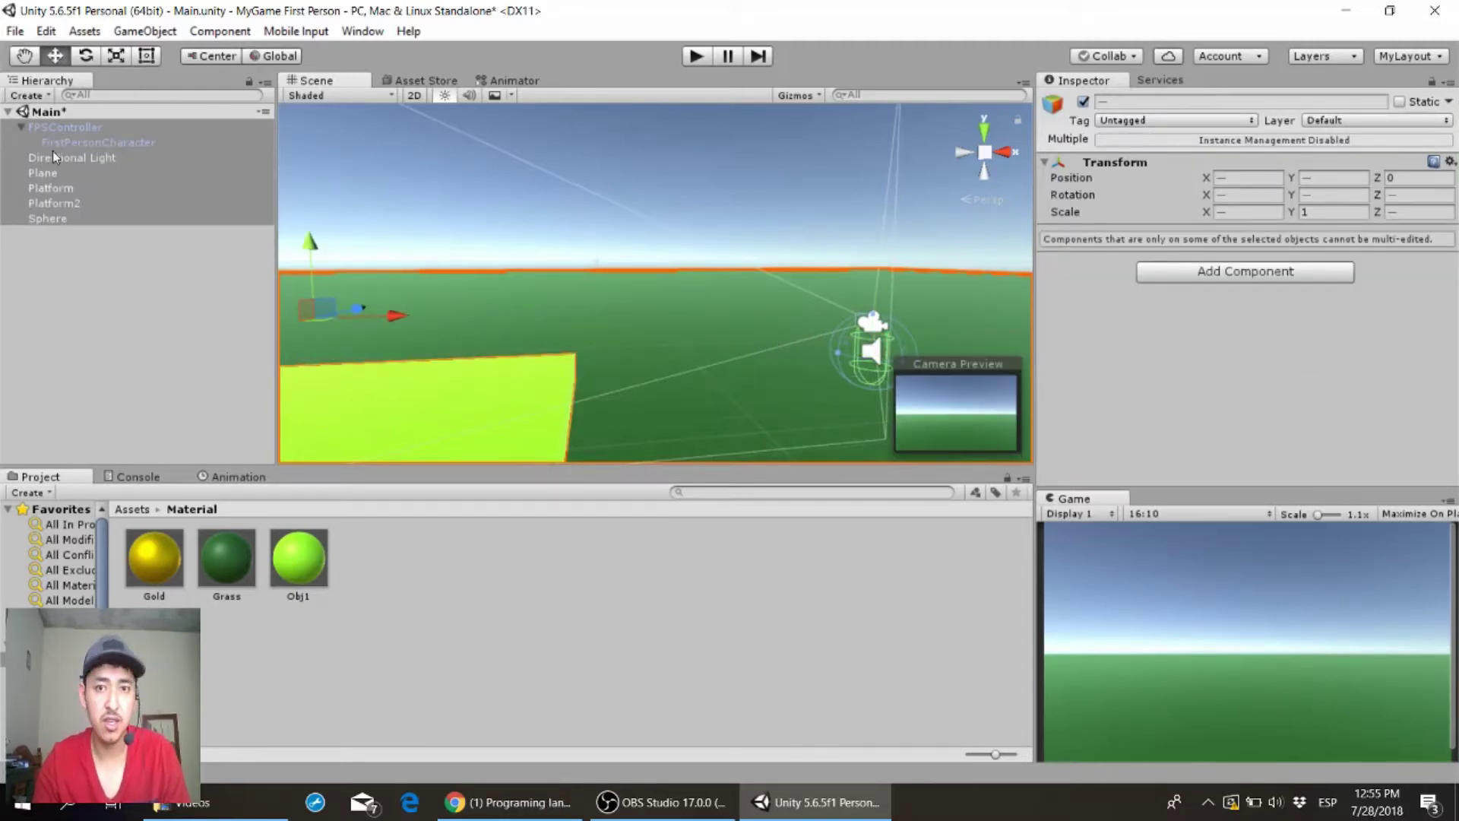
left_click(65, 128)
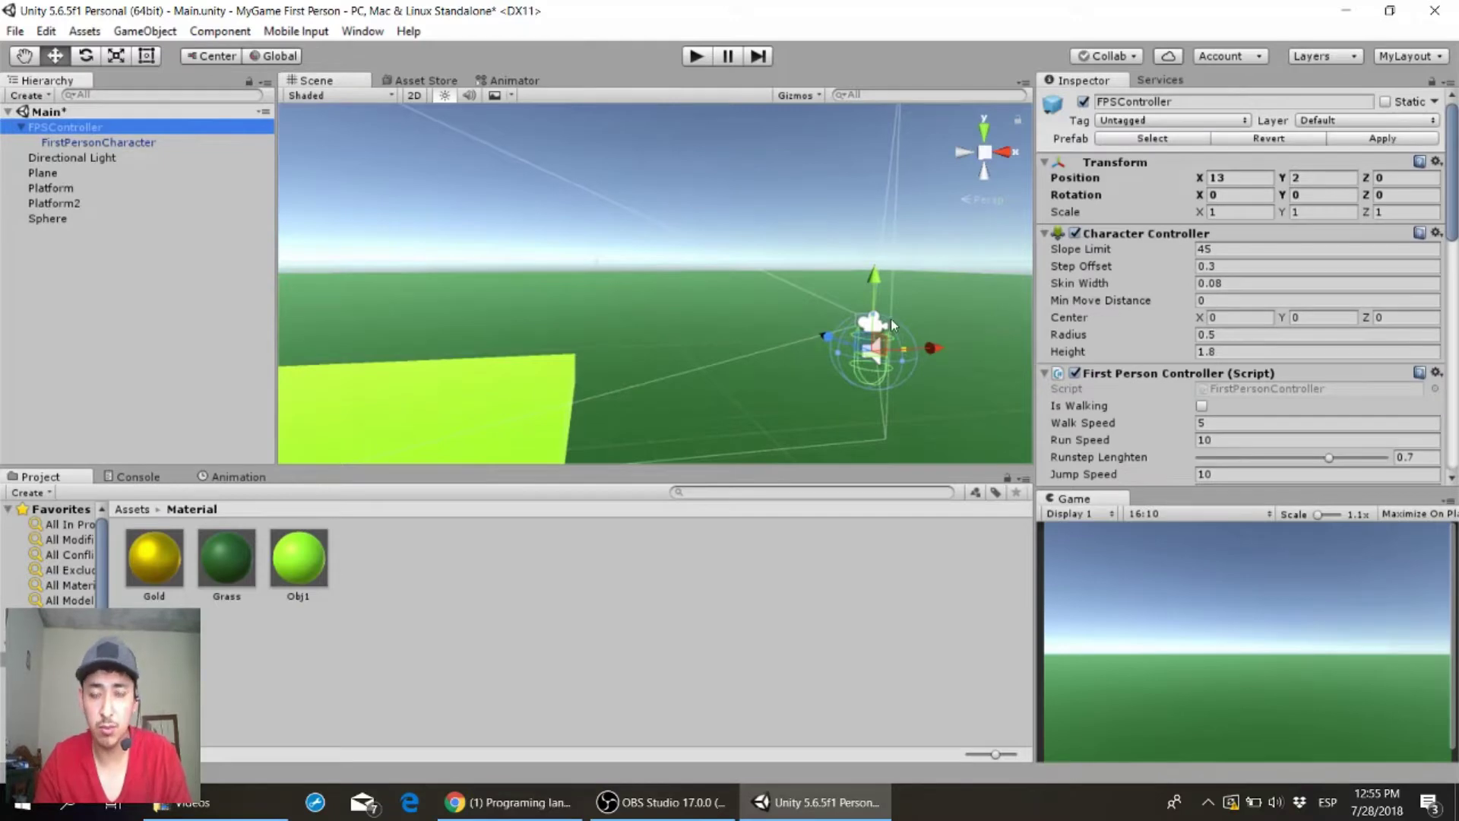
key("ctrl+z")
key("ctrl+z")
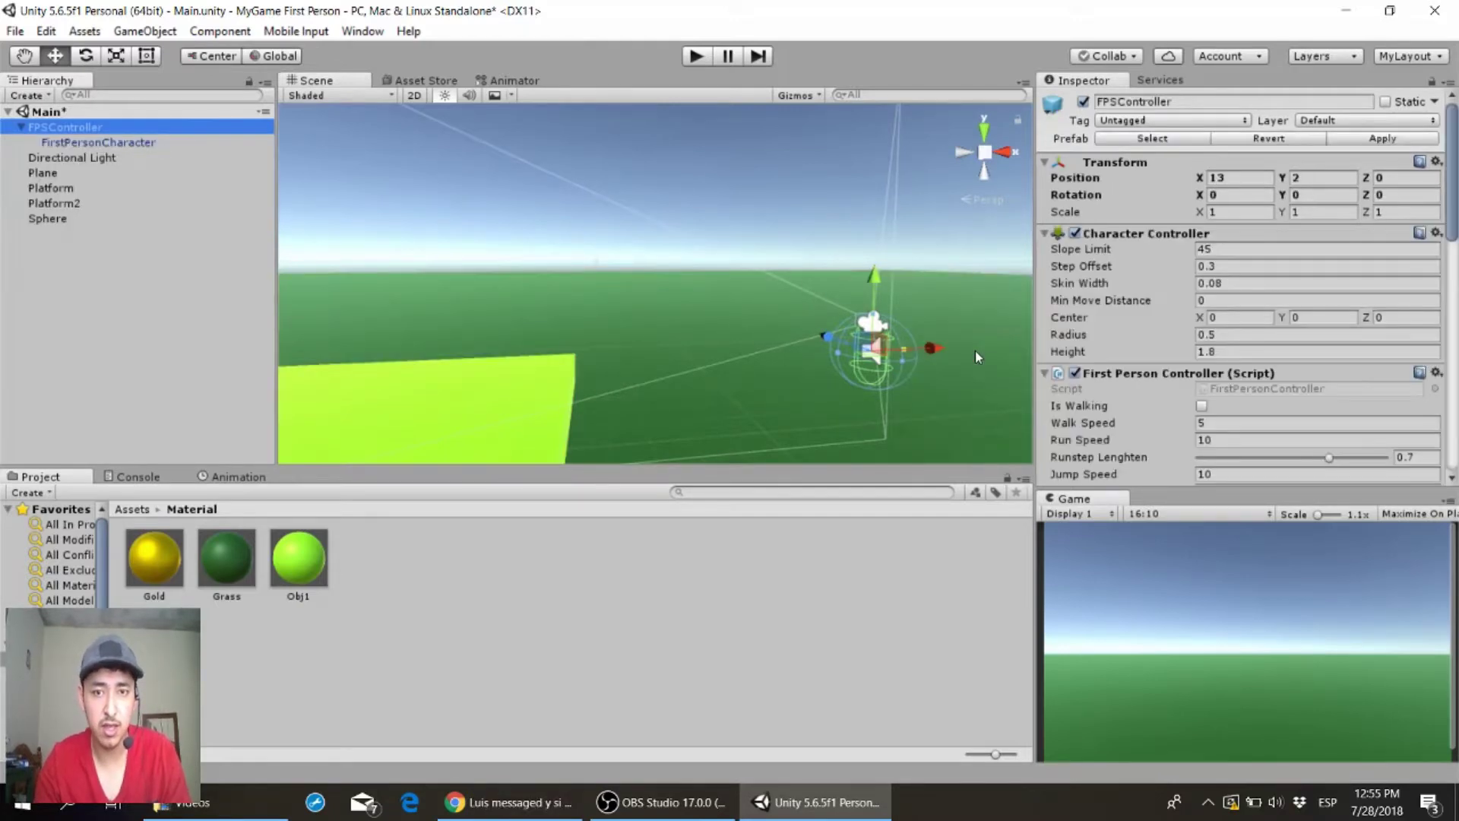
key("ctrl+z")
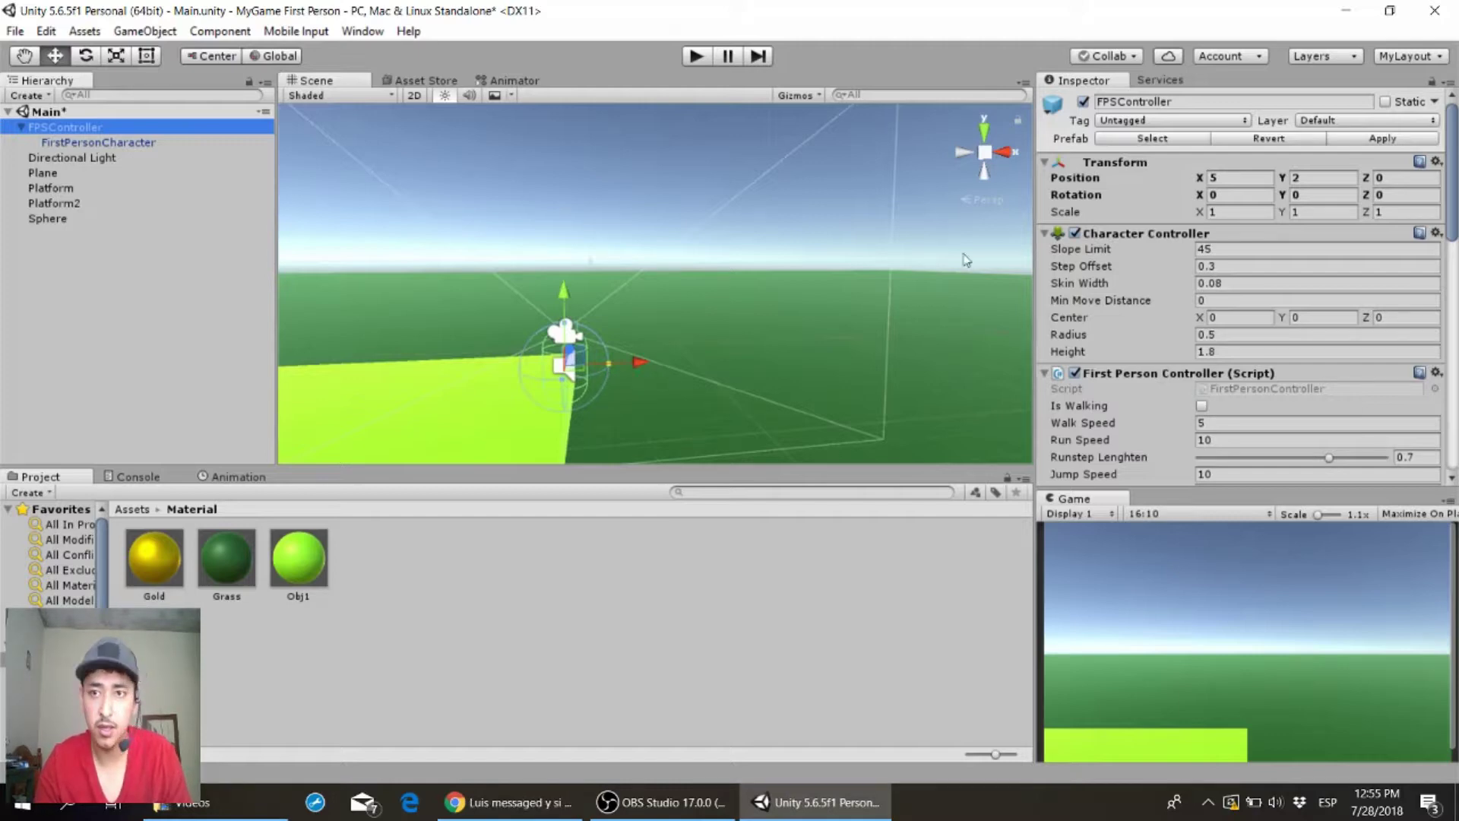
left_click(1220, 181)
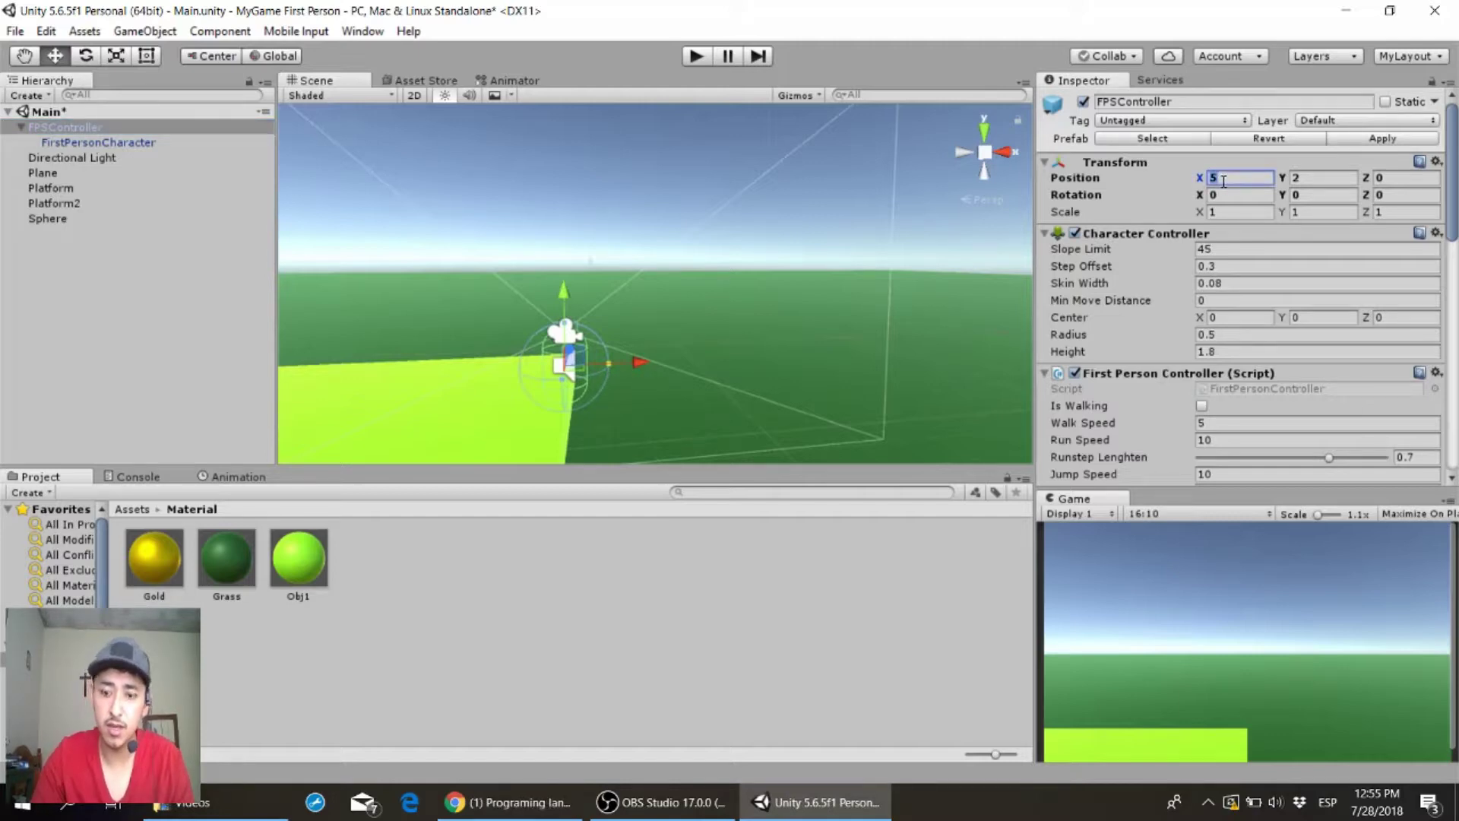
type("15")
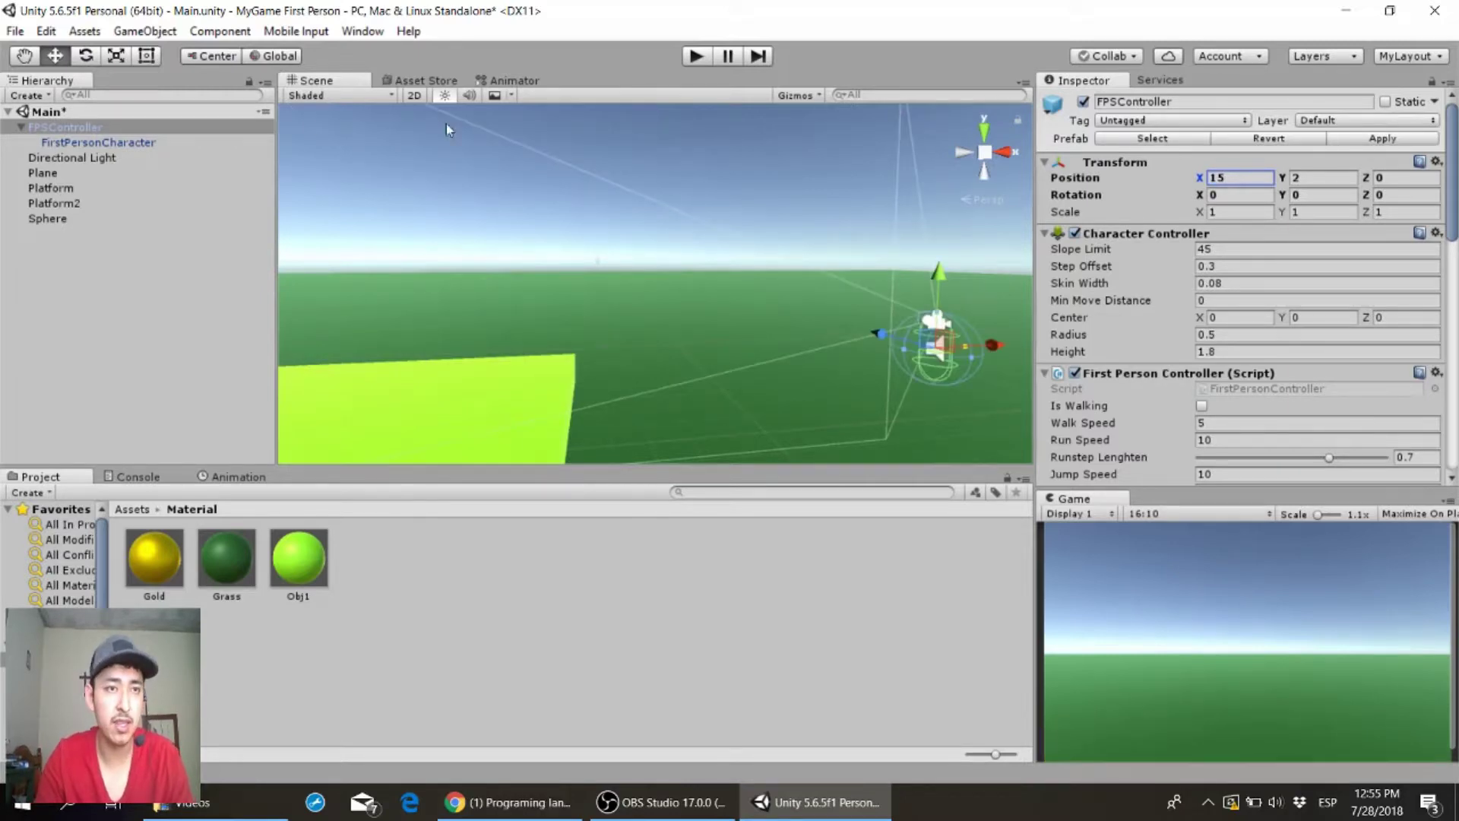
- Save the Main scene, maximise the Game view and enter Play mode
left_click(16, 127)
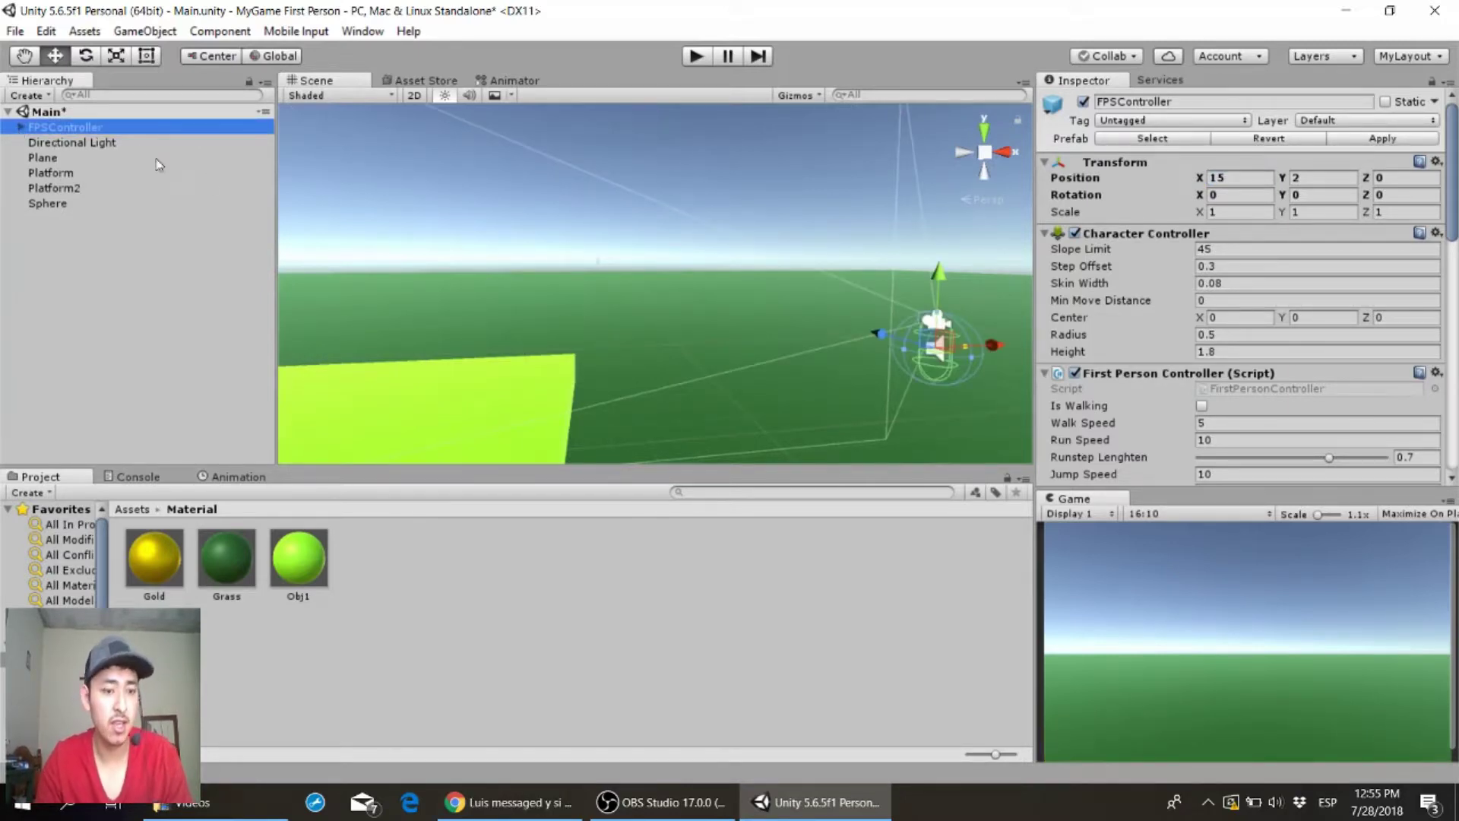
key("ctrl+s")
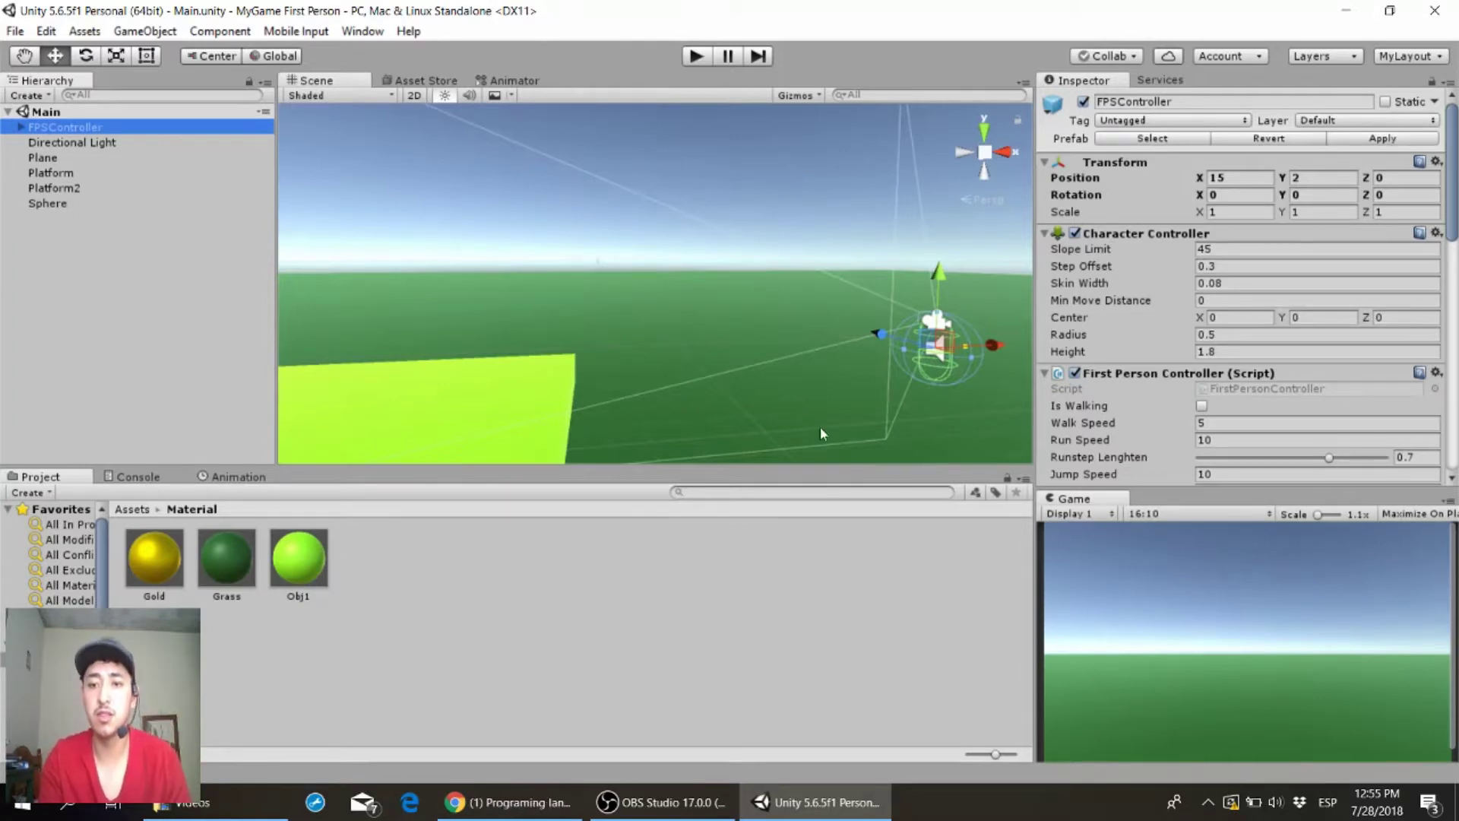
left_click(1206, 638)
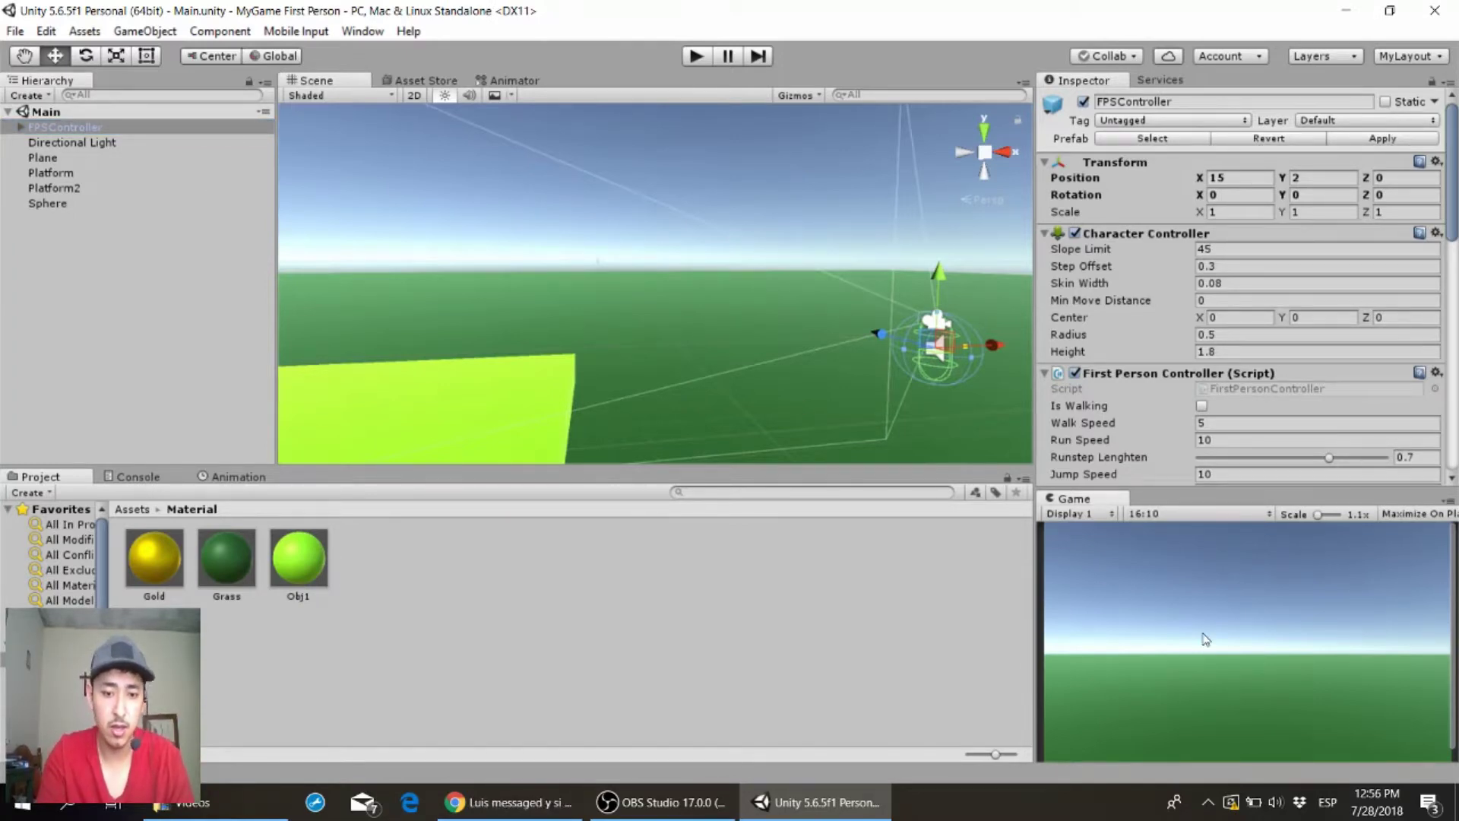
key("shift+space")
key("ctrl+p")
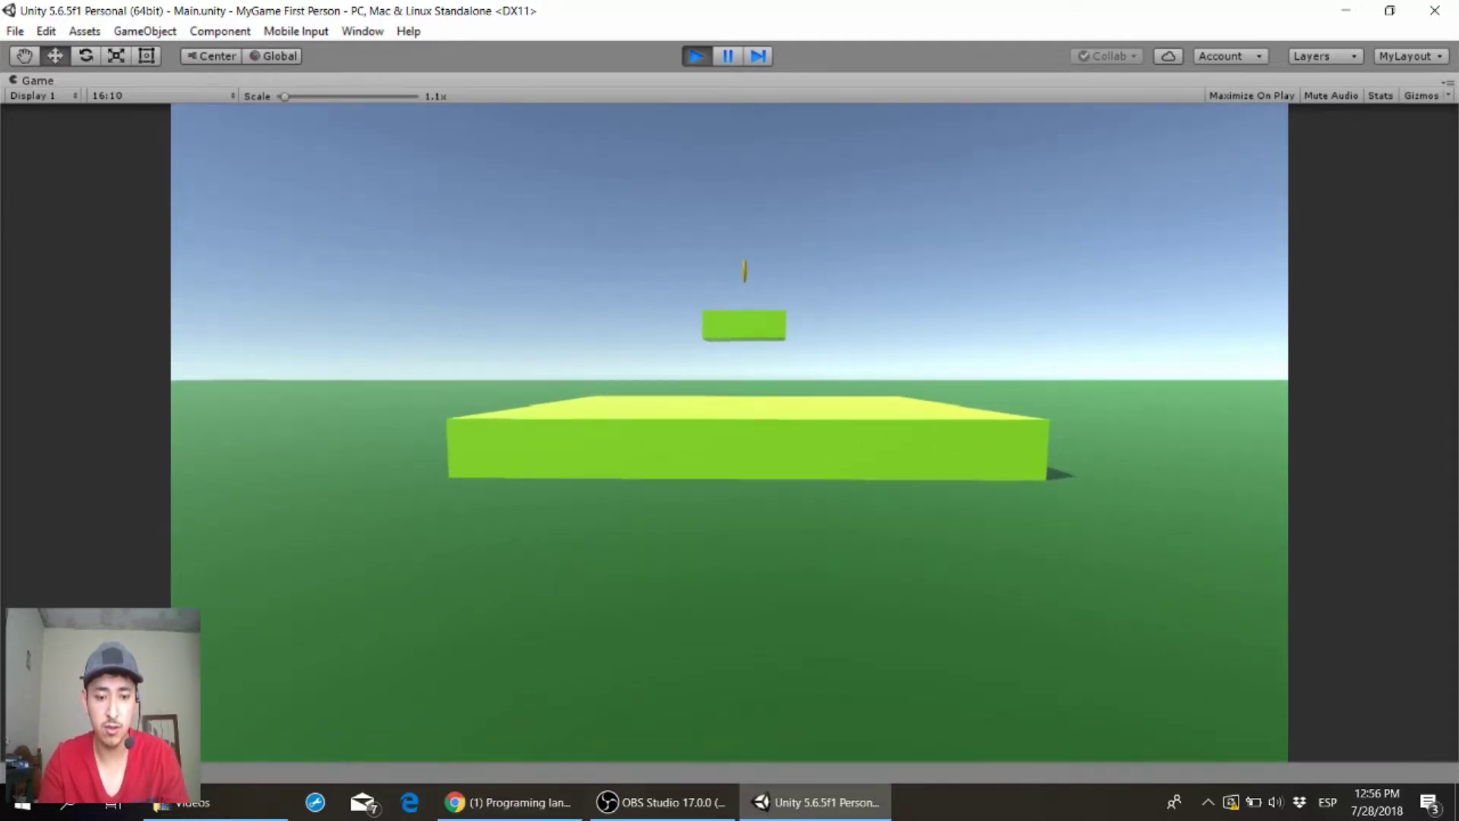
- Walk and jump onto the raised green platform past the coin, strafe beneath it, then stop playing
key("w")
key("space")
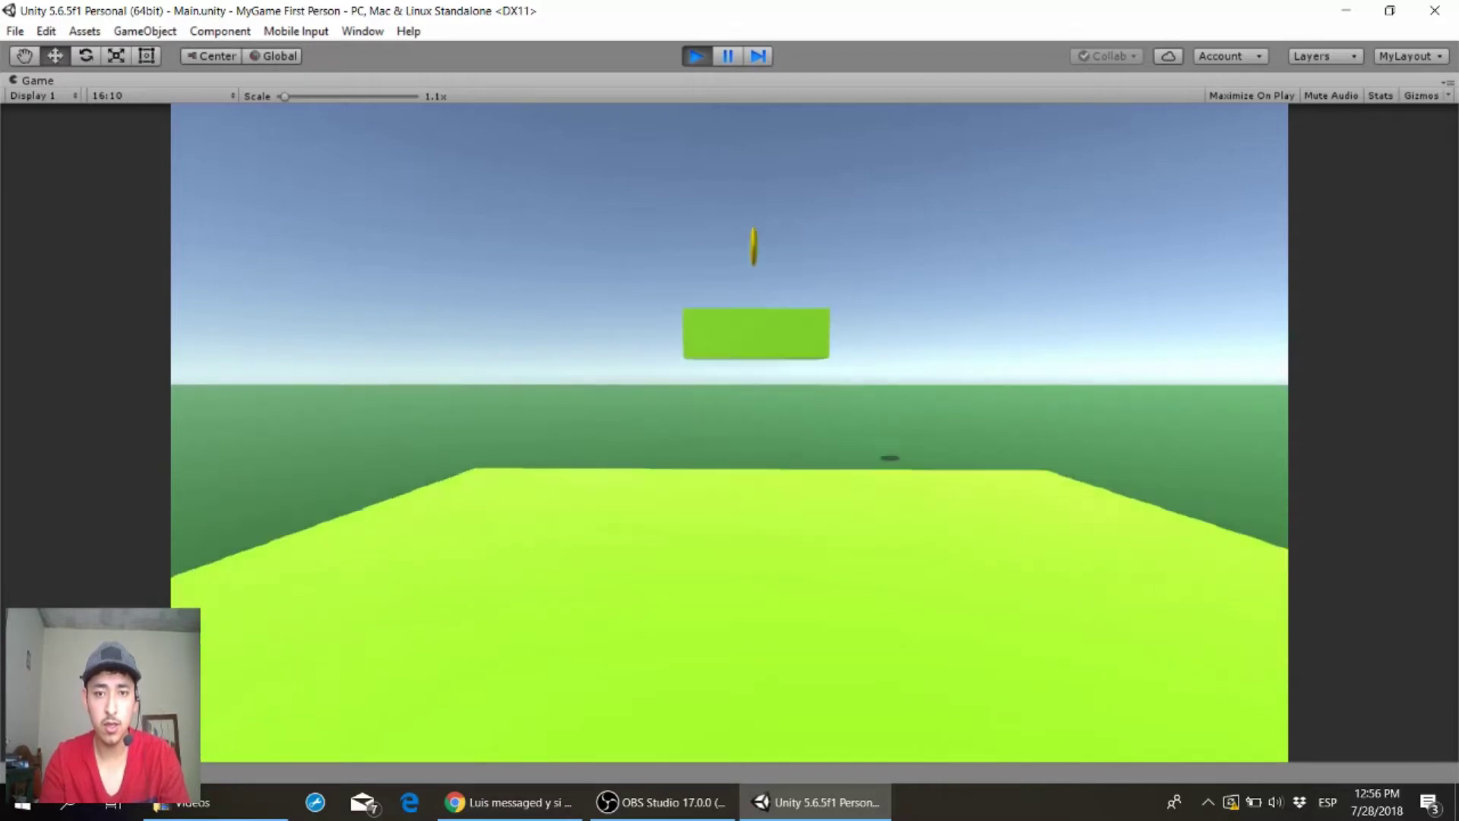
key("space")
key("w")
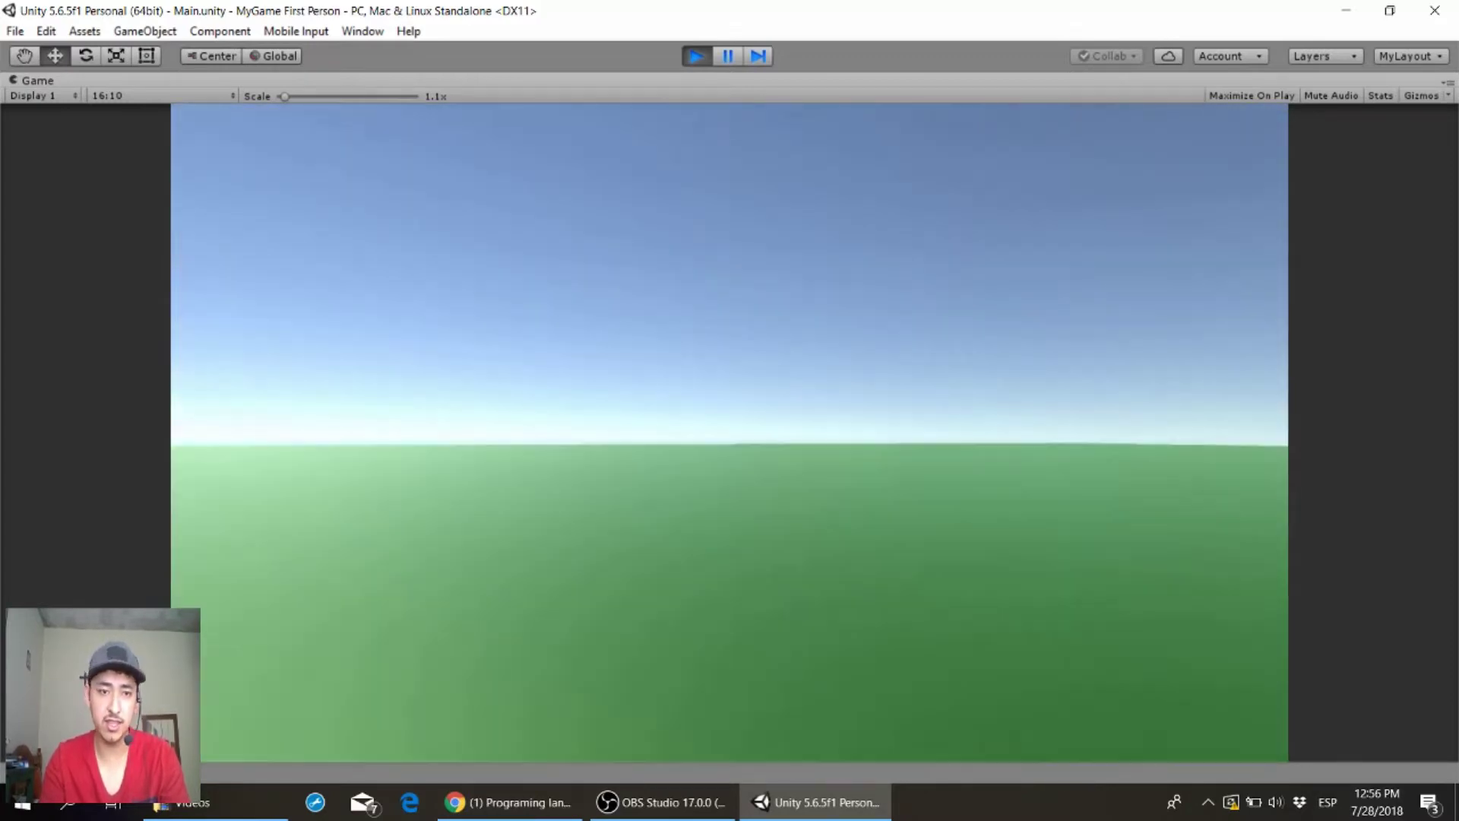
mouse_move(729, 411)
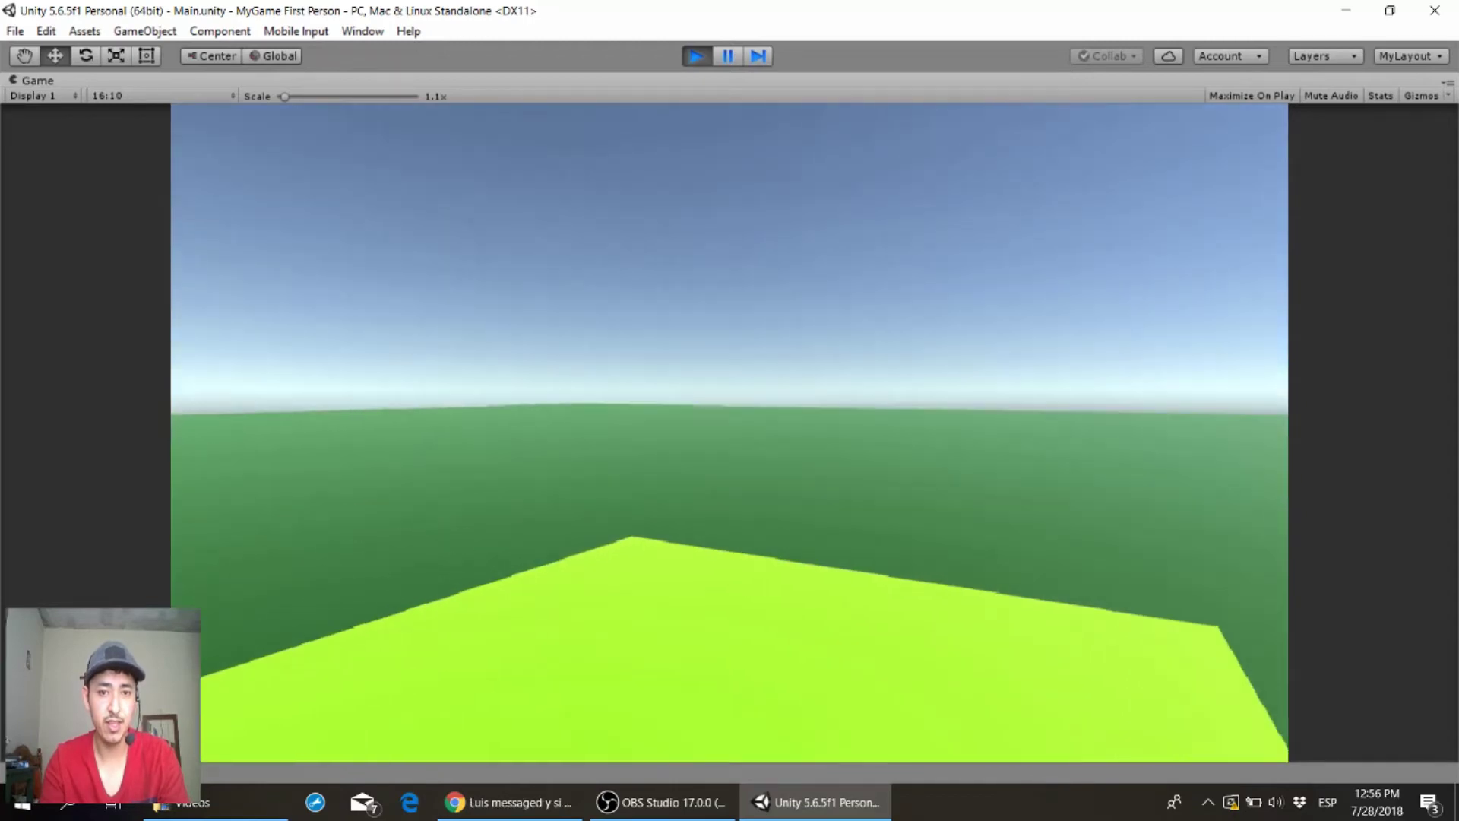
key("w")
key("a")
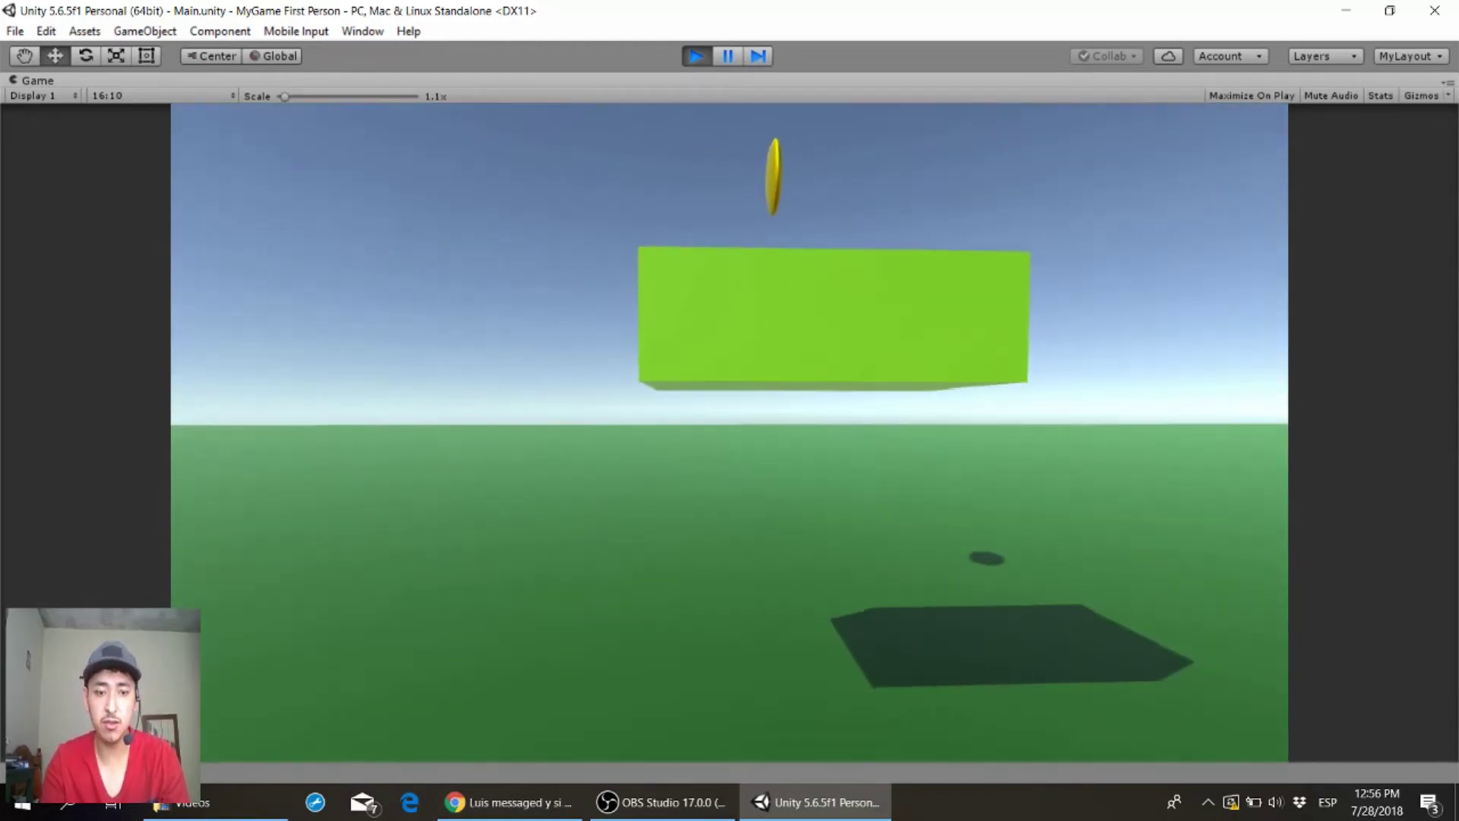
key("d")
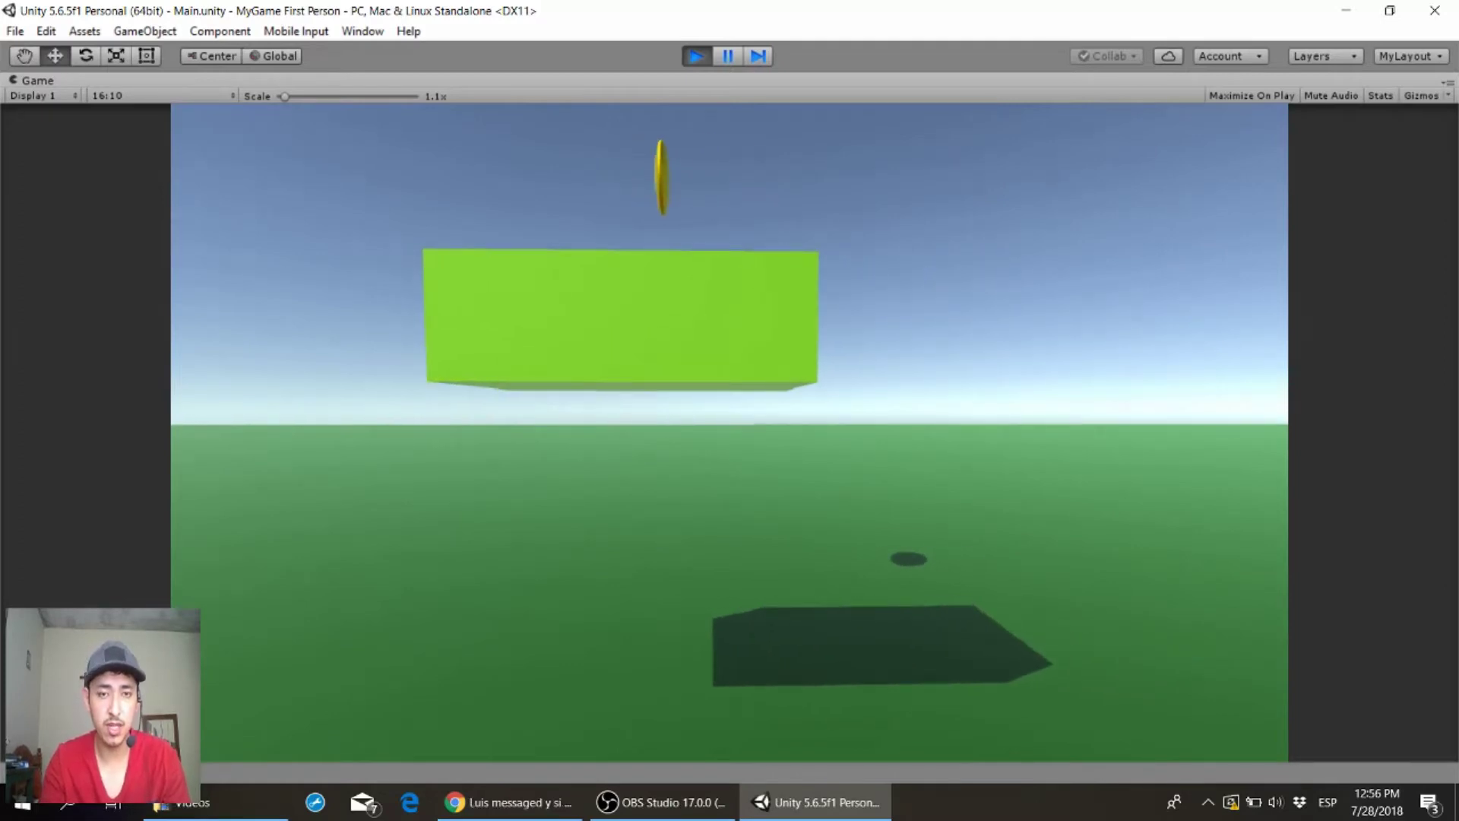
key("space")
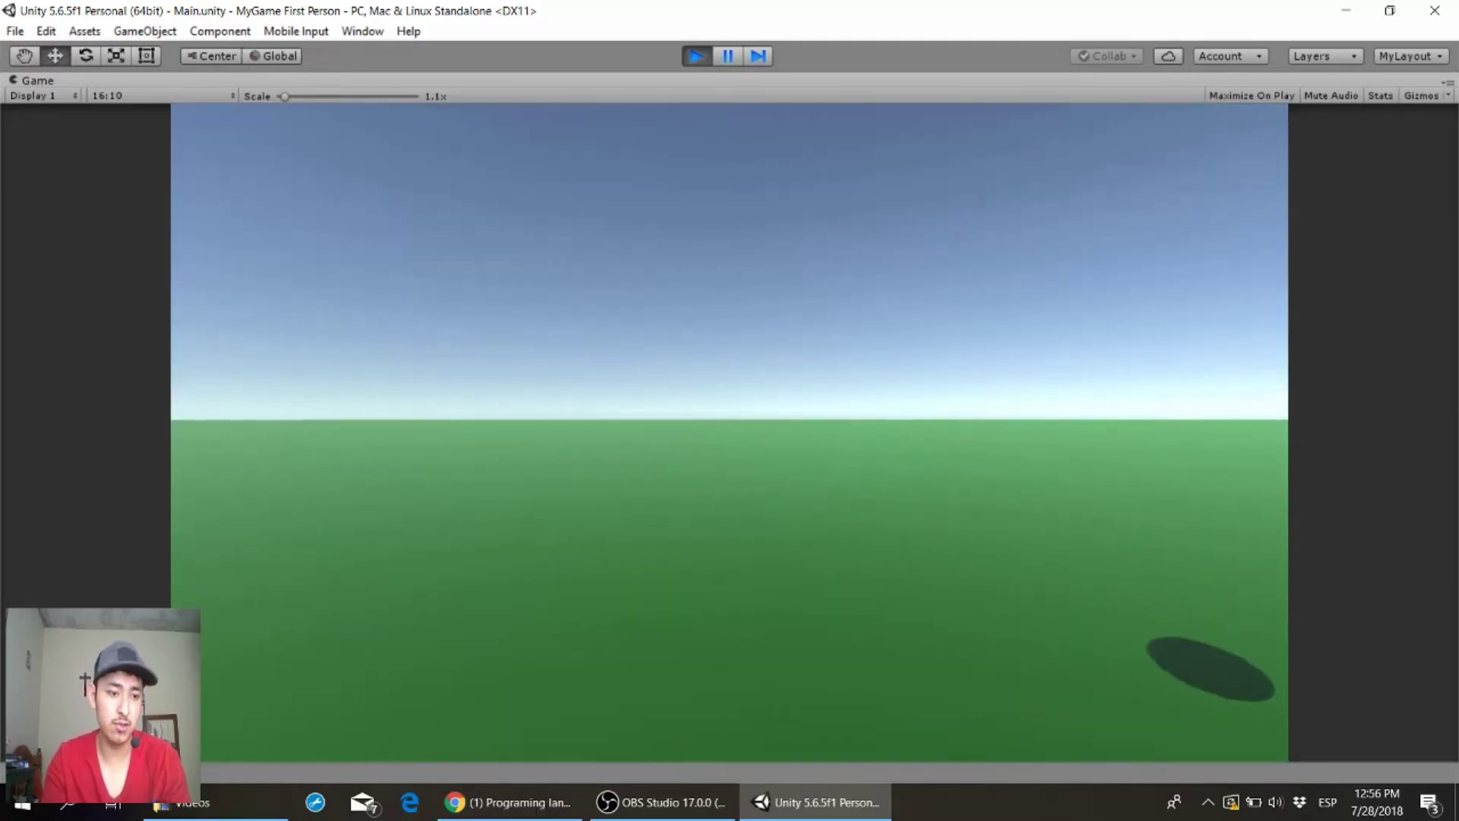
key("ctrl+p")
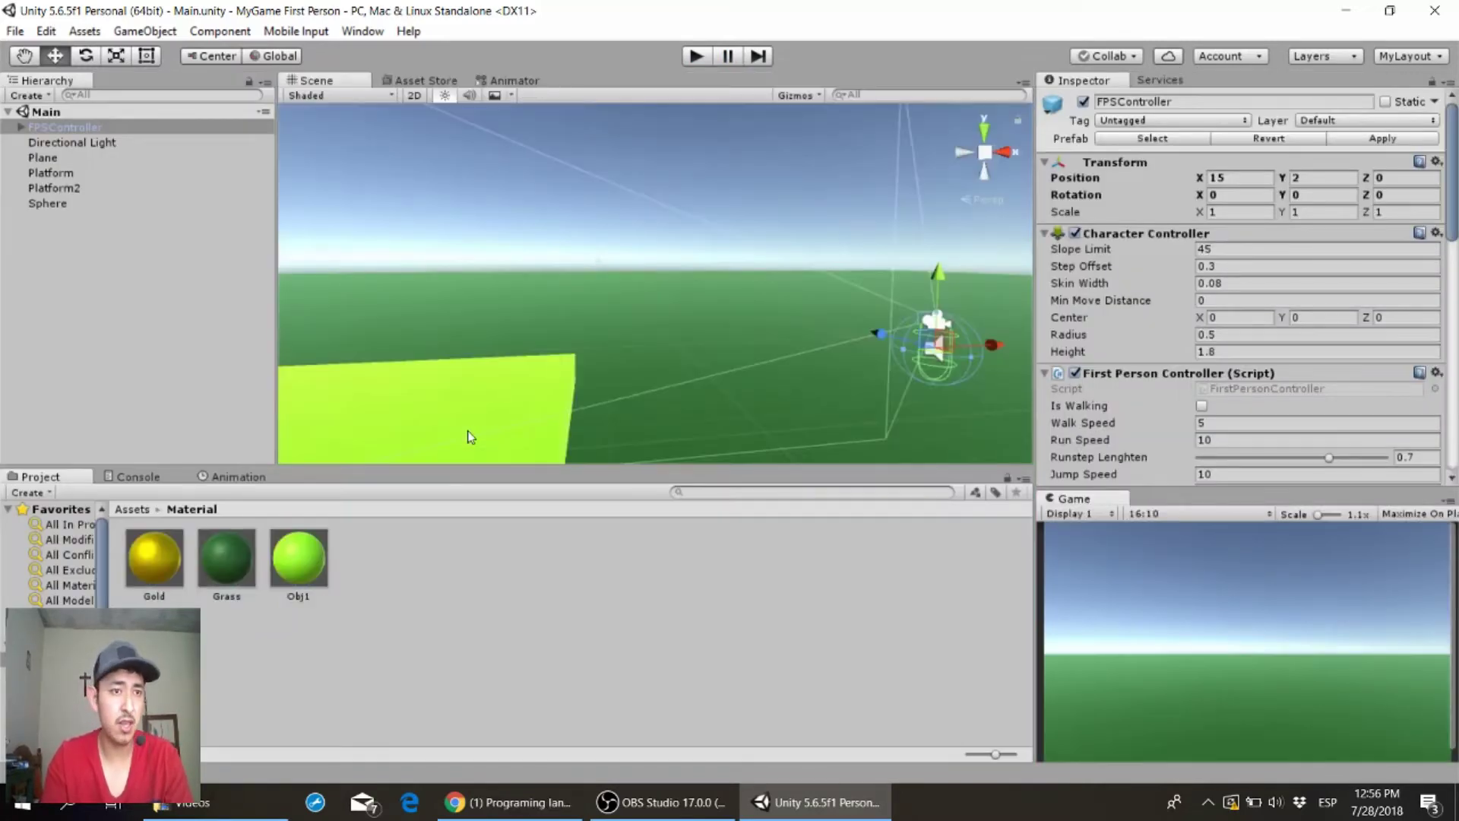
- Set FPSController's Jump Speed to 15 and maximise the Game view
left_click(62, 126)
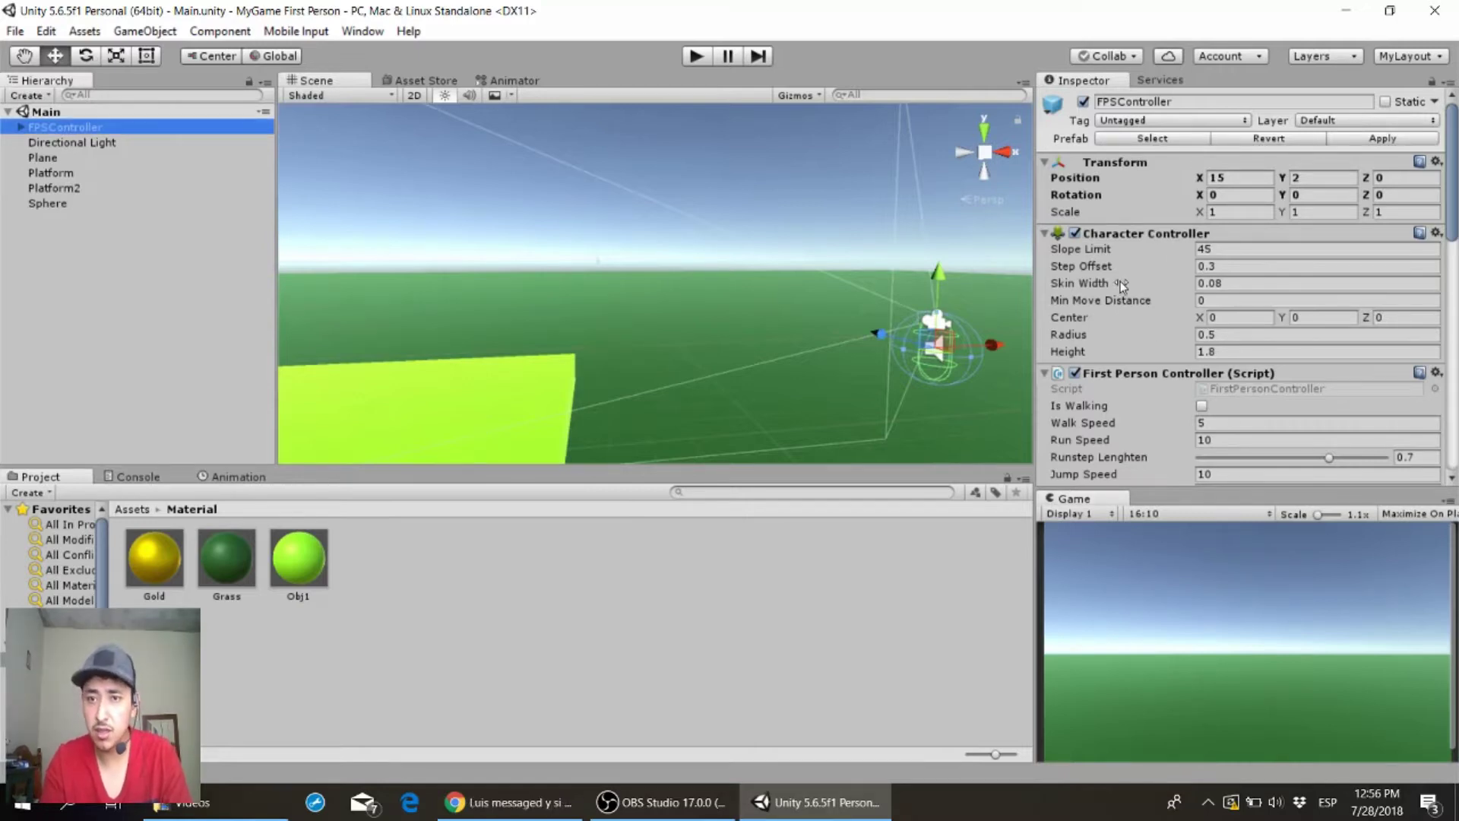
left_click_drag(1454, 218, 1456, 264)
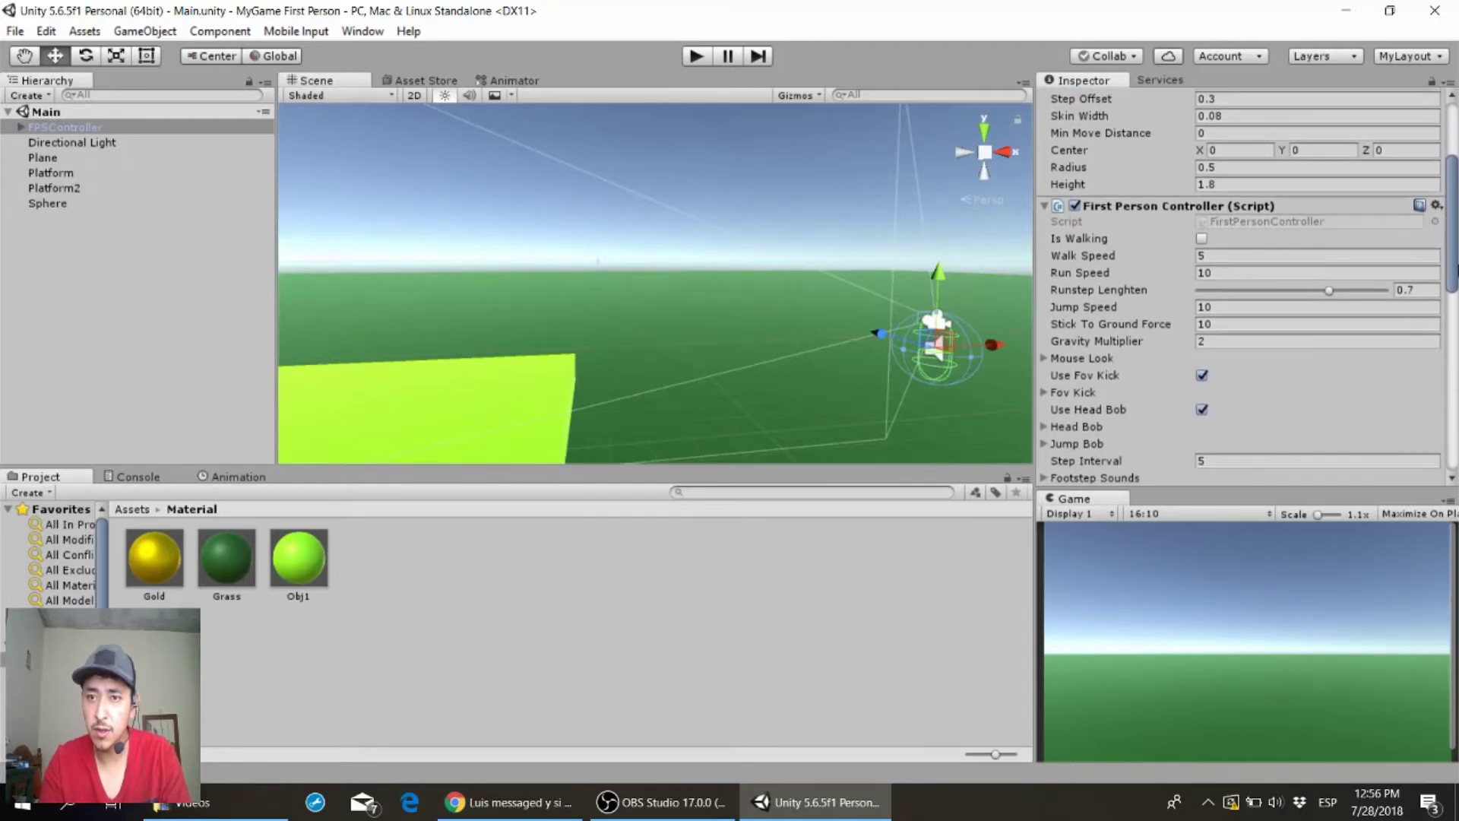
left_click_drag(1456, 263, 1456, 275)
left_click(1222, 289)
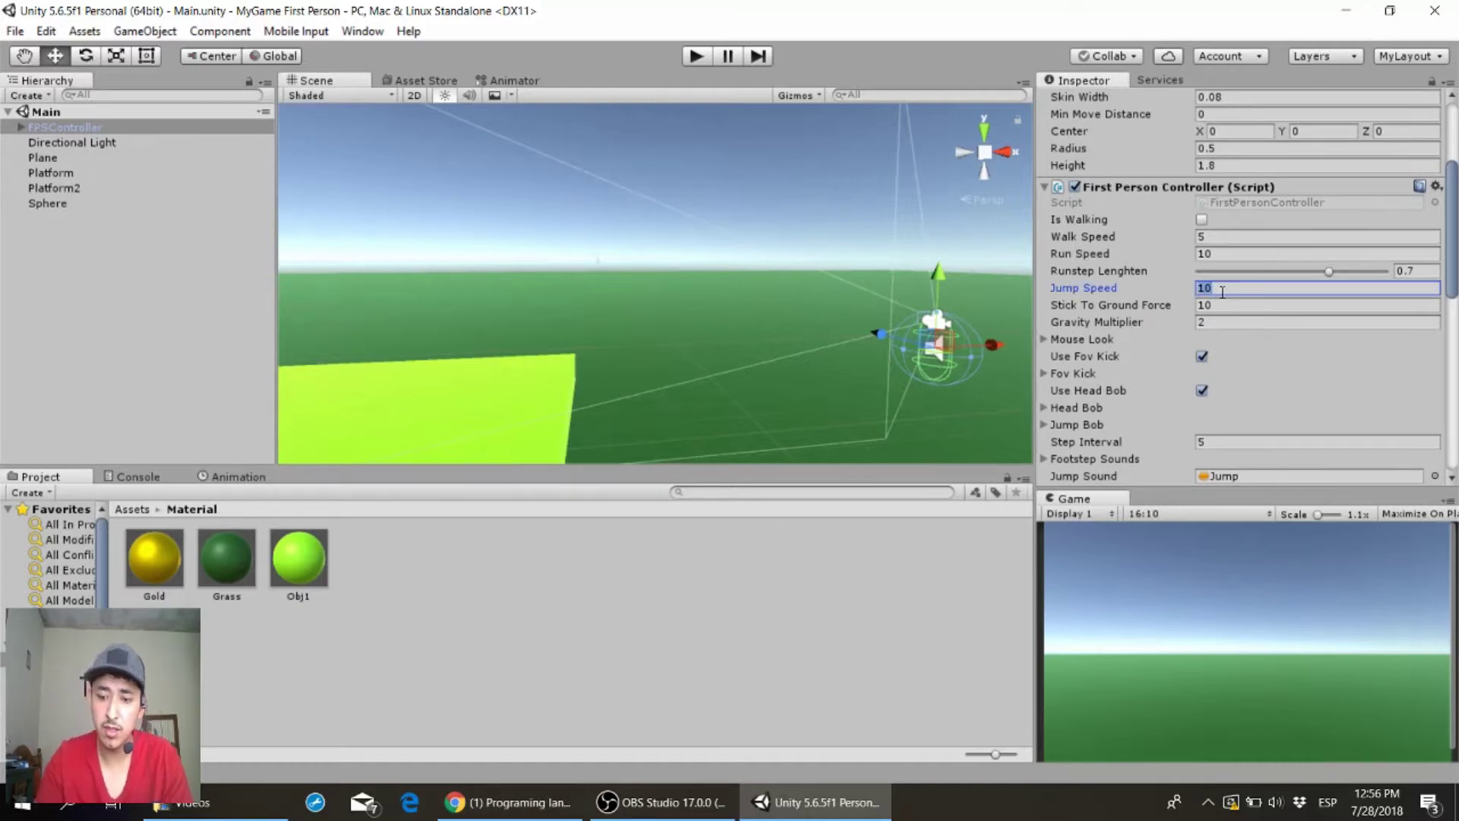
type("15")
key("Return")
key("shift+space")
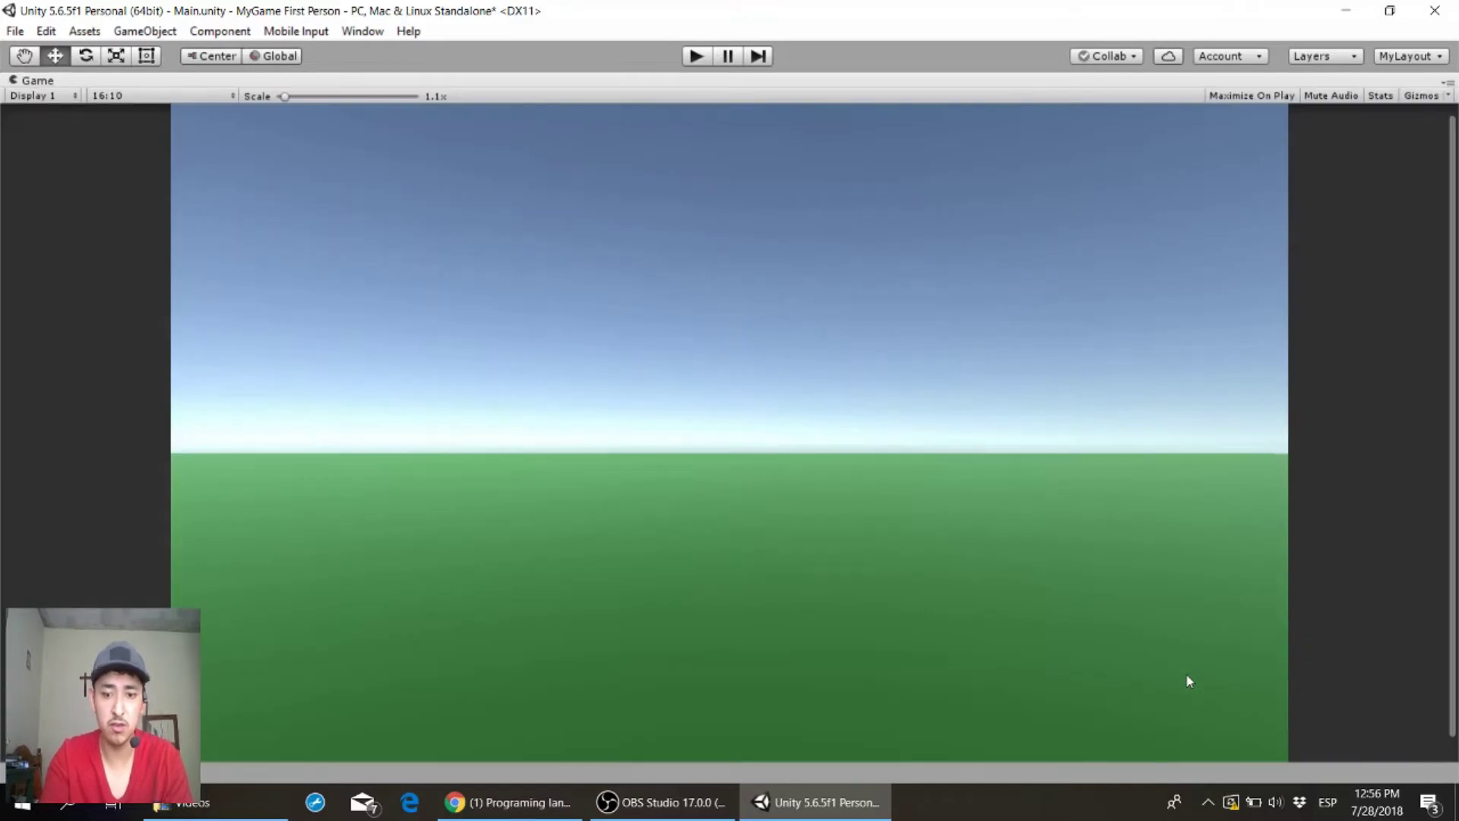
- Play the scene, walk past the big platform up to the floating green block, then stop
key("ctrl+p")
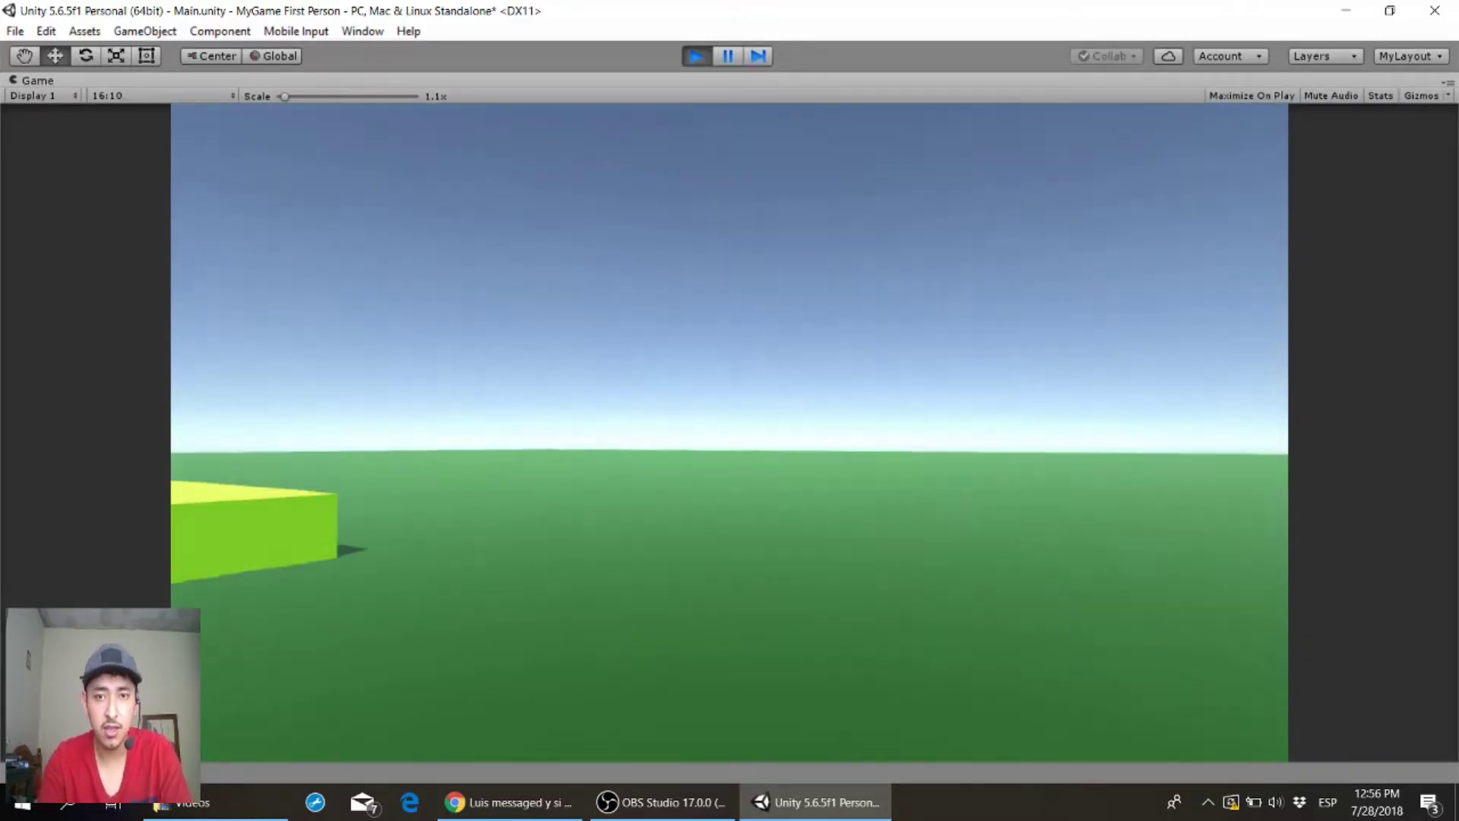
key("w")
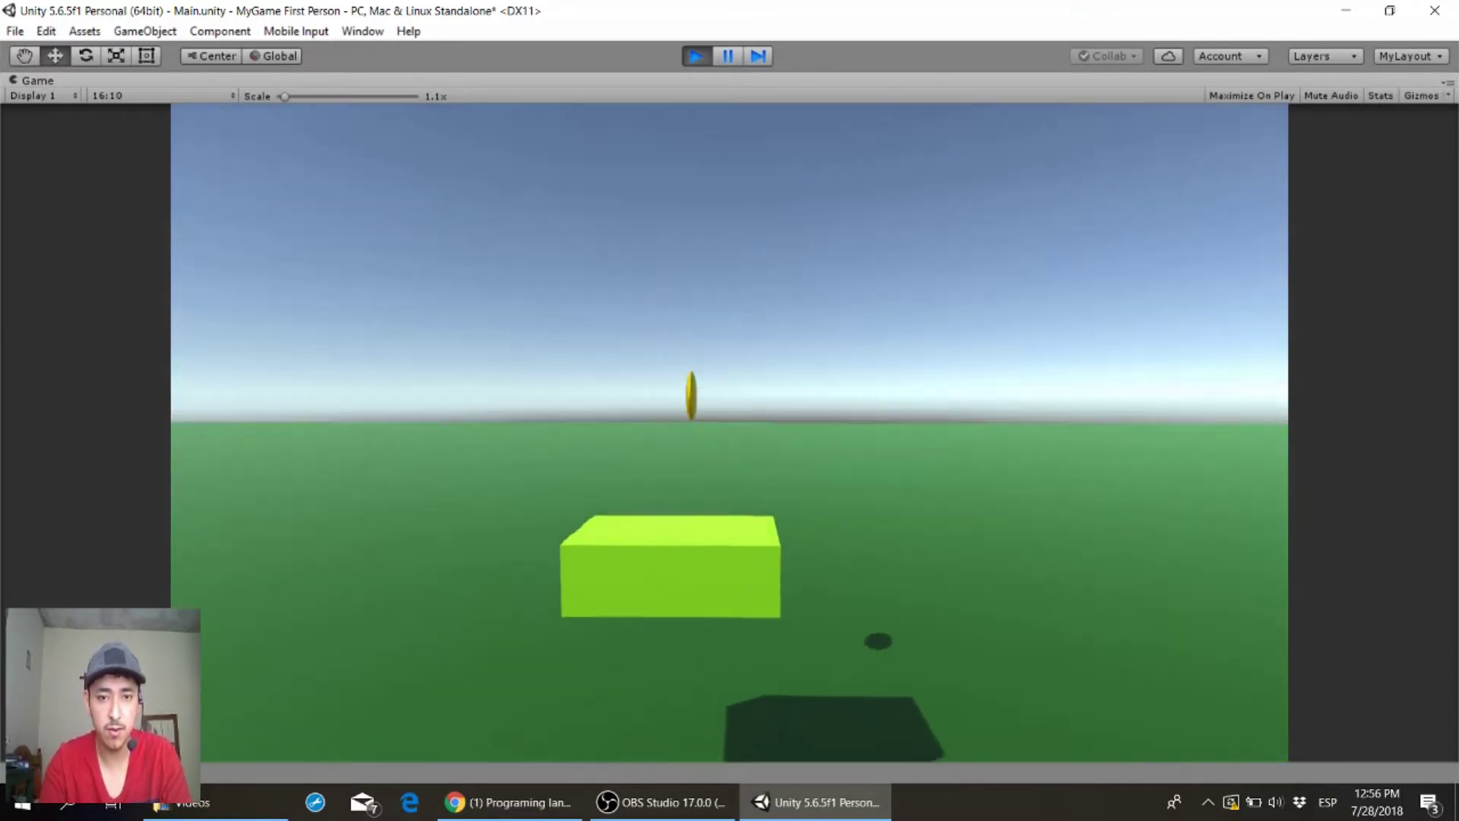
key("w")
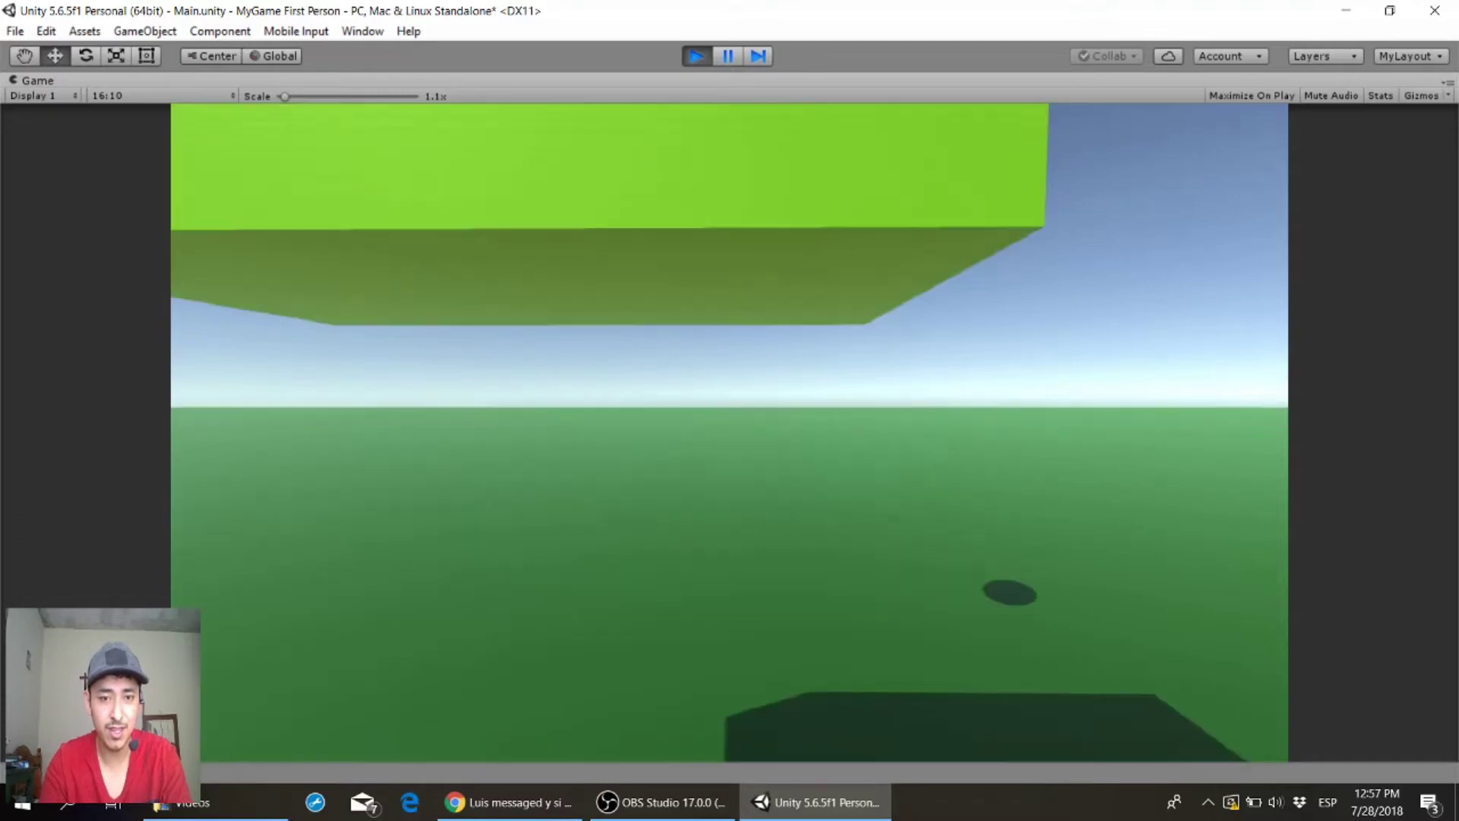
key("ctrl+p")
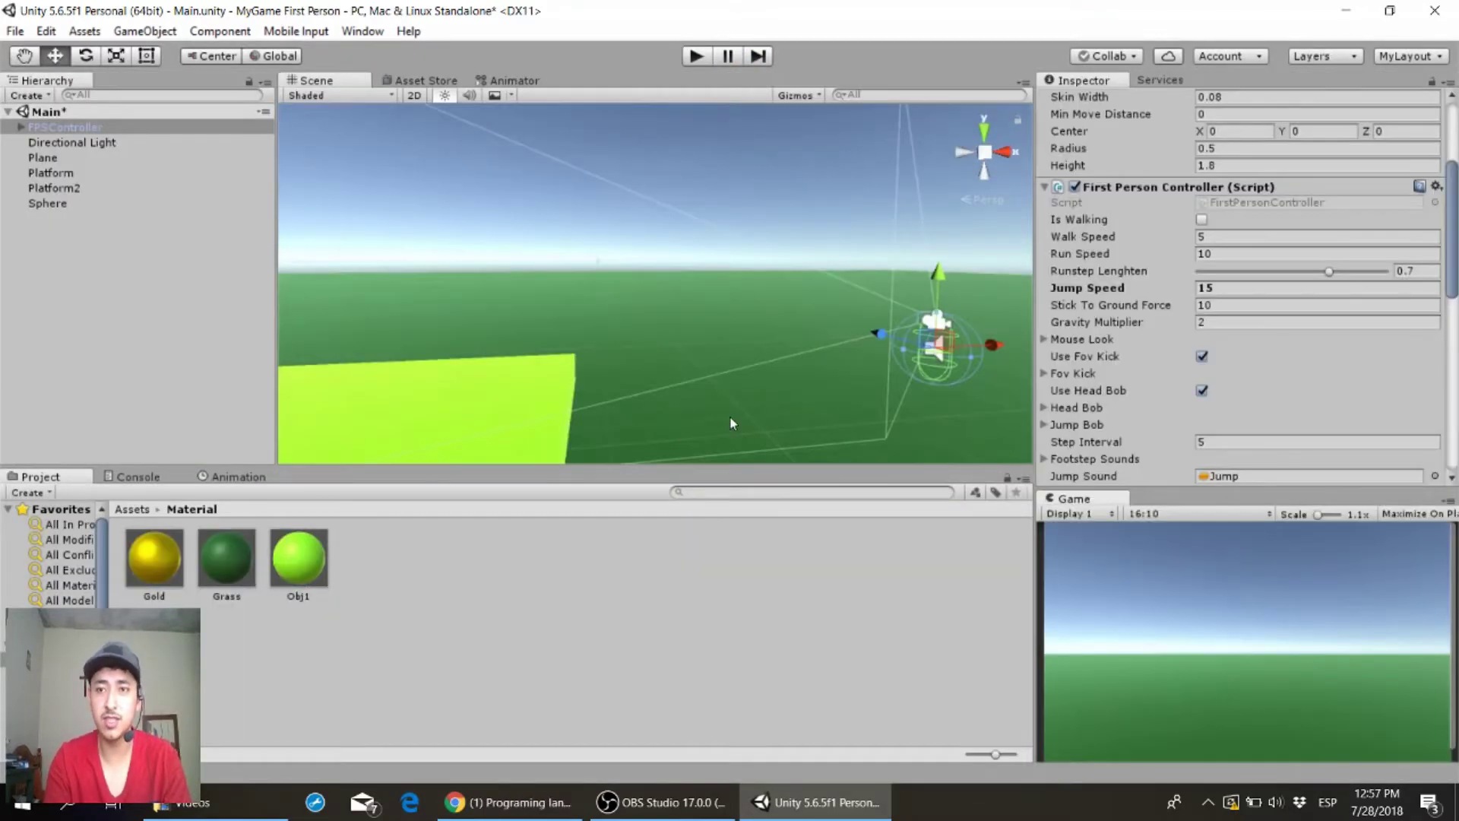
- Change the First Person Controller's Jump Speed from 15 to 11
left_click(1221, 289)
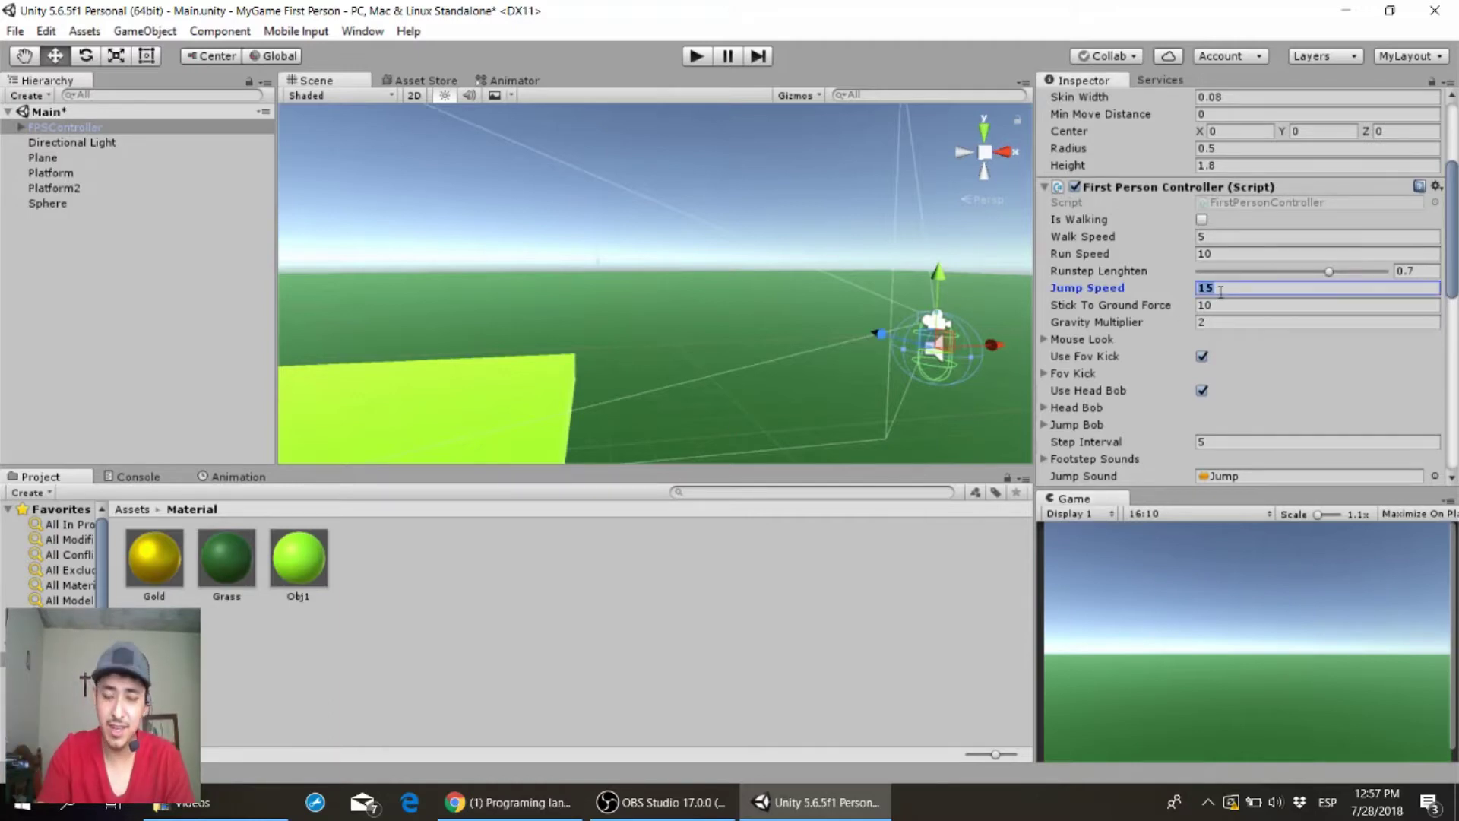
type("12")
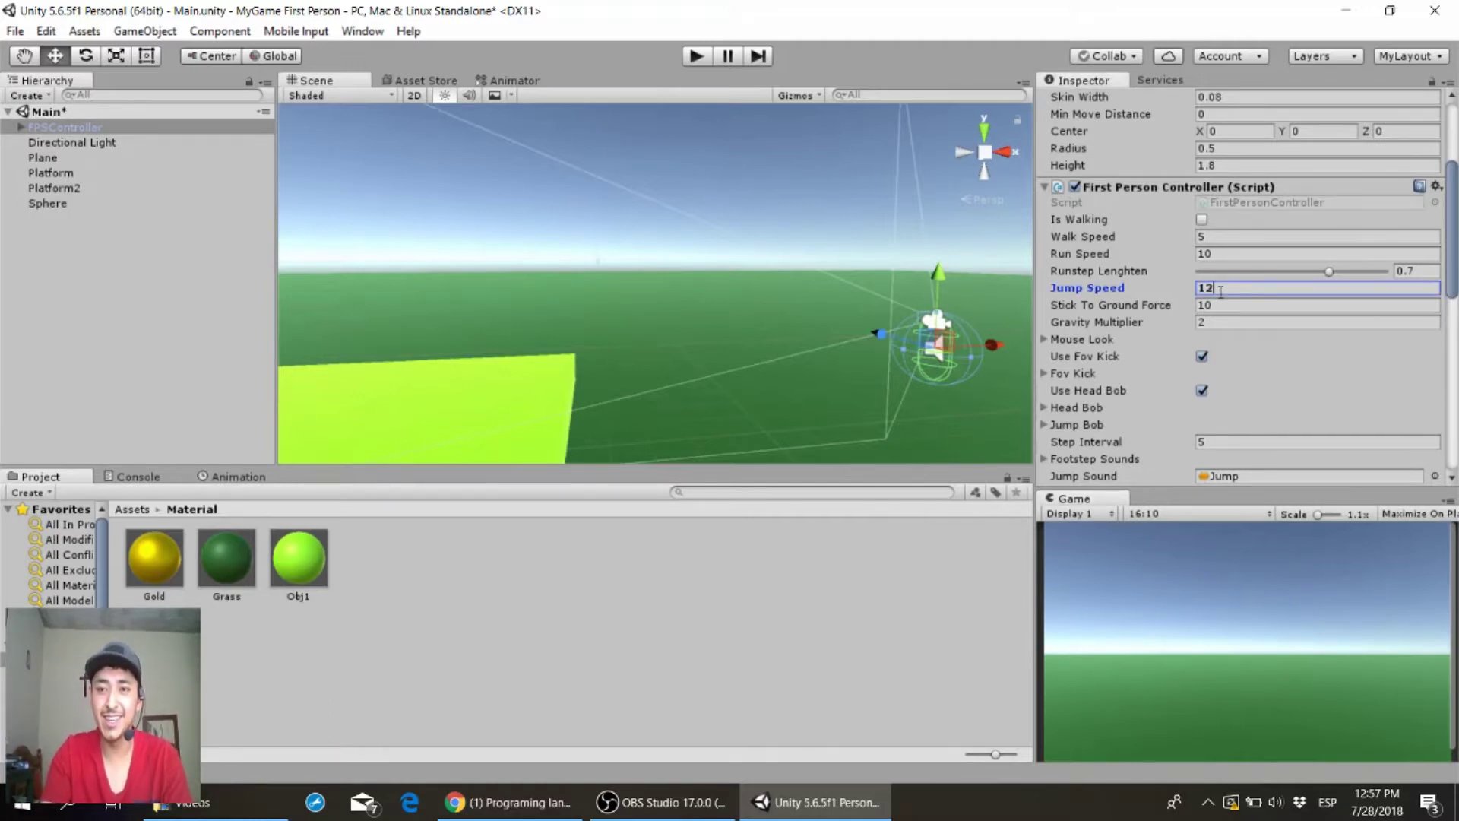
key("BackSpace")
type("1")
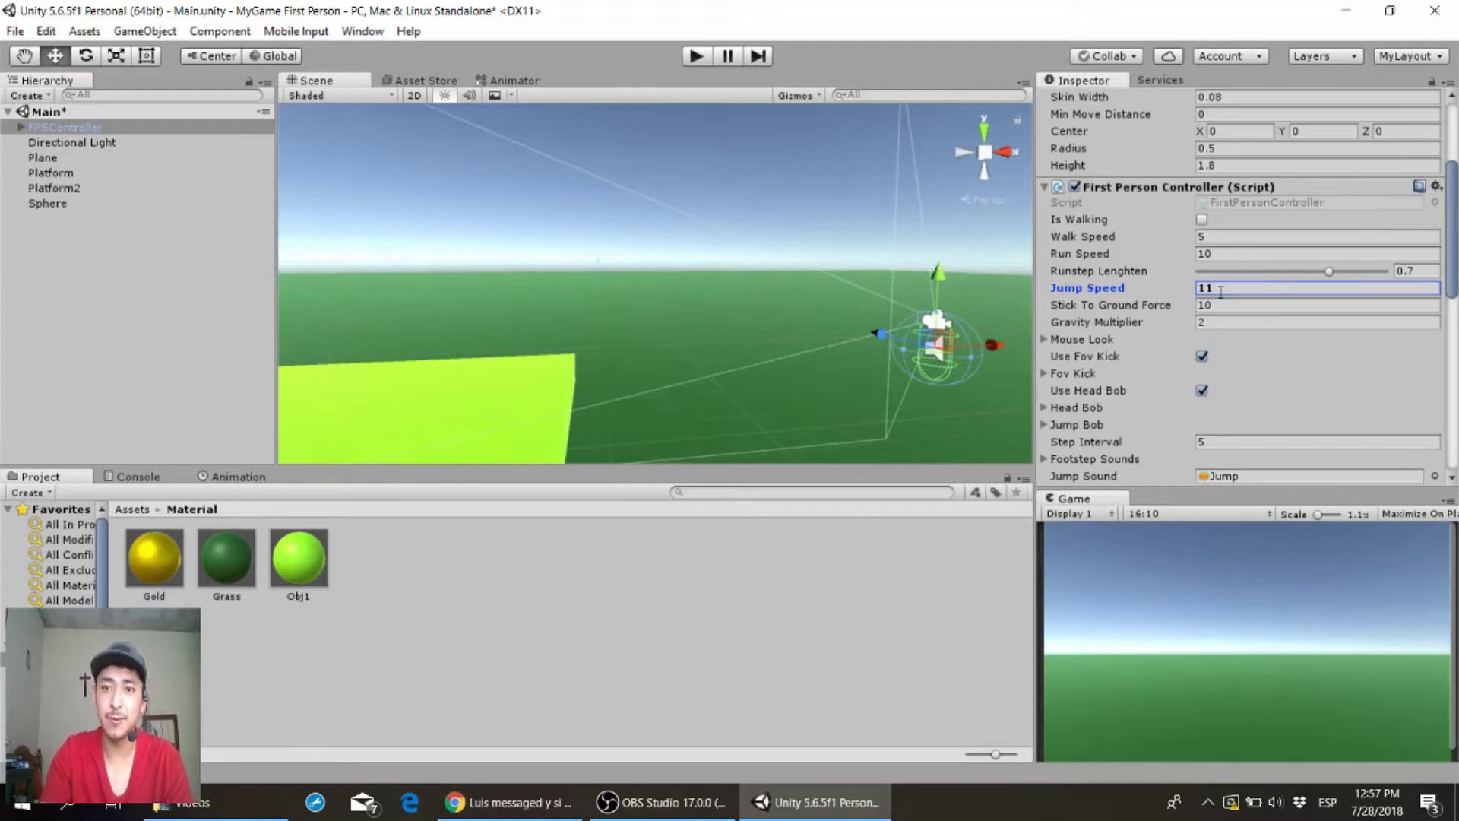
left_click(1298, 293)
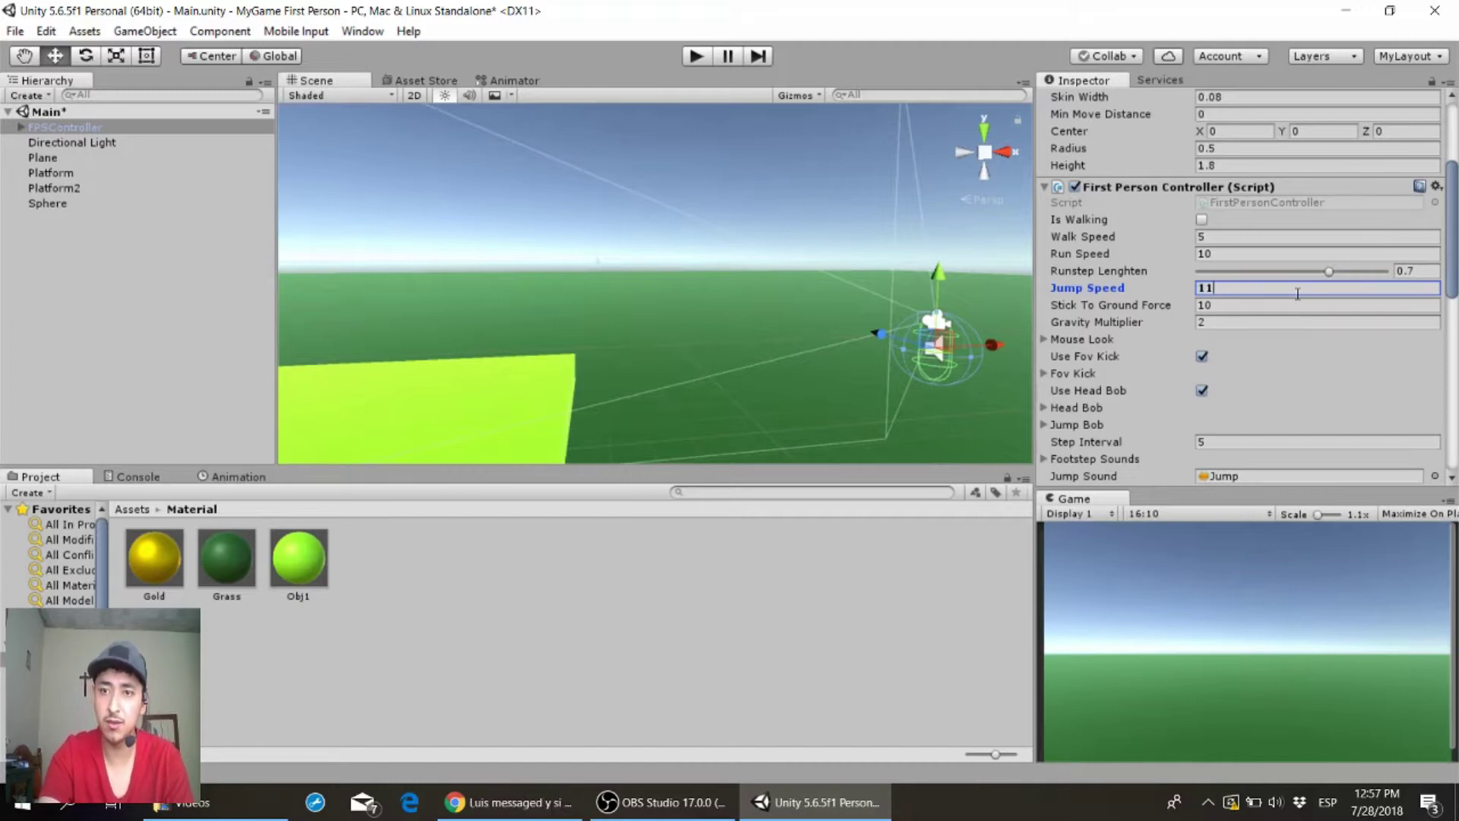
- Maximise the Game view, play, and jump onto the floating green block through the gold coin
left_click(1215, 597)
key("shift+space")
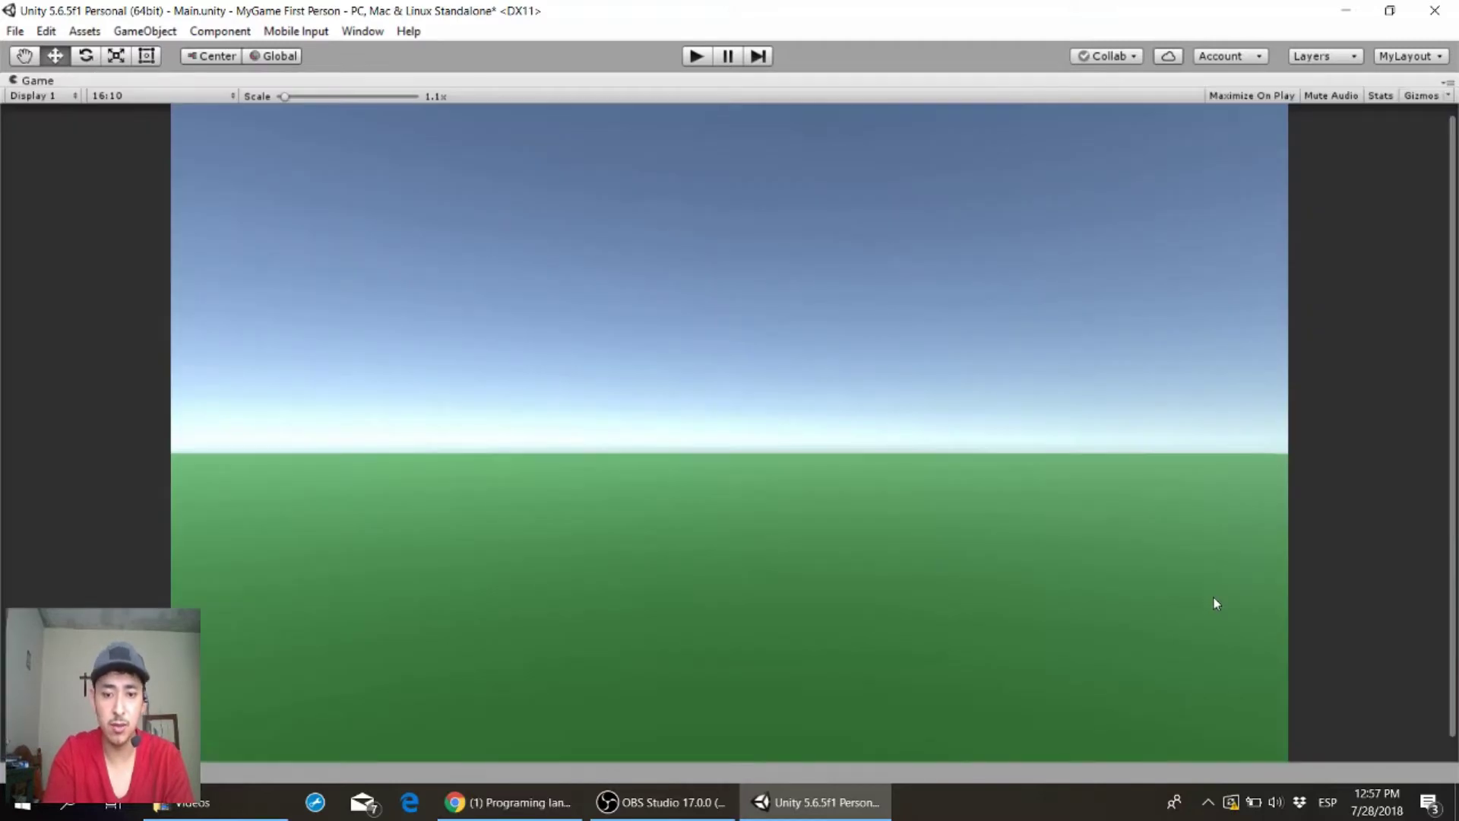
key("ctrl+p")
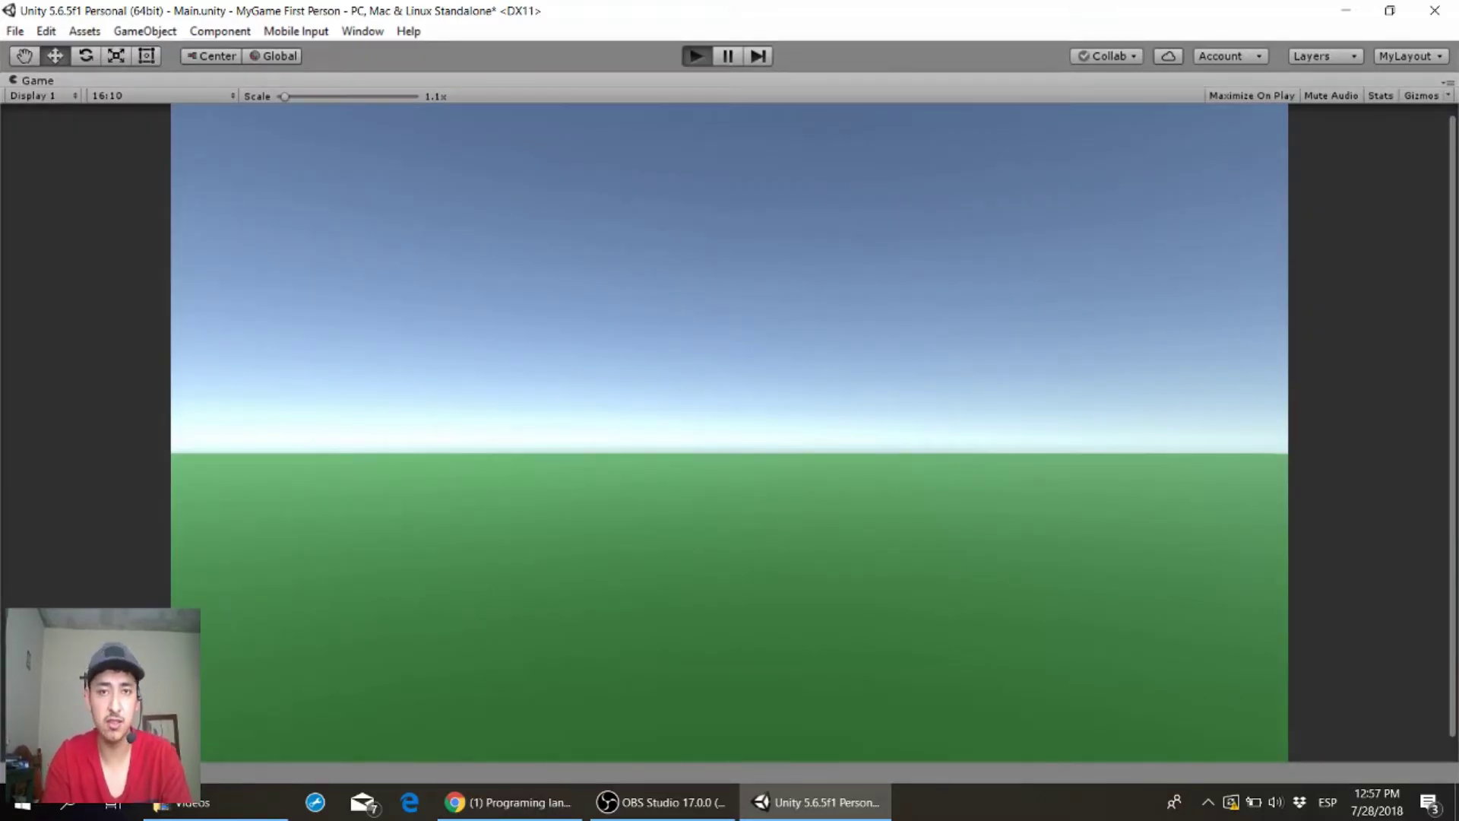
key("w")
key("space")
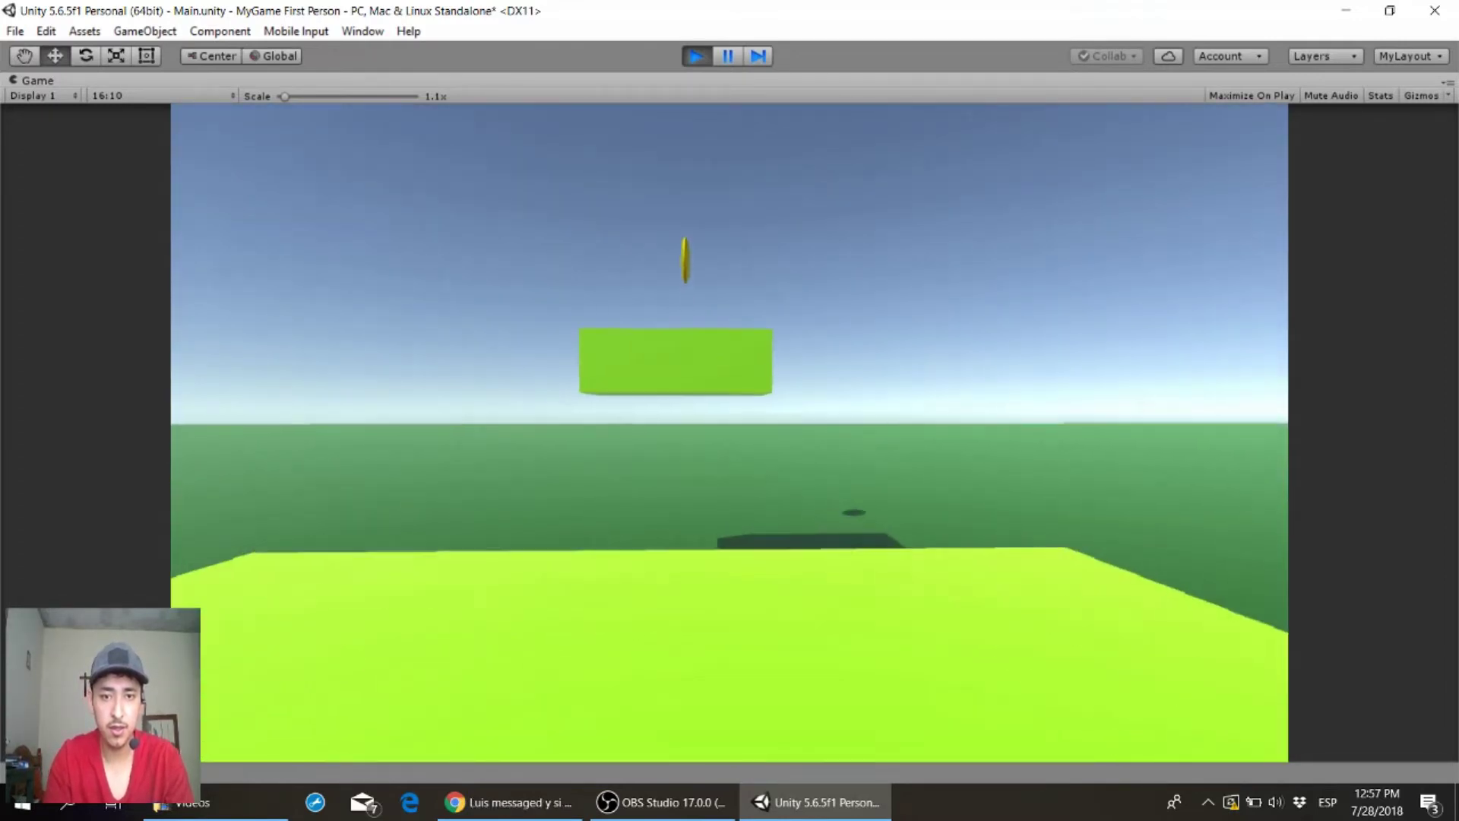
key("space")
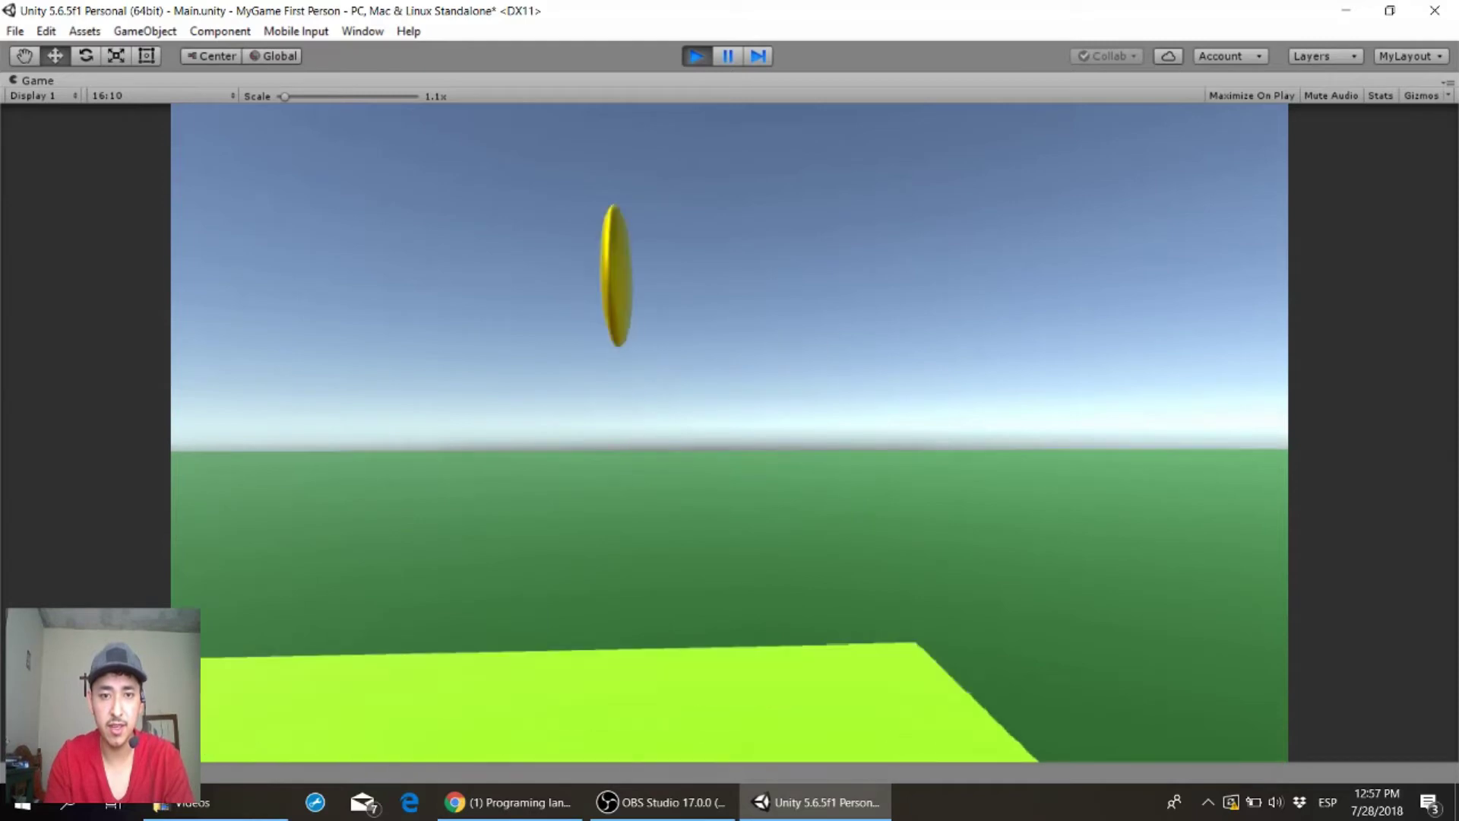
key("w")
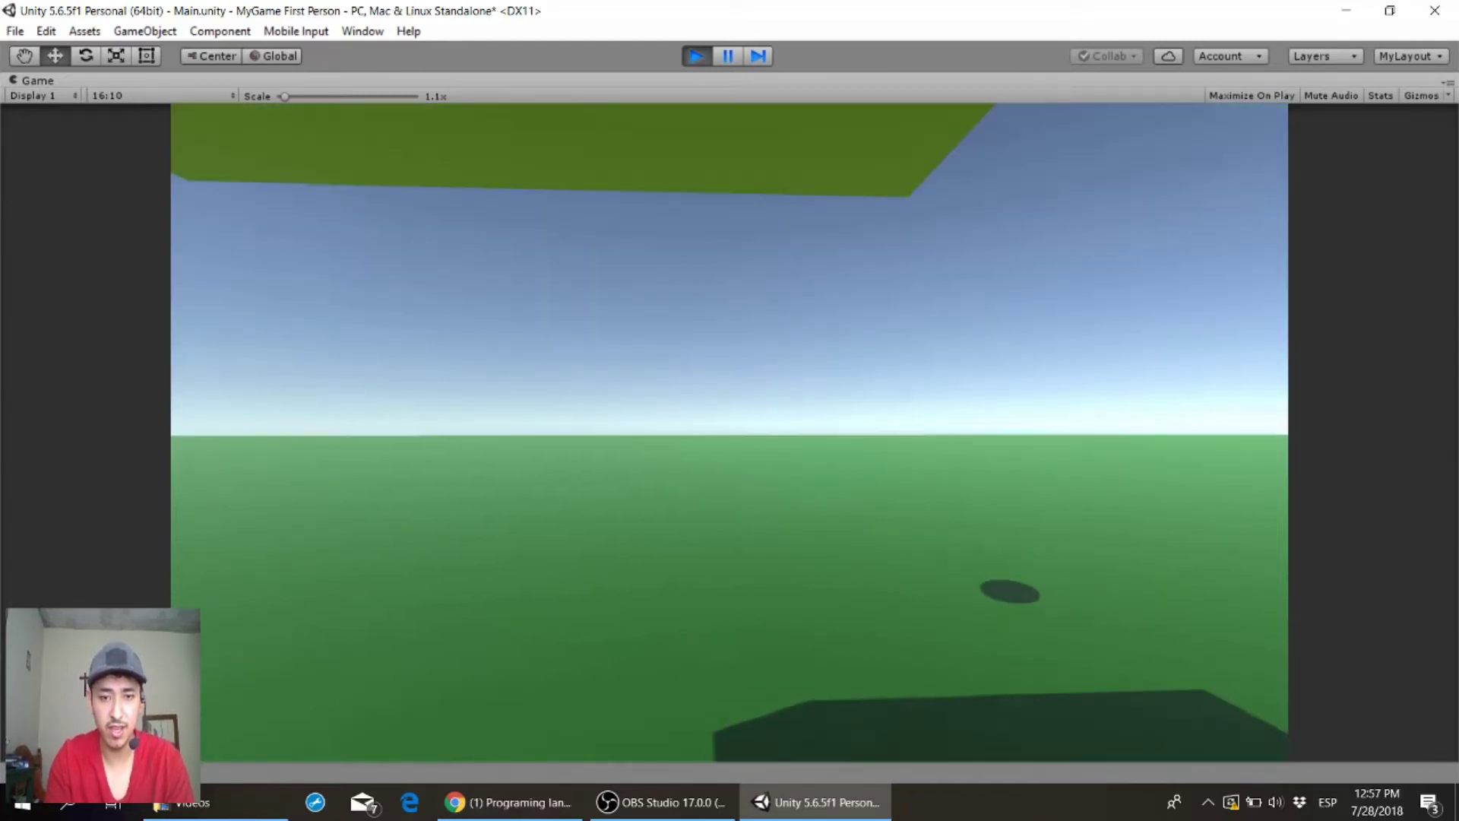
- Repeat the jumps for the coin, drop to the ground, walk to a green block, then stop playing
key("space")
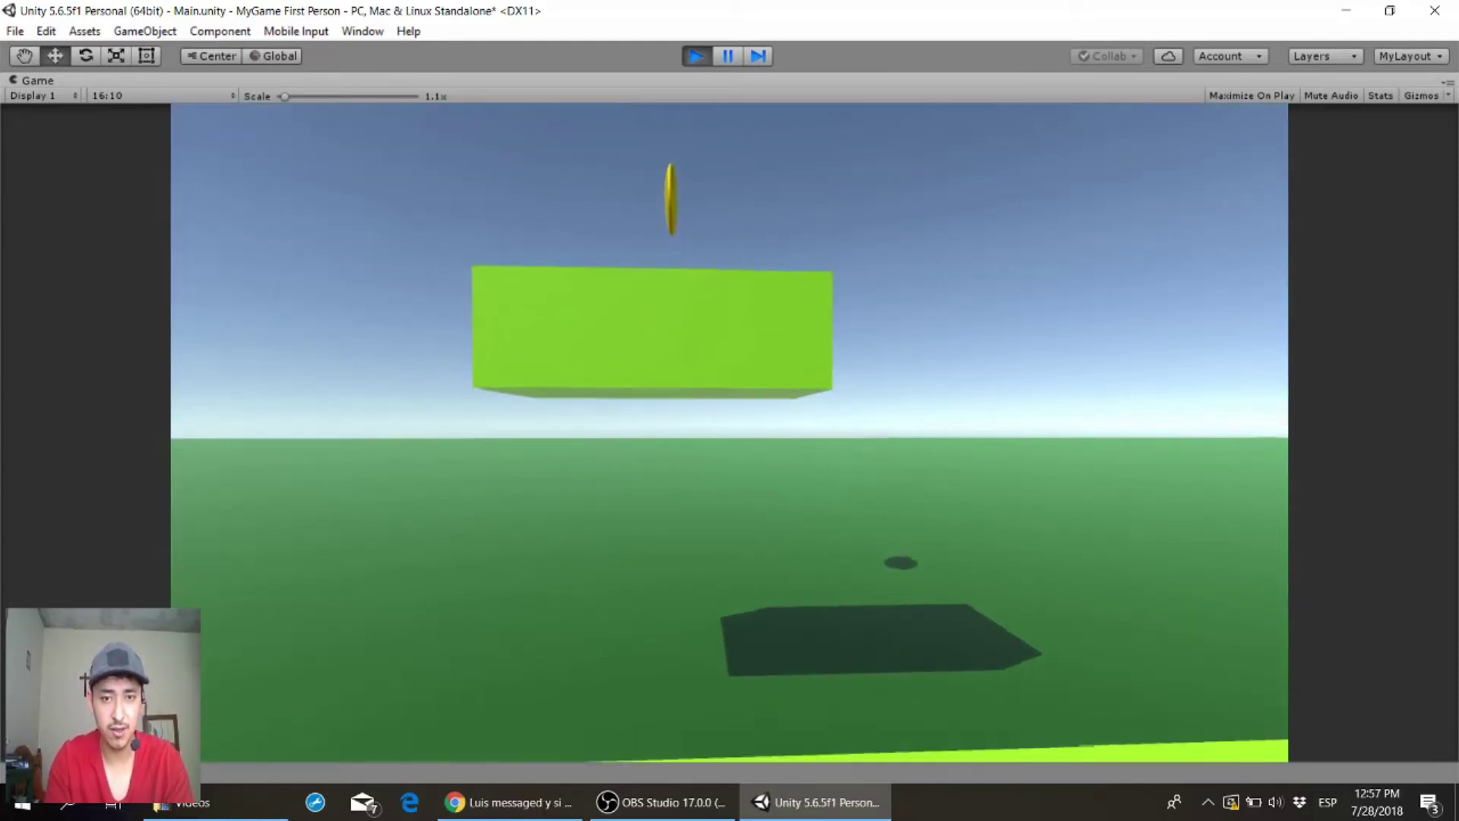
key("space")
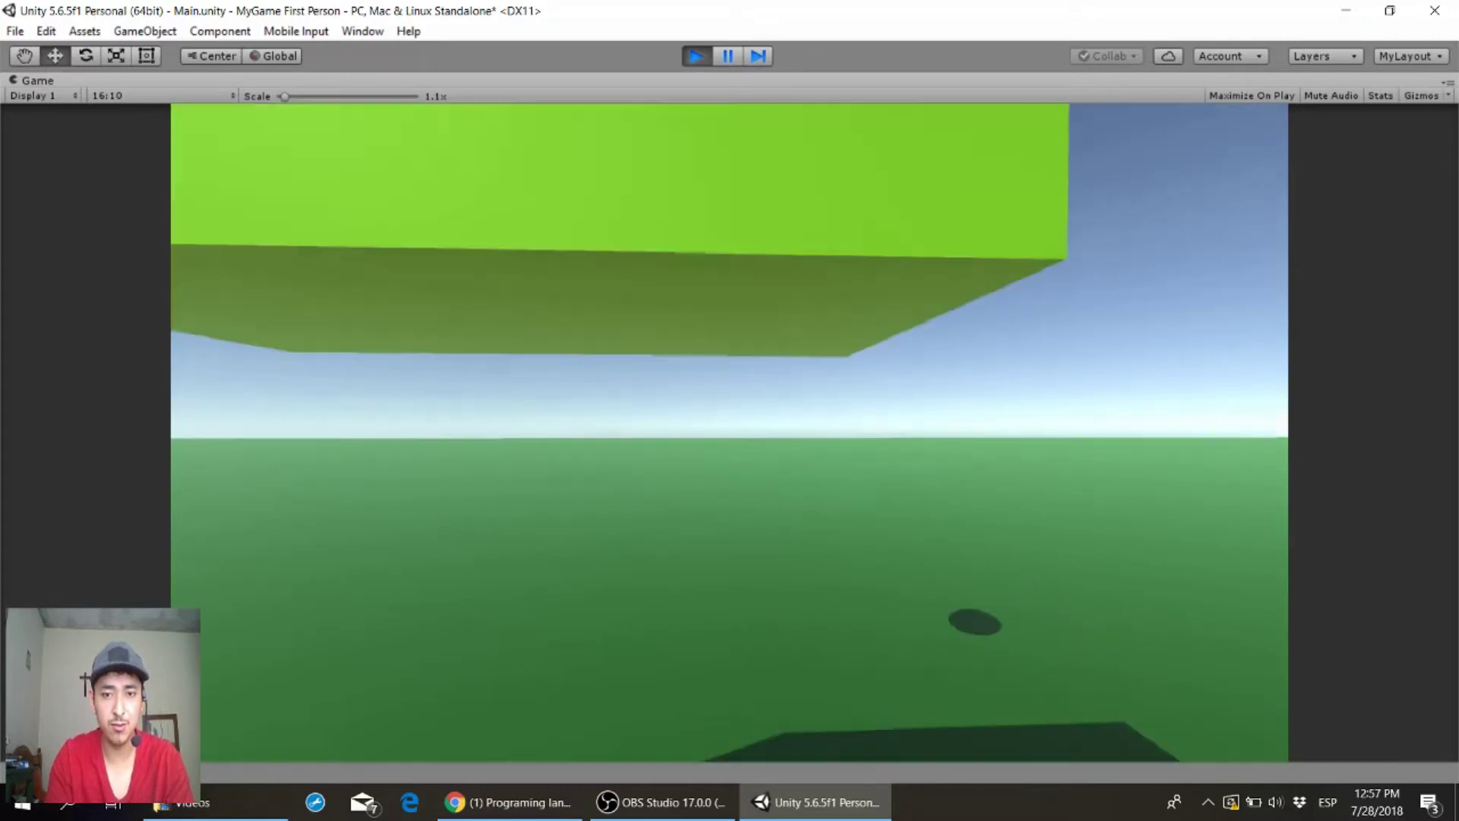
key("space")
key("space")
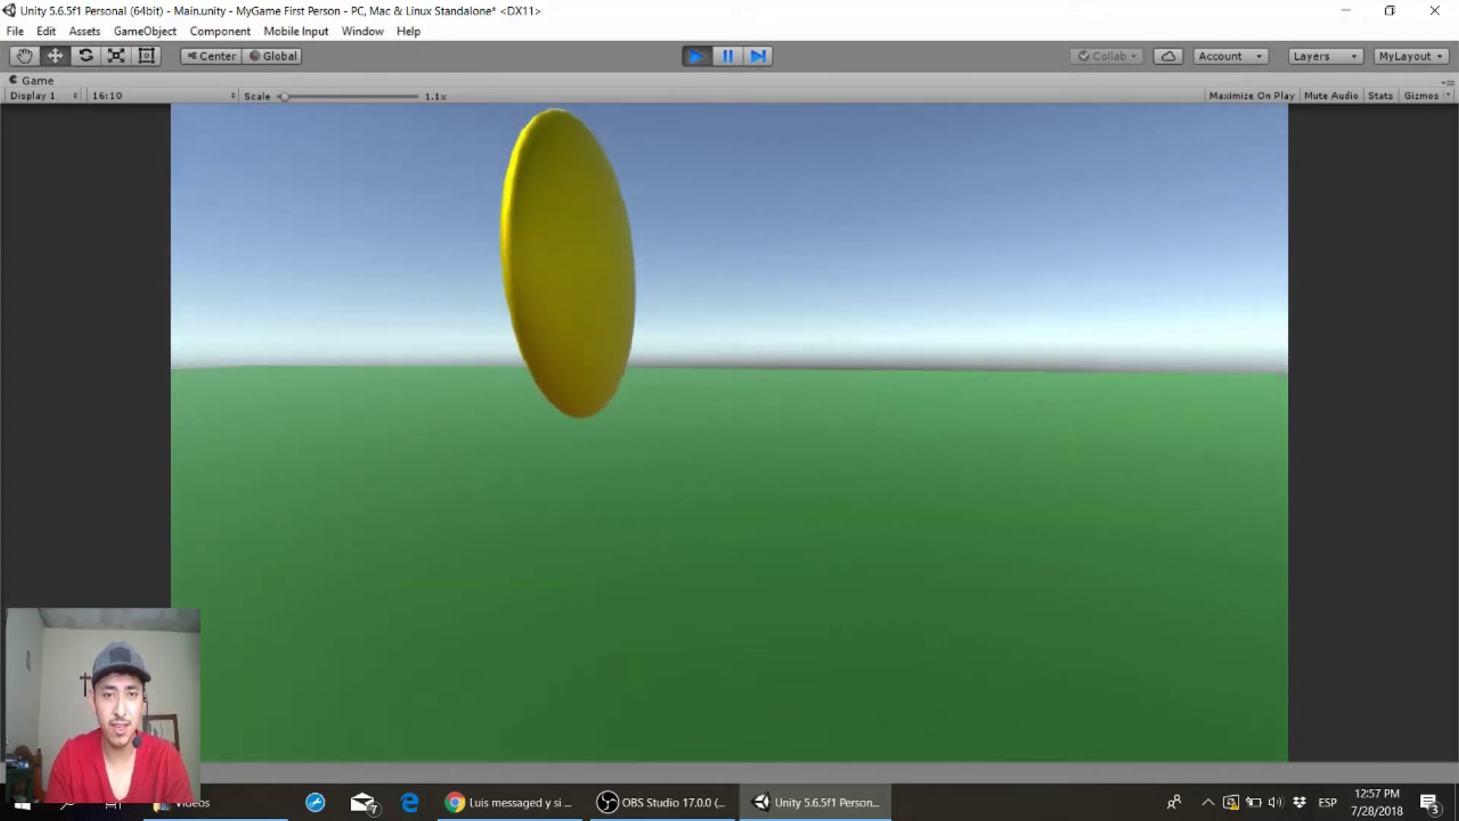
key("w")
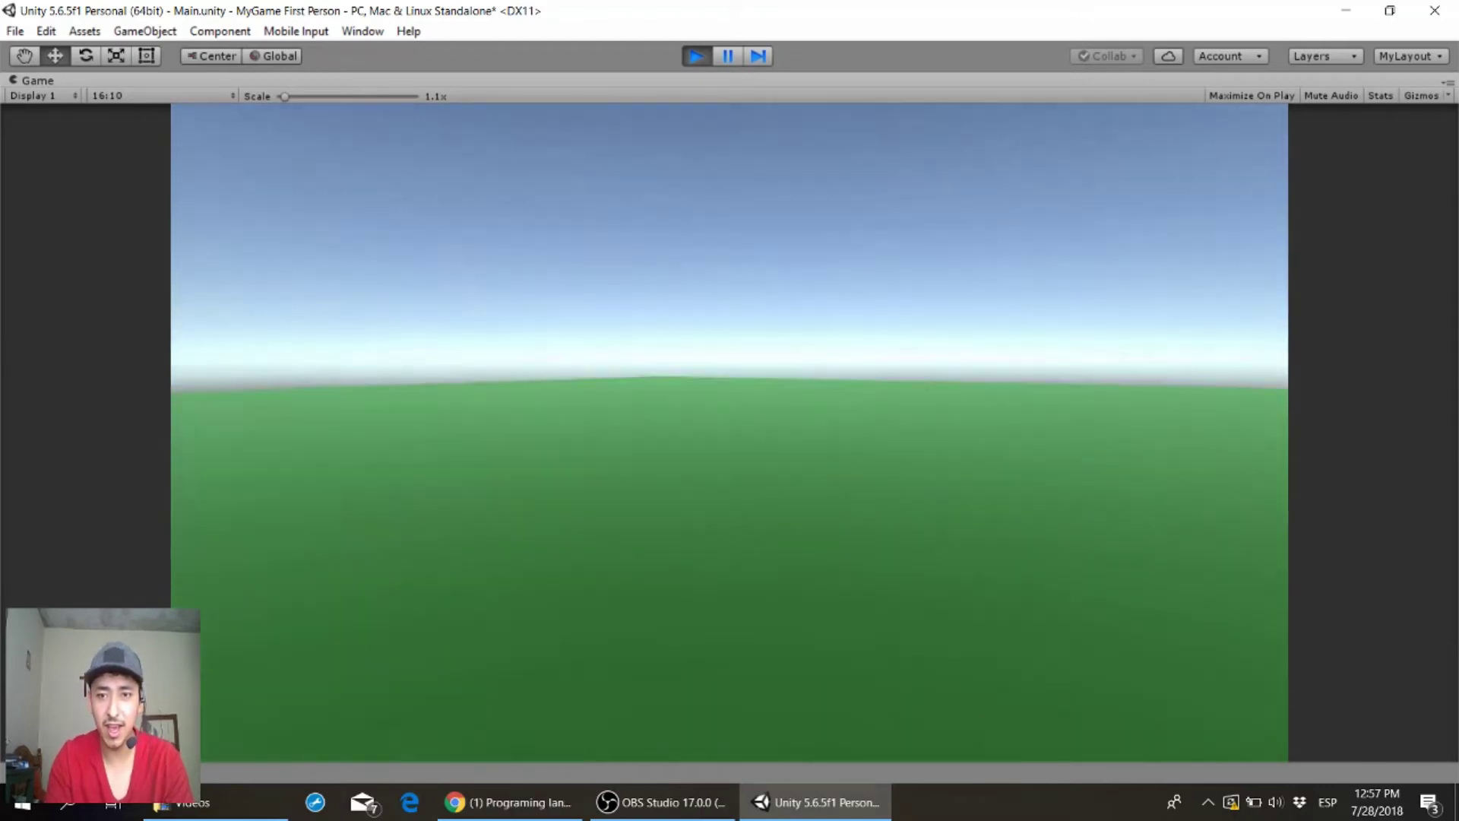
key("w")
key("space")
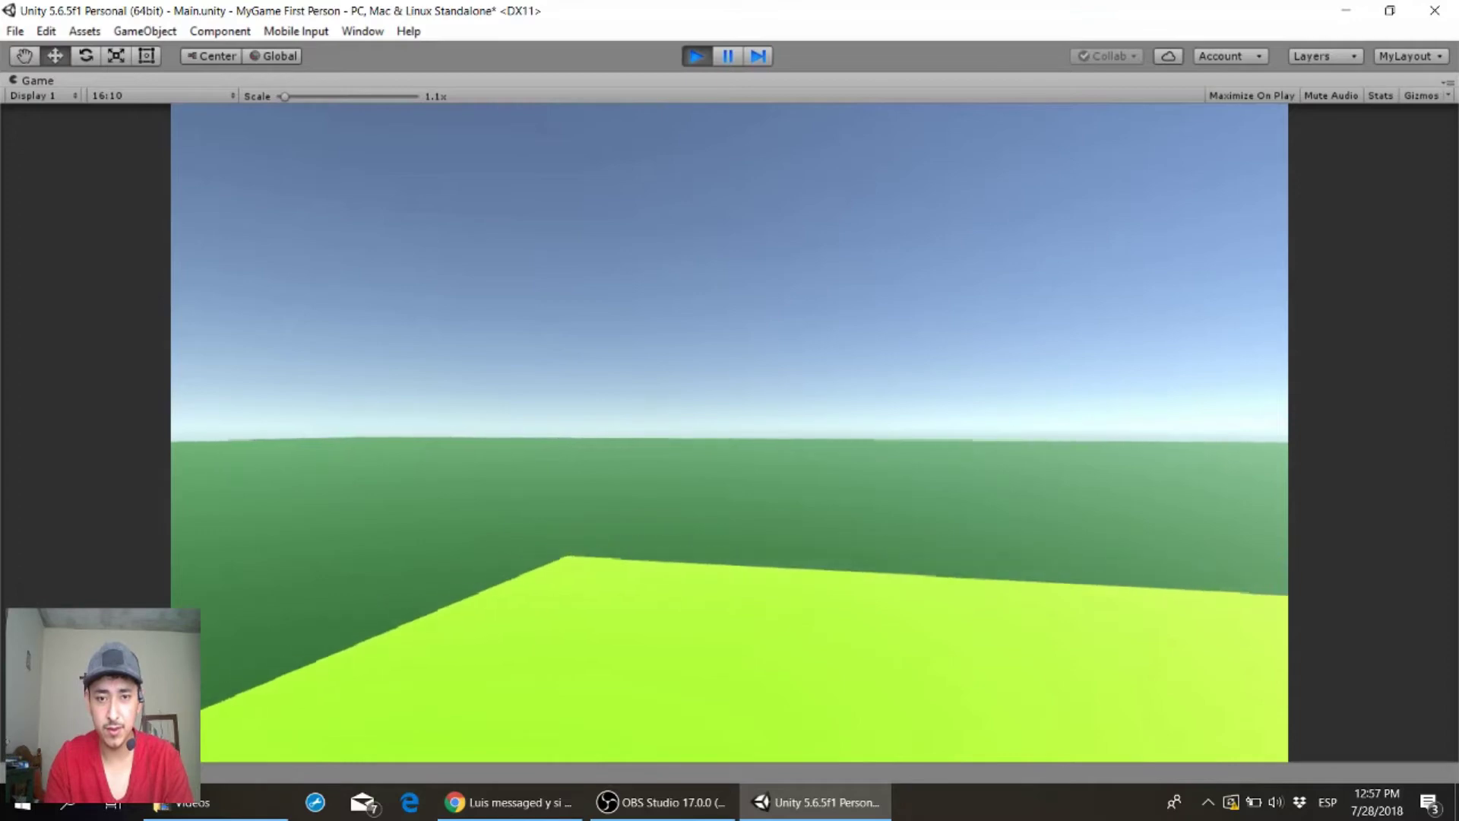
key("w")
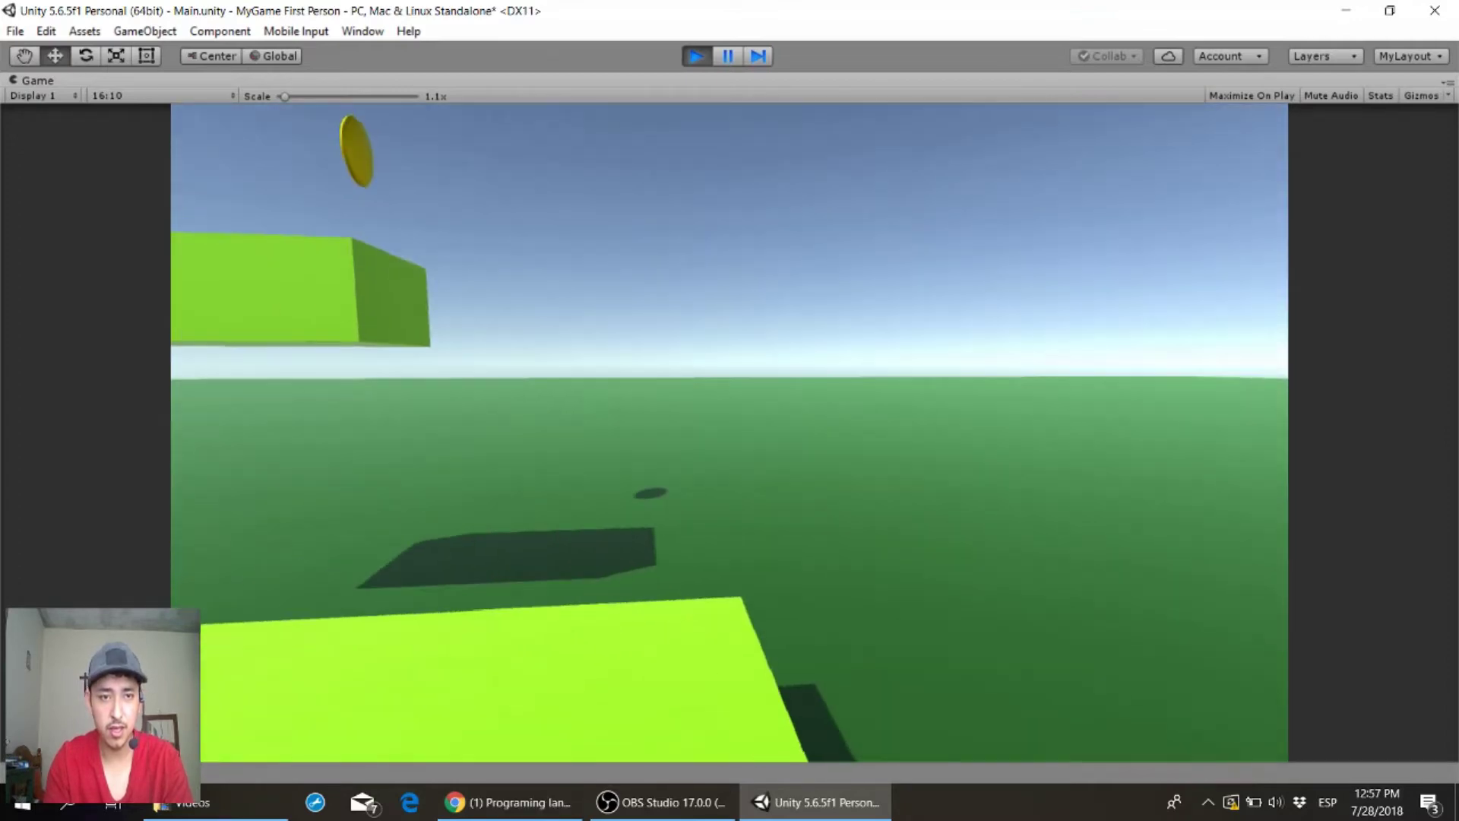
key("w")
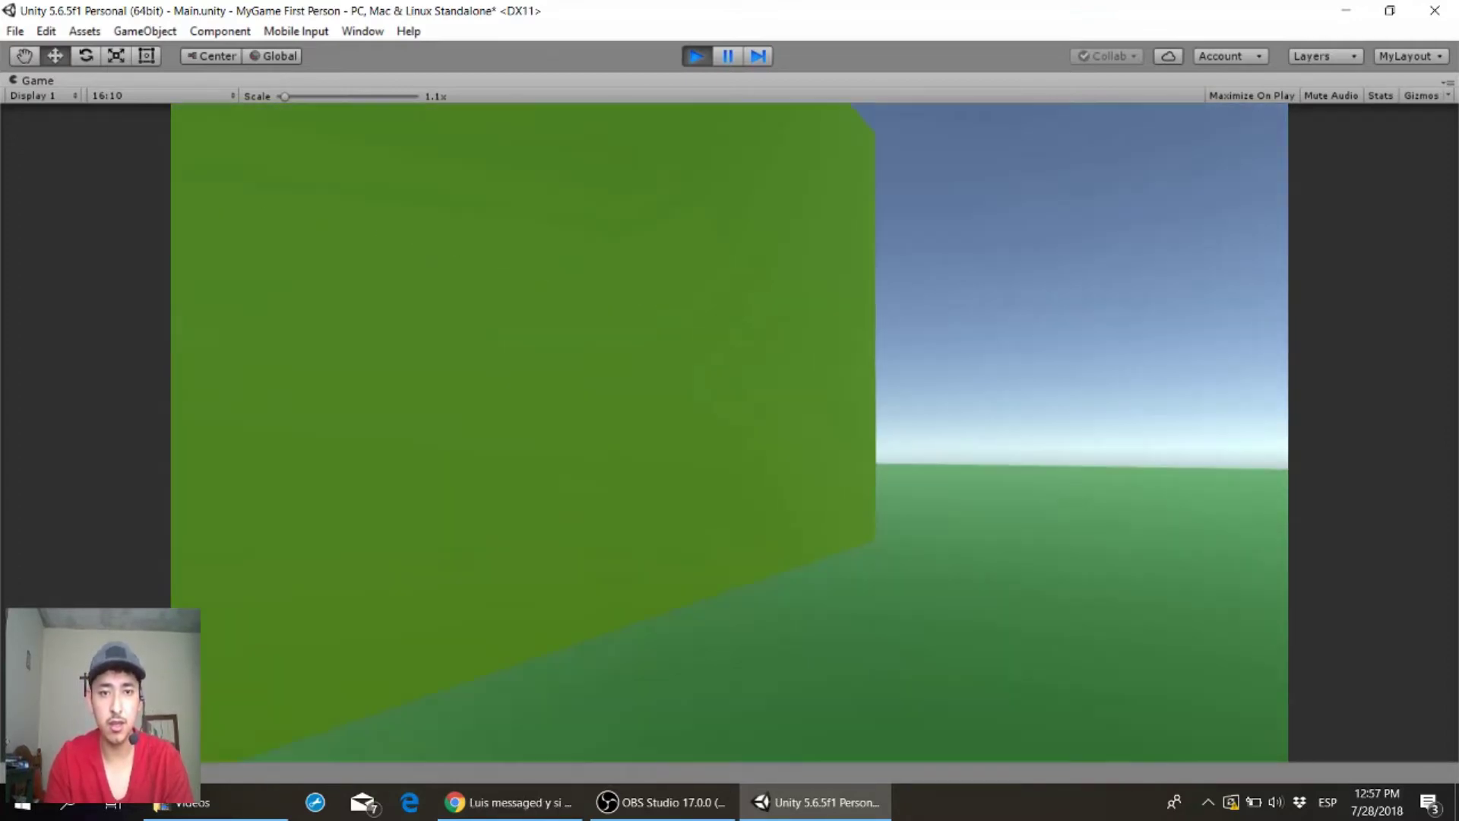
key("ctrl+p")
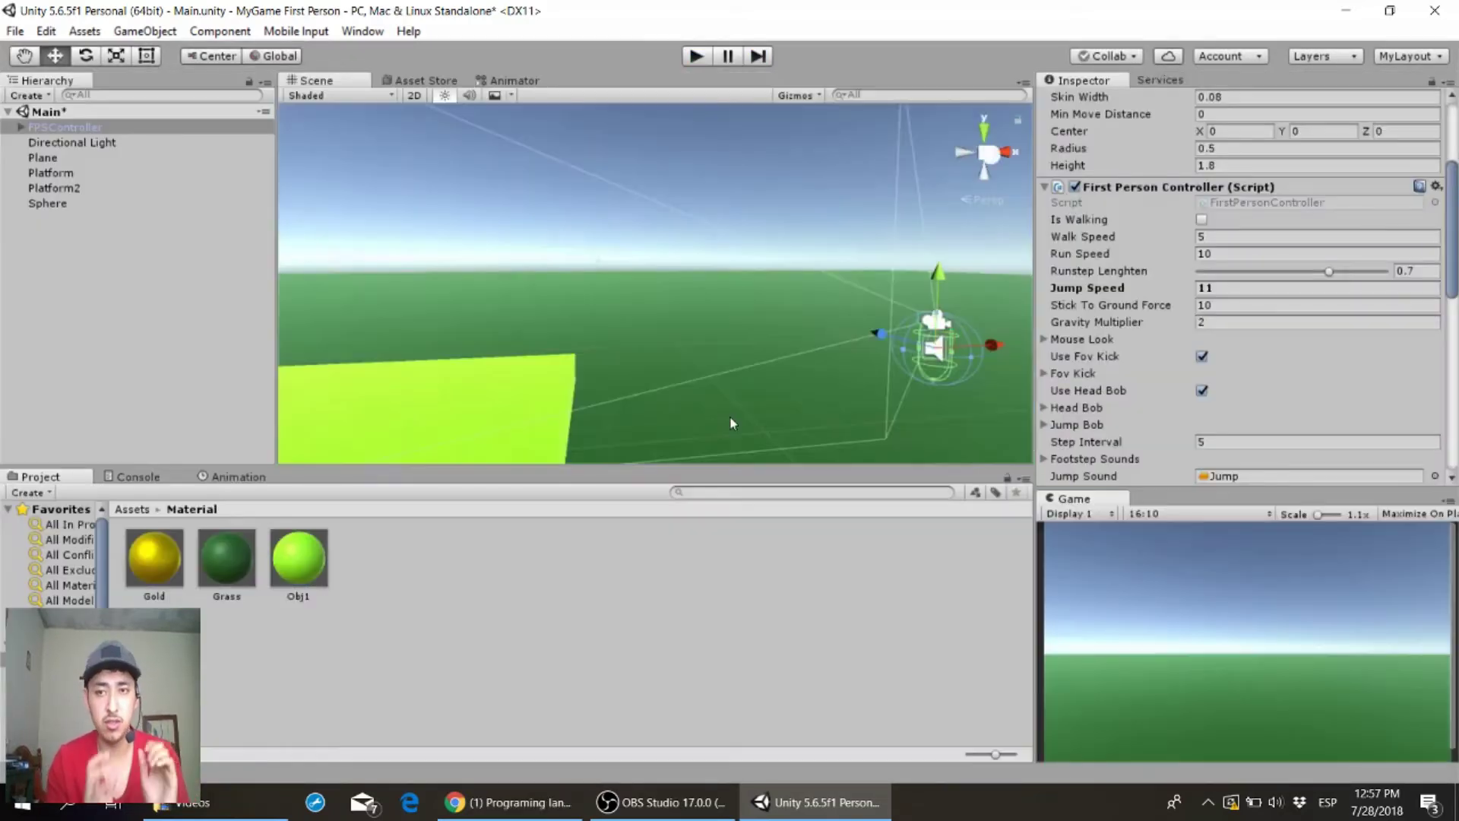
- Set FPSController's Rotation X to 0 and Rotation Y to -90 in the Inspector
key("alt")
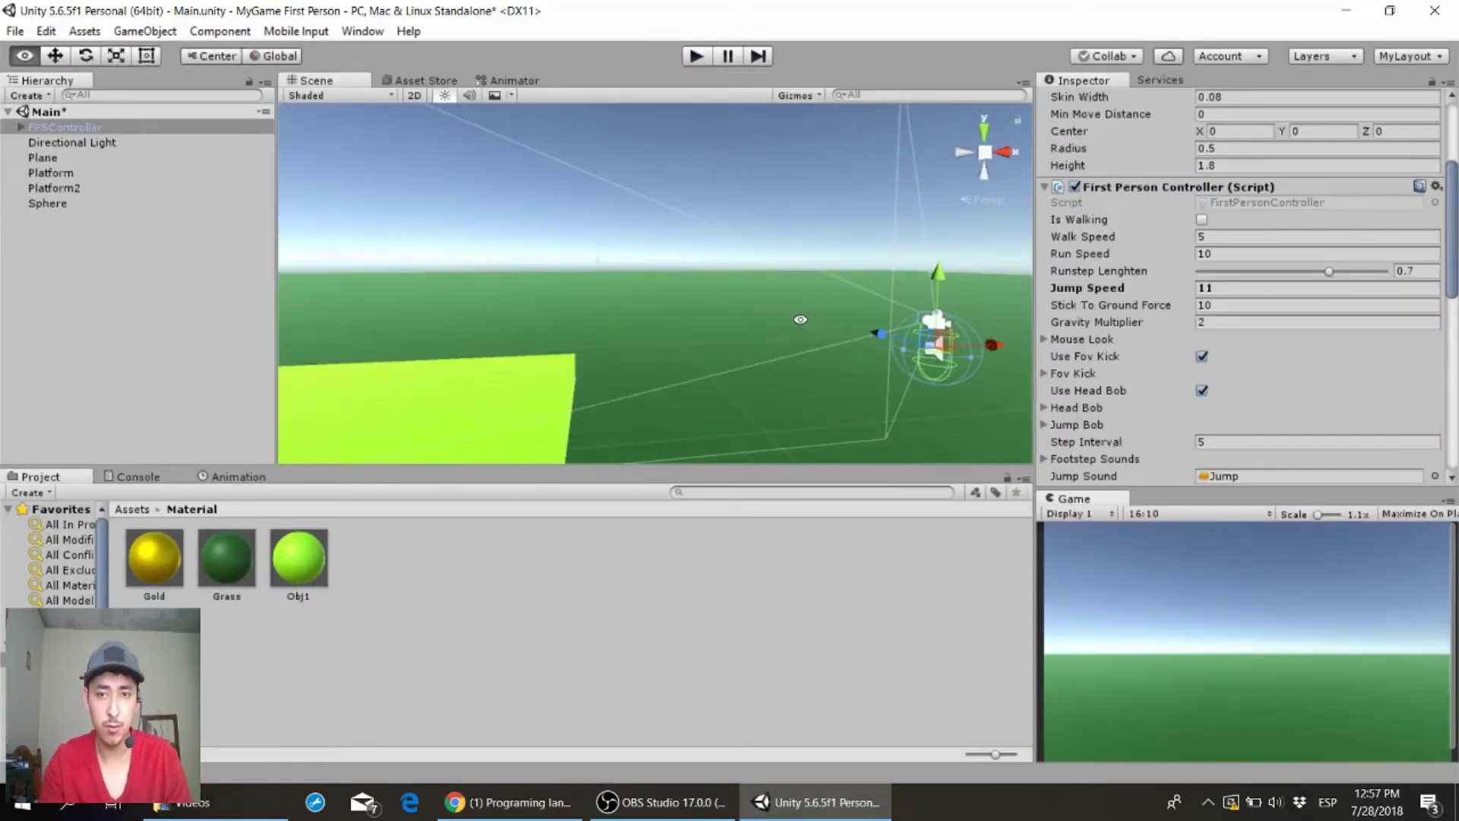
left_click_drag(801, 319, 682, 317, "alt")
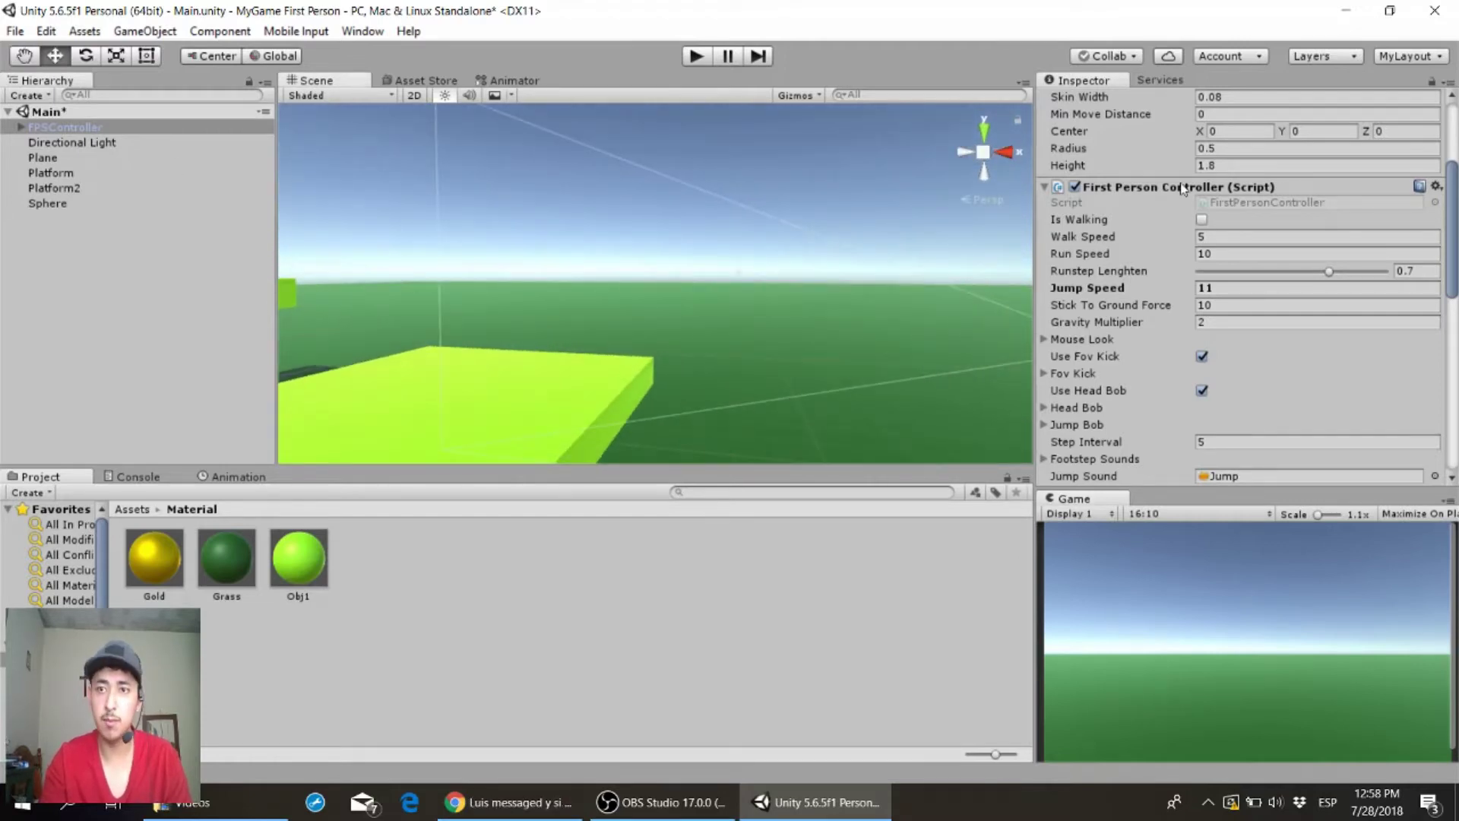
scroll(1243, 289, "up", 5)
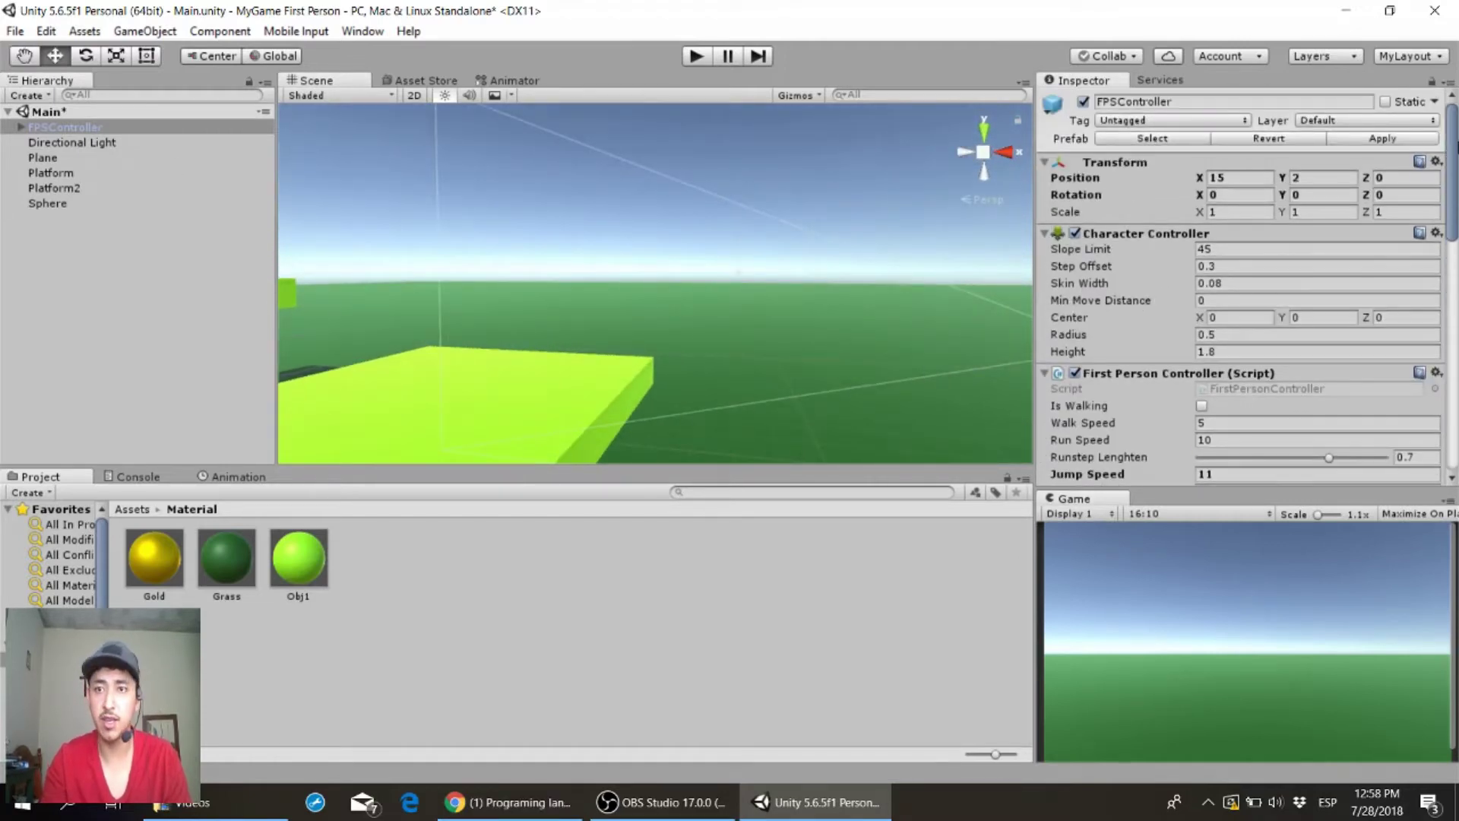
left_click(60, 128)
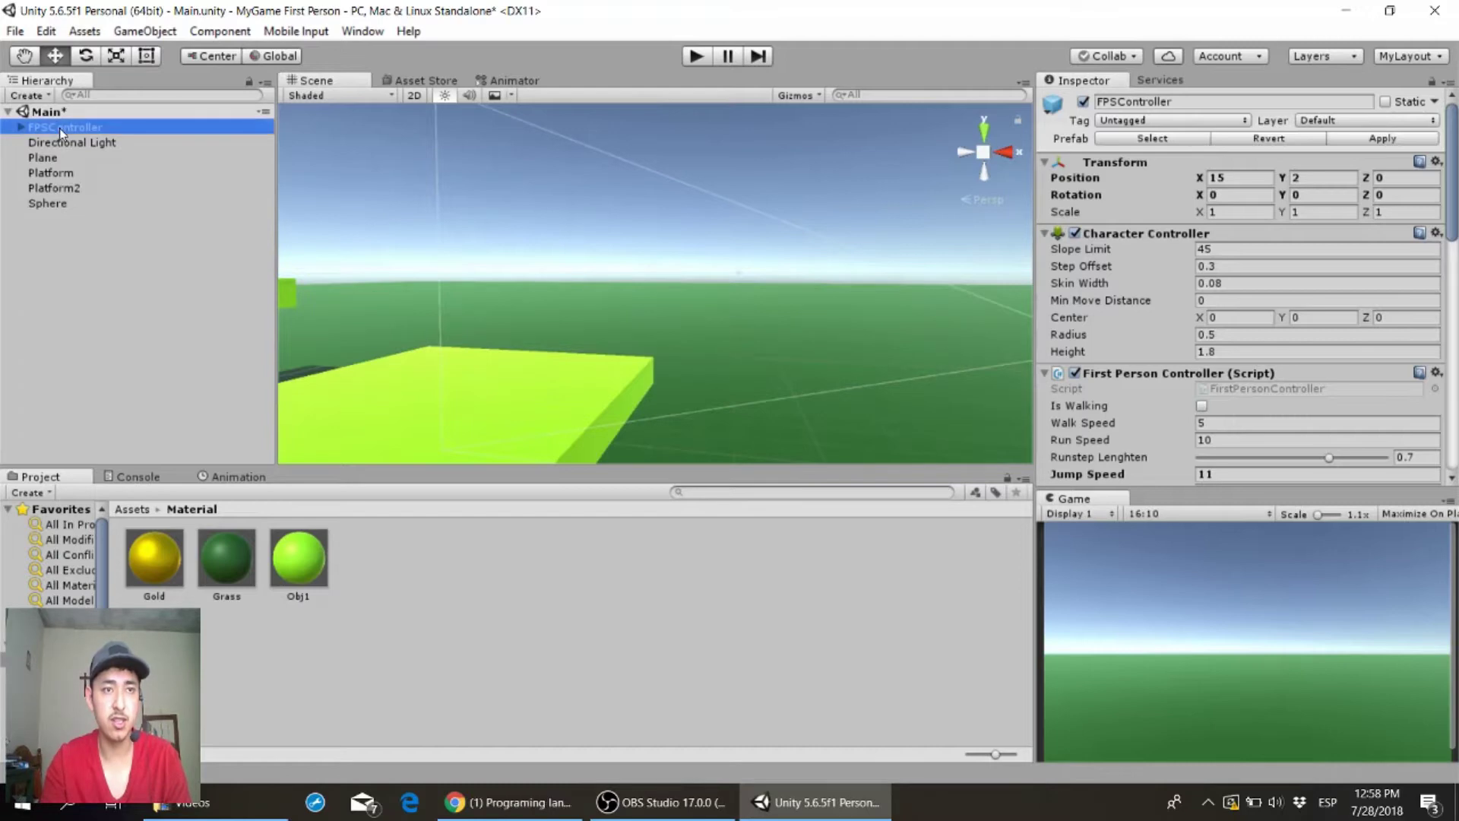
left_click(1366, 196)
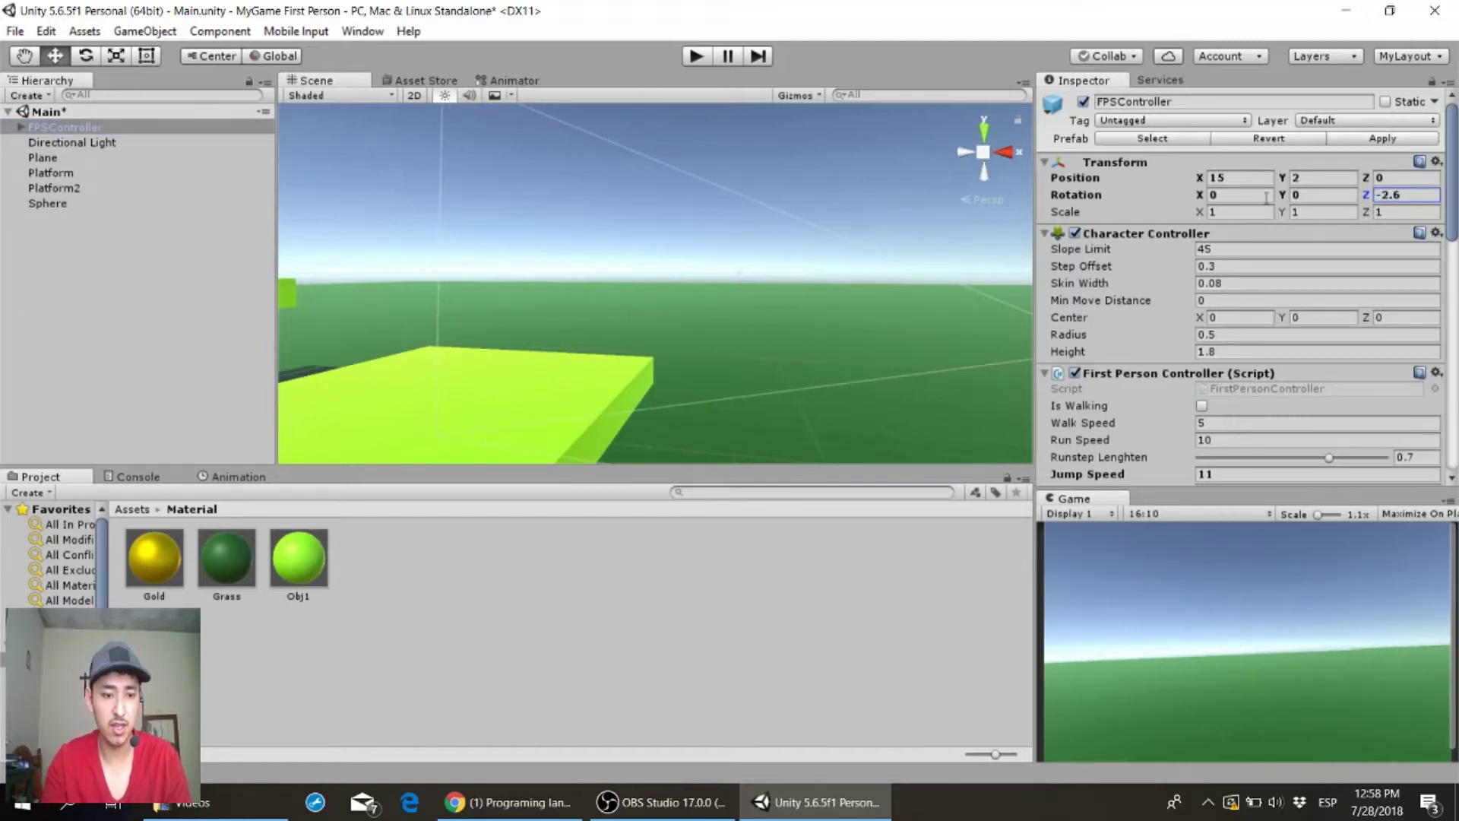
left_click_drag(1200, 196, 1118, 213)
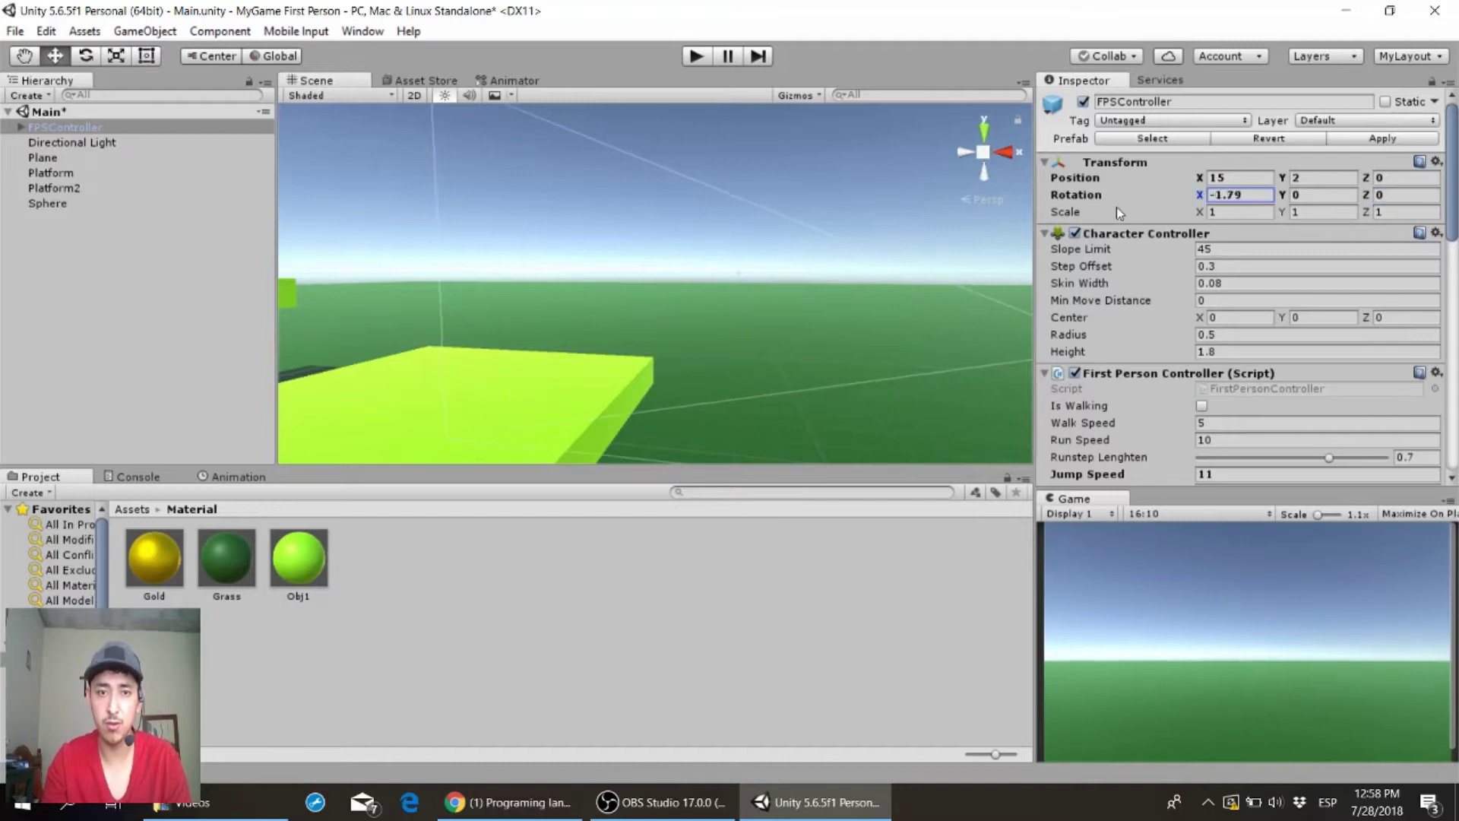
type("0")
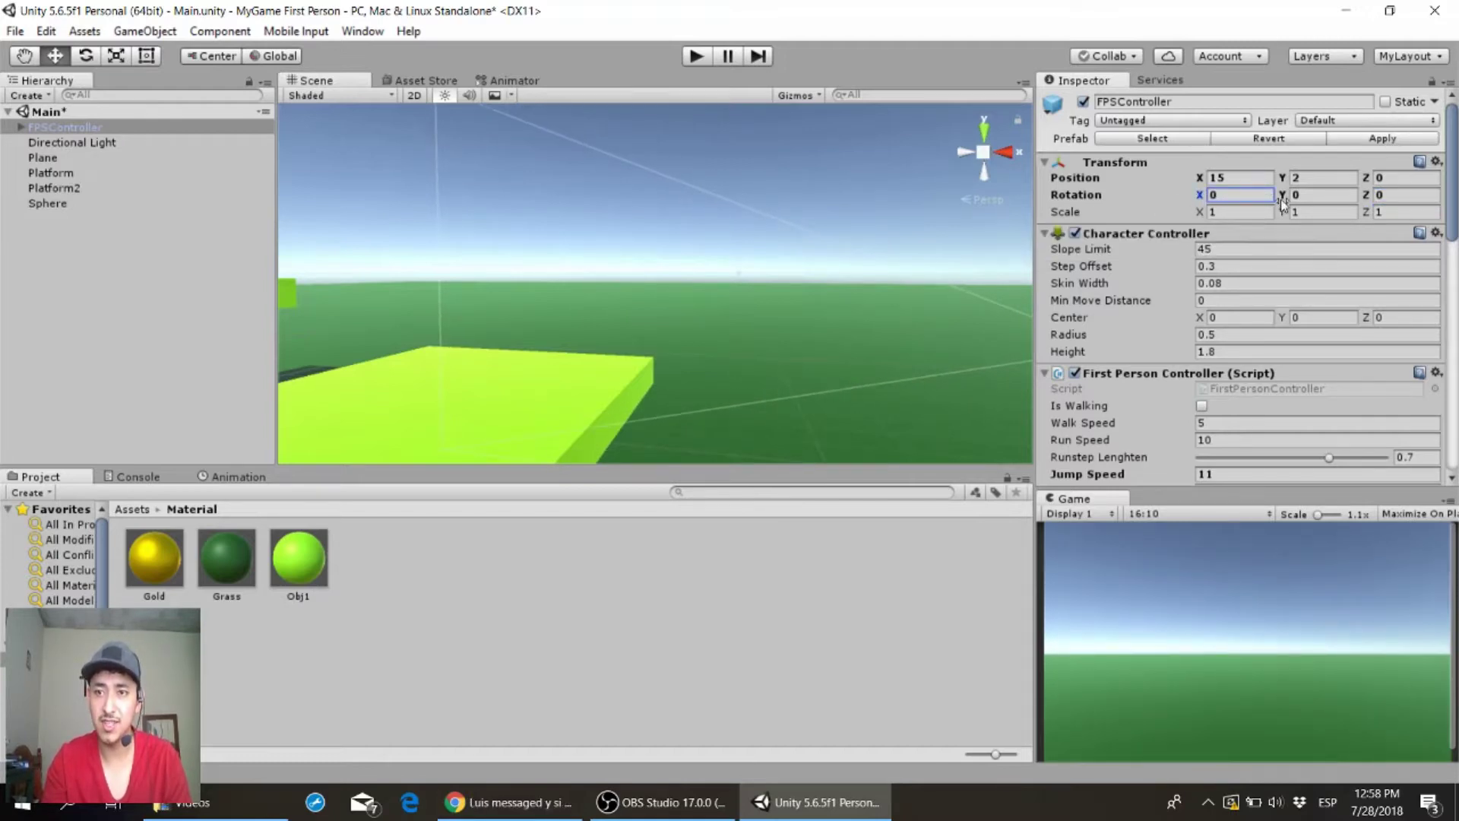
left_click_drag(1286, 199, 888, 245)
left_click(1336, 212)
left_click(1327, 195)
type("-90")
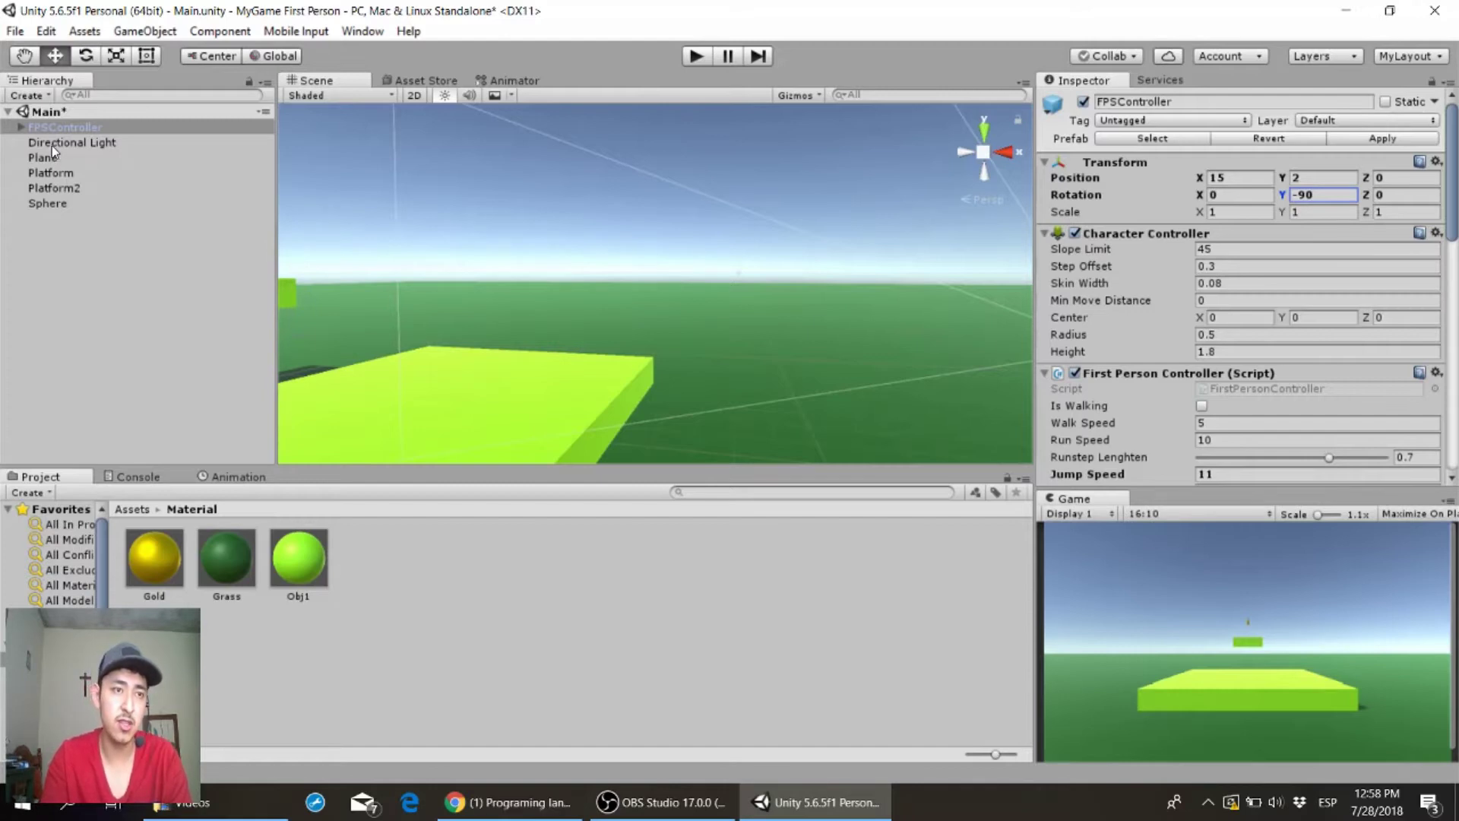
- Rename the ground Plane to Grass in the Inspector
left_click(49, 175)
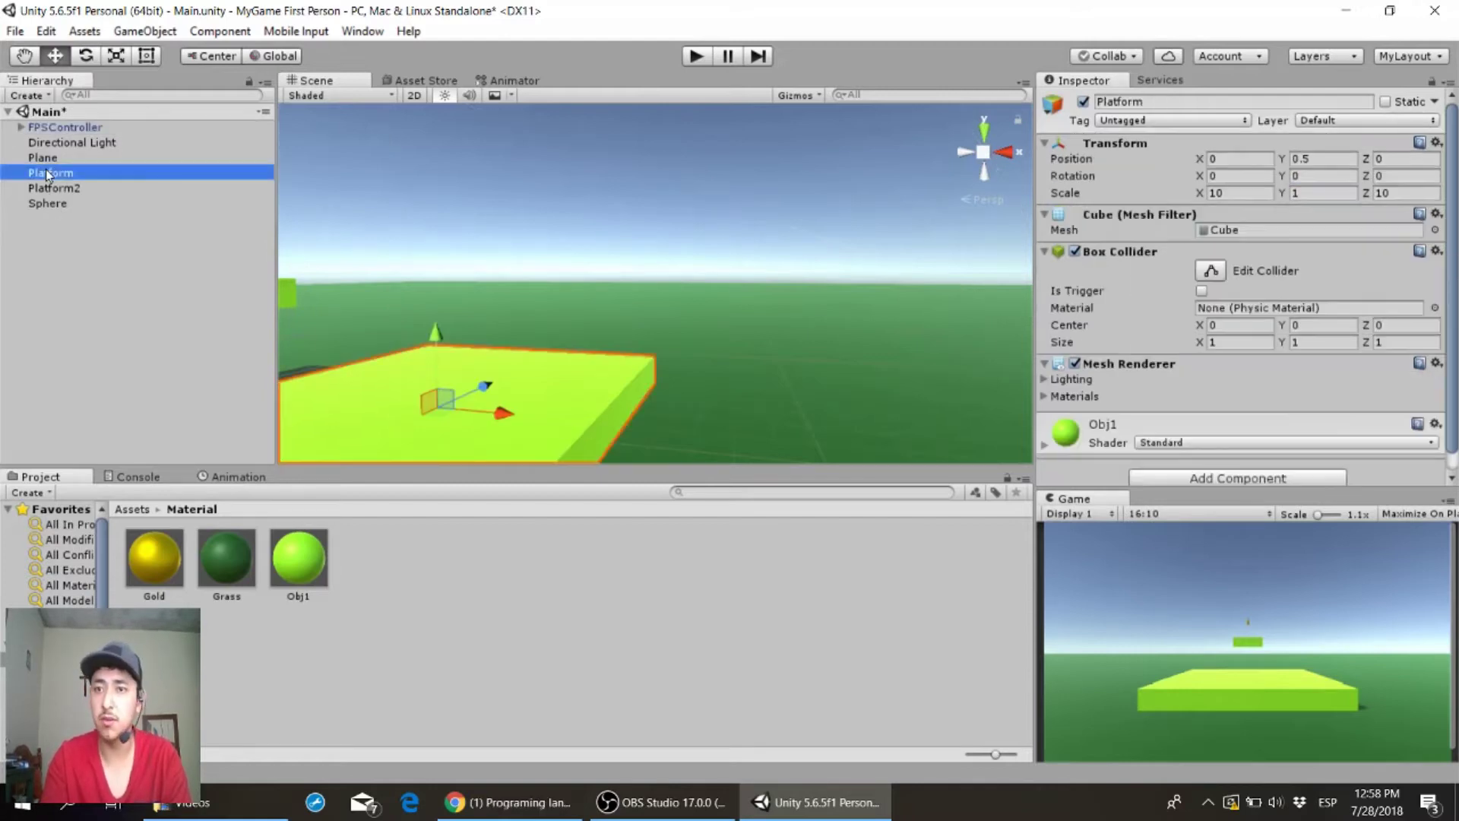
left_click(43, 159)
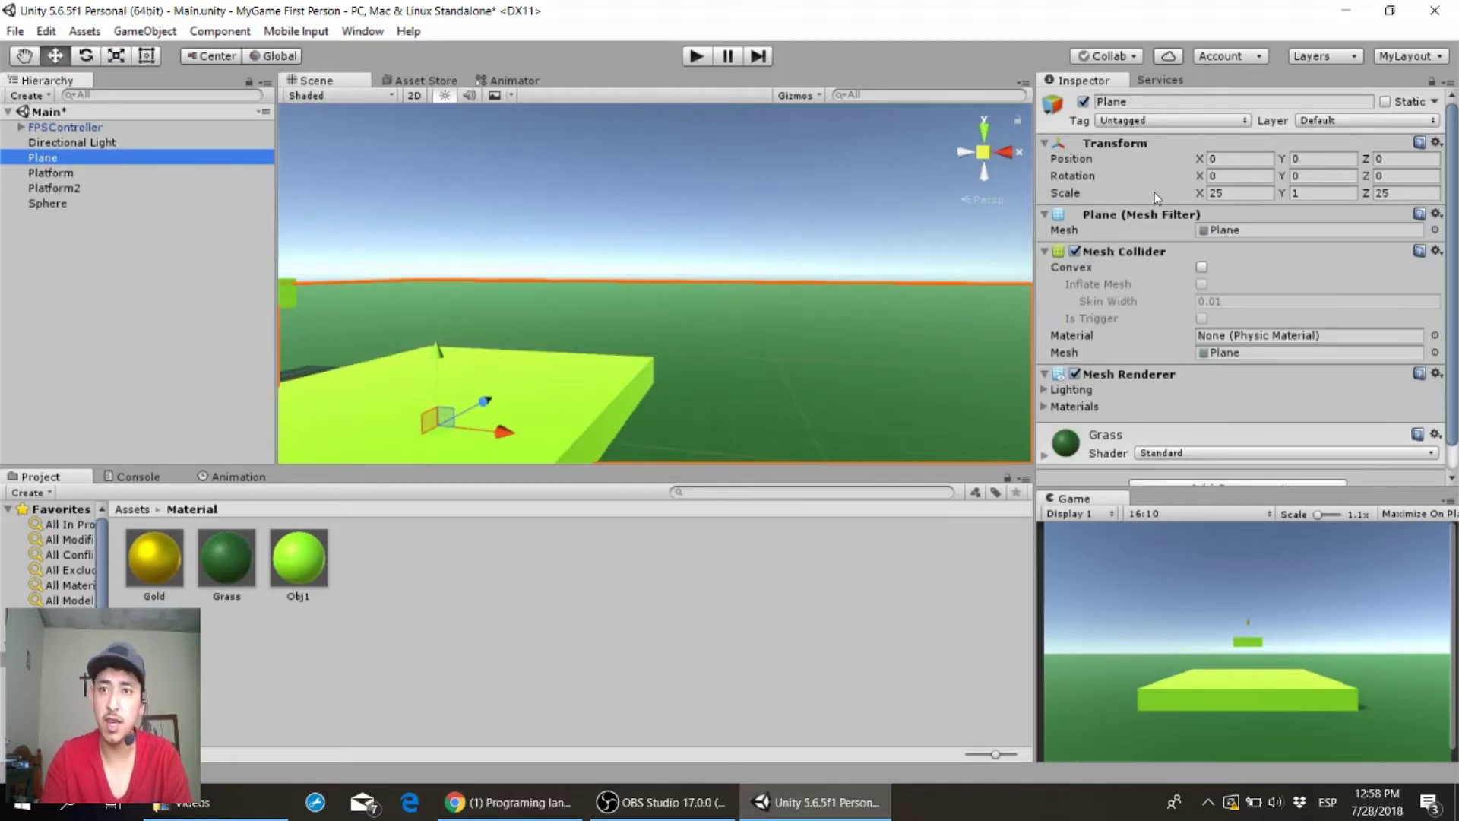
left_click(1194, 102)
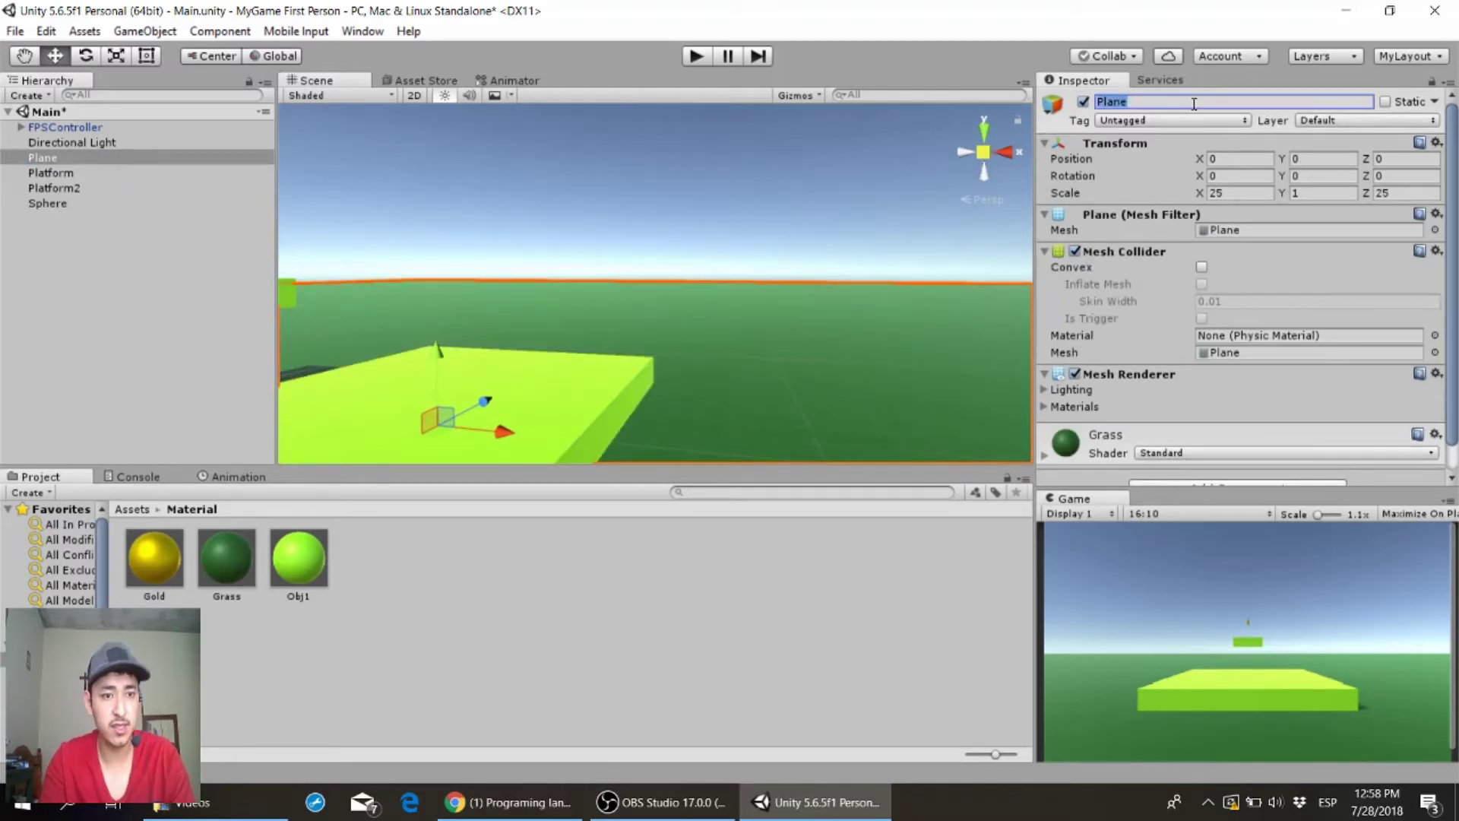
type("Gra")
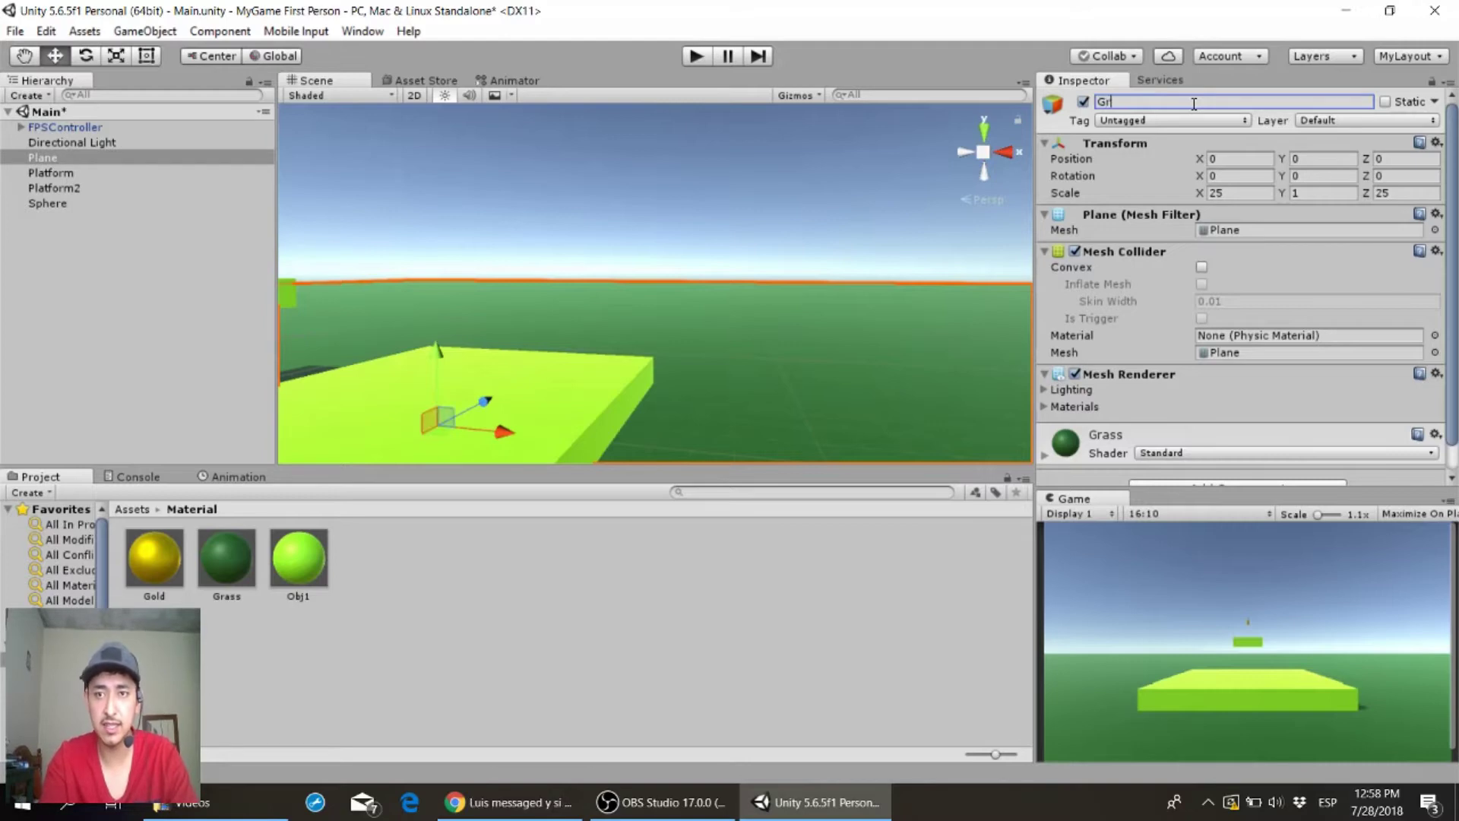
type("s")
key("Return")
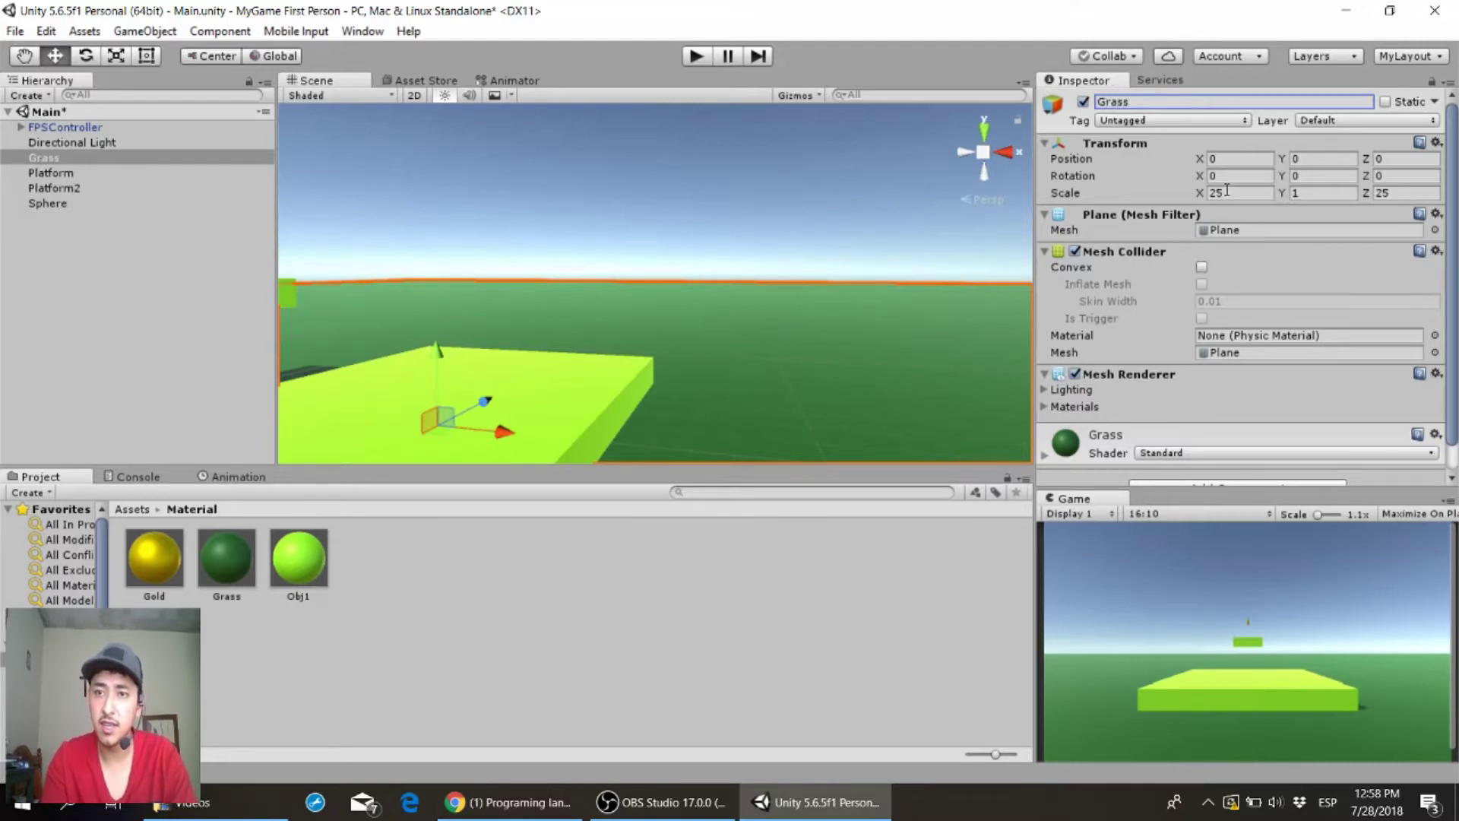
- Set the Grass plane's Scale X and Z to 5, giving 5, 1, 5
left_click(1232, 192)
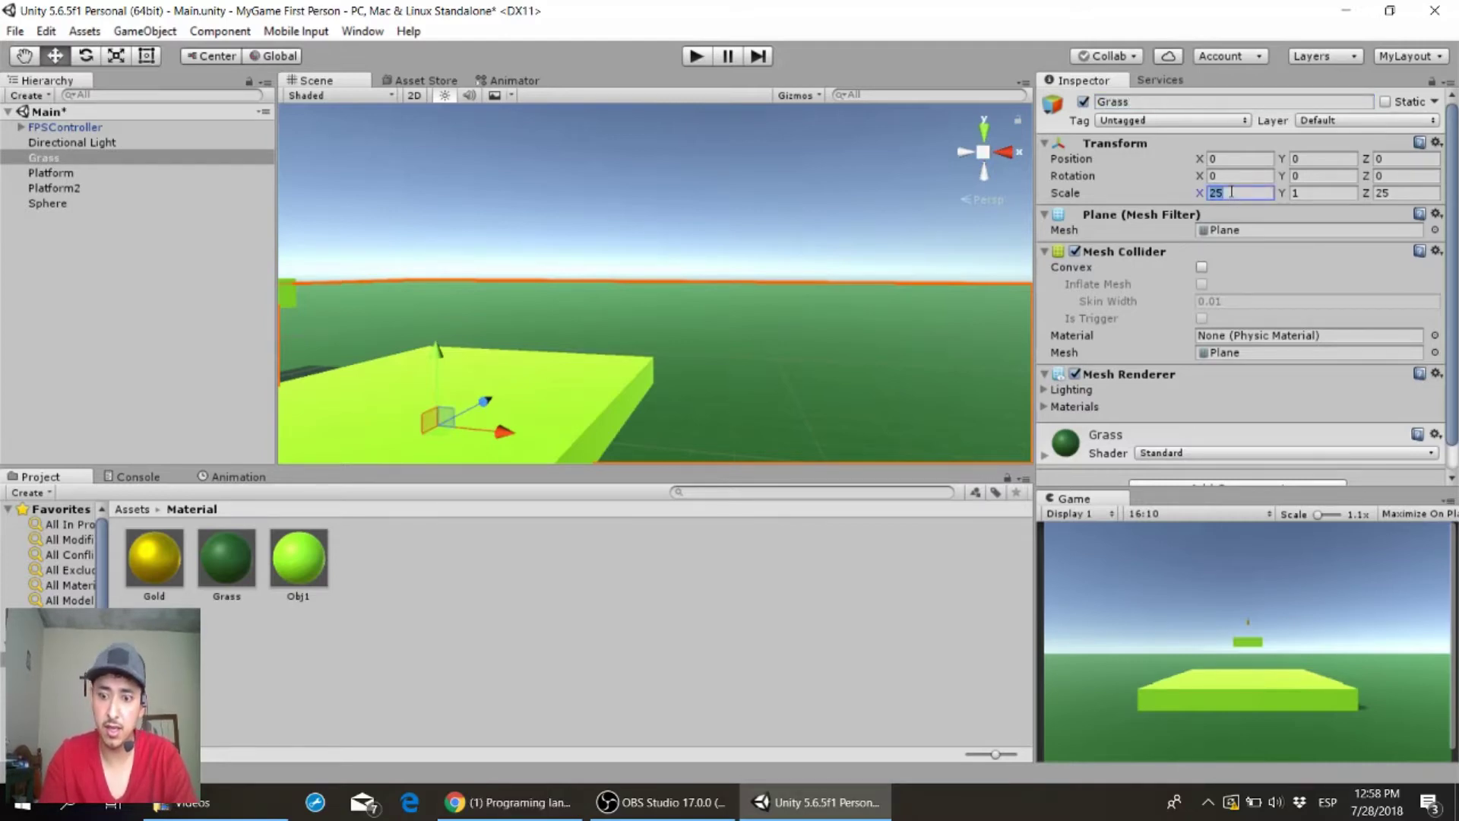
type("15")
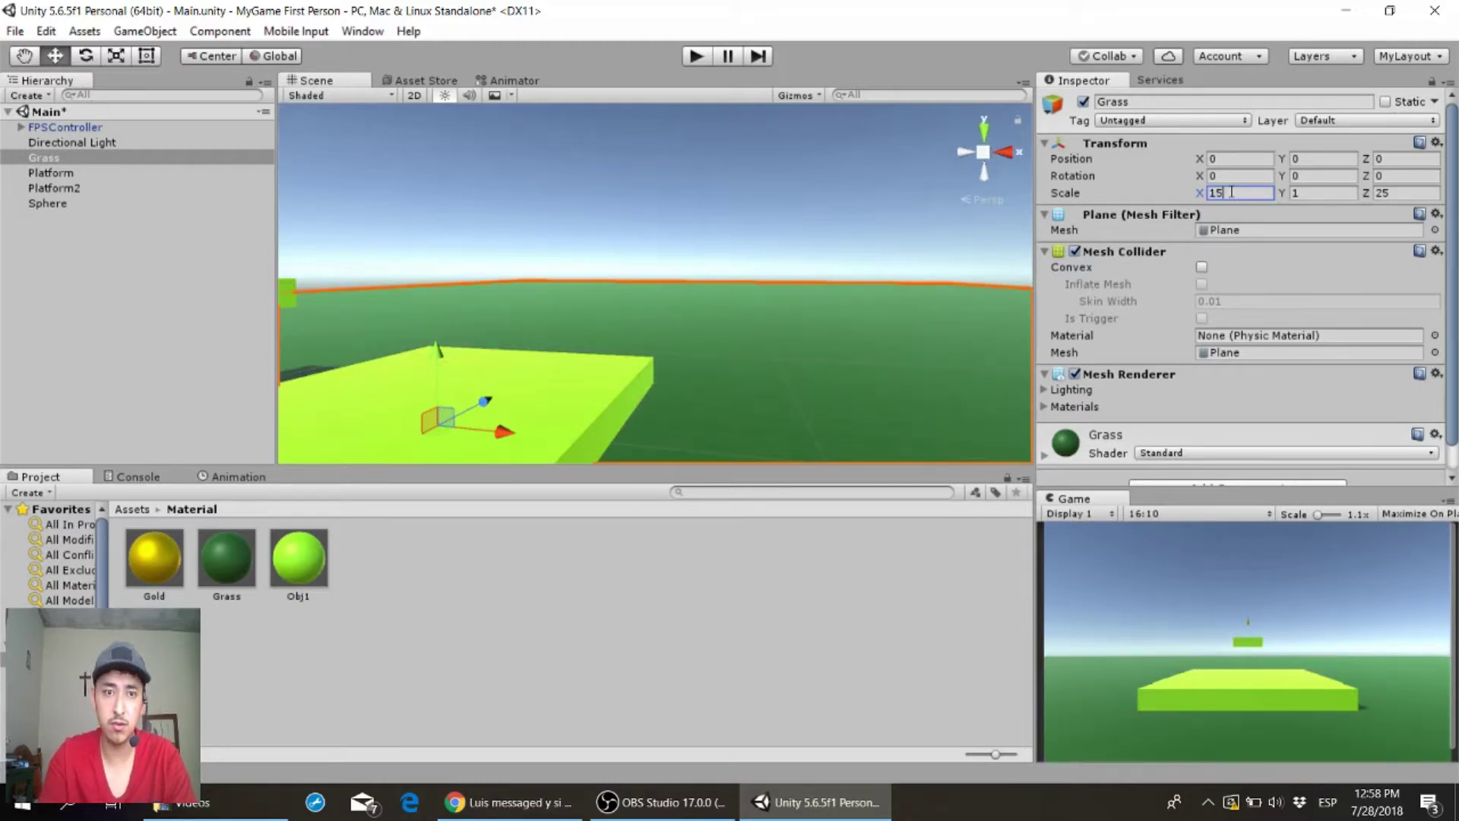
key("Tab")
type("15")
left_click(1234, 194)
type("10")
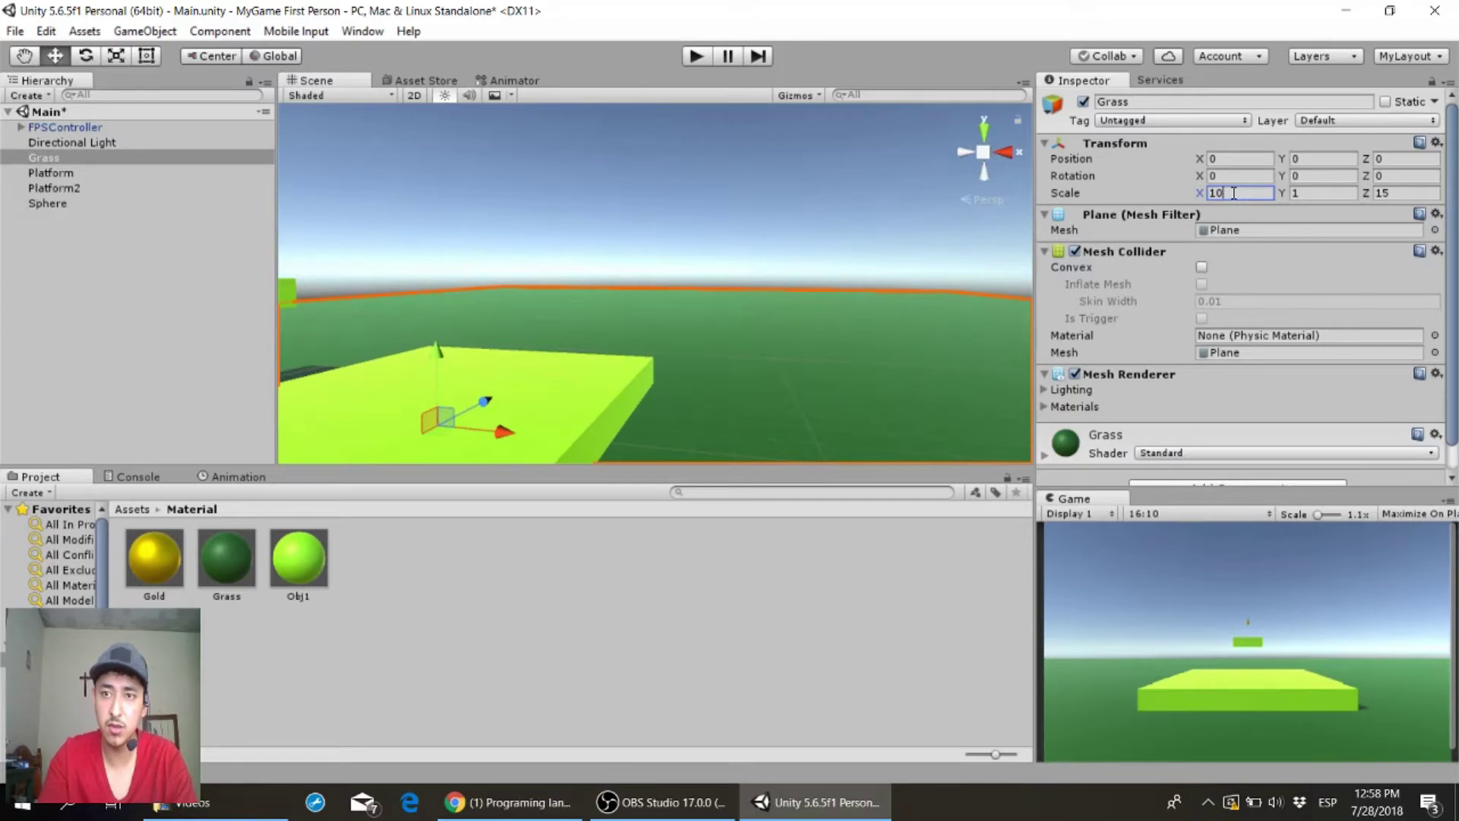
key("Tab")
type("10")
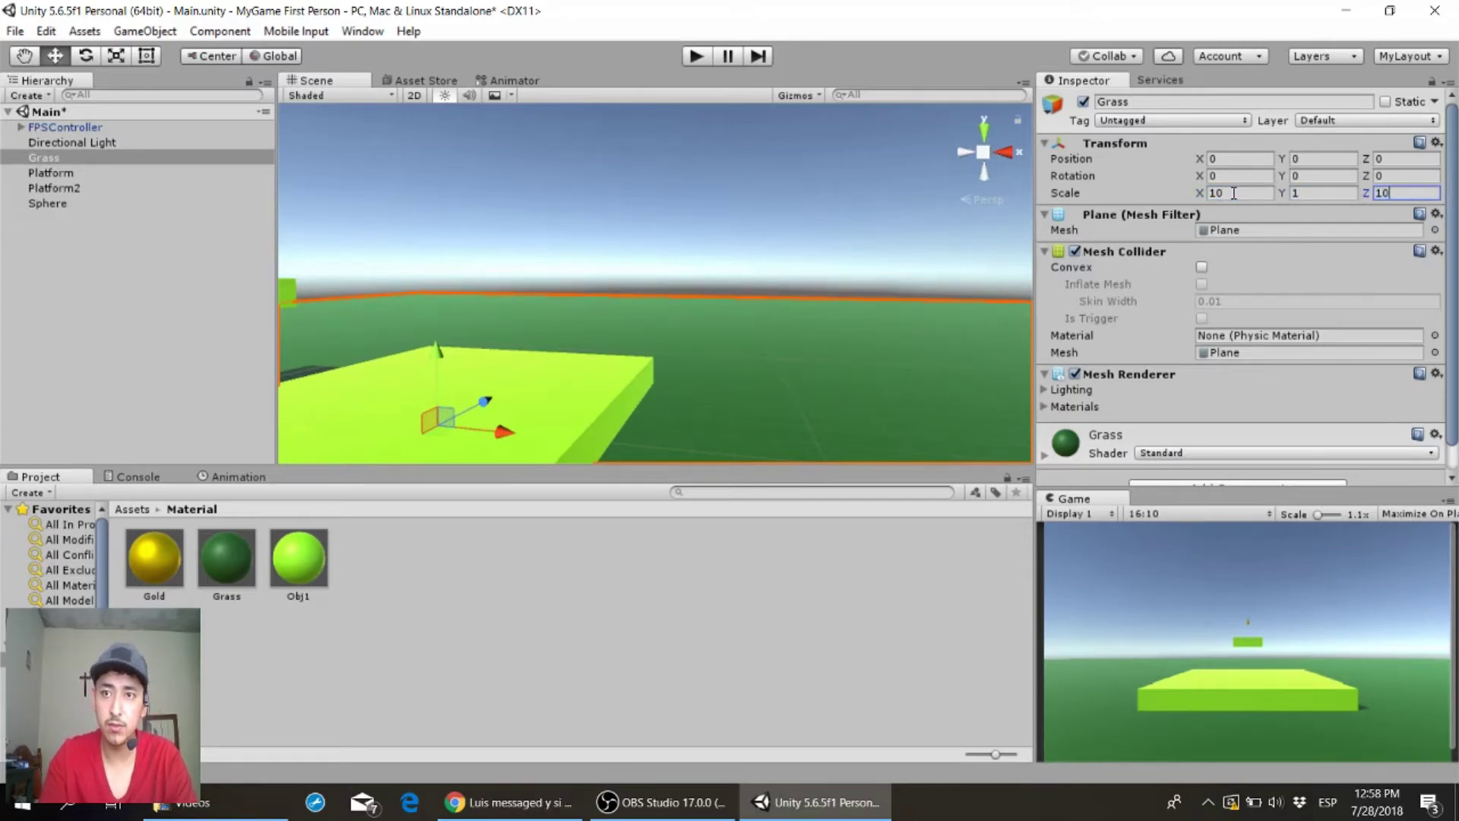
key("BackSpace")
key("BackSpace")
type("5")
key("Tab")
key("Tab")
type("5")
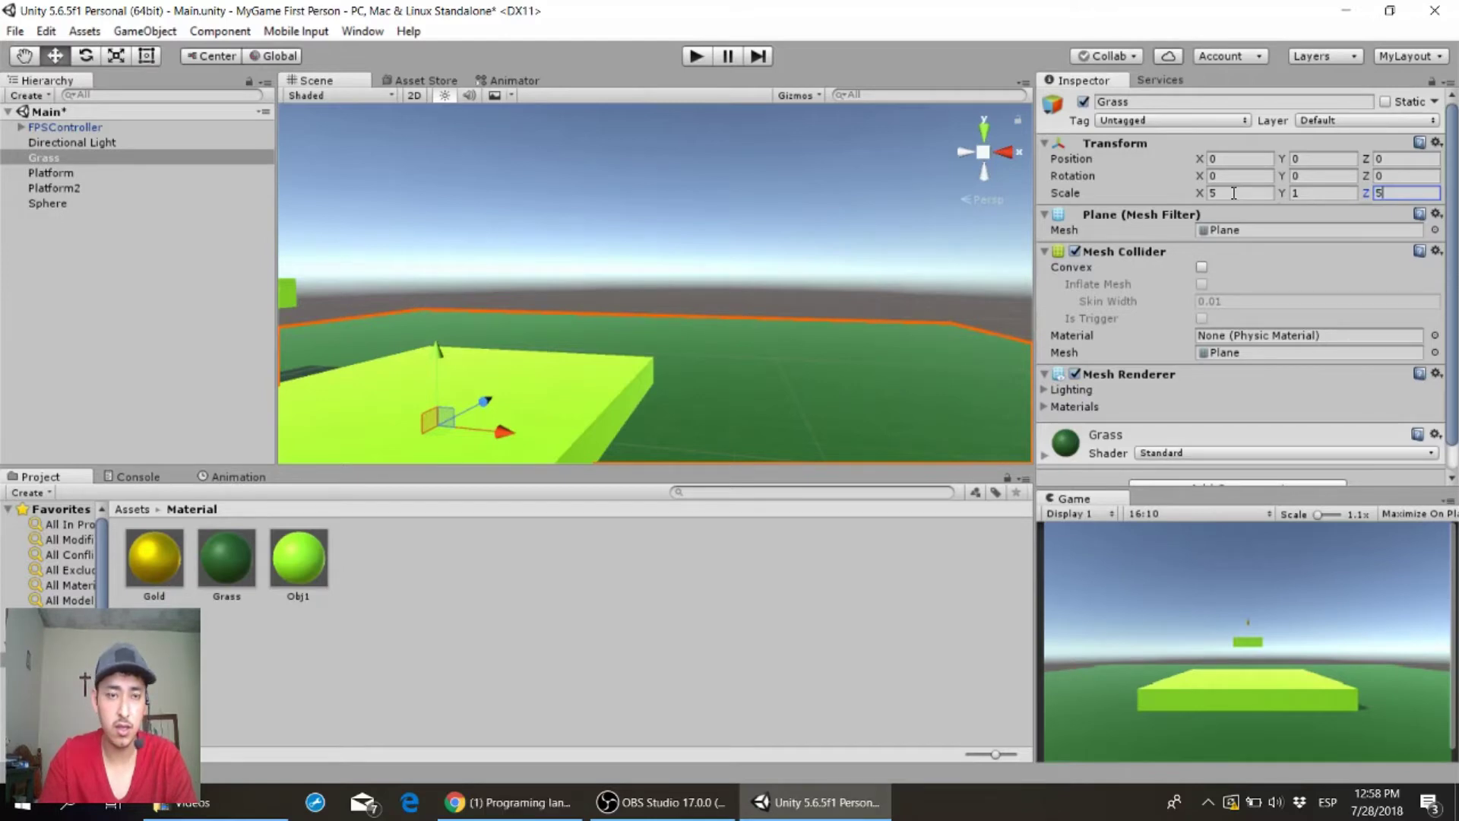
mouse_move(874, 260)
left_mouse_down("alt")
mouse_move(235, 341)
mouse_move(593, 424)
left_mouse_up("alt")
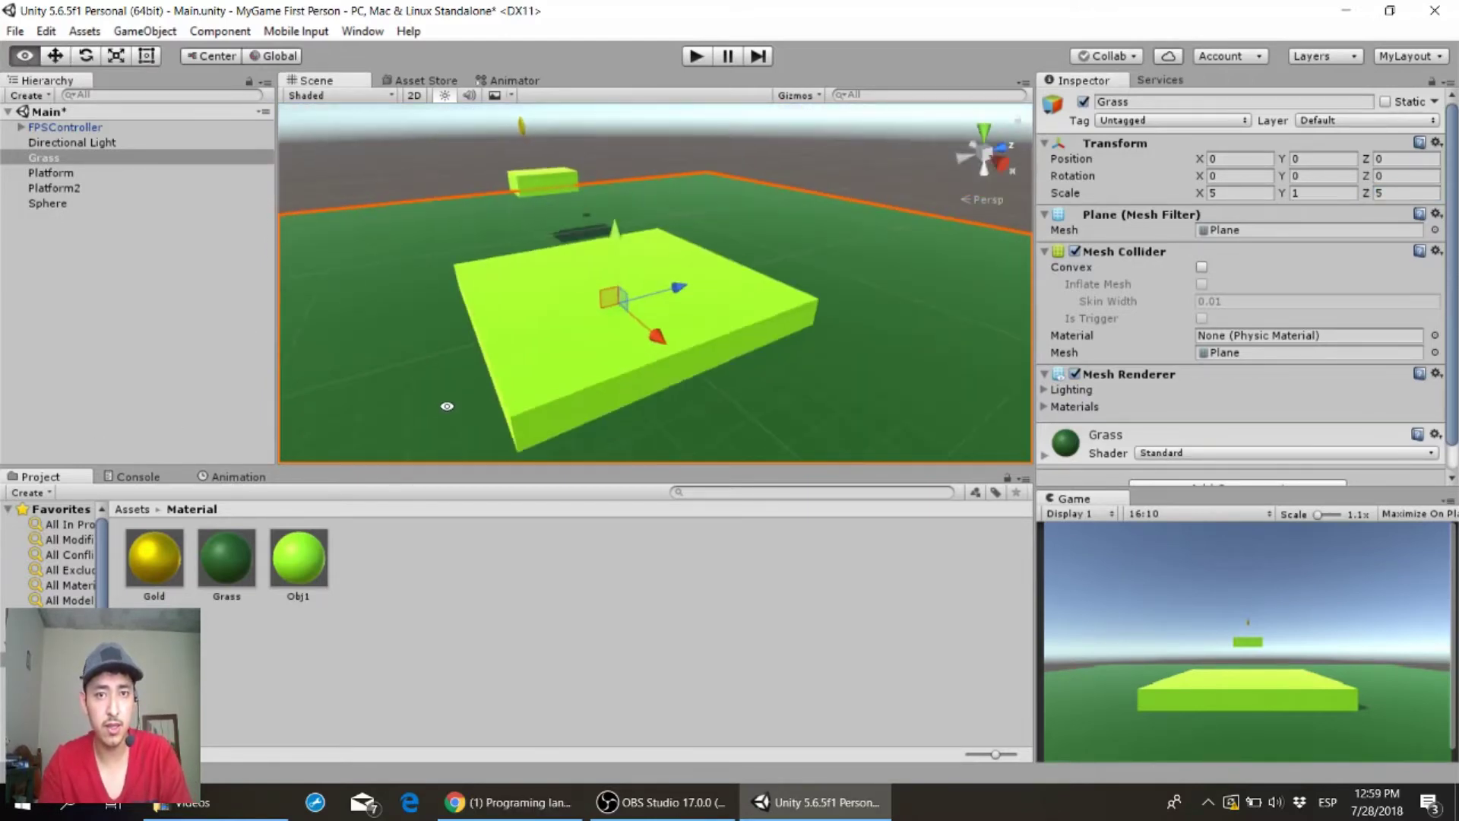
- Zoom the Scene view out to show the whole Grass ground, then maximise the Game view
scroll(881, 287, "down", 2)
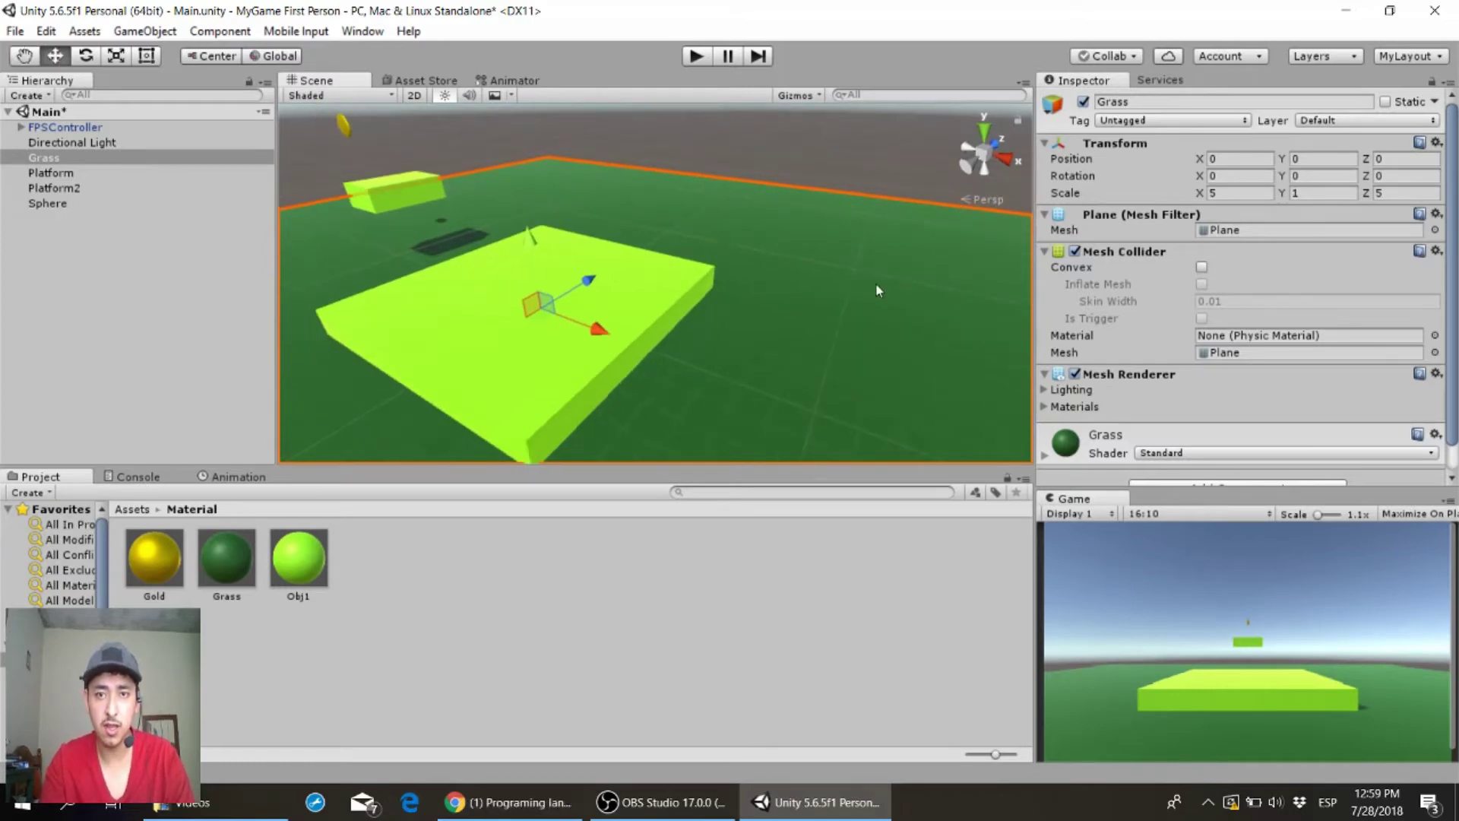
scroll(878, 289, "down", 1)
scroll(878, 289, "down", 1)
scroll(877, 288, "down", 2)
scroll(877, 288, "down", 1)
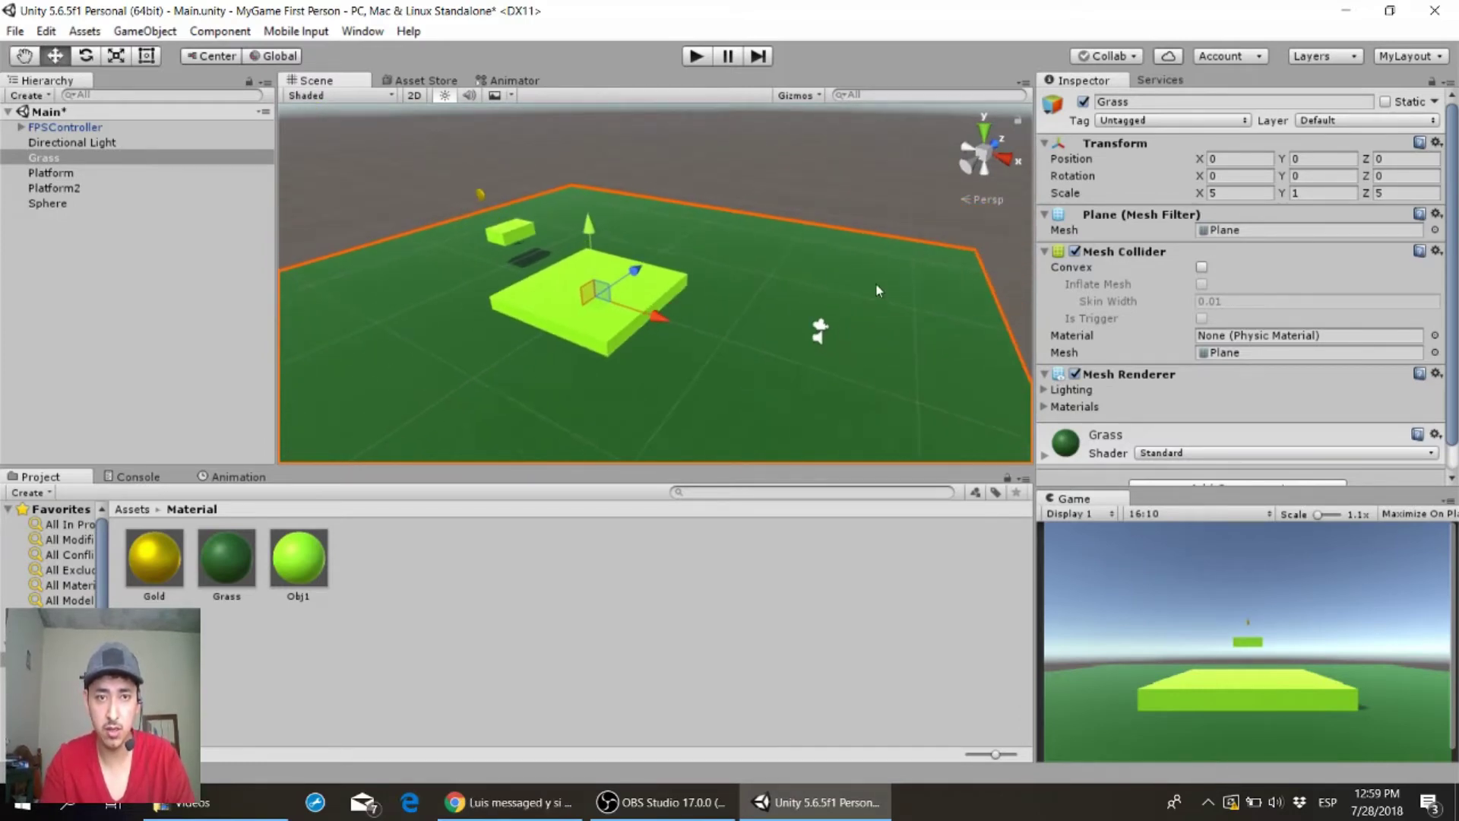
scroll(877, 288, "down", 1)
scroll(877, 289, "down", 1)
scroll(876, 288, "down", 1)
scroll(877, 289, "down", 1)
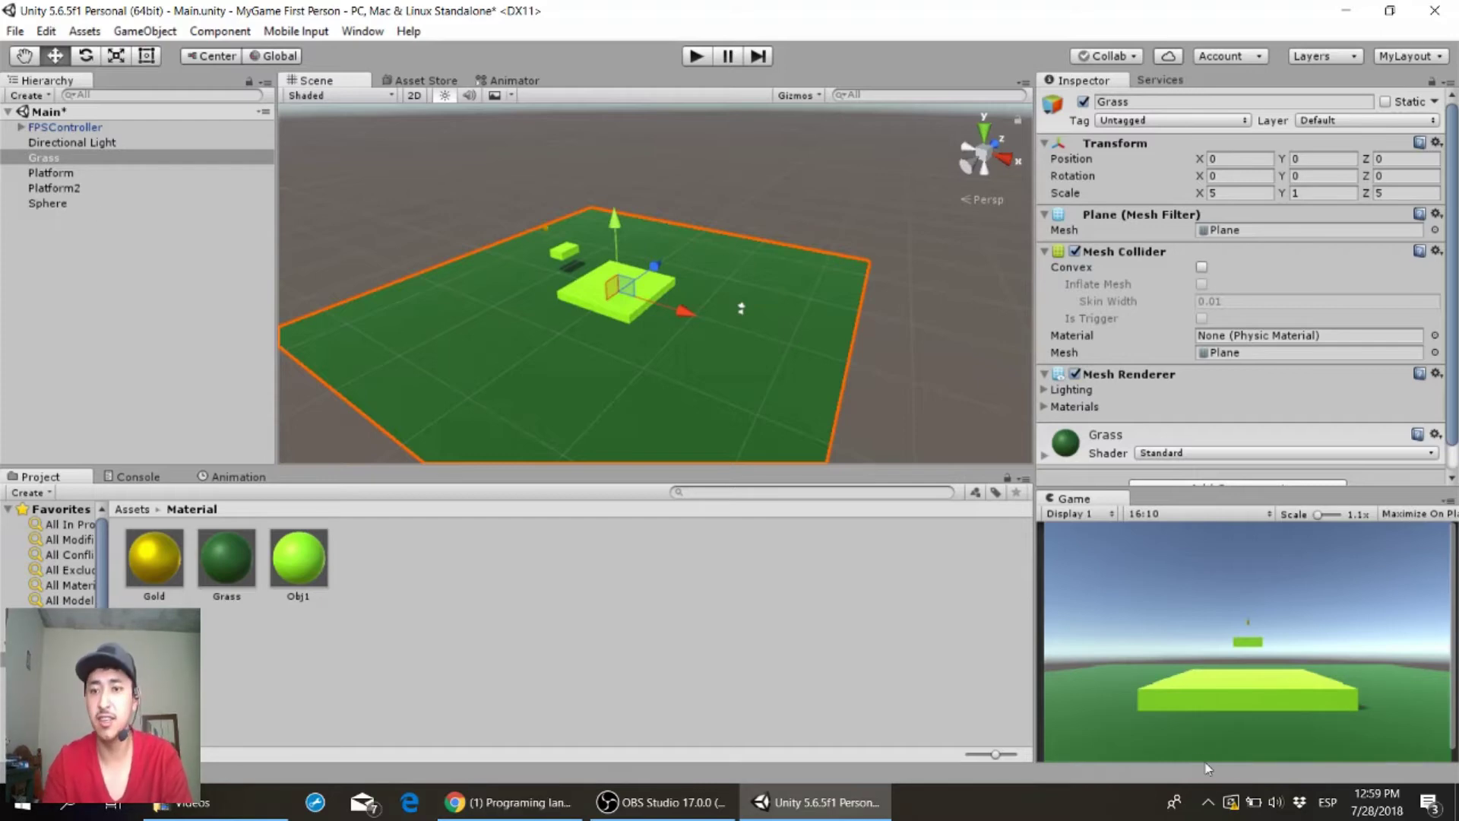
key("shift+space")
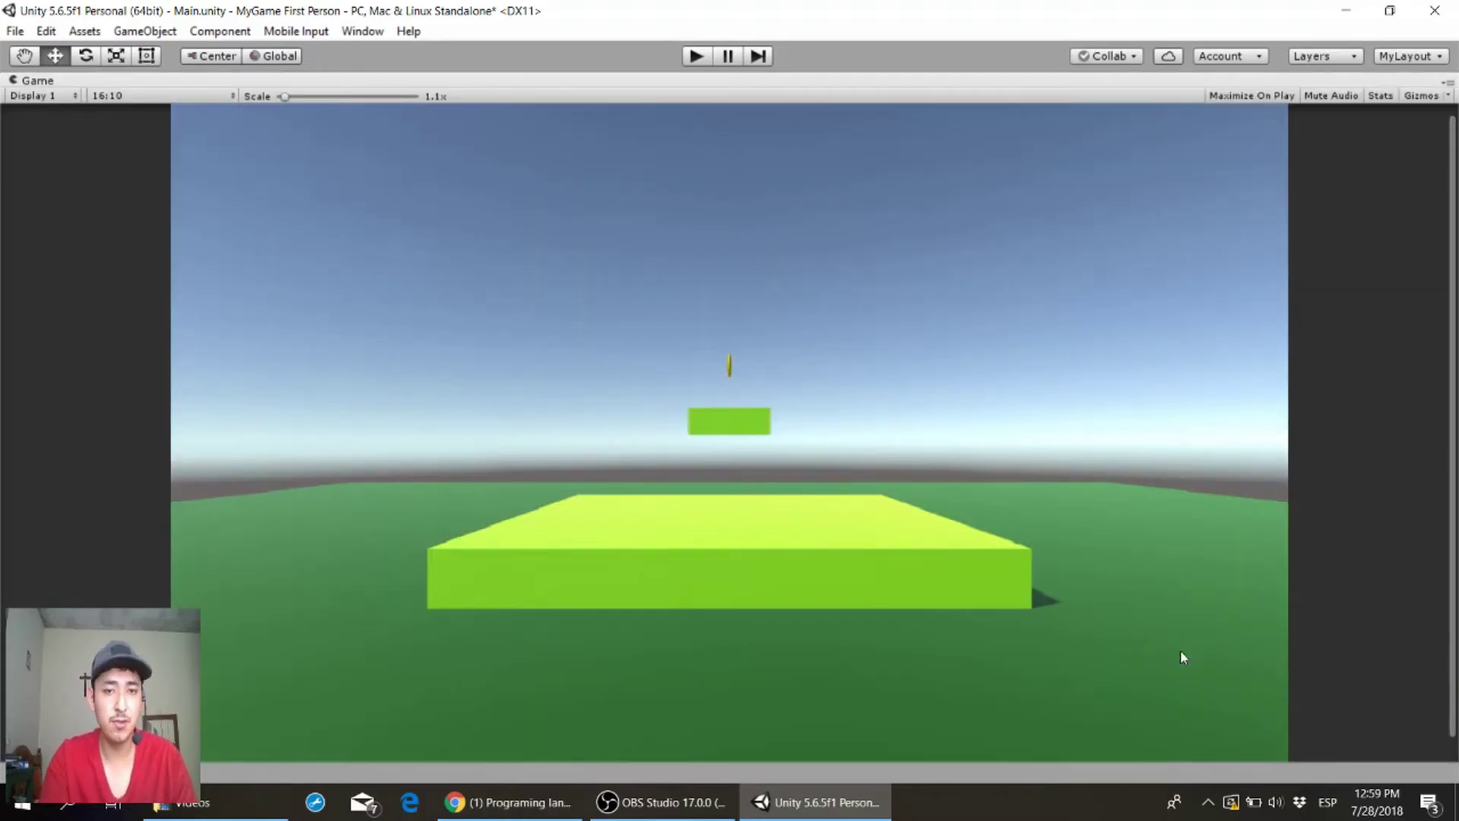
key("shift+space")
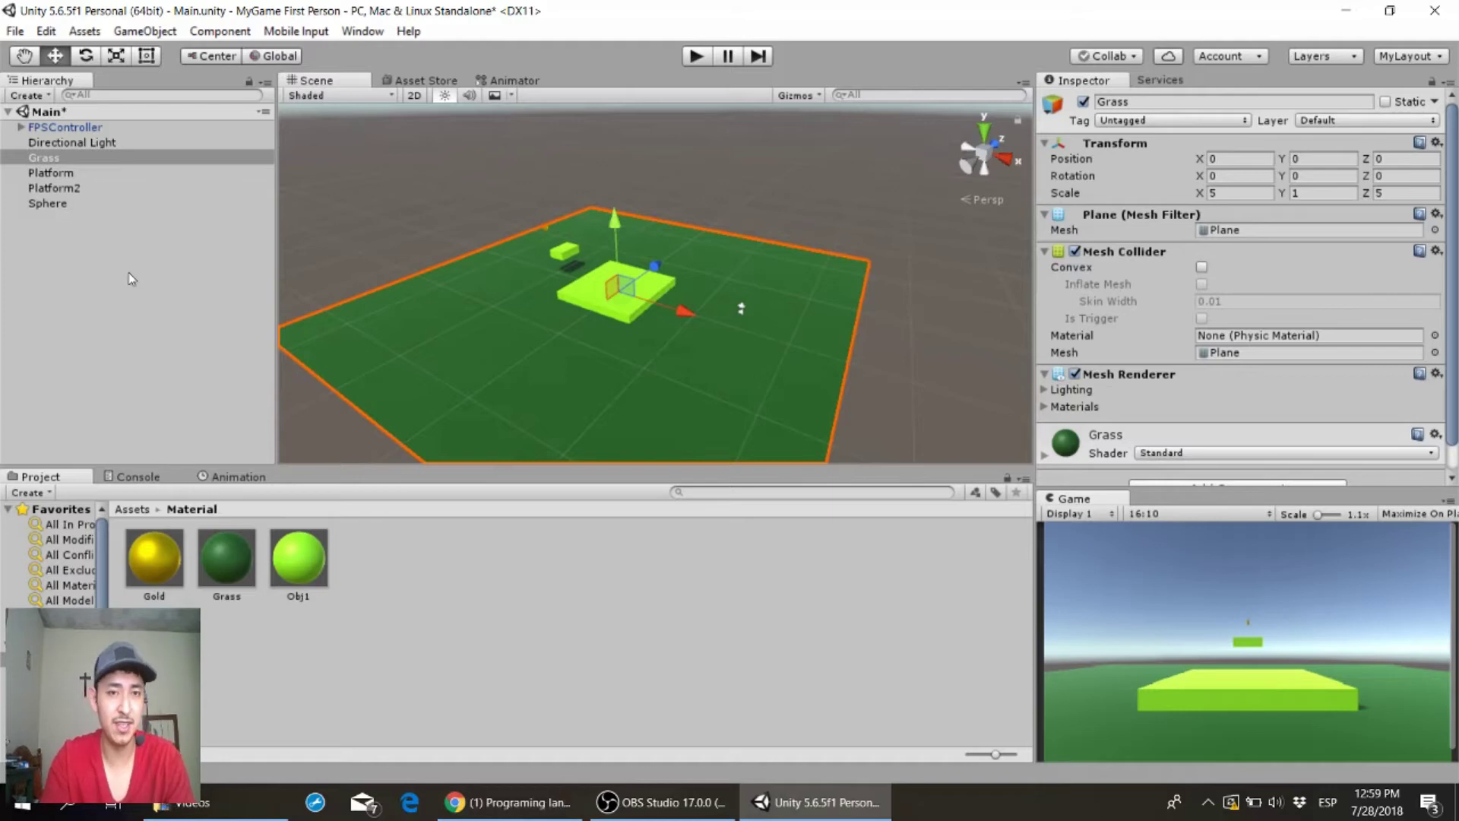
- Duplicate the original Platform and move the first copy toward the Grass ground's near edge
left_click(55, 189)
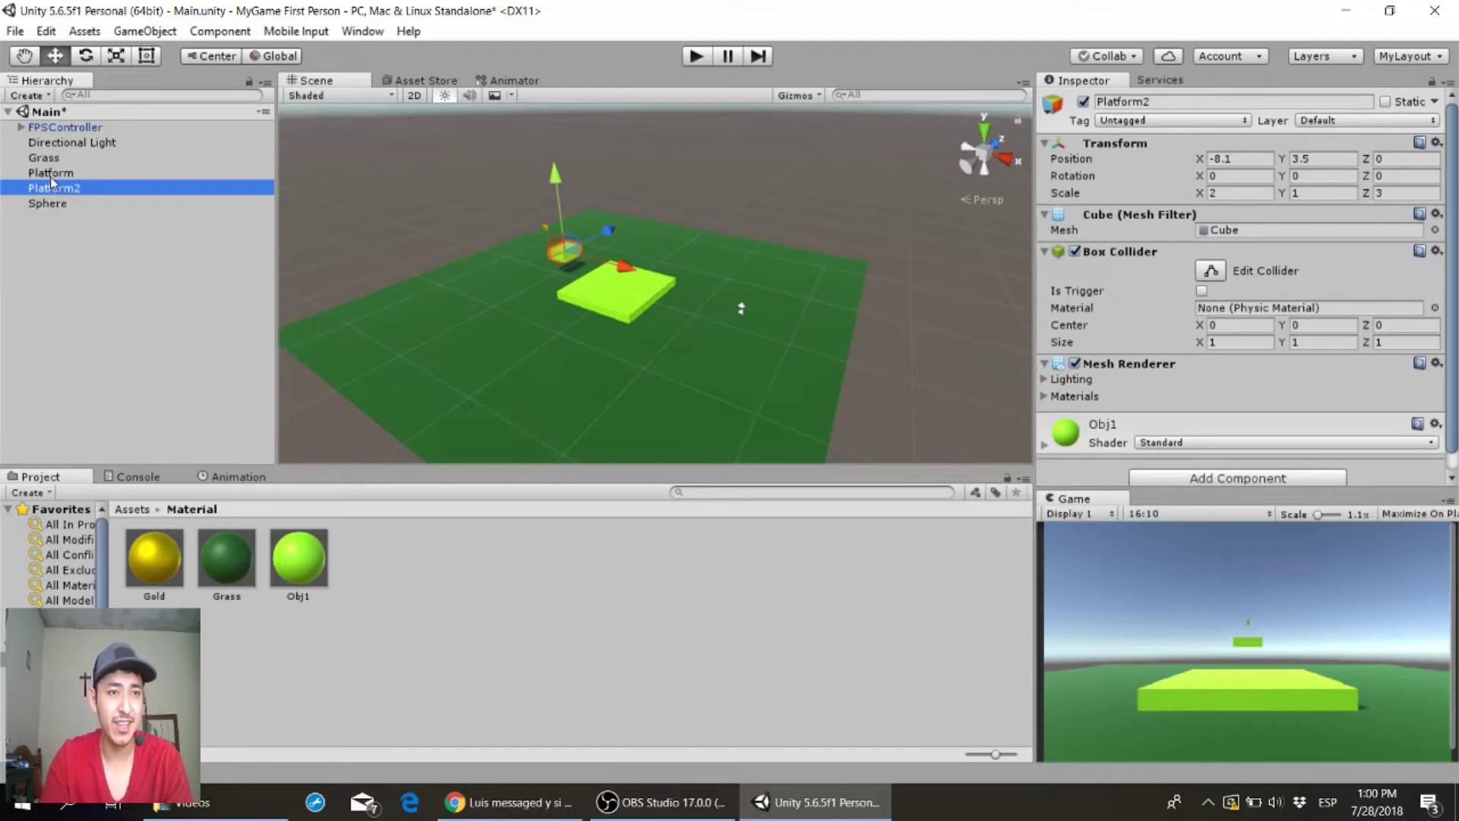
left_click(48, 174)
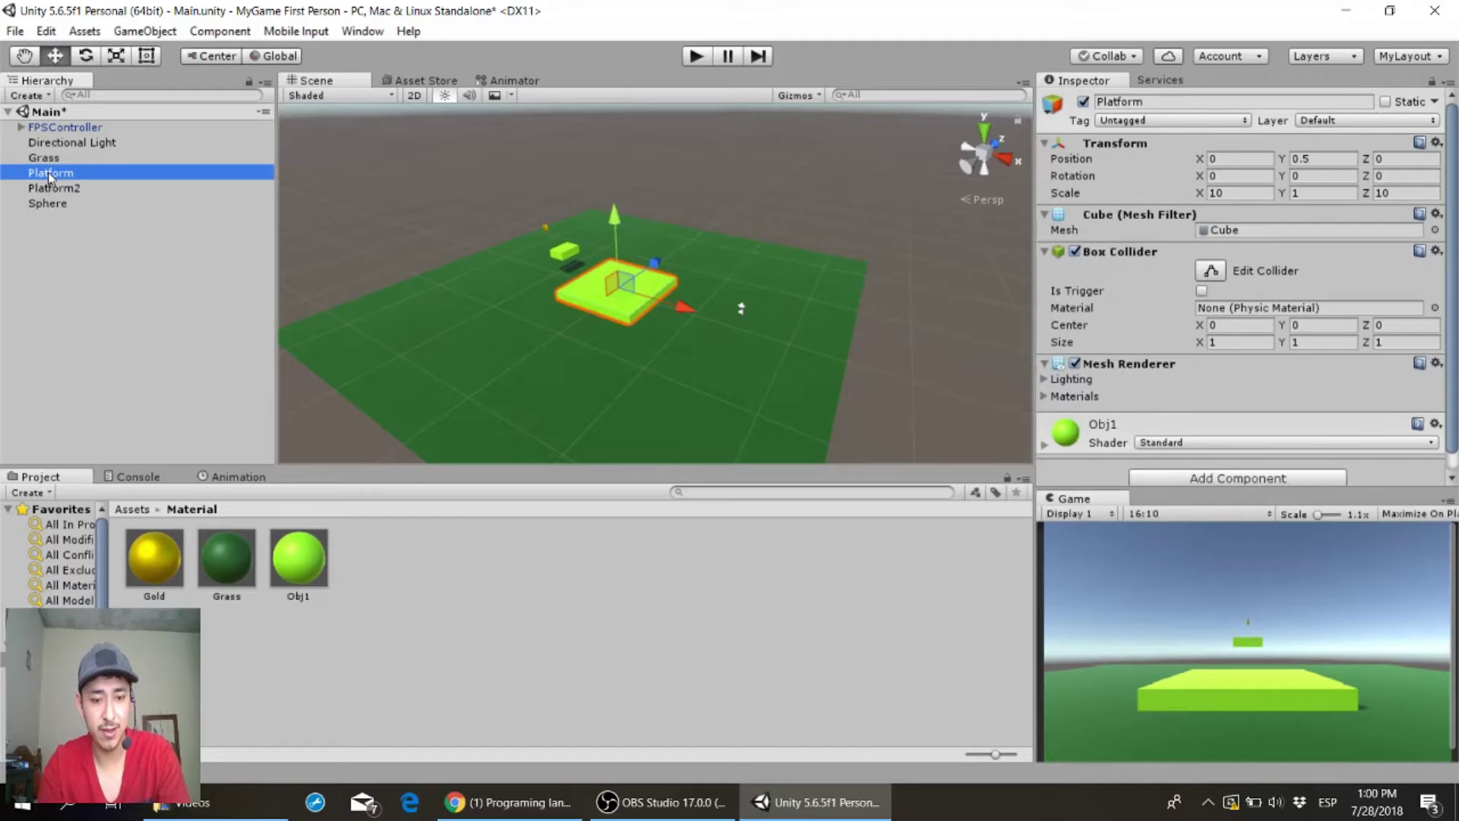
key("ctrl+d")
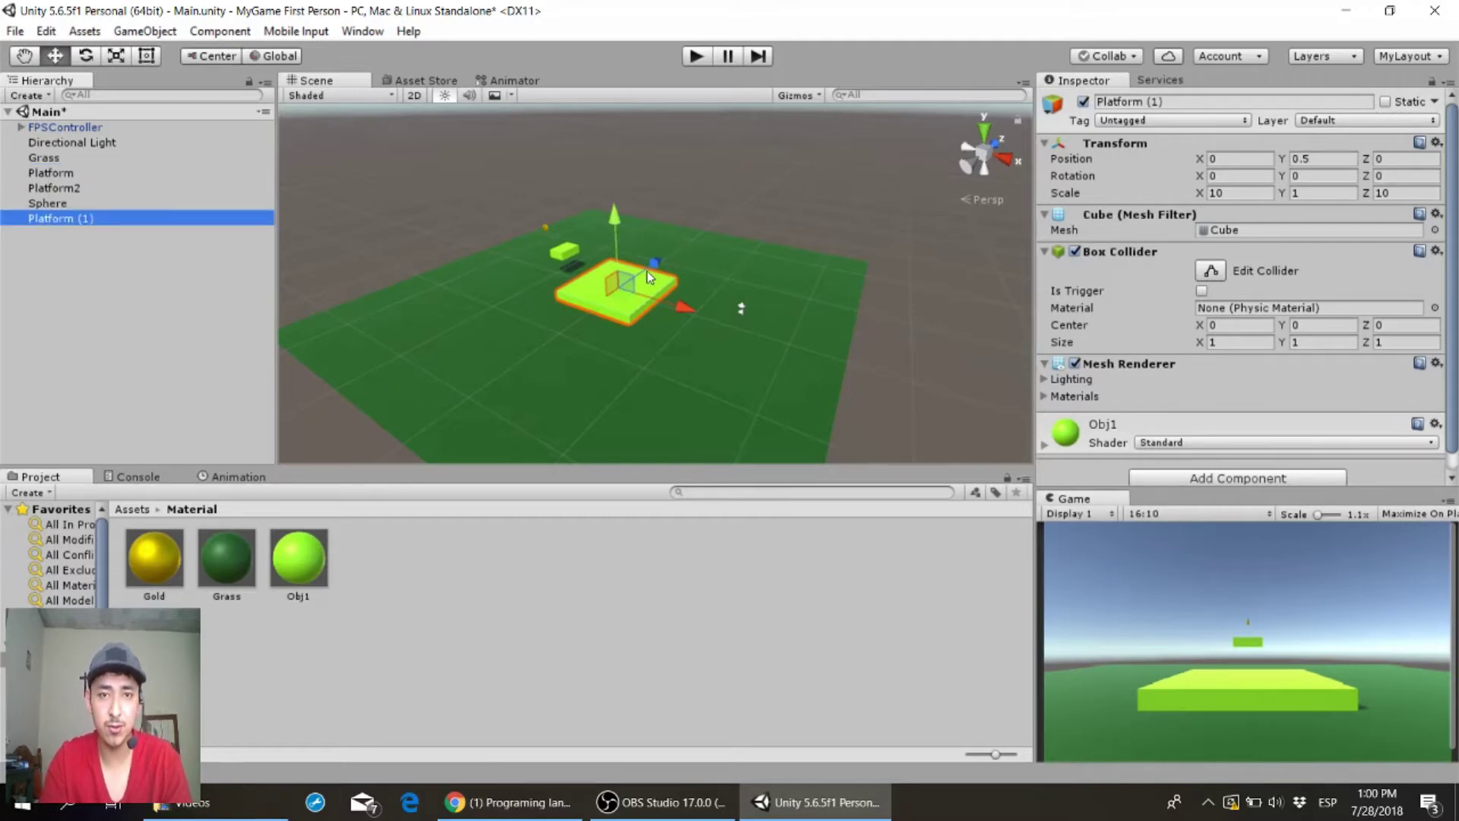
left_click_drag(647, 268, 554, 324, "ctrl")
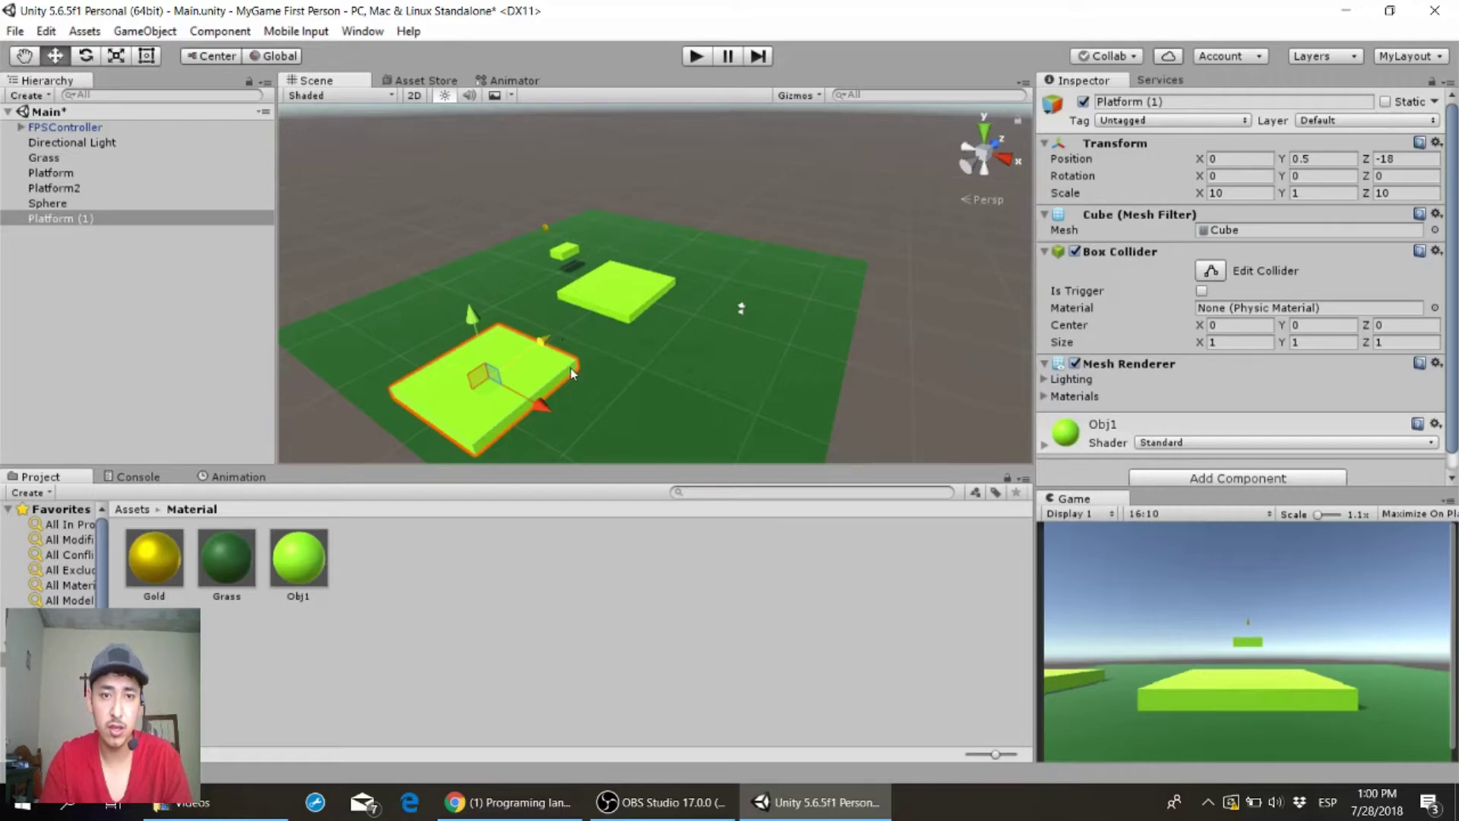
left_click_drag(535, 409, 537, 415, "ctrl")
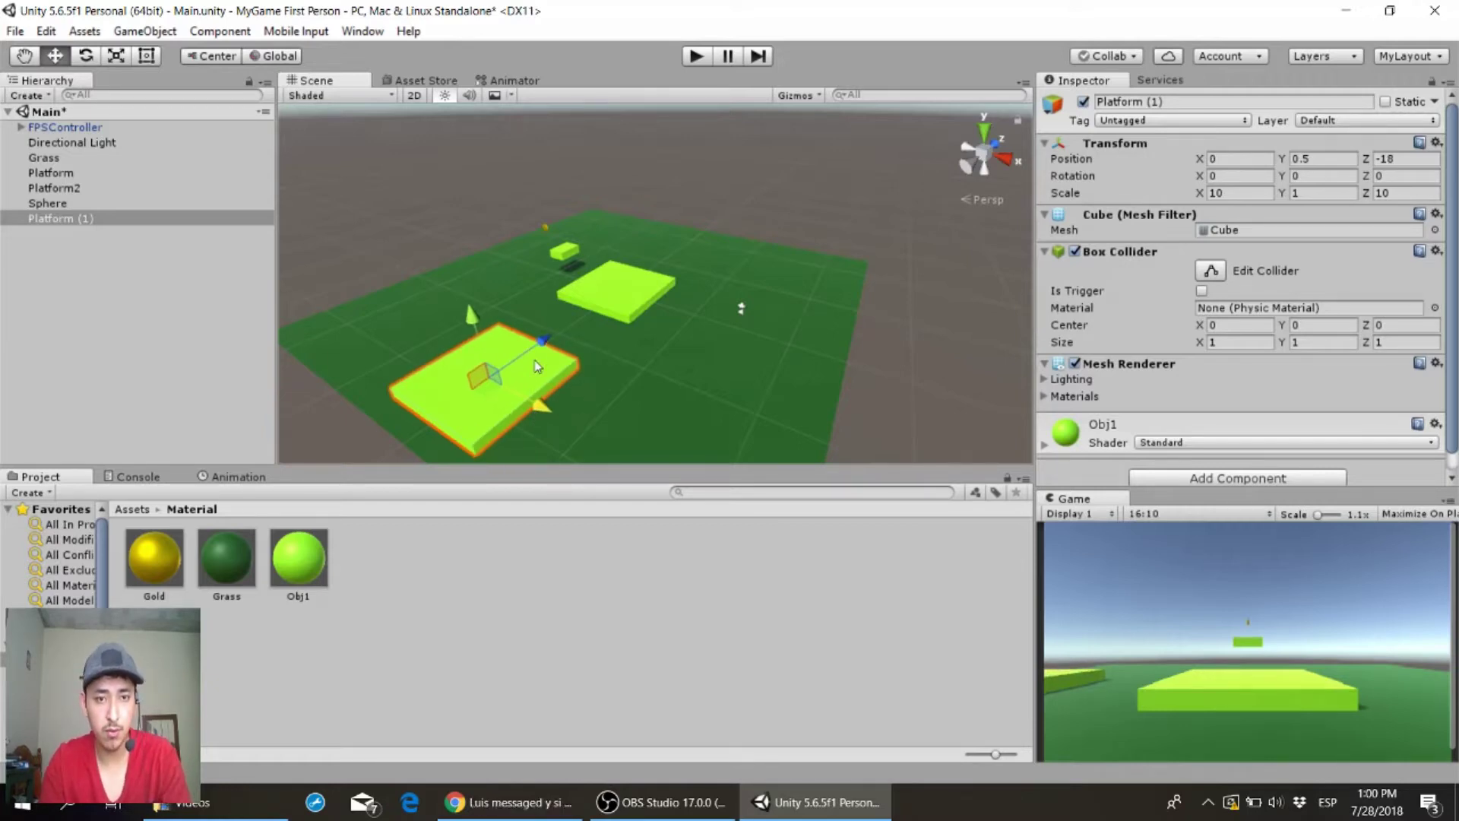
- Make two more Platform copies, sliding one right and placing the third at 17, 0.5, -2
key("ctrl+d")
left_click_drag(538, 413, 693, 445, "ctrl")
key("ctrl+d")
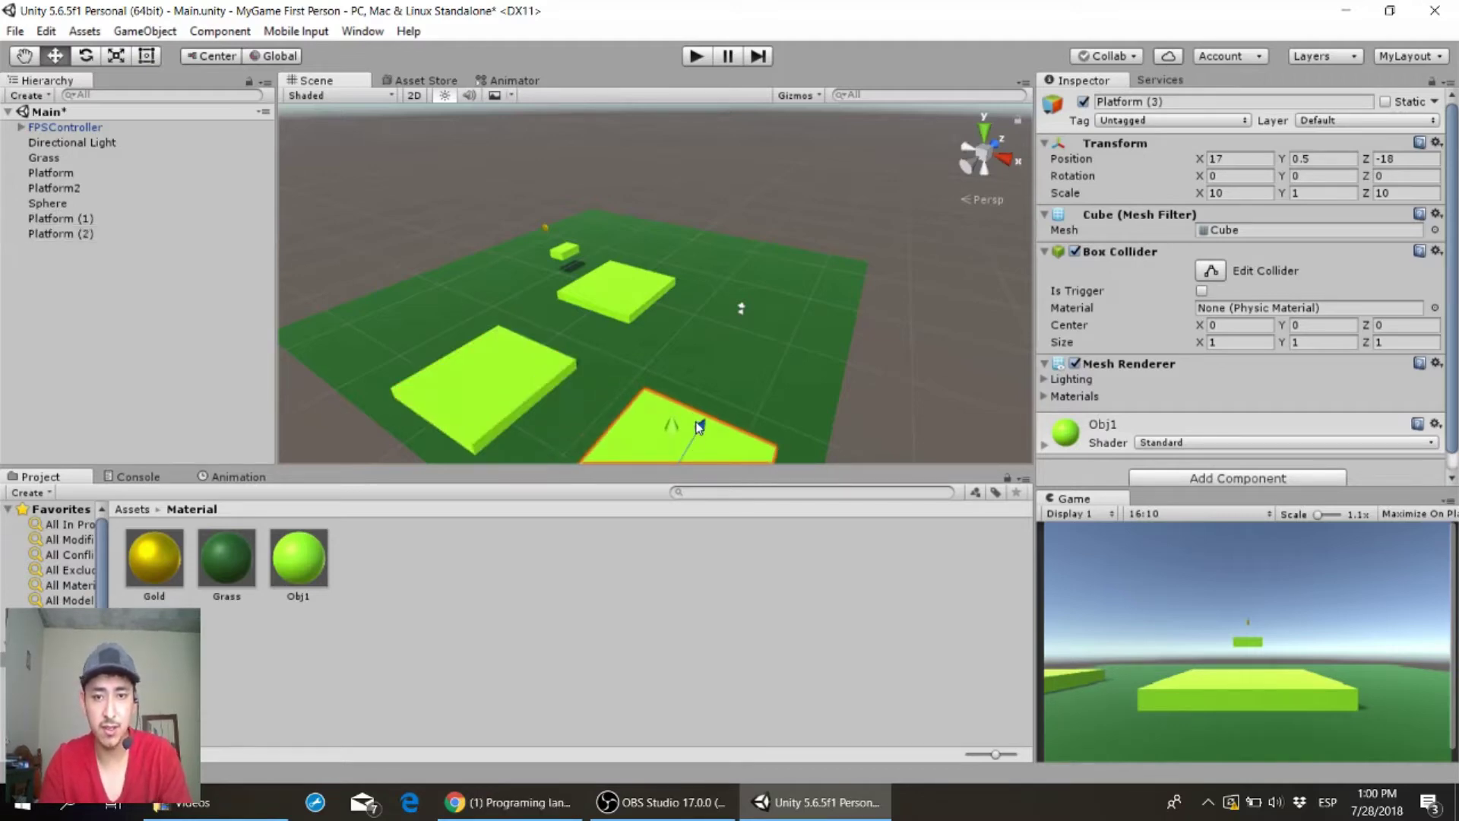
left_click_drag(706, 428, 846, 228, "ctrl")
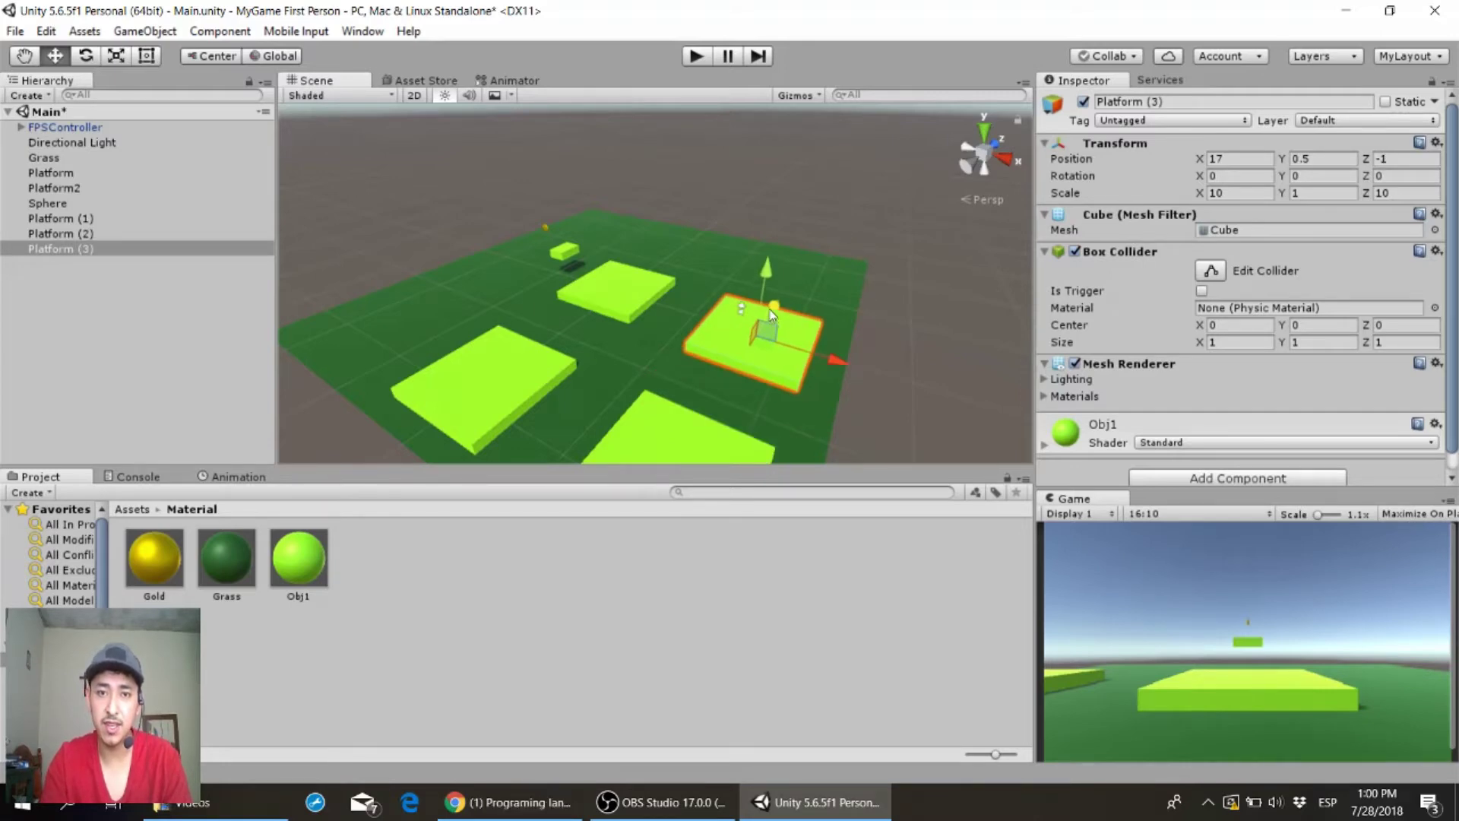
left_click_drag(769, 309, 775, 315, "ctrl")
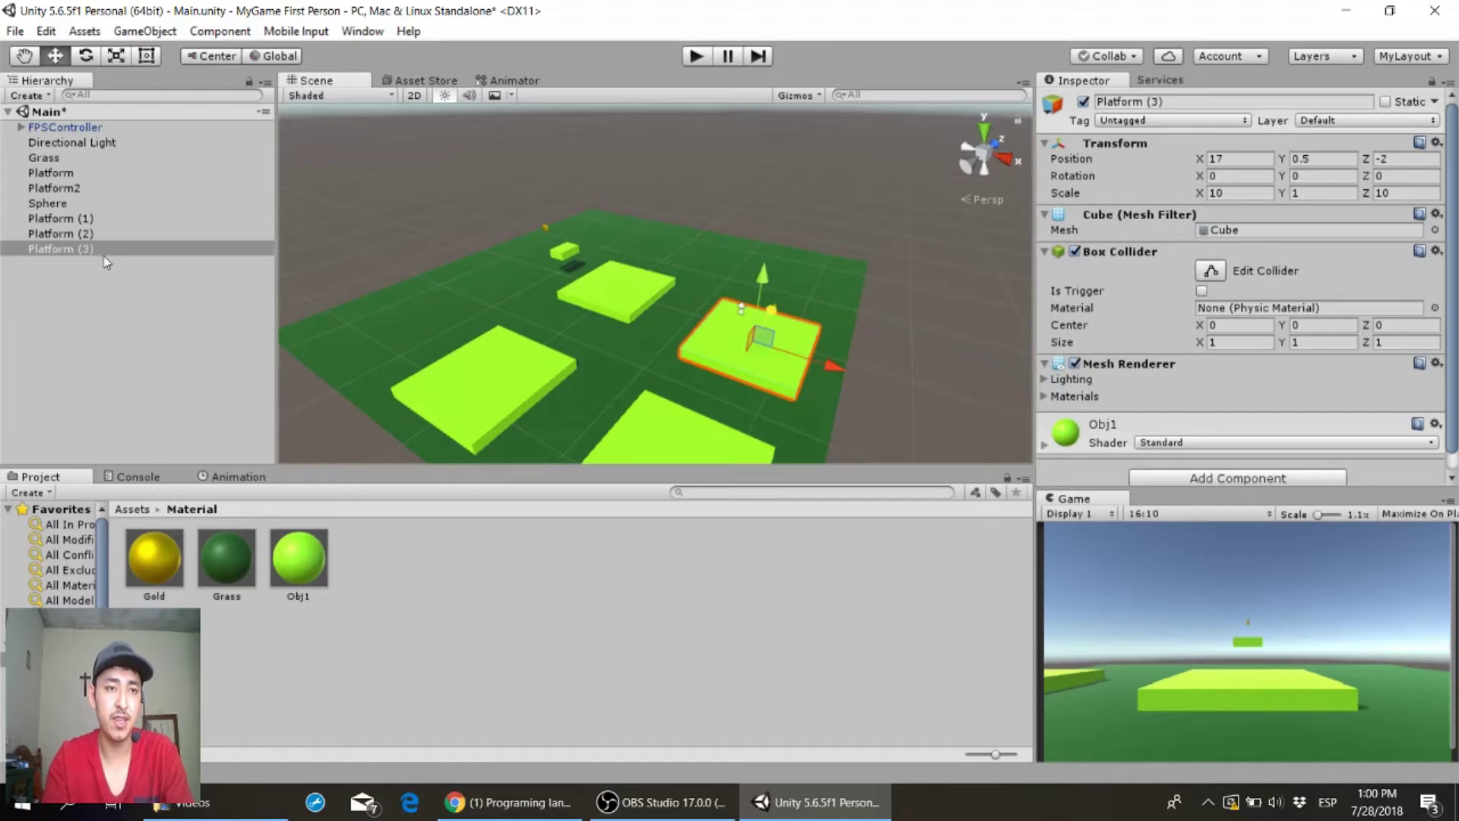
- Create a new material named Fire in the Material assets folder
left_click(393, 612)
right_click(393, 612)
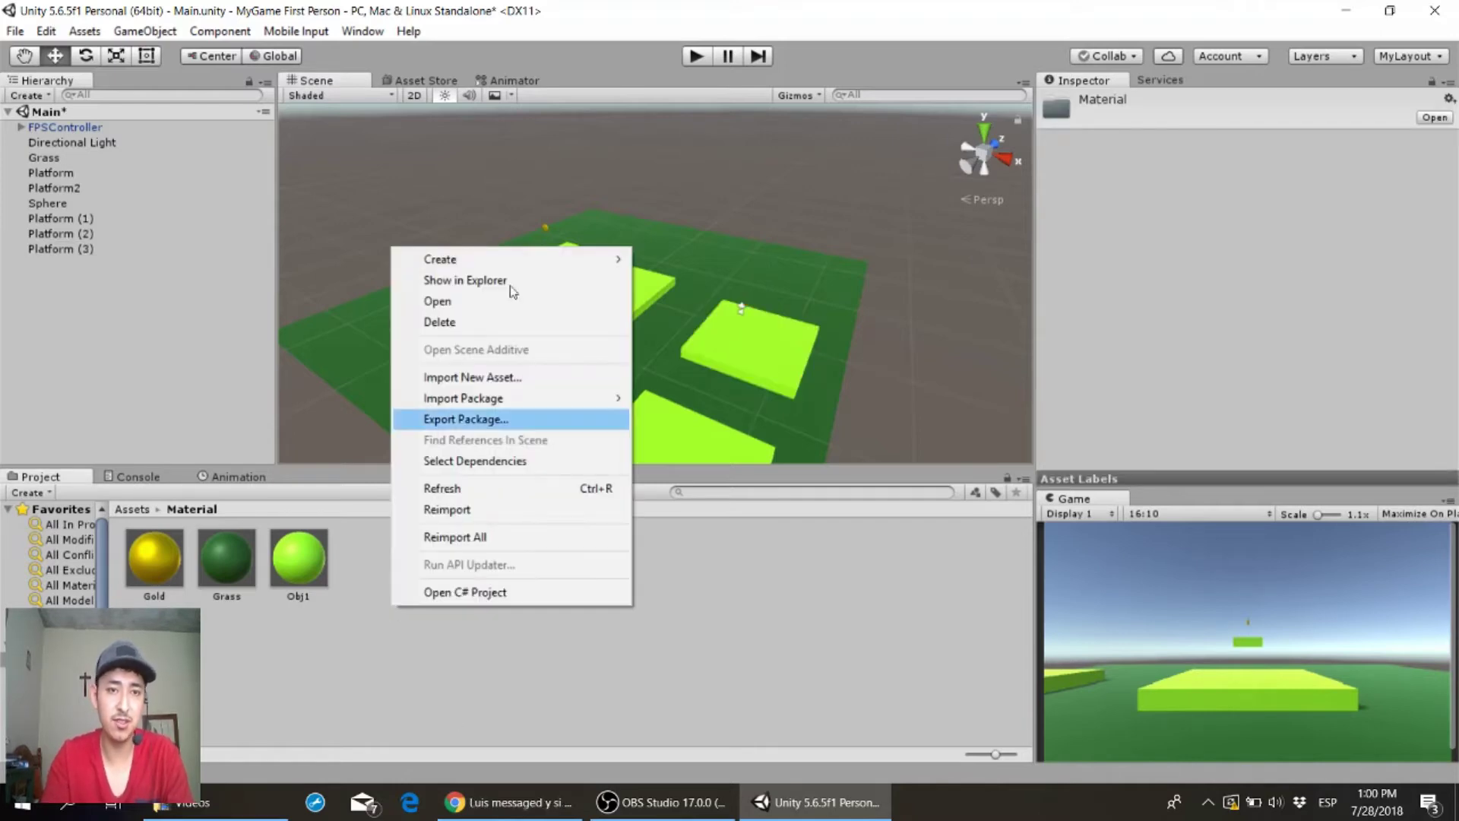
mouse_move(461, 264)
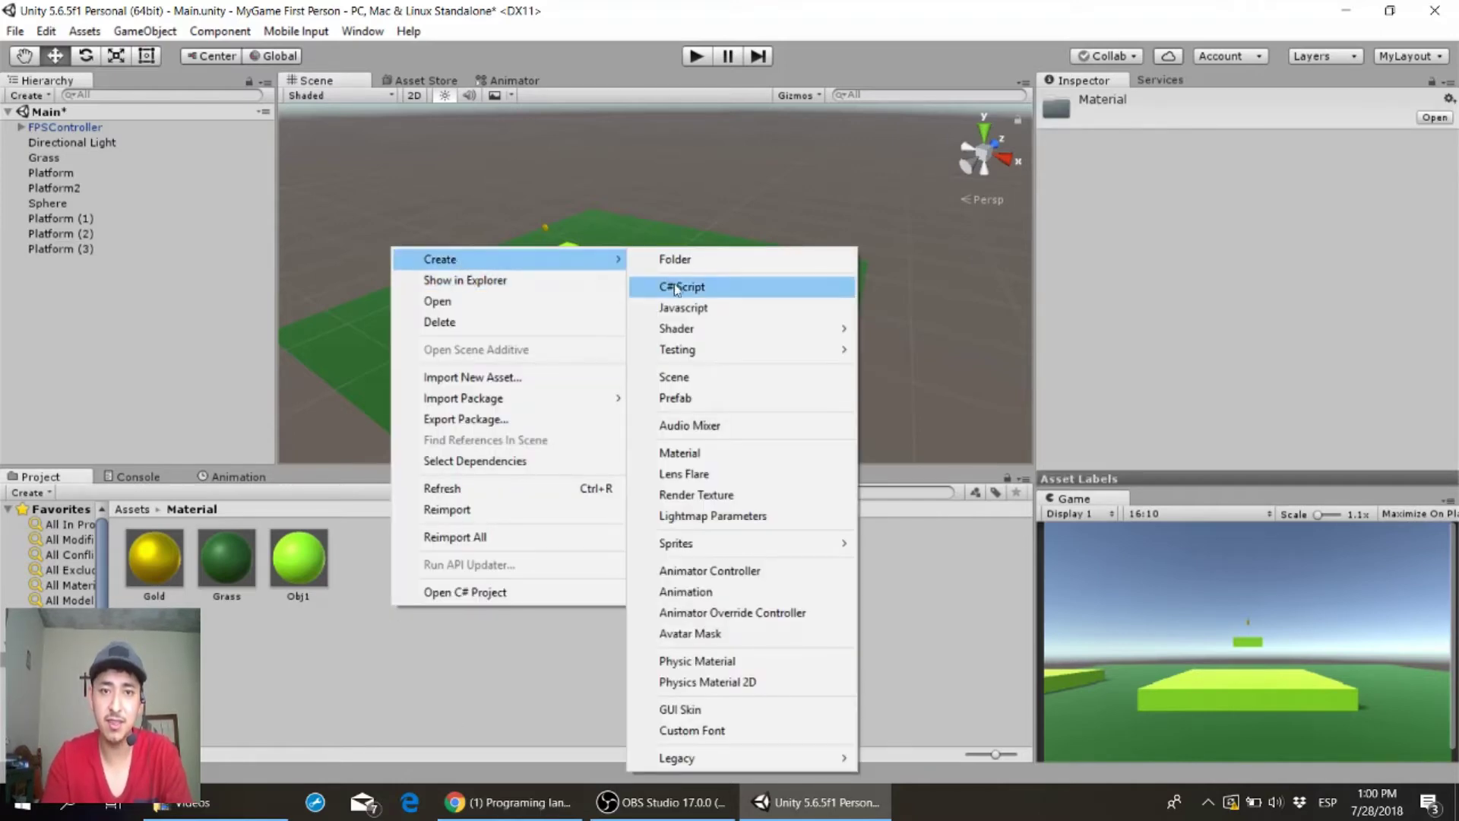
left_click(687, 453)
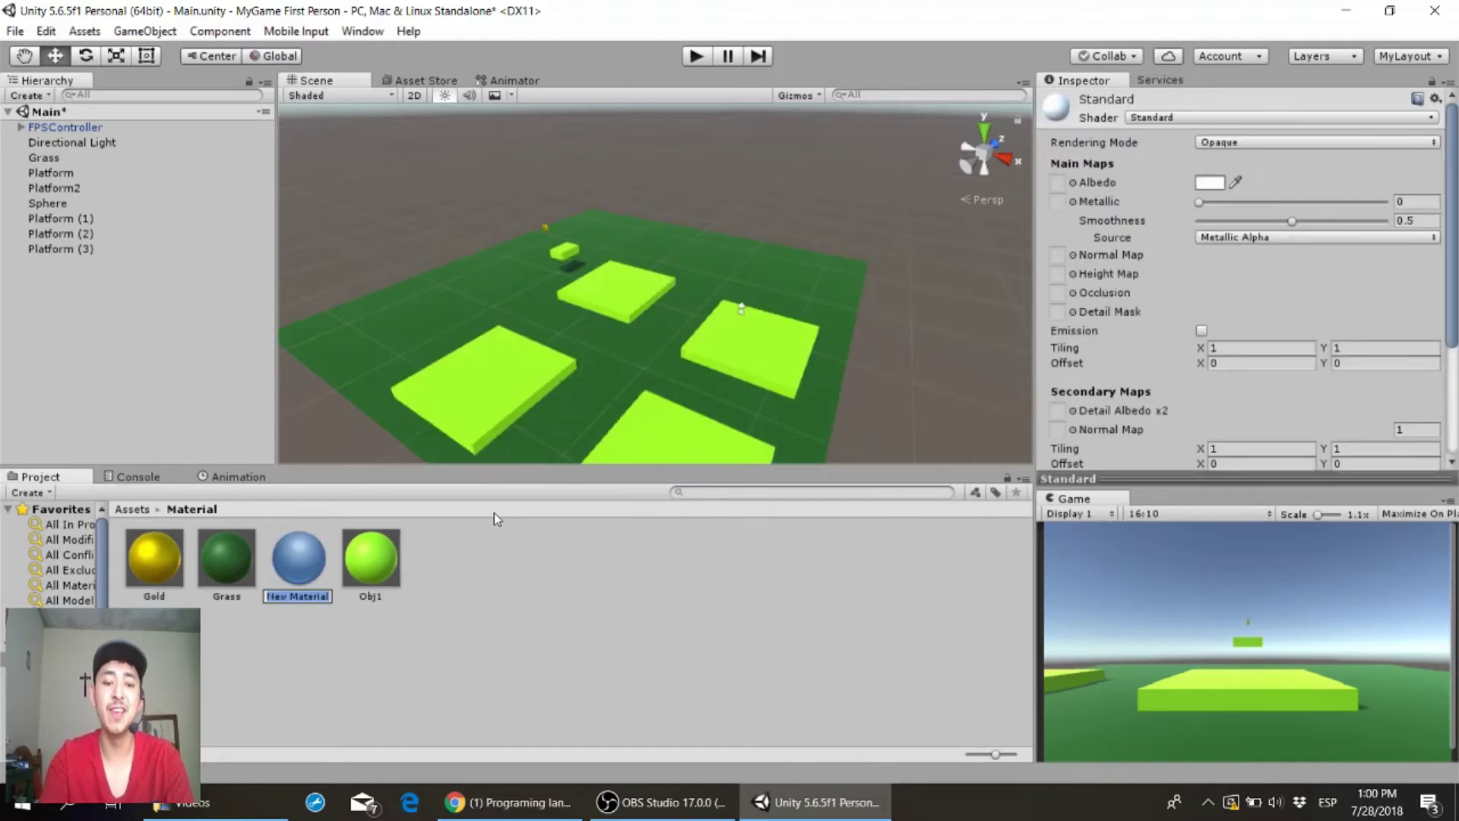
type("Fire")
key("Return")
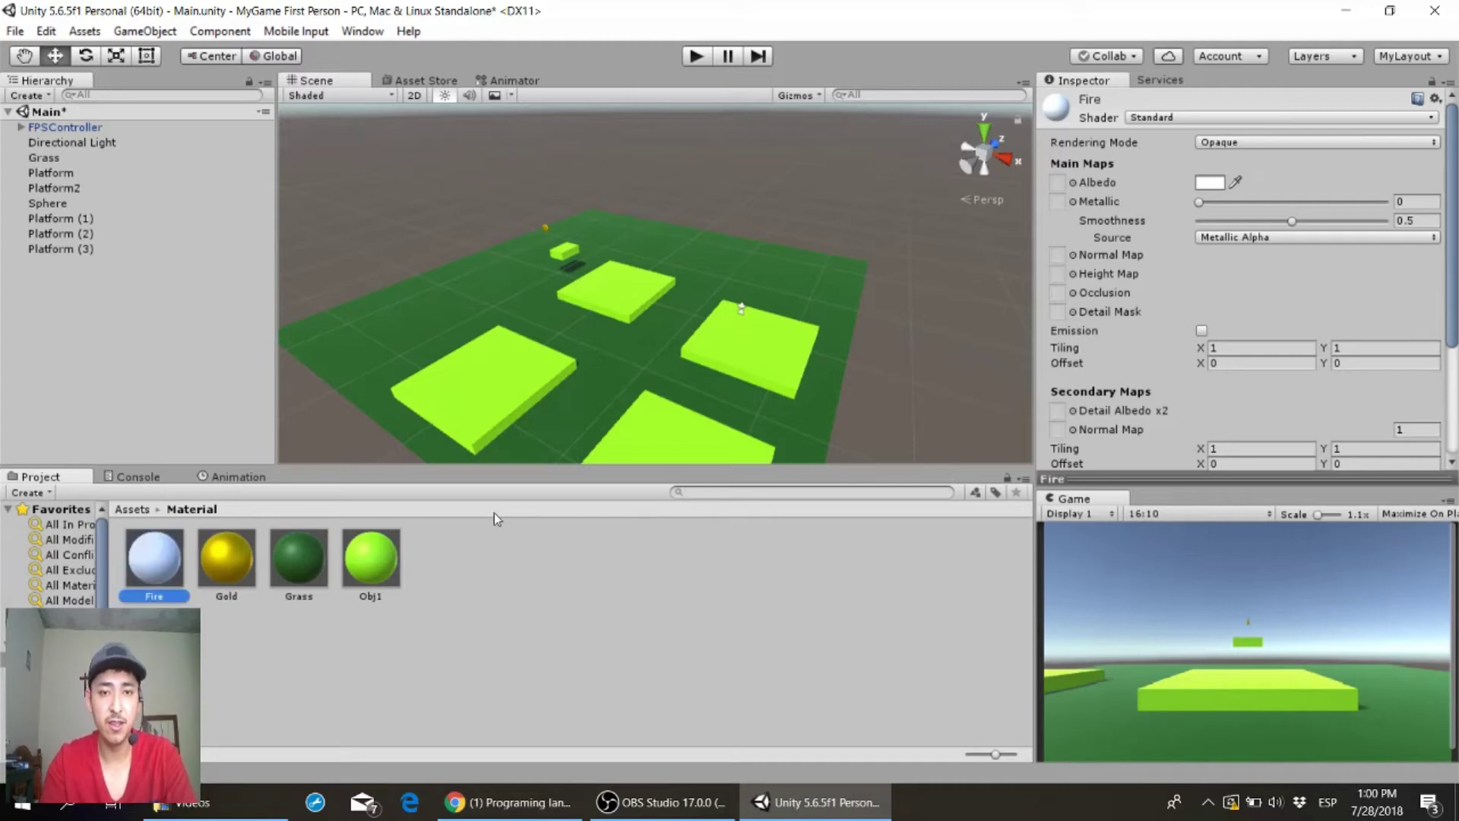
- Make the Fire material pure red (FF0000) and apply it to the ground
left_click(1214, 181)
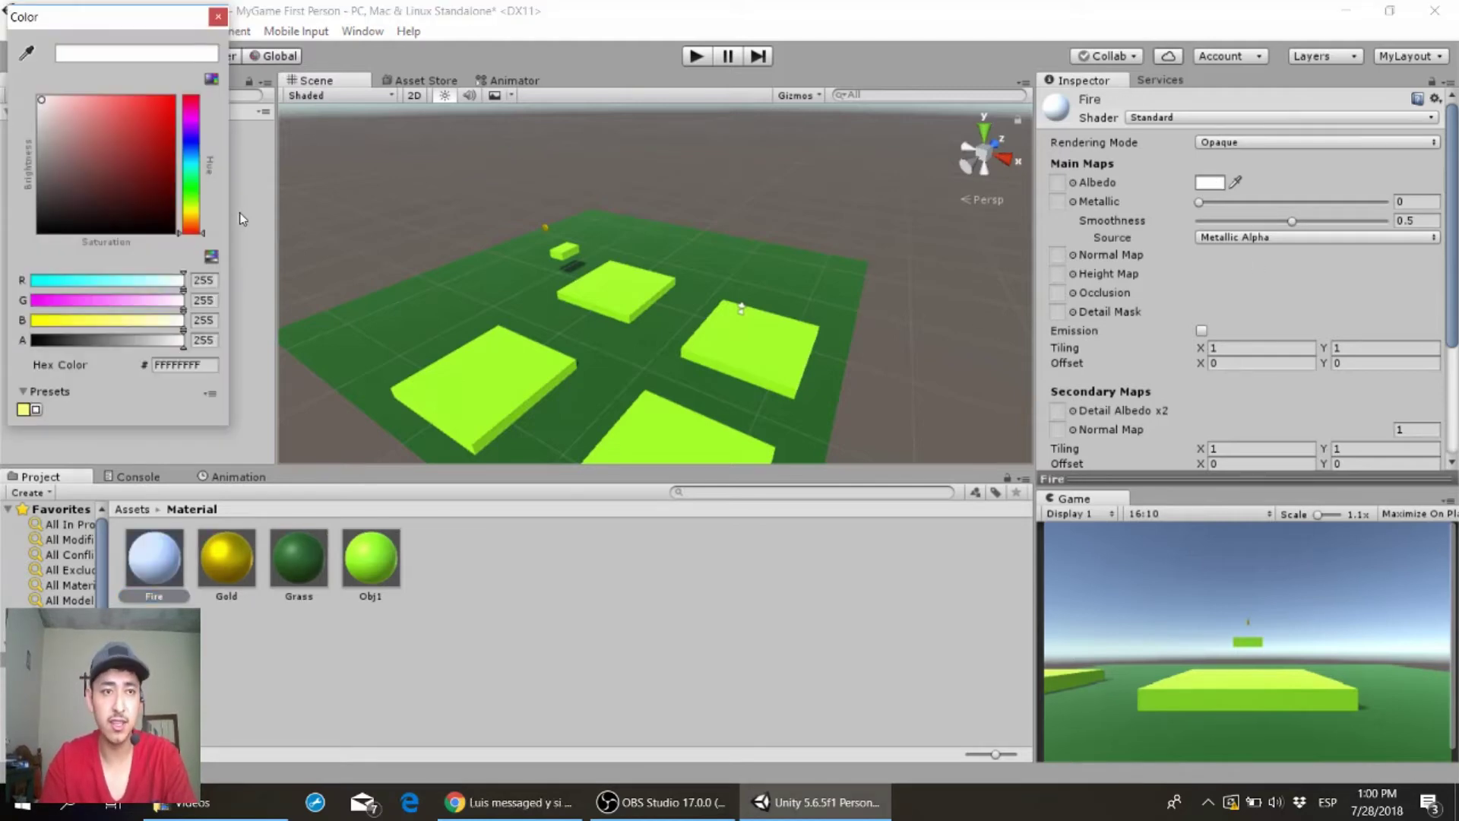
left_click_drag(63, 106, 180, 94)
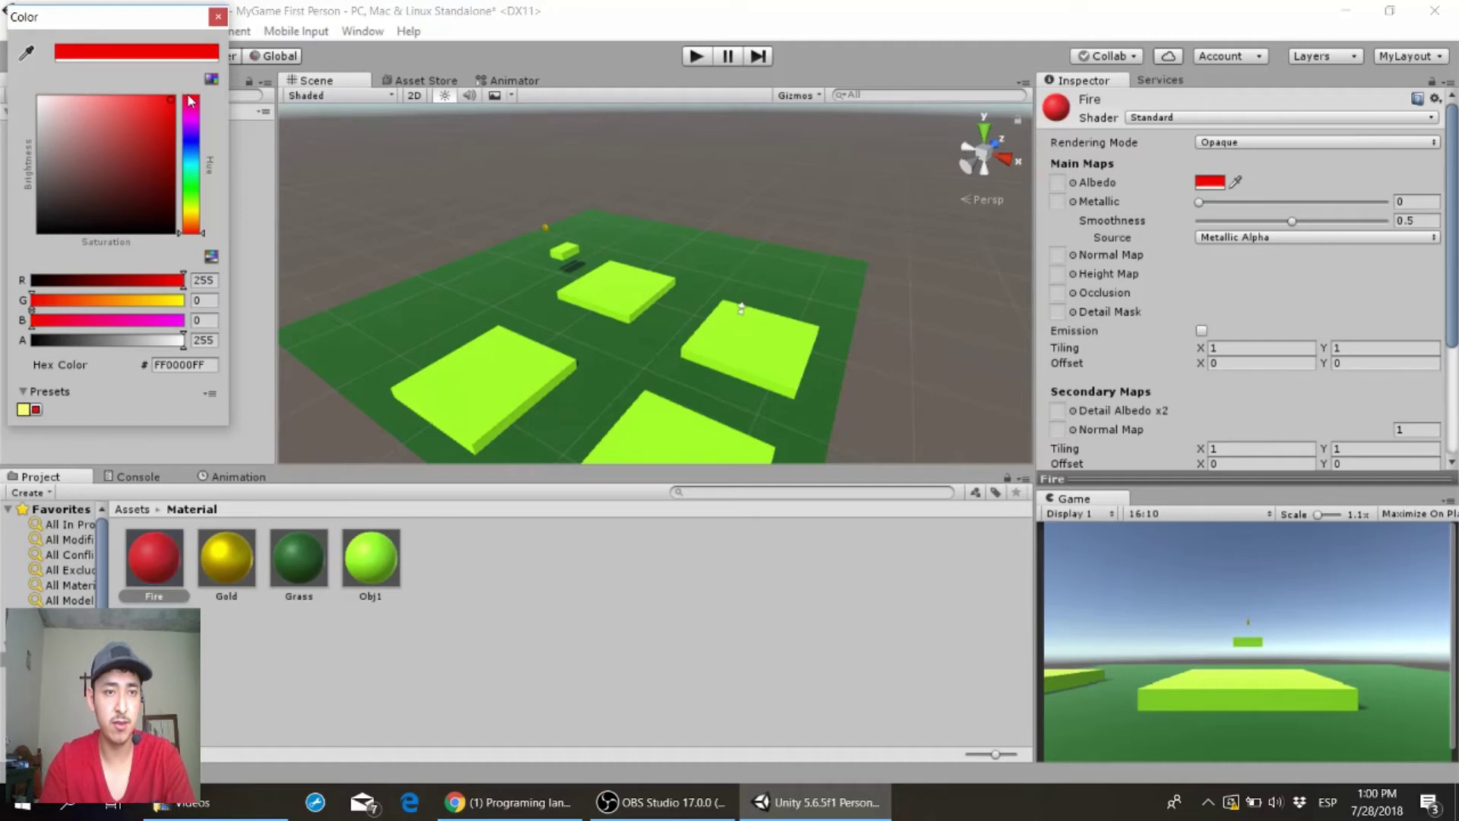
left_click(215, 19)
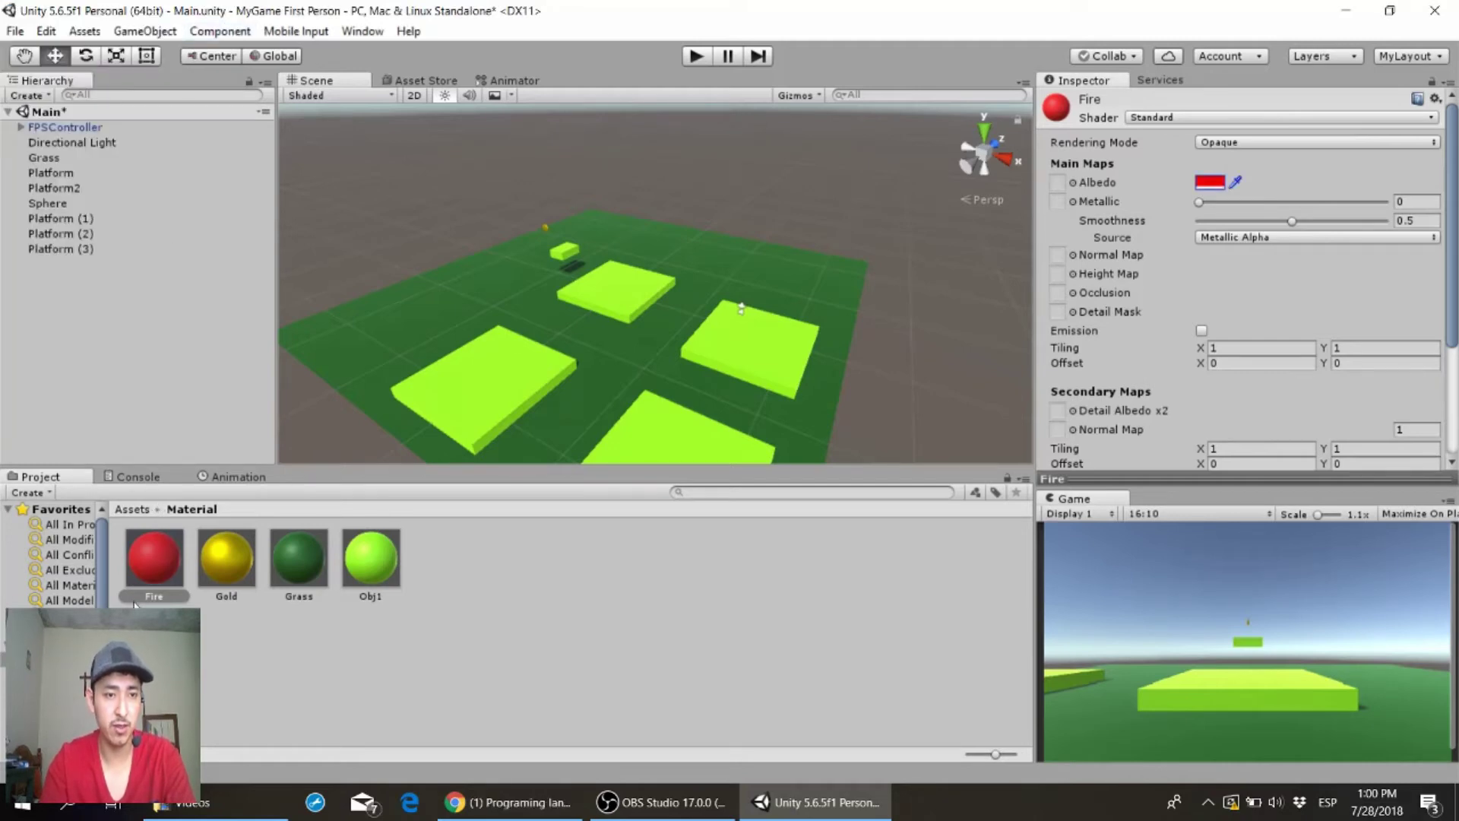
left_click_drag(147, 429, 371, 323)
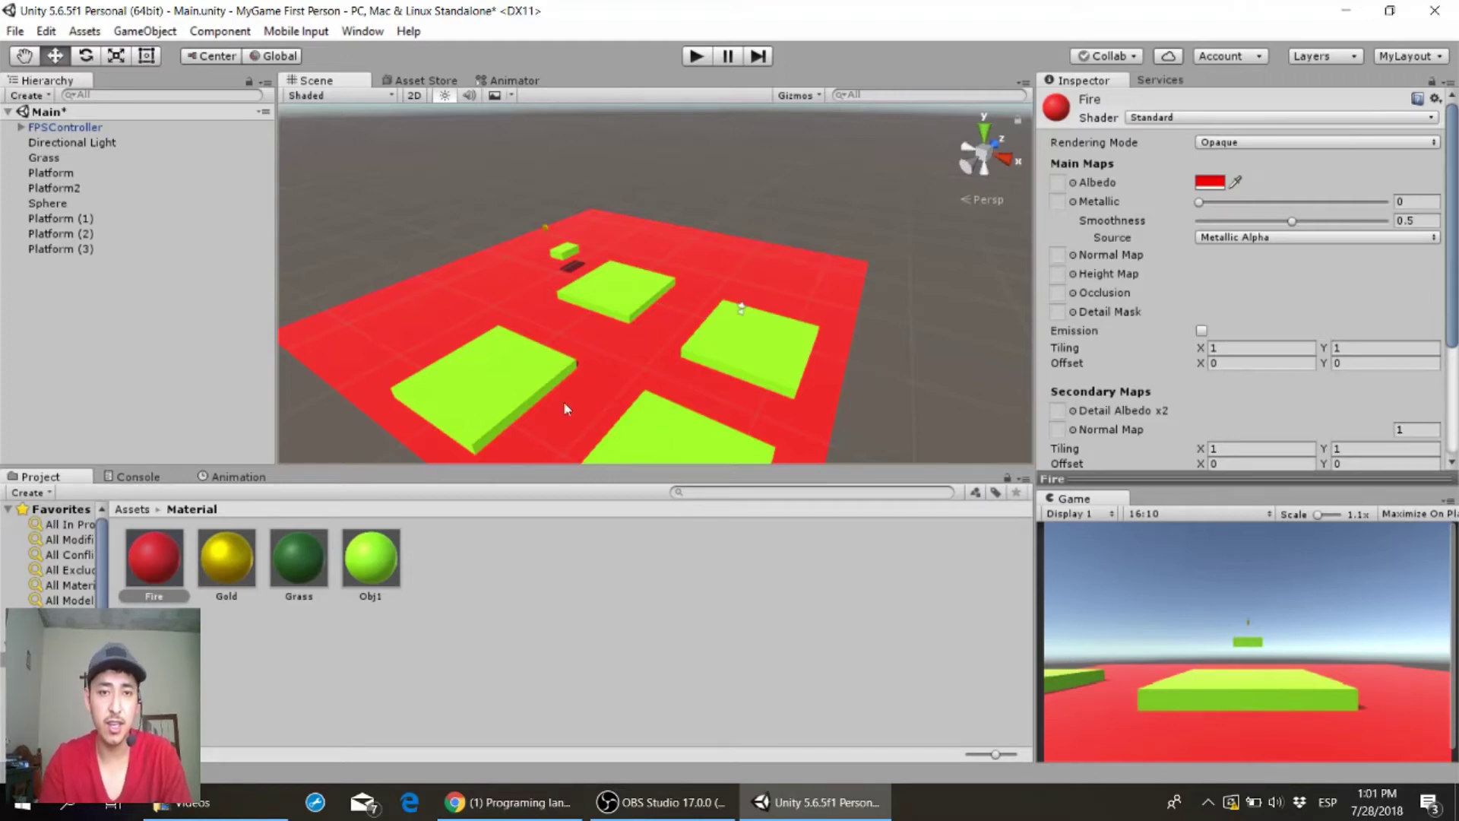
left_click(51, 248)
- Duplicate Platform (3) into Platform (4) and (5), spread them out, and slide the orange piece between platforms
key("ctrl+d")
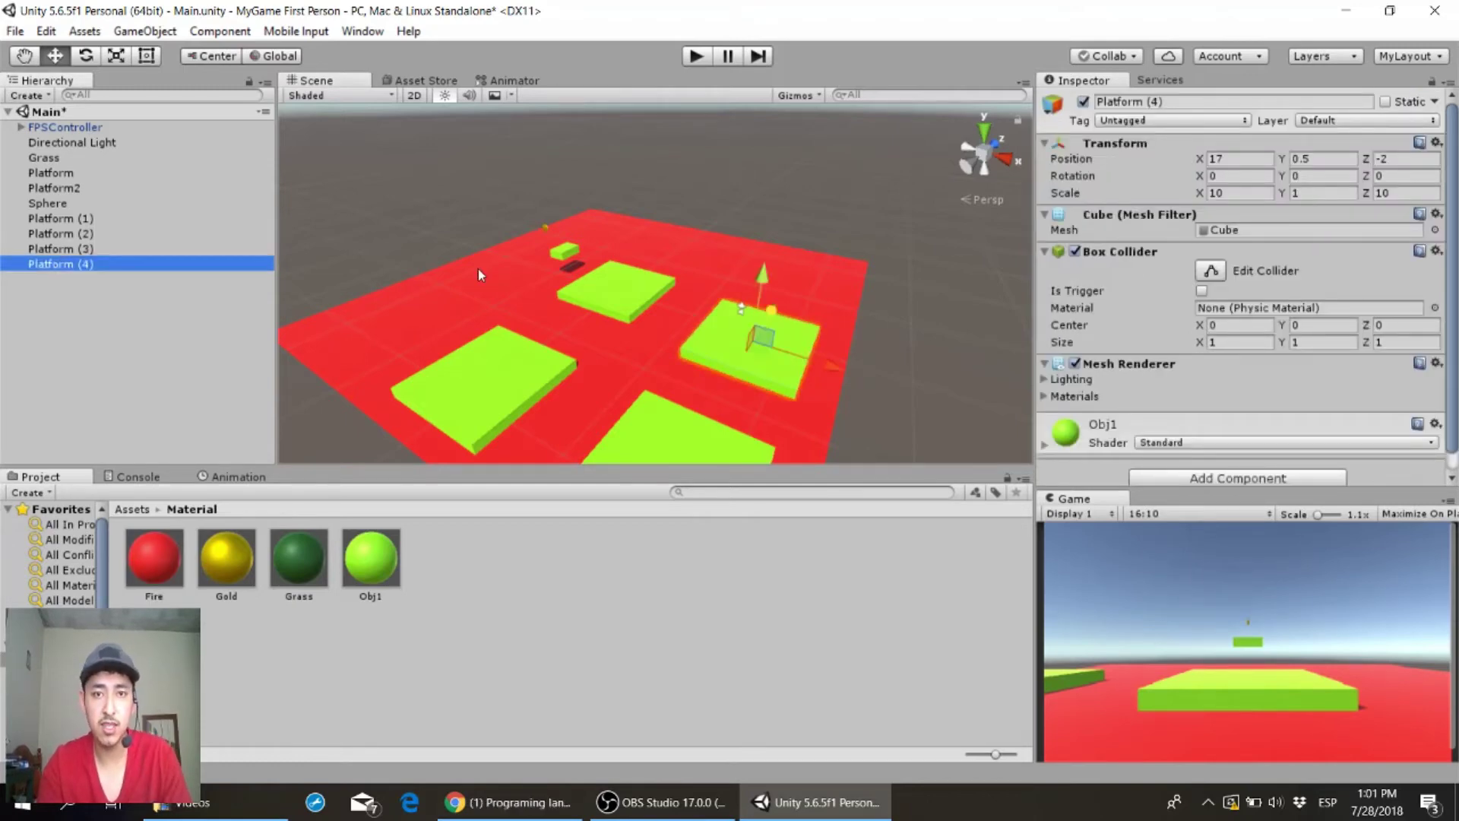
left_click_drag(775, 320, 833, 234)
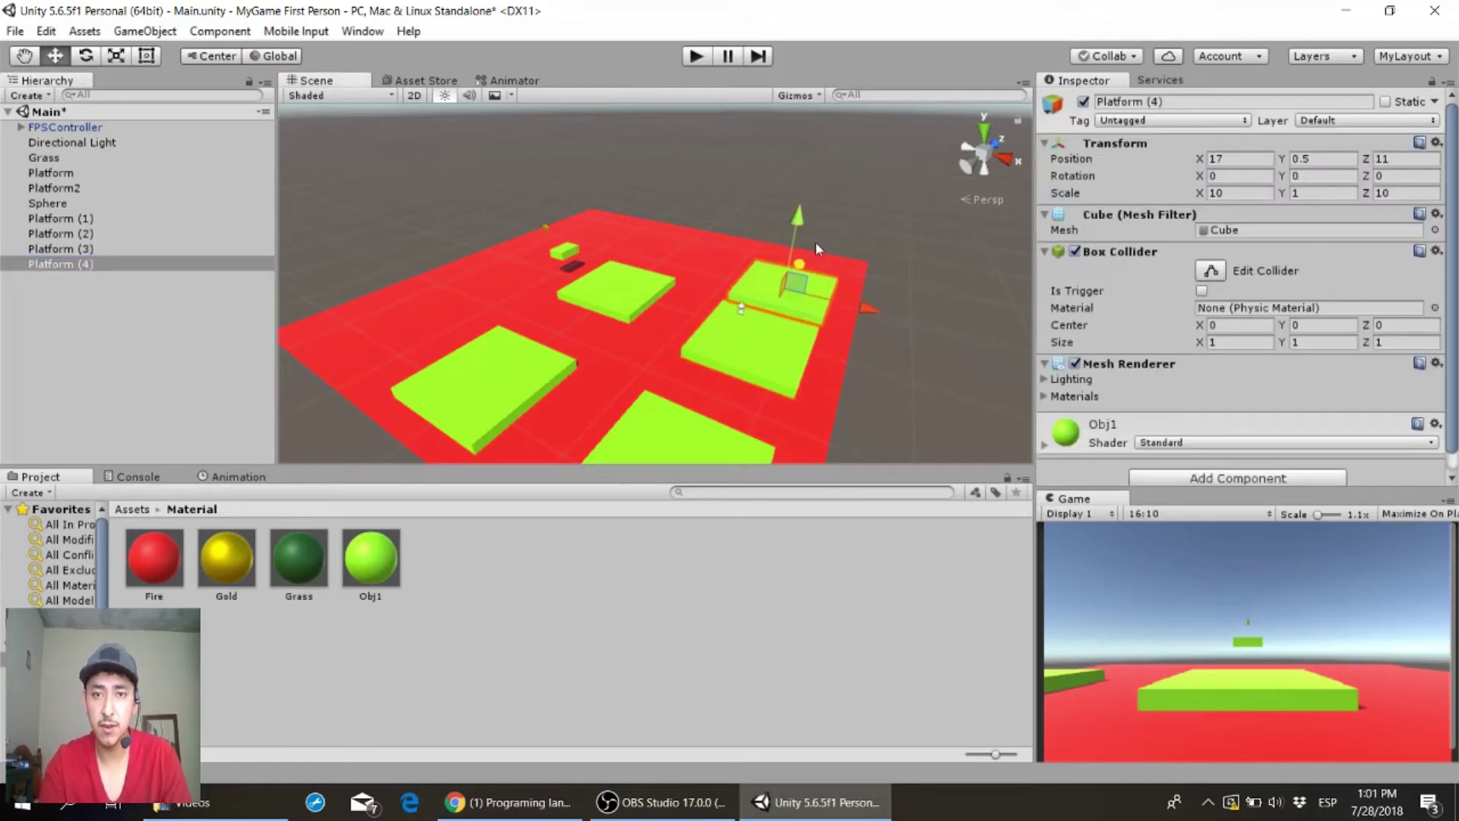
left_click_drag(831, 228, 831, 226)
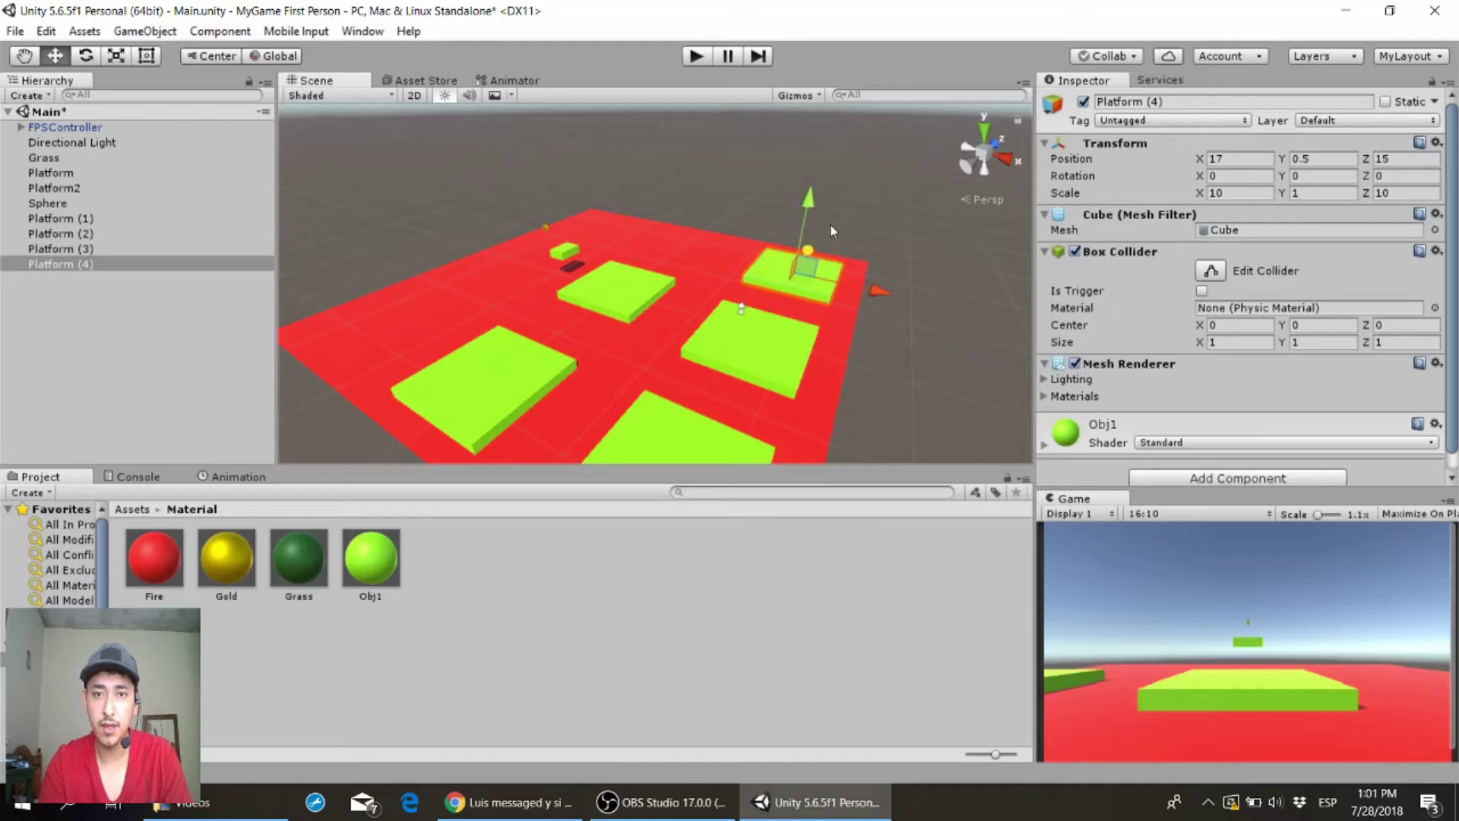
key("ctrl+d")
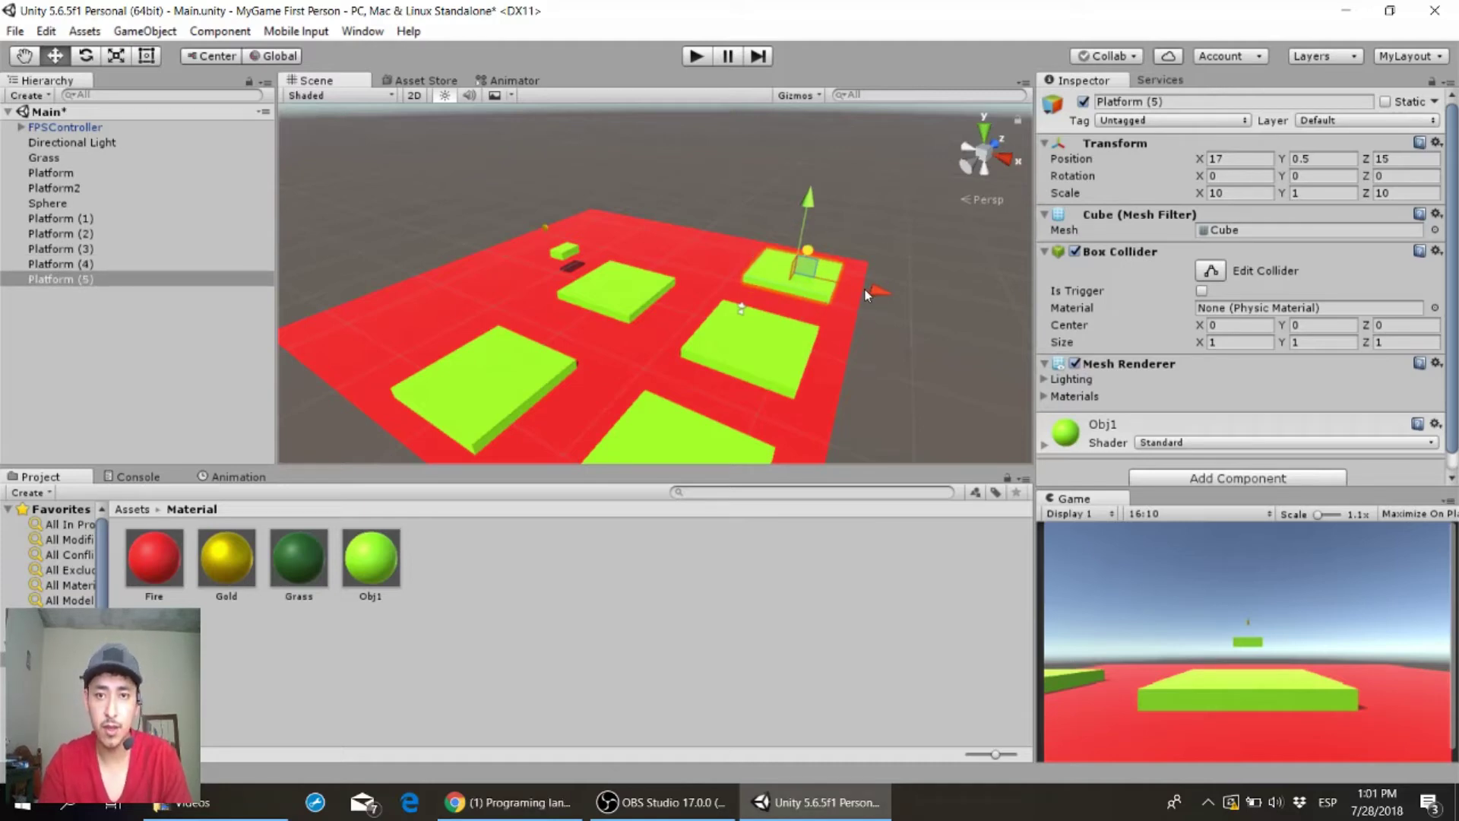
left_click_drag(869, 295, 745, 255)
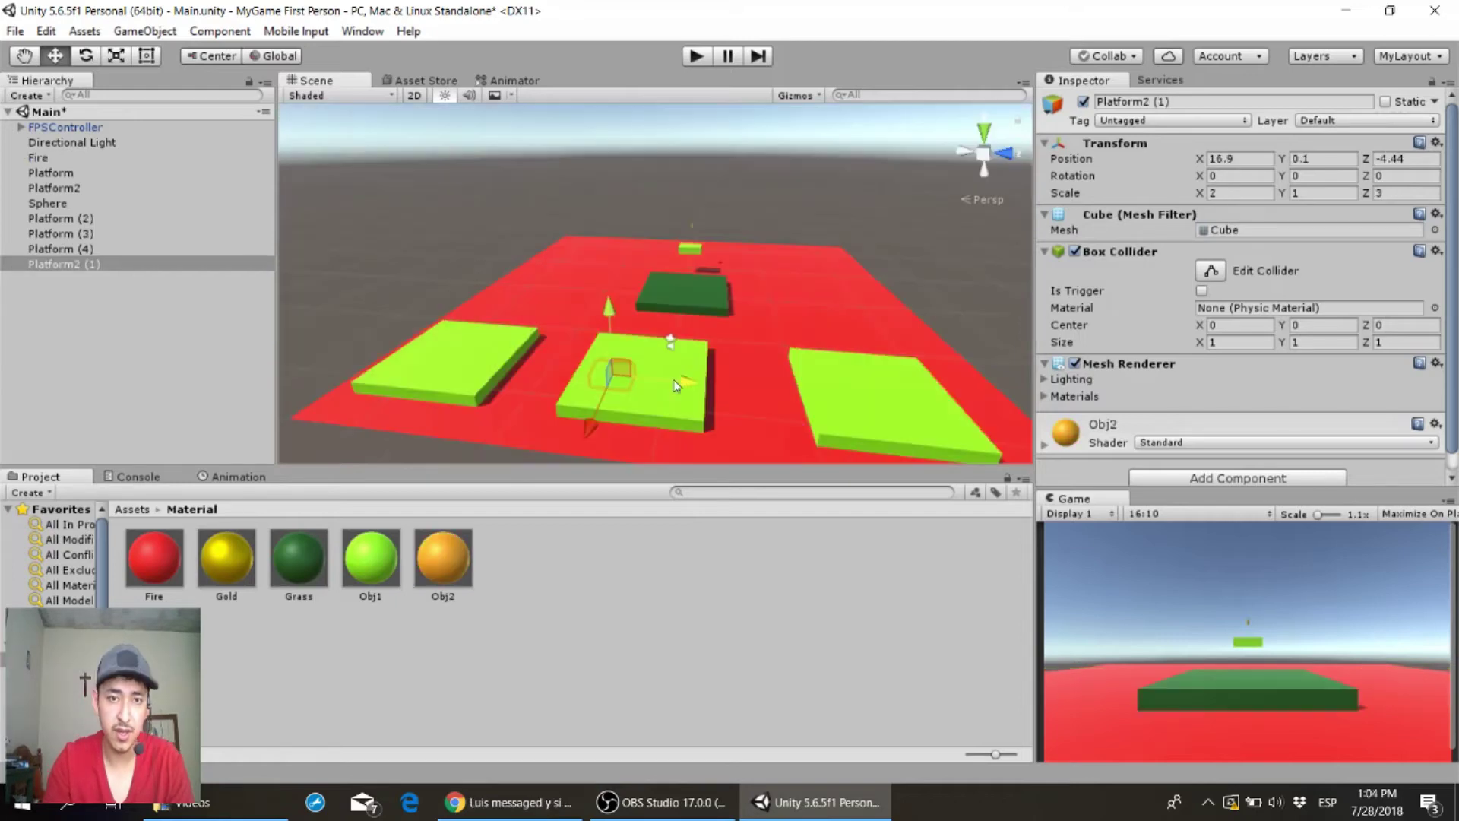
mouse_move(669, 319)
left_mouse_down()
mouse_move(598, 382)
mouse_move(642, 380)
mouse_move(587, 378)
mouse_move(613, 378)
left_mouse_up()
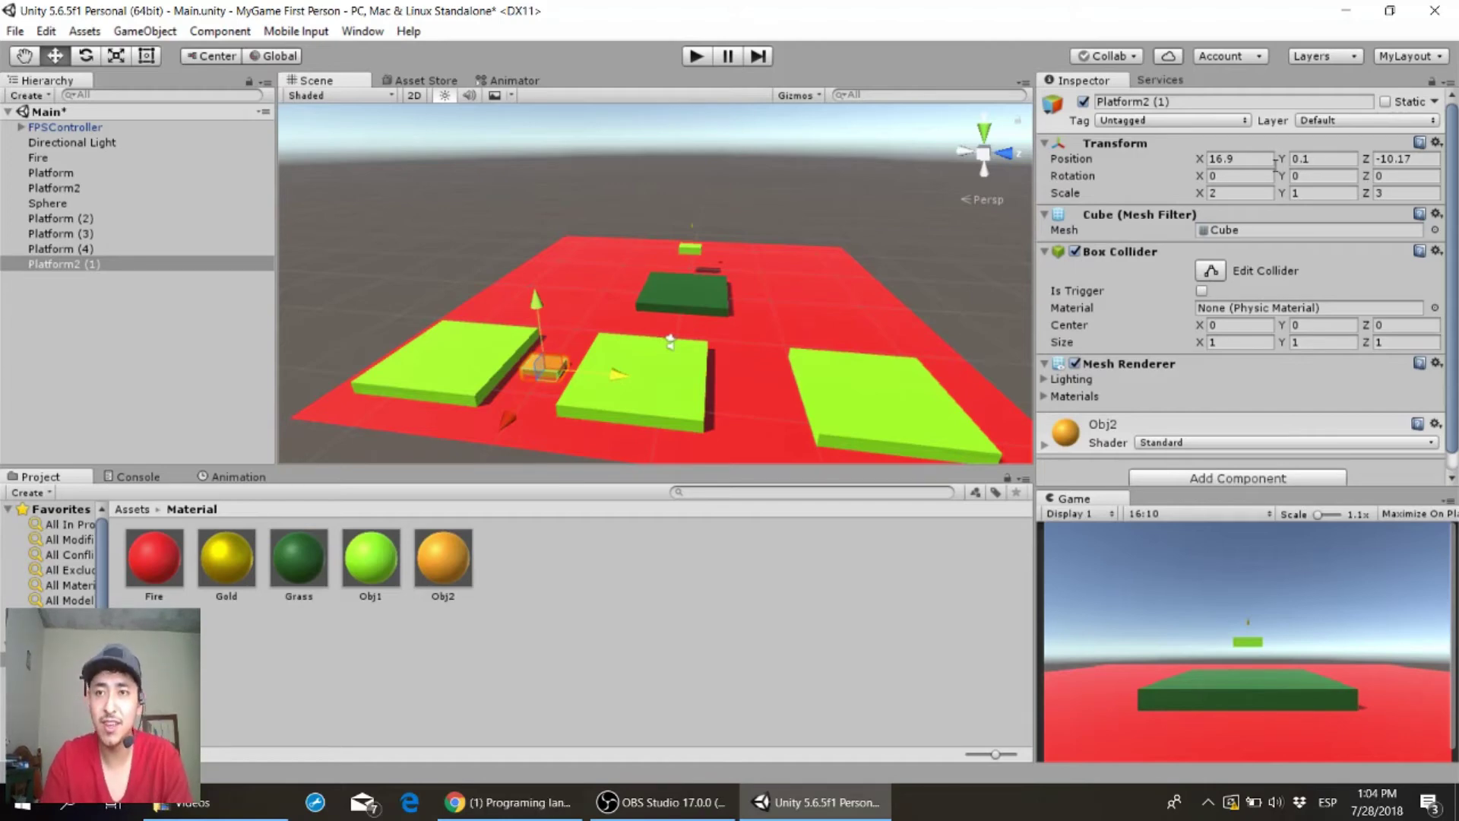
- Set the orange Platform2 (1) bridge's Transform Scale Z to 7, giving Scale 2, 1, 7
left_click(1383, 190)
type("5")
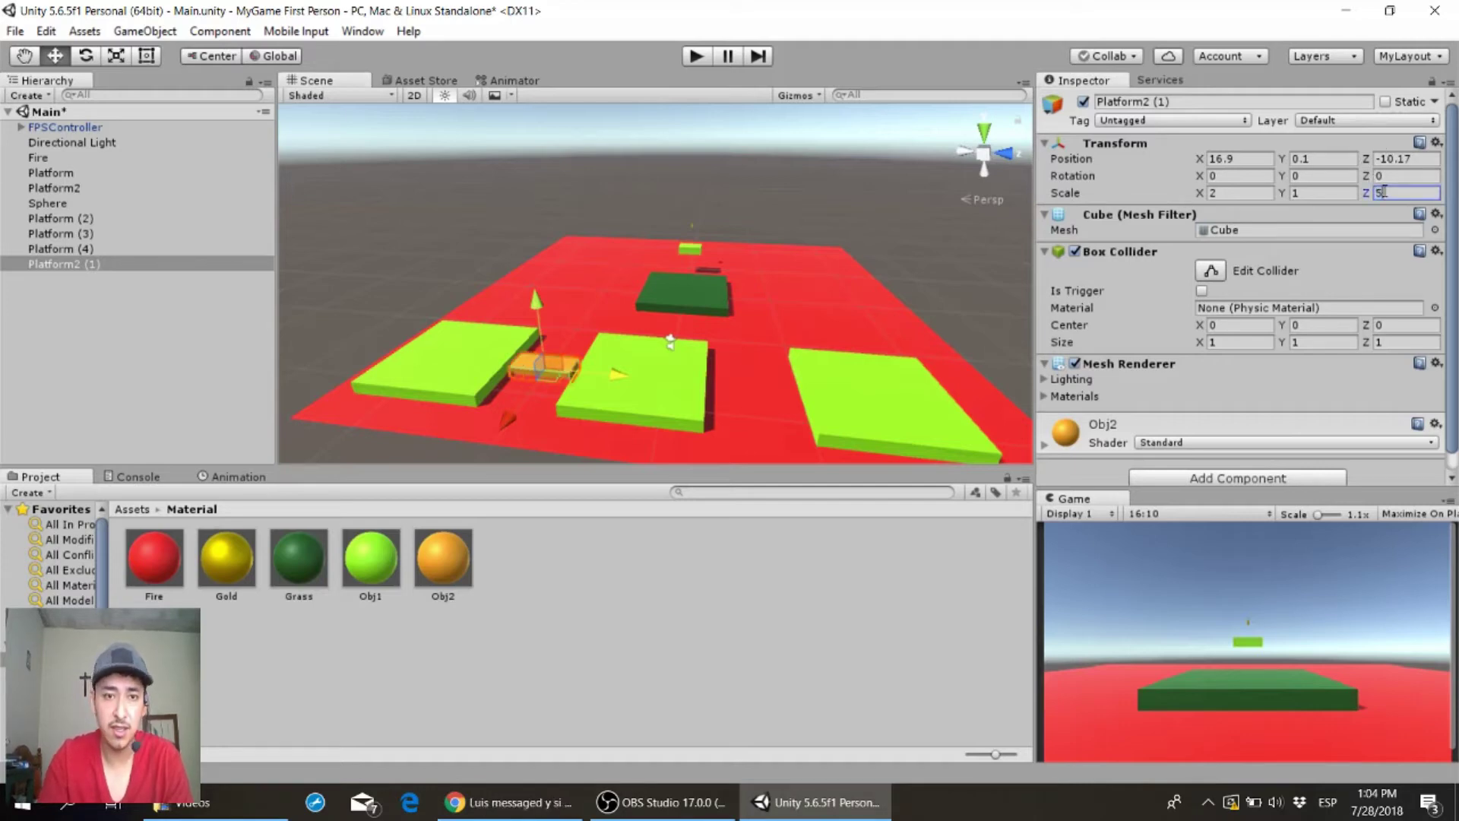
key("BackSpace")
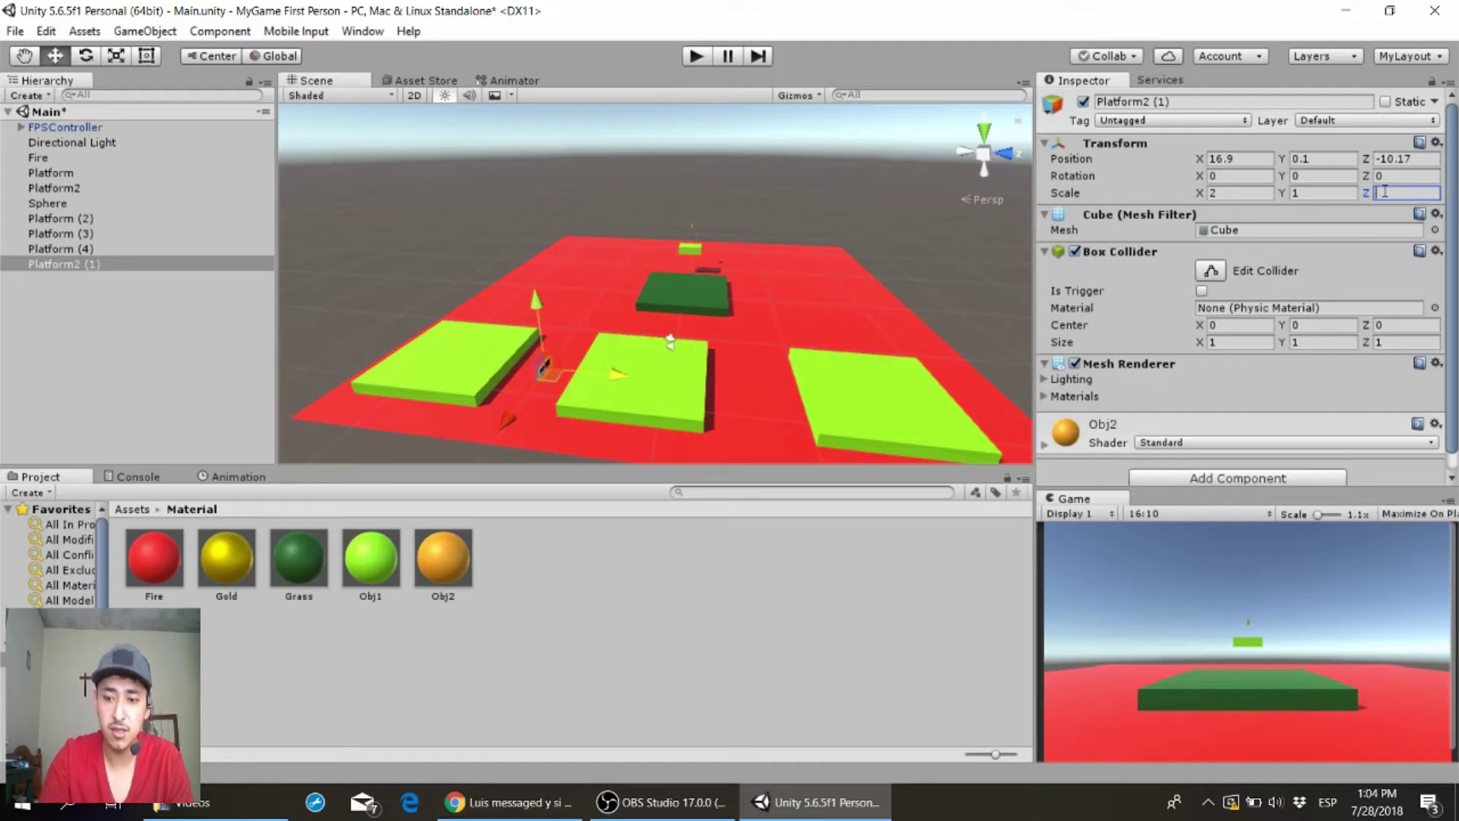
type("6")
key("BackSpace")
type("7")
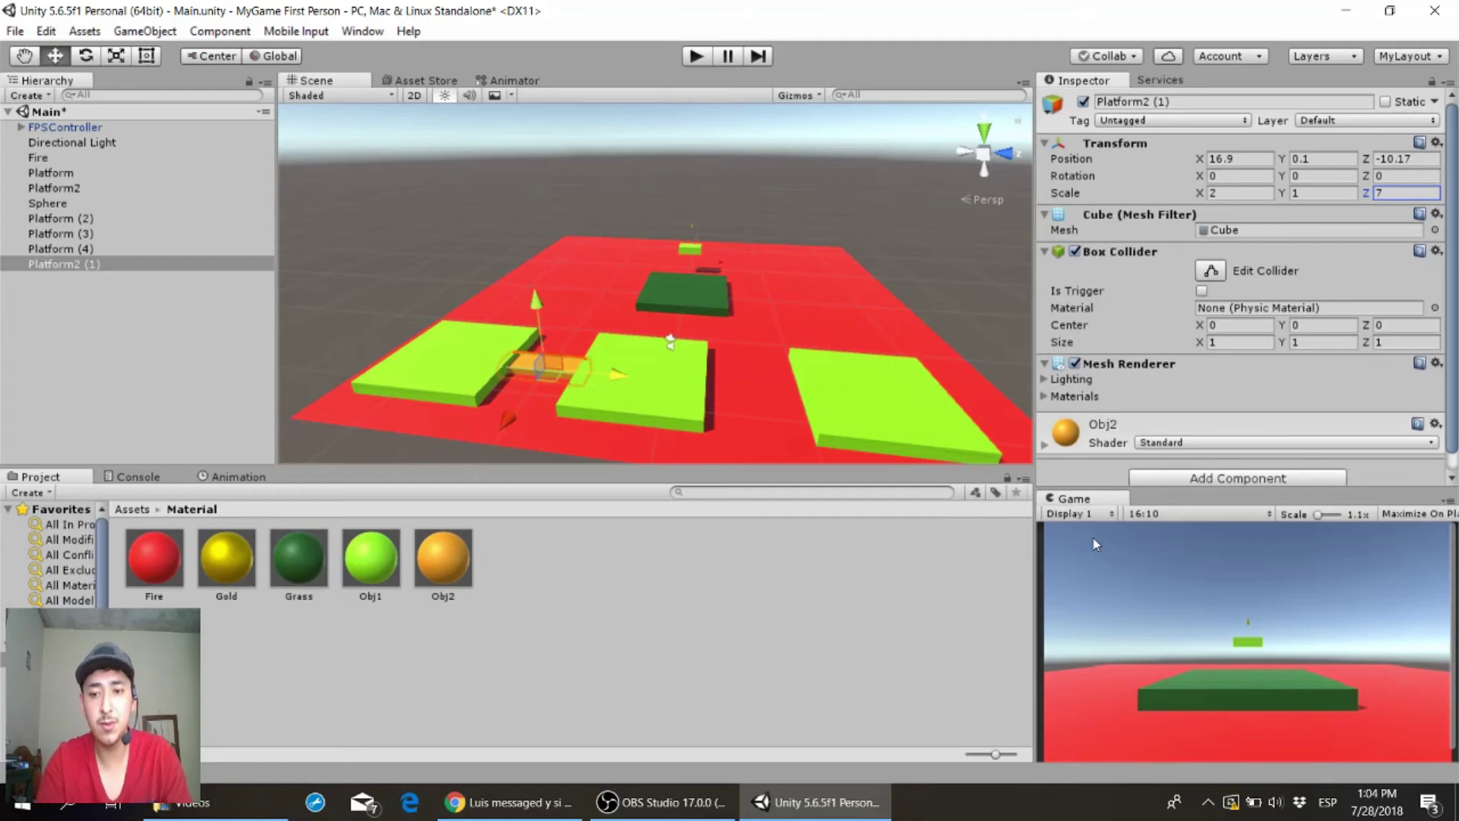
key("shift+space")
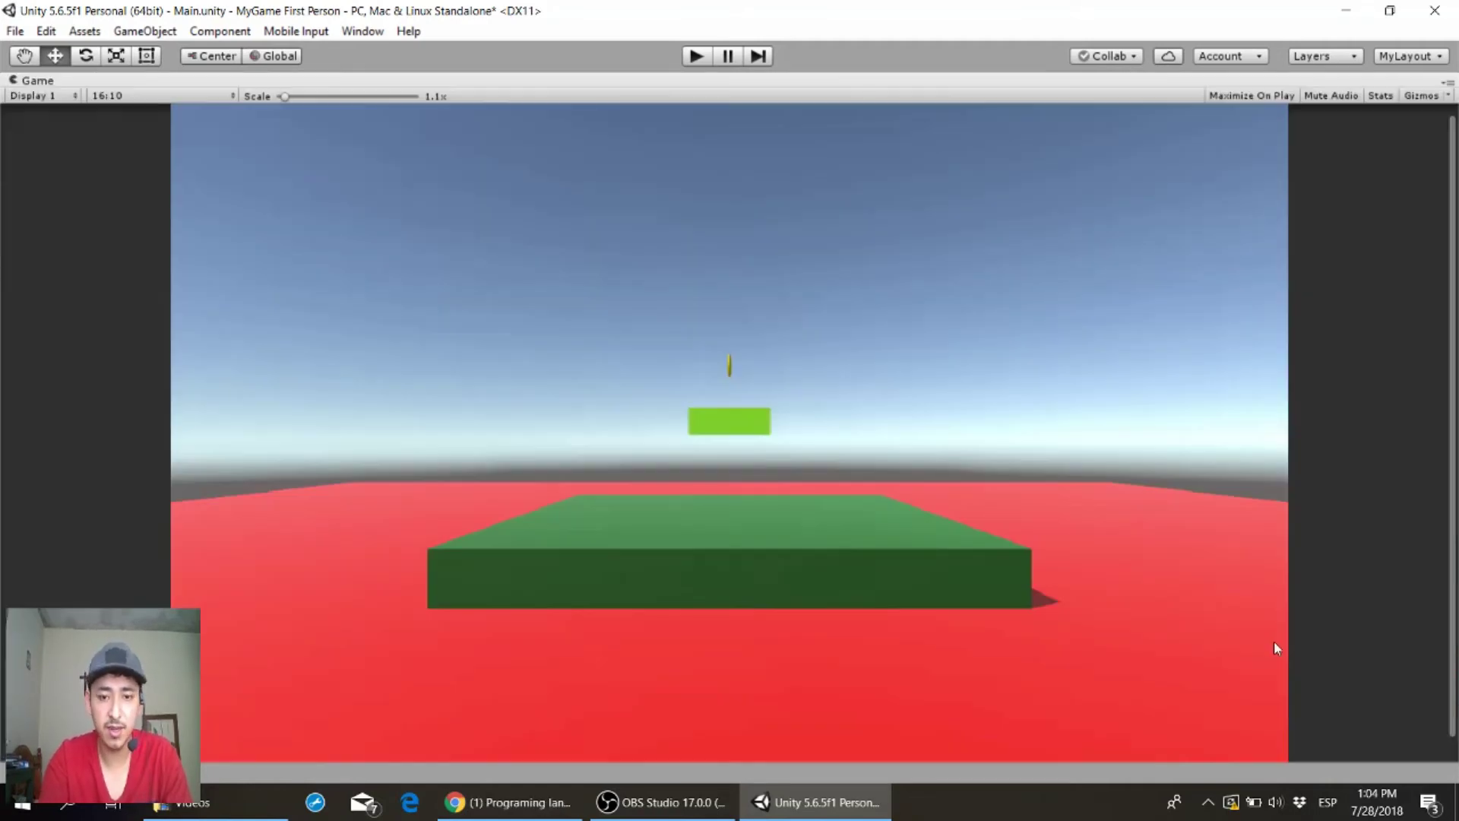
- Enter Play mode and walk up the yellow ramp, then across the orange bridge
key("ctrl+p")
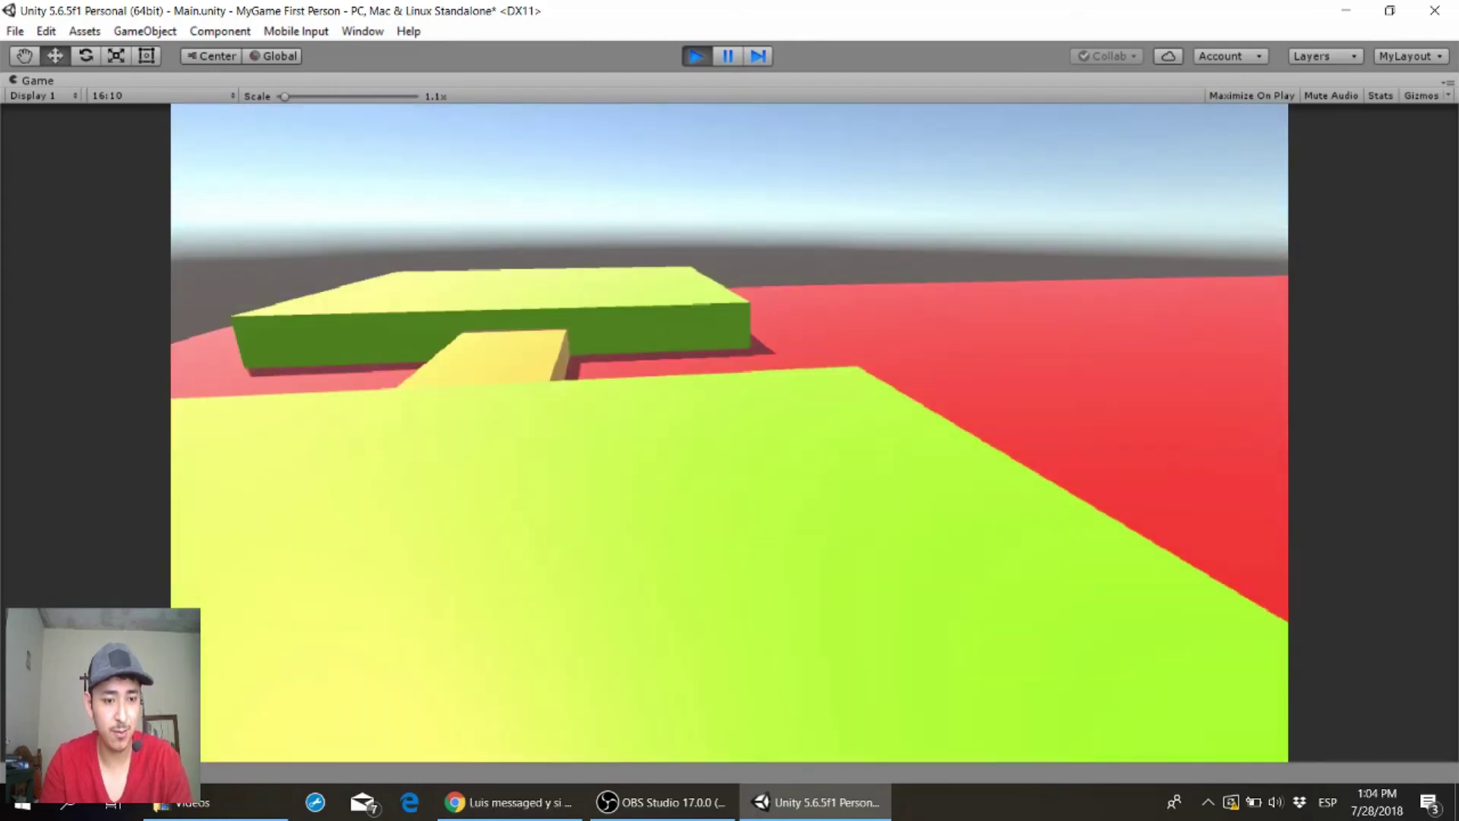
key("w")
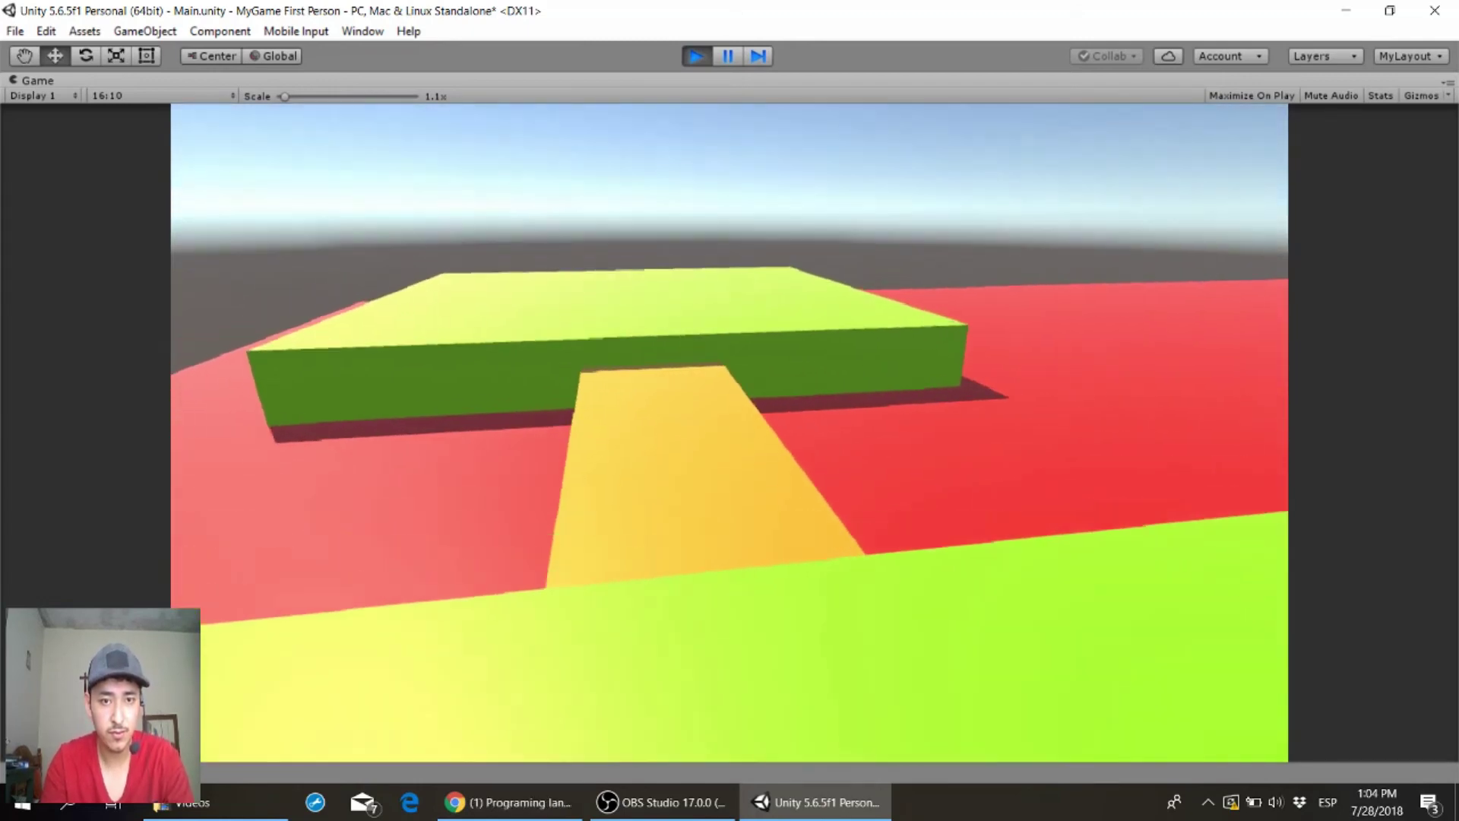
key("w")
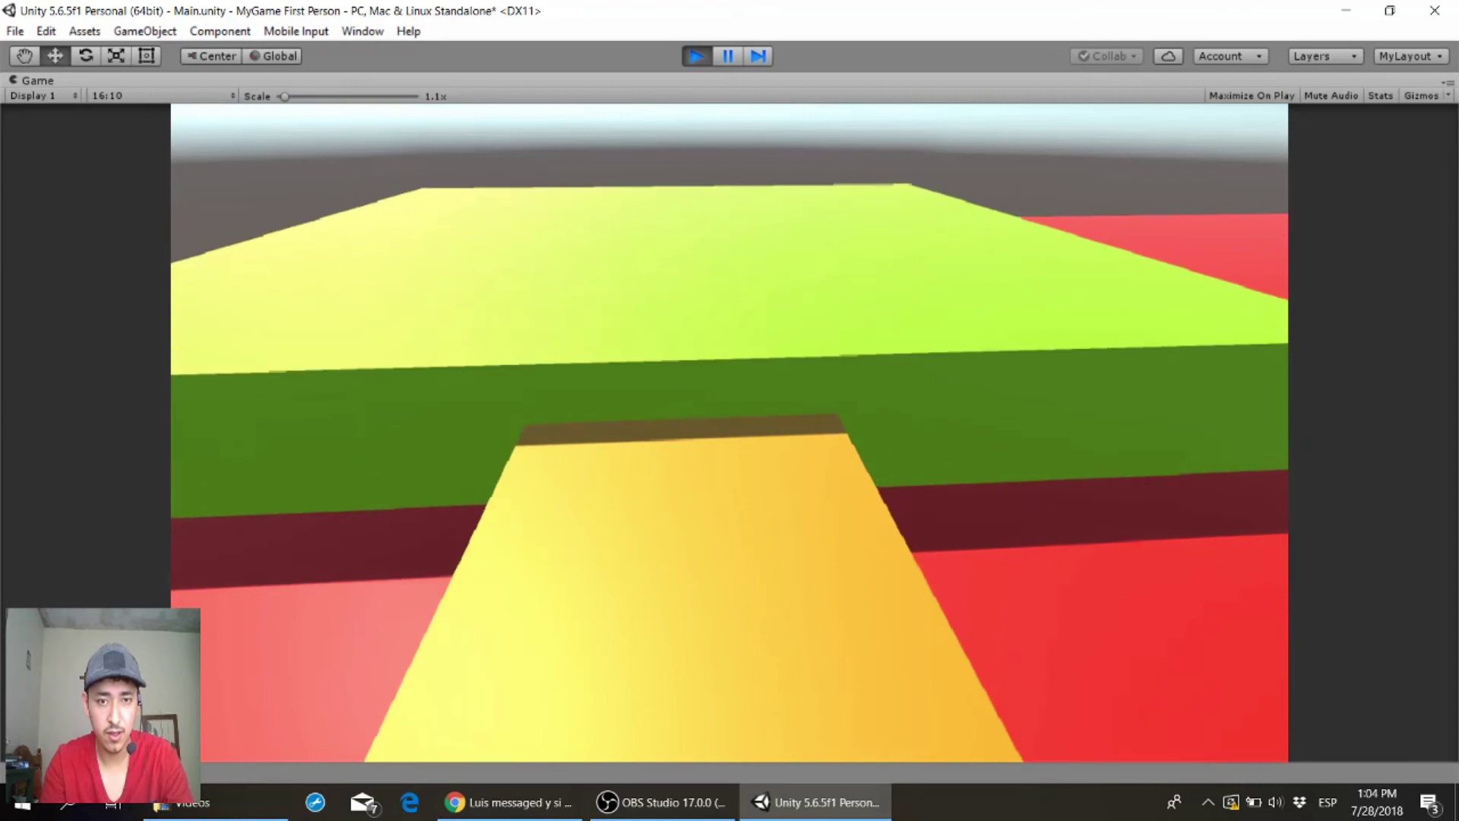
key("w")
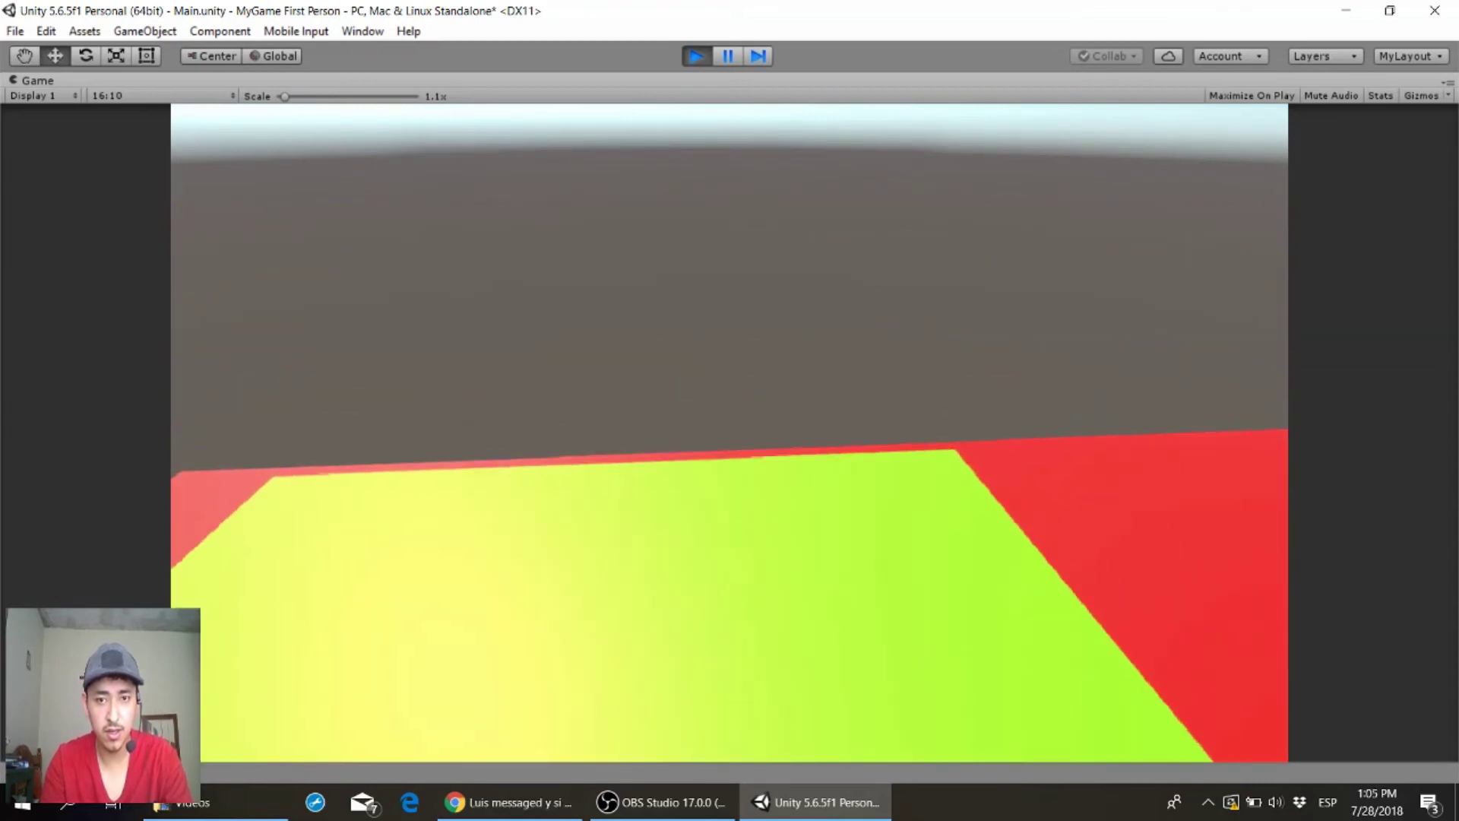
key("w")
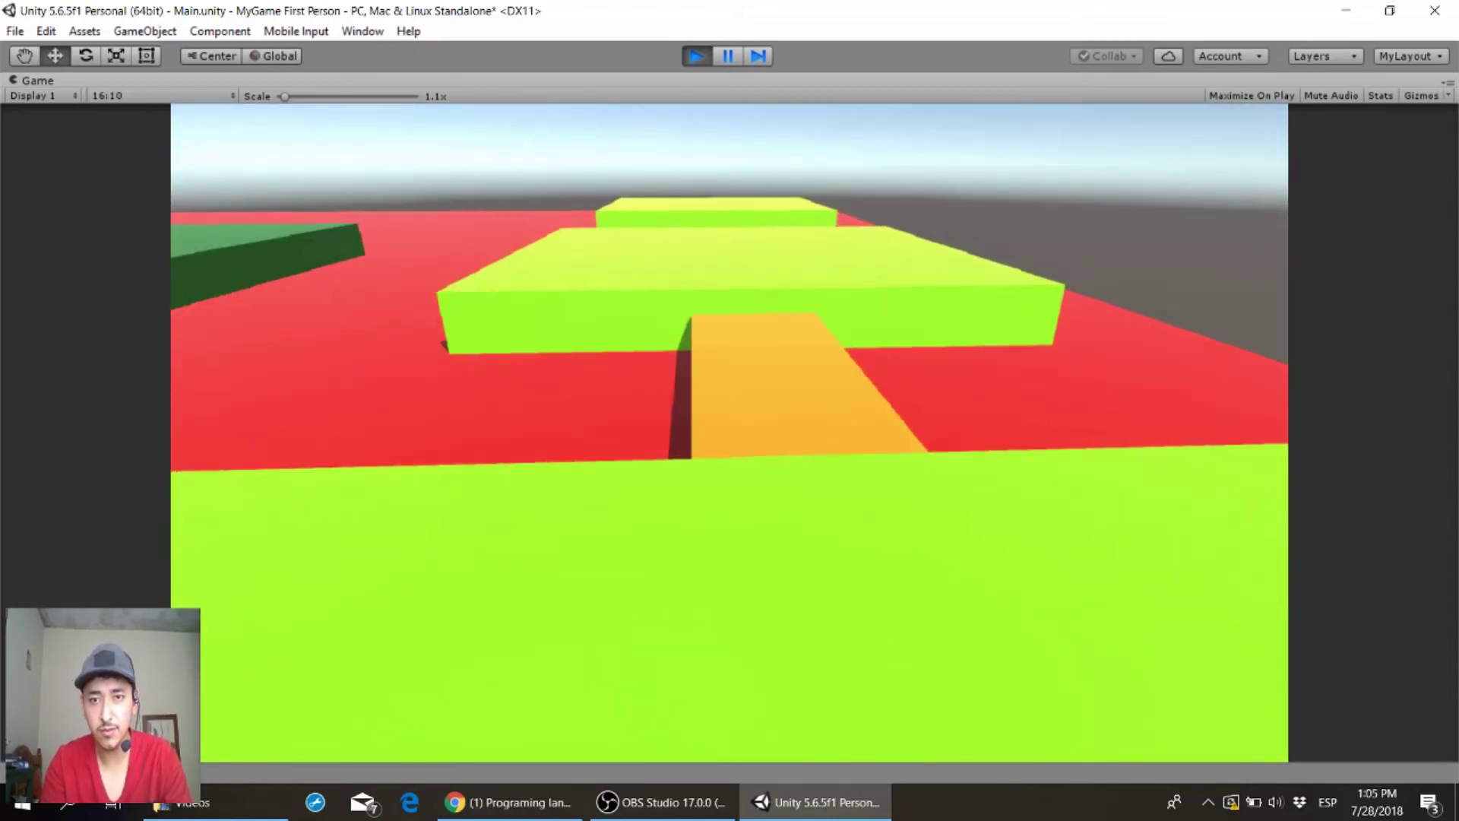
key("w")
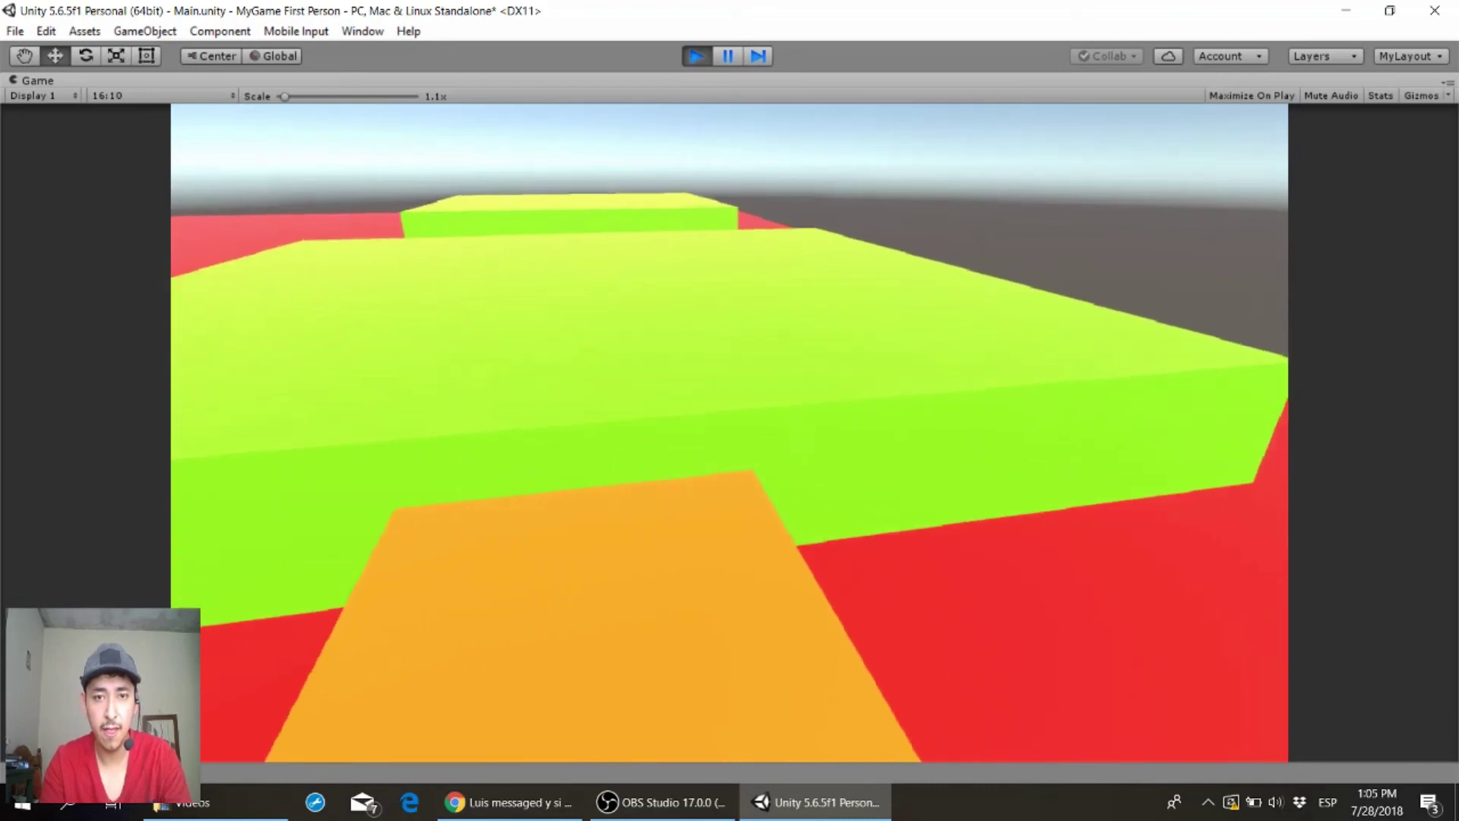
- Walk across the green and lime blocks toward the yellow coin, then stop playing
key("w")
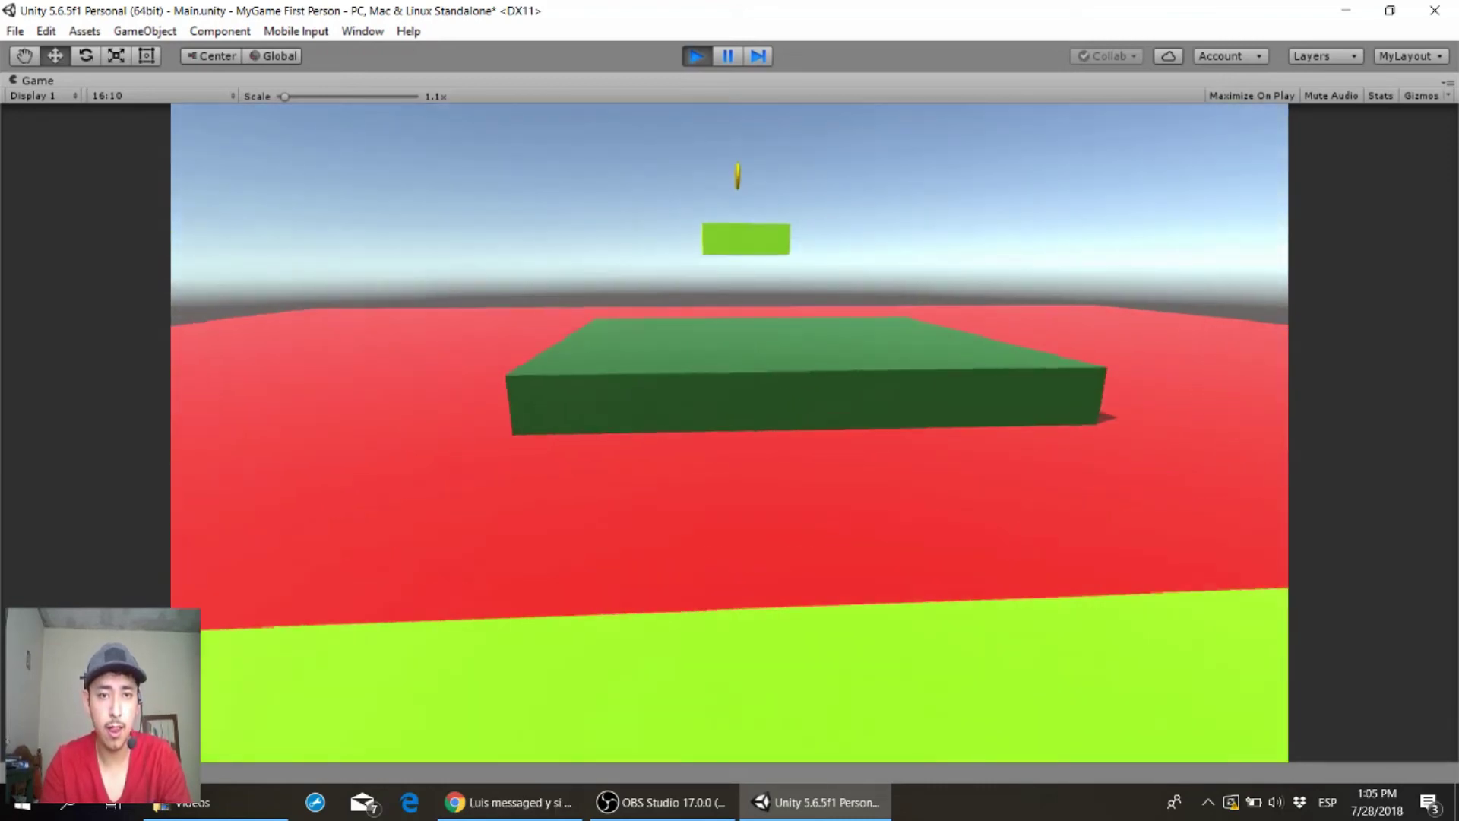
key("w")
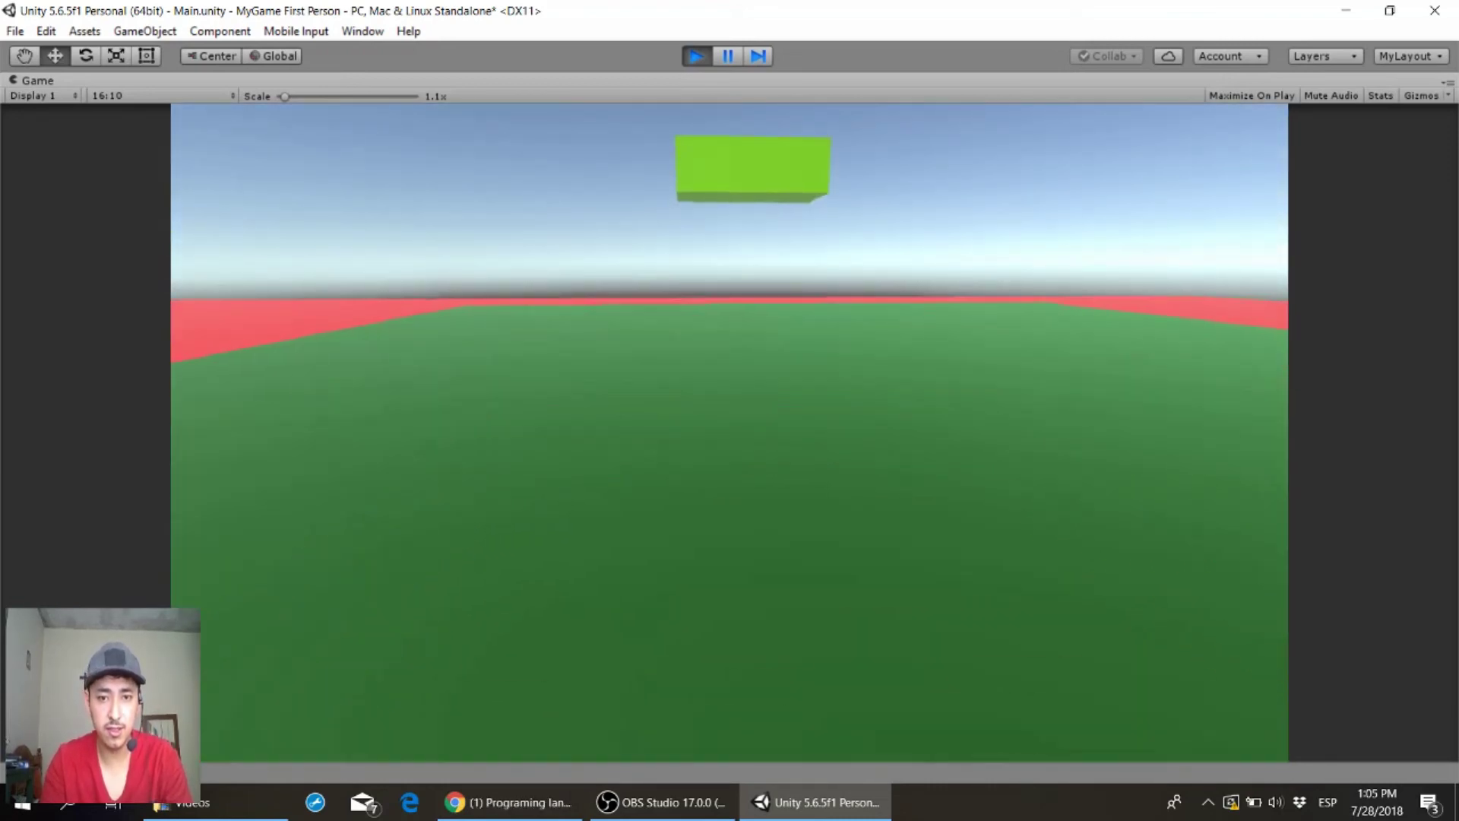
key("w")
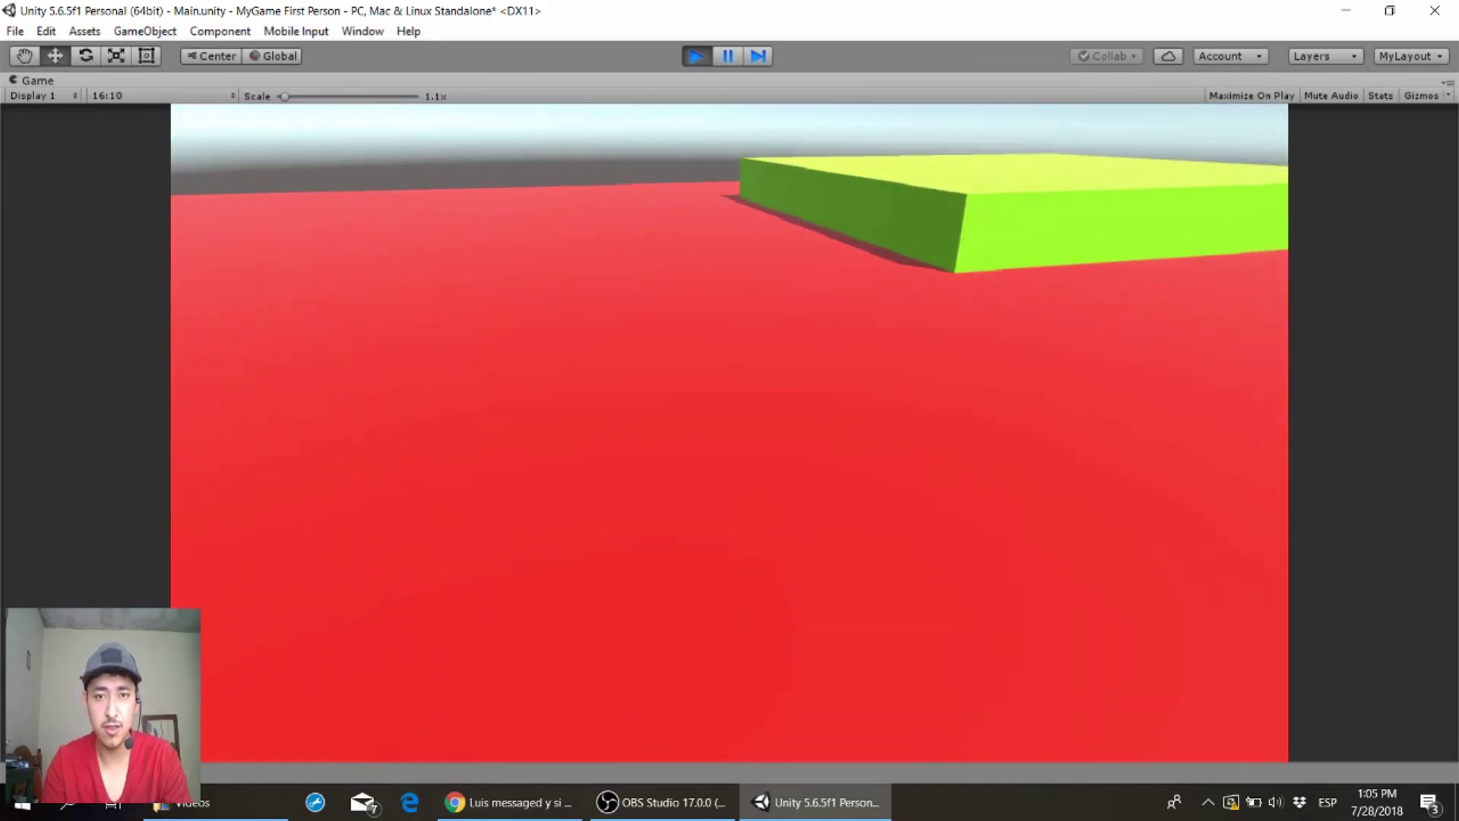
key("w")
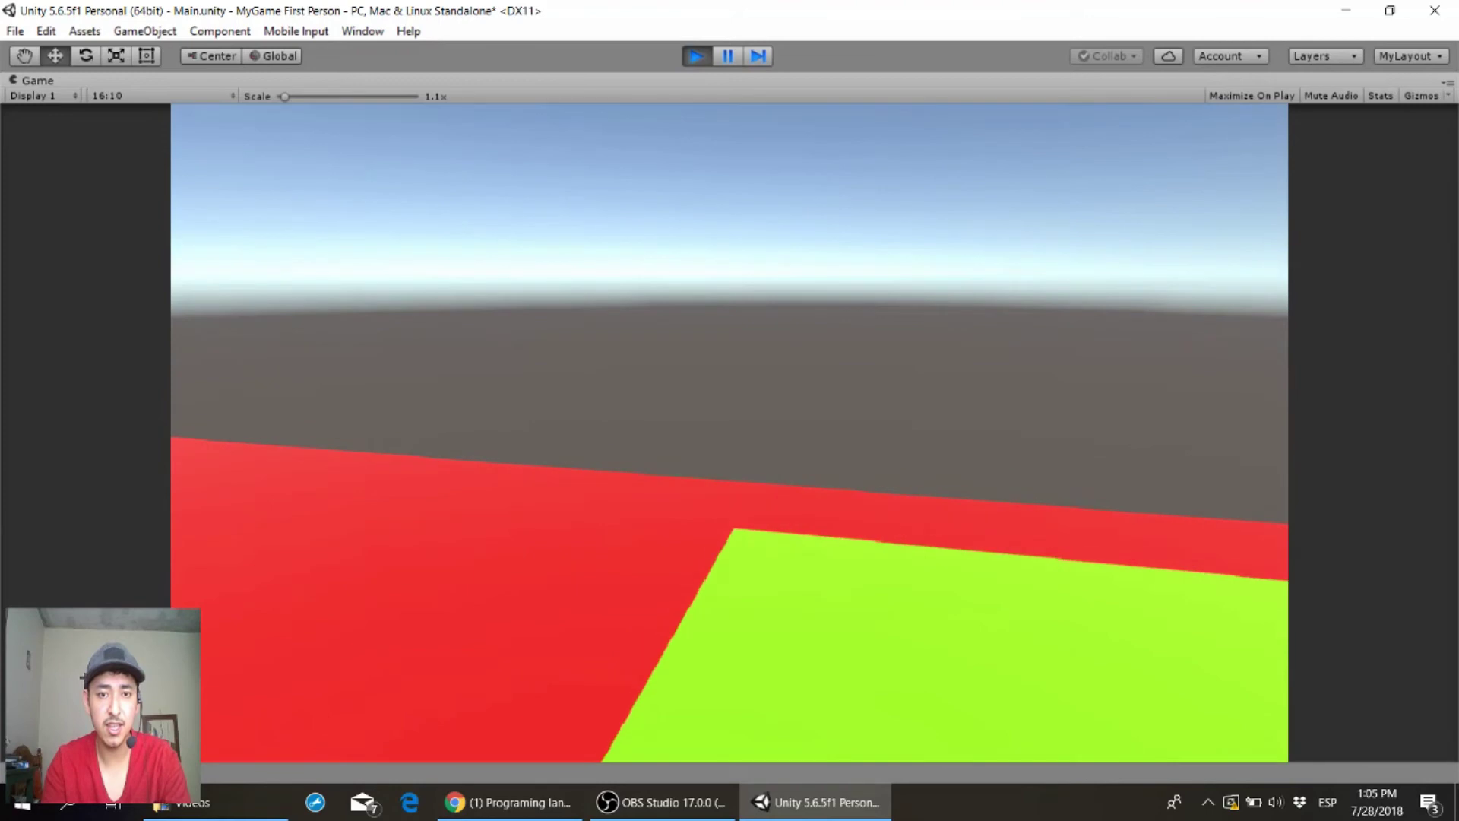
key("w")
key("w")
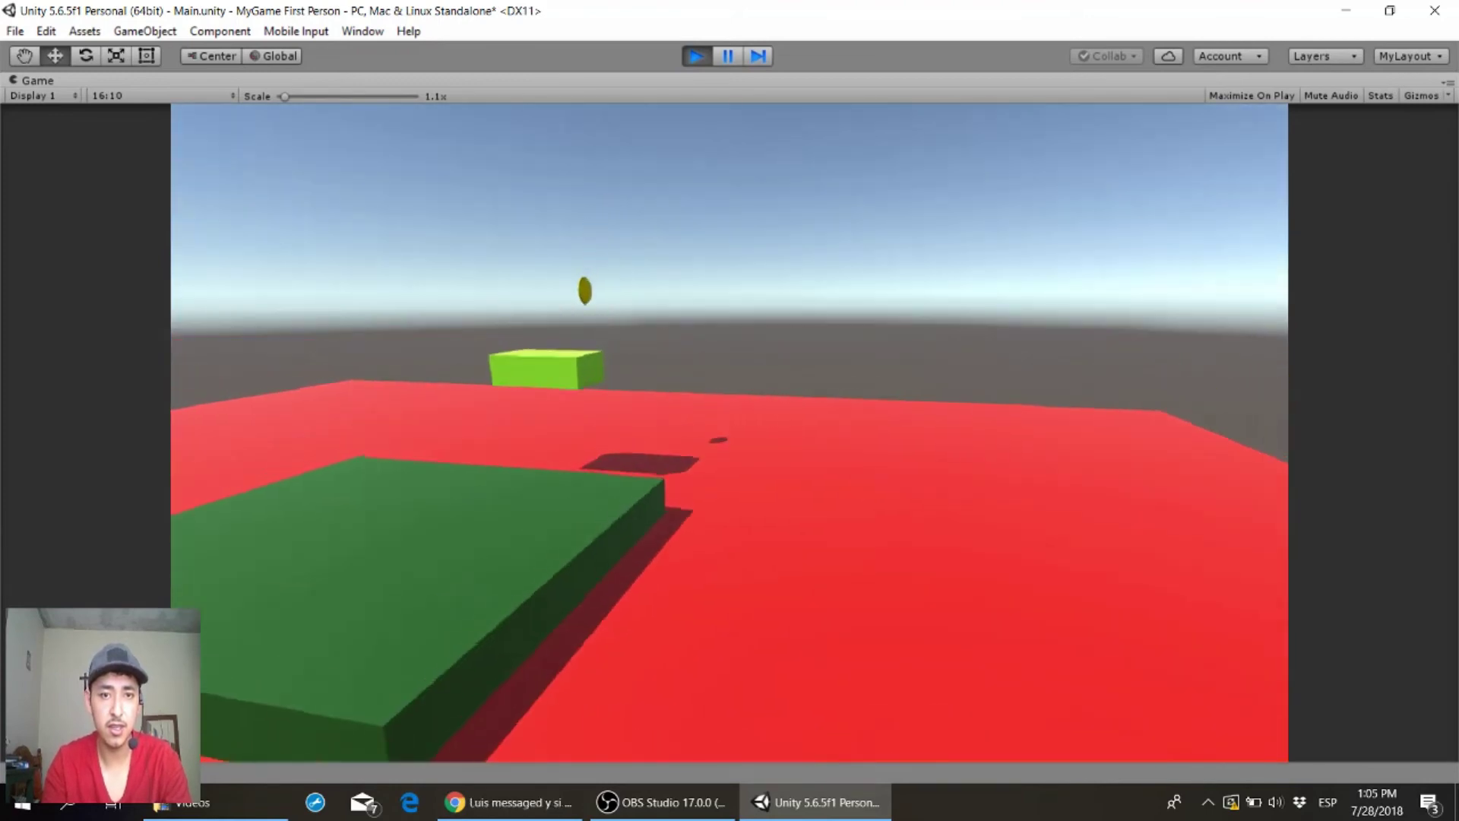
key("w")
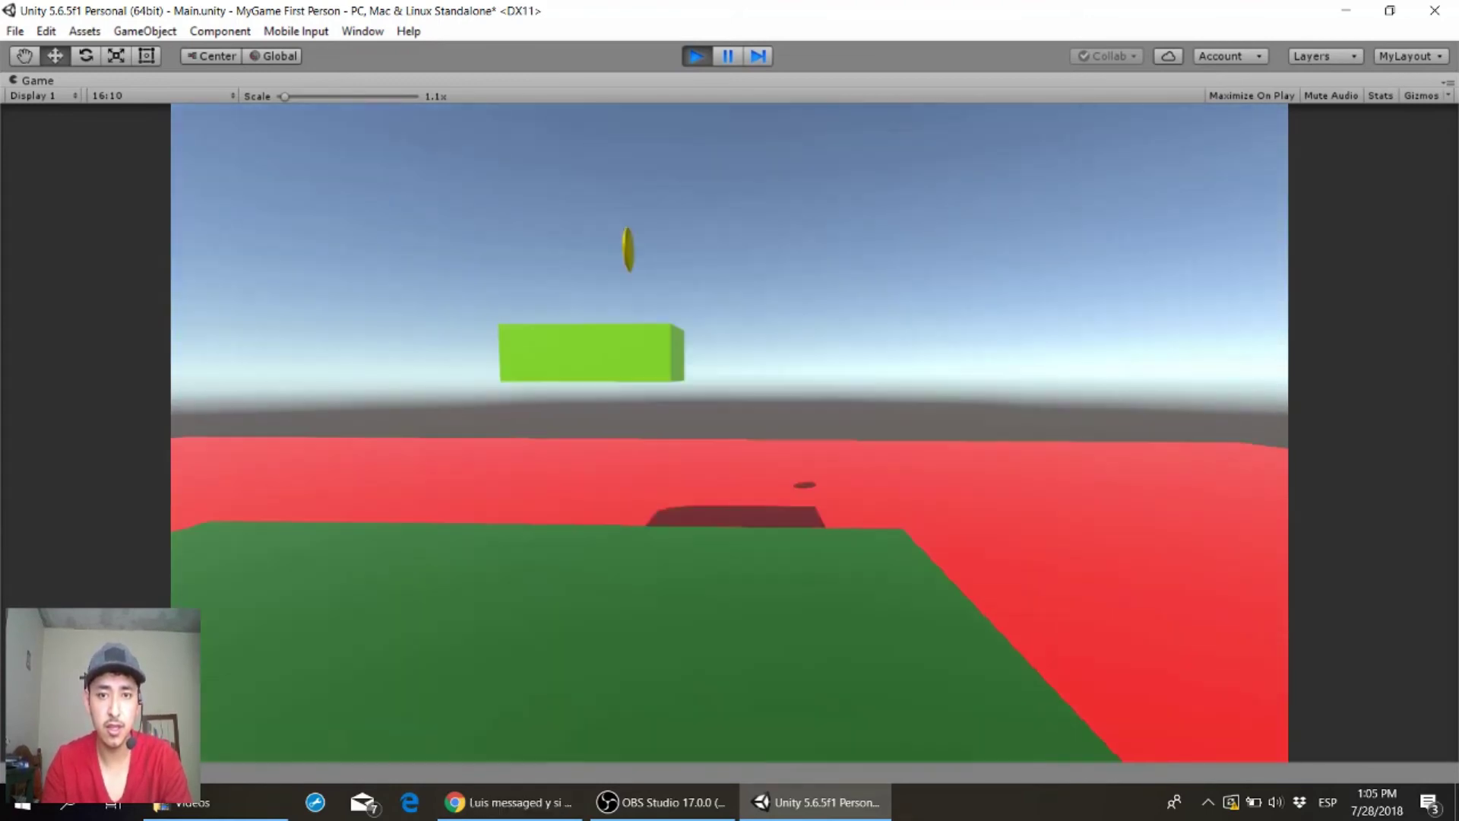
key("w")
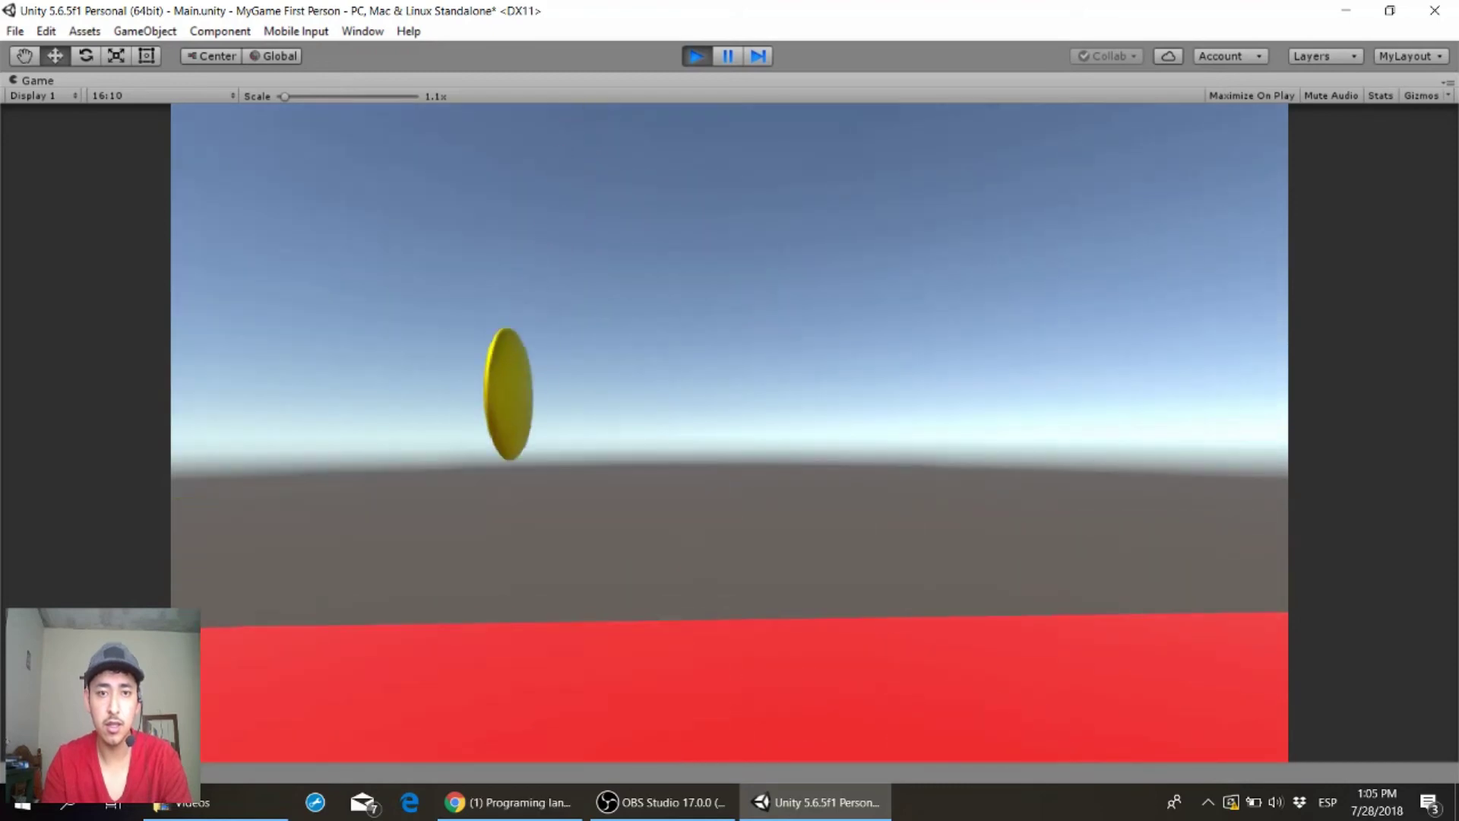
key("w")
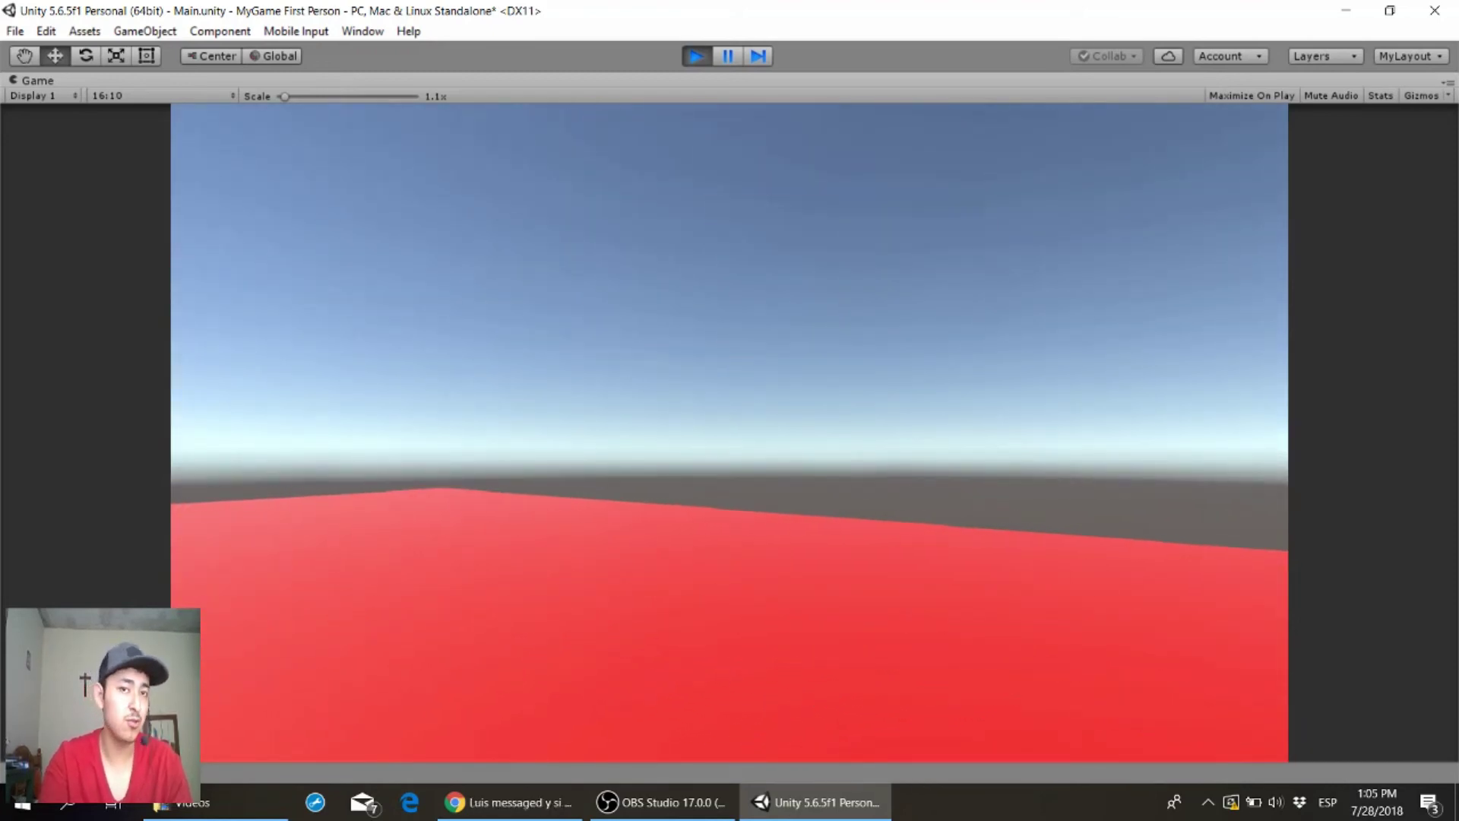
key("ctrl+p")
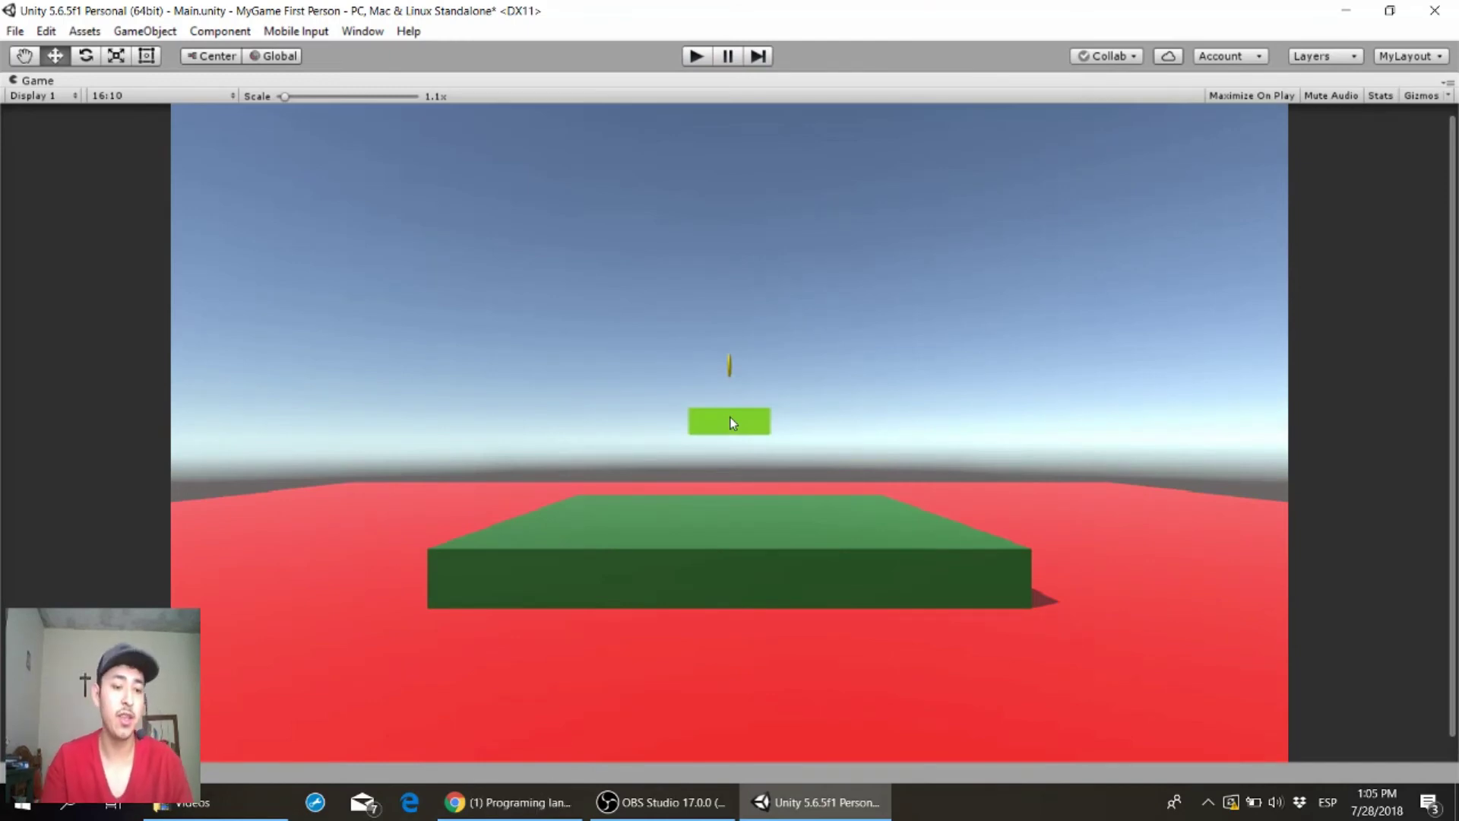